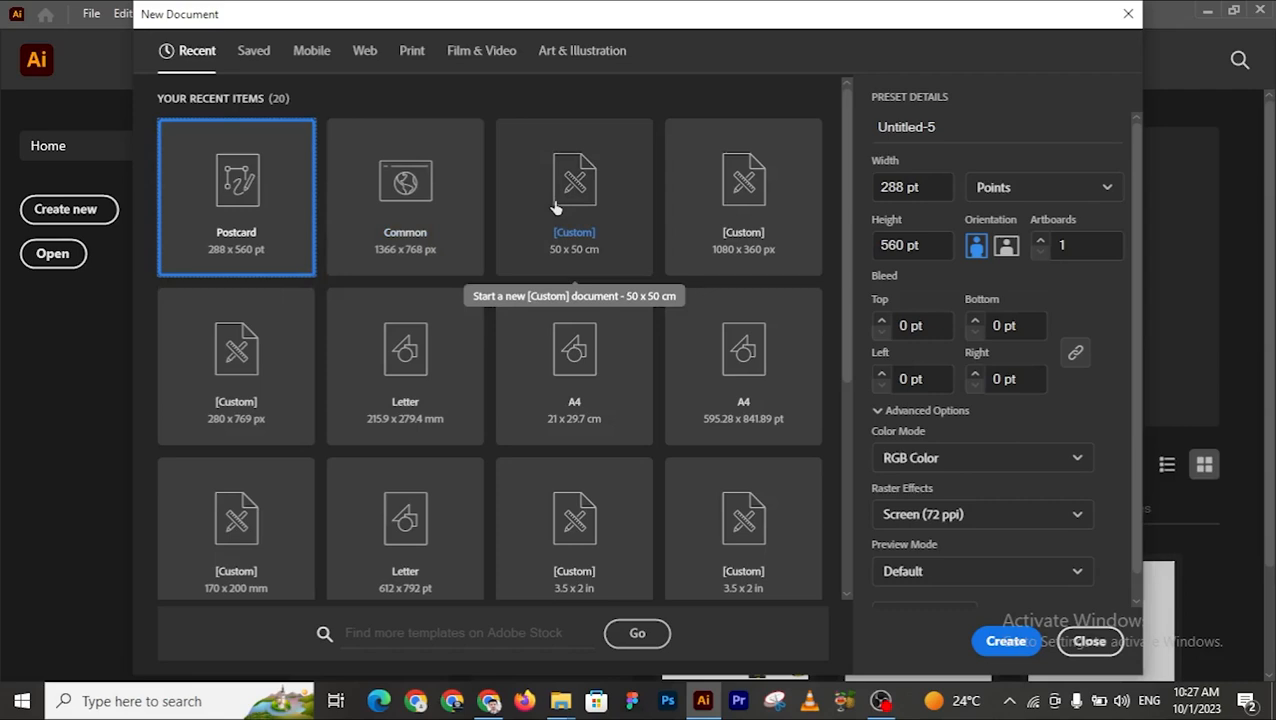
# Step: Examine the available new-document presets in the recent, saved, mobile and web categories
pyautogui.scroll(-3, 704, 389)
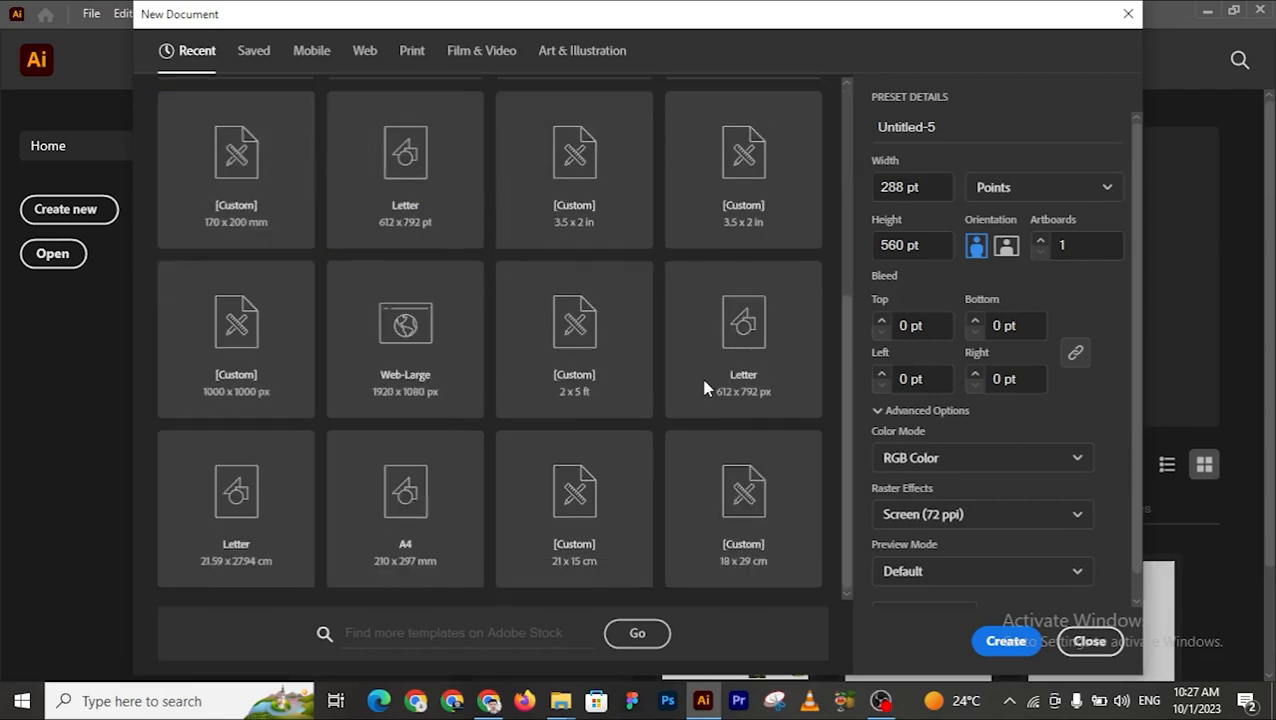
pyautogui.scroll(3, 703, 388)
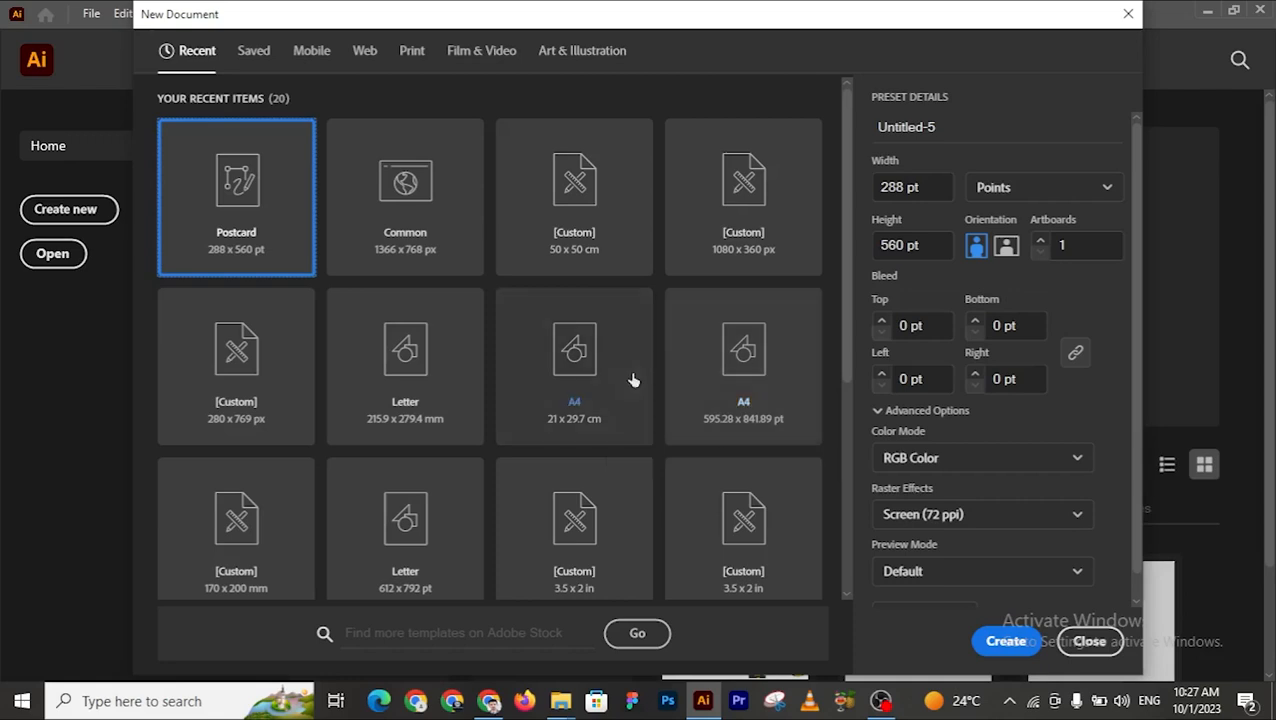
pyautogui.click(255, 52)
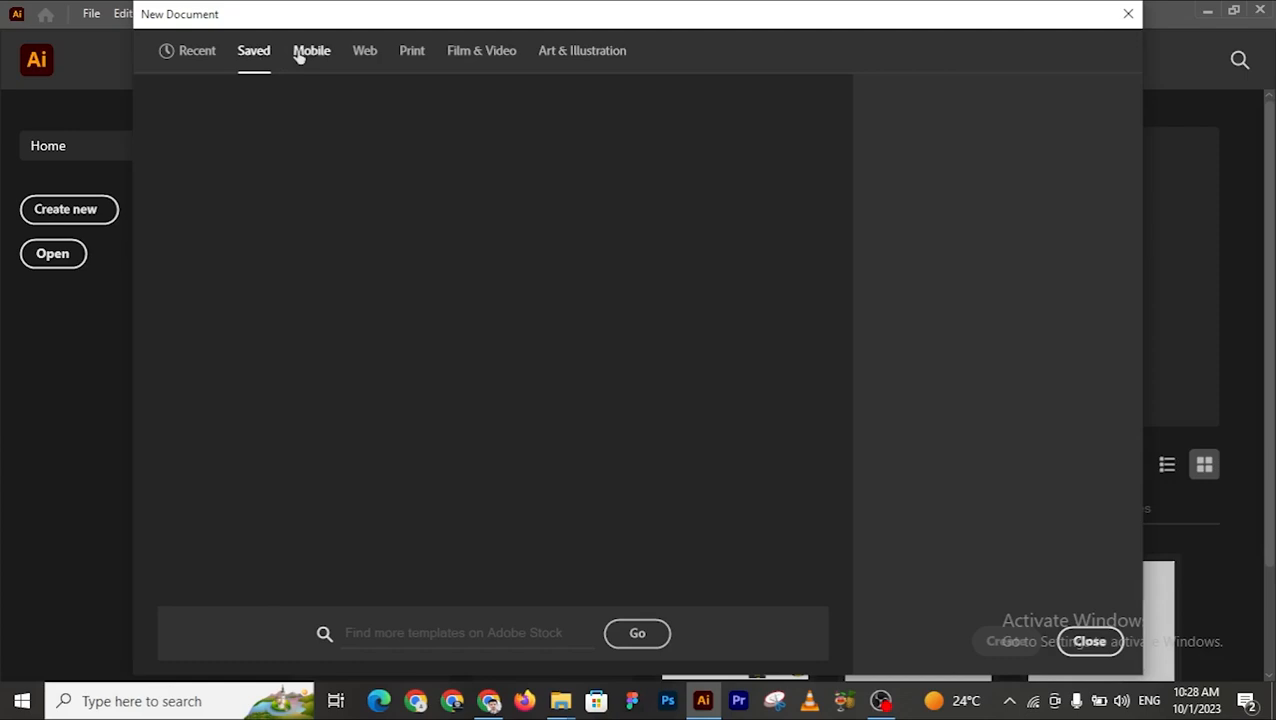
pyautogui.click(300, 52)
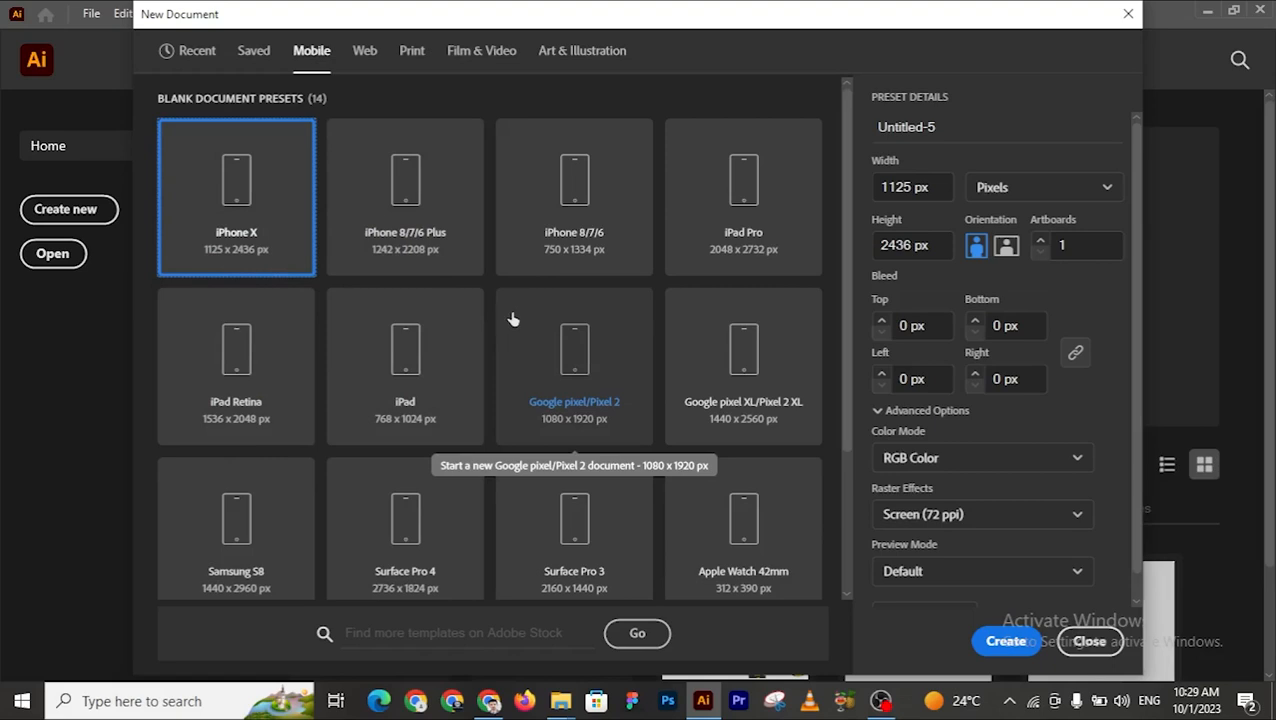
pyautogui.scroll(-3, 508, 318)
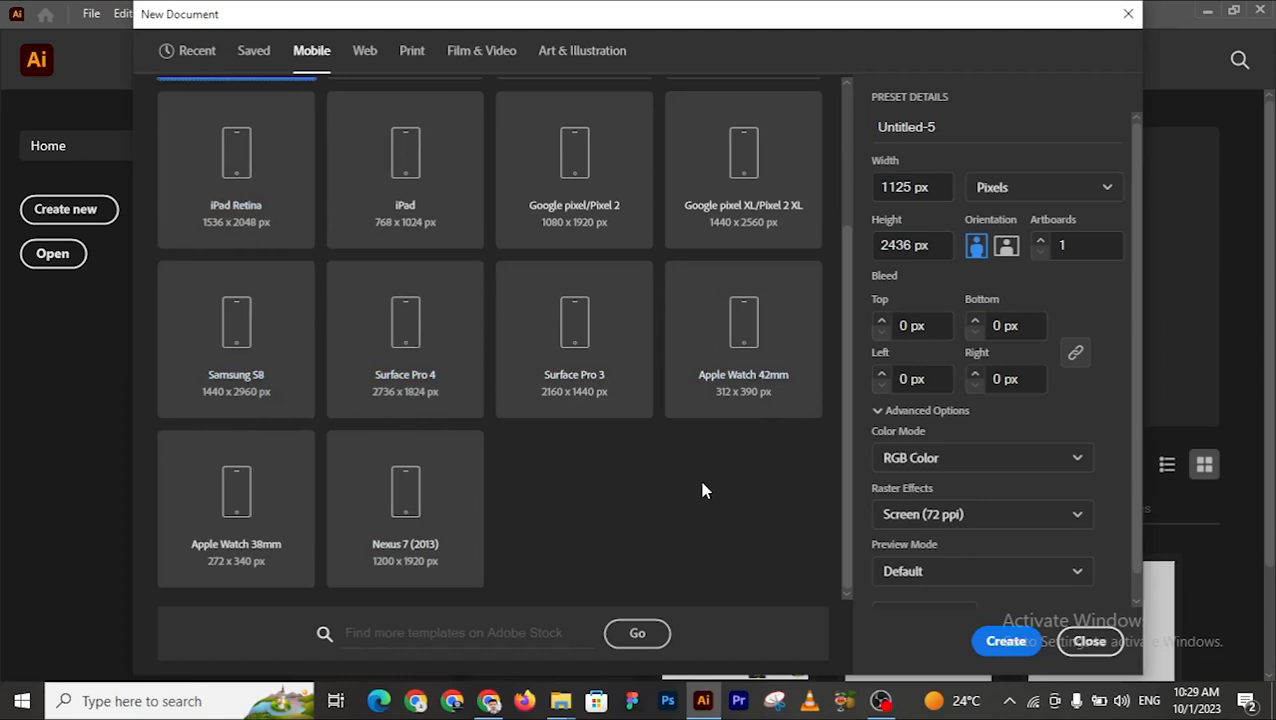
pyautogui.scroll(3, 700, 470)
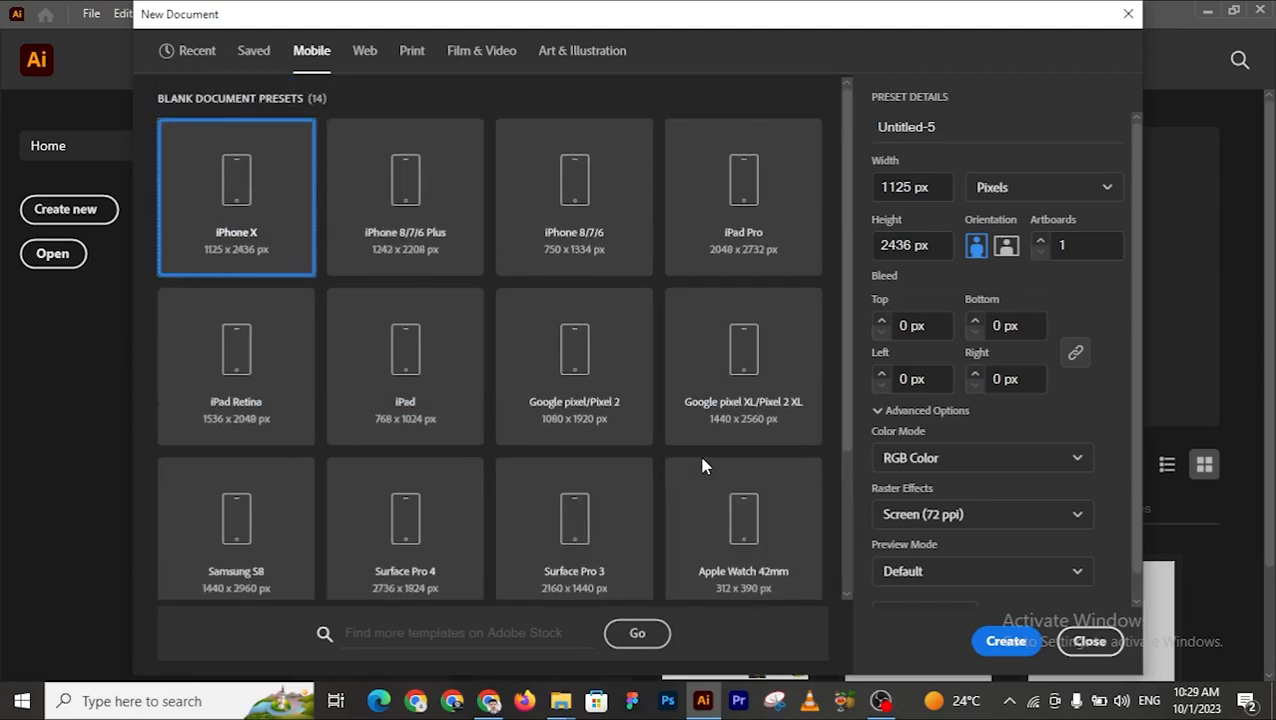
pyautogui.scroll(-2, 702, 462)
pyautogui.scroll(-1, 702, 462)
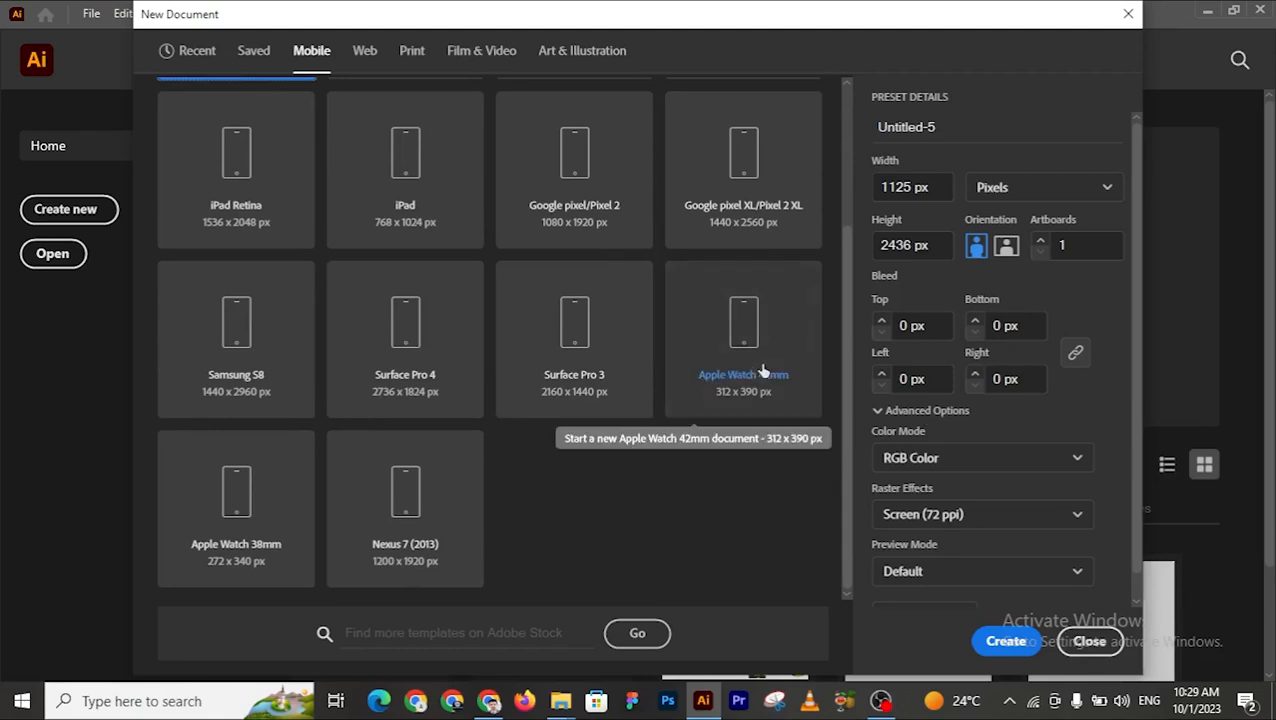
pyautogui.scroll(3, 762, 370)
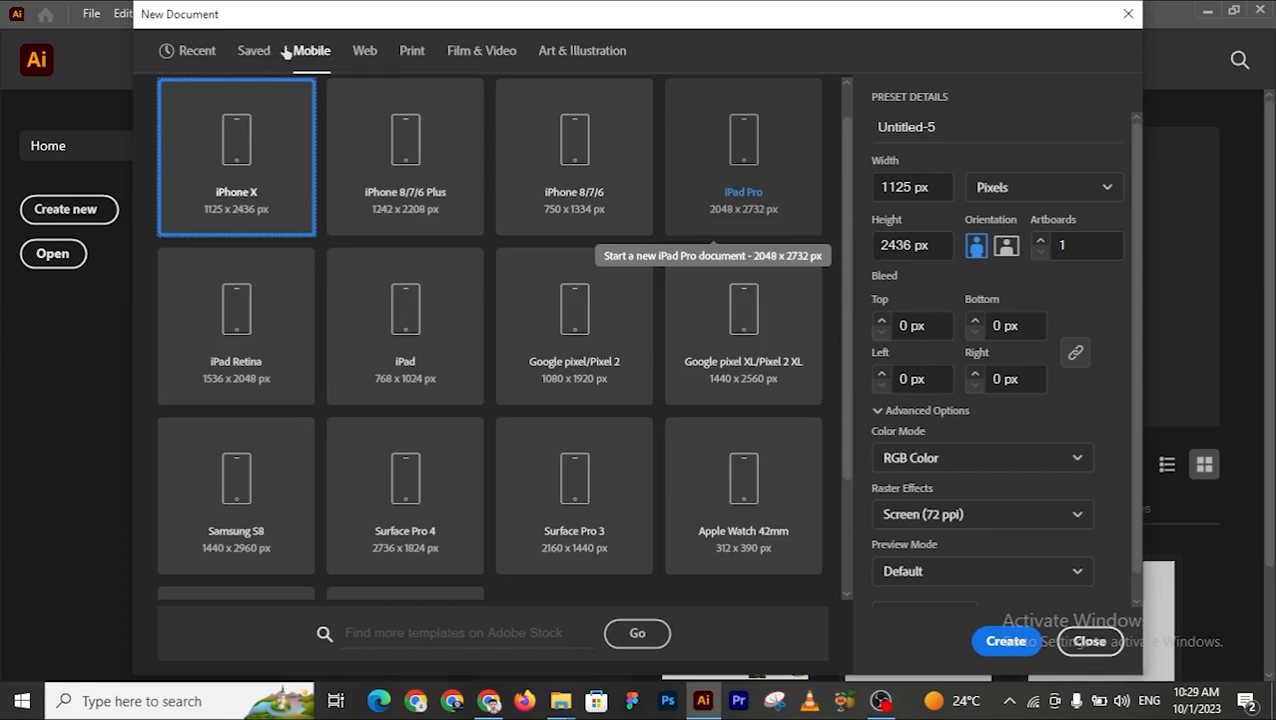
pyautogui.click(364, 62)
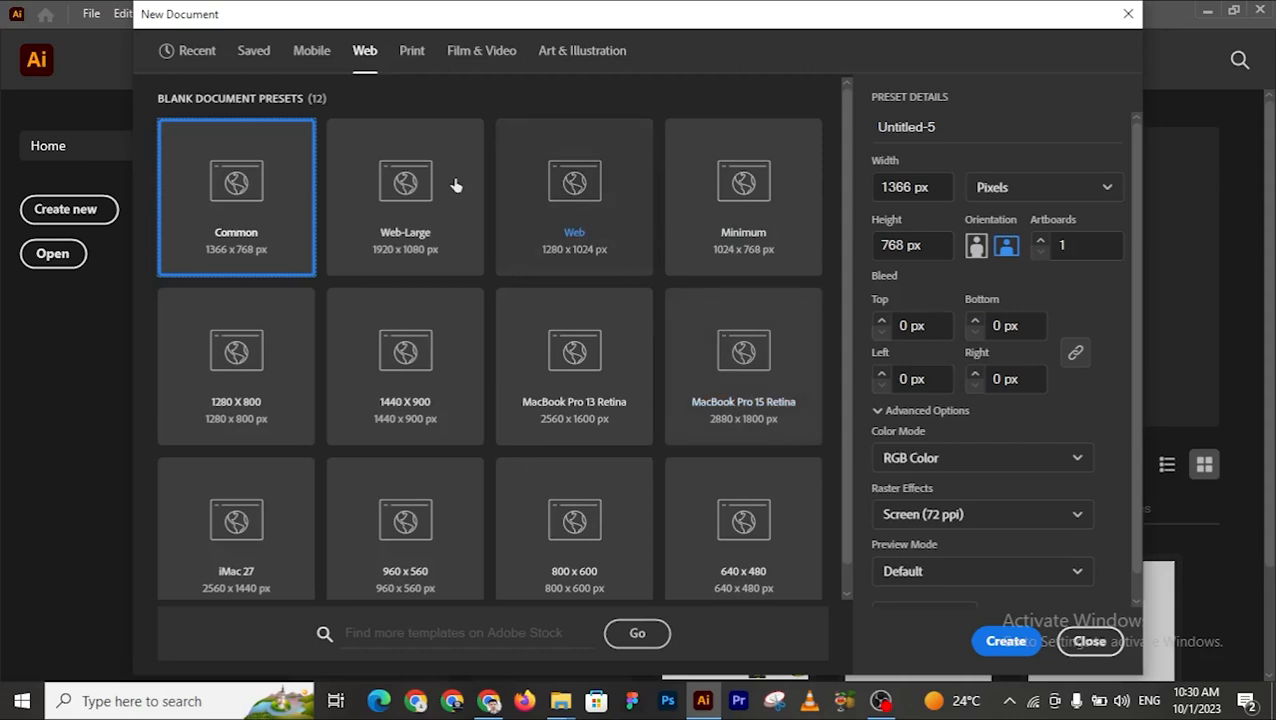
# Step: Use the Letter print preset for the new document and name it Packaging Design Dielie
pyautogui.click(412, 52)
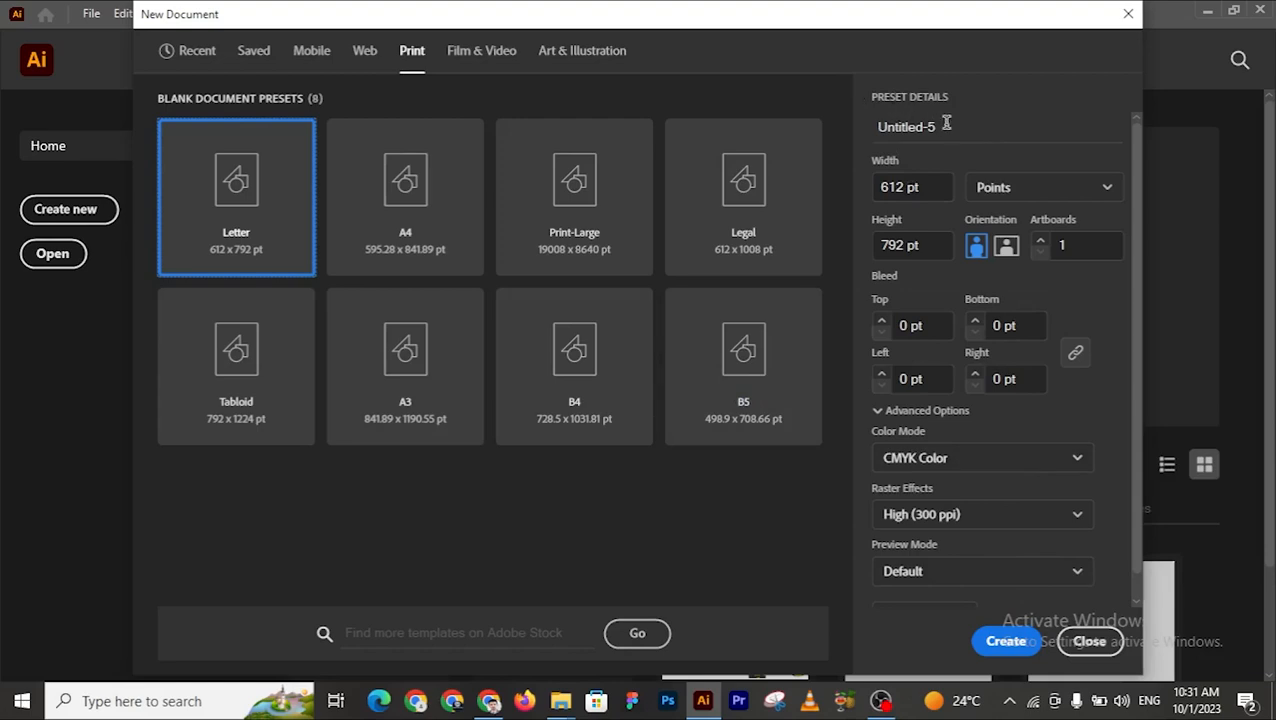
pyautogui.moveTo(940, 124); pyautogui.dragTo(876, 126)
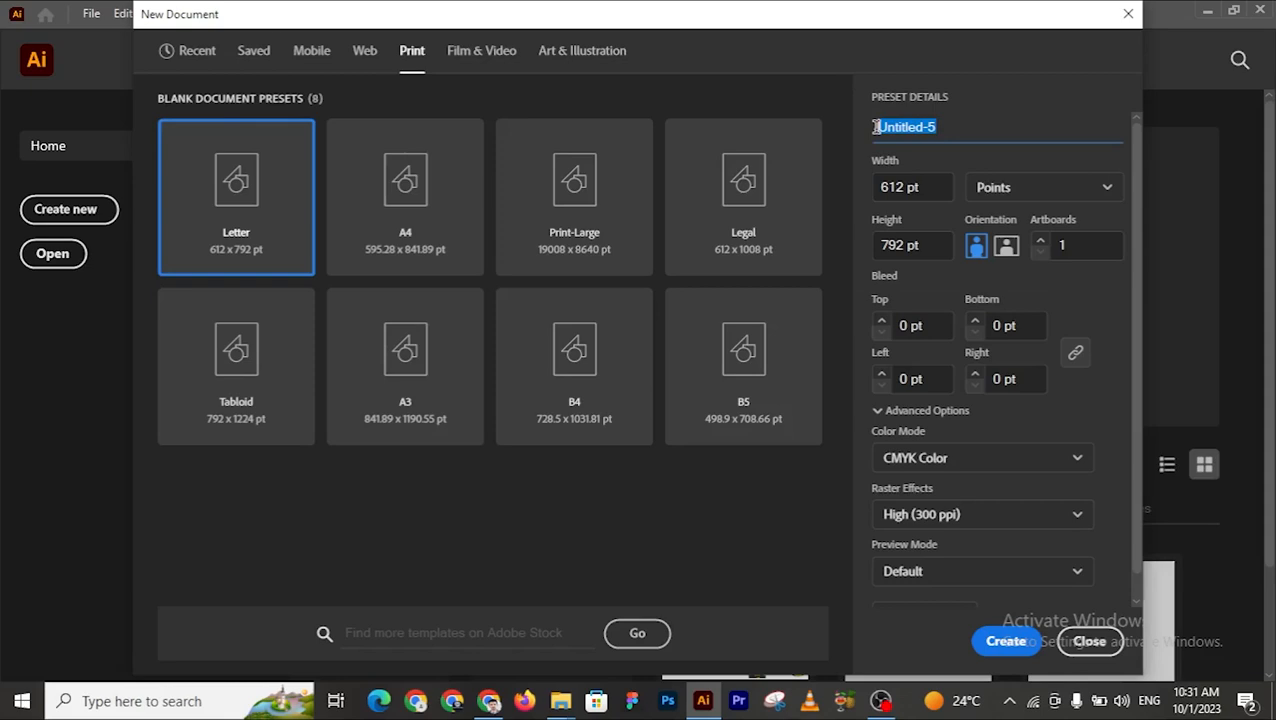
pyautogui.write('Packaging Design ')
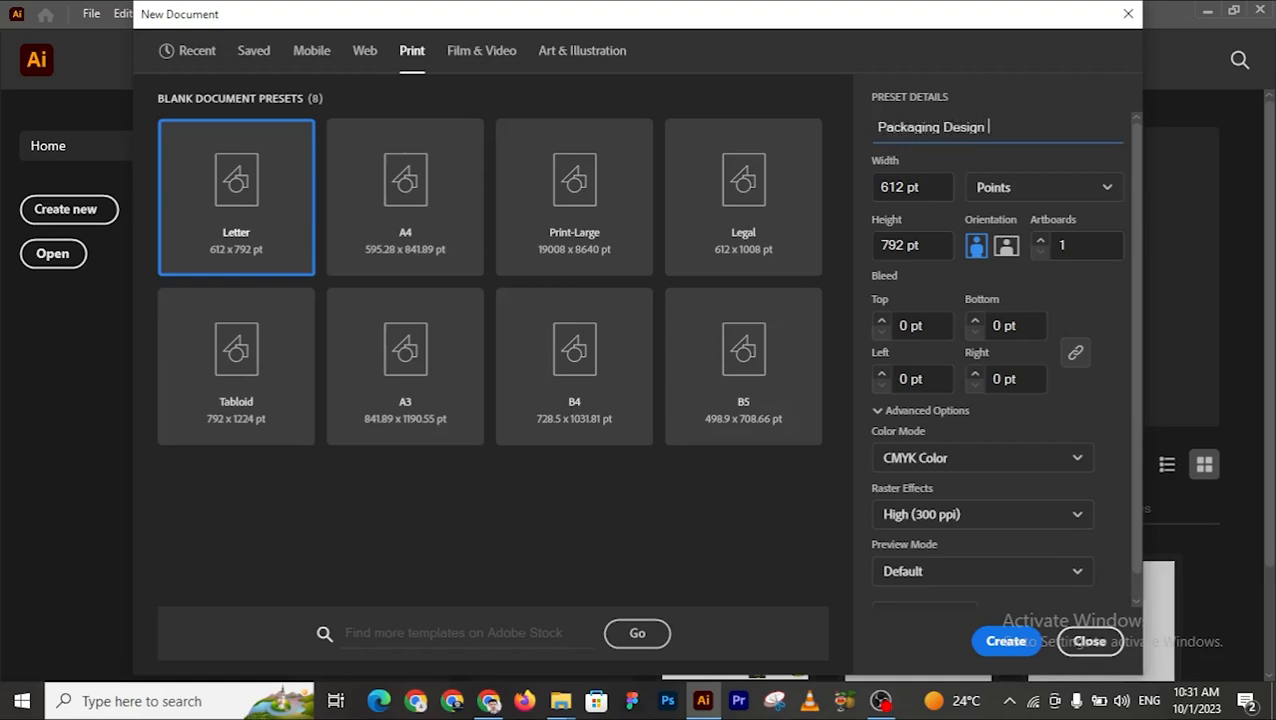
pyautogui.write('Dil')
pyautogui.write('elie')
# Step: Set the new document's units to centimeters and its orientation to landscape
pyautogui.click(1045, 199)
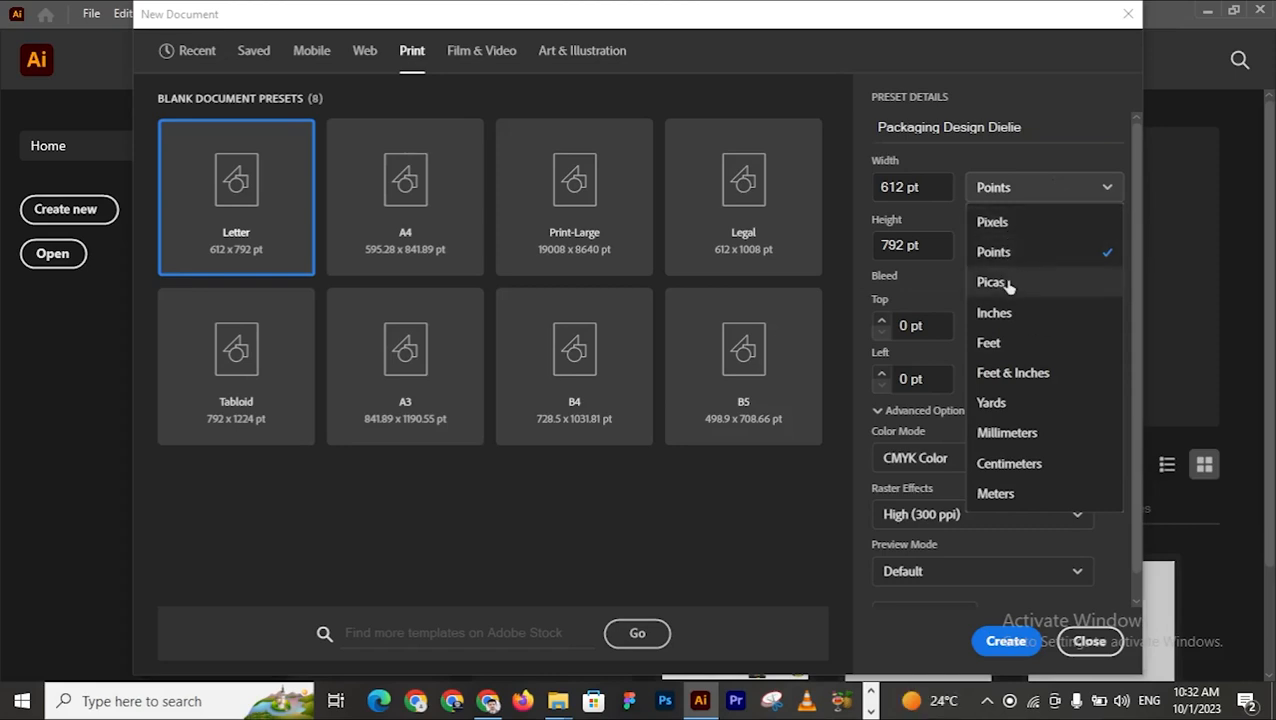
pyautogui.click(1034, 477)
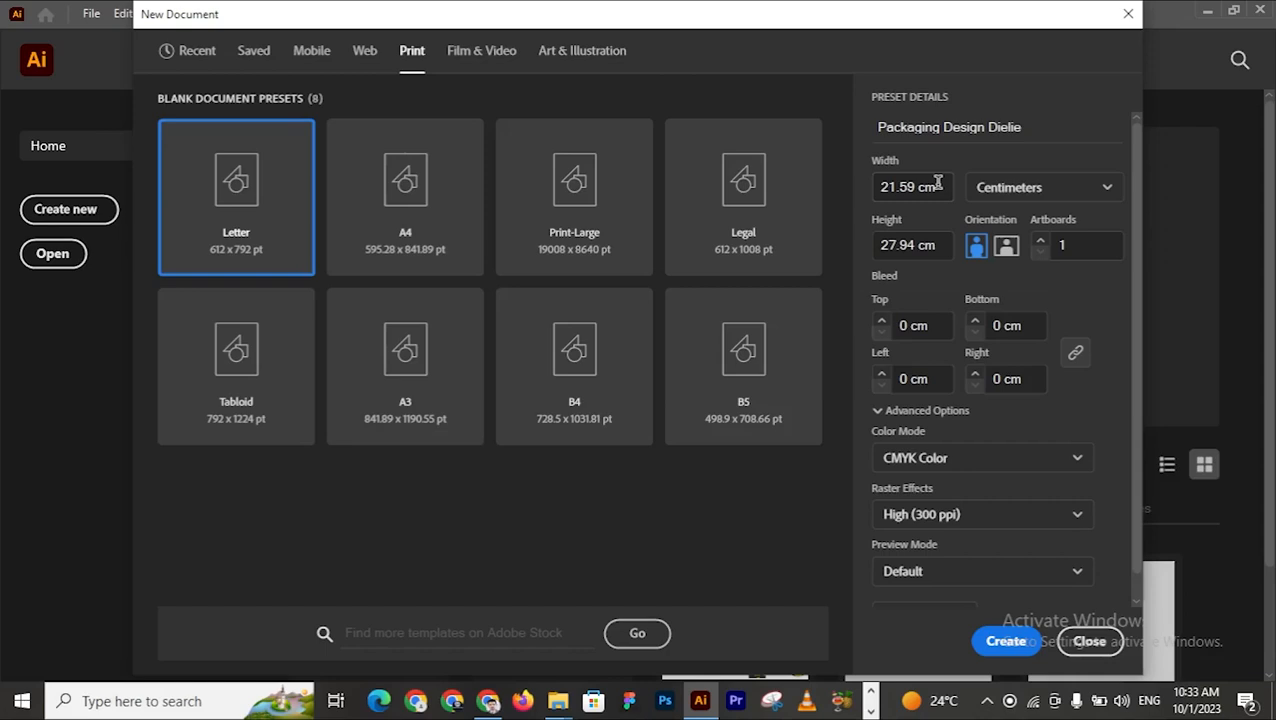
pyautogui.click(1004, 250)
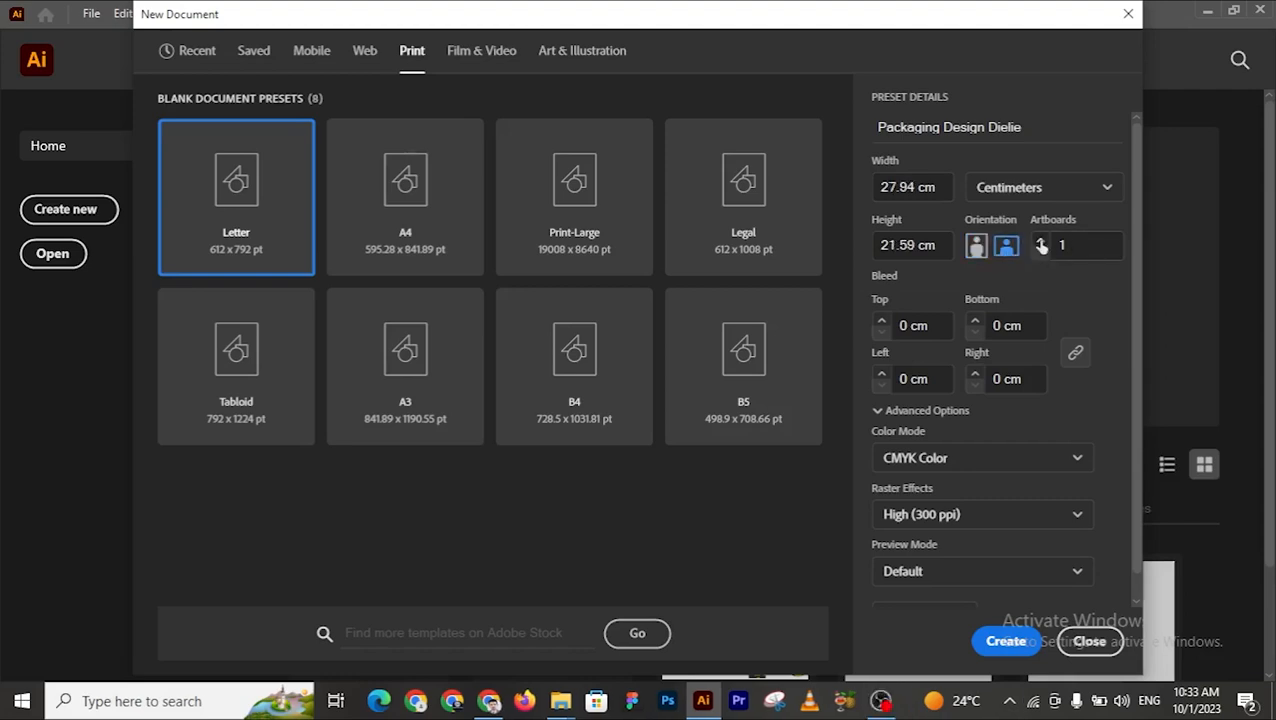
# Step: Try a higher artboard count for the new document and restore it to 1
pyautogui.click(1039, 241)
pyautogui.click(1040, 242)
pyautogui.click(1040, 253)
pyautogui.click(1040, 253)
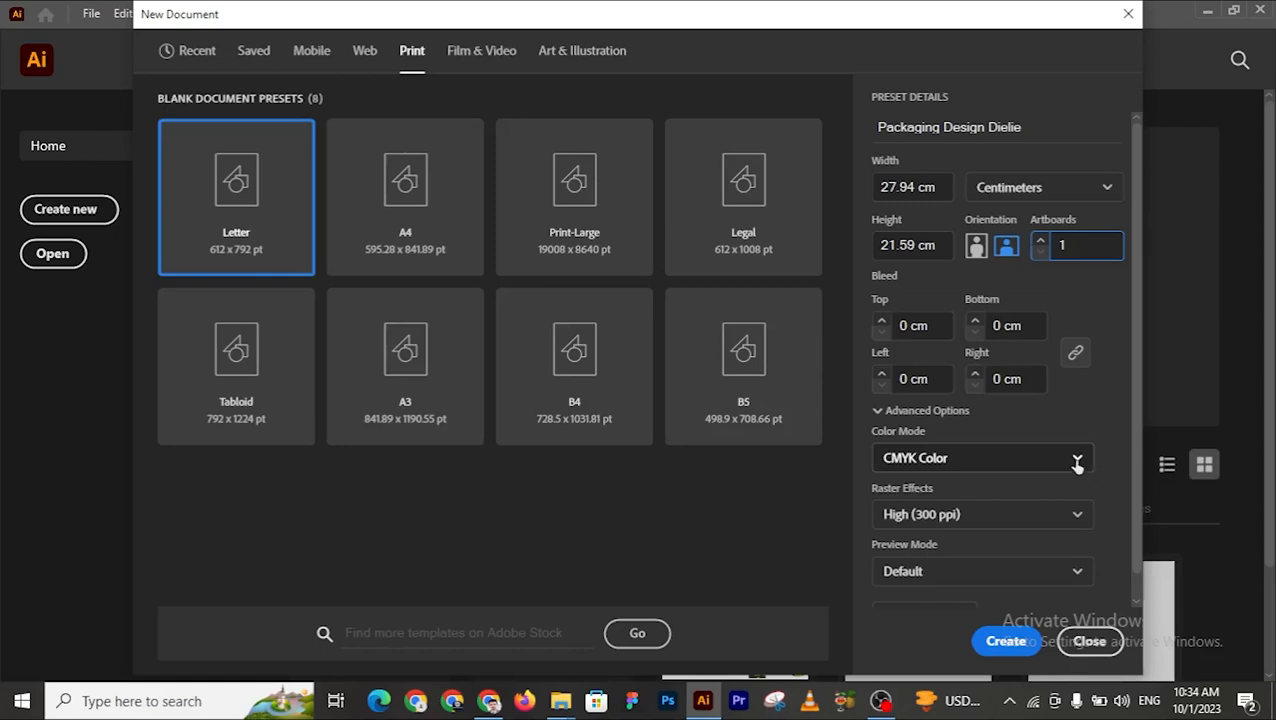
# Step: Create the document with CMYK Color mode and High (300 ppi) raster effects
pyautogui.click(1078, 460)
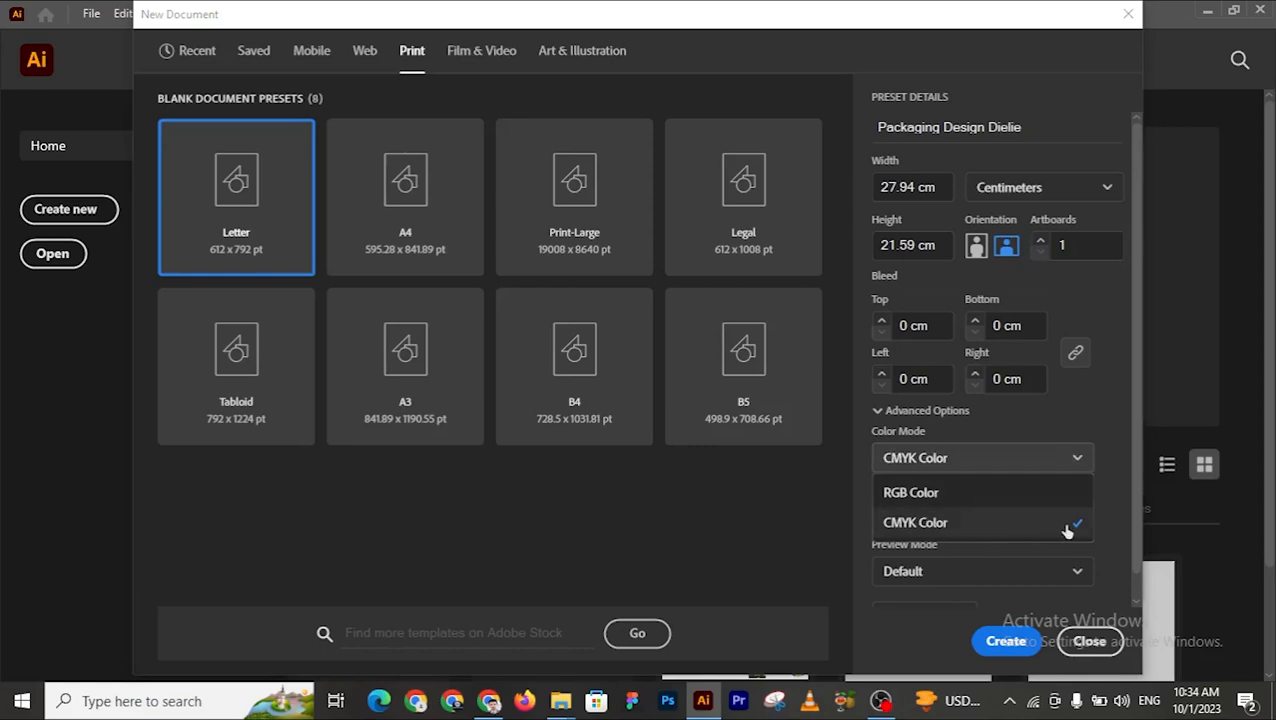
pyautogui.click(953, 525)
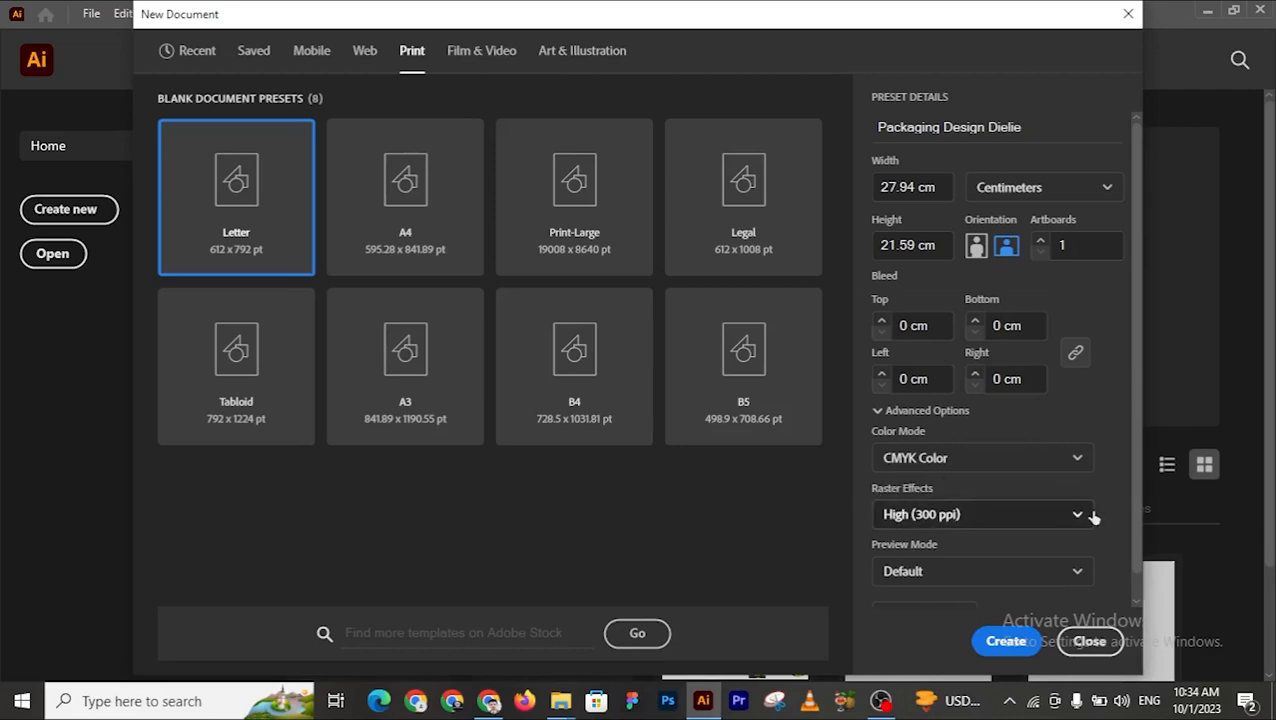
pyautogui.scroll(-1, 1085, 520)
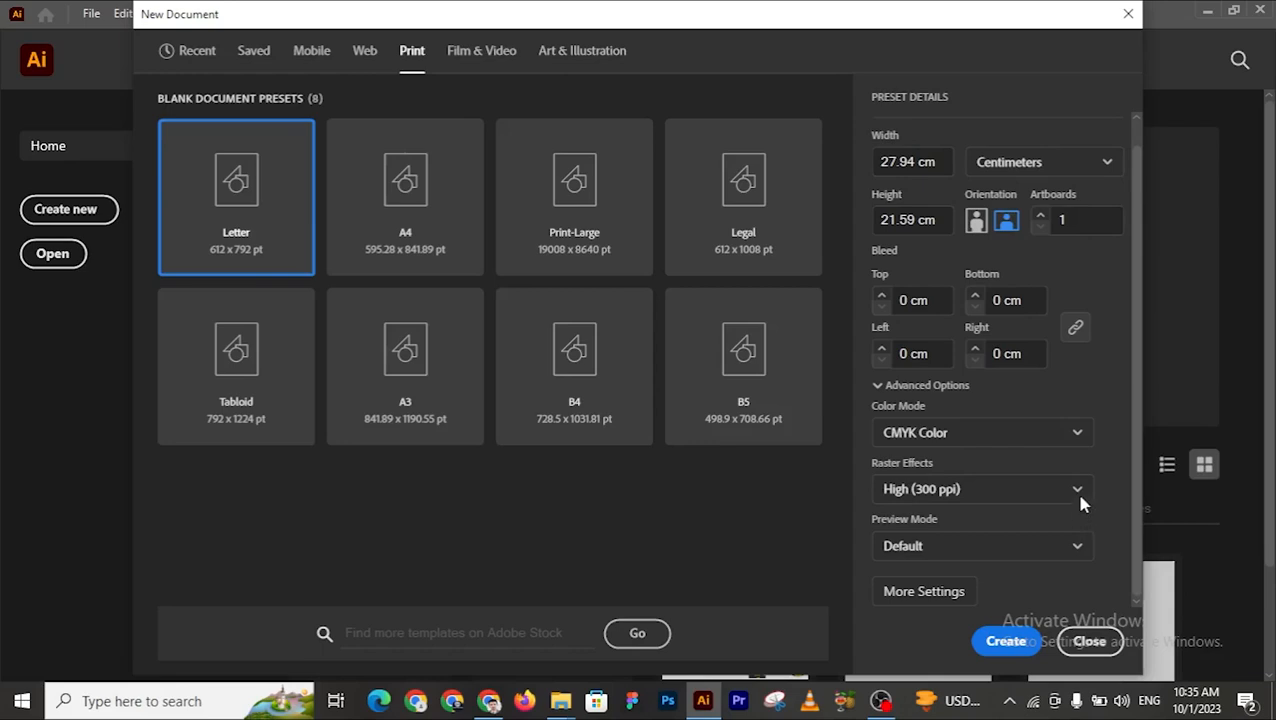
pyautogui.click(1077, 491)
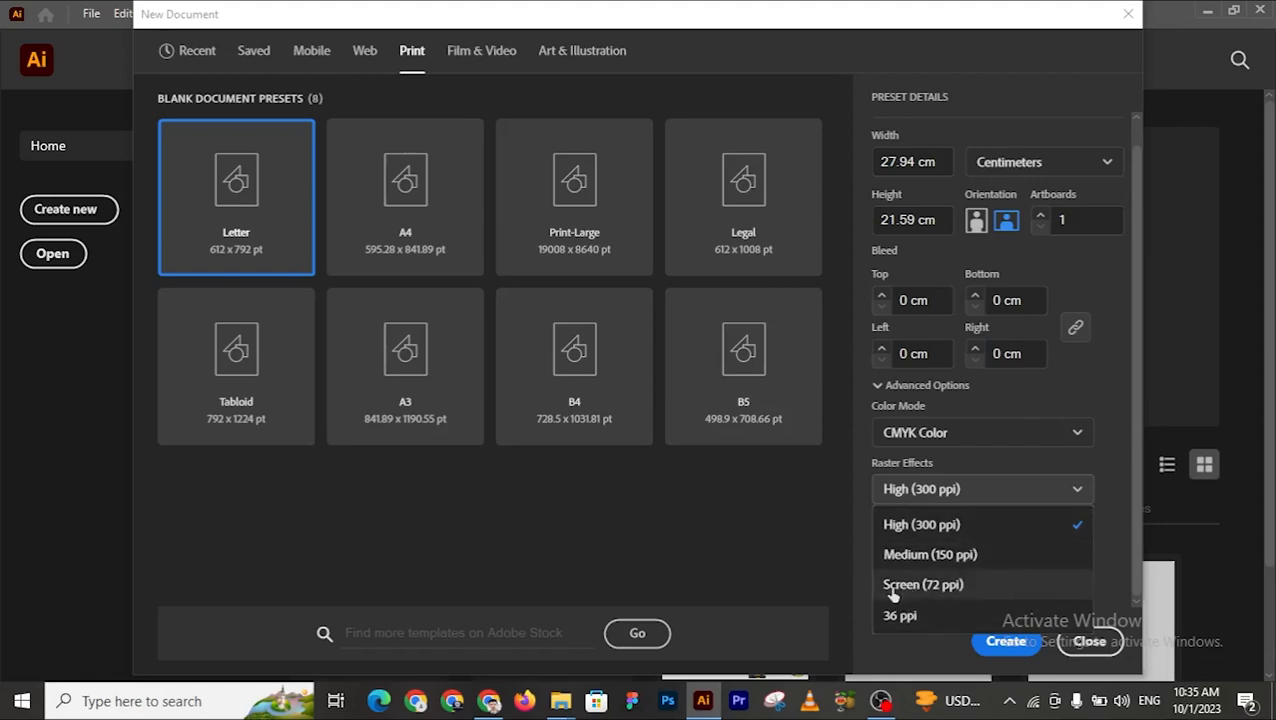
pyautogui.click(966, 491)
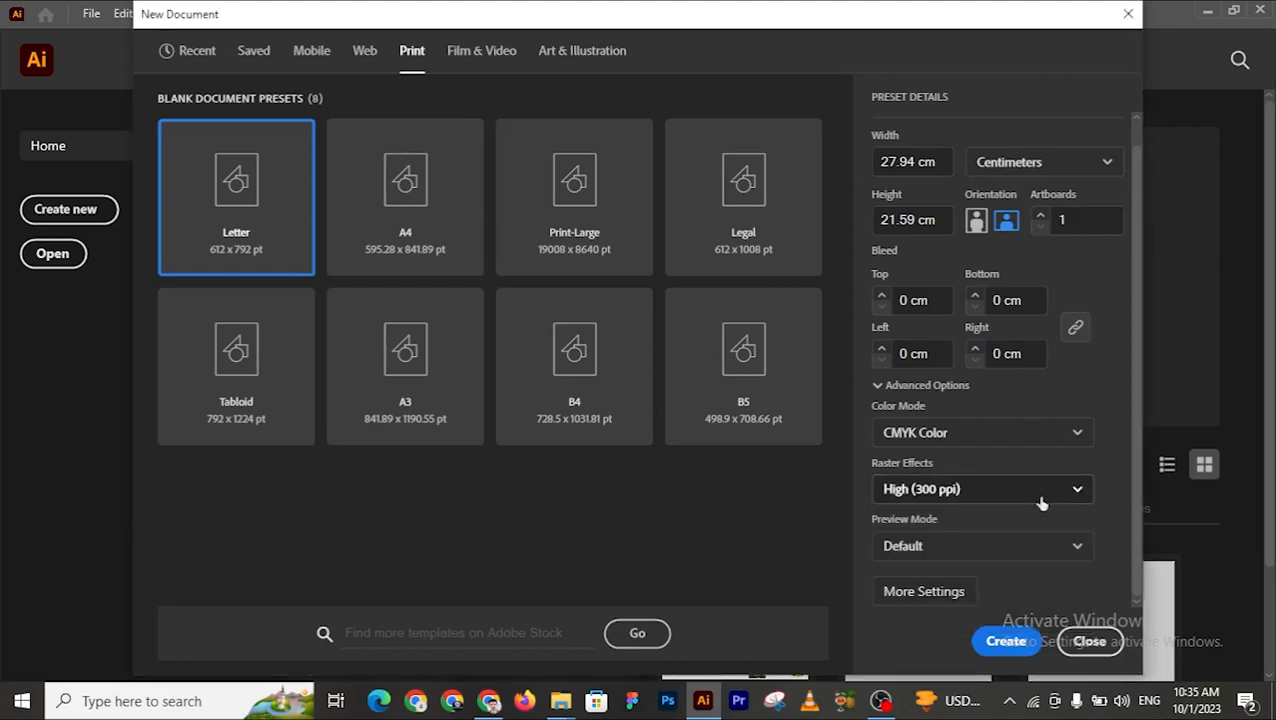
pyautogui.click(1006, 644)
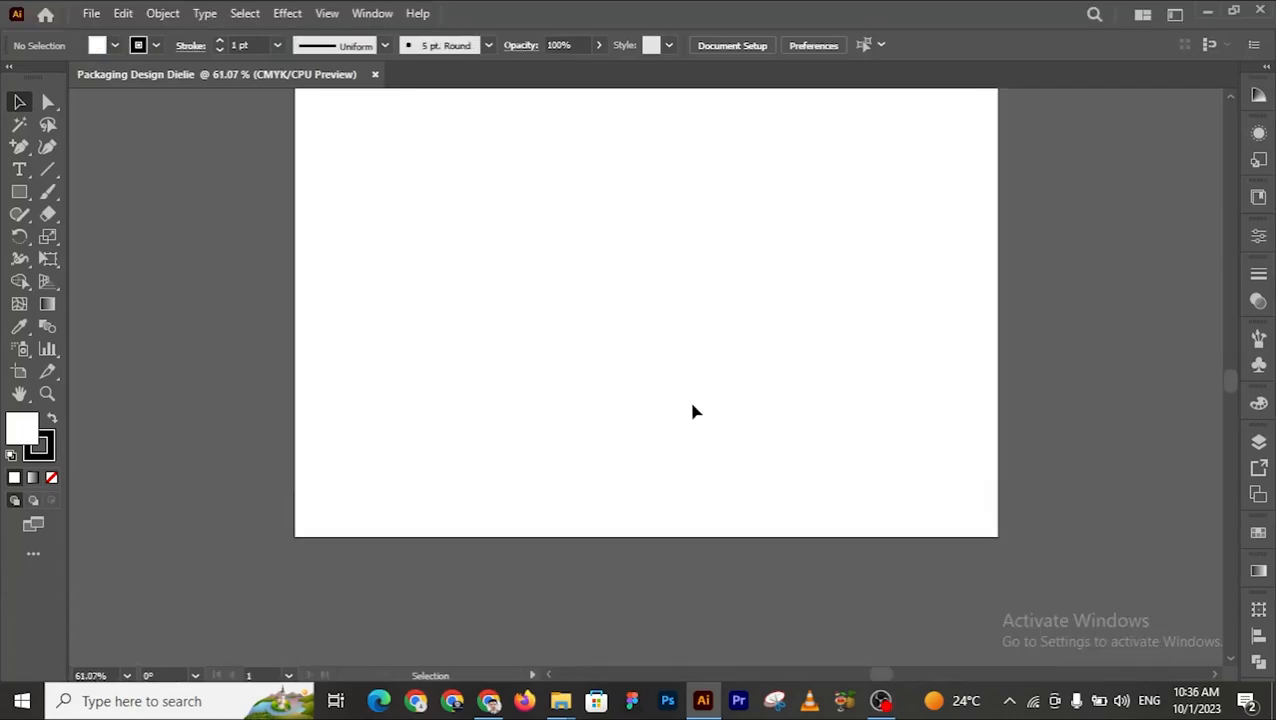
pyautogui.moveTo(696, 411); pyautogui.dragTo(621, 507)
pyautogui.press('z')
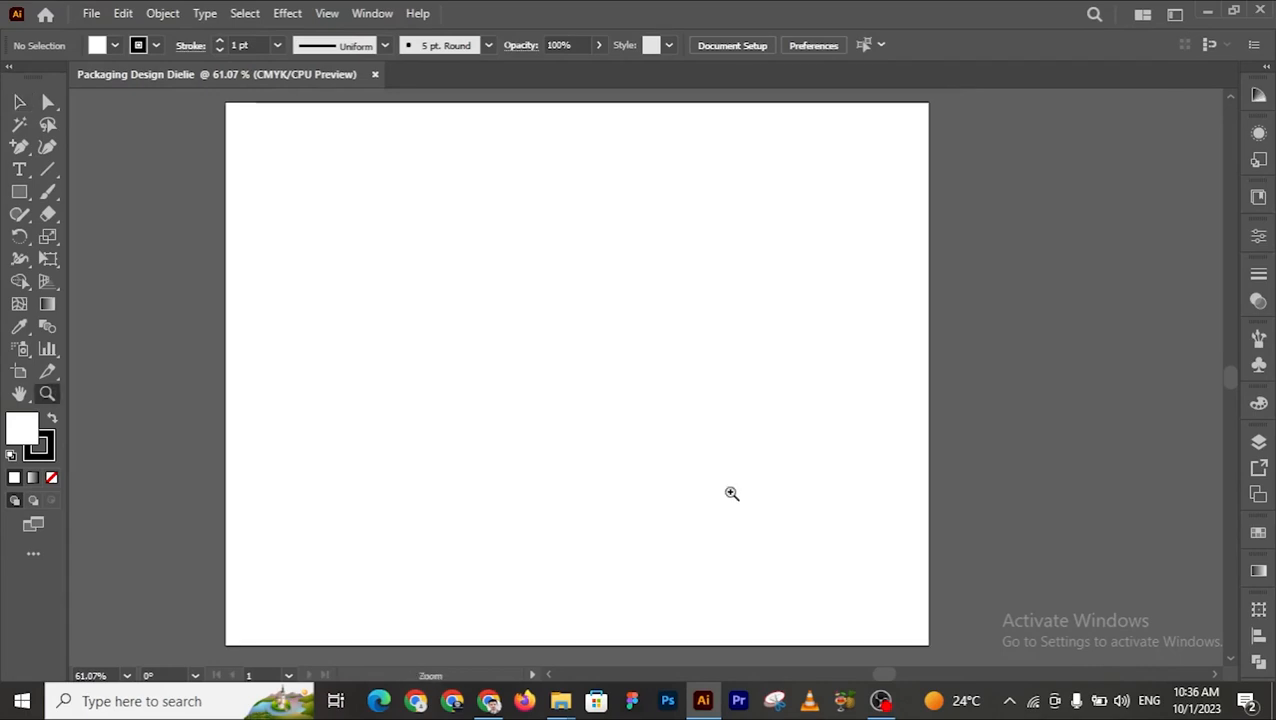
pyautogui.click(731, 493)
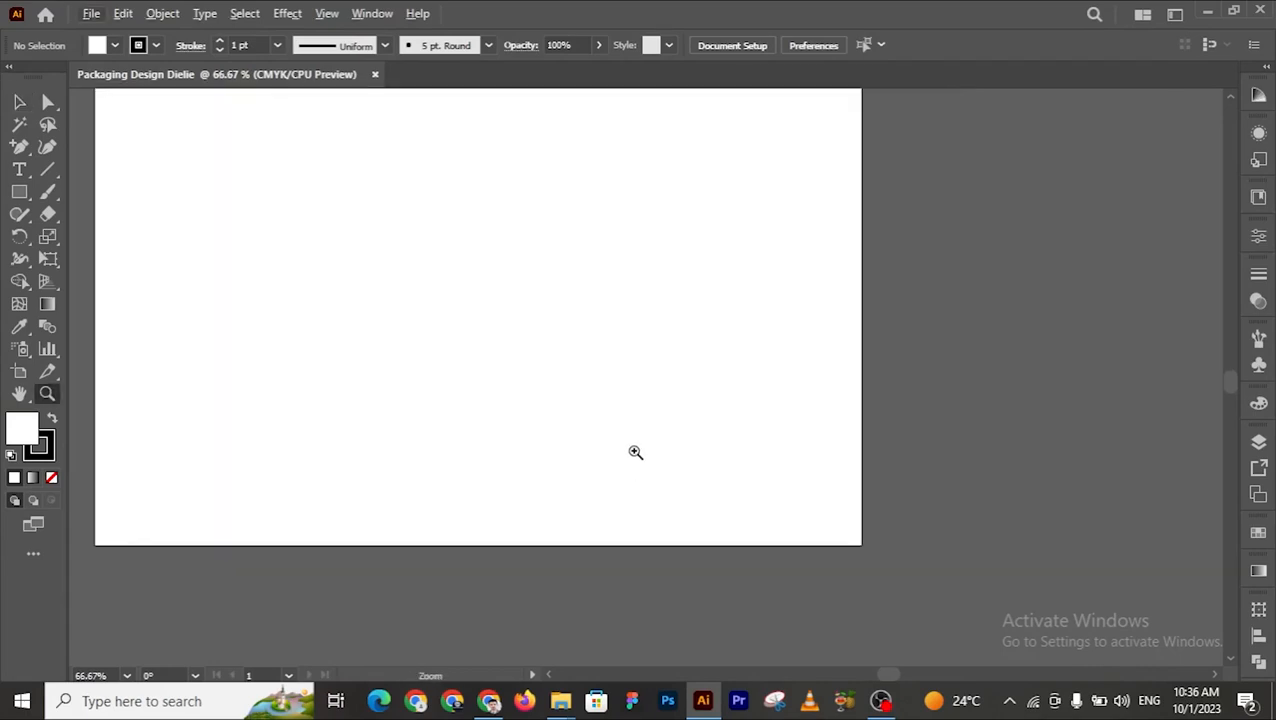
pyautogui.keyDown('alt'); pyautogui.click(642, 434); pyautogui.keyUp('alt')
pyautogui.scroll(3, 642, 434)
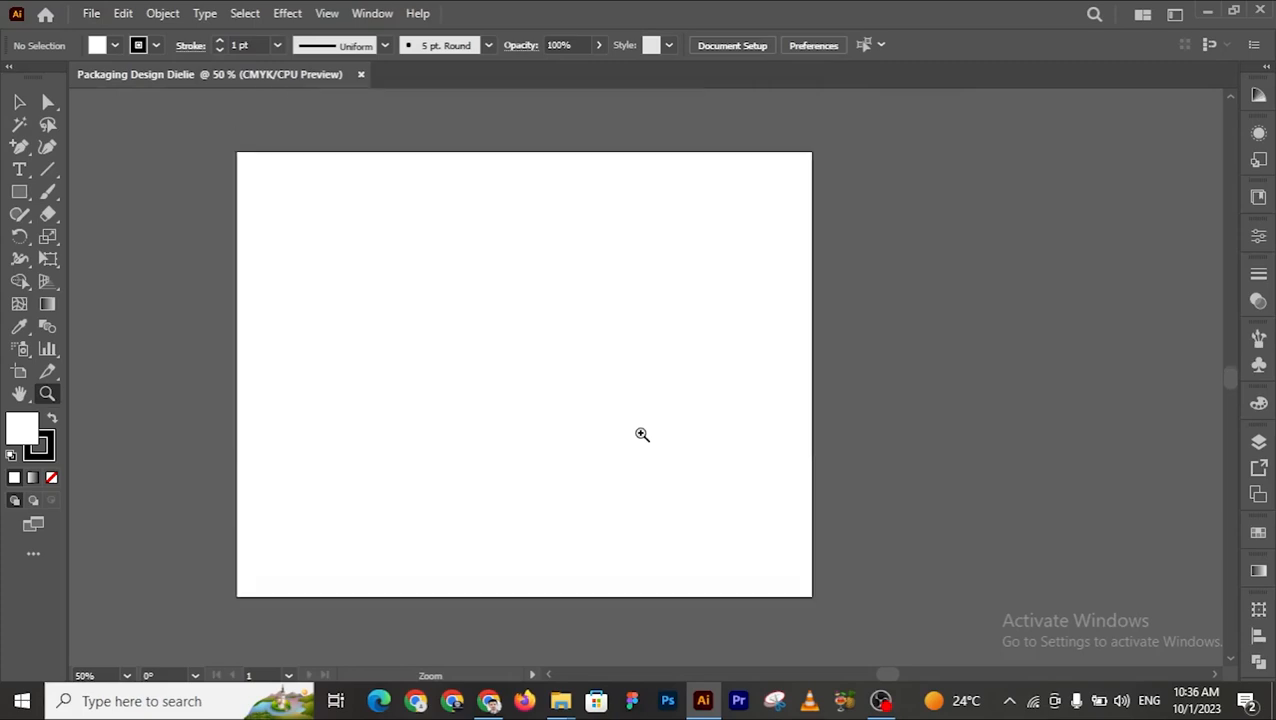
pyautogui.moveTo(629, 430); pyautogui.dragTo(684, 439)
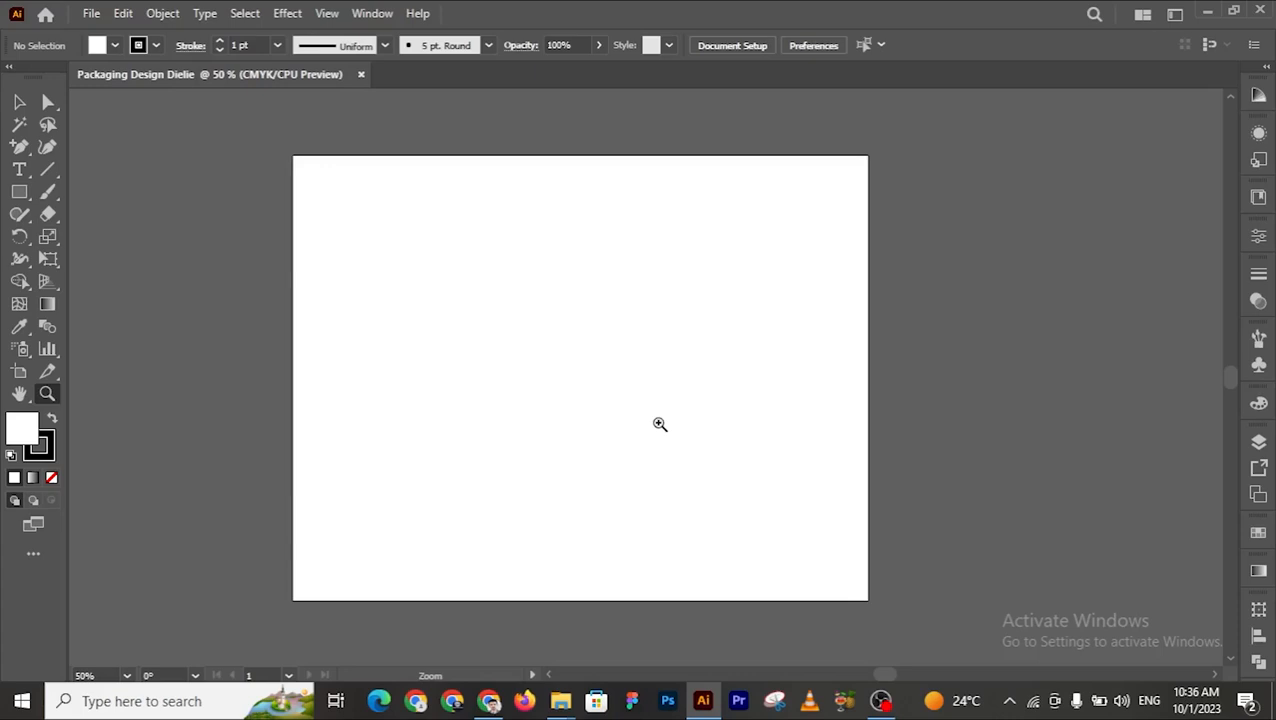
# Step: Place the seven selected packaging photos from the Downloads folder into the Illustrator document
pyautogui.keyDown('alt'); pyautogui.click(659, 407); pyautogui.keyUp('alt')
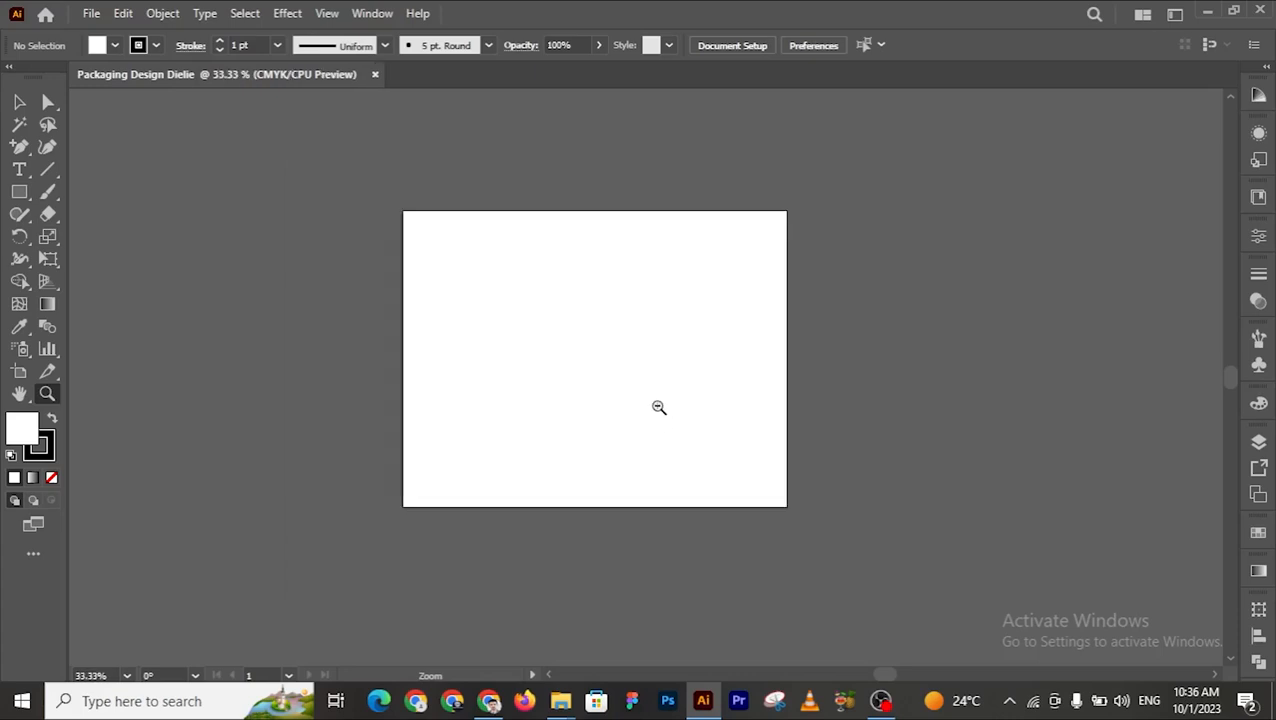
pyautogui.moveTo(595, 396); pyautogui.dragTo(757, 396)
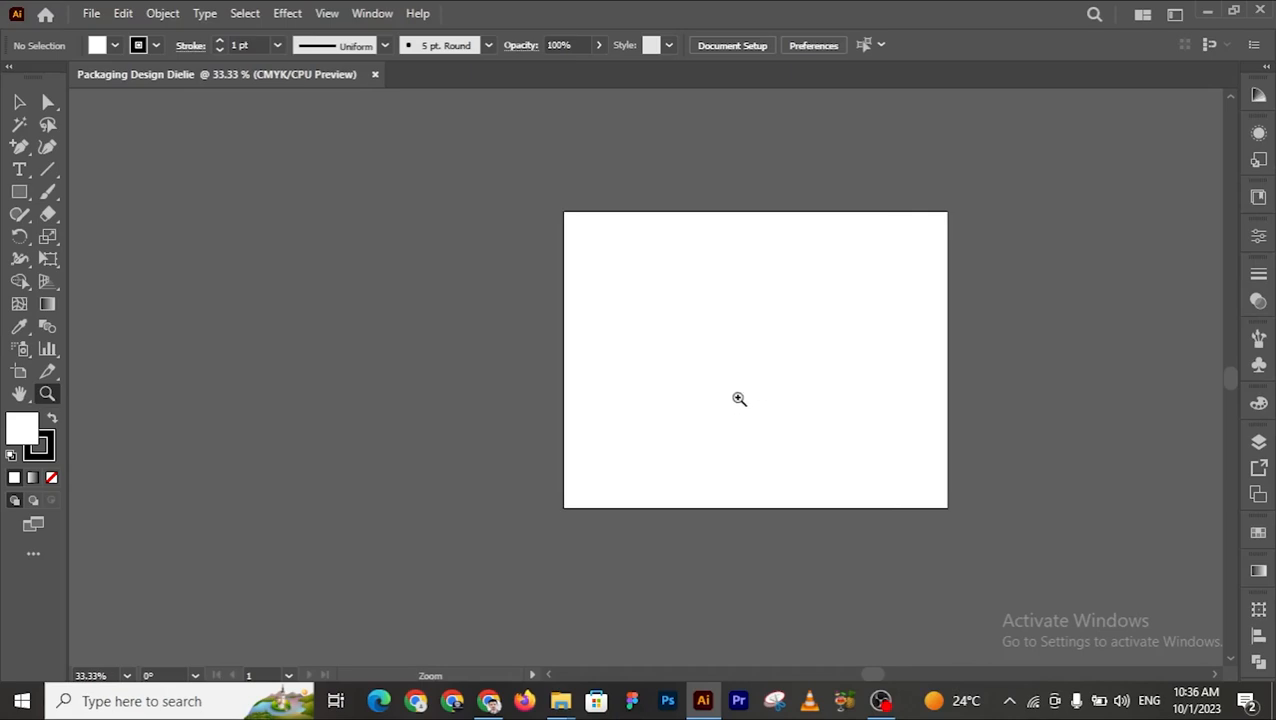
pyautogui.click(566, 703)
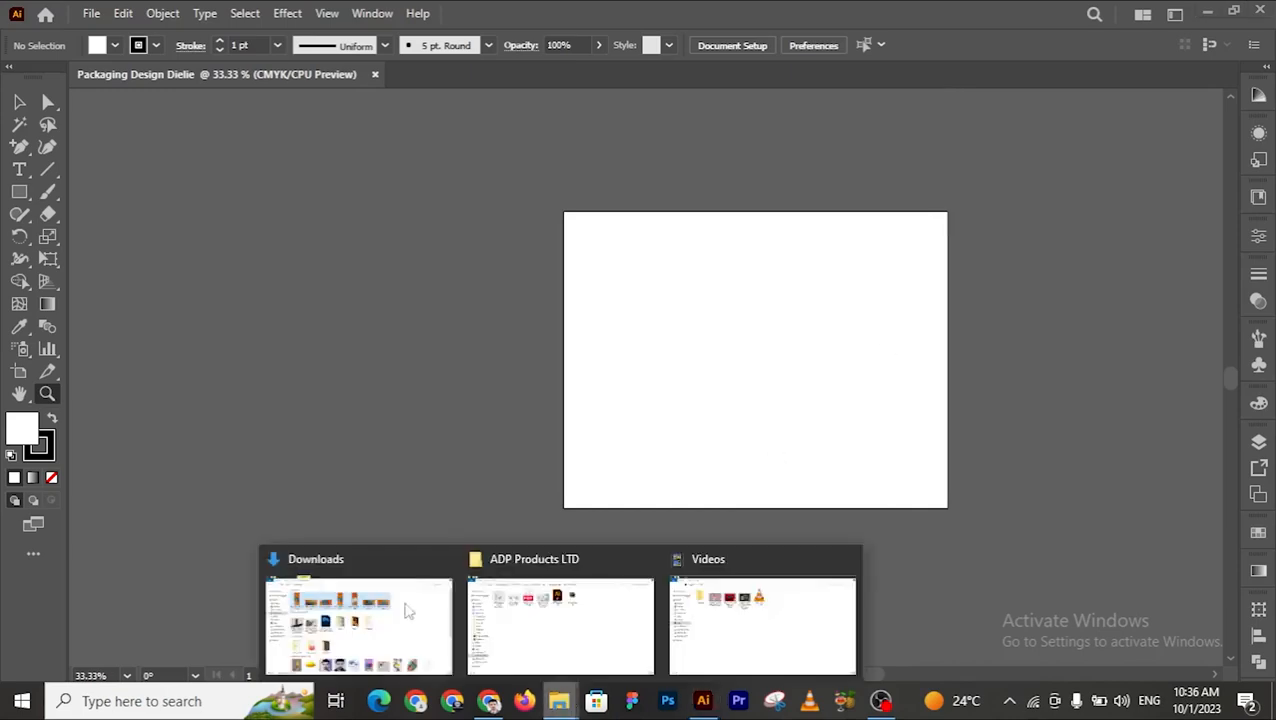
pyautogui.click(345, 620)
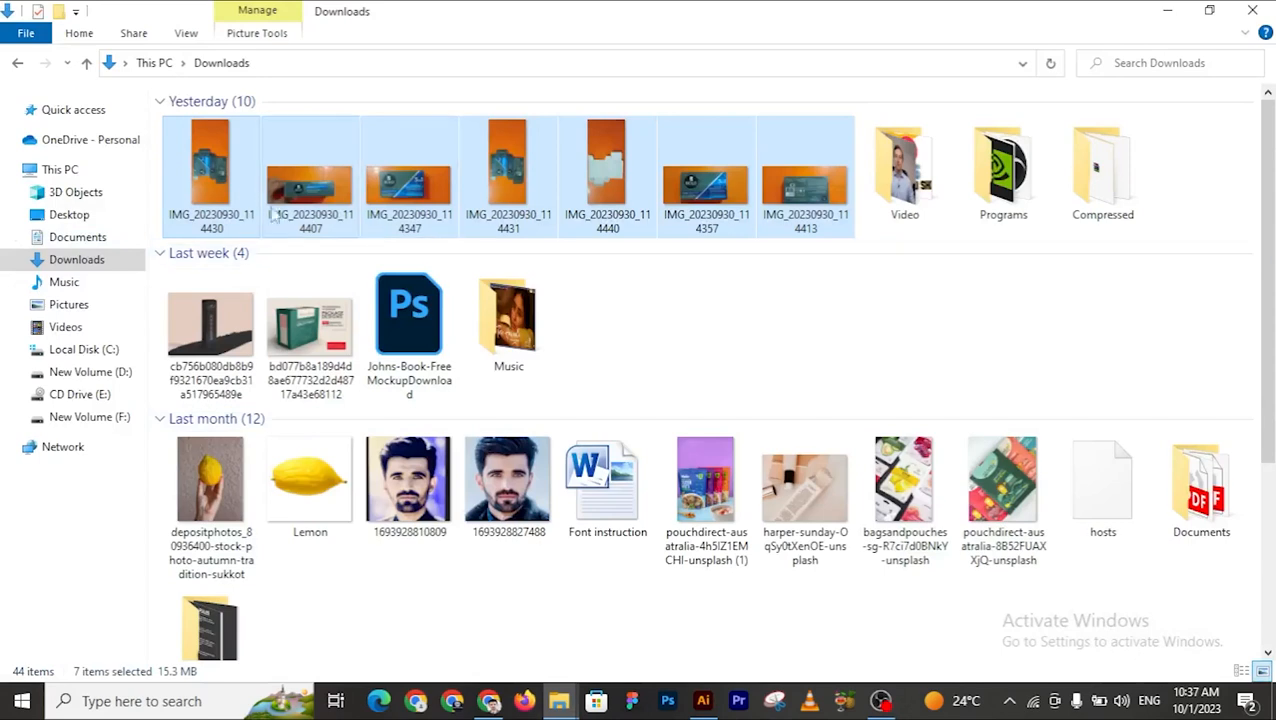
pyautogui.moveTo(229, 181); pyautogui.dragTo(746, 390)
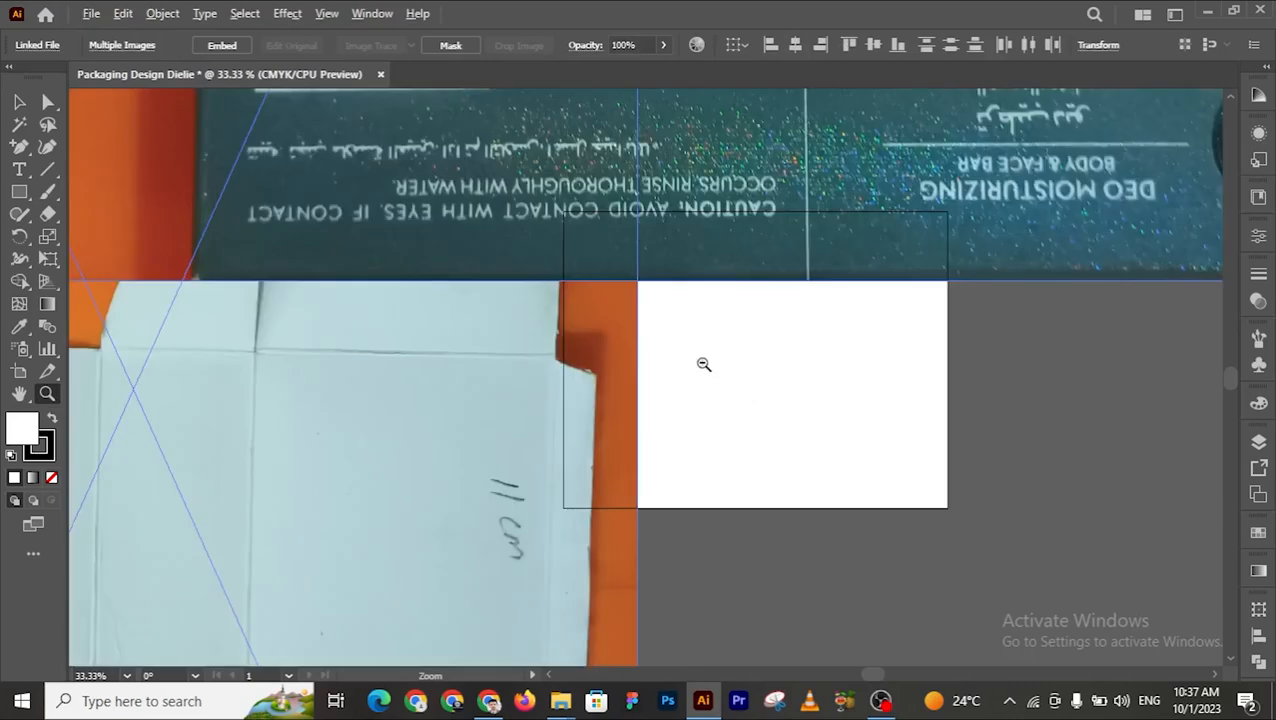
# Step: Scale all the placed photos down together to less than the artboard's size, place them left of the artboard and deselect them
pyautogui.keyDown('alt'); pyautogui.click(700, 361); pyautogui.keyUp('alt')
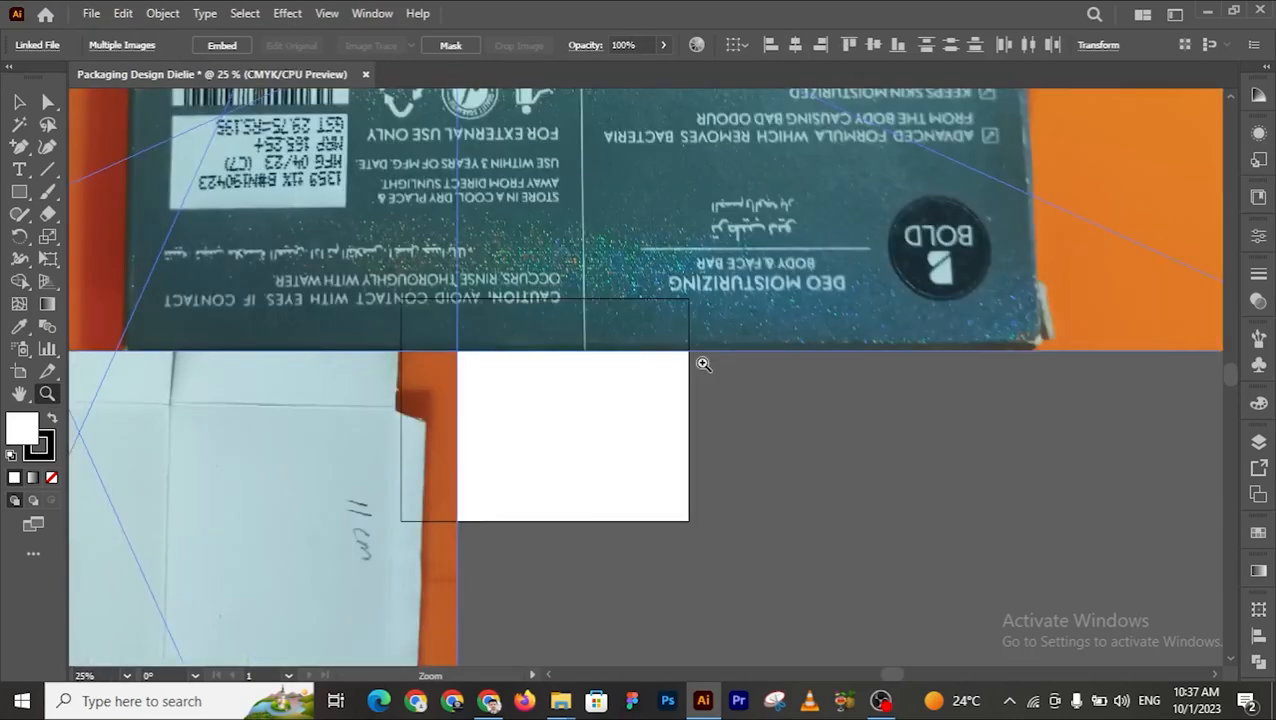
pyautogui.keyDown('alt'); pyautogui.click(679, 368); pyautogui.keyUp('alt')
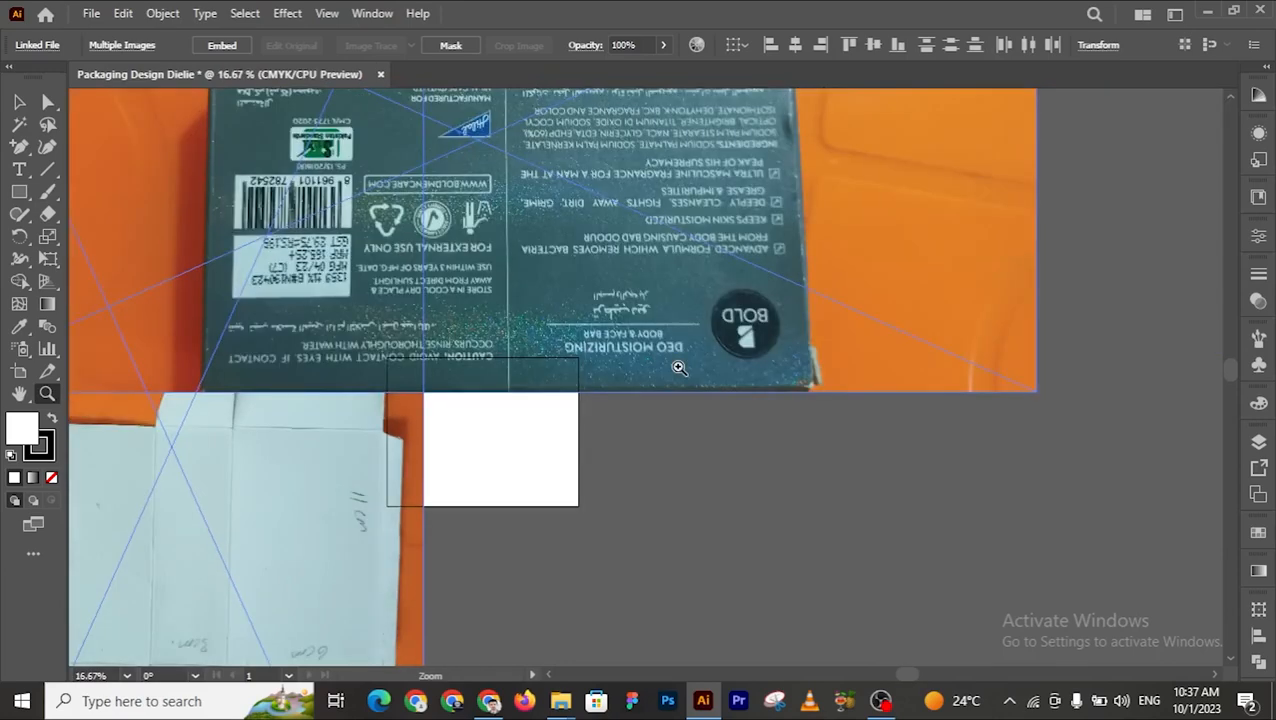
pyautogui.keyDown('alt'); pyautogui.click(679, 368); pyautogui.keyUp('alt')
pyautogui.click(19, 101)
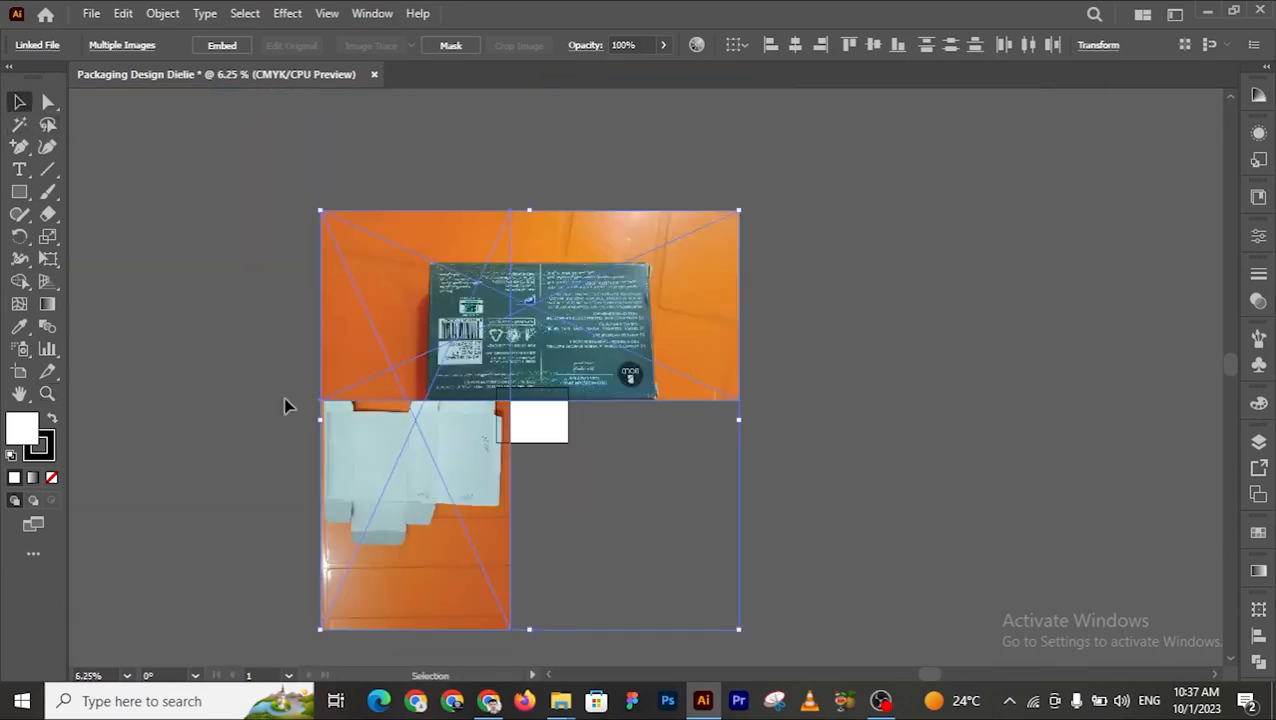
pyautogui.moveTo(321, 420); pyautogui.dragTo(447, 370)
pyautogui.click(447, 370)
pyautogui.press('z')
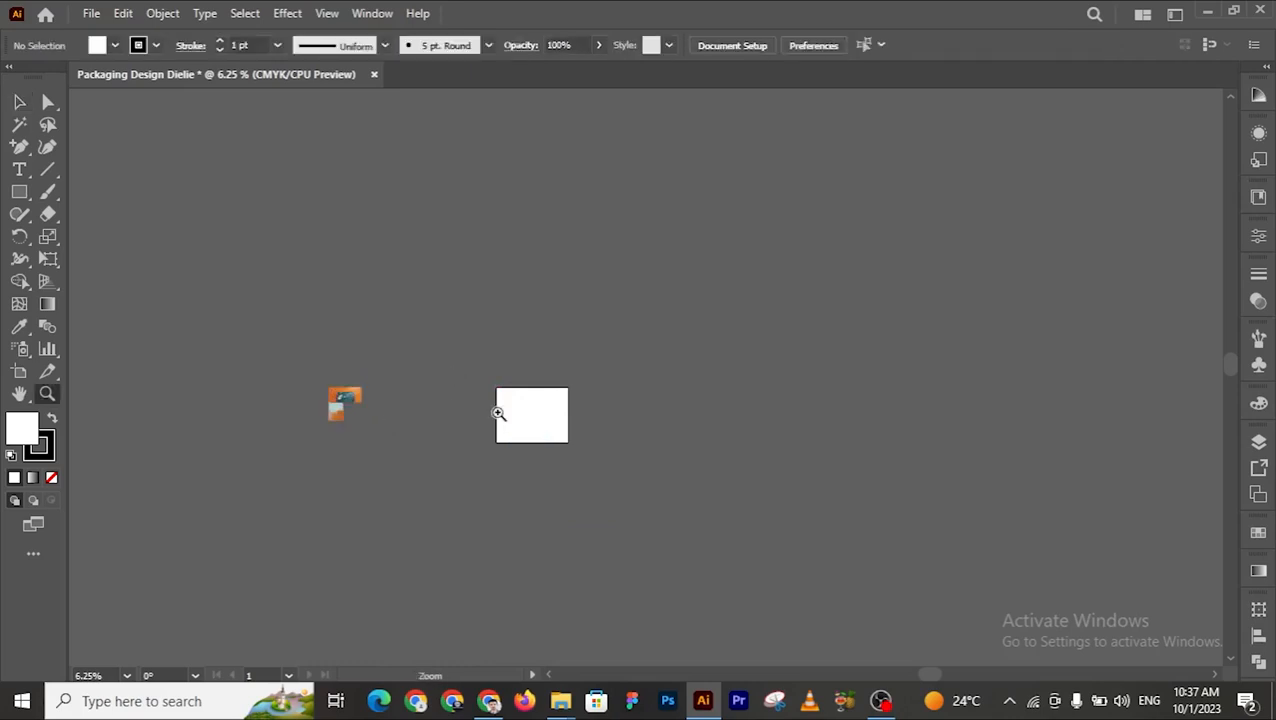
# Step: Move the photo of the box's printed back next to the artboard's left edge, embed it and deselect it
pyautogui.click(498, 416)
pyautogui.hotkey('ctrl', '+')
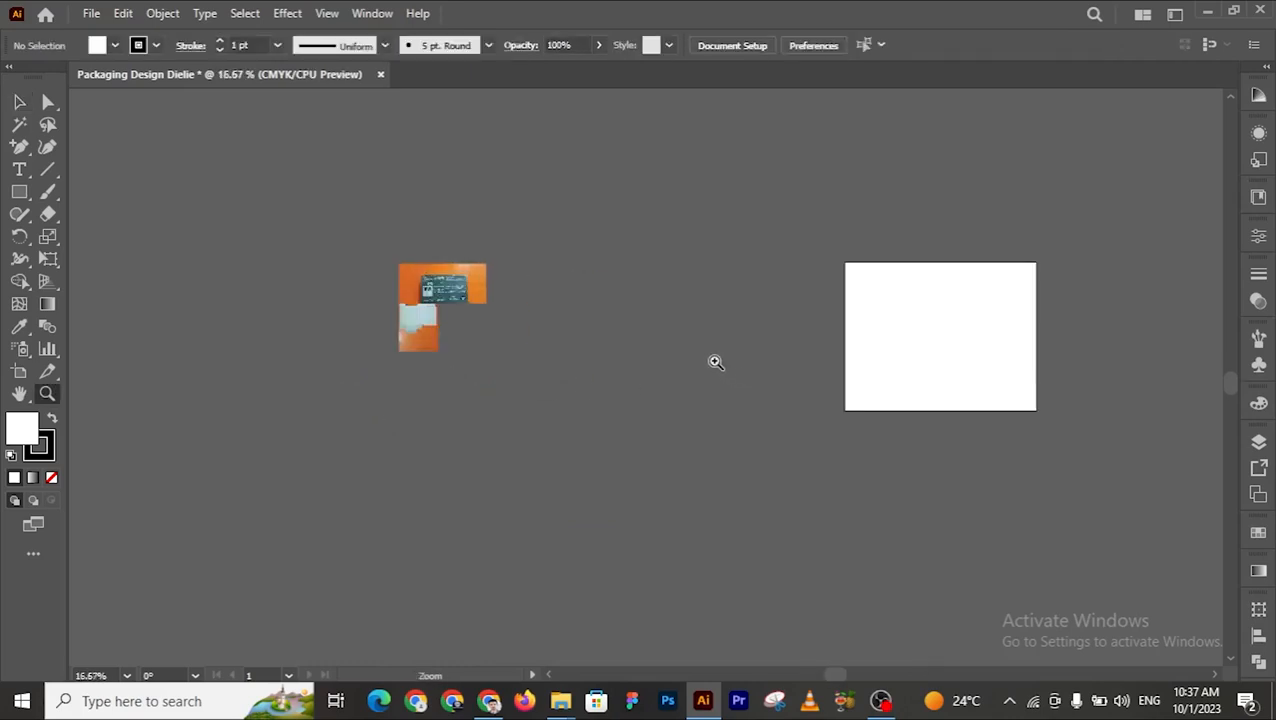
pyautogui.hotkey('ctrl', '+')
pyautogui.click(20, 102)
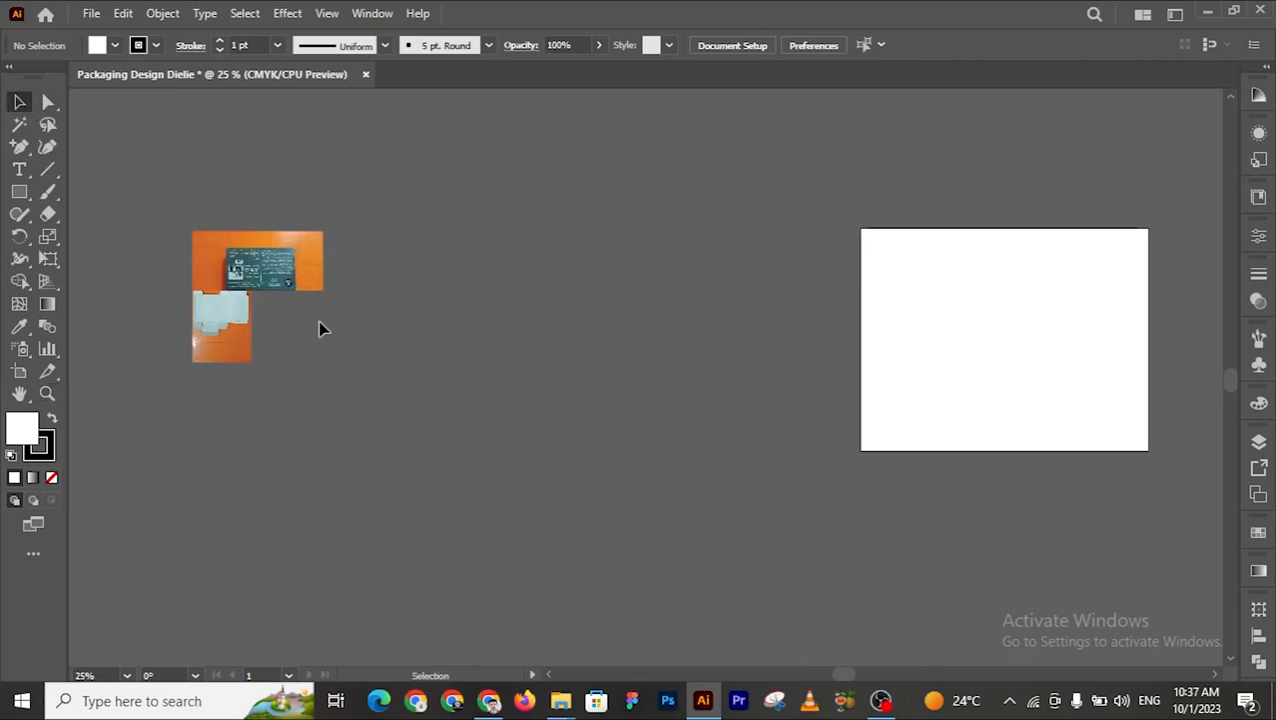
pyautogui.moveTo(300, 283); pyautogui.dragTo(797, 268)
pyautogui.click(319, 45)
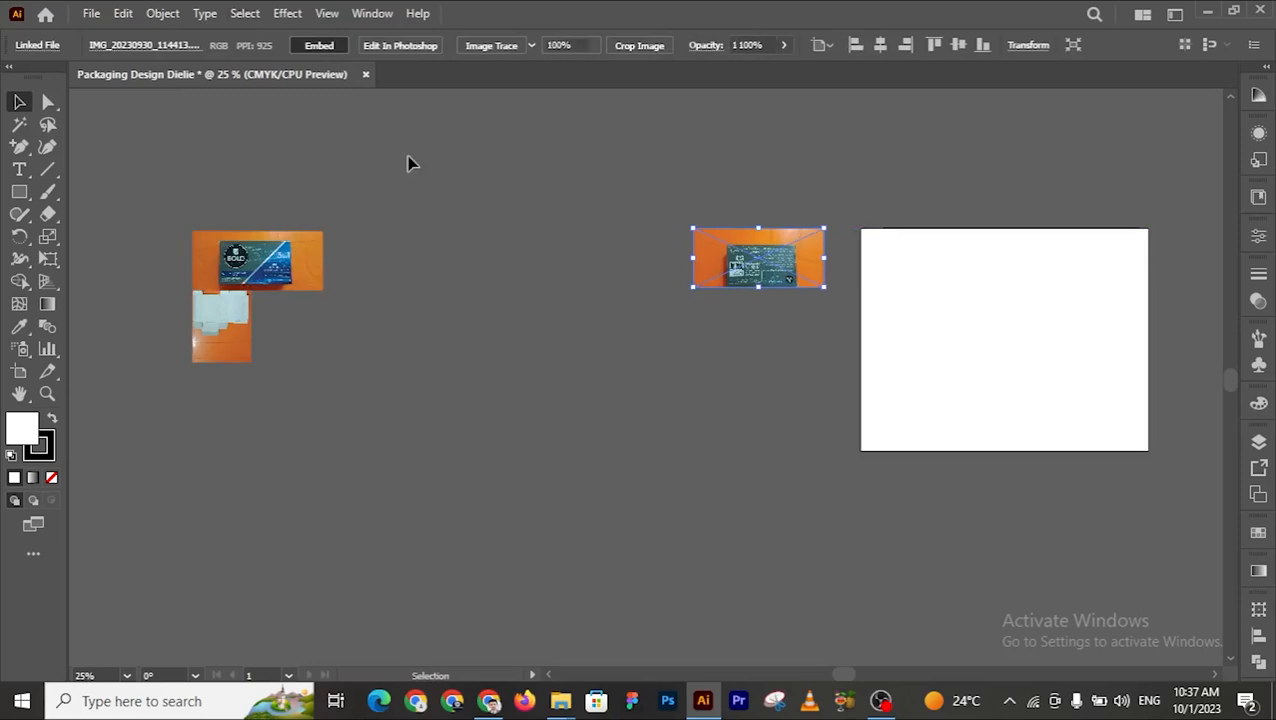
pyautogui.click(407, 163)
# Step: Stack the other three landscape box photos in a column beneath the back photo, embedding each one
pyautogui.moveTo(270, 262); pyautogui.dragTo(766, 333)
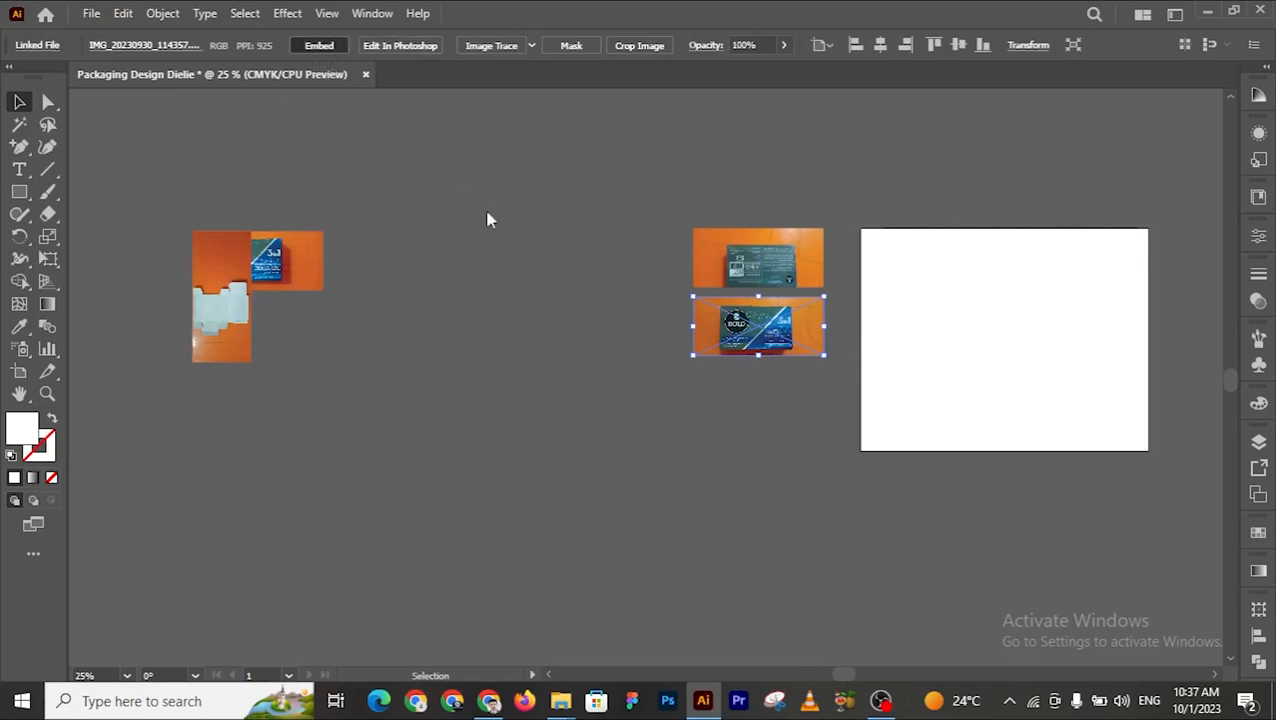
pyautogui.click(382, 272)
pyautogui.moveTo(316, 276); pyautogui.dragTo(812, 407)
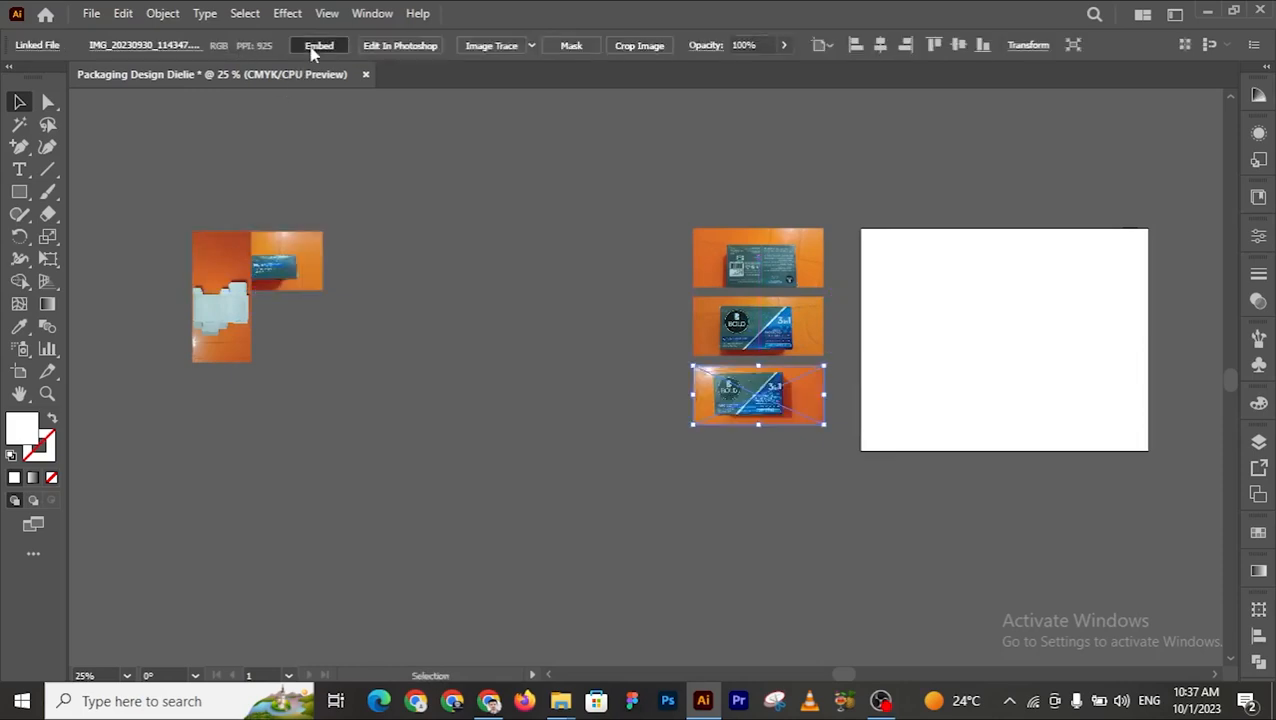
pyautogui.click(480, 265)
pyautogui.moveTo(316, 276); pyautogui.dragTo(809, 484)
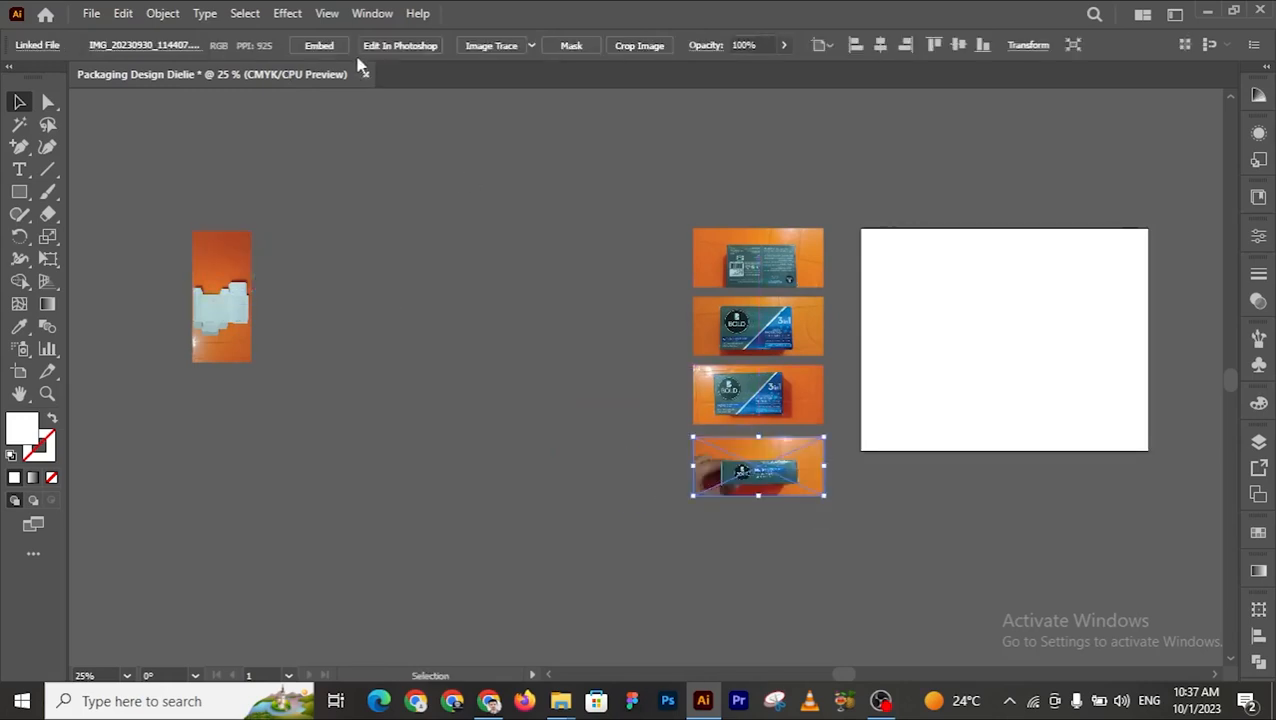
pyautogui.click(392, 191)
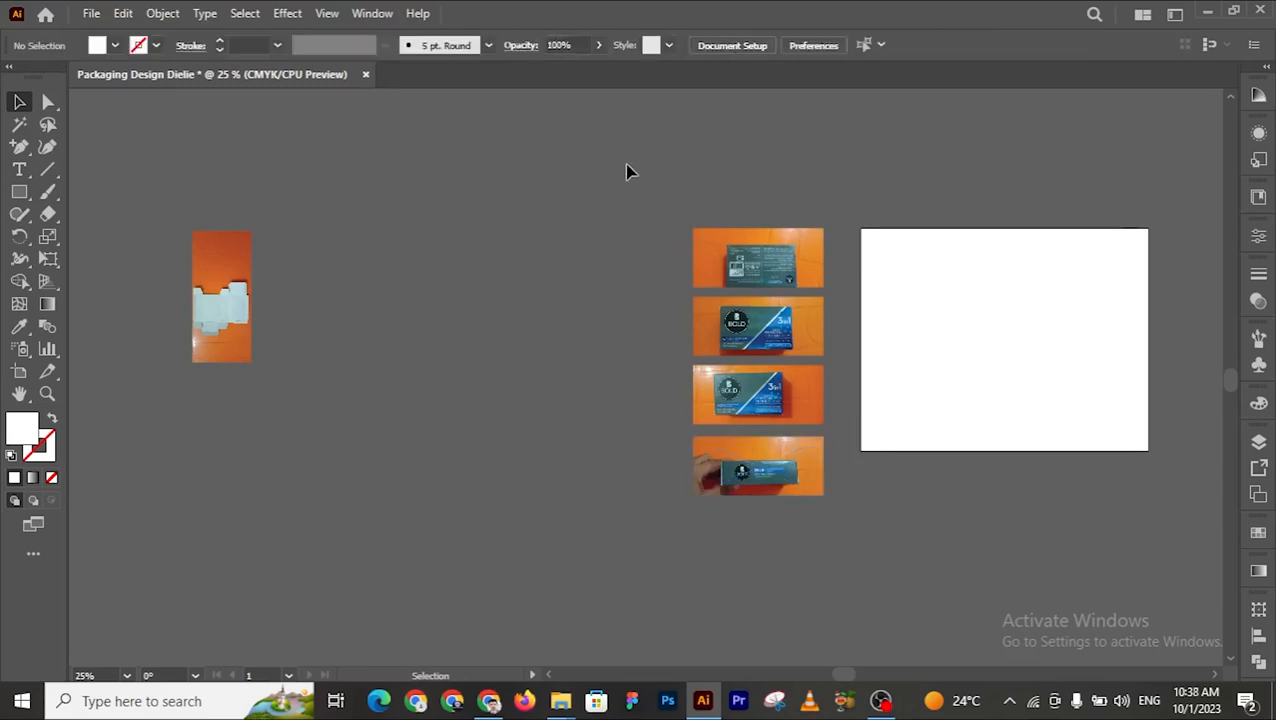
# Step: Shift the four stacked photos farther from the artboard and place the white unfolded-box photo directly right of the column
pyautogui.moveTo(775, 522); pyautogui.dragTo(775, 522)
pyautogui.moveTo(761, 405); pyautogui.dragTo(541, 308)
pyautogui.moveTo(248, 267); pyautogui.dragTo(729, 252)
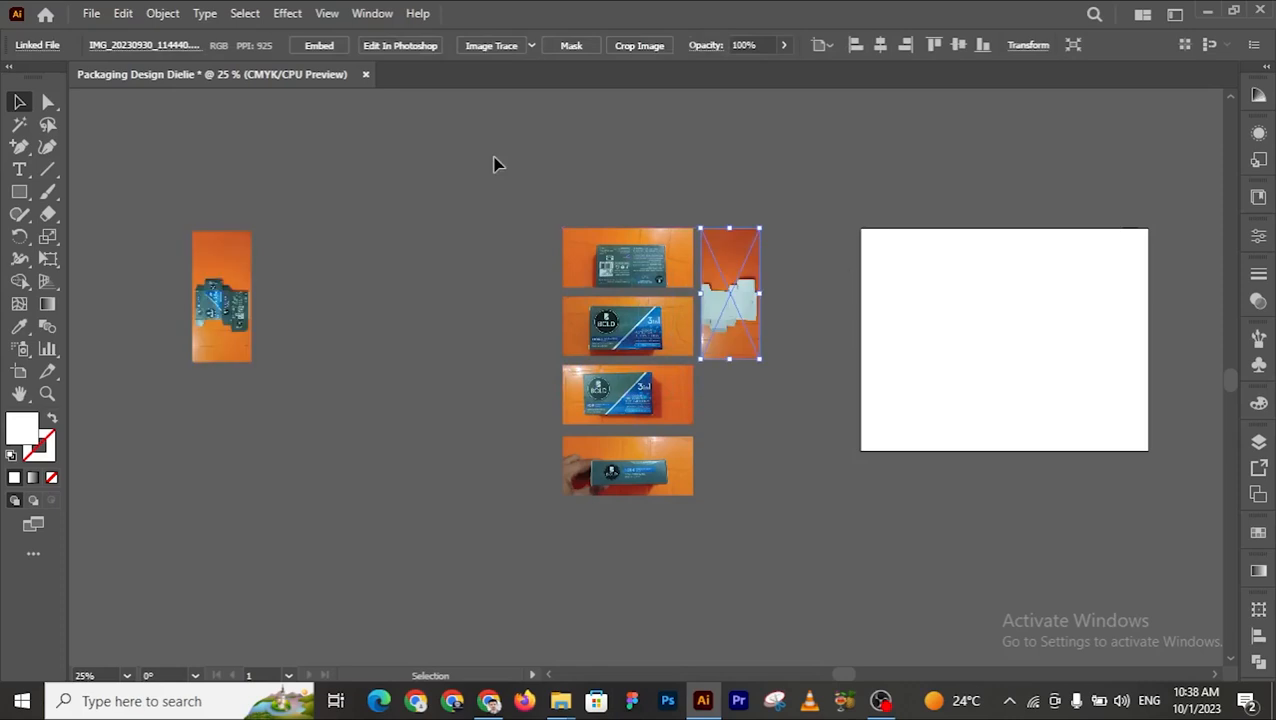
pyautogui.click(342, 196)
# Step: Place the two printed unfolded-box photos beside and below the white one, embed both and deselect
pyautogui.moveTo(226, 307); pyautogui.dragTo(794, 298)
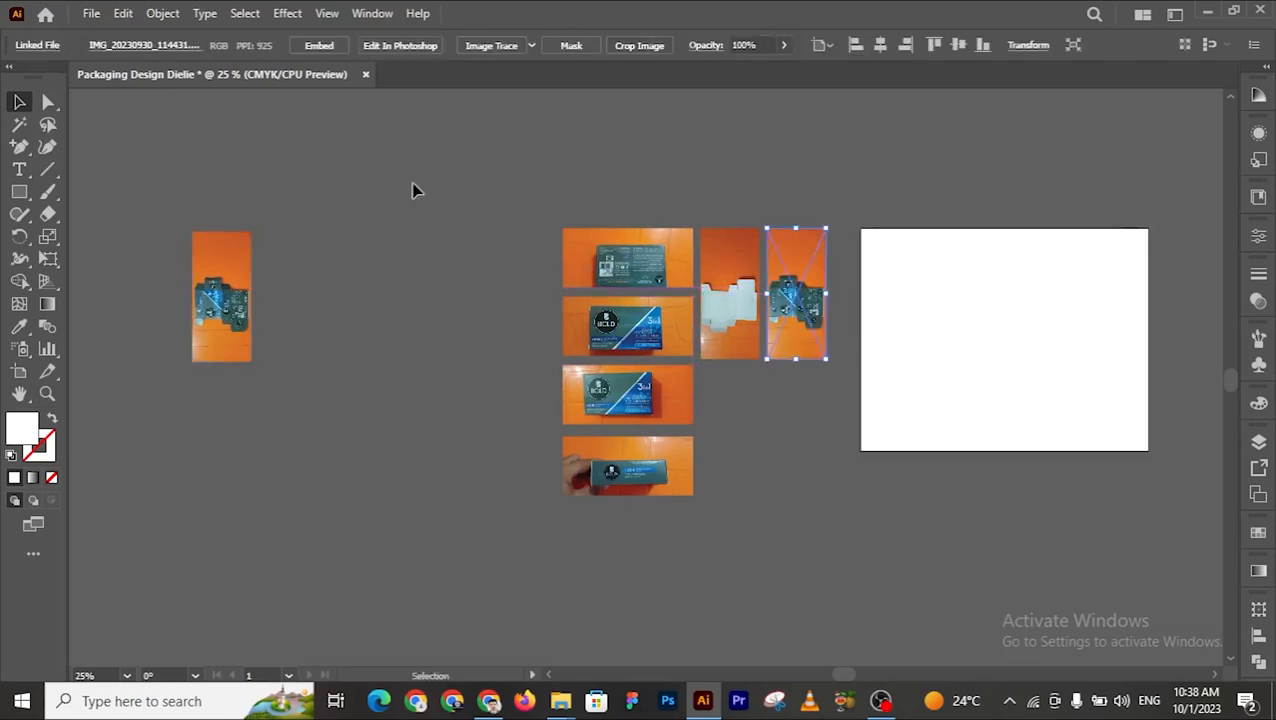
pyautogui.click(309, 45)
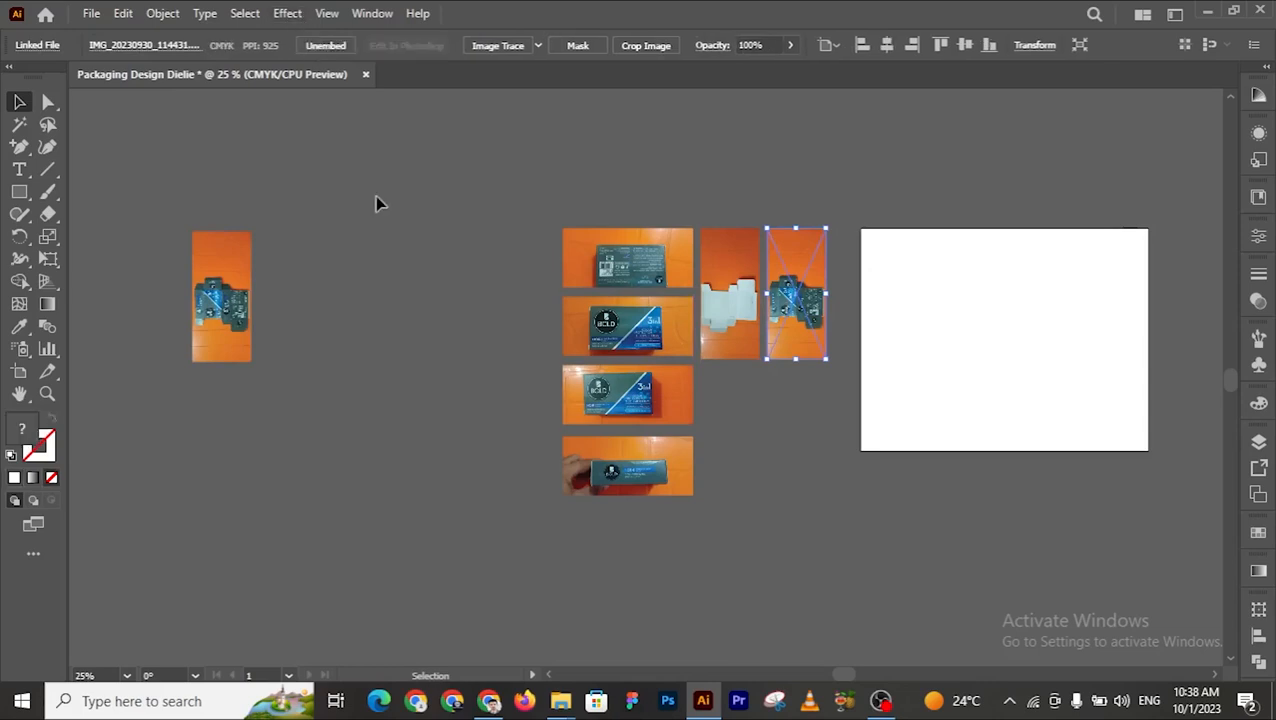
pyautogui.click(362, 222)
pyautogui.moveTo(233, 325); pyautogui.dragTo(729, 443)
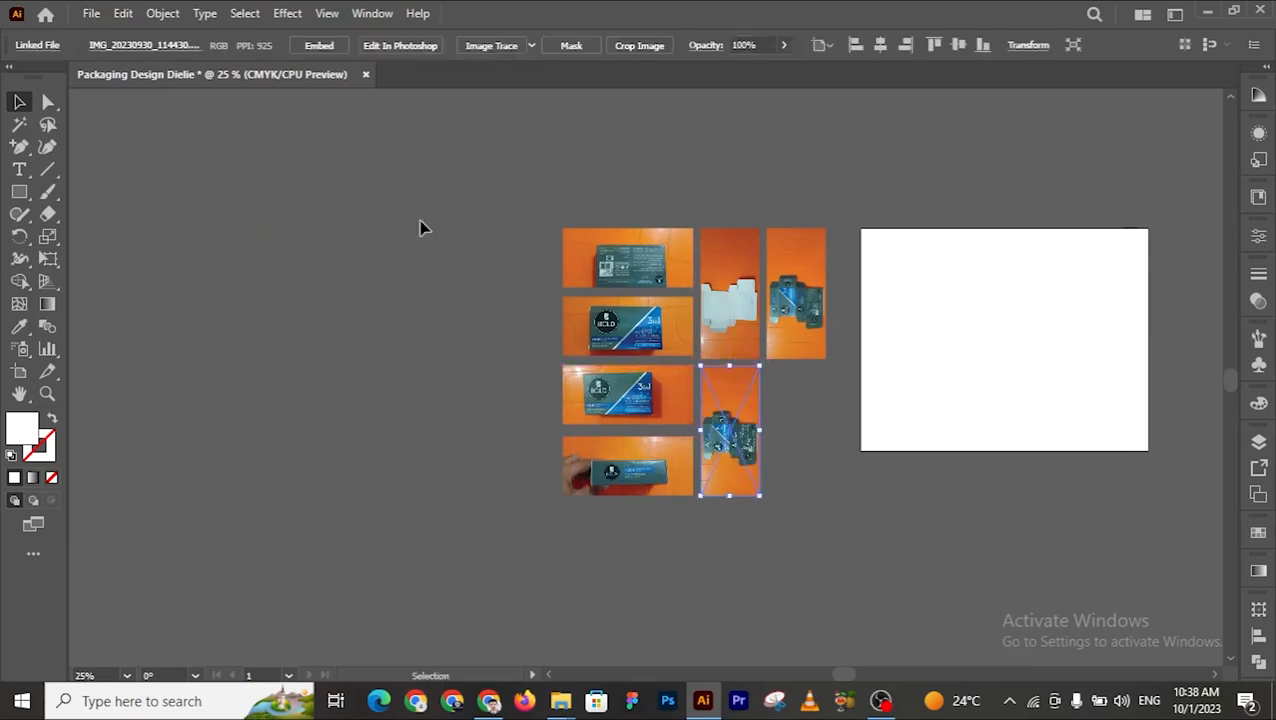
pyautogui.click(316, 46)
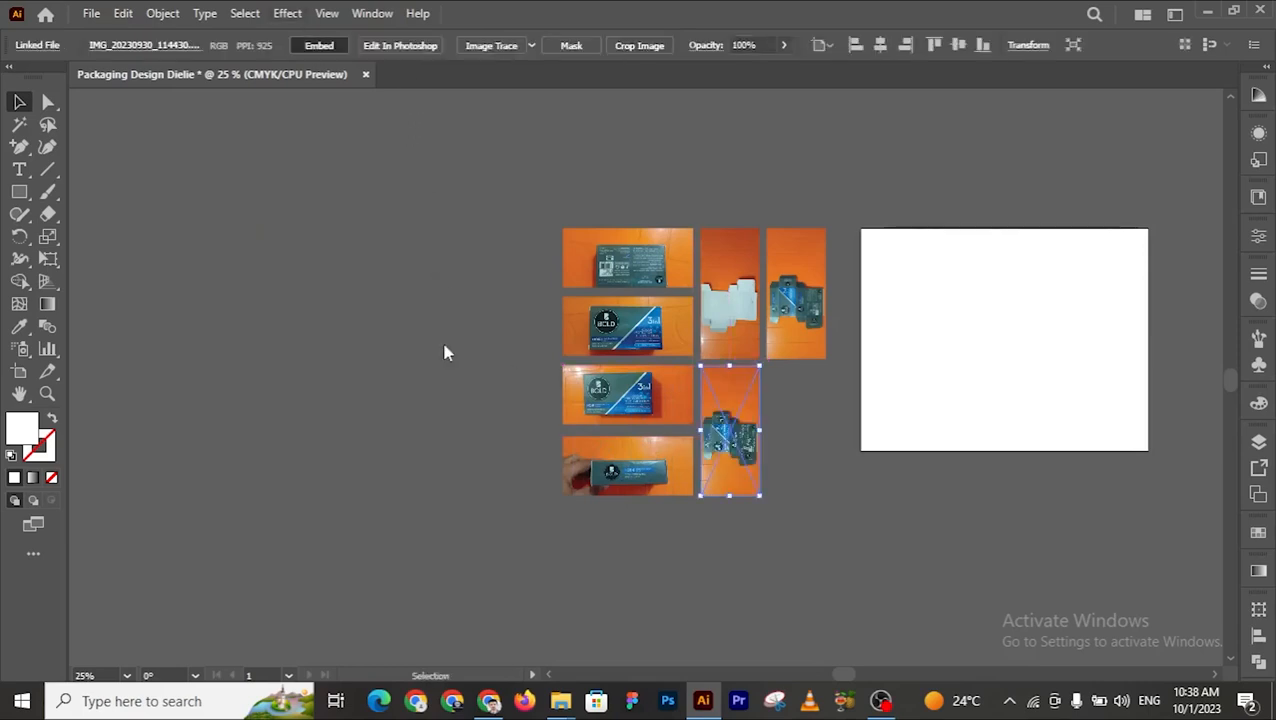
pyautogui.click(840, 537)
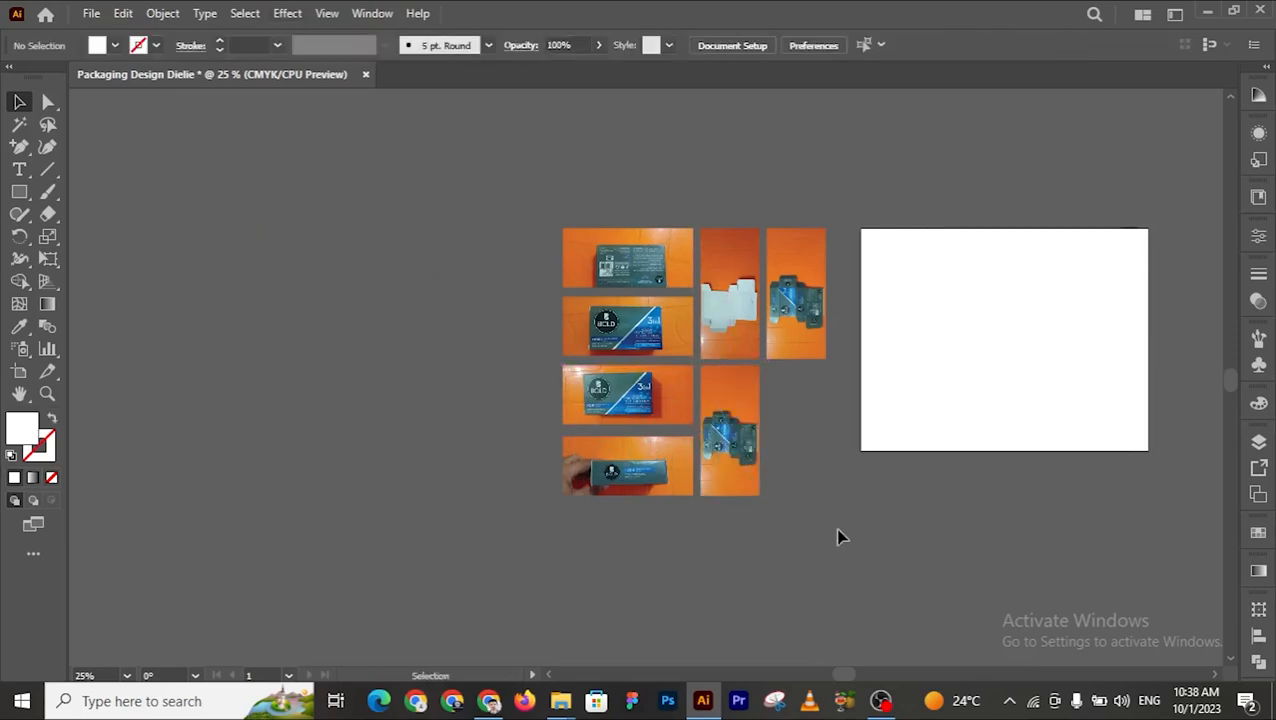
# Step: Examine the arranged photos of the box's back, front, side and unfolded layout up close
pyautogui.press('z')
pyautogui.click(822, 406)
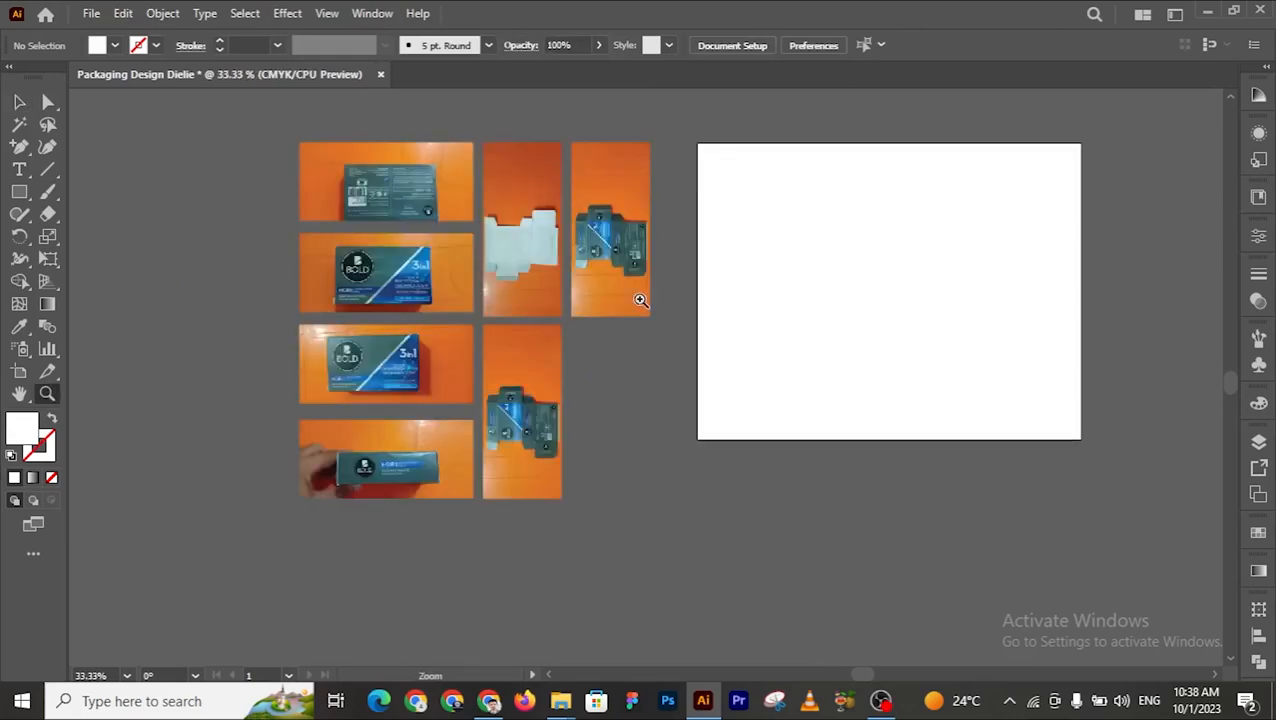
pyautogui.click(640, 300)
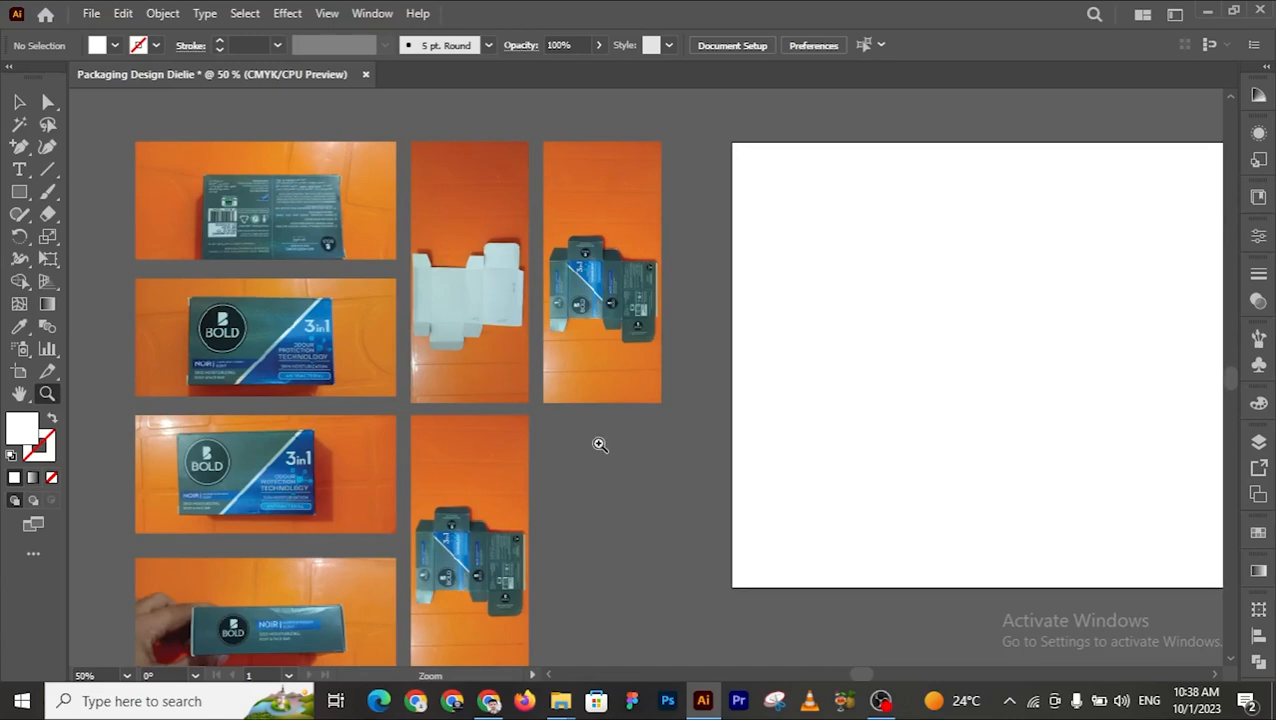
pyautogui.click(533, 368)
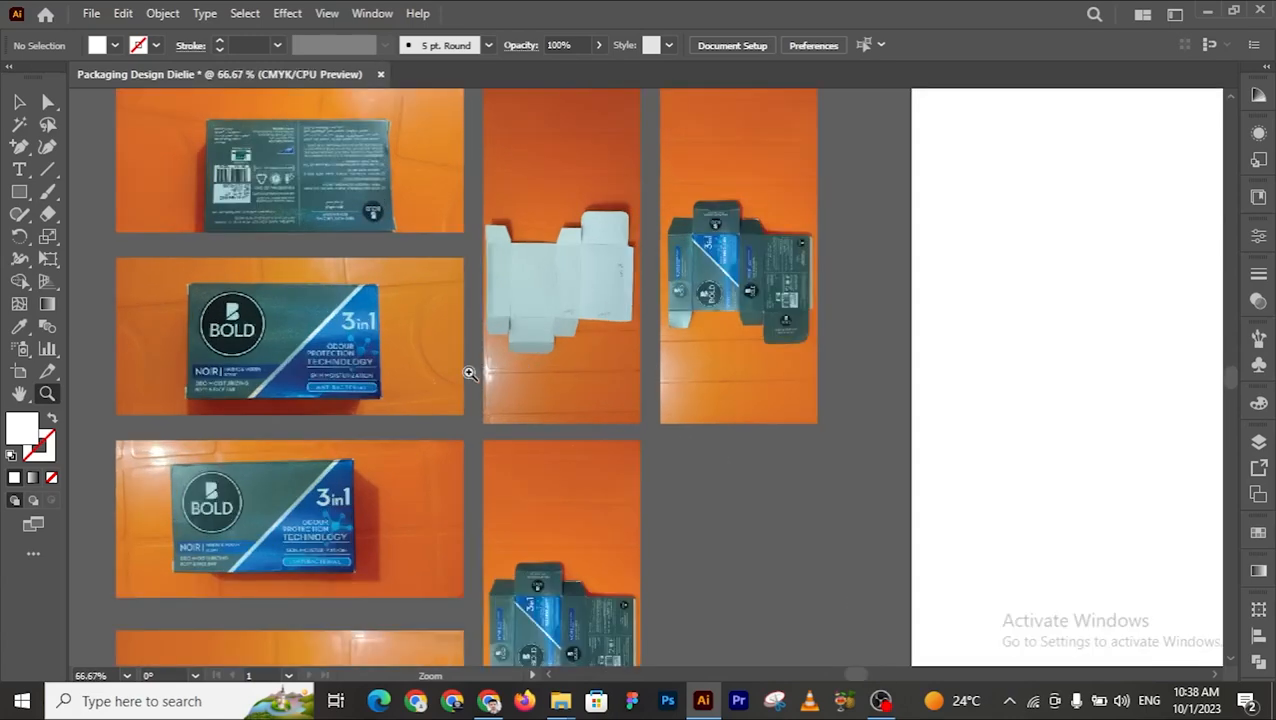
pyautogui.click(467, 370)
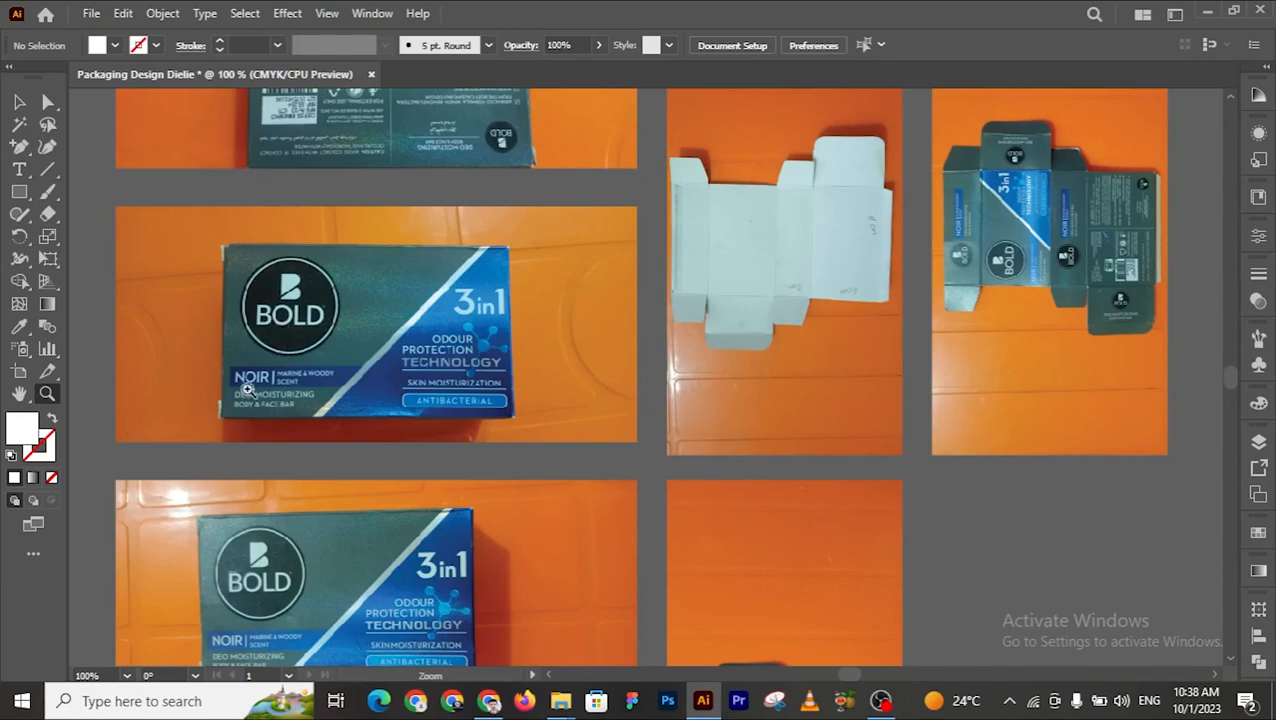
pyautogui.scroll(-2, 461, 361)
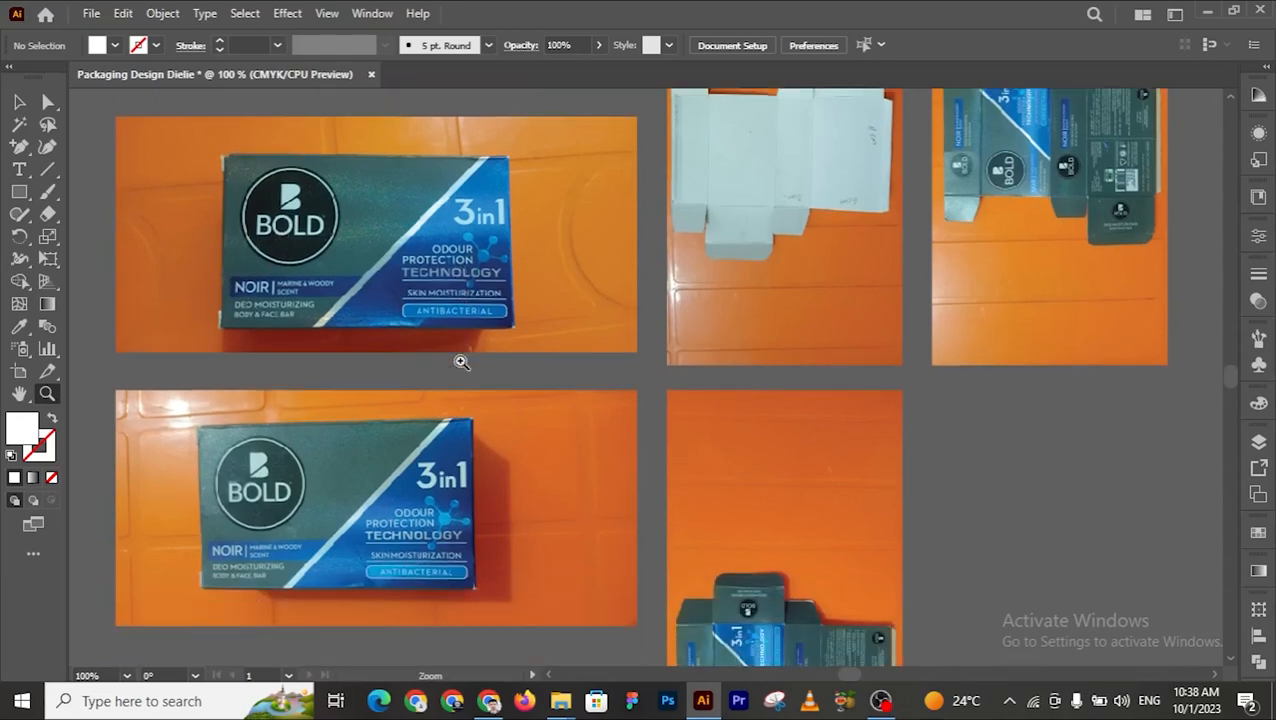
pyautogui.scroll(5, 461, 361)
pyautogui.scroll(-5, 419, 317)
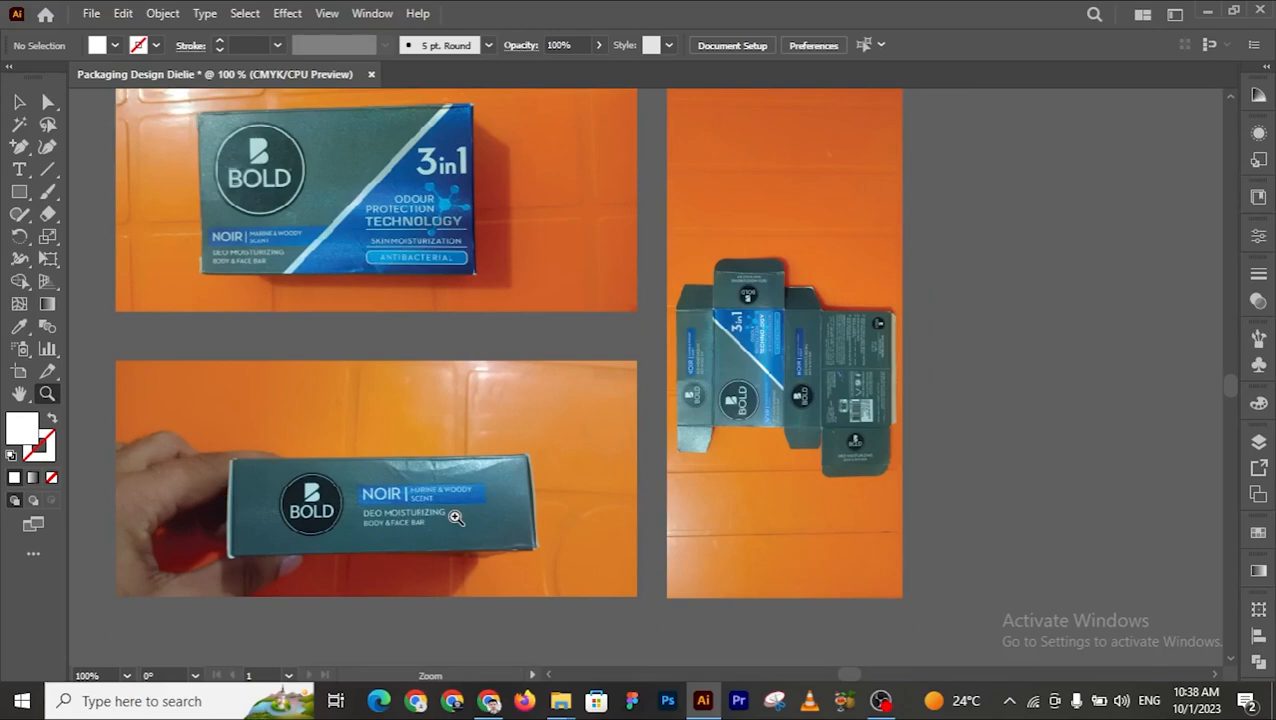
pyautogui.scroll(8, 700, 540)
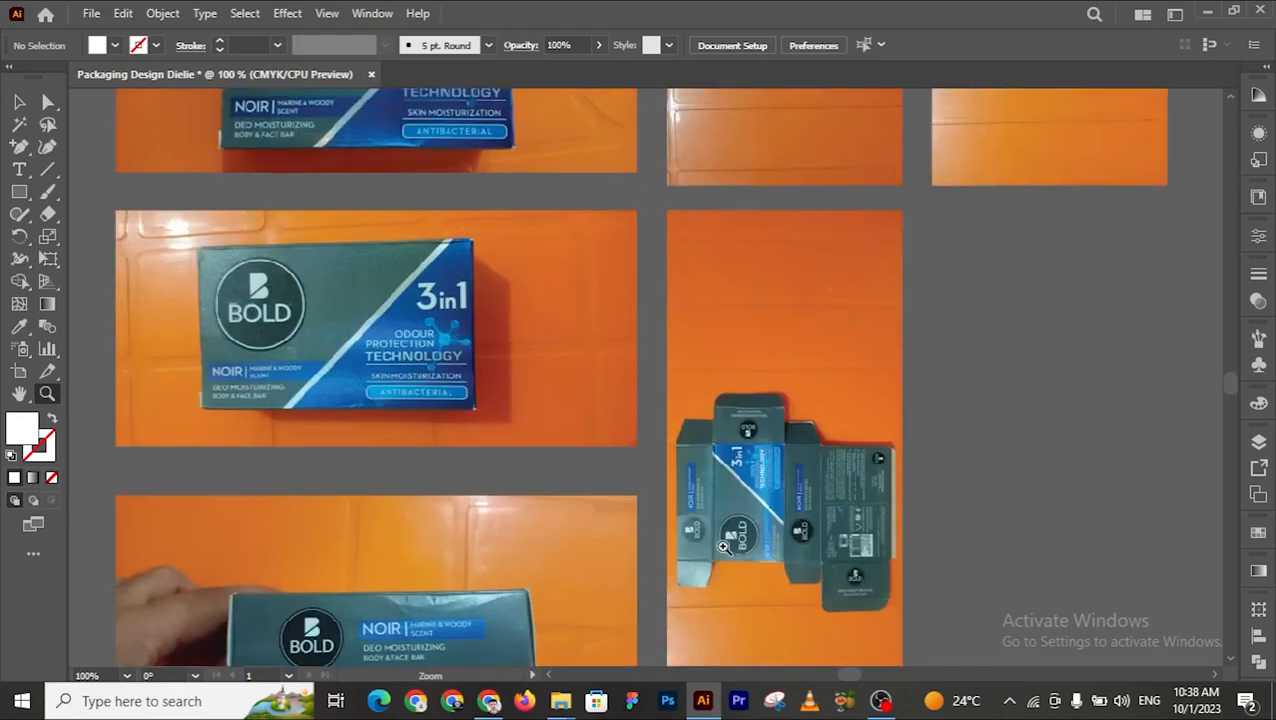
pyautogui.scroll(1, 777, 527)
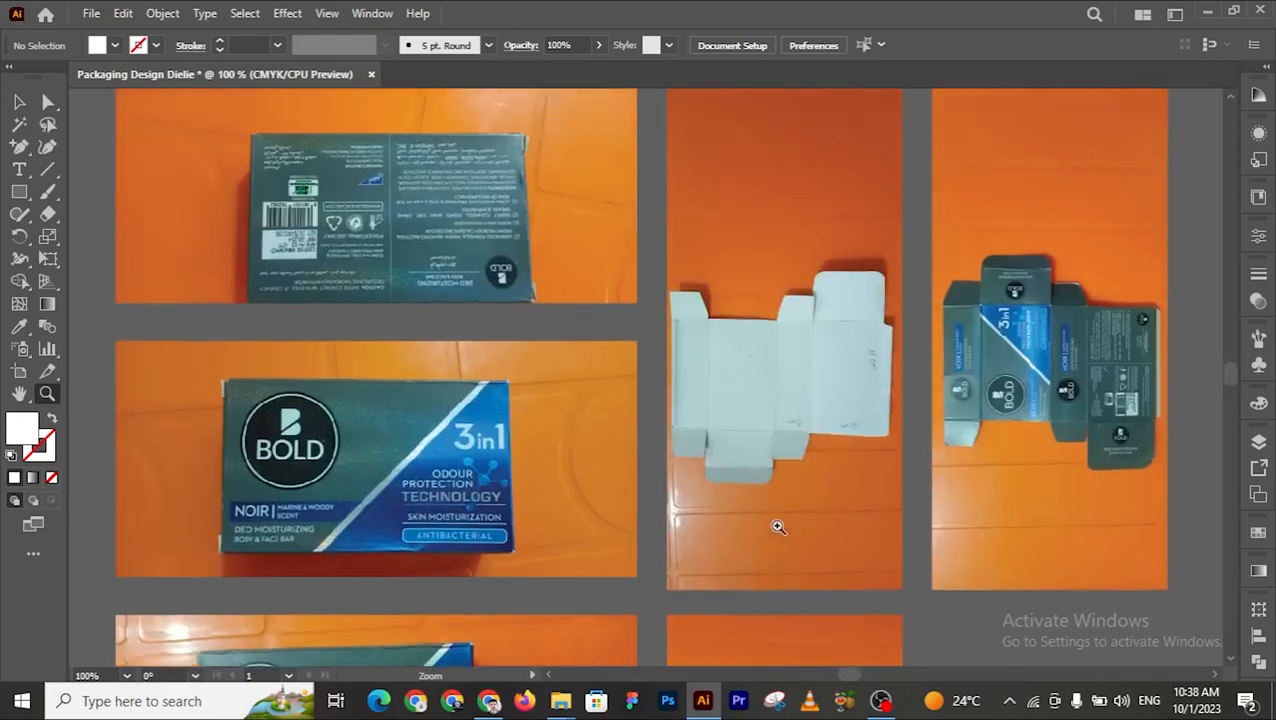
pyautogui.press('b')
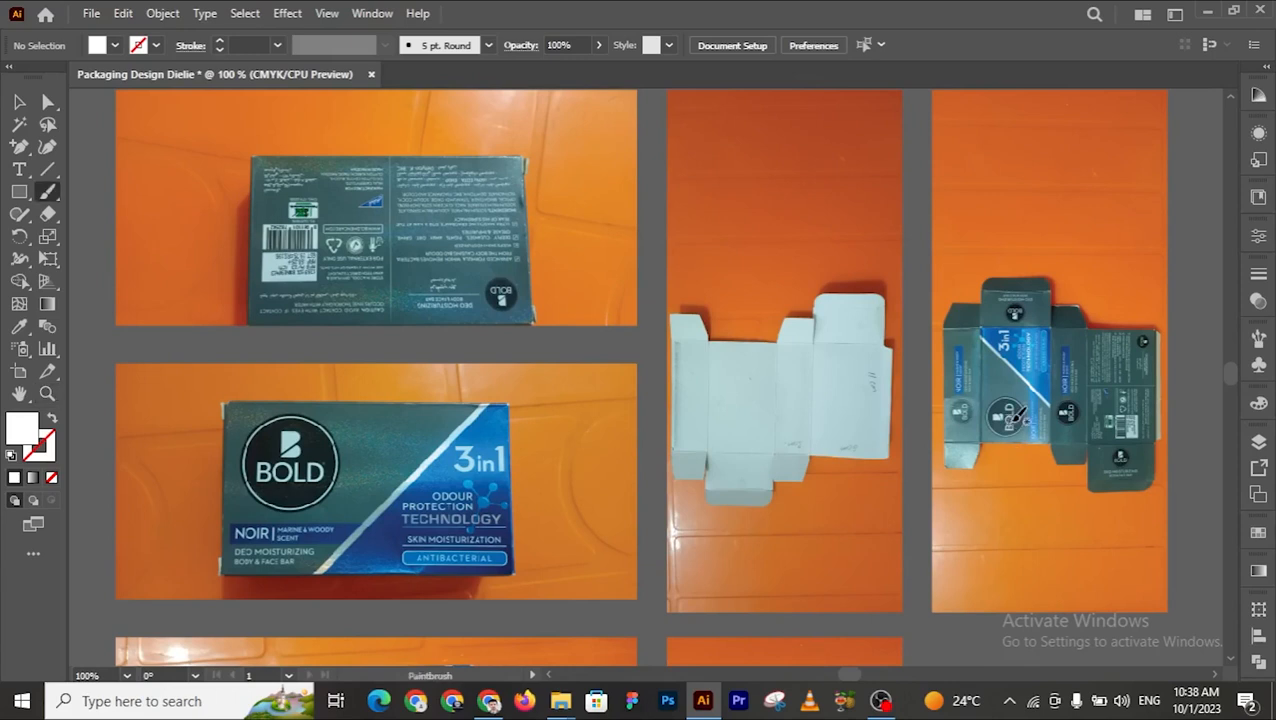
pyautogui.moveTo(1013, 415); pyautogui.dragTo(517, 455)
pyautogui.hotkey('shift', 'x')
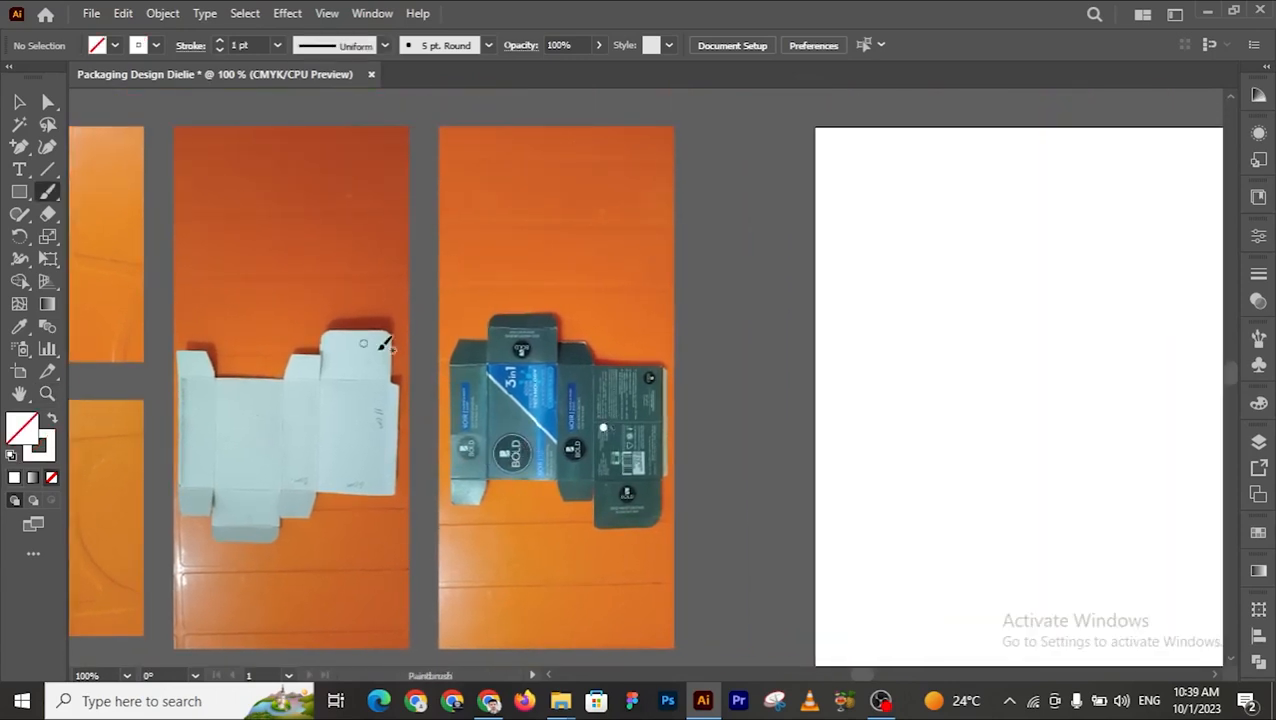
pyautogui.hotkey('shift', 'x')
pyautogui.click(19, 101)
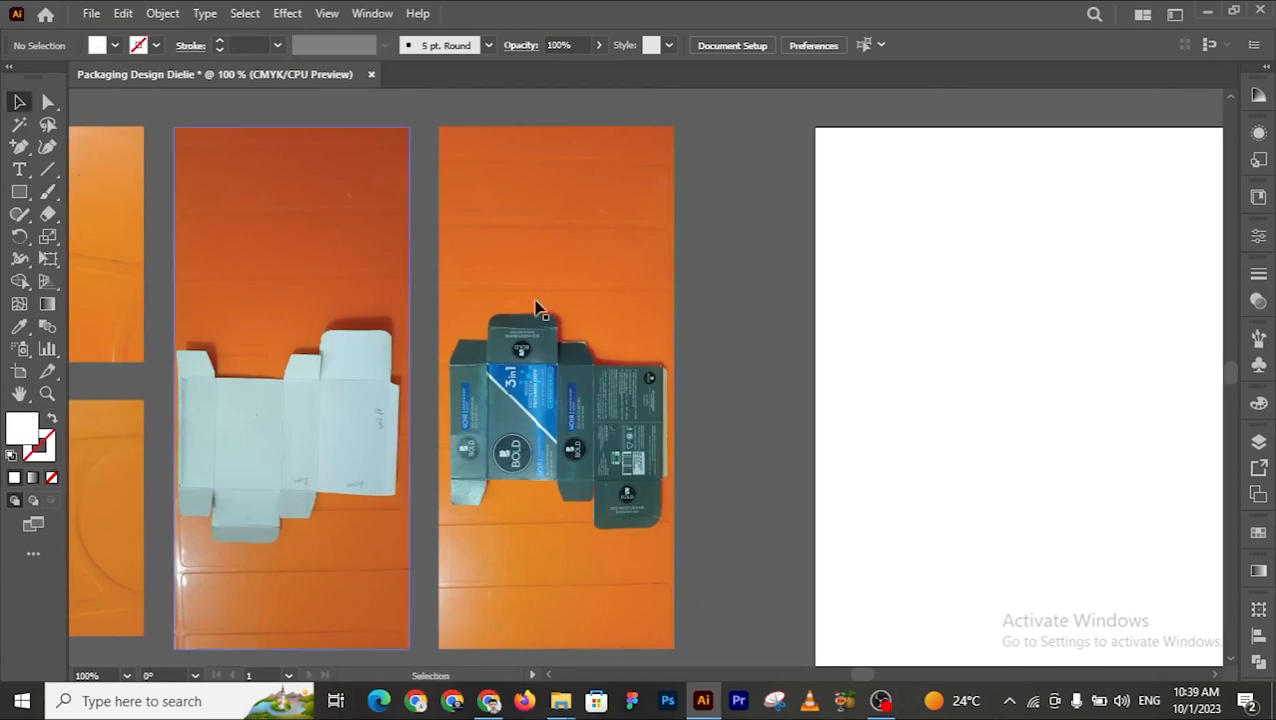
# Step: Examine the printed panels and flaps of the unfolded box in the photo nearest the artboard
pyautogui.press('z')
pyautogui.click(610, 393)
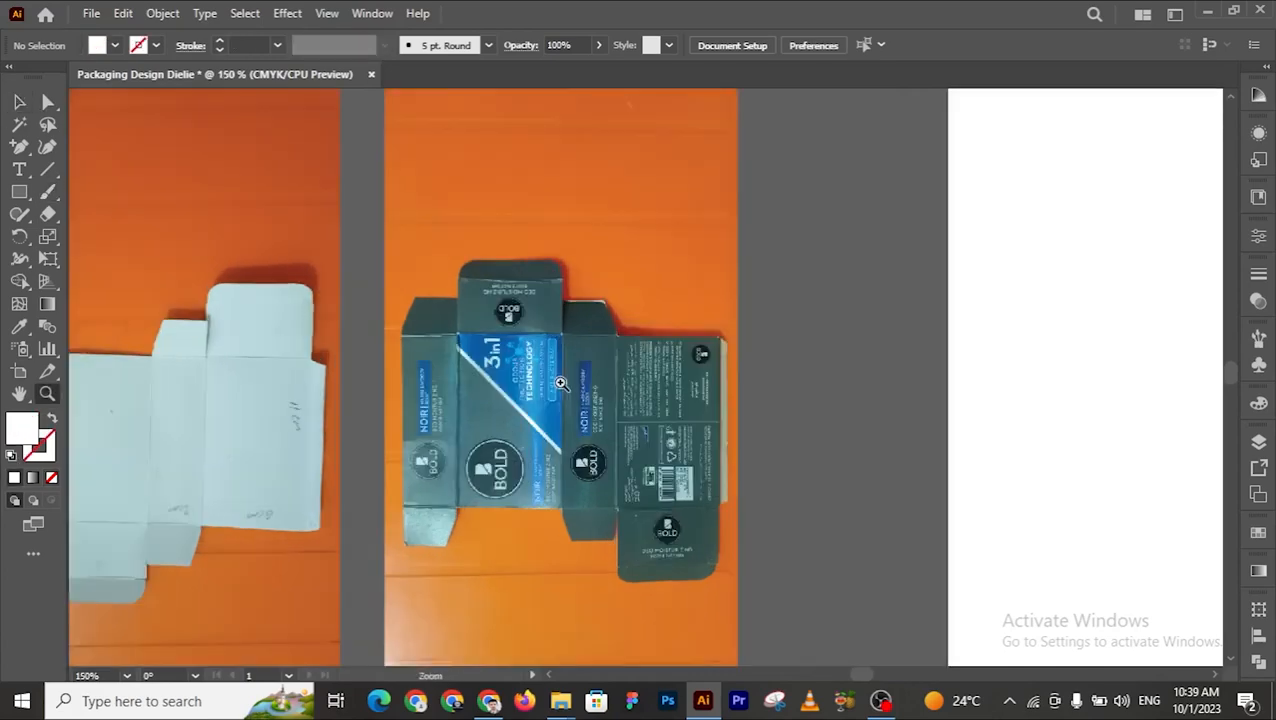
pyautogui.click(560, 383)
pyautogui.click(662, 428)
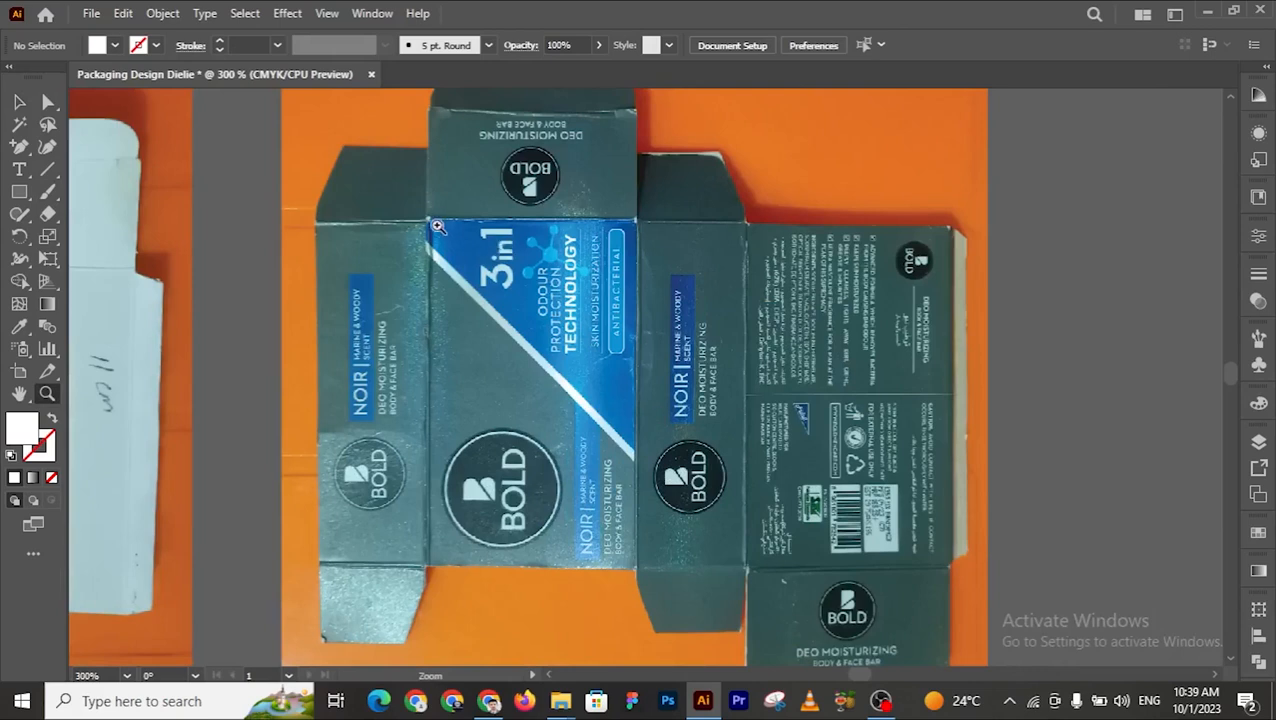
pyautogui.click(19, 101)
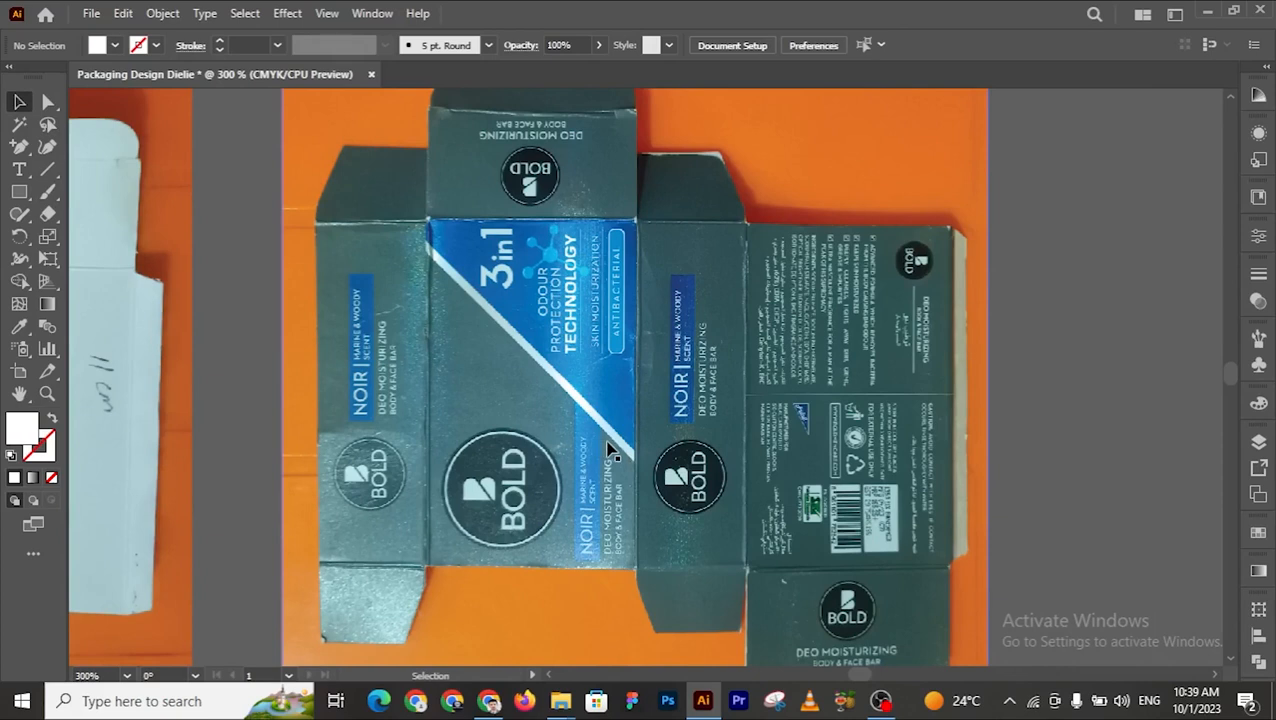
pyautogui.press('z')
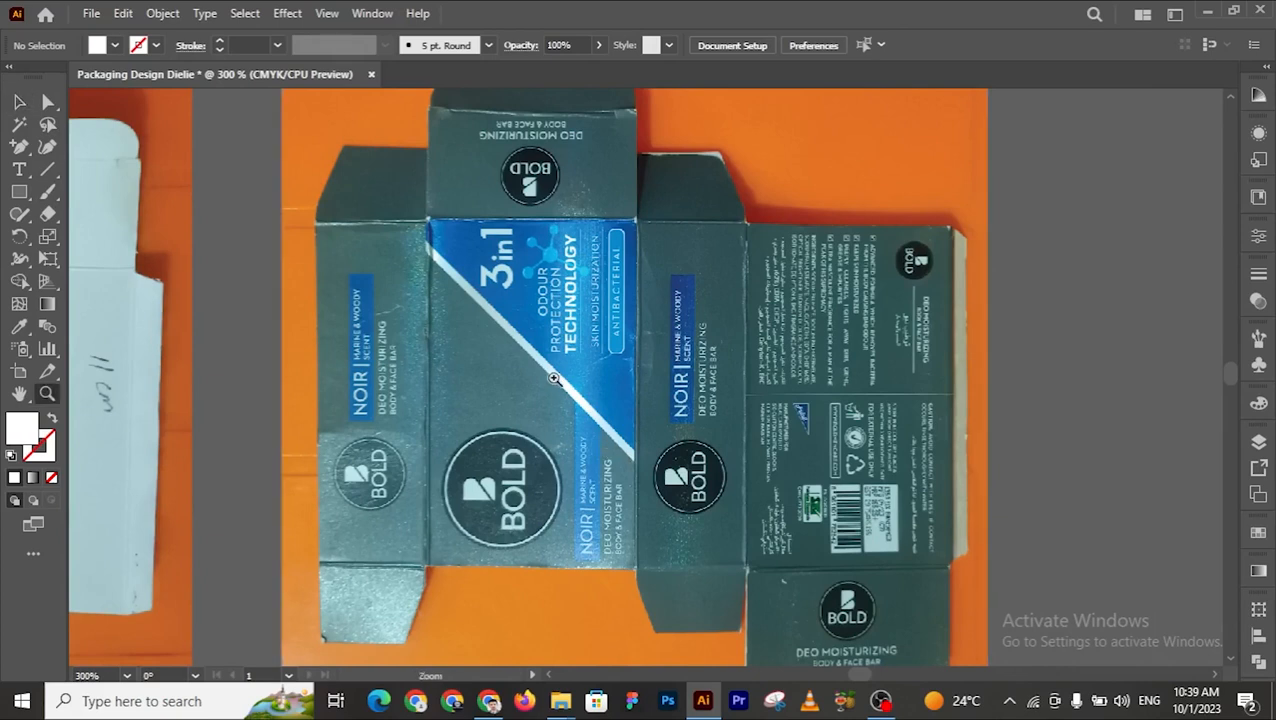
pyautogui.keyDown('alt'); pyautogui.click(554, 378); pyautogui.keyUp('alt')
pyautogui.keyDown('alt'); pyautogui.click(554, 378); pyautogui.keyUp('alt')
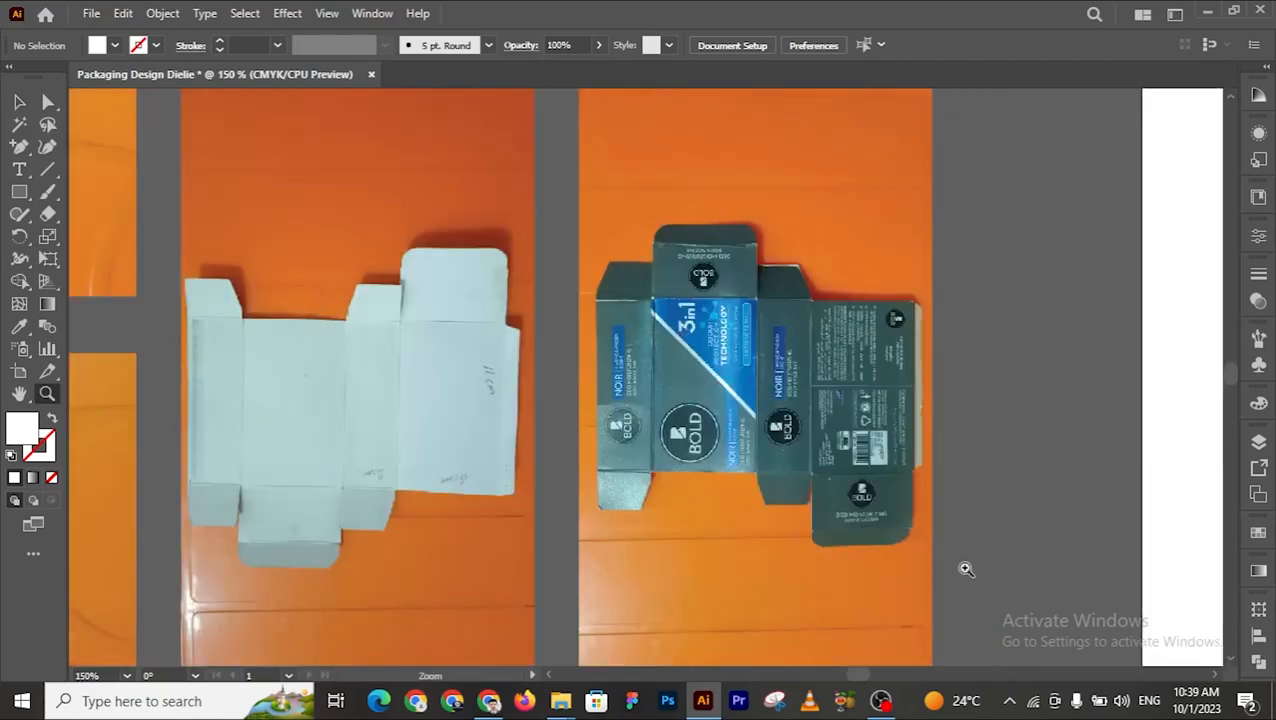
# Step: Compare the panel and flap layout in the white and printed unfolded-box photos
pyautogui.keyDown('alt'); pyautogui.click(878, 515); pyautogui.keyUp('alt')
pyautogui.keyDown('alt'); pyautogui.click(876, 514); pyautogui.keyUp('alt')
pyautogui.scroll(3, 537, 362)
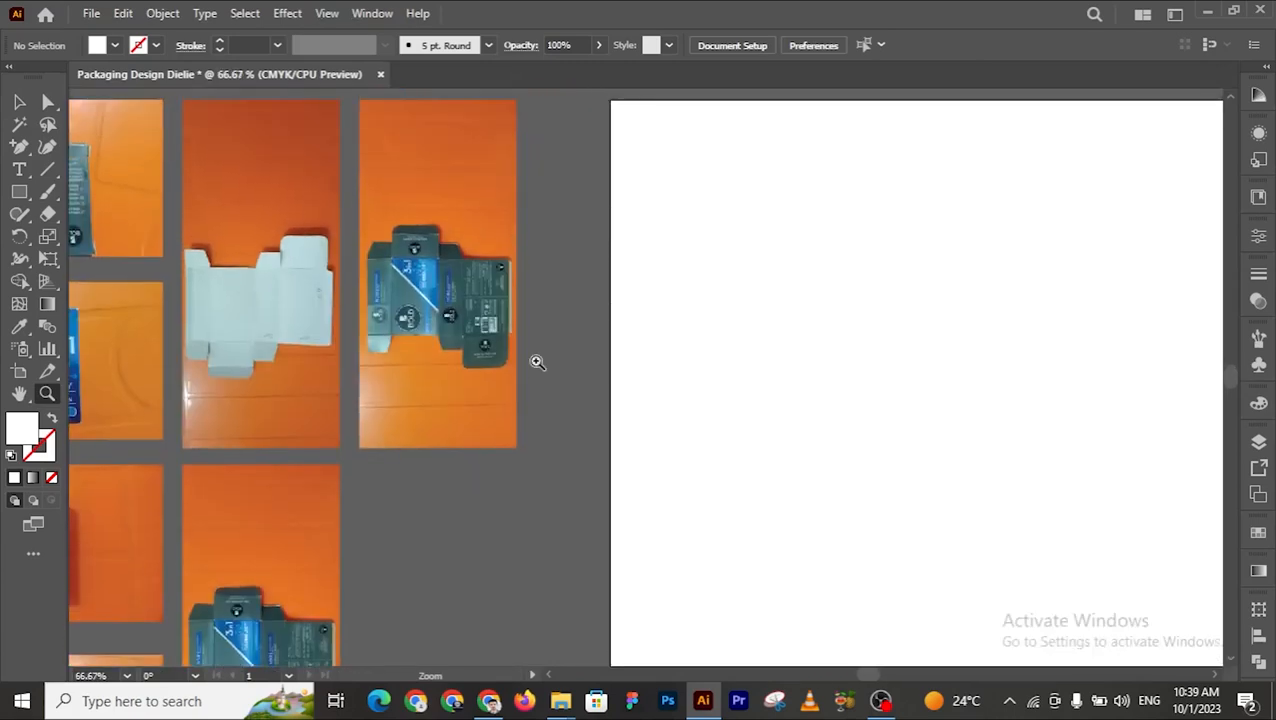
pyautogui.click(20, 103)
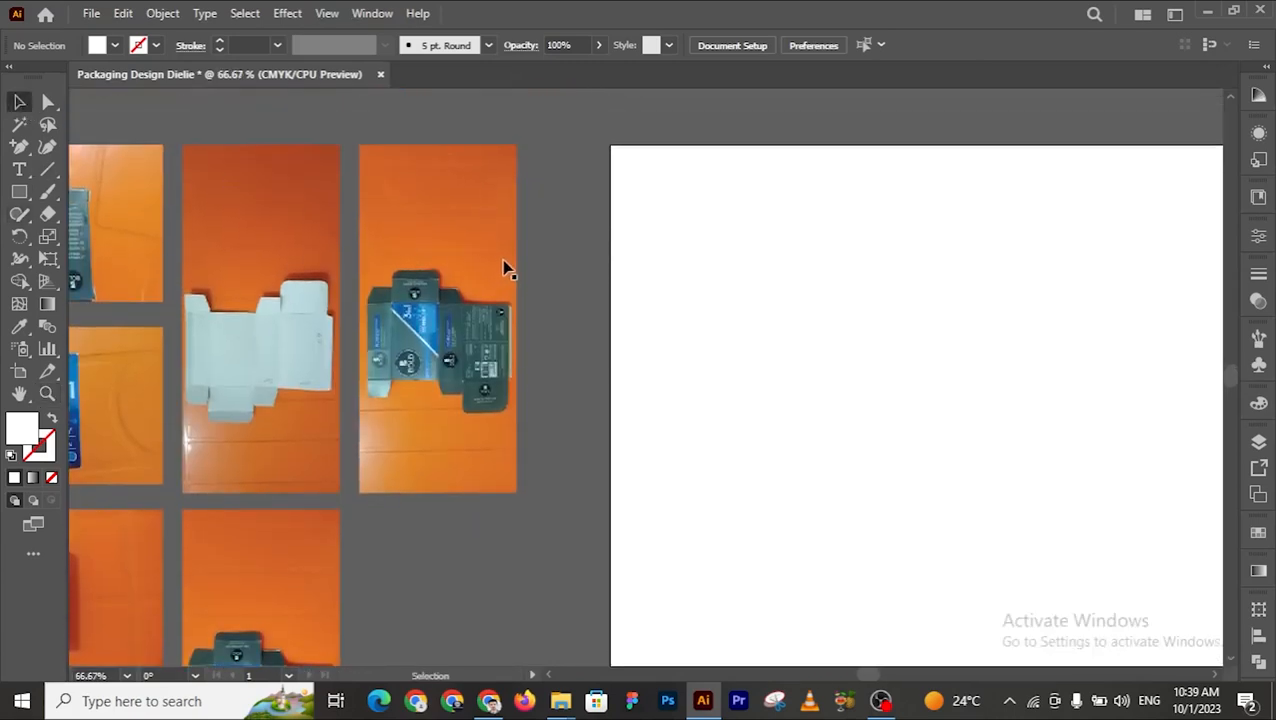
pyautogui.press('z')
pyautogui.click(532, 332)
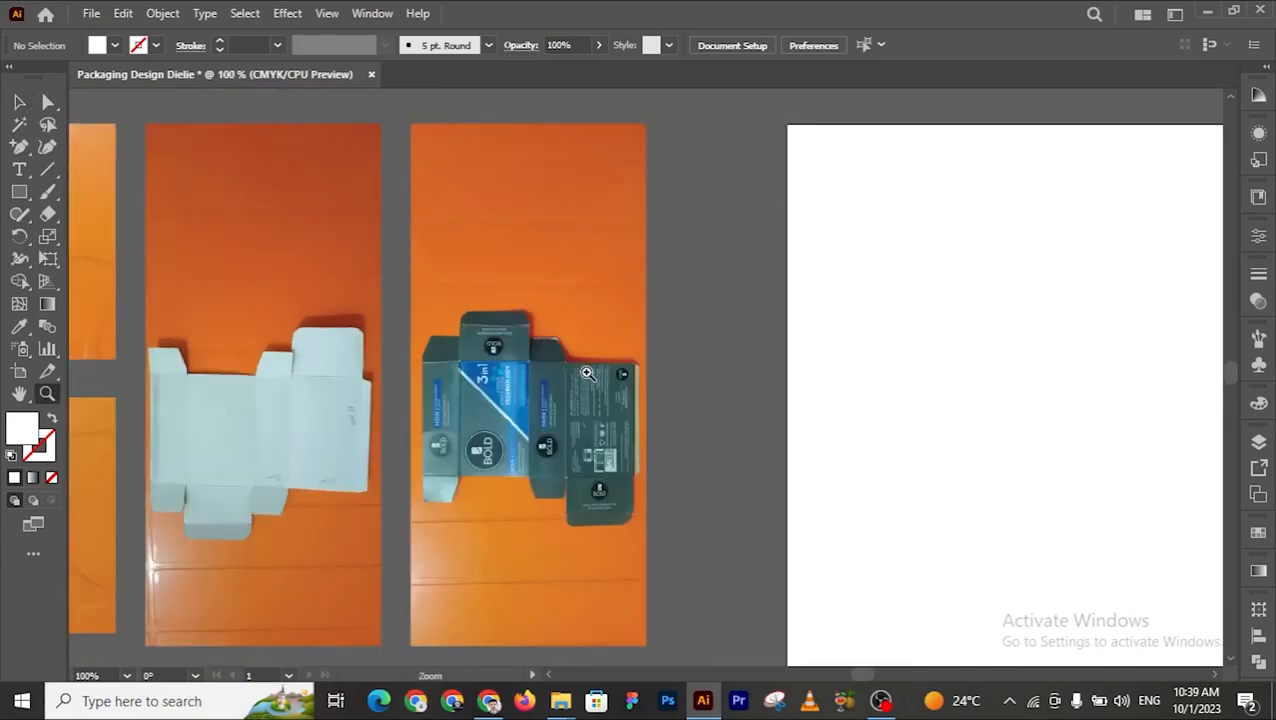
pyautogui.scroll(-3, 615, 498)
pyautogui.scroll(3, 615, 498)
pyautogui.scroll(-1, 589, 432)
pyautogui.click(615, 398)
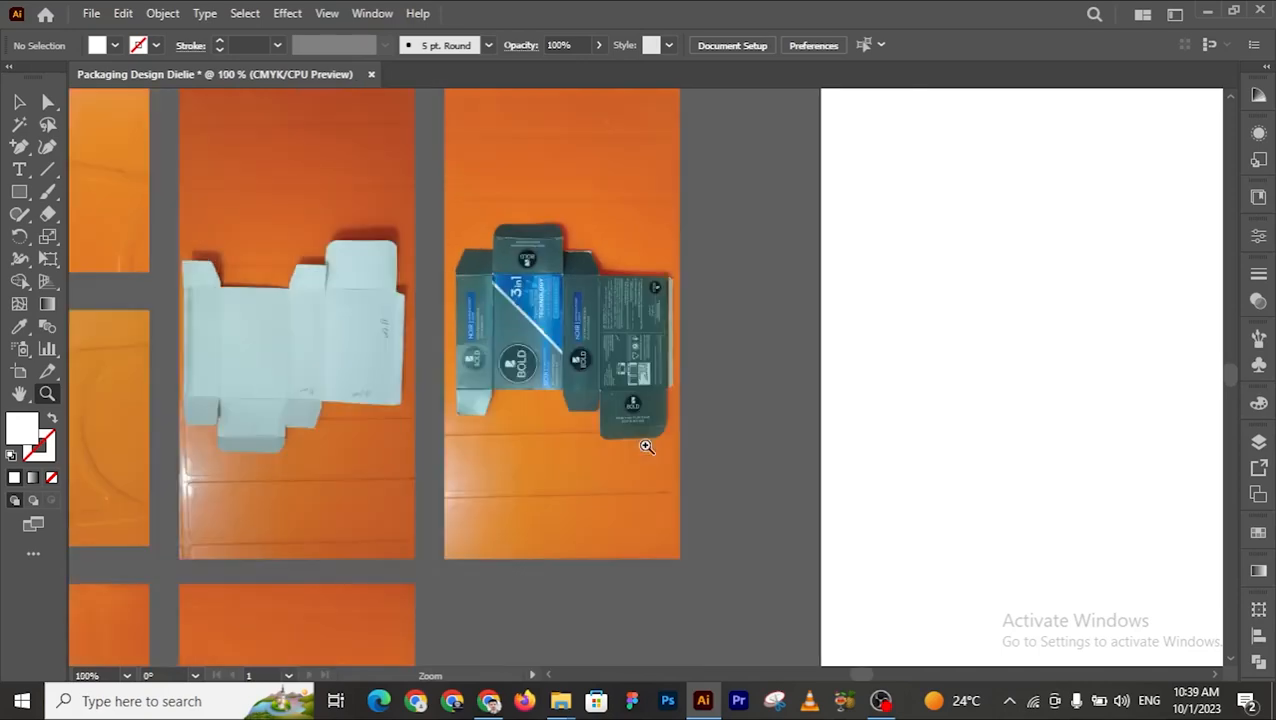
# Step: Draw a rectangle 6 cm wide and 11 cm high on the blank artboard
pyautogui.keyDown('alt'); pyautogui.click(644, 446); pyautogui.keyUp('alt')
pyautogui.moveTo(812, 370); pyautogui.dragTo(339, 362)
pyautogui.moveTo(509, 475); pyautogui.dragTo(494, 475)
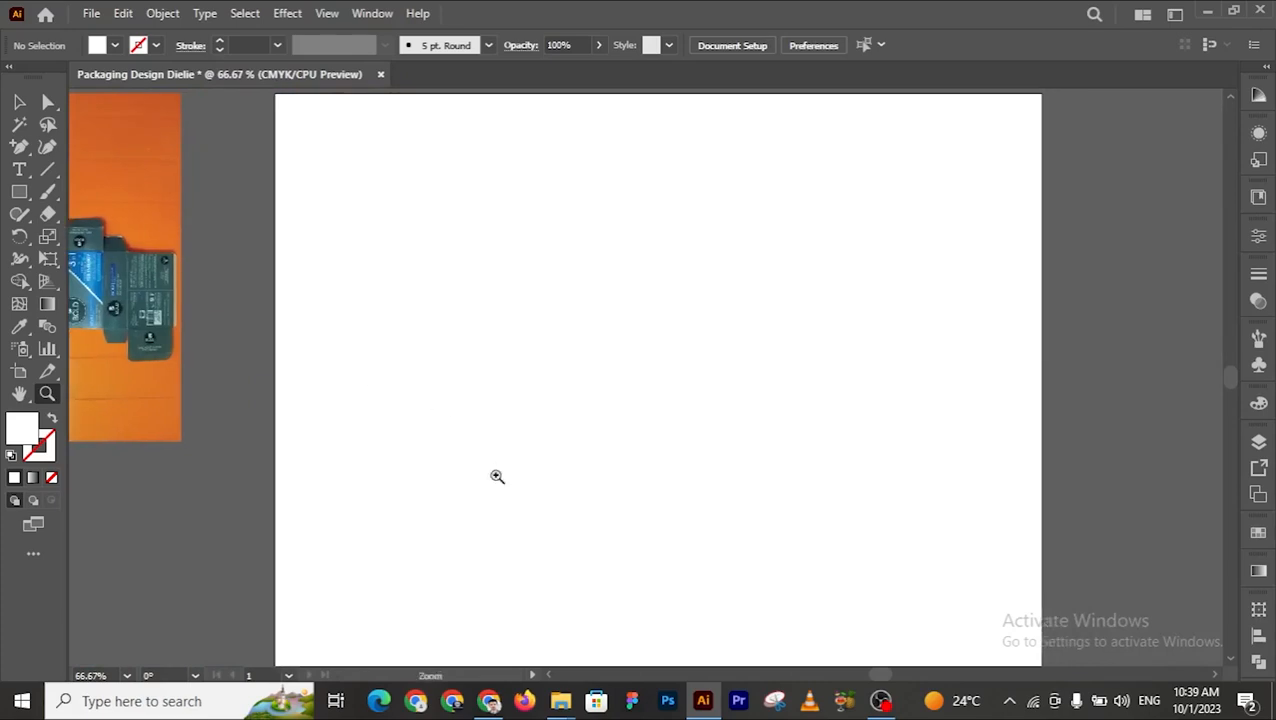
pyautogui.click(17, 199)
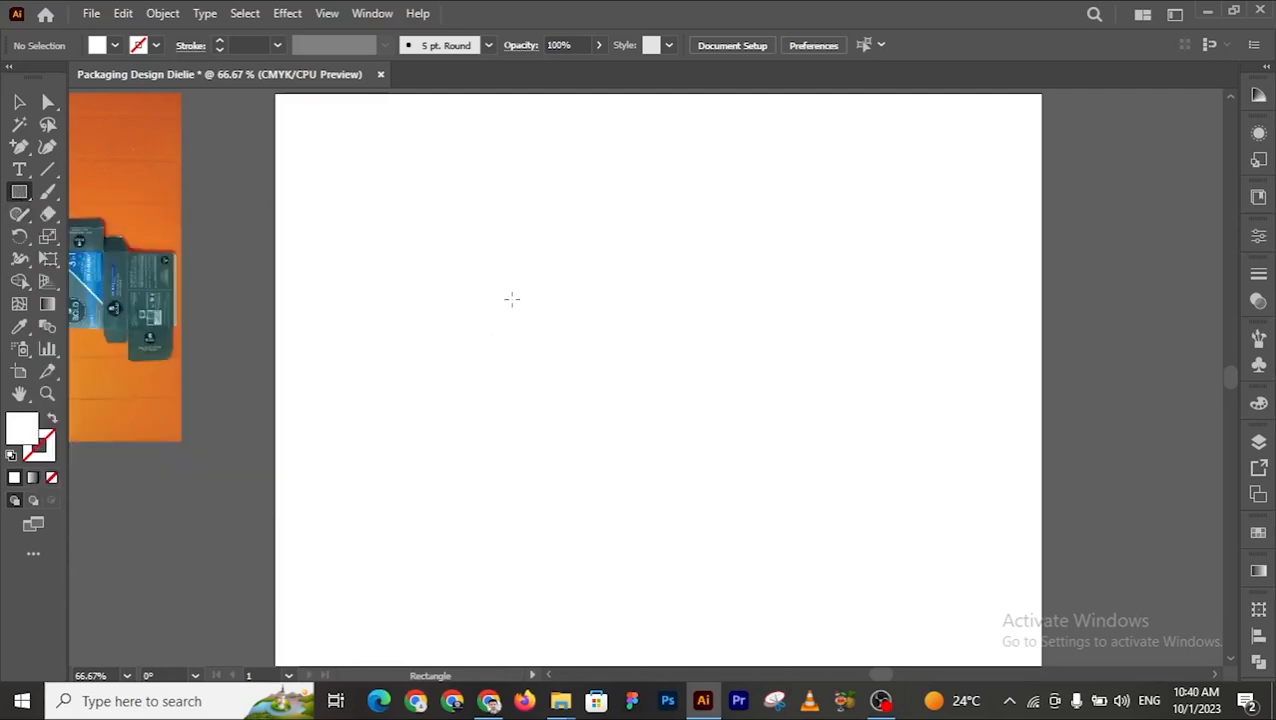
pyautogui.click(582, 370)
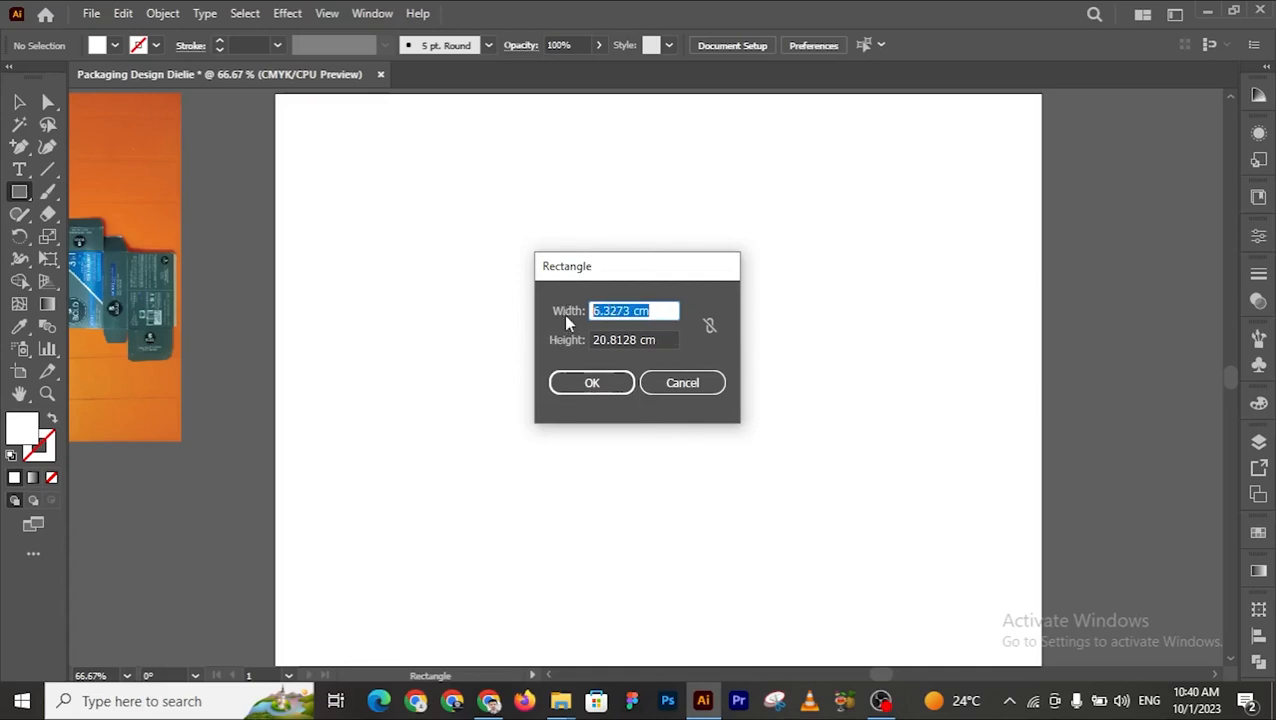
pyautogui.write('6')
pyautogui.press('Tab')
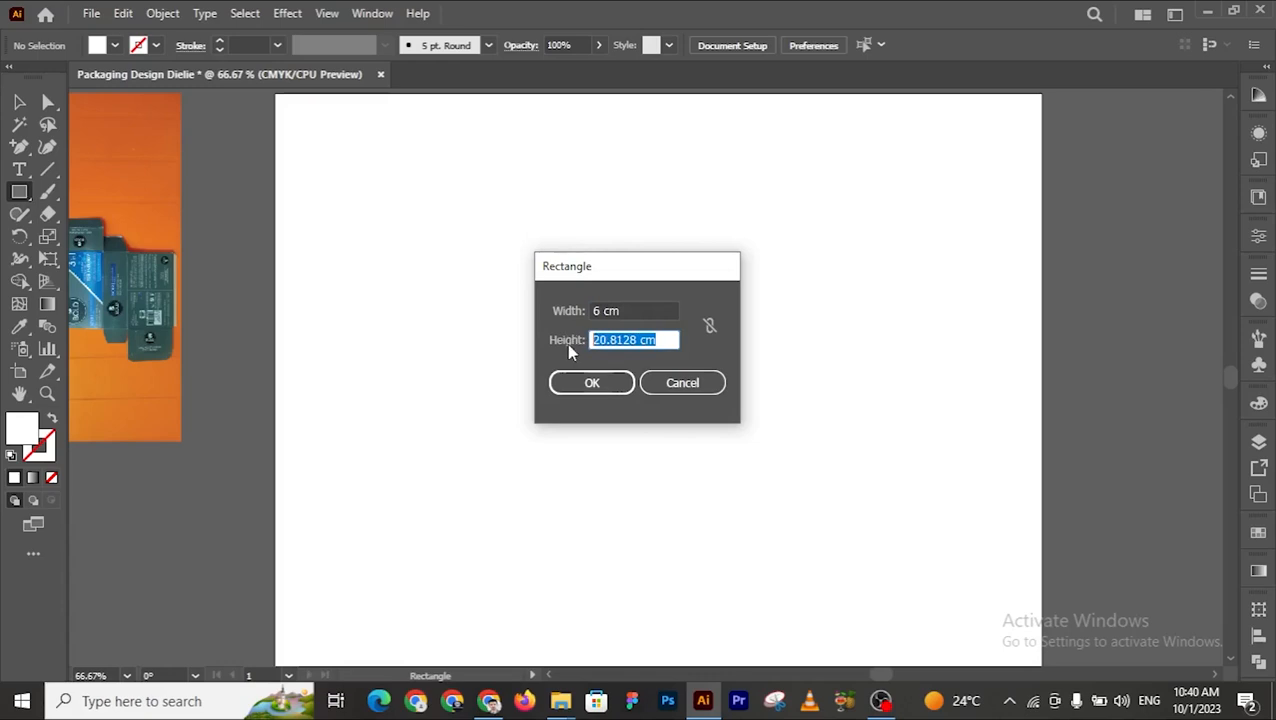
pyautogui.write('11')
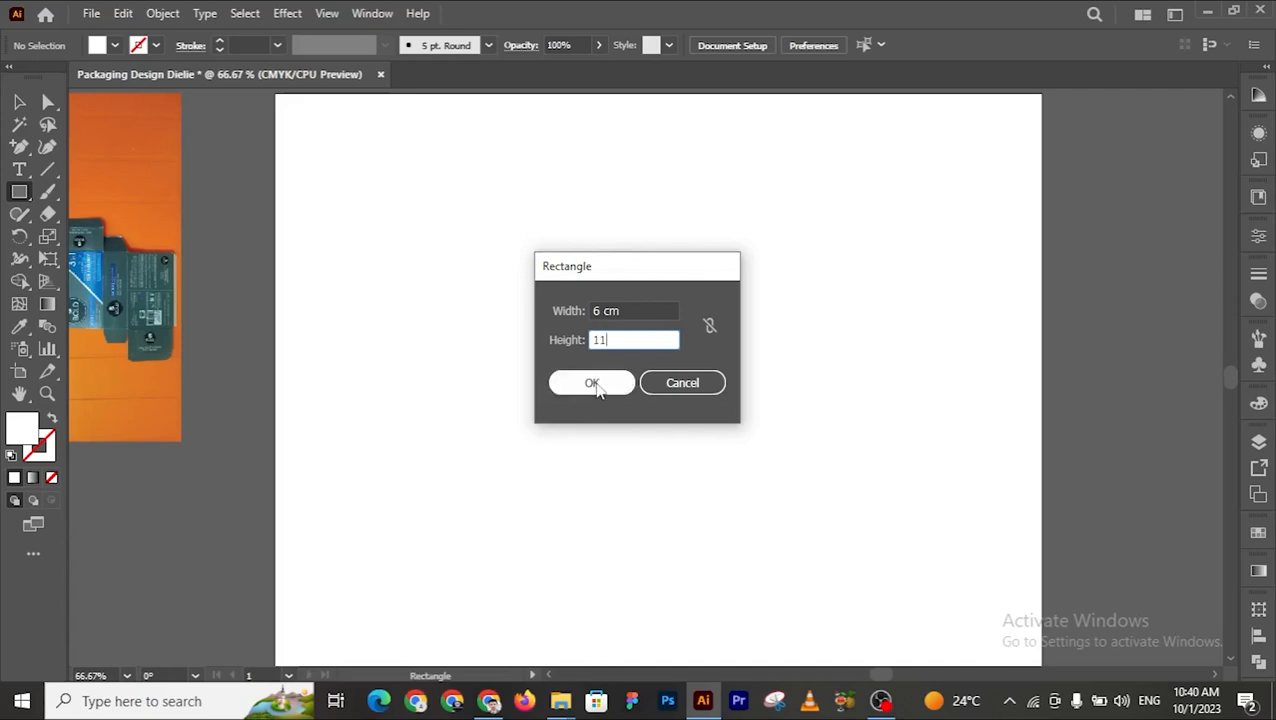
pyautogui.click(592, 384)
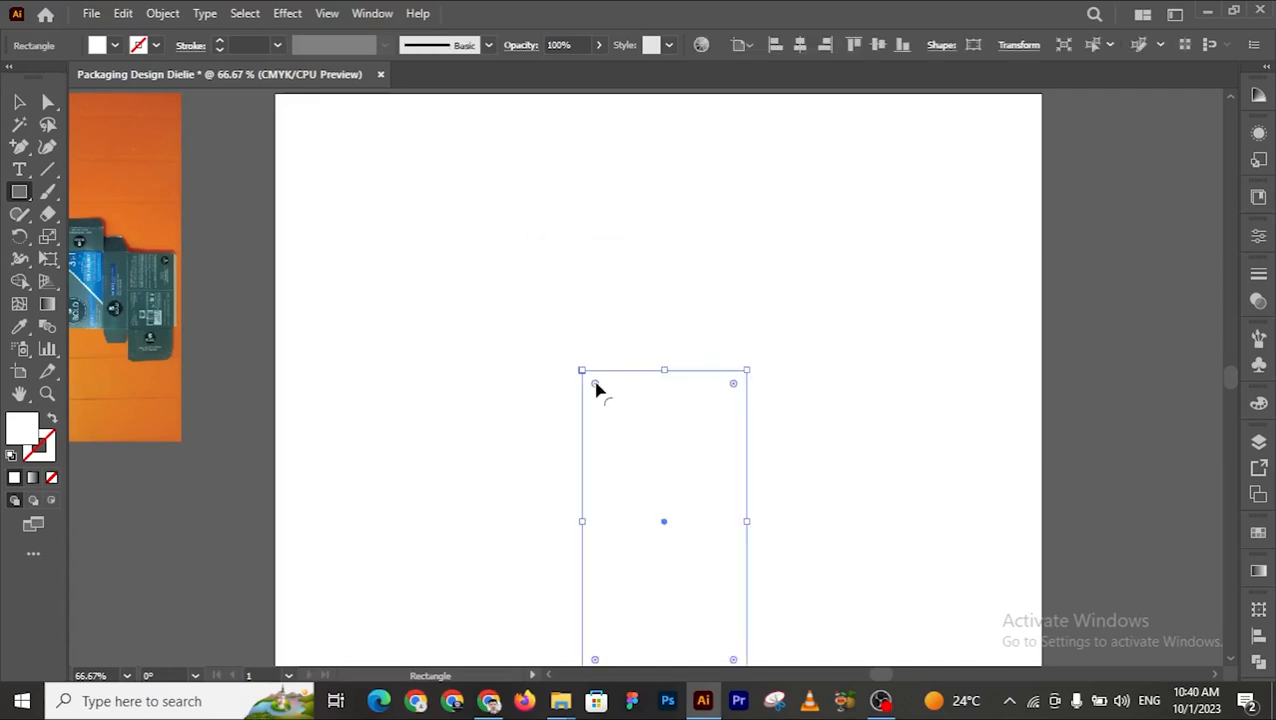
# Step: Move the rectangle up and across into the left half of the artboard
pyautogui.scroll(2, 597, 390)
pyautogui.click(19, 102)
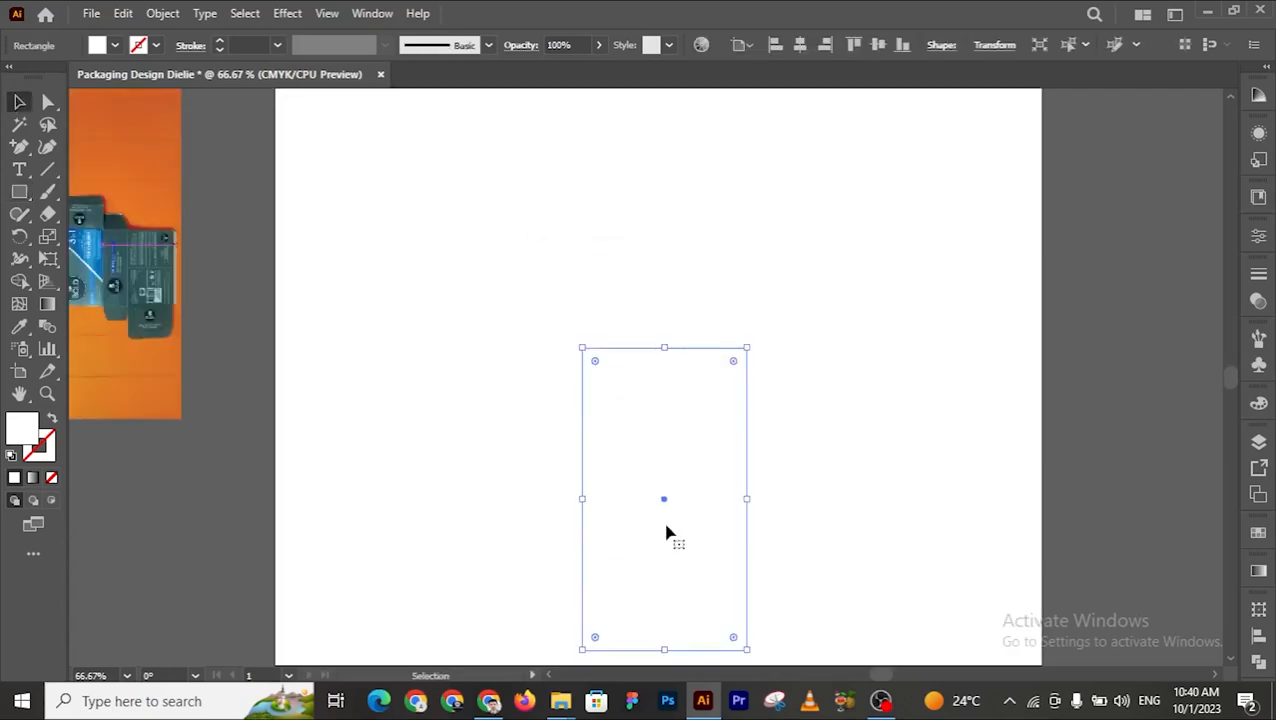
pyautogui.moveTo(661, 504); pyautogui.dragTo(453, 367)
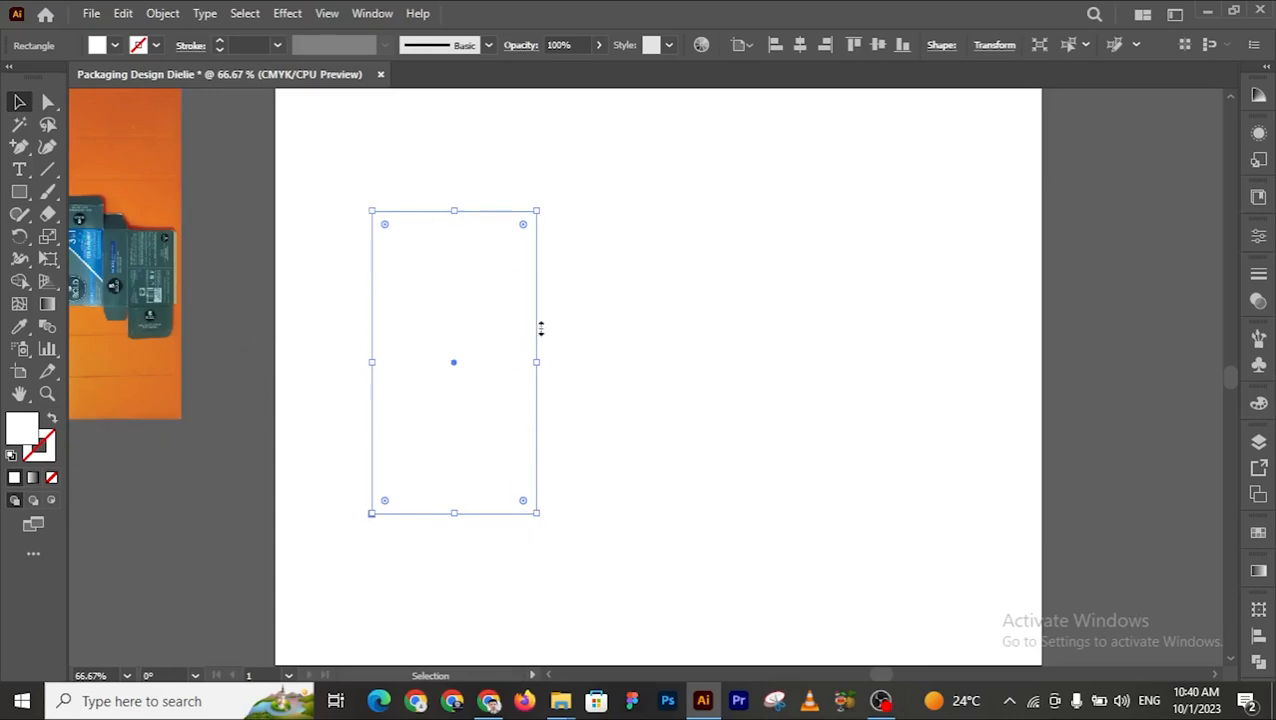
# Step: Give the rectangle no fill and a black 1 pt stroke, and deselect it
pyautogui.click(54, 420)
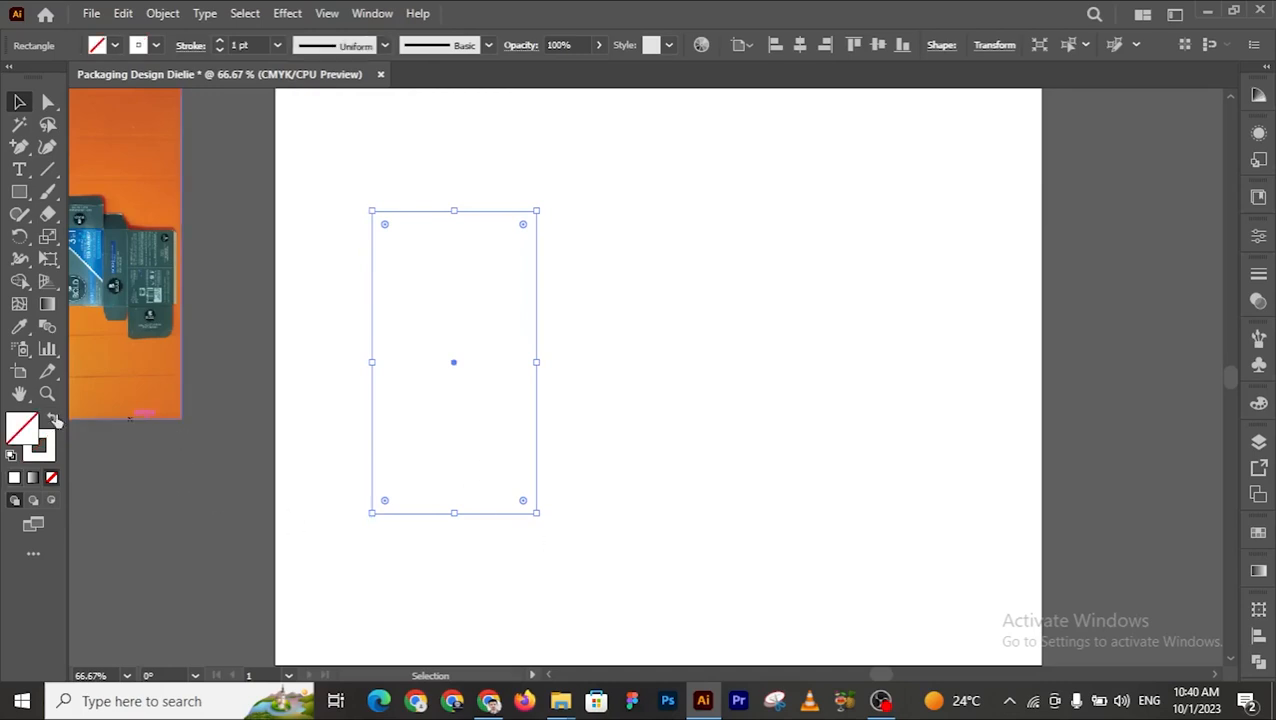
pyautogui.click(1258, 402)
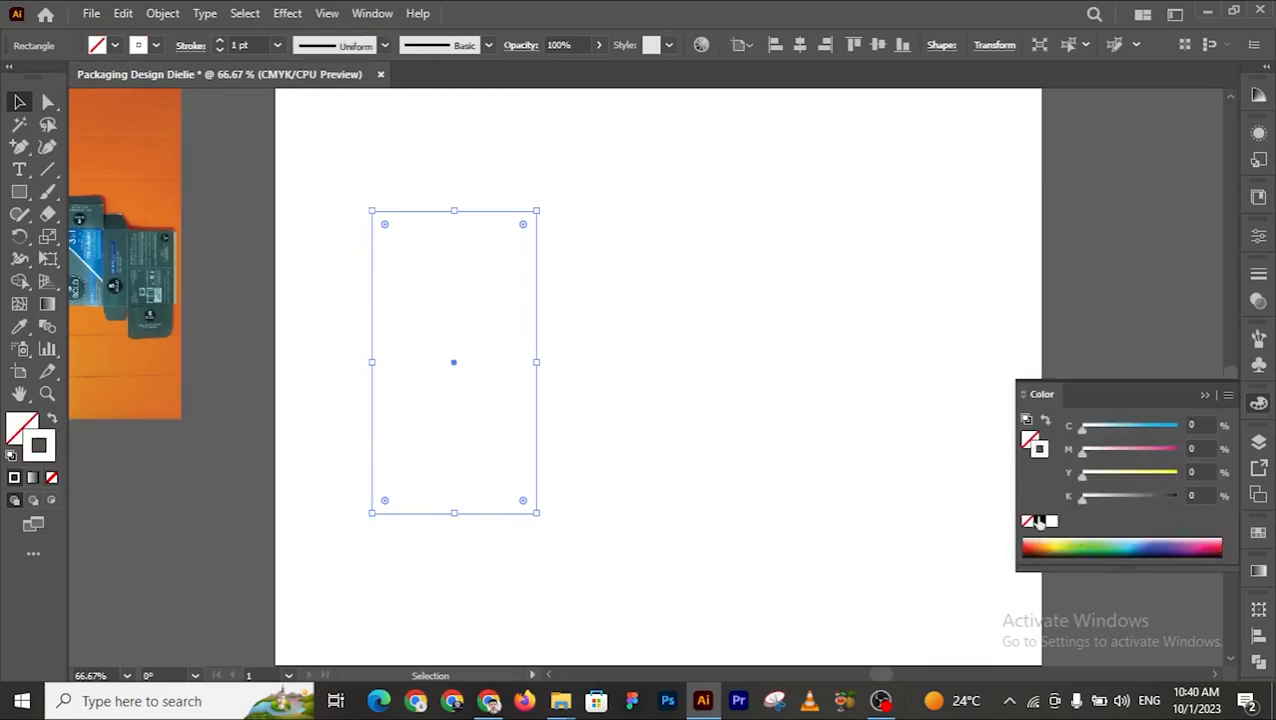
pyautogui.click(1043, 524)
pyautogui.click(1216, 392)
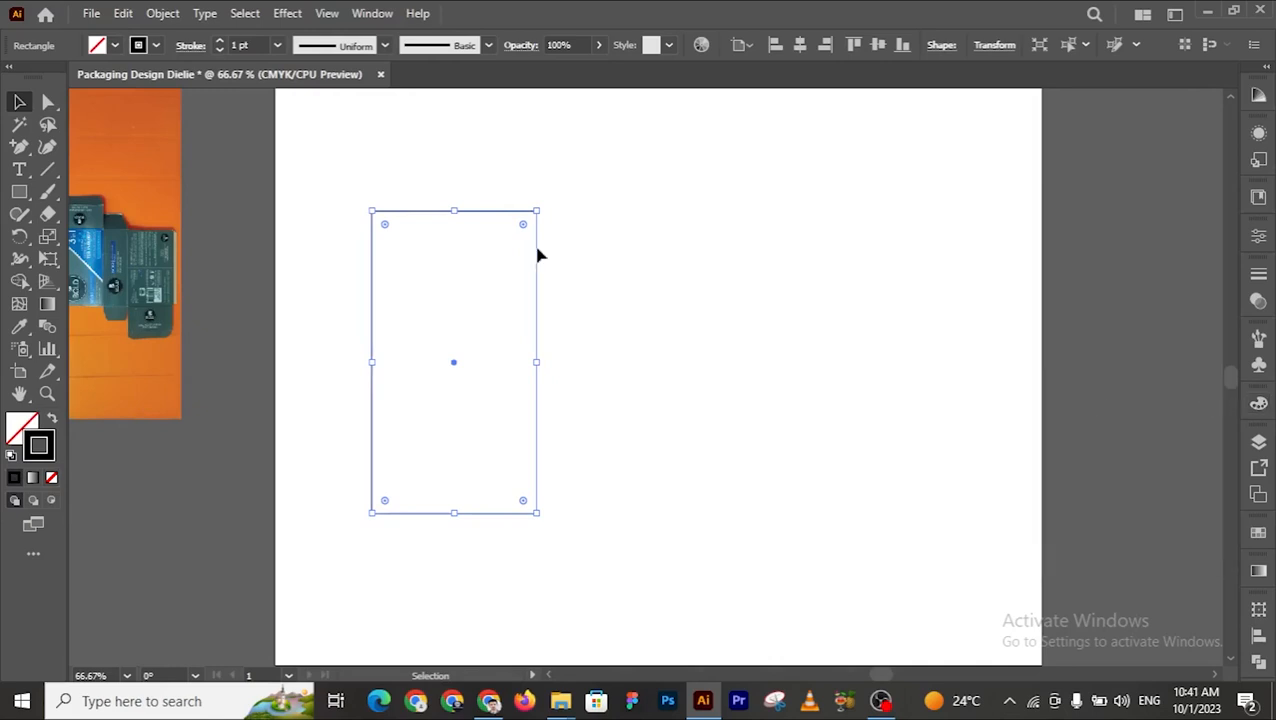
pyautogui.click(18, 101)
pyautogui.click(240, 228)
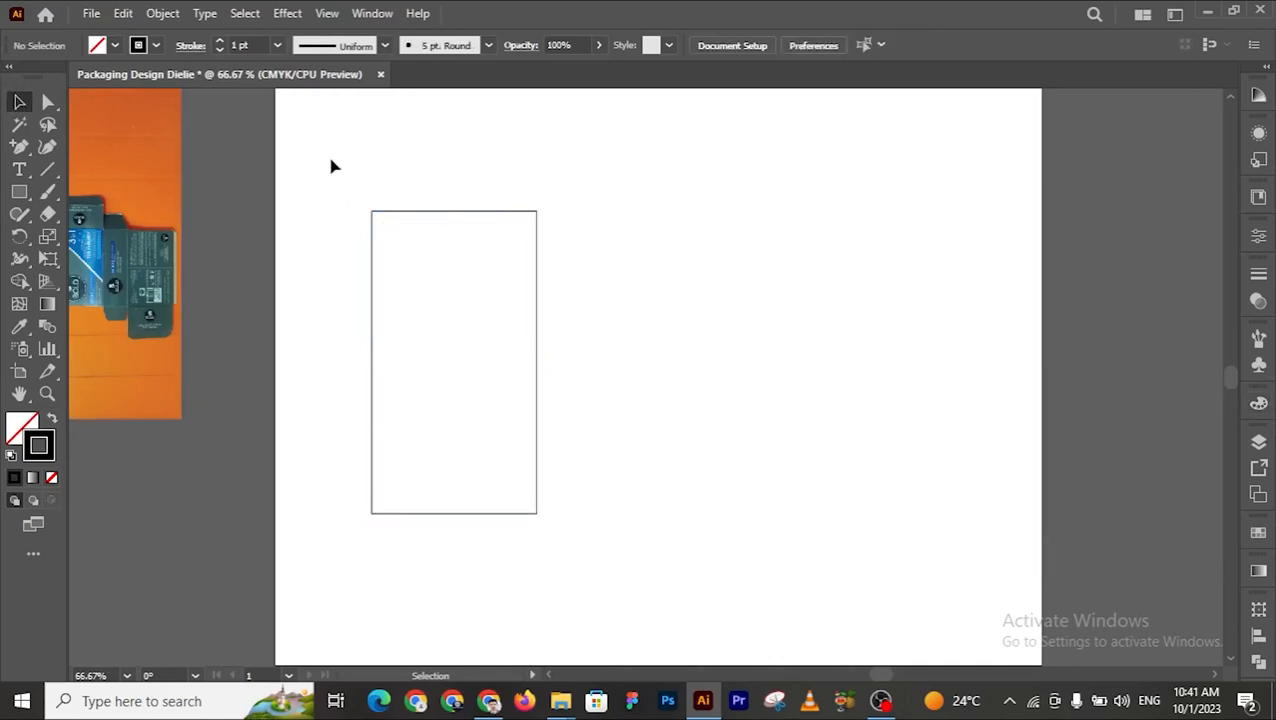
pyautogui.moveTo(333, 166); pyautogui.dragTo(549, 519)
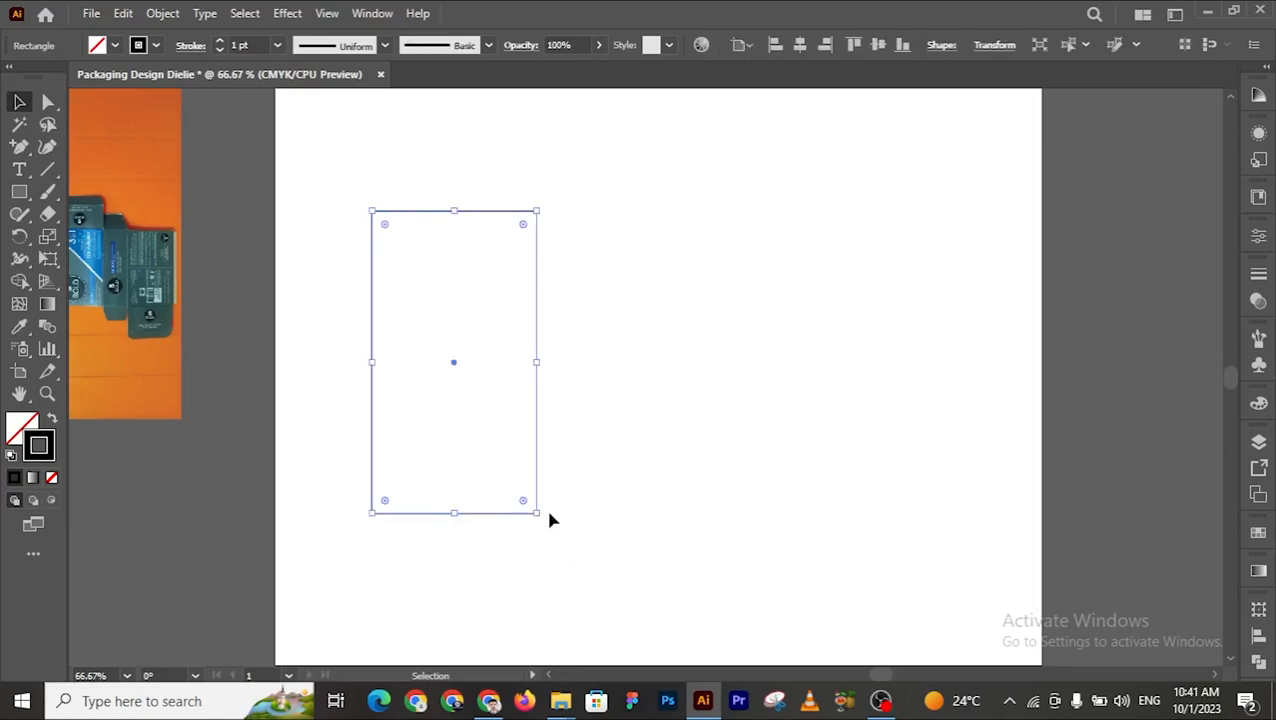
pyautogui.click(616, 441)
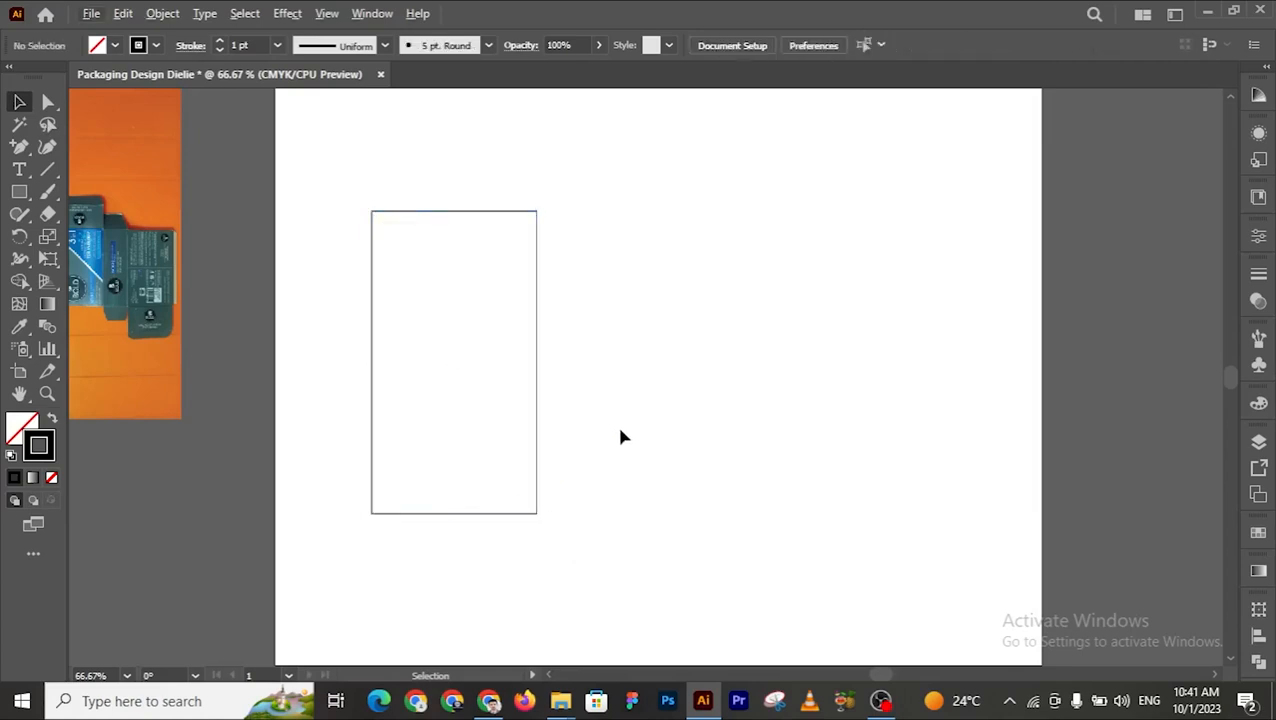
# Step: Enlarge the artboard upward, downward and to the right to about 37.1 × 28.8 cm
pyautogui.press('z')
pyautogui.click(624, 418)
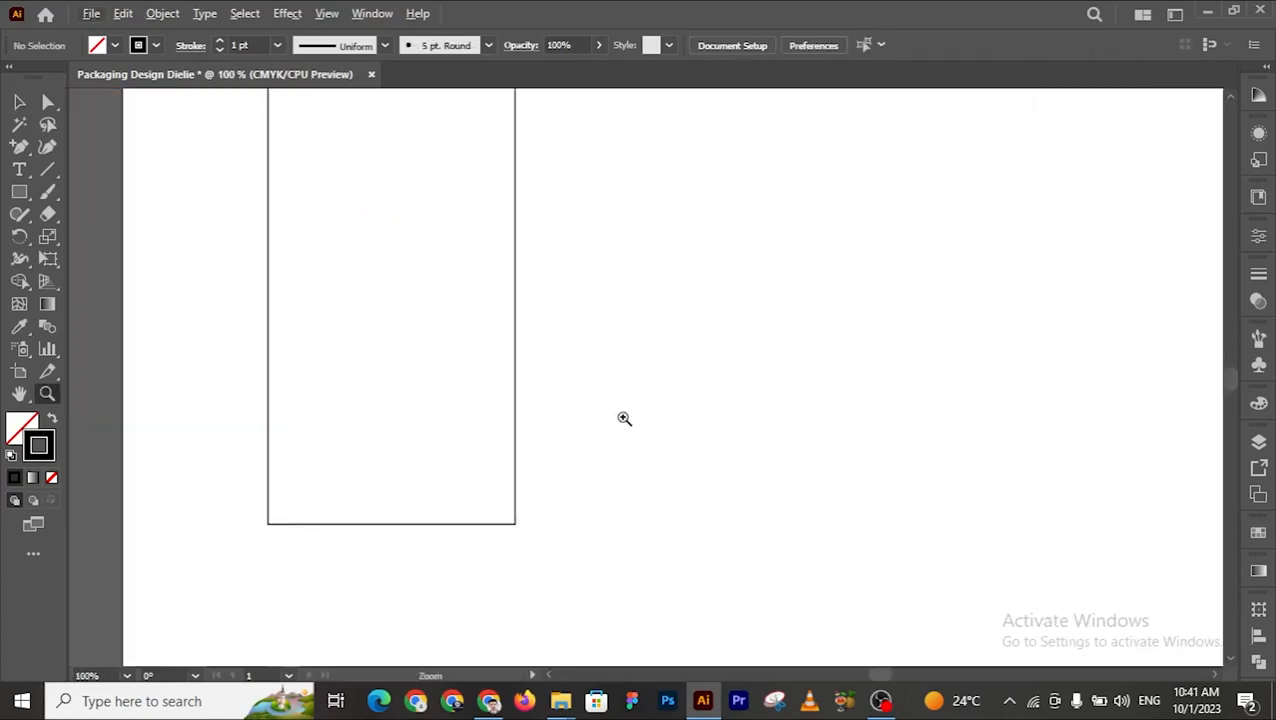
pyautogui.keyDown('alt'); pyautogui.click(625, 417); pyautogui.keyUp('alt')
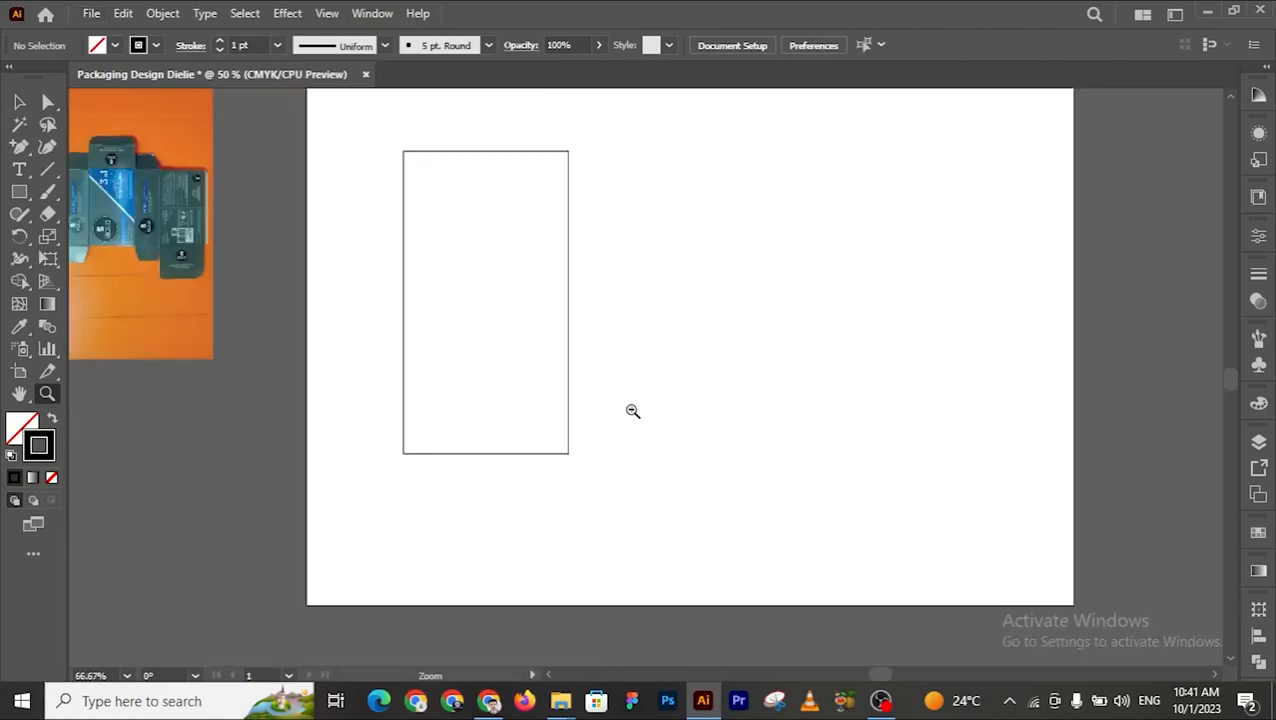
pyautogui.keyDown('alt'); pyautogui.click(632, 411); pyautogui.keyUp('alt')
pyautogui.press('space')
pyautogui.moveTo(641, 389); pyautogui.dragTo(591, 432)
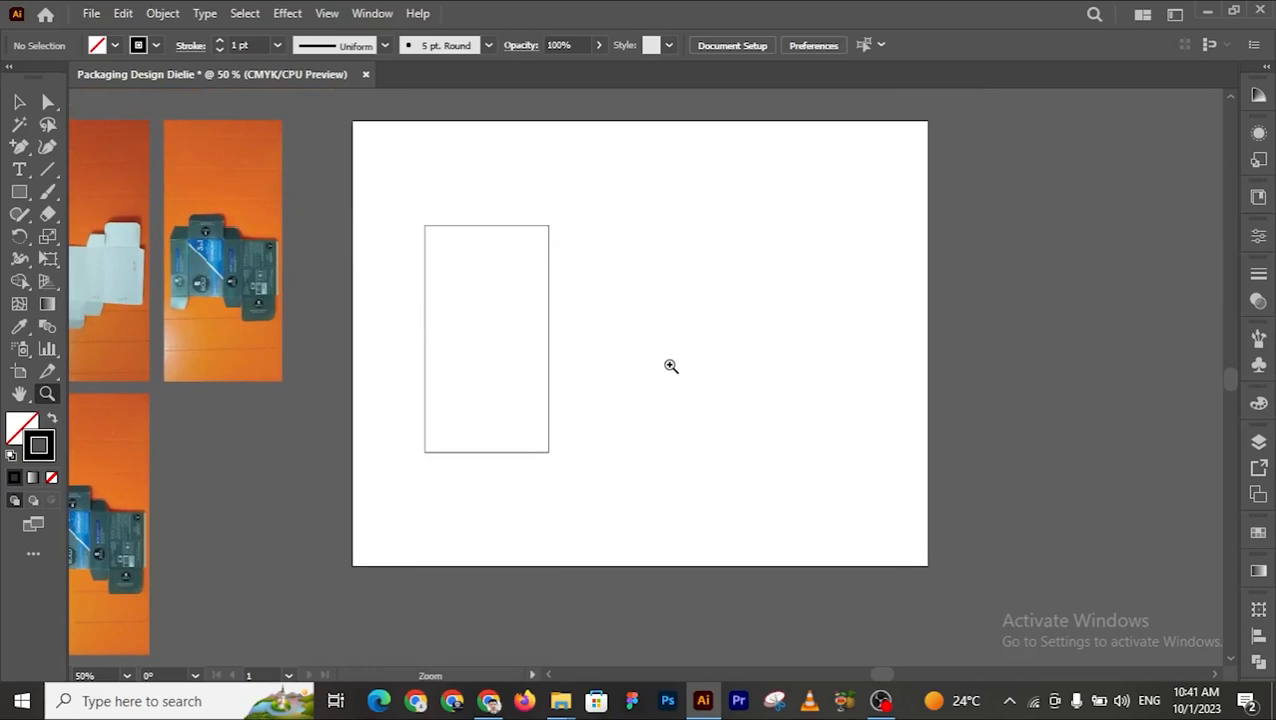
pyautogui.keyDown('alt'); pyautogui.click(691, 385); pyautogui.keyUp('alt')
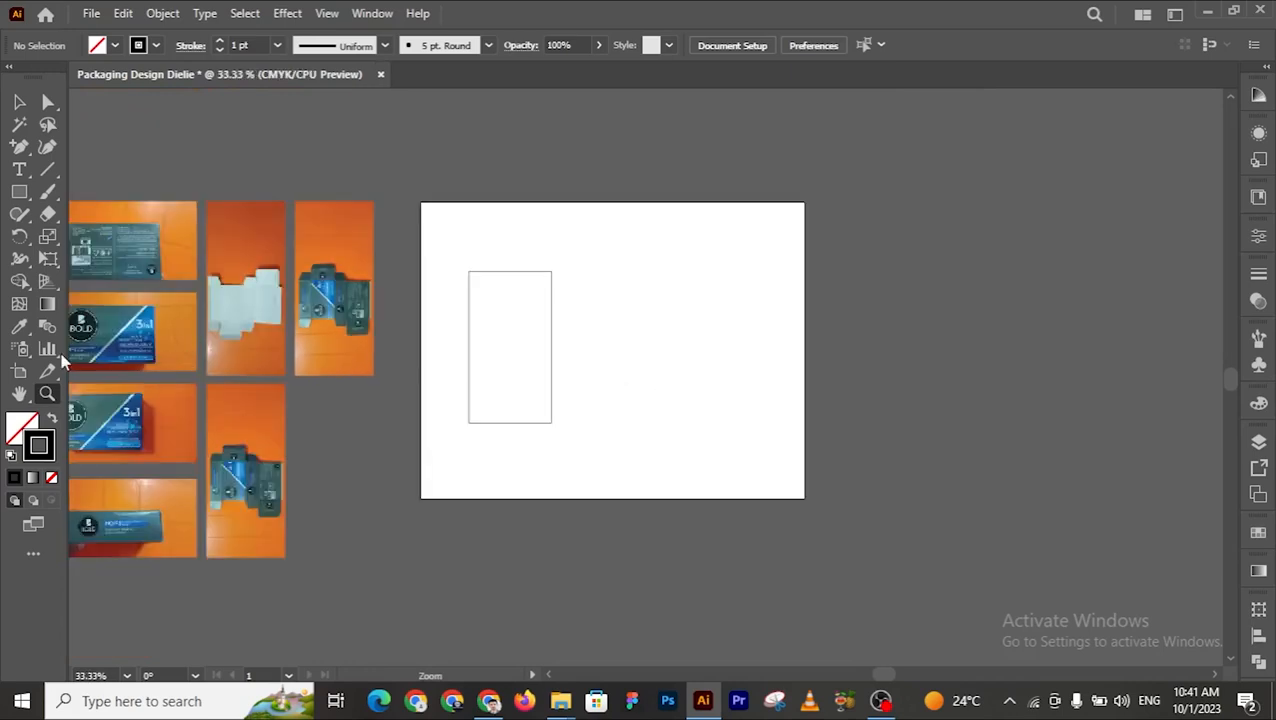
pyautogui.click(19, 371)
pyautogui.moveTo(805, 204); pyautogui.dragTo(917, 120)
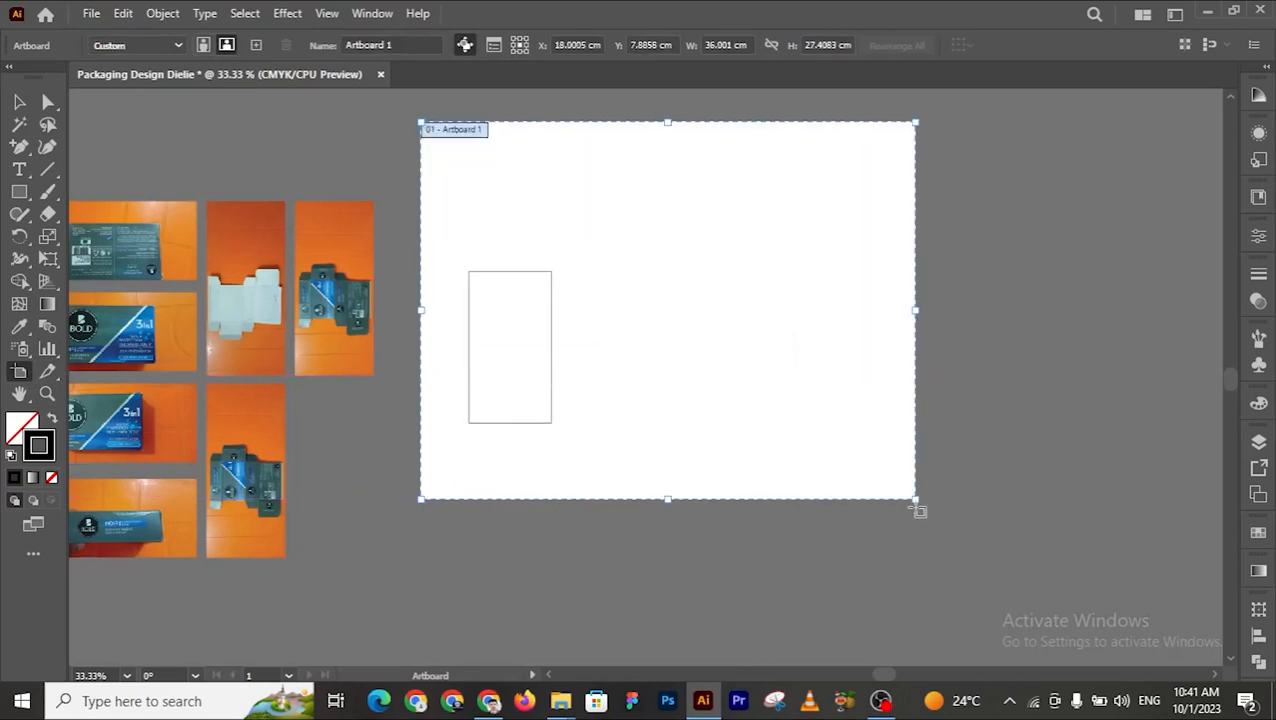
pyautogui.moveTo(915, 499); pyautogui.dragTo(930, 518)
pyautogui.click(19, 124)
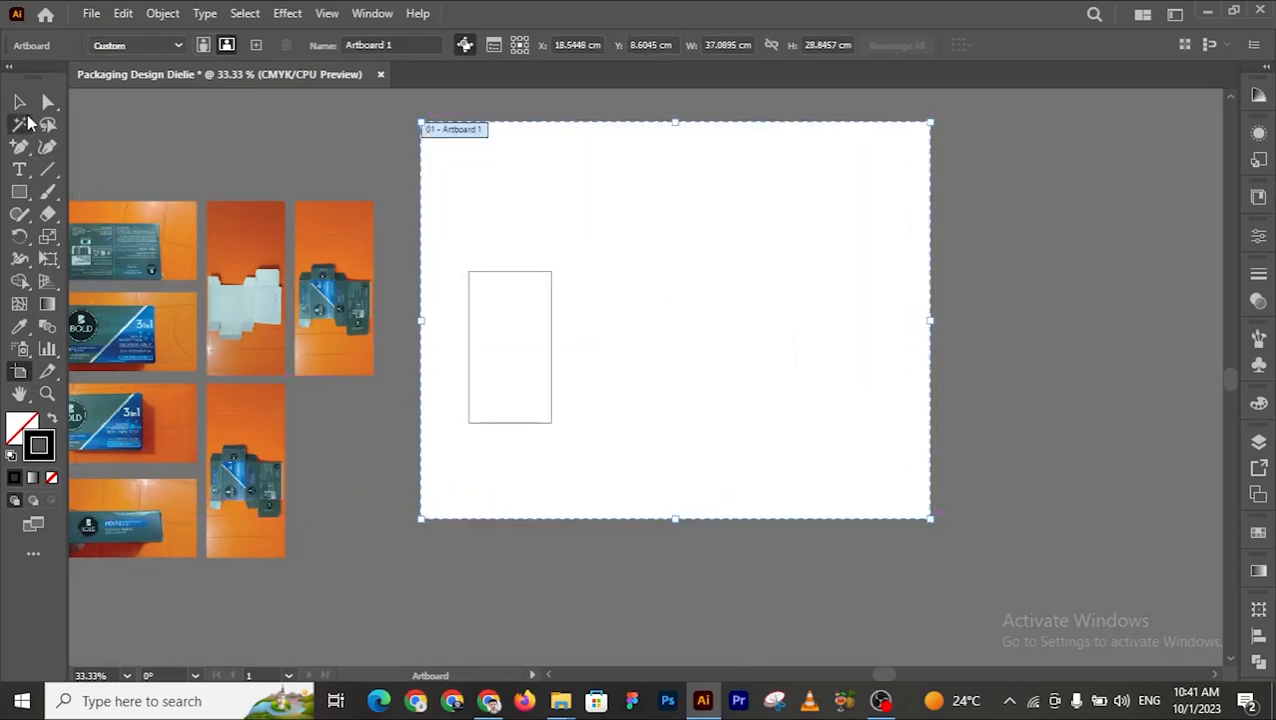
pyautogui.press('v')
pyautogui.press('z')
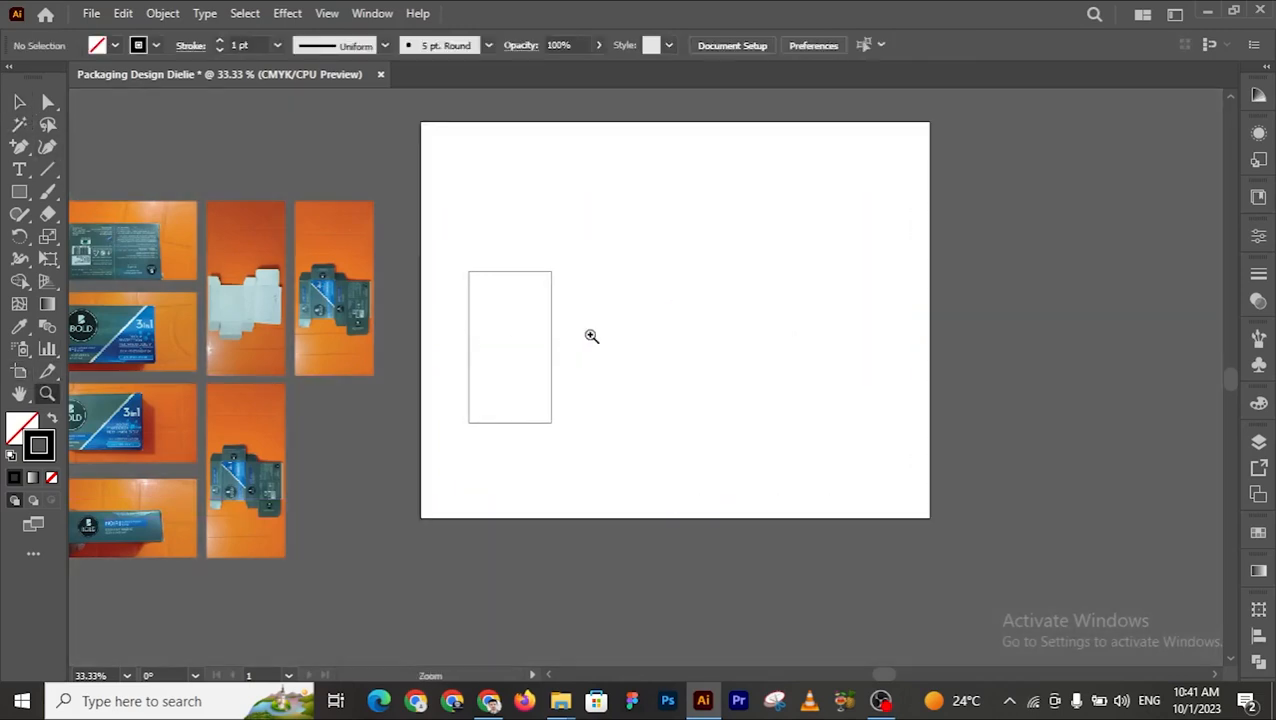
# Step: Check the rectangle's width and height in its transform values and deselect it
pyautogui.click(591, 336)
pyautogui.click(601, 384)
pyautogui.scroll(-2, 601, 384)
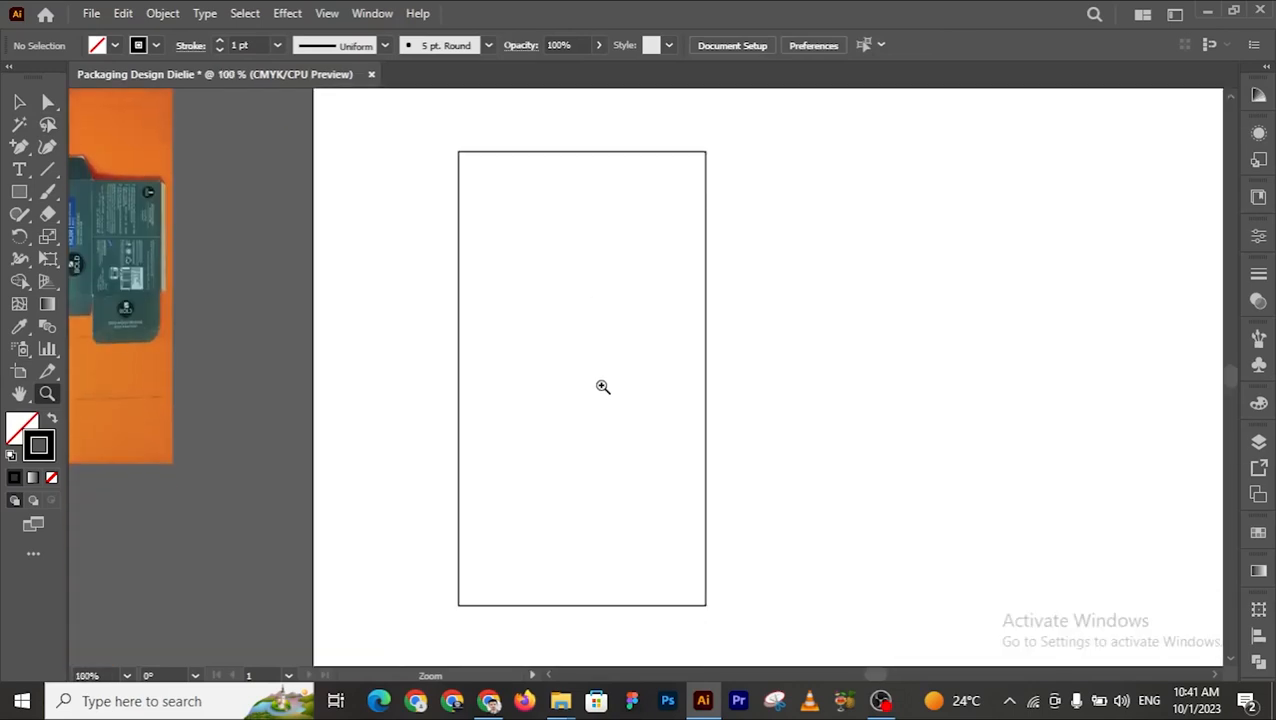
pyautogui.click(14, 102)
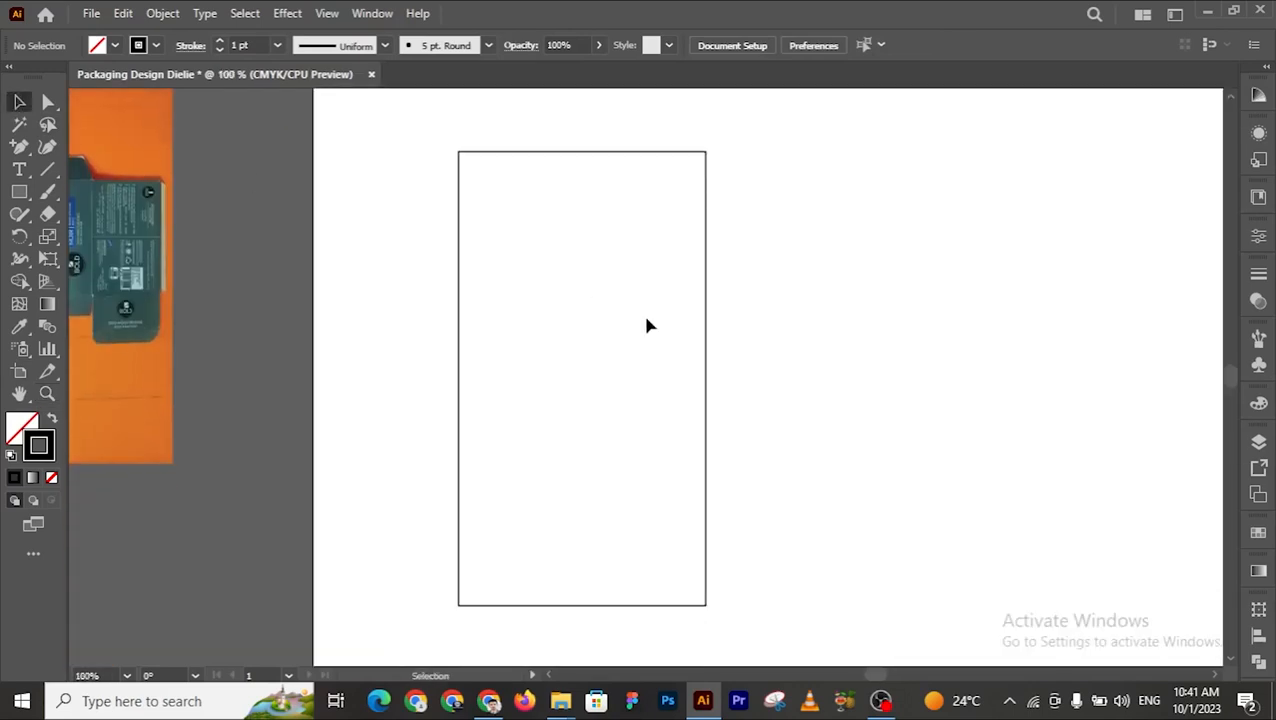
pyautogui.click(461, 273)
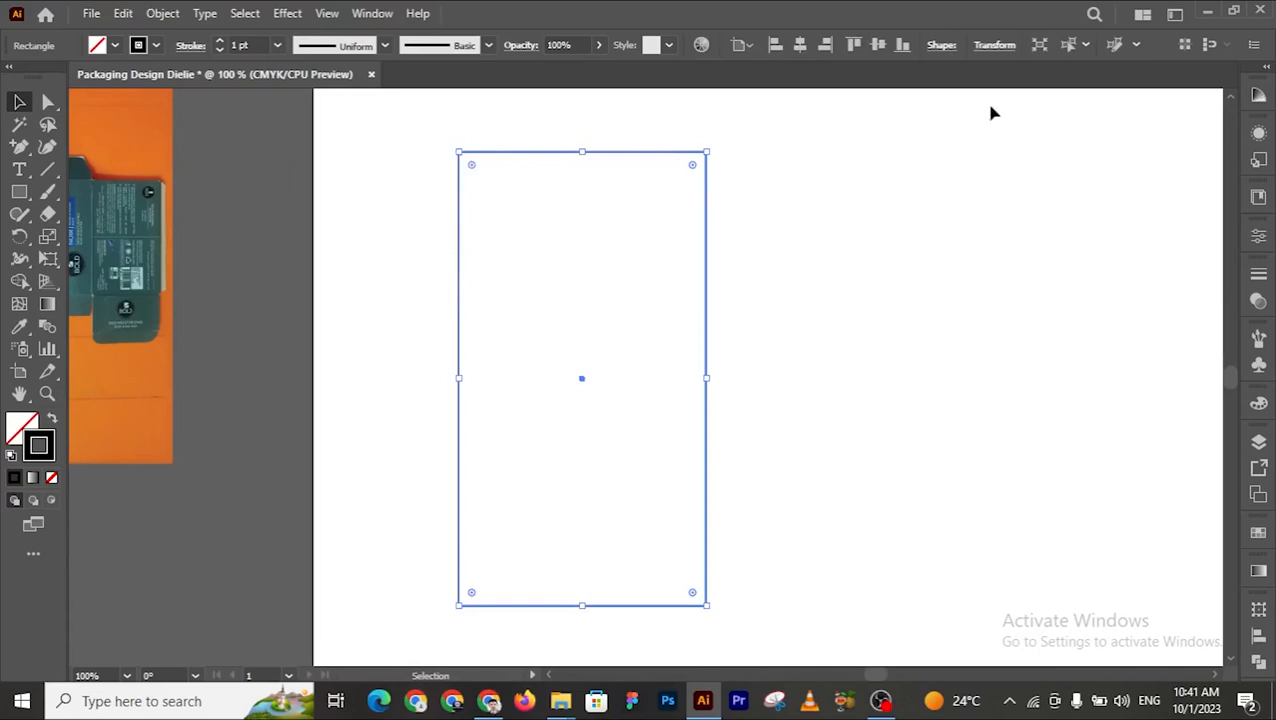
pyautogui.click(1000, 46)
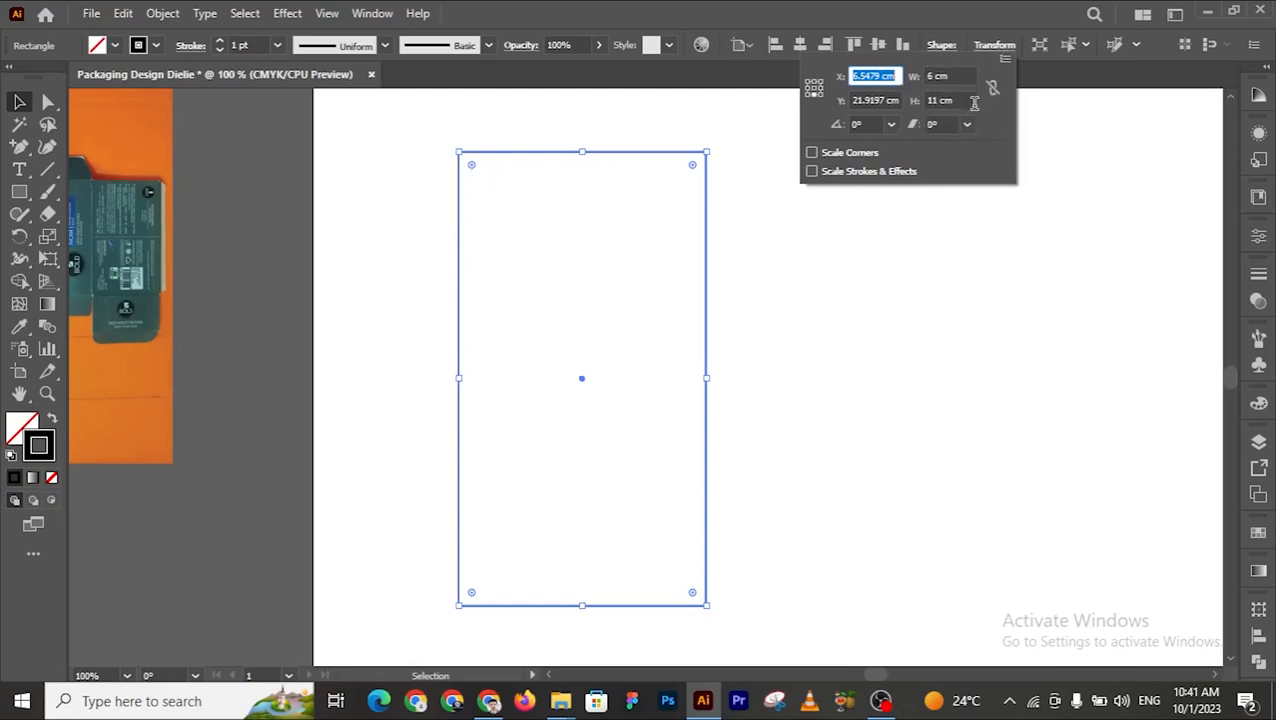
pyautogui.click(884, 246)
pyautogui.click(886, 245)
# Step: Move the rectangle right by about its own width to leave room on its left side, and deselect it
pyautogui.press('z')
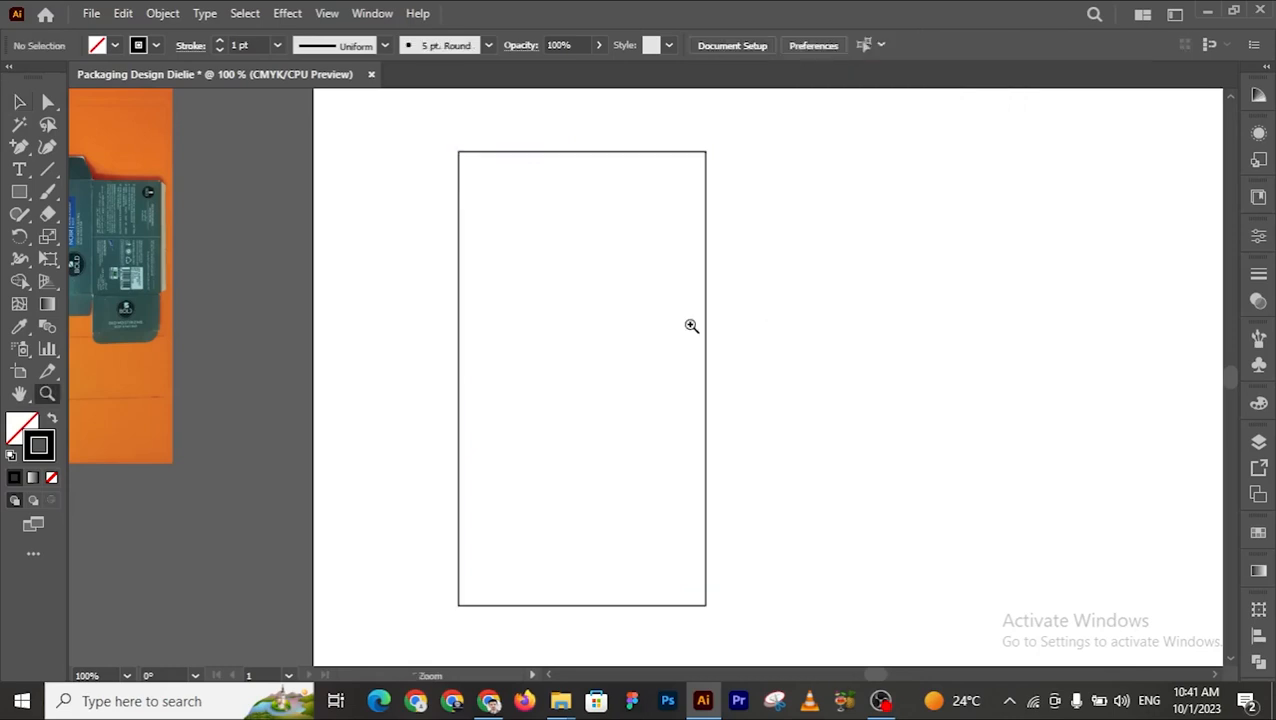
pyautogui.keyDown('alt'); pyautogui.click(692, 326); pyautogui.keyUp('alt')
pyautogui.keyDown('alt'); pyautogui.click(692, 326); pyautogui.keyUp('alt')
pyautogui.keyDown('alt'); pyautogui.click(692, 326); pyautogui.keyUp('alt')
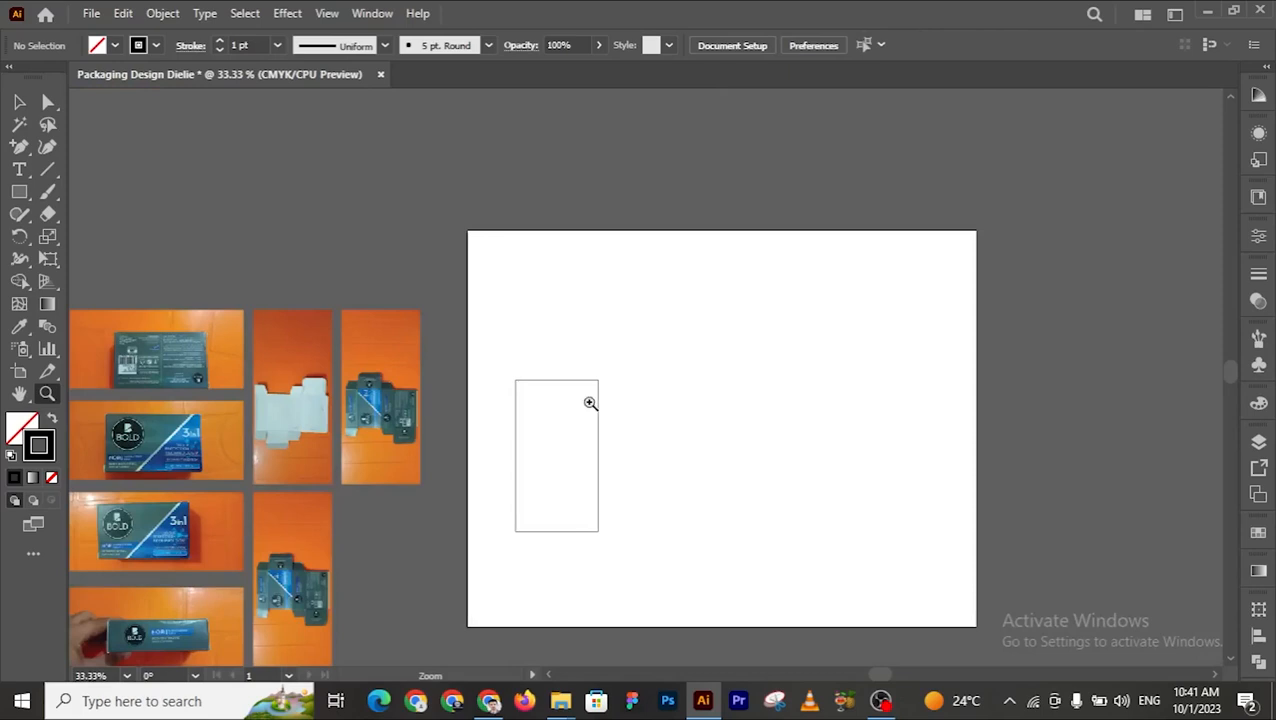
pyautogui.click(19, 102)
pyautogui.moveTo(570, 338); pyautogui.dragTo(624, 578)
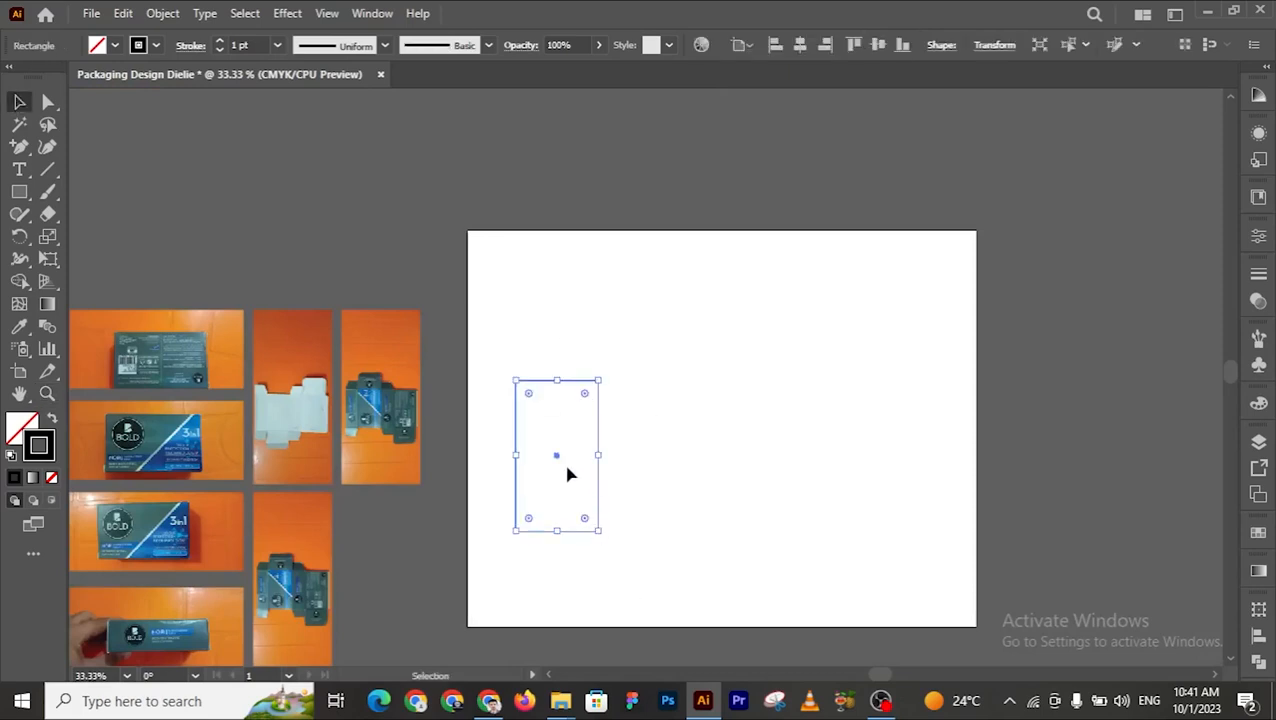
pyautogui.moveTo(558, 462); pyautogui.dragTo(638, 456)
pyautogui.click(532, 345)
# Step: Examine the side panels and flaps around the front panel in the printed unfolded-box photo, and return to the rectangle on the artboard
pyautogui.press('z')
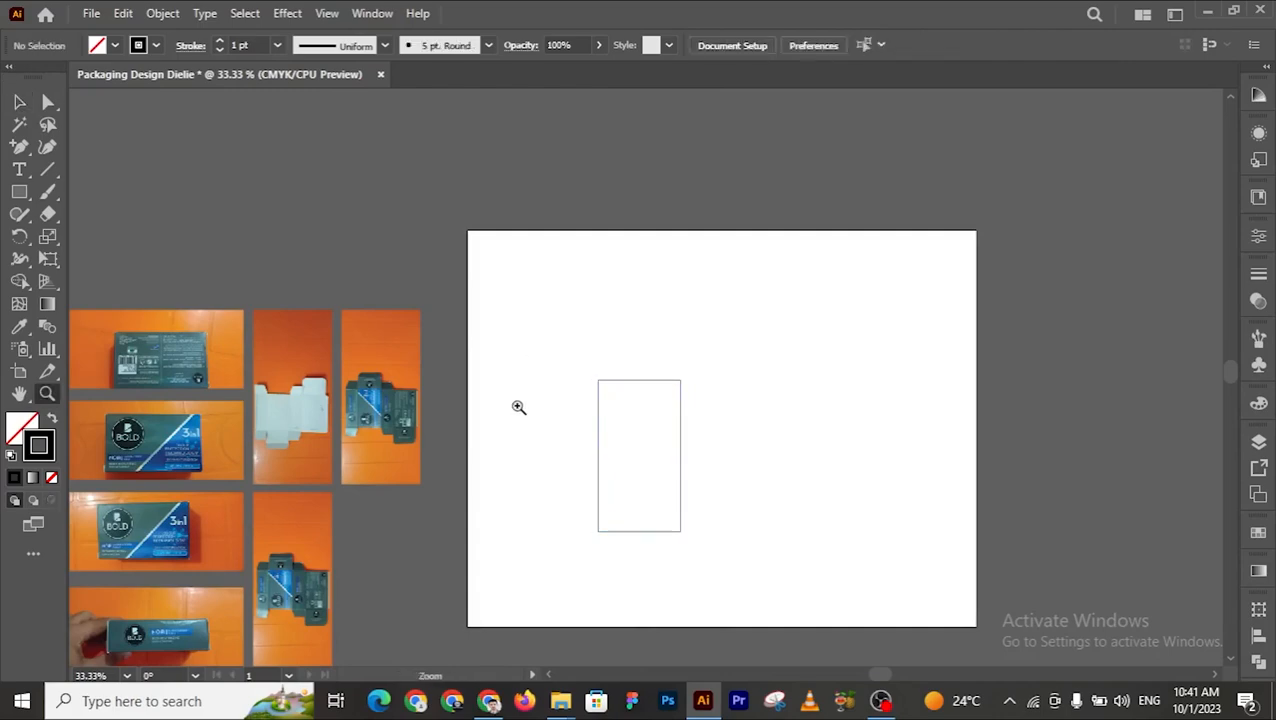
pyautogui.click(519, 407)
pyautogui.click(519, 407)
pyautogui.click(496, 390)
pyautogui.click(699, 338)
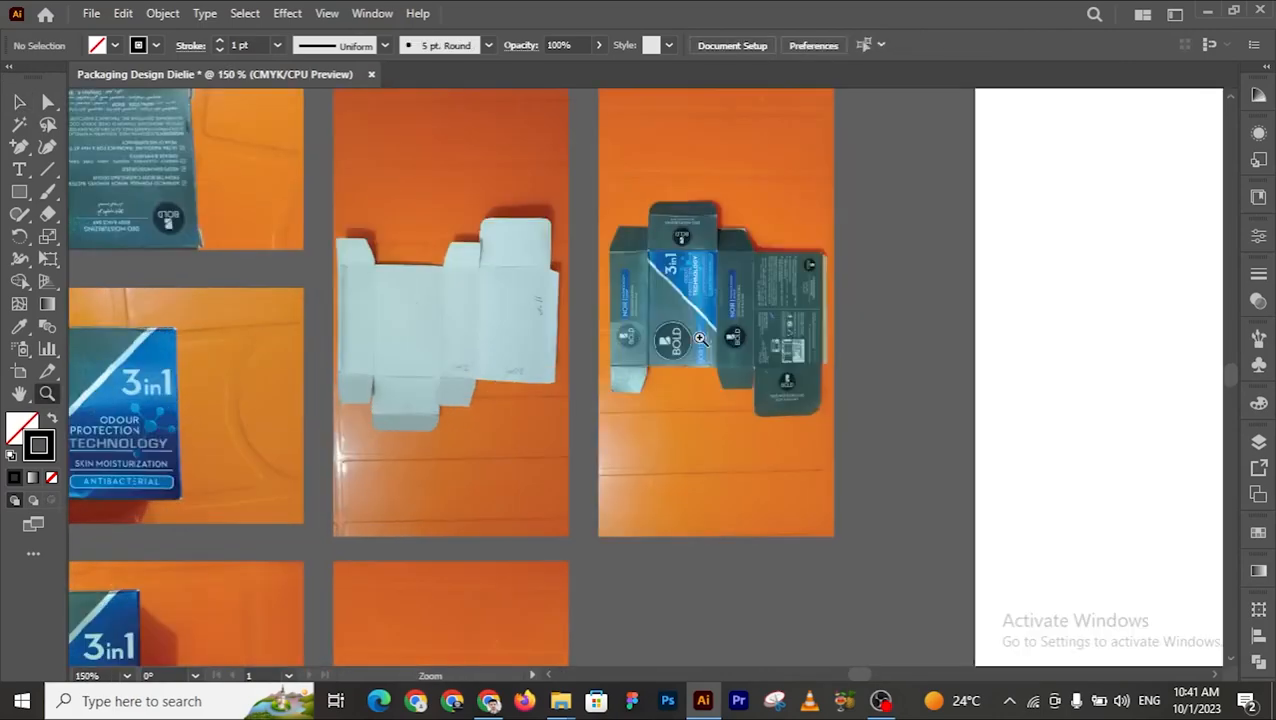
pyautogui.click(699, 338)
pyautogui.click(710, 460)
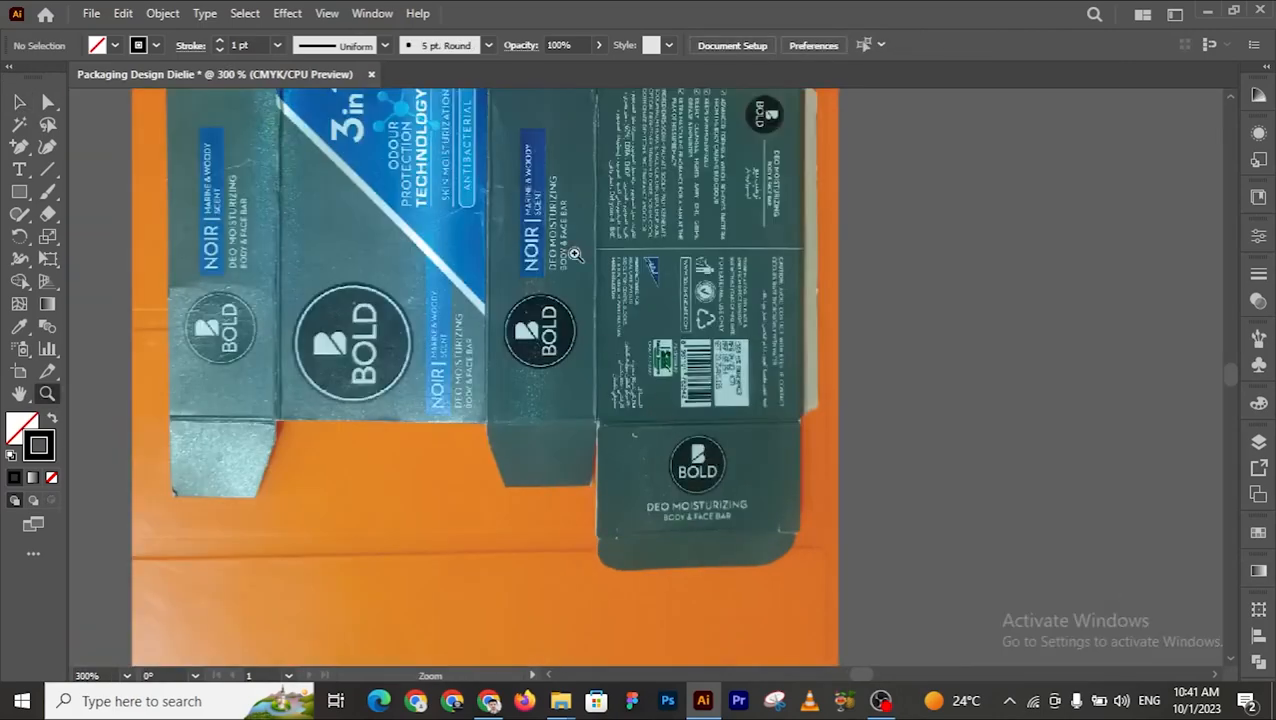
pyautogui.scroll(1, 586, 260)
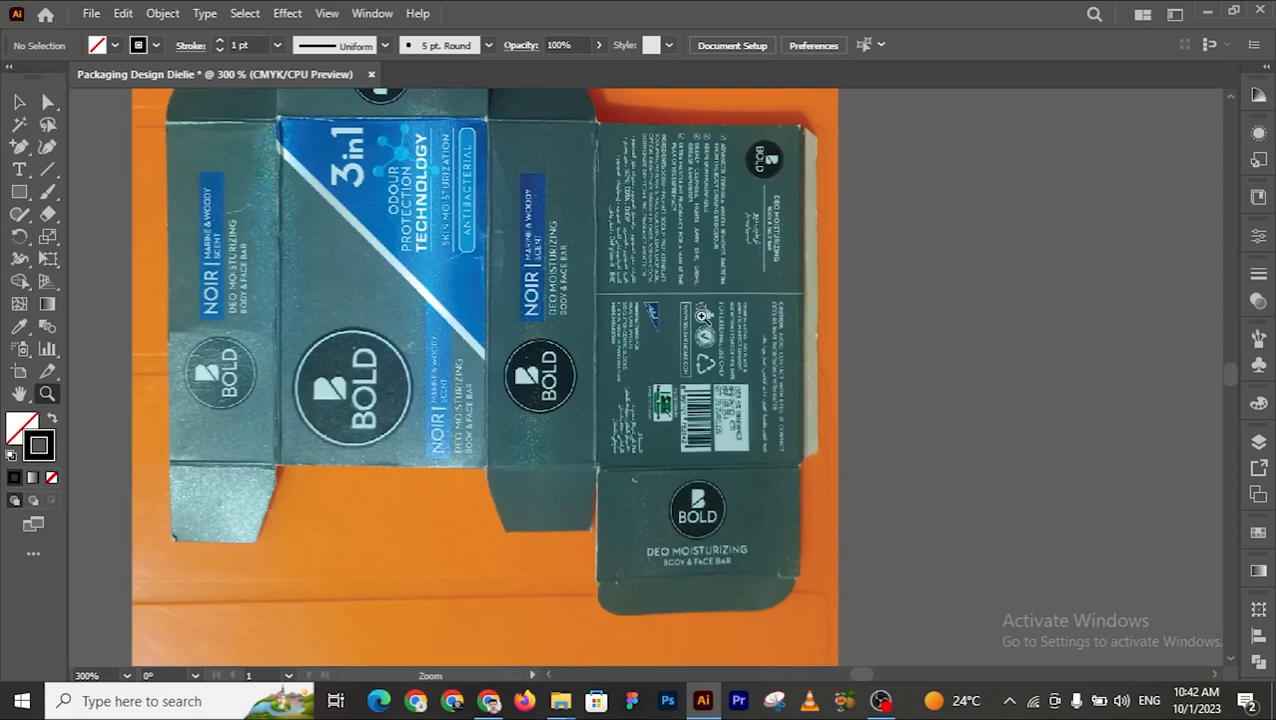
pyautogui.keyDown('alt'); pyautogui.click(797, 340); pyautogui.keyUp('alt')
pyautogui.keyDown('alt'); pyautogui.click(797, 340); pyautogui.keyUp('alt')
pyautogui.keyDown('alt'); pyautogui.click(797, 340); pyautogui.keyUp('alt')
pyautogui.keyDown('alt'); pyautogui.click(797, 340); pyautogui.keyUp('alt')
pyautogui.keyDown('alt'); pyautogui.click(806, 397); pyautogui.keyUp('alt')
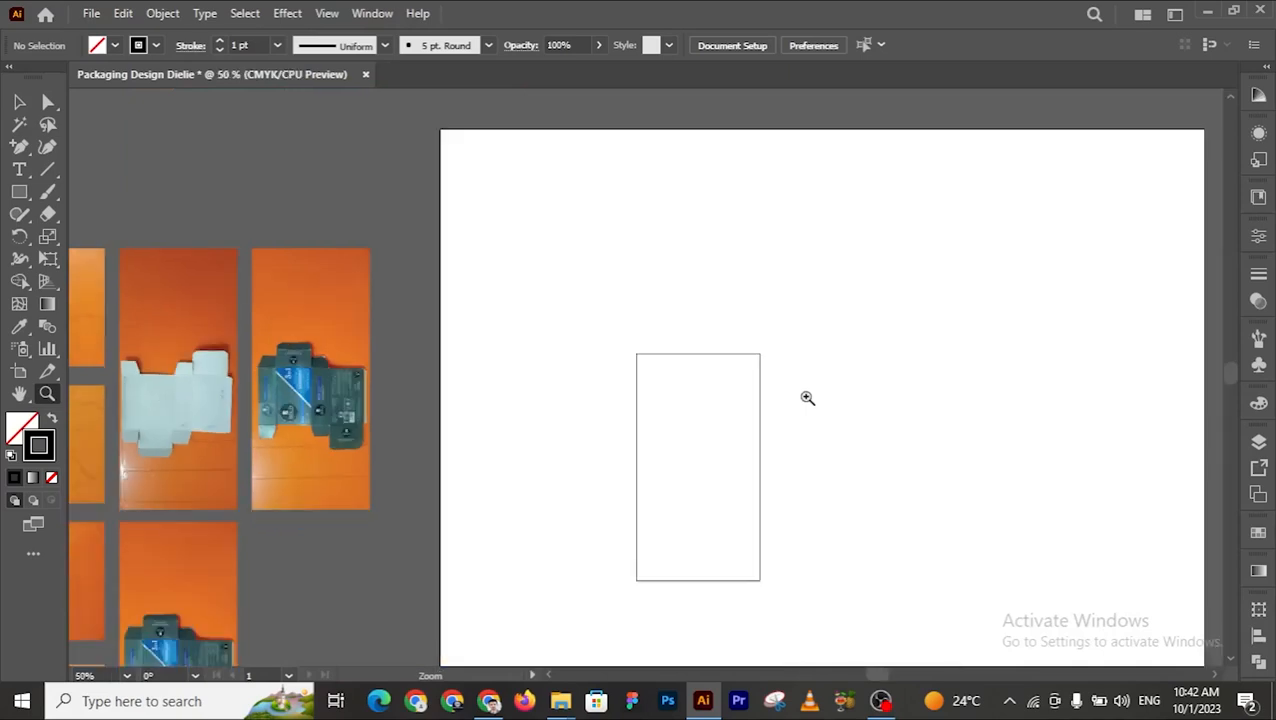
pyautogui.scroll(-1, 754, 394)
pyautogui.click(754, 394)
pyautogui.keyDown('alt'); pyautogui.click(754, 394); pyautogui.keyUp('alt')
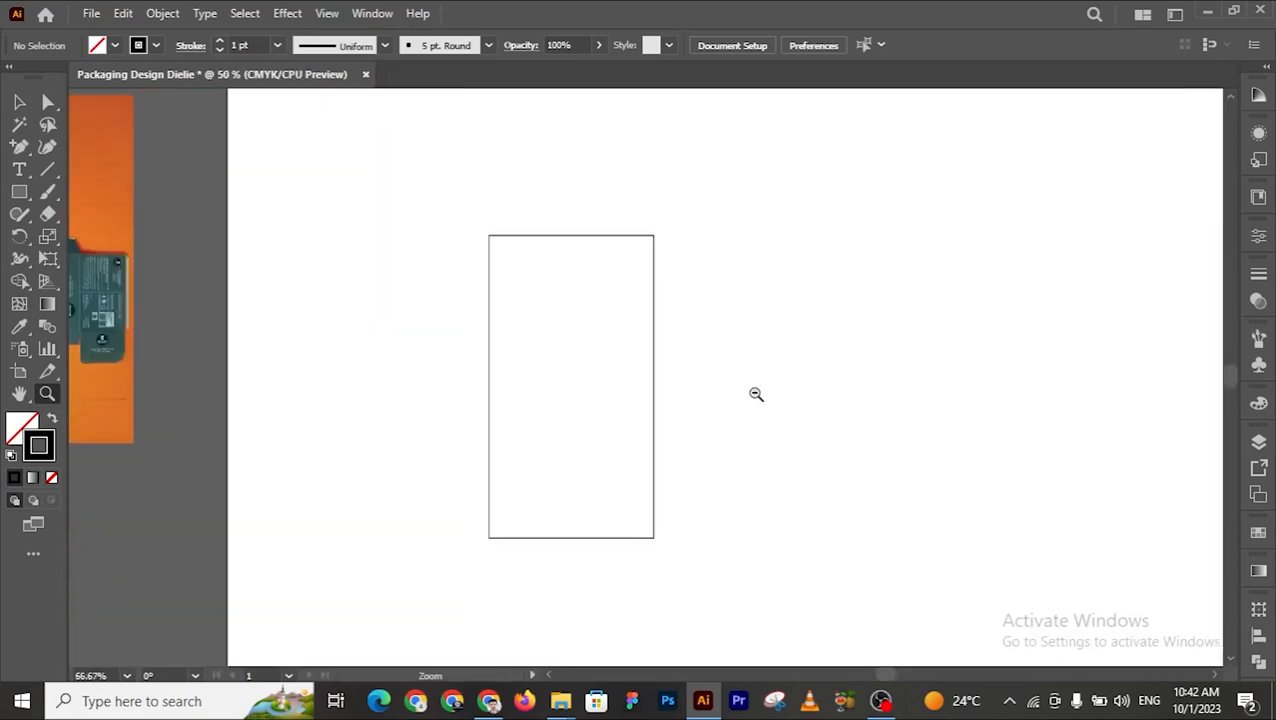
pyautogui.scroll(1, 735, 396)
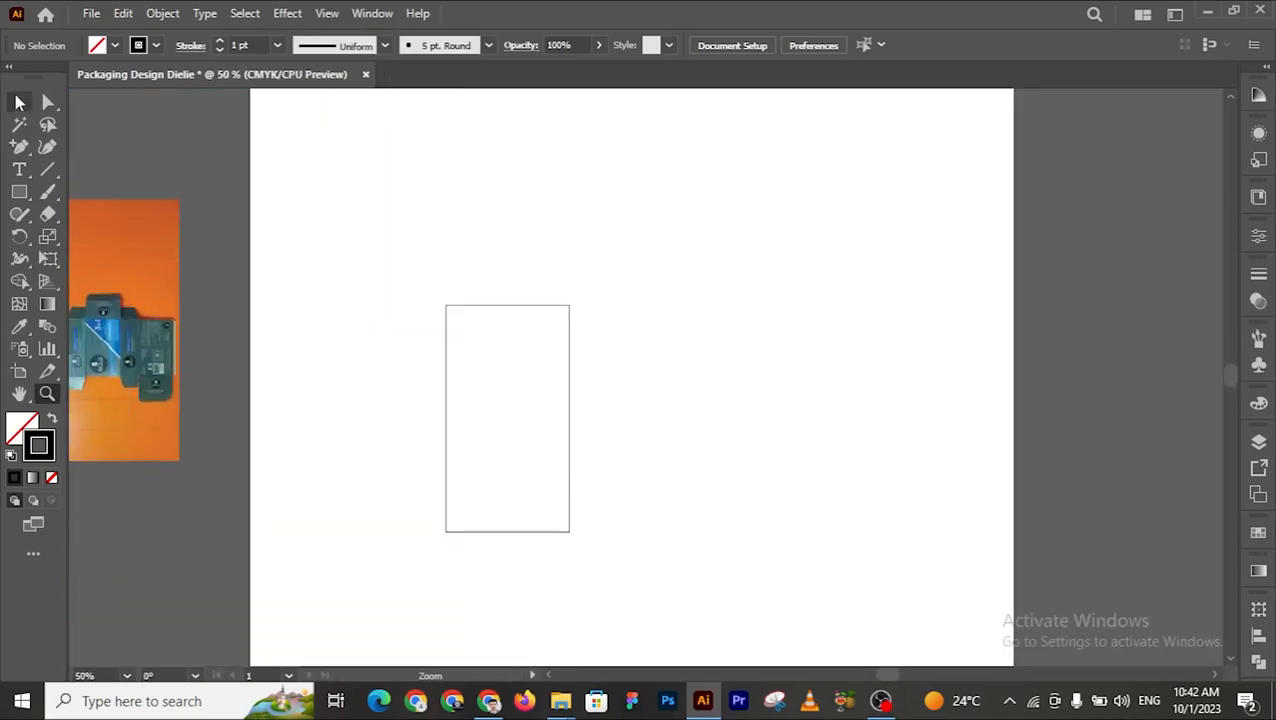
# Step: Draw a separate rectangle 3 cm wide and 11 cm high beside the front panel
pyautogui.click(19, 101)
pyautogui.scroll(-1, 645, 540)
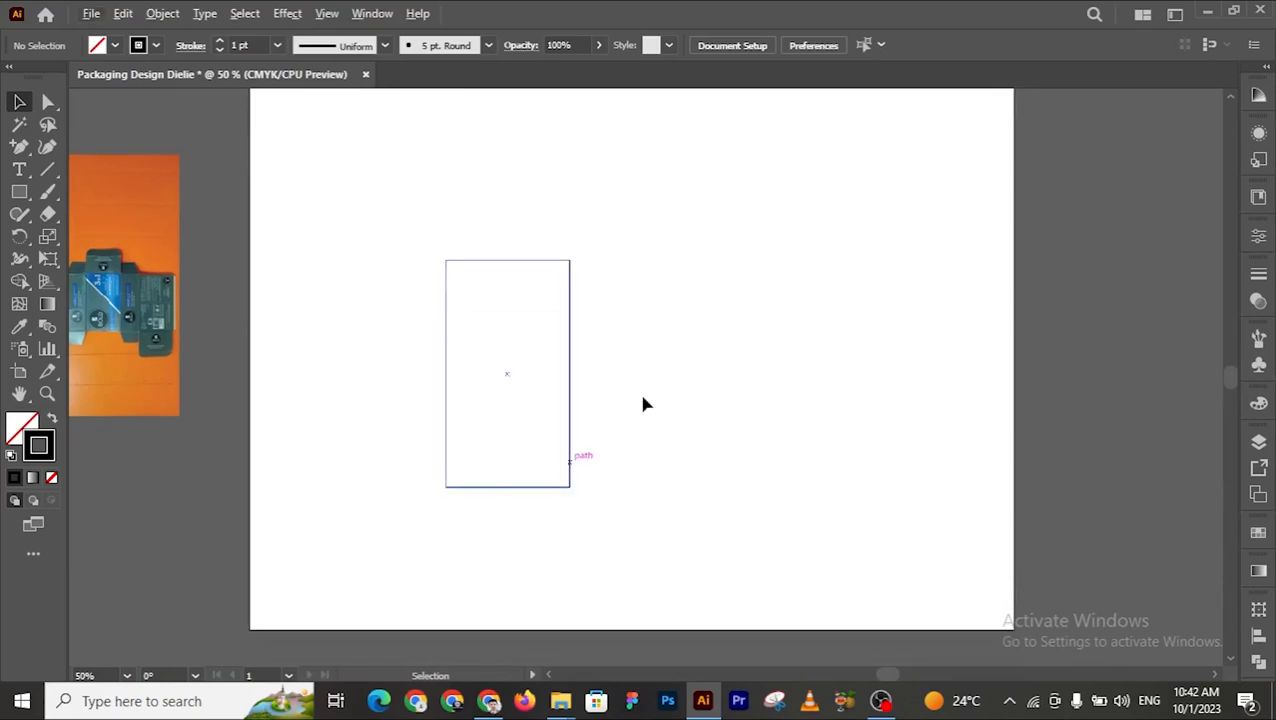
pyautogui.click(19, 191)
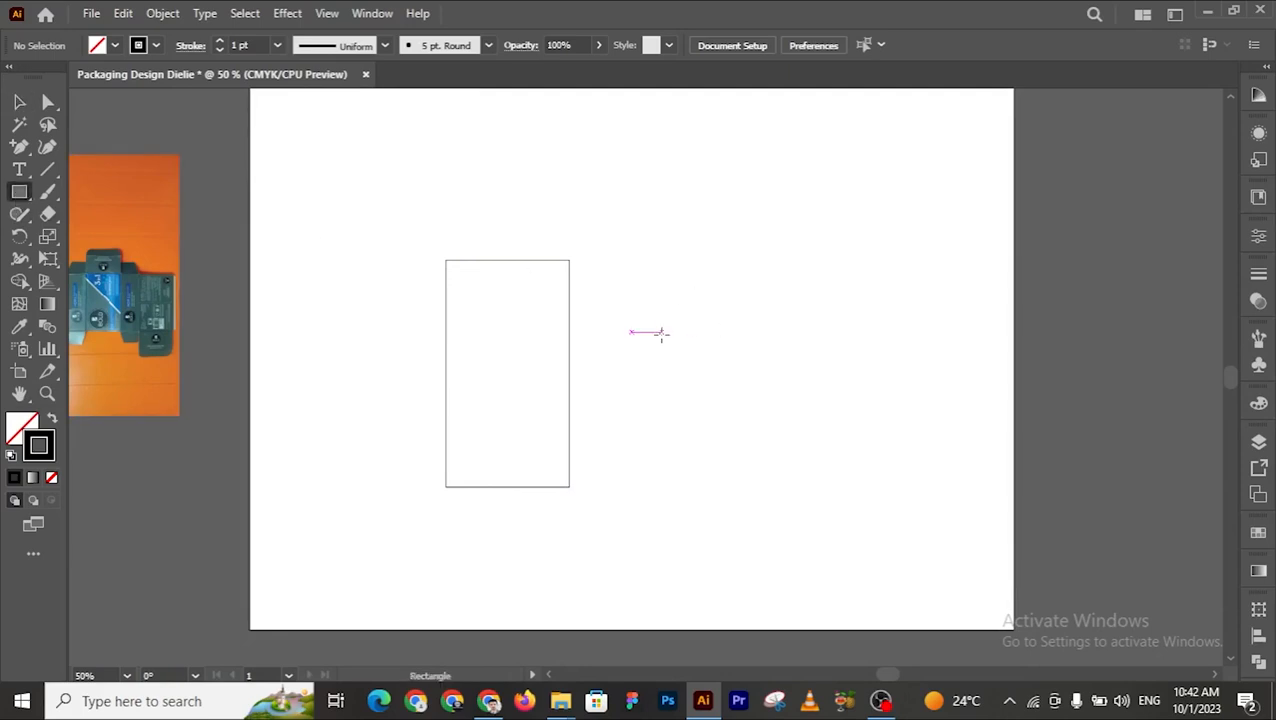
pyautogui.click(632, 333)
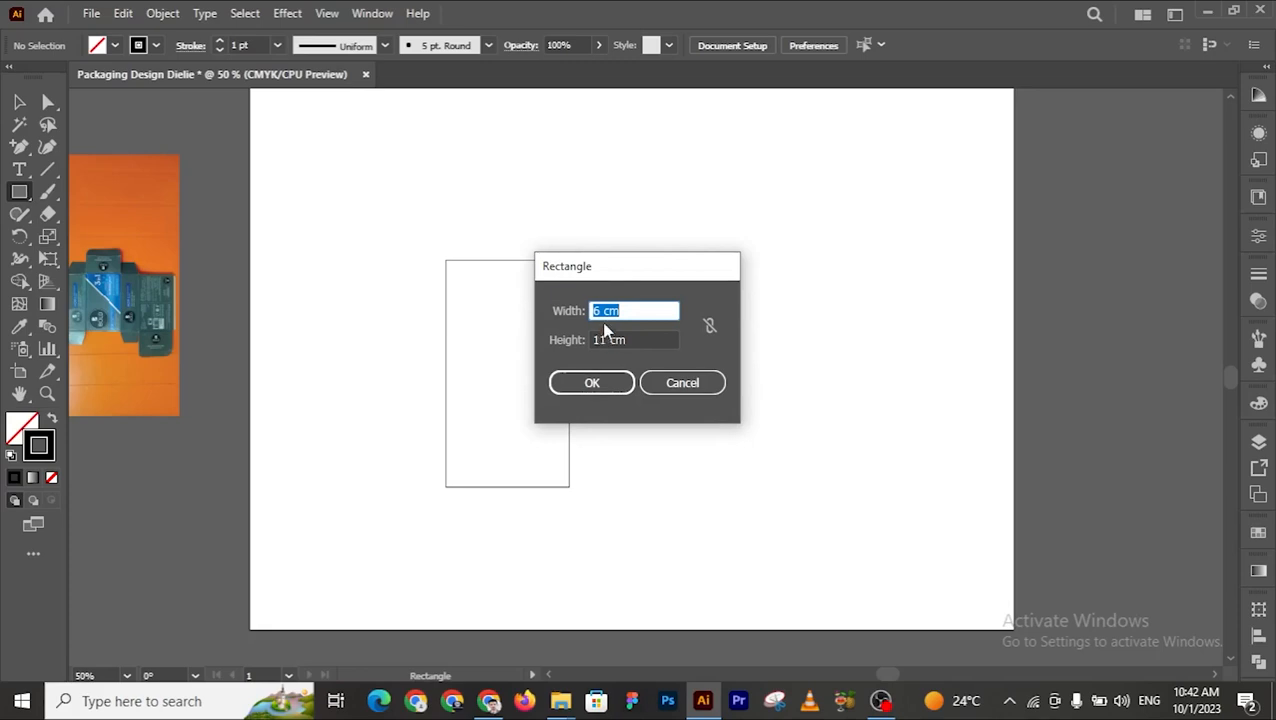
pyautogui.click(597, 309)
pyautogui.press('BackSpace')
pyautogui.write('3')
pyautogui.click(580, 382)
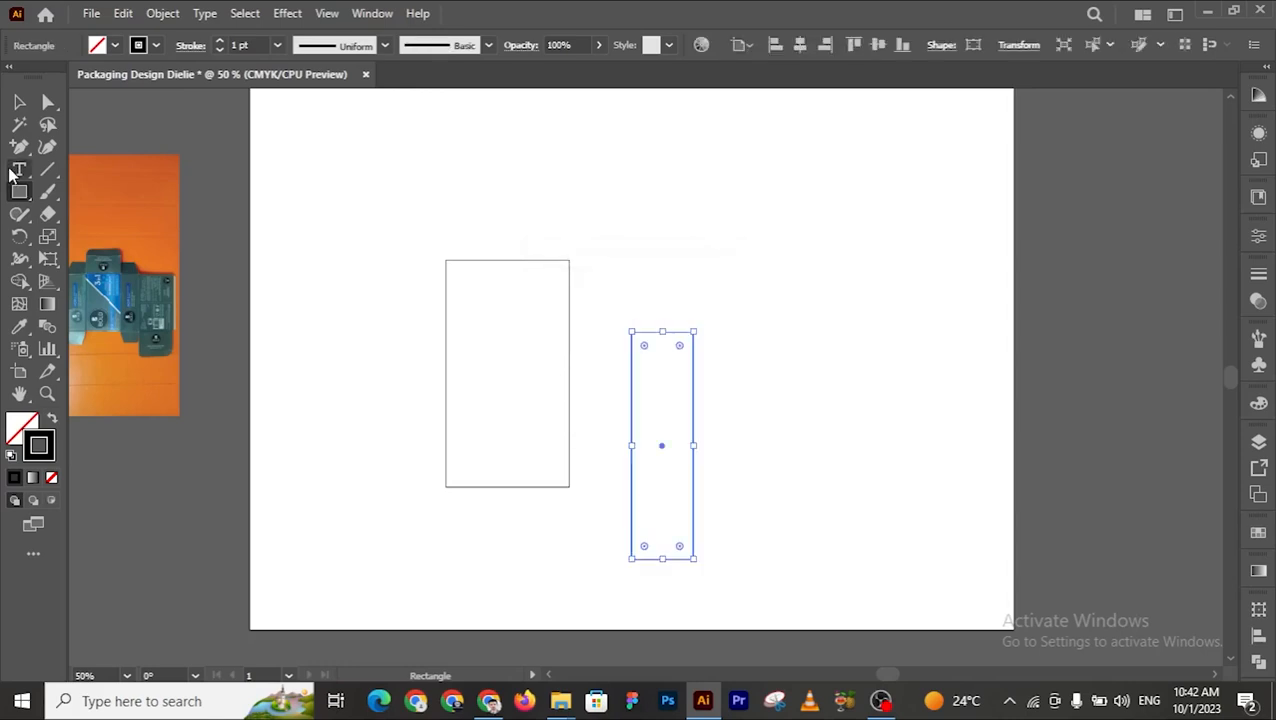
# Step: Move the separate 3 cm wide rectangle toward the front panel and delete it
pyautogui.click(18, 101)
pyautogui.click(676, 186)
pyautogui.click(695, 438)
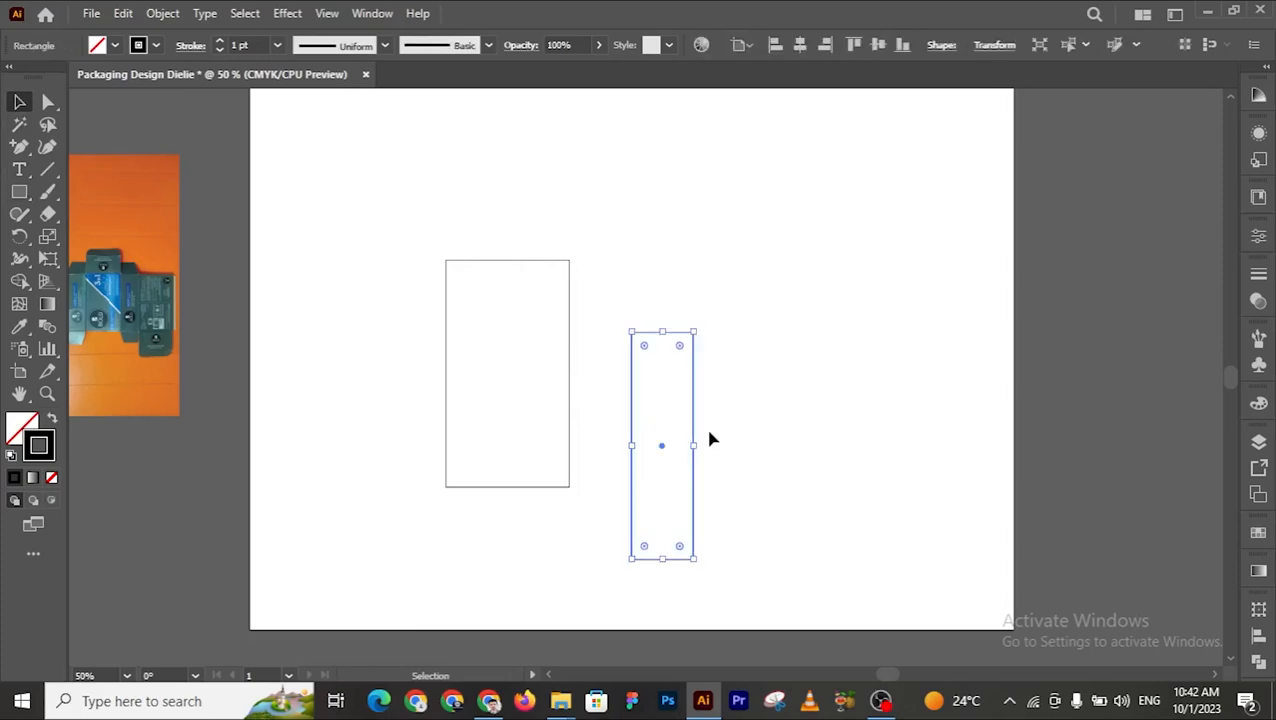
pyautogui.moveTo(661, 445); pyautogui.dragTo(632, 380)
pyautogui.press('Delete')
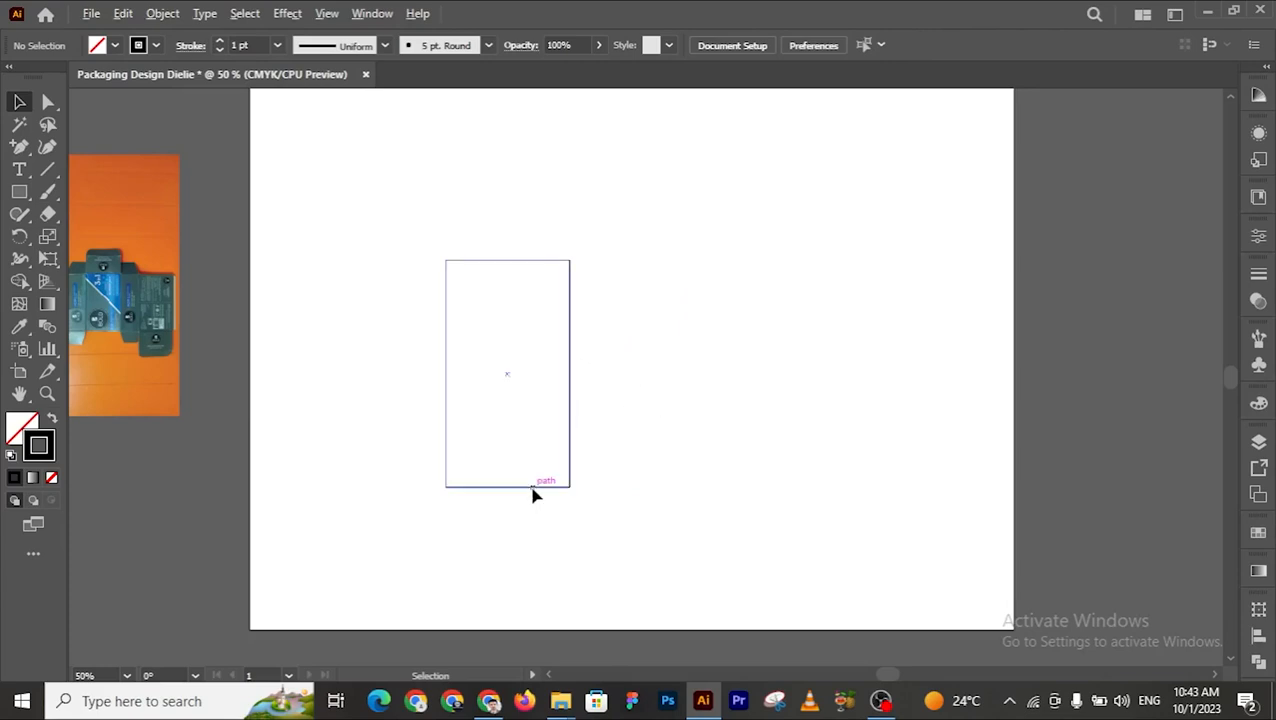
# Step: Duplicate the front panel 6 cm to the right so the copy shares its right edge, and deselect it
pyautogui.moveTo(537, 492); pyautogui.dragTo(551, 491)
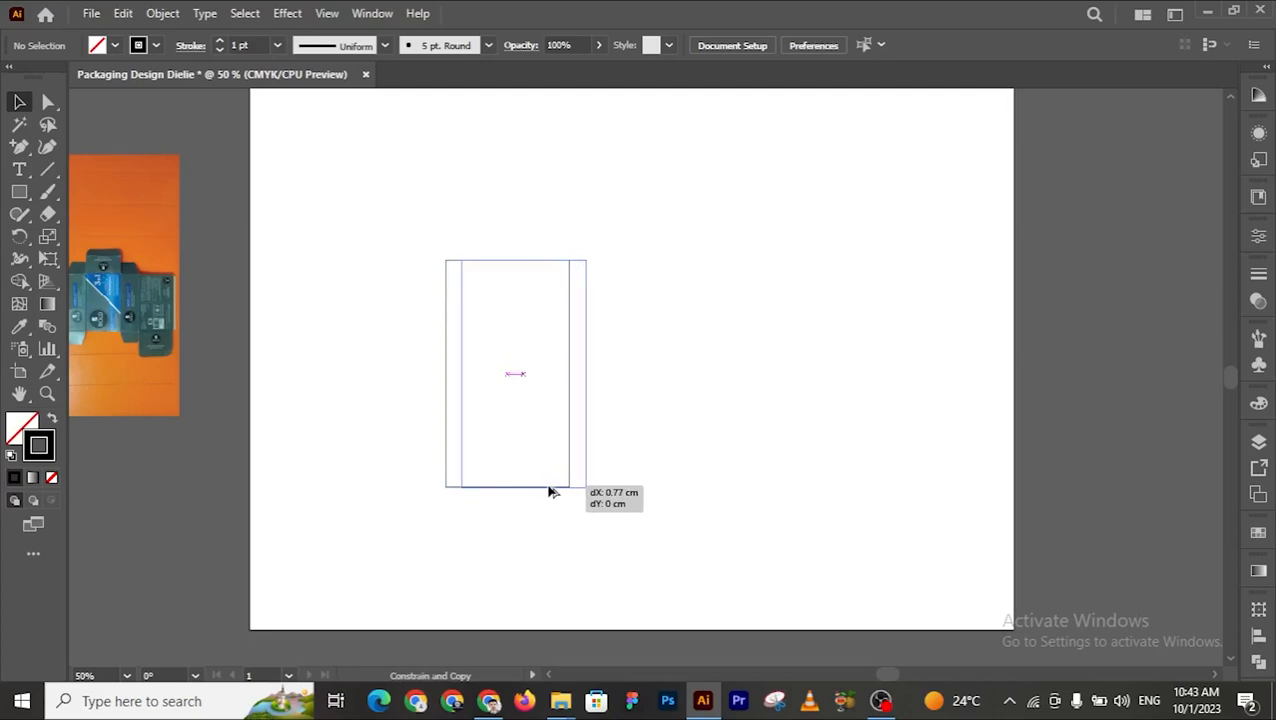
pyautogui.moveTo(551, 491); pyautogui.dragTo(657, 491)
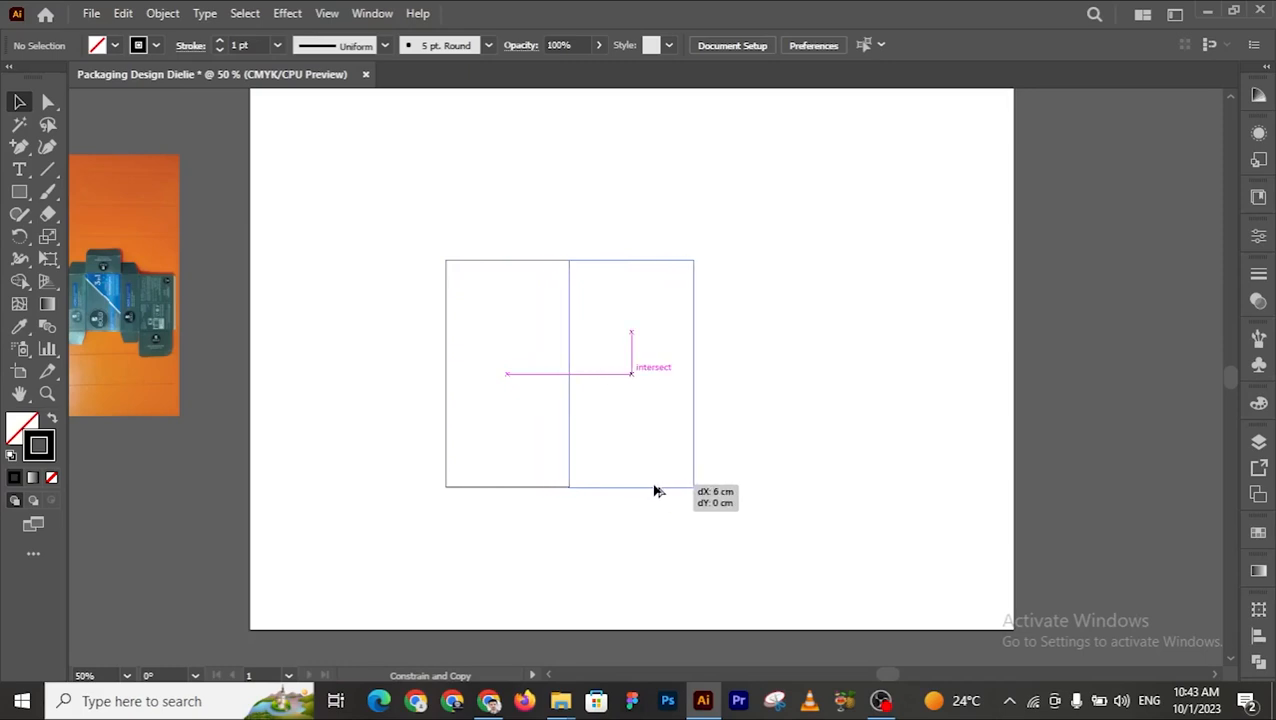
pyautogui.moveTo(655, 491); pyautogui.dragTo(655, 491)
pyautogui.click(795, 437)
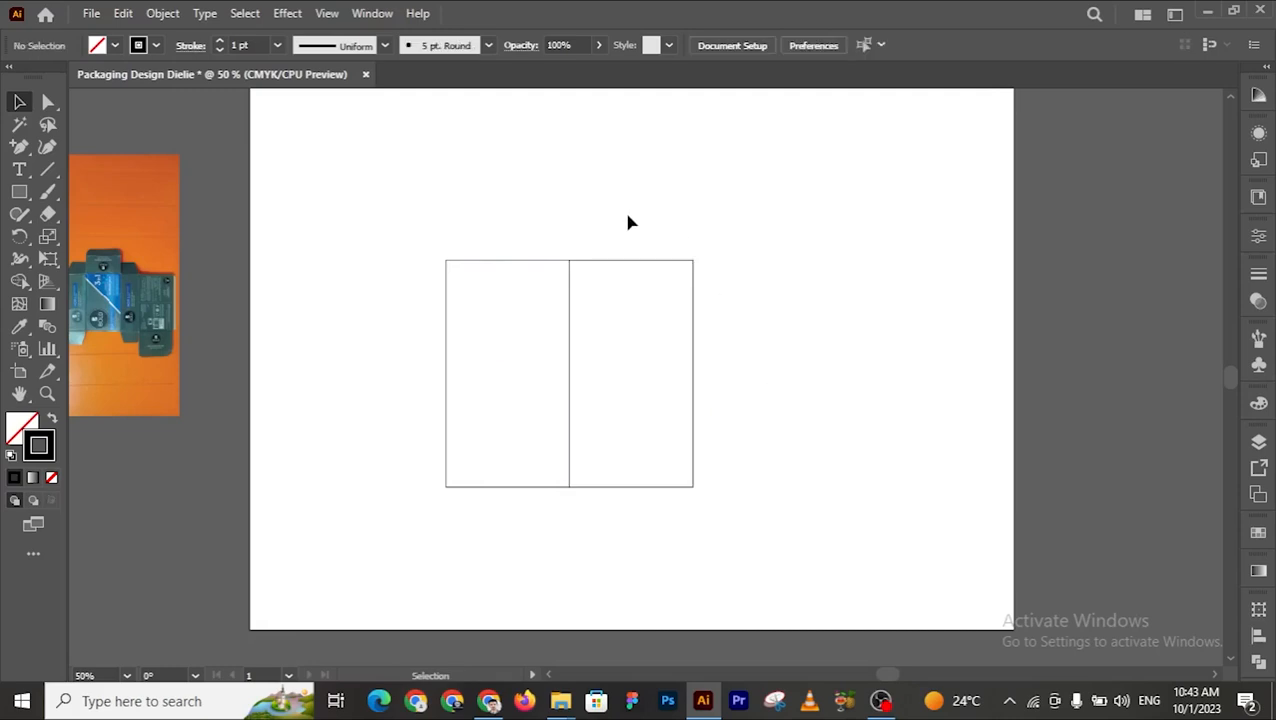
# Step: Check the copied panel's width and height in its transform values and deselect it
pyautogui.moveTo(629, 204); pyautogui.dragTo(715, 522)
pyautogui.moveTo(727, 555); pyautogui.dragTo(726, 555)
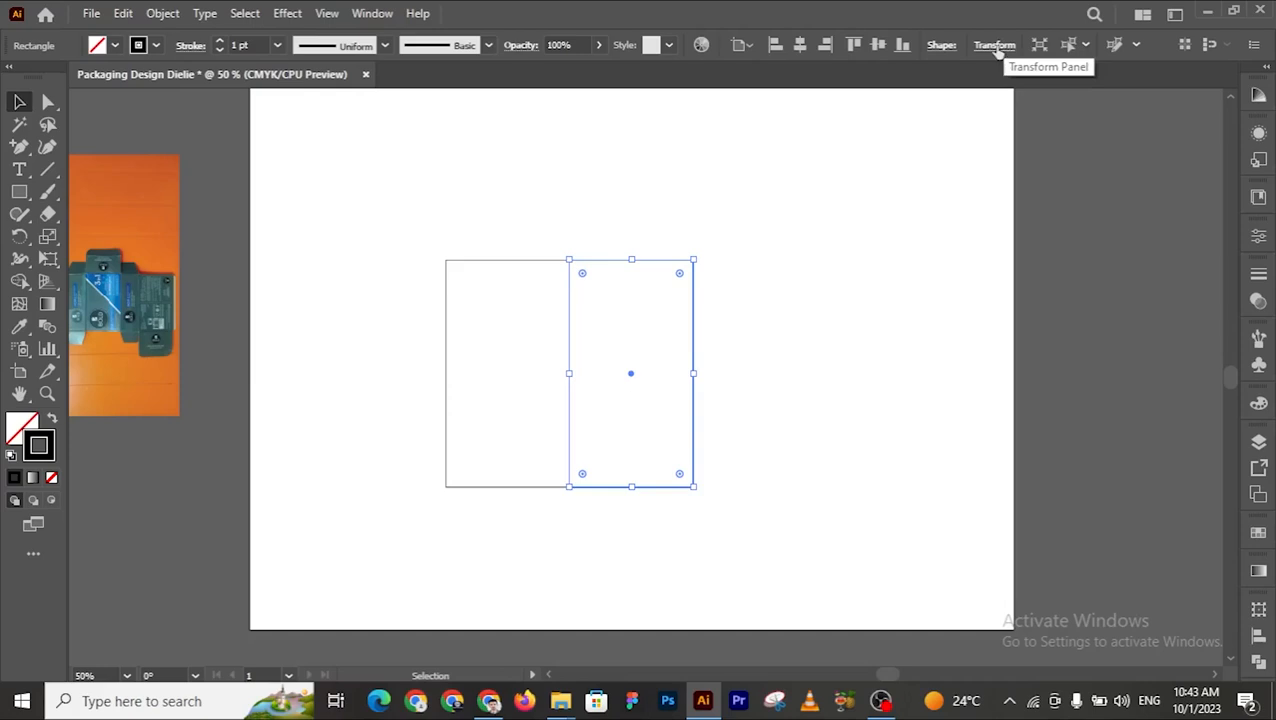
pyautogui.click(998, 46)
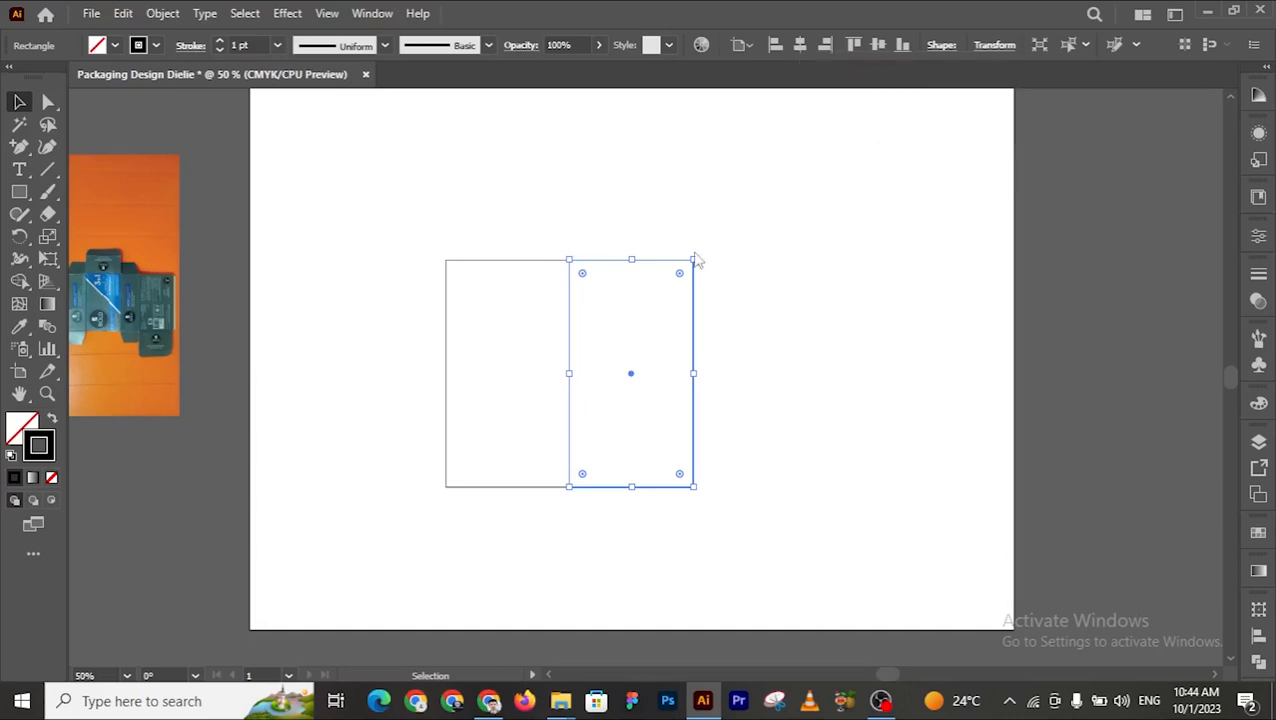
pyautogui.click(669, 239)
pyautogui.moveTo(667, 226); pyautogui.dragTo(728, 528)
pyautogui.click(742, 363)
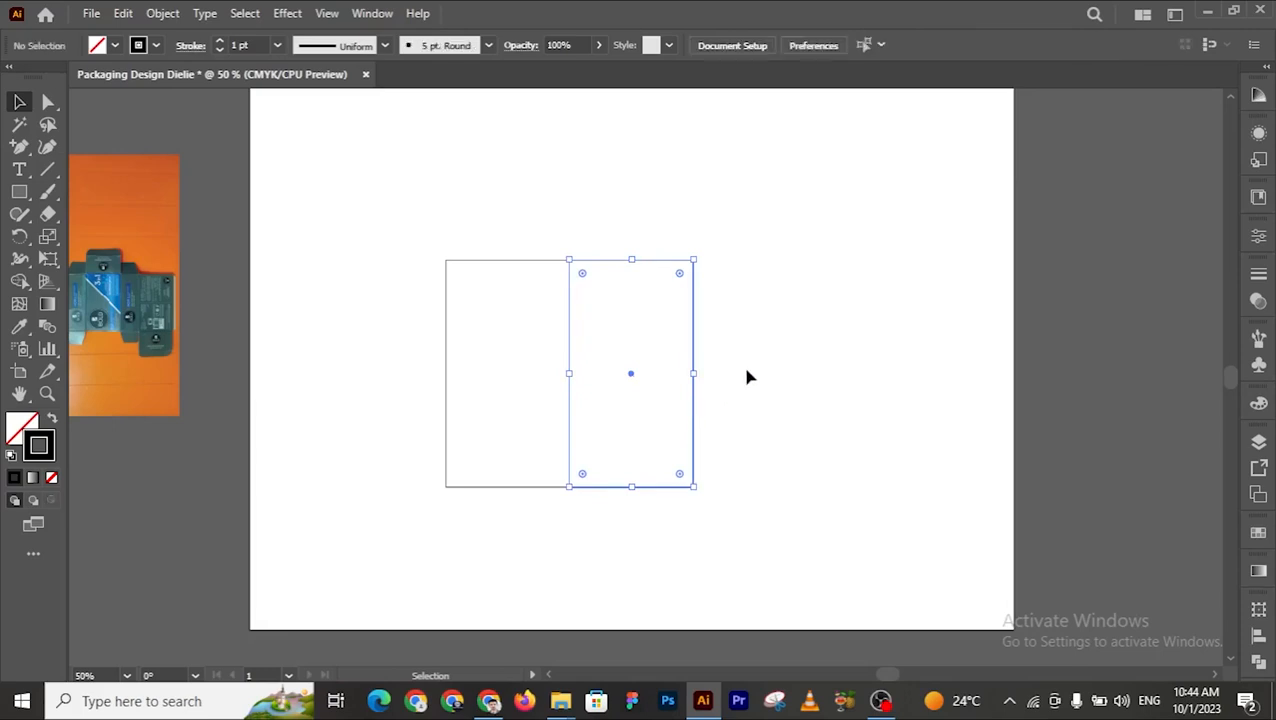
# Step: Narrow the copied panel freehand to about half its width by moving its outer edge inward
pyautogui.click(697, 317)
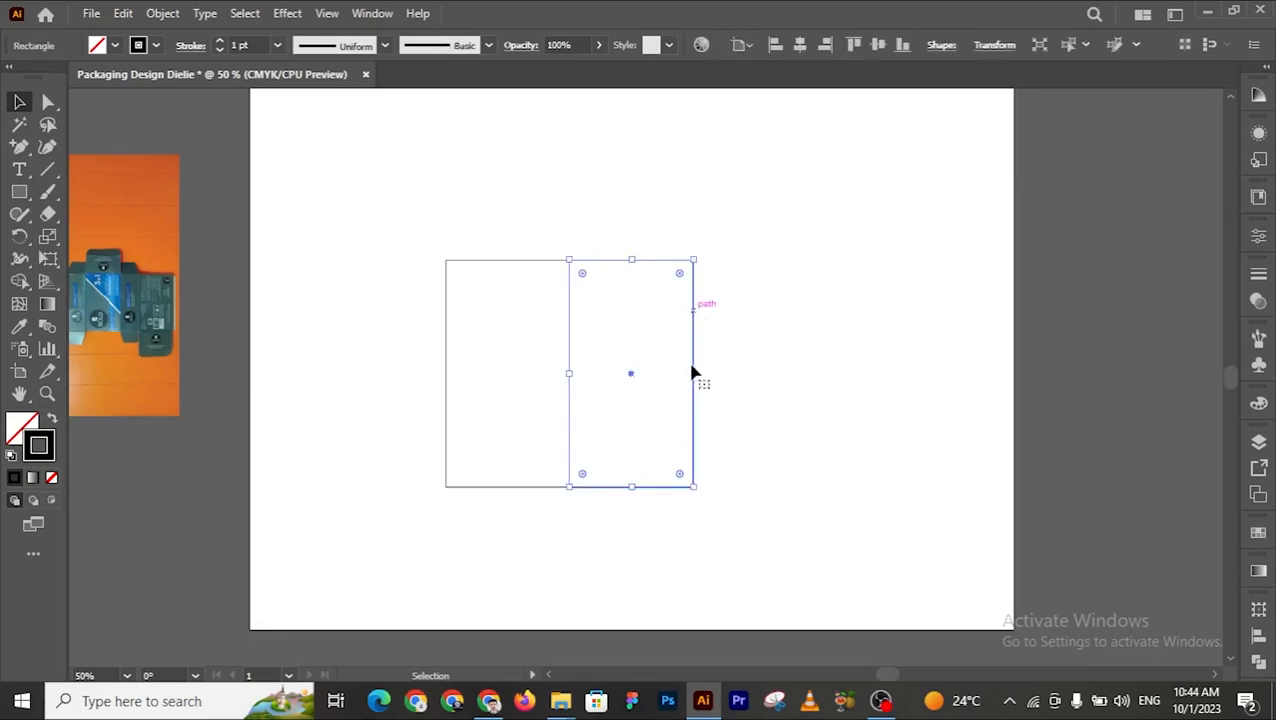
pyautogui.moveTo(693, 372); pyautogui.dragTo(634, 379)
pyautogui.click(720, 345)
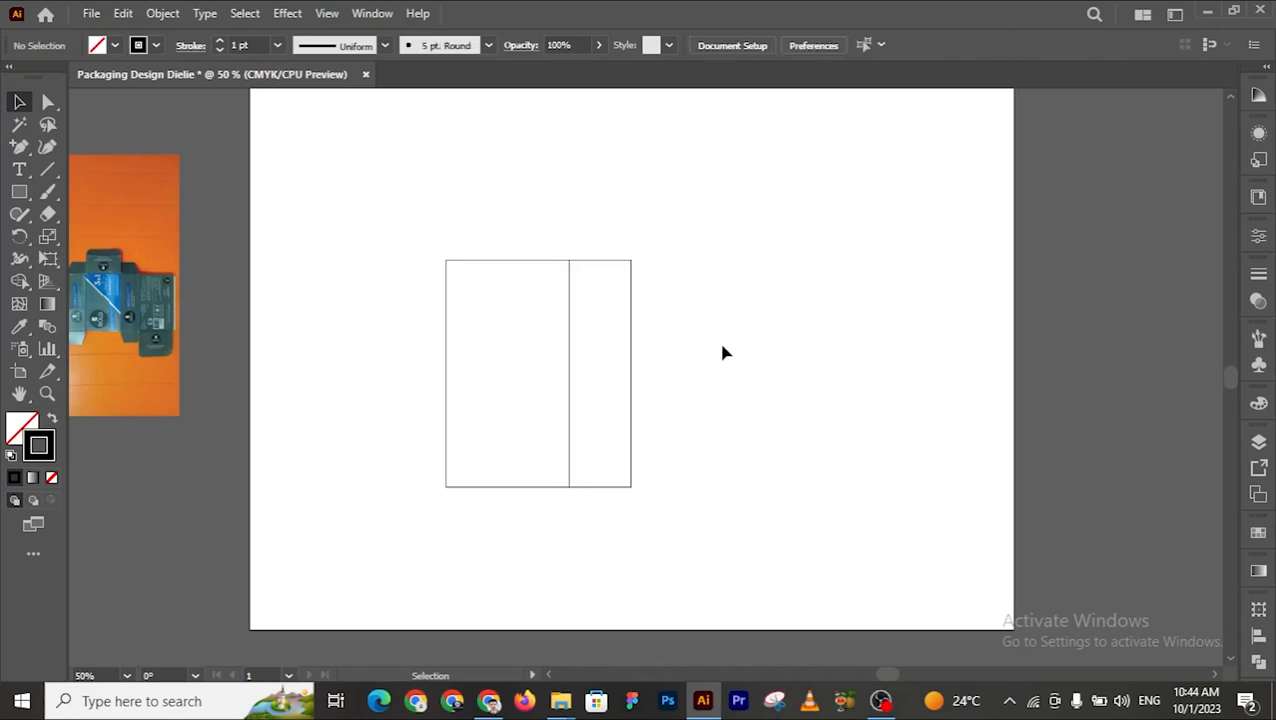
# Step: Place the printed unfolded-box photo beside the front panel, and undo both that move and the copied panel's freehand narrowing
pyautogui.click(176, 338)
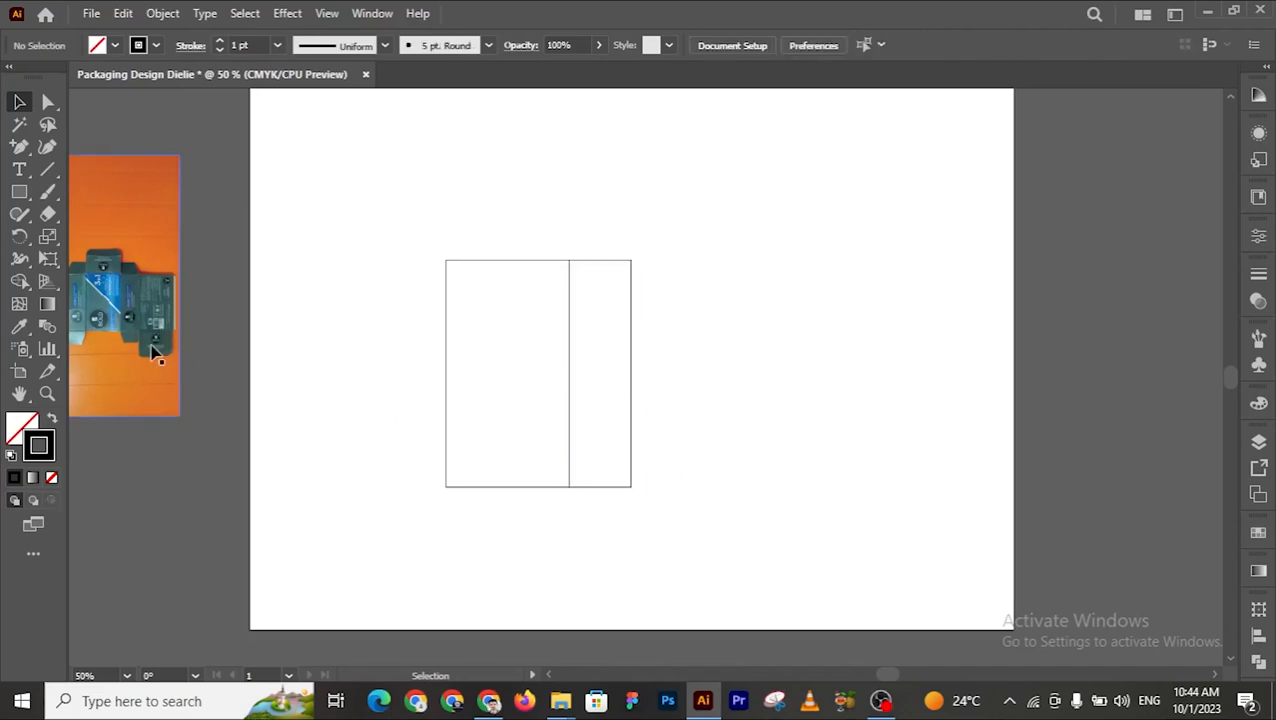
pyautogui.moveTo(153, 356); pyautogui.dragTo(368, 427)
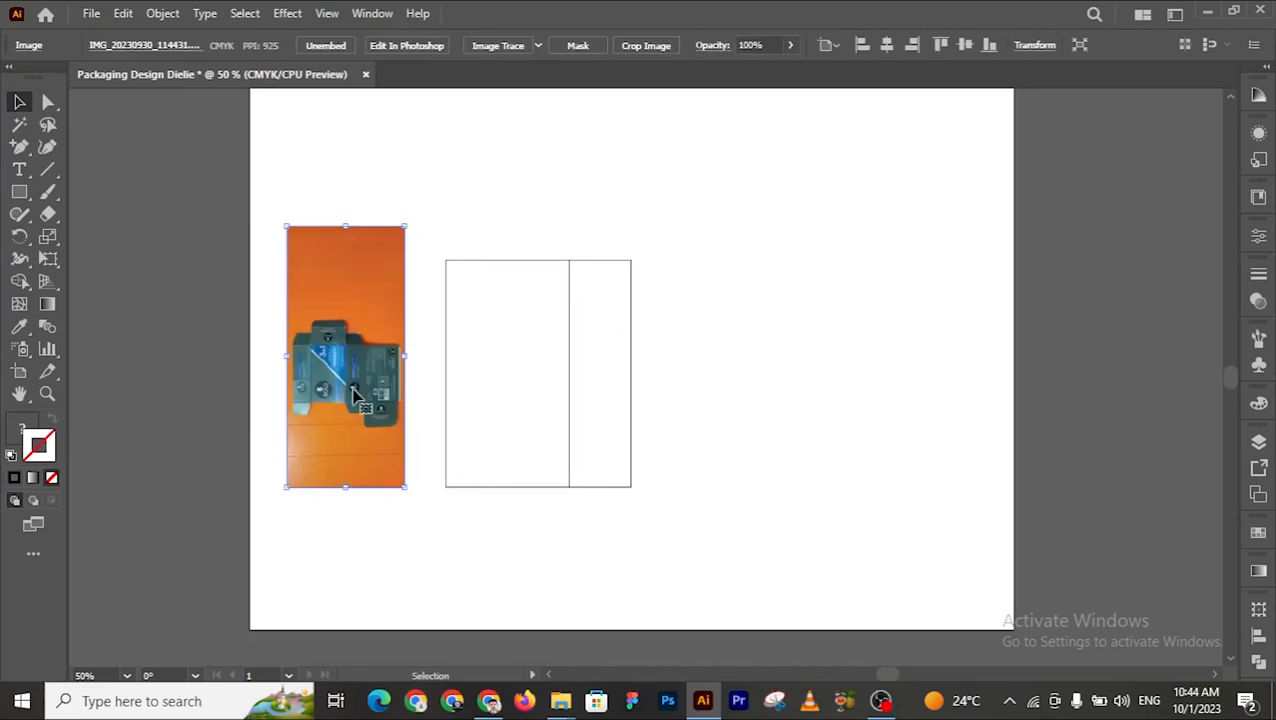
pyautogui.hotkey('ctrl', 'z')
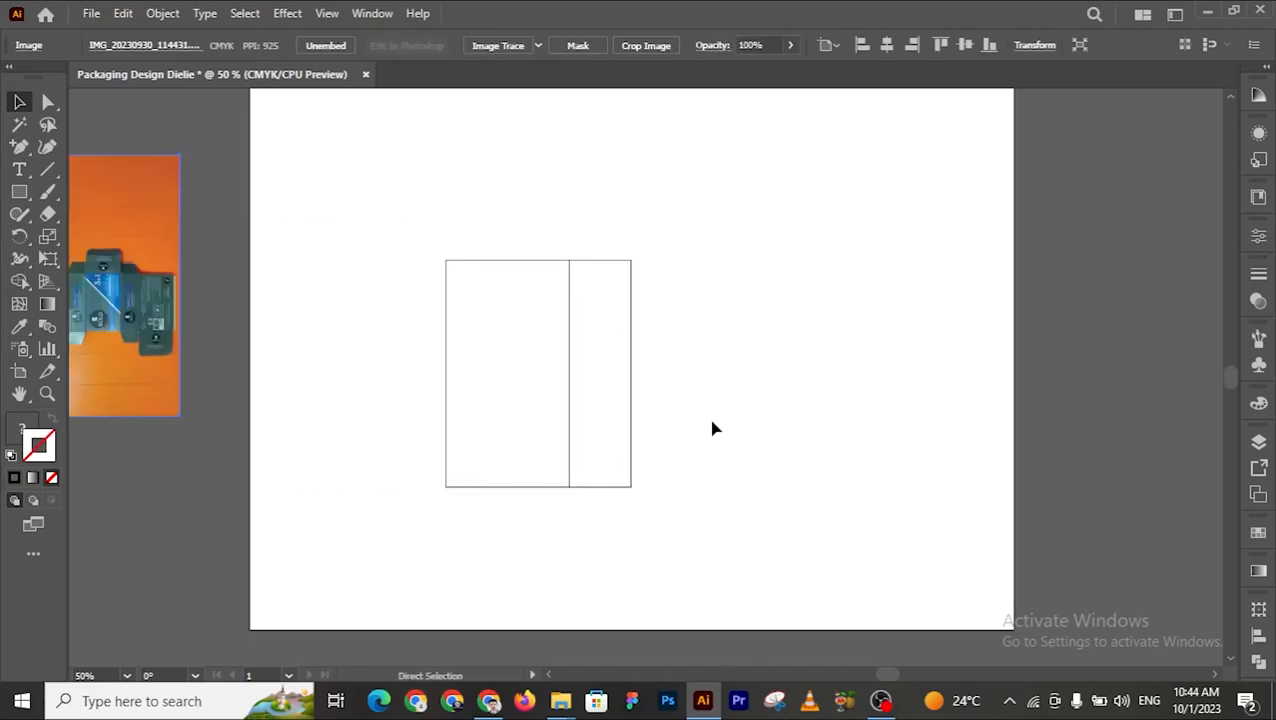
pyautogui.click(716, 395)
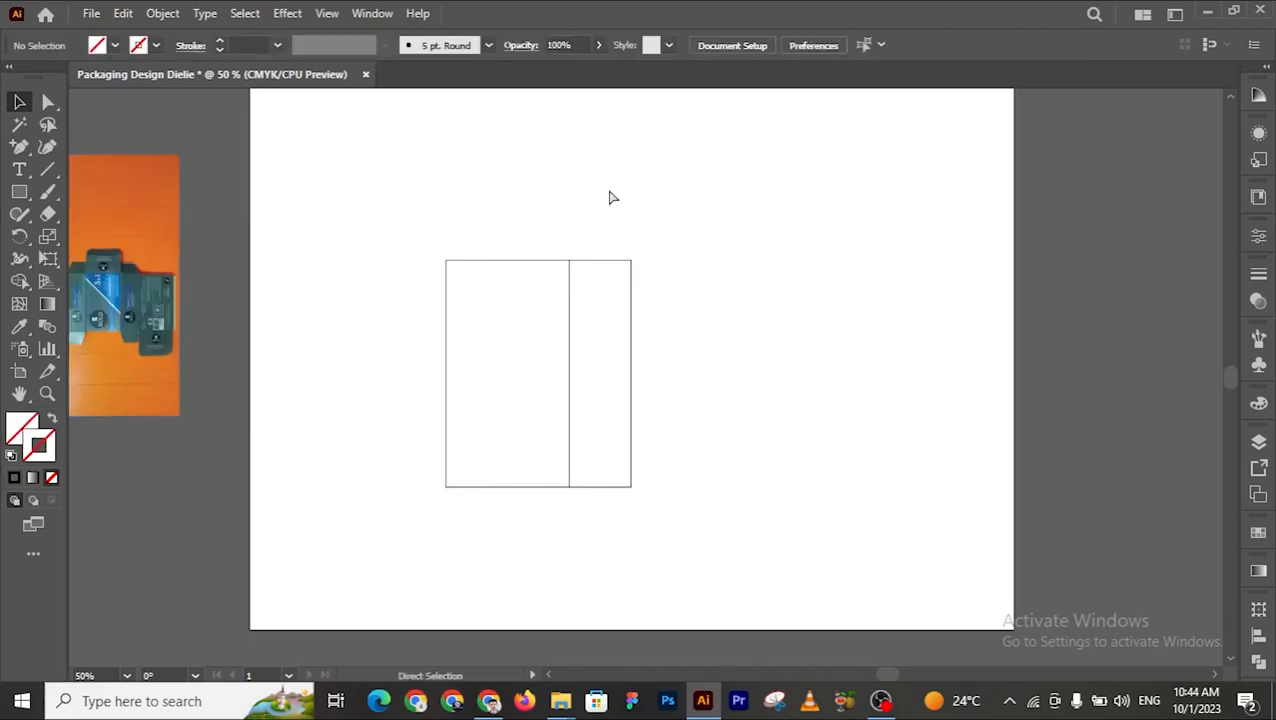
pyautogui.hotkey('ctrl', 'z')
pyautogui.click(733, 193)
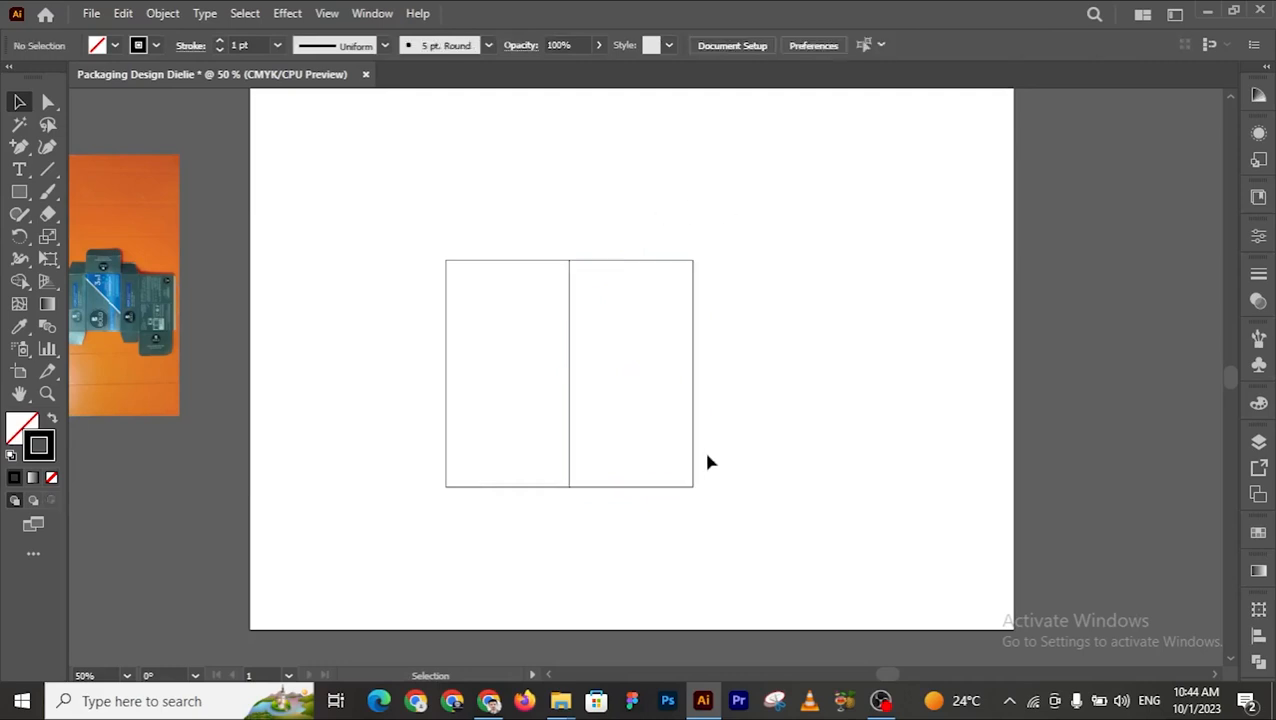
# Step: Set the copied panel's width to 3 cm with the middle-right reference point, and deselect it
pyautogui.moveTo(658, 205); pyautogui.dragTo(729, 527)
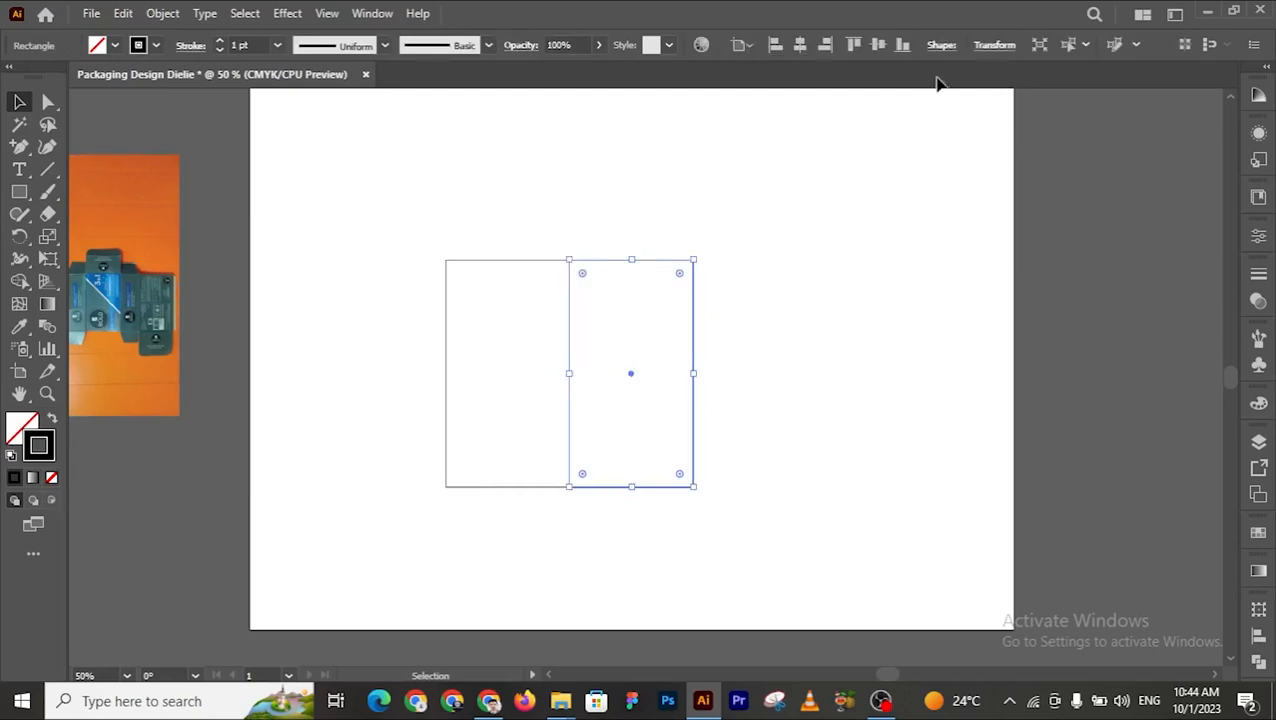
pyautogui.click(1010, 54)
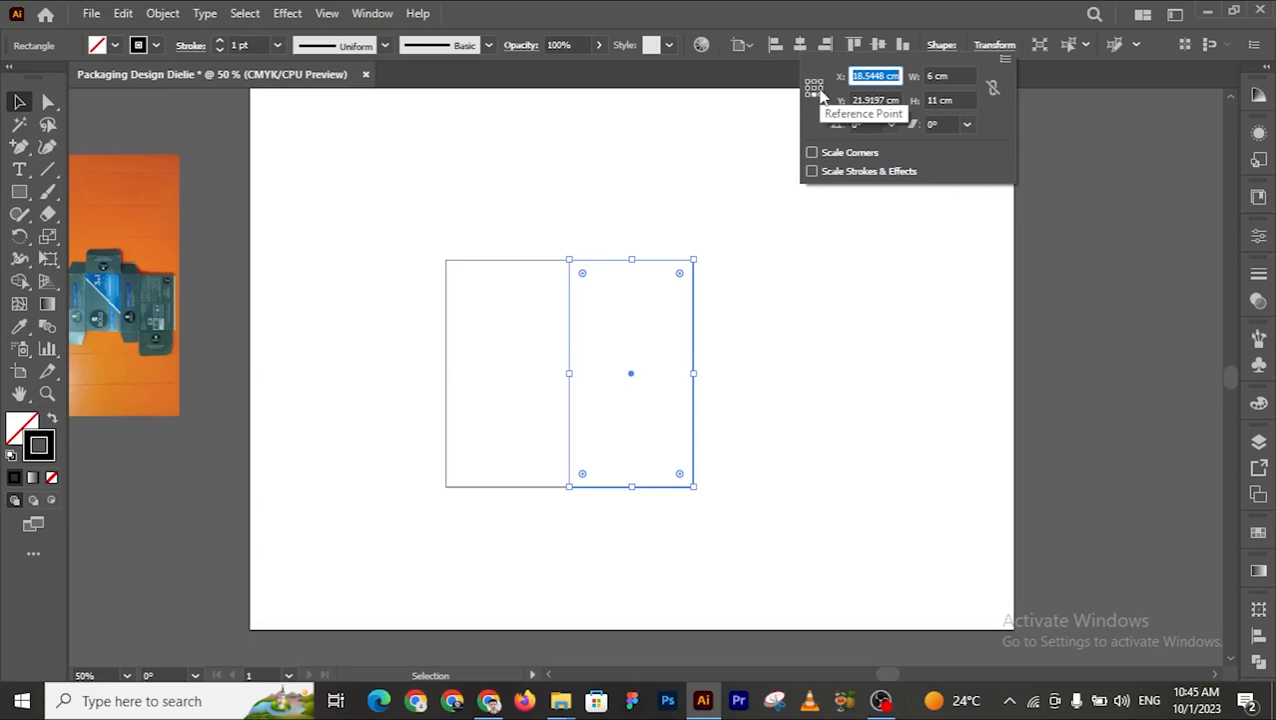
pyautogui.click(817, 89)
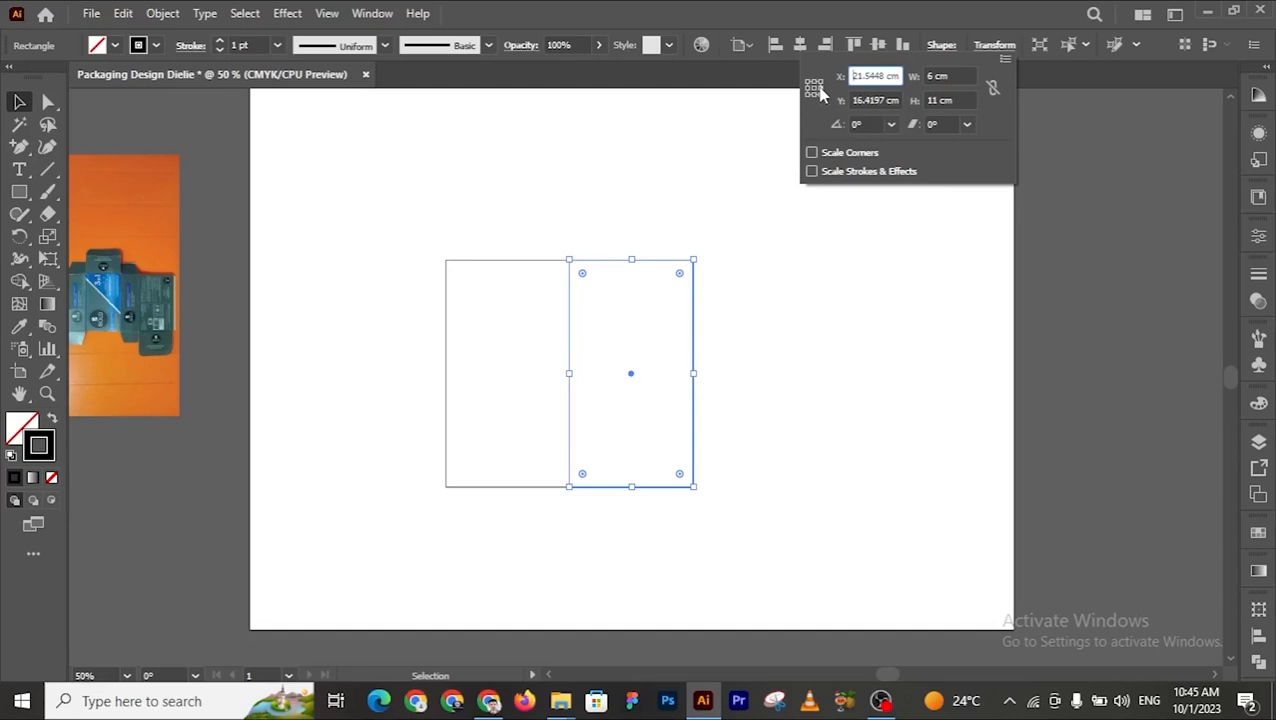
pyautogui.click(929, 76)
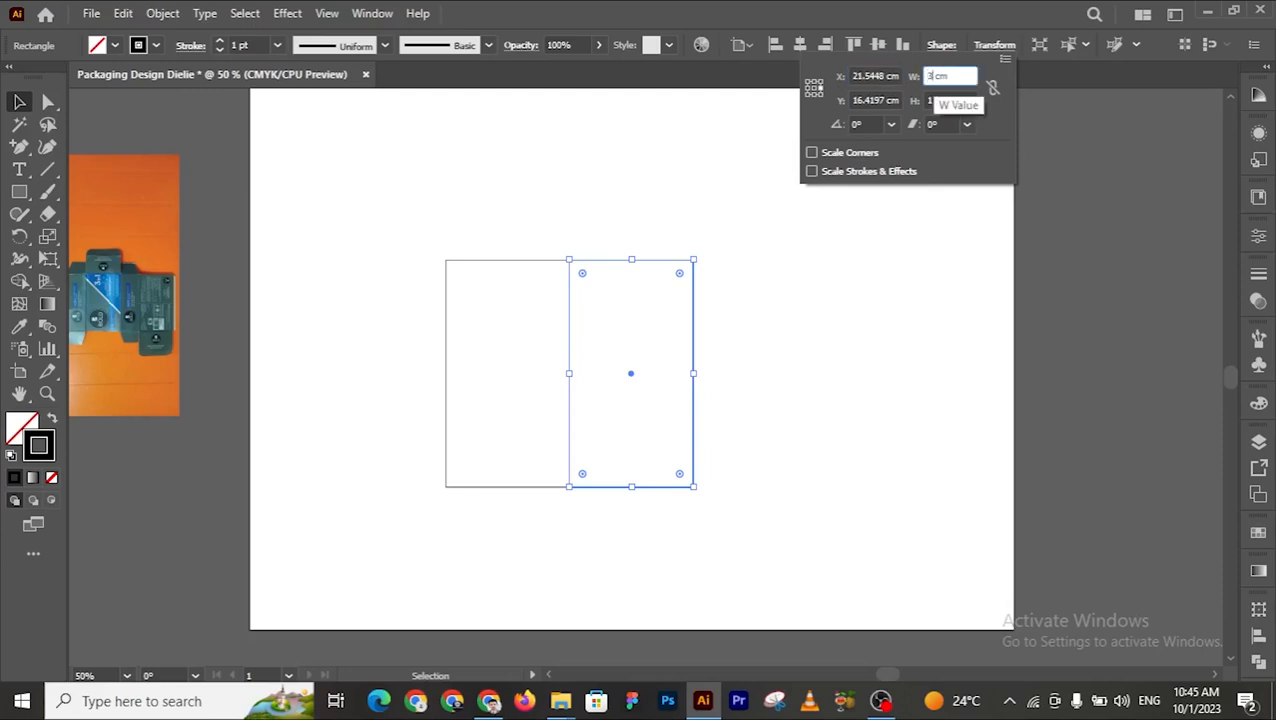
pyautogui.write('3')
pyautogui.press('Return')
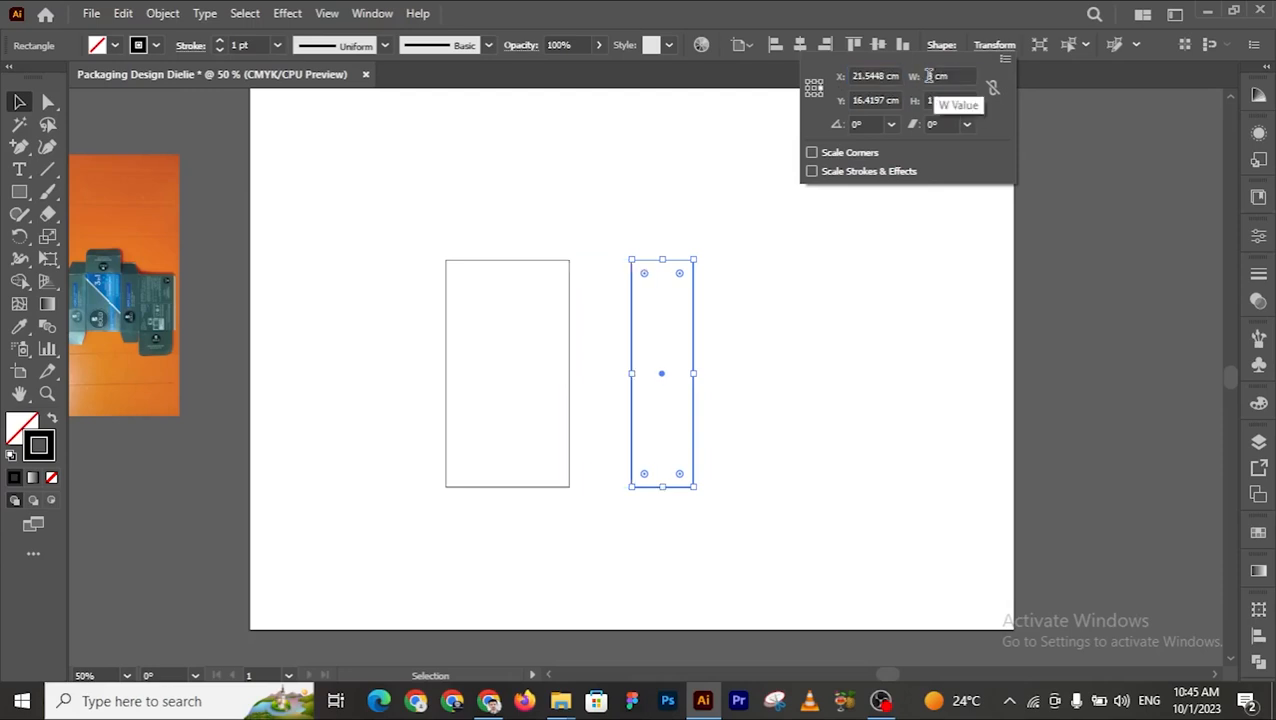
pyautogui.click(845, 421)
pyautogui.click(845, 421)
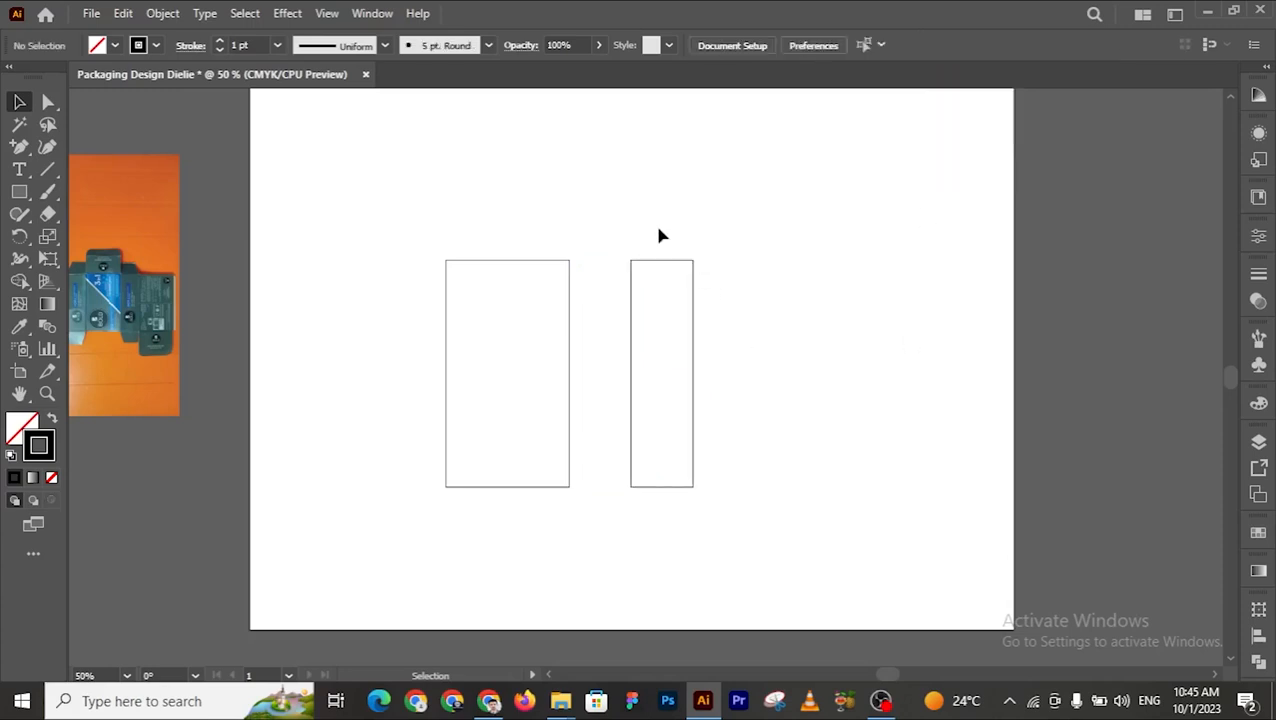
# Step: Undo the copied panel's width change made from the middle-right reference point, and clear the selection
pyautogui.moveTo(618, 208); pyautogui.dragTo(750, 563)
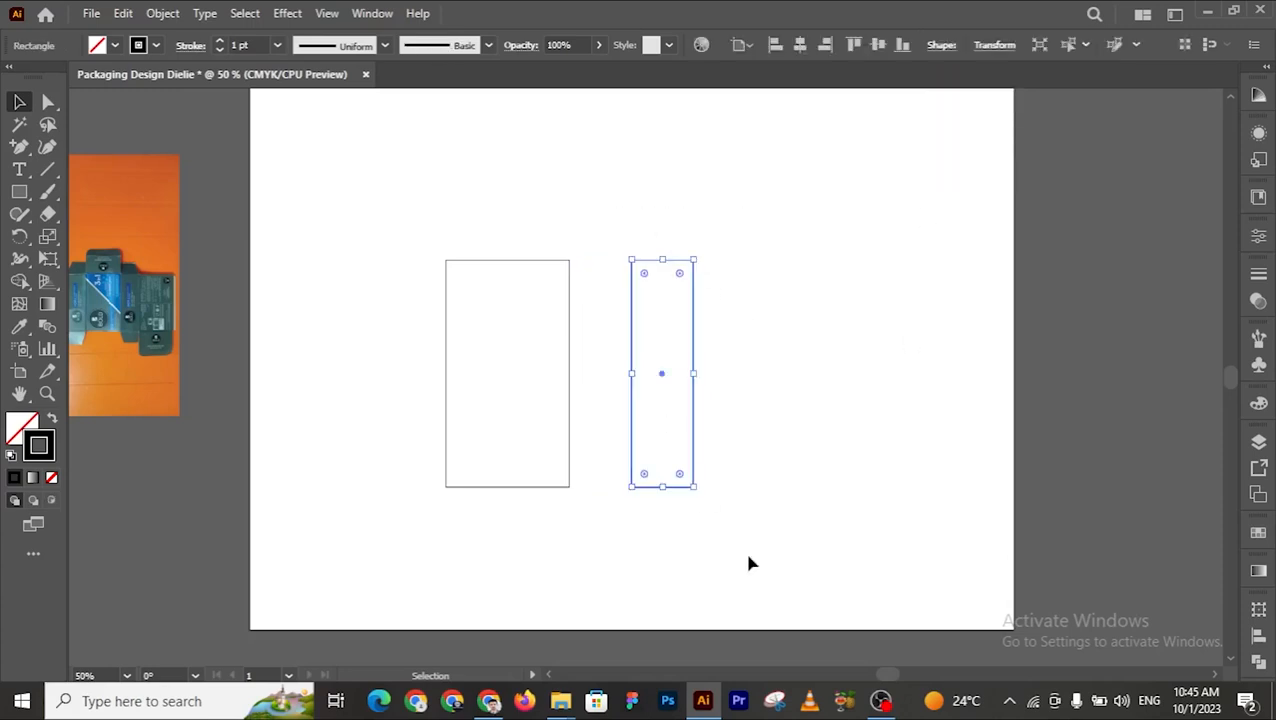
pyautogui.hotkey('ctrl', 'z')
pyautogui.click(794, 468)
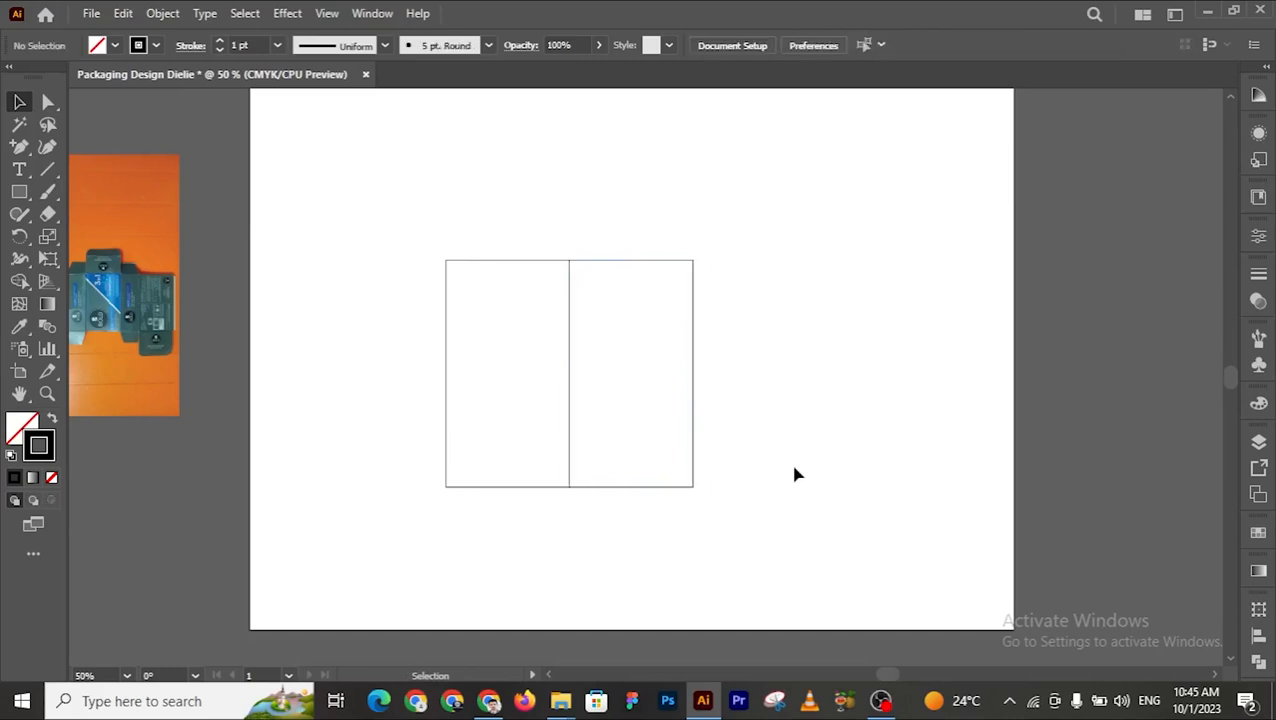
# Step: Set the copied panel's width to 3 cm with the middle-left reference point, keeping it against the front panel, and deselect it
pyautogui.moveTo(645, 212); pyautogui.dragTo(738, 555)
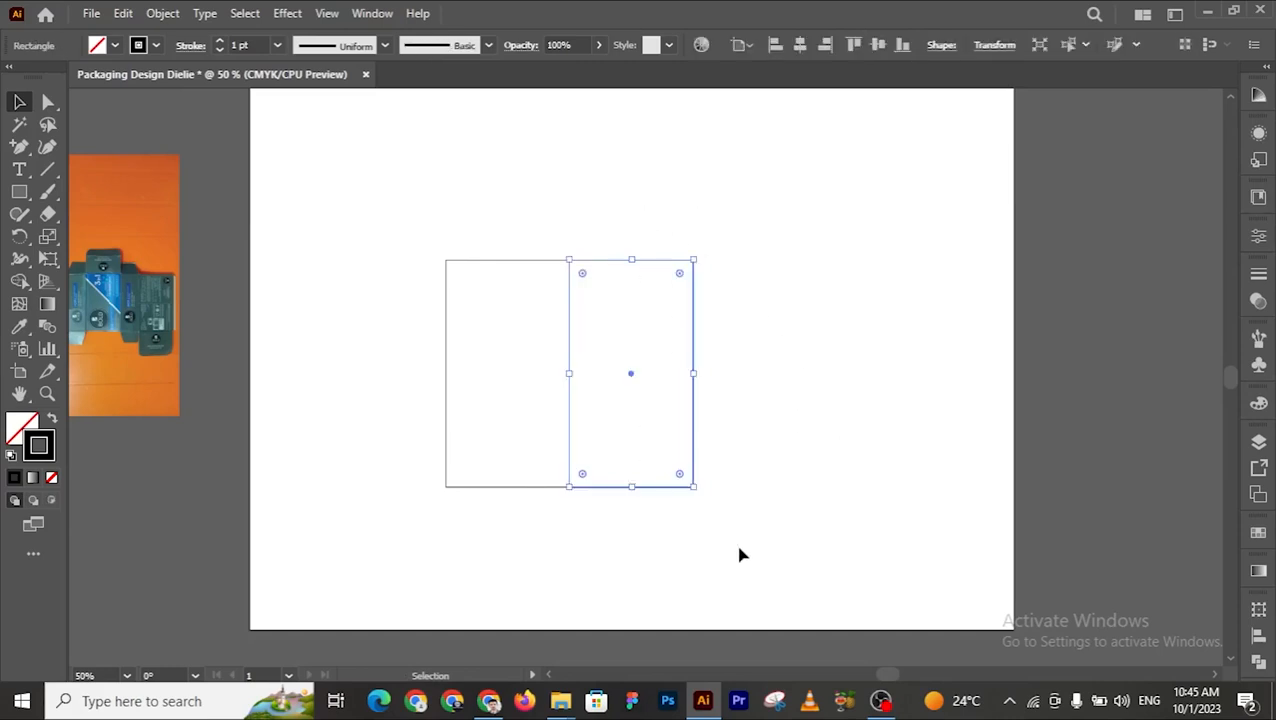
pyautogui.click(986, 48)
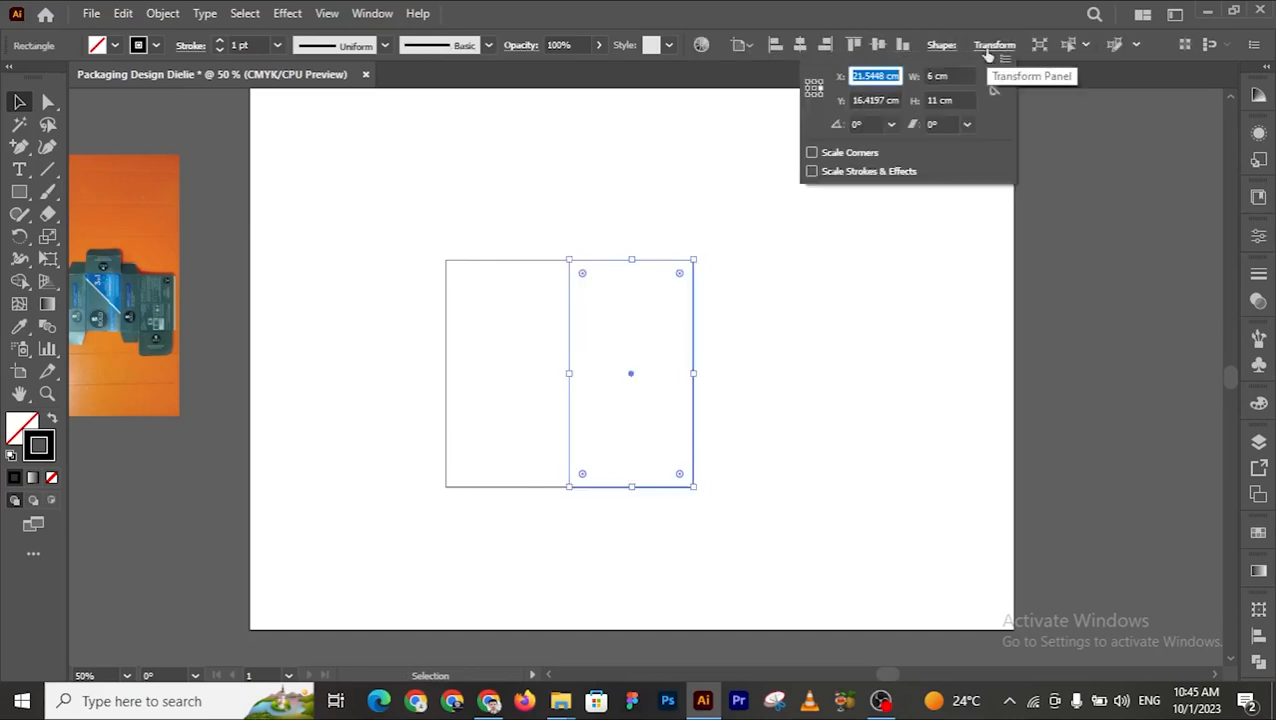
pyautogui.click(808, 88)
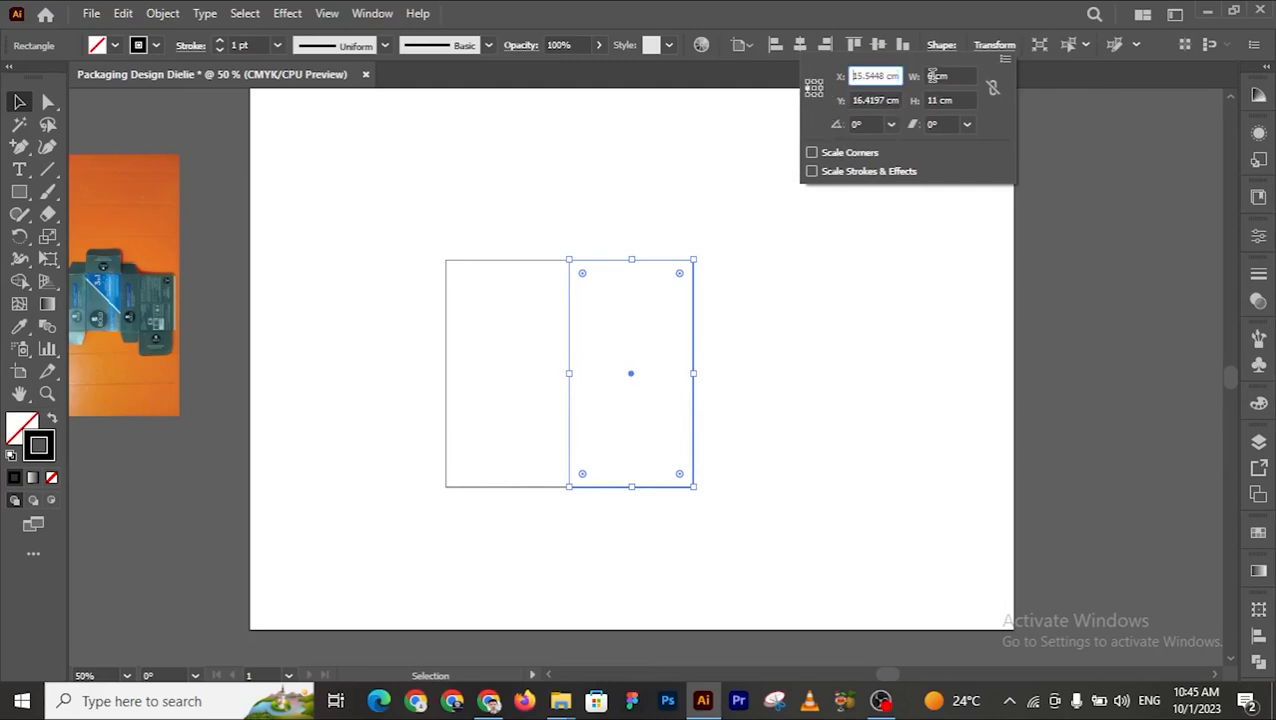
pyautogui.click(939, 76)
pyautogui.press('BackSpace')
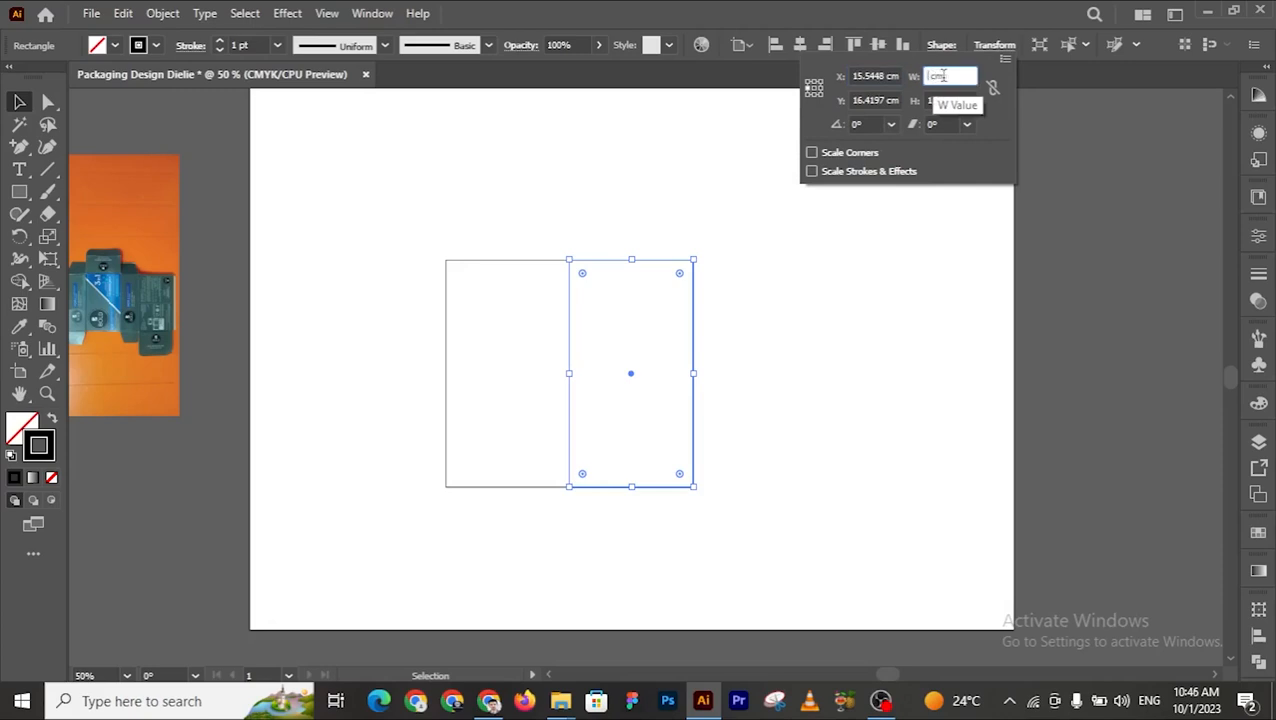
pyautogui.write('3')
pyautogui.press('Return')
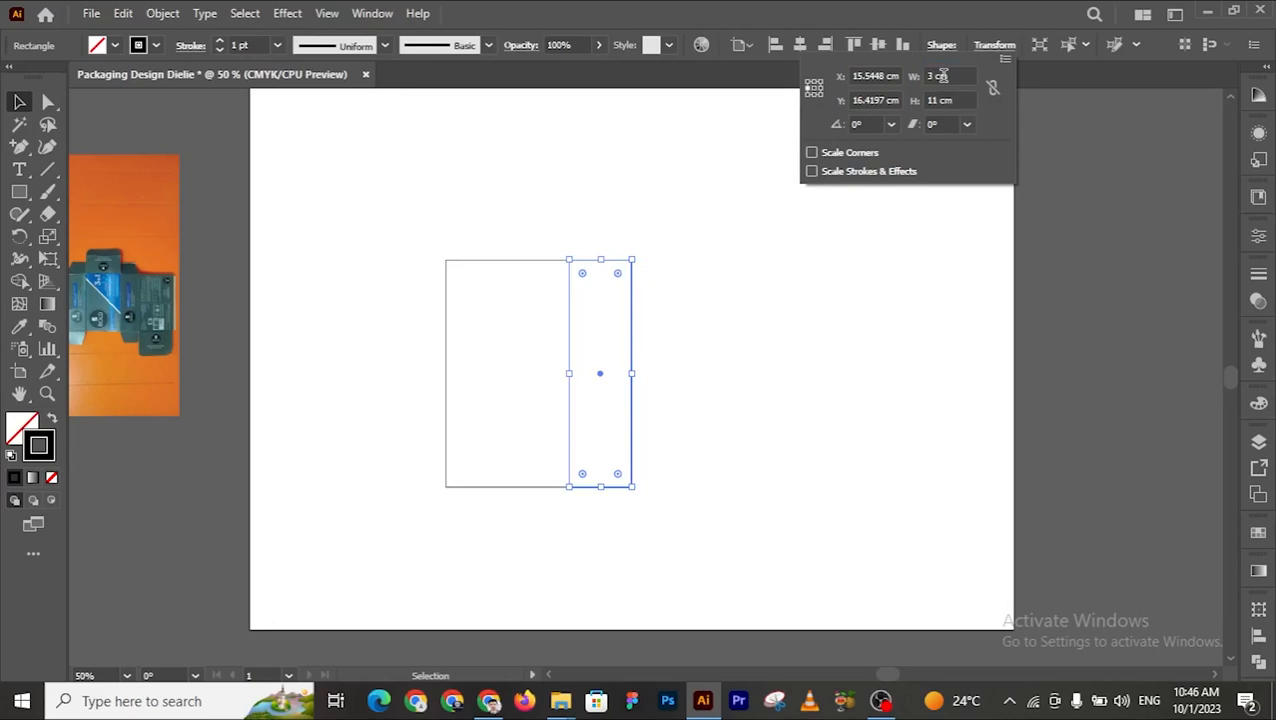
pyautogui.click(854, 256)
pyautogui.click(854, 256)
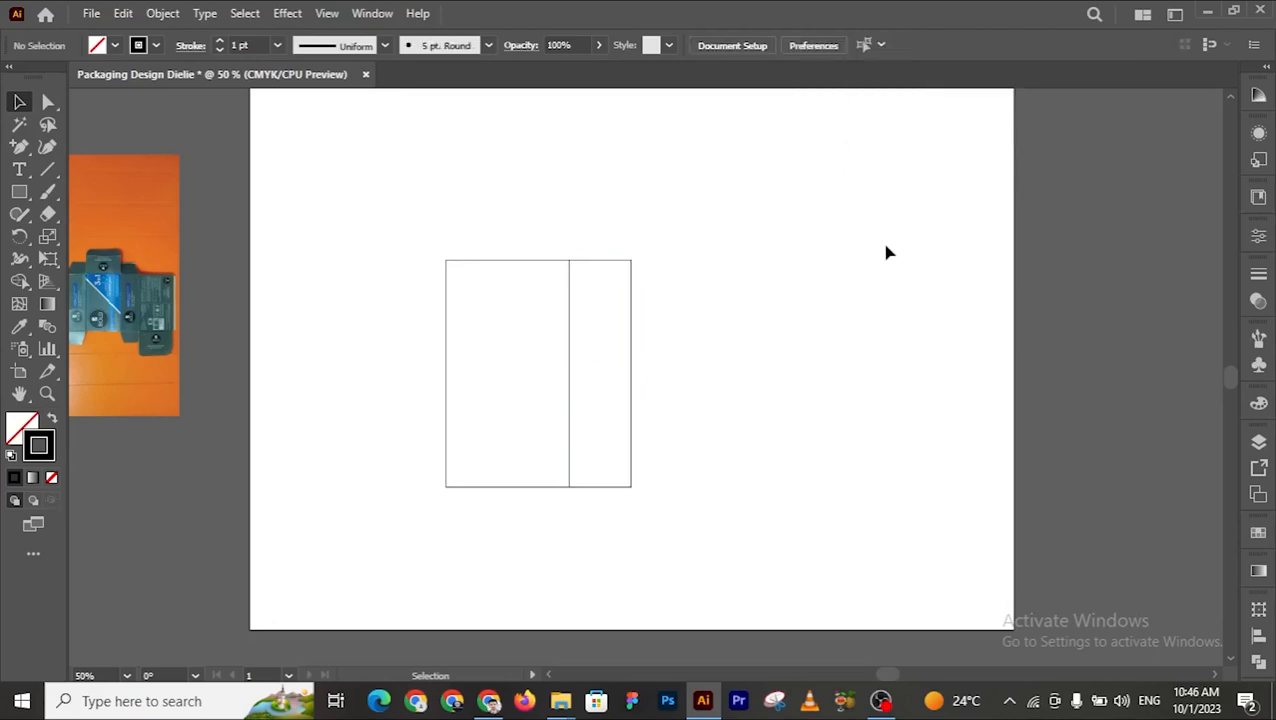
# Step: Examine the order of the front, side and back panels in the printed unfolded-box photo
pyautogui.press('z')
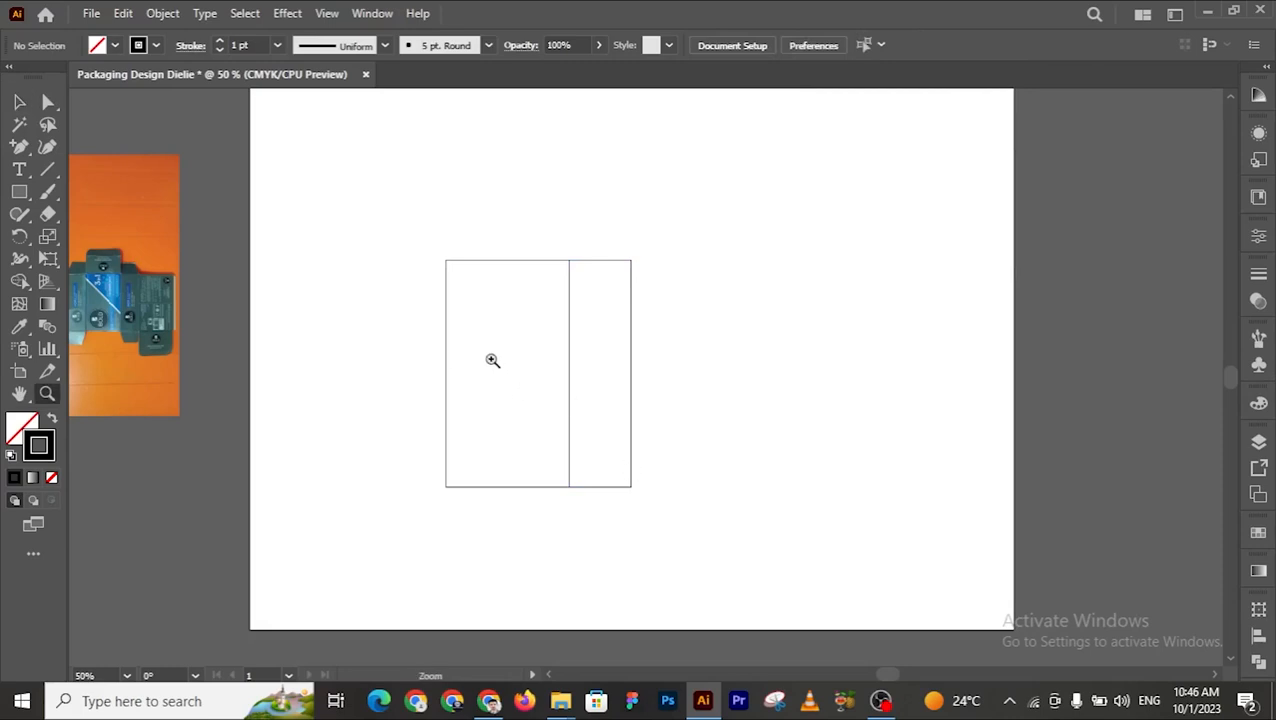
pyautogui.click(296, 290)
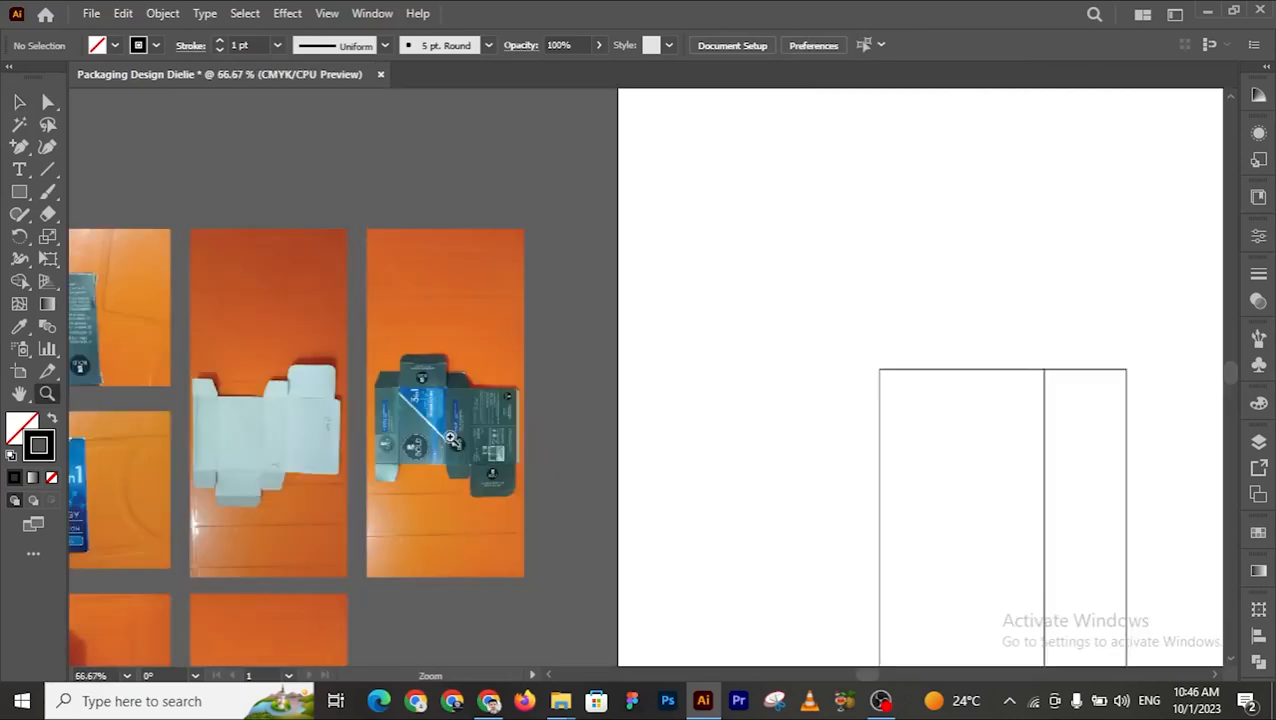
pyautogui.click(466, 431)
pyautogui.click(592, 382)
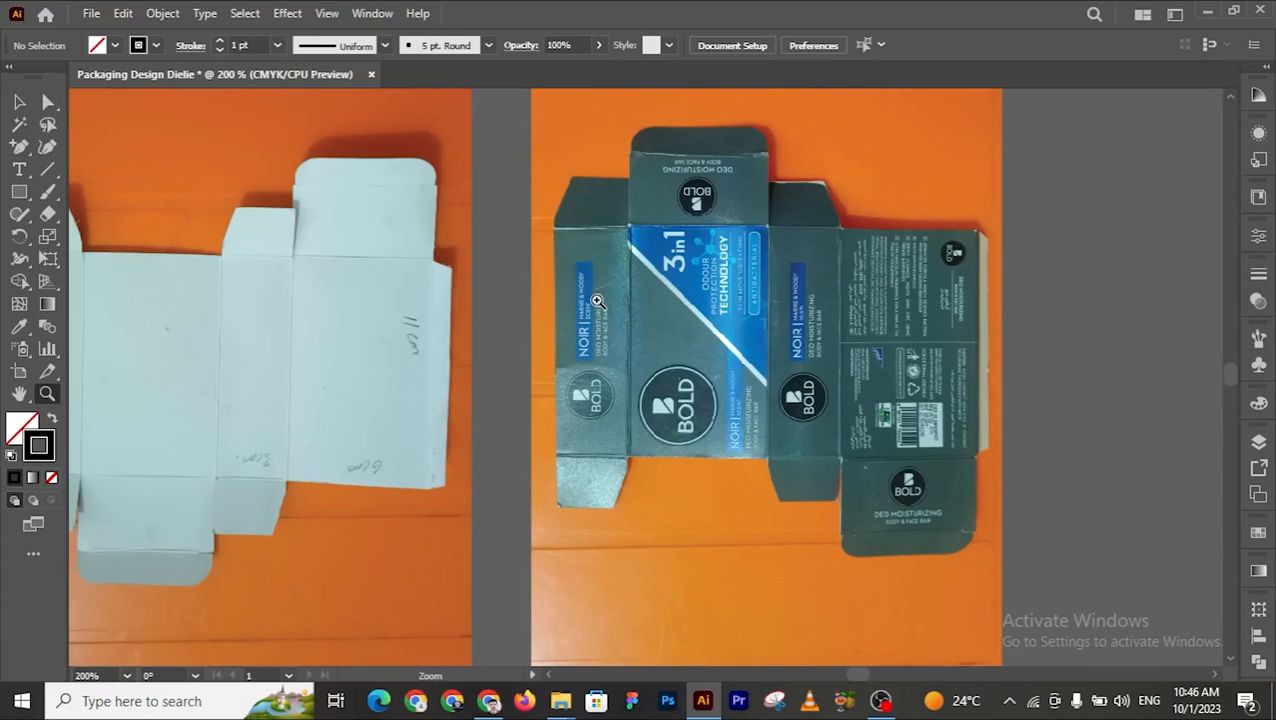
pyautogui.click(753, 355)
pyautogui.click(753, 355)
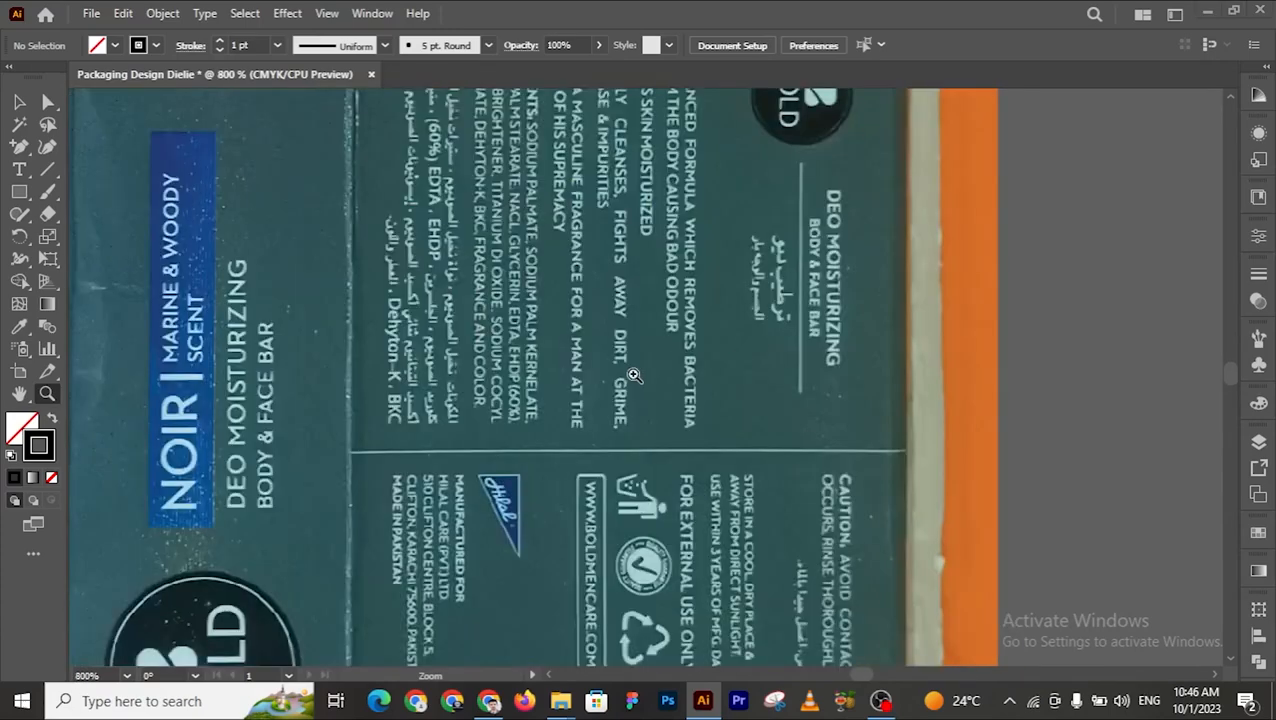
pyautogui.press('super')
pyautogui.press('super')
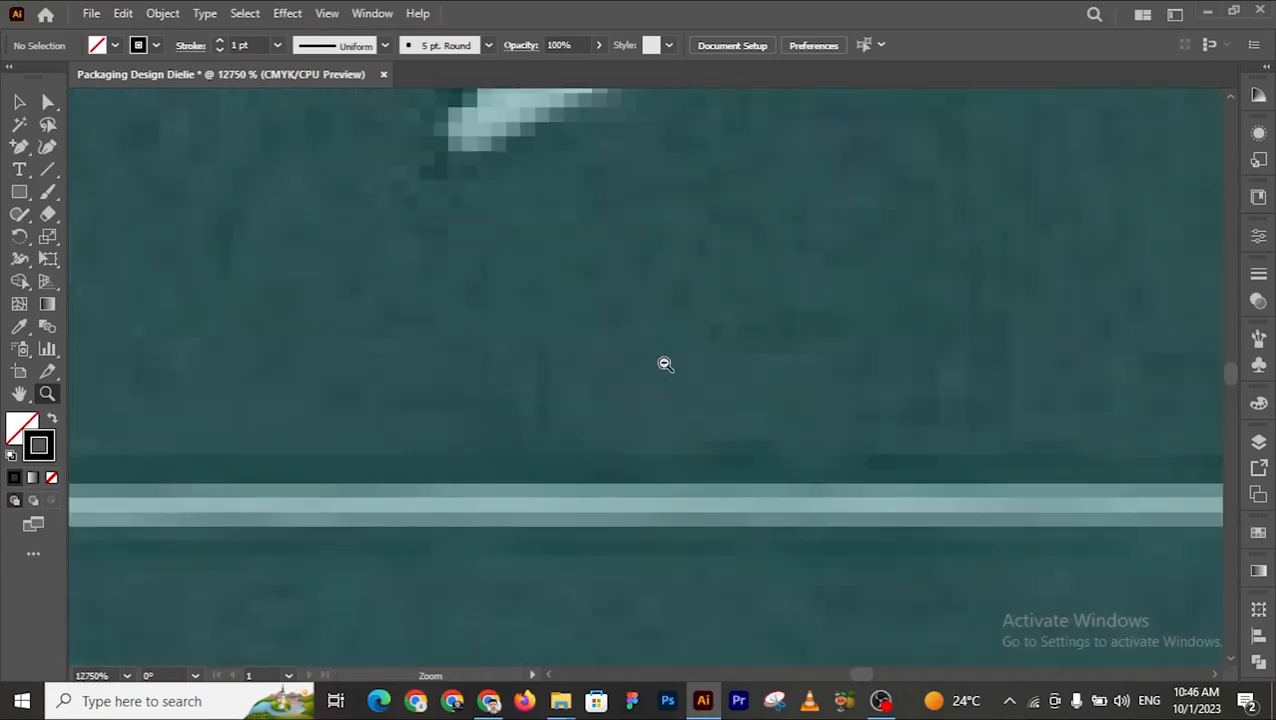
pyautogui.keyDown('alt'); pyautogui.click(665, 364); pyautogui.keyUp('alt')
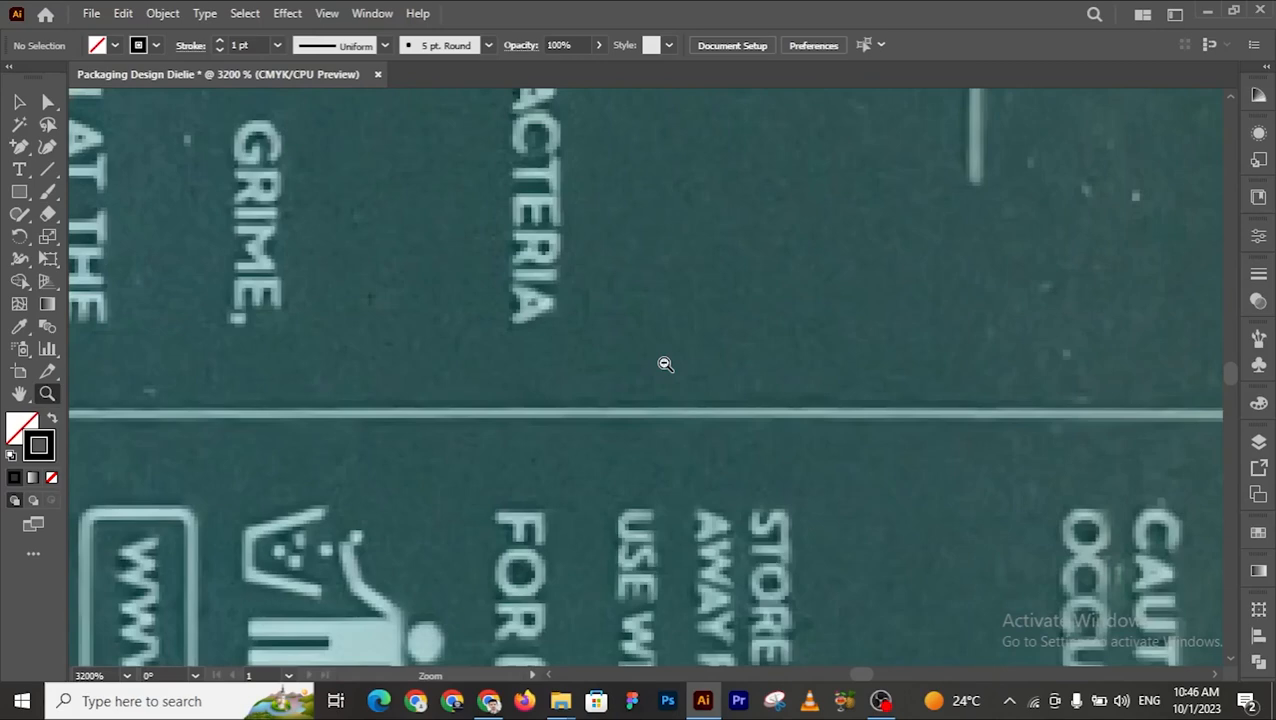
pyautogui.keyDown('alt'); pyautogui.click(665, 364); pyautogui.keyUp('alt')
pyautogui.keyDown('alt'); pyautogui.click(665, 364); pyautogui.keyUp('alt')
pyautogui.keyDown('alt'); pyautogui.click(665, 364); pyautogui.keyUp('alt')
pyautogui.keyDown('alt'); pyautogui.click(665, 364); pyautogui.keyUp('alt')
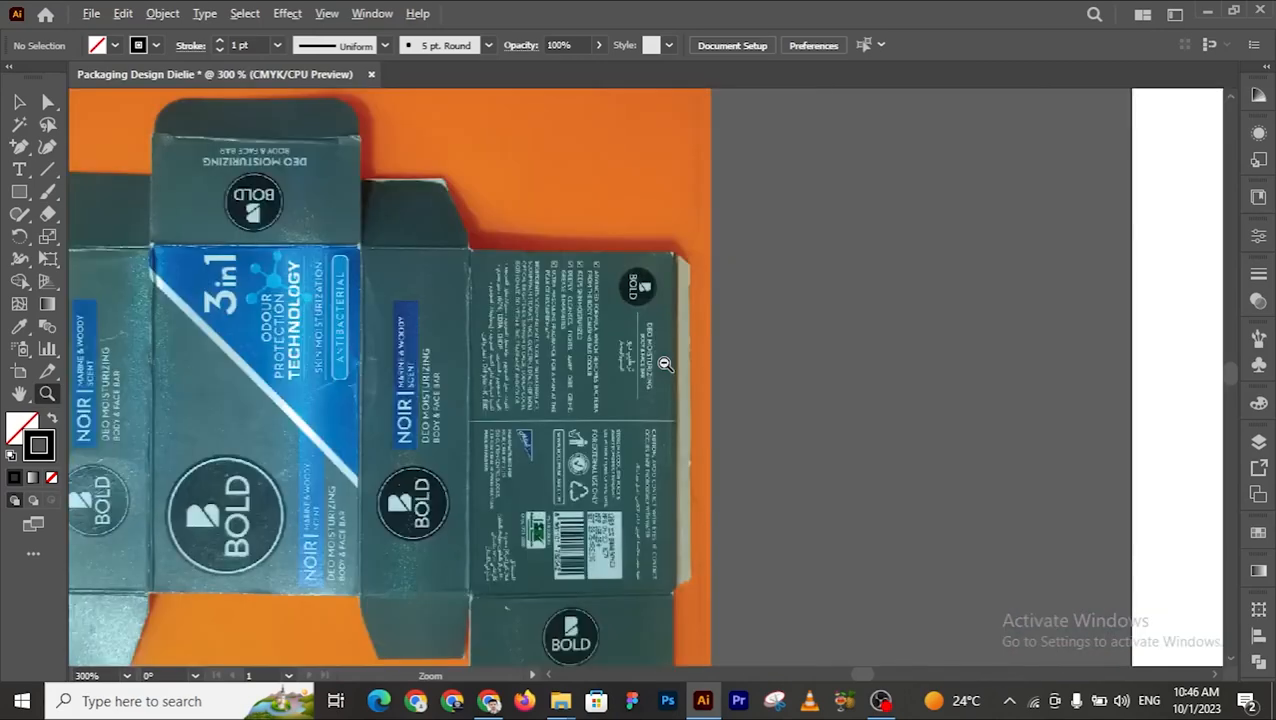
pyautogui.keyDown('alt'); pyautogui.click(665, 364); pyautogui.keyUp('alt')
pyautogui.keyDown('alt'); pyautogui.click(665, 364); pyautogui.keyUp('alt')
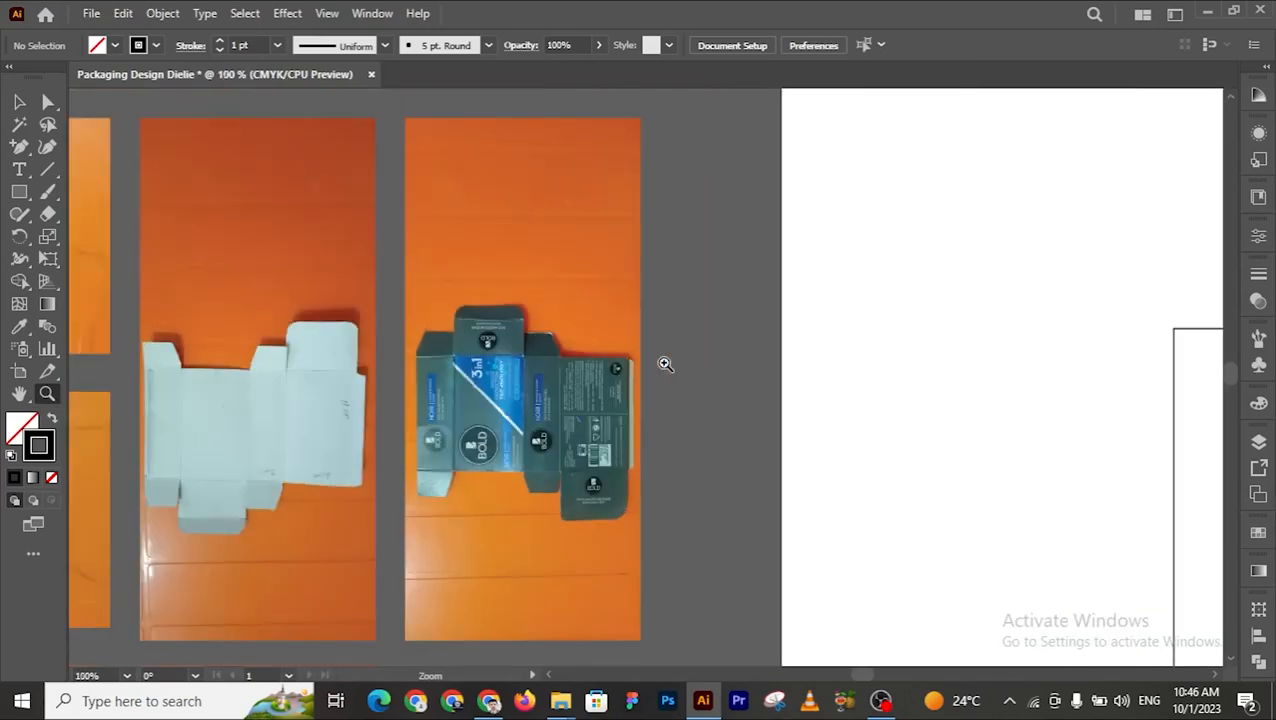
# Step: Duplicate the 3 cm side panel onto the front panel's free left edge, aligned in height, and deselect it
pyautogui.moveTo(877, 441); pyautogui.dragTo(616, 278)
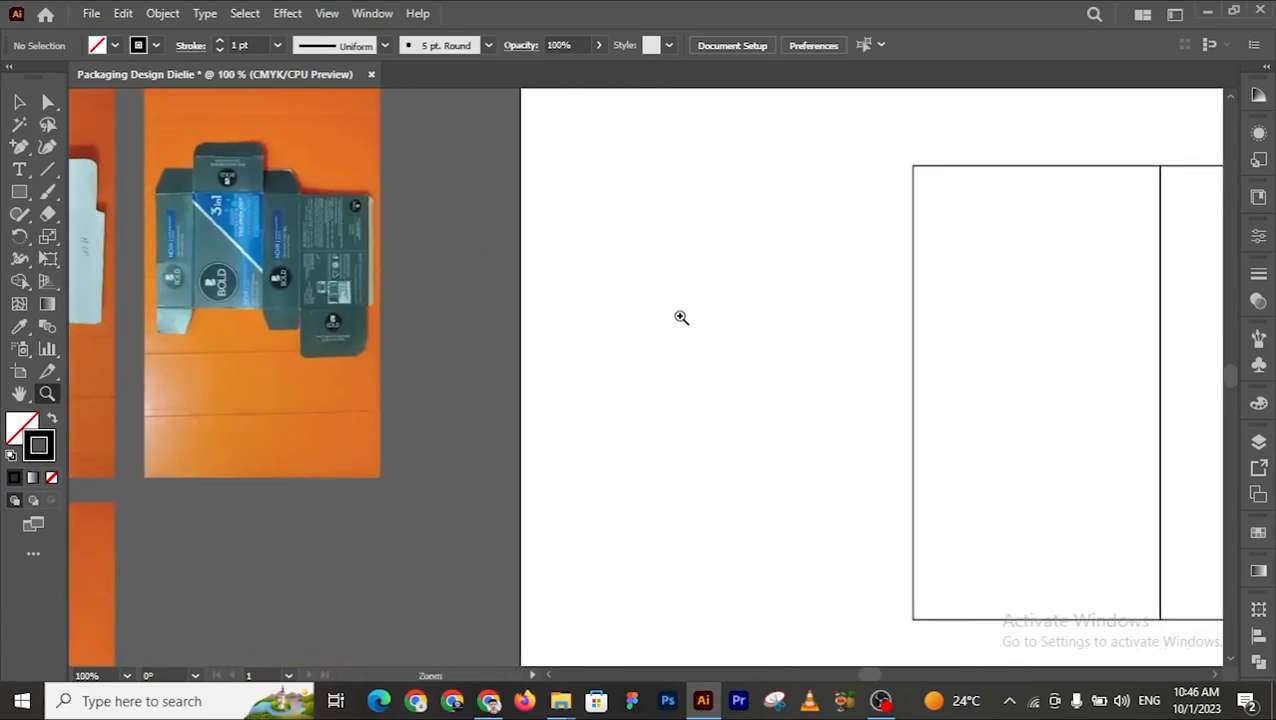
pyautogui.keyDown('alt'); pyautogui.click(772, 356); pyautogui.keyUp('alt')
pyautogui.moveTo(783, 407); pyautogui.dragTo(812, 344)
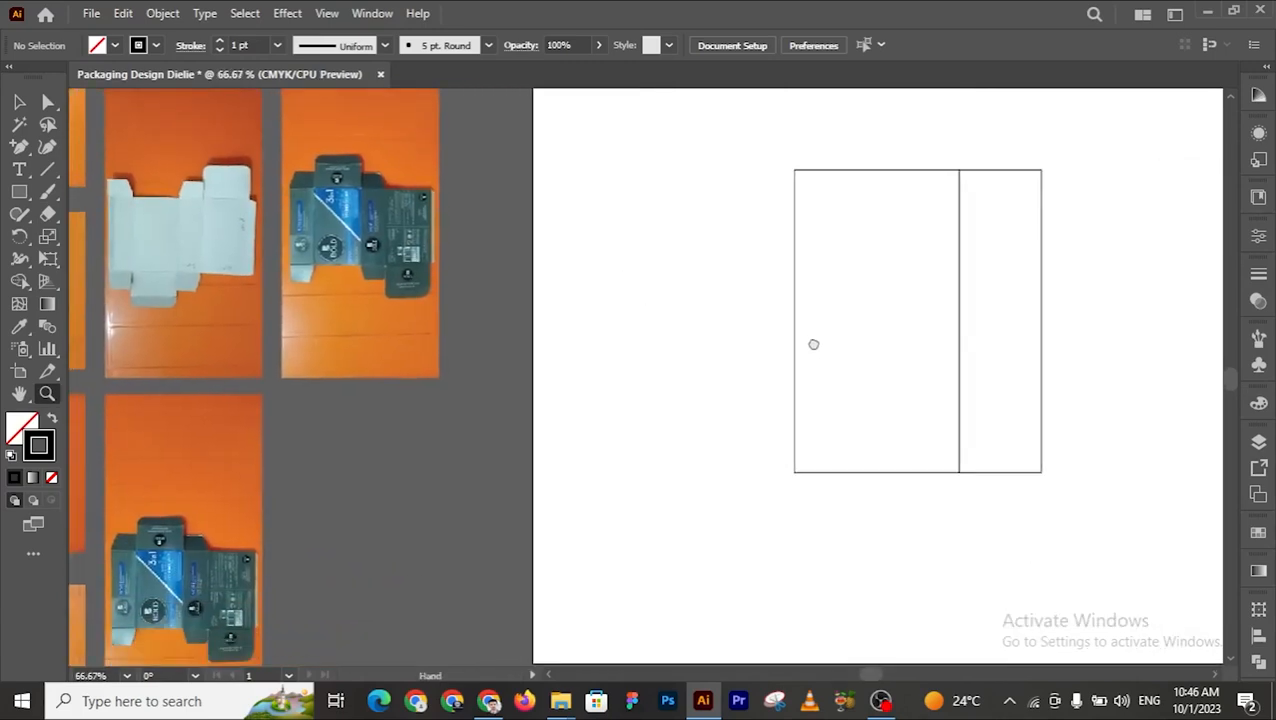
pyautogui.press('v')
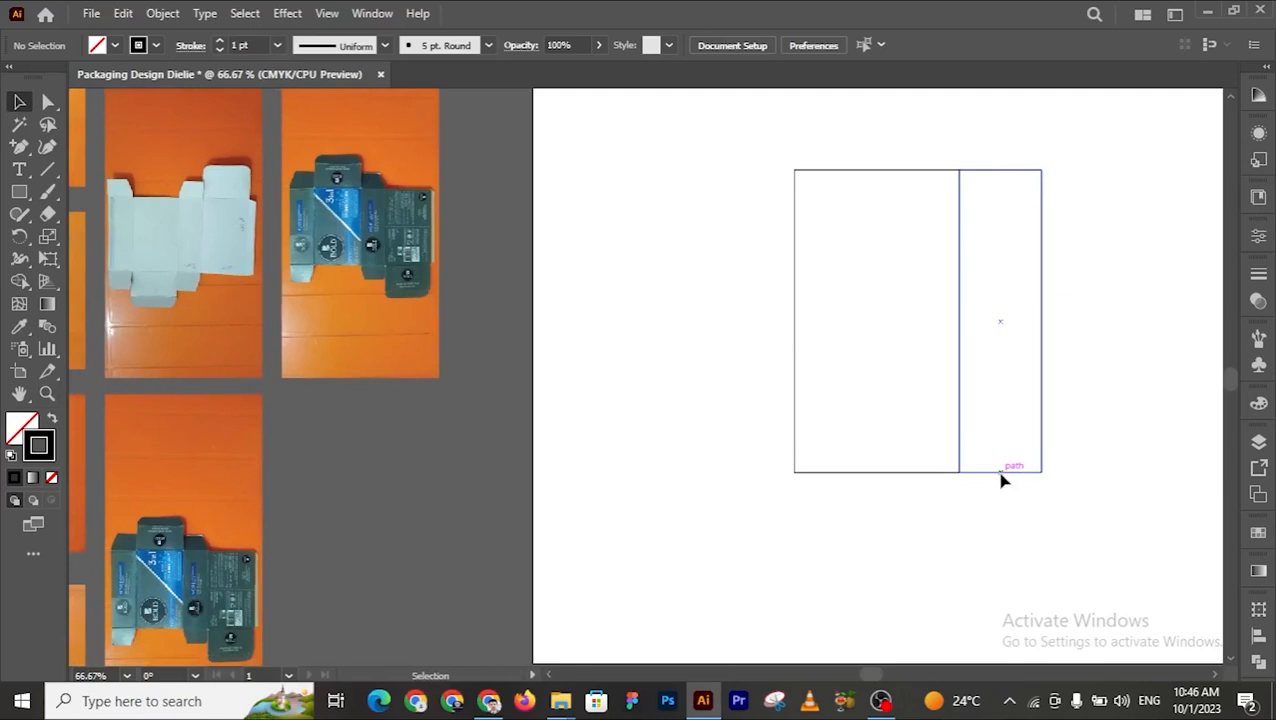
pyautogui.moveTo(999, 480); pyautogui.dragTo(757, 492)
pyautogui.click(802, 541)
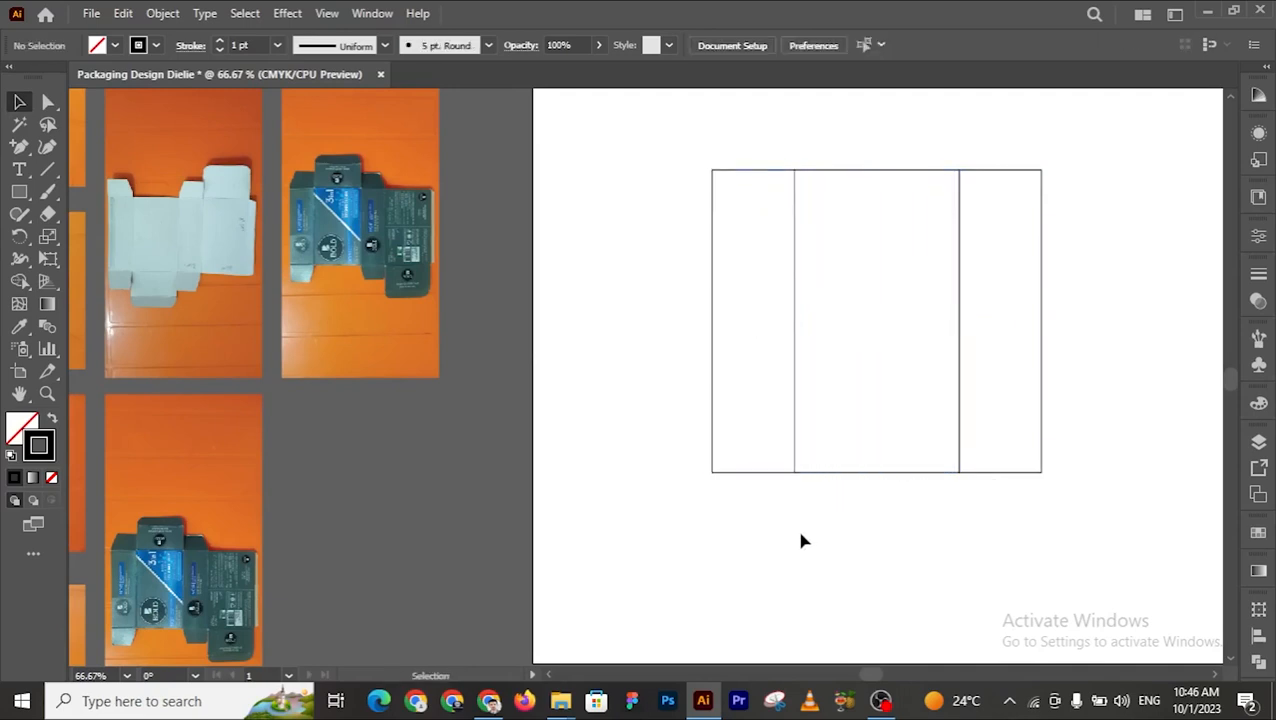
# Step: Compare the blank and printed unfolded-box photos to check which panel follows the two side panels
pyautogui.press('z')
pyautogui.click(837, 413)
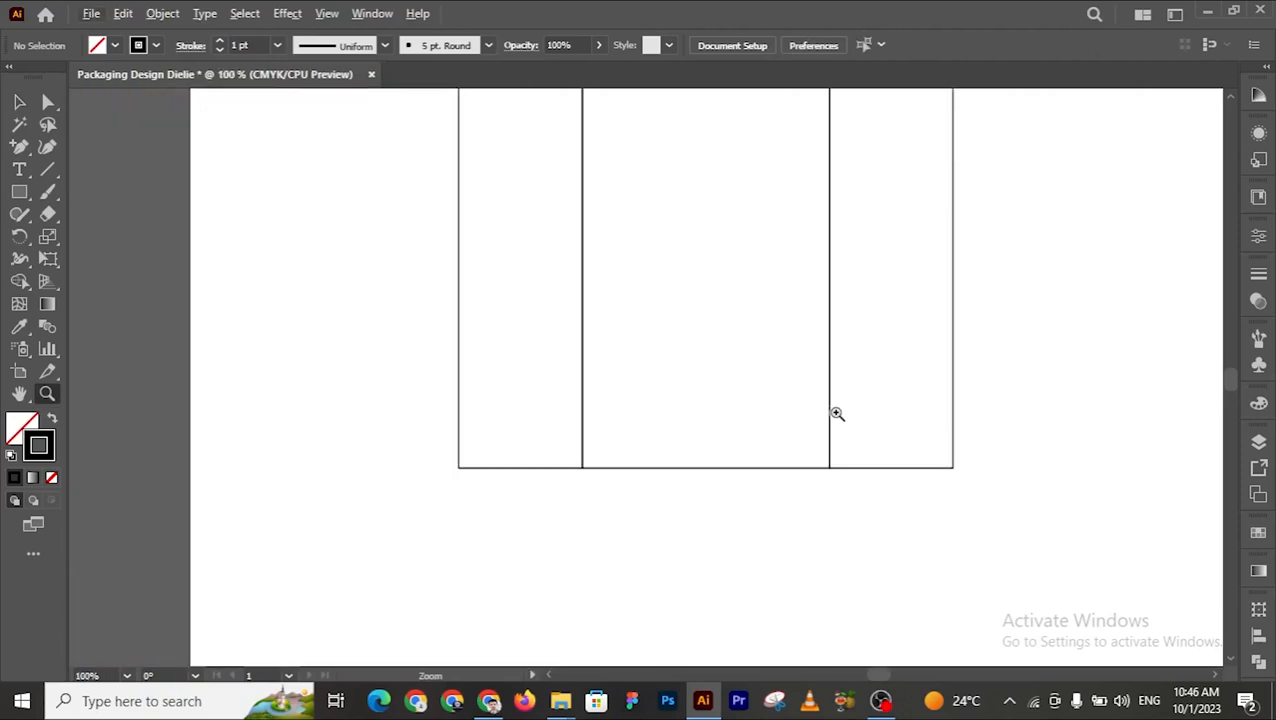
pyautogui.keyDown('alt'); pyautogui.click(759, 353); pyautogui.keyUp('alt')
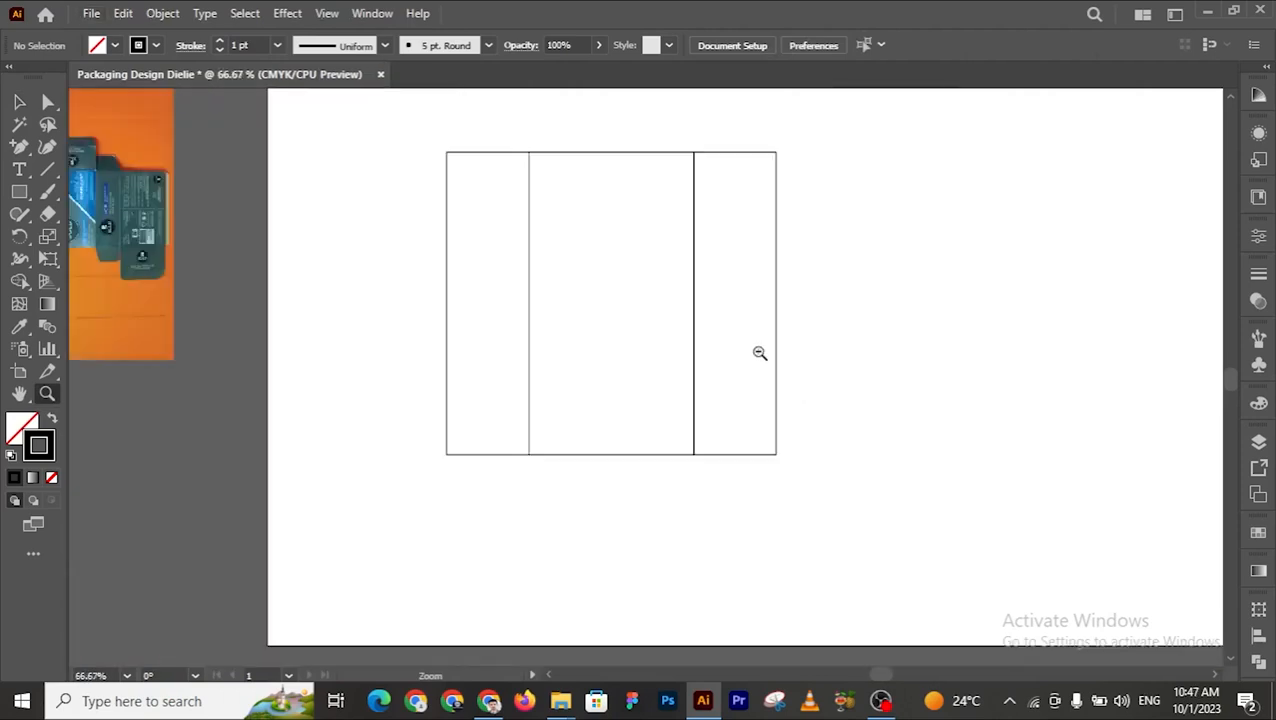
pyautogui.keyDown('alt'); pyautogui.click(759, 353); pyautogui.keyUp('alt')
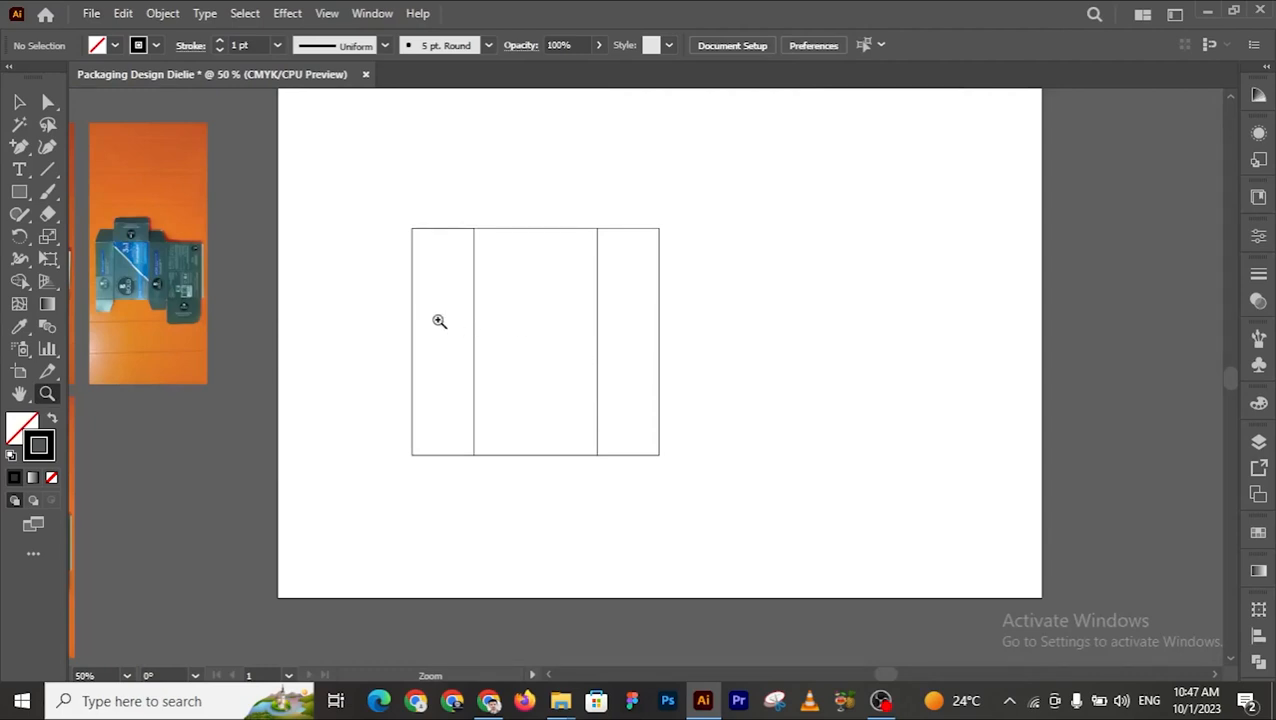
pyautogui.click(280, 307)
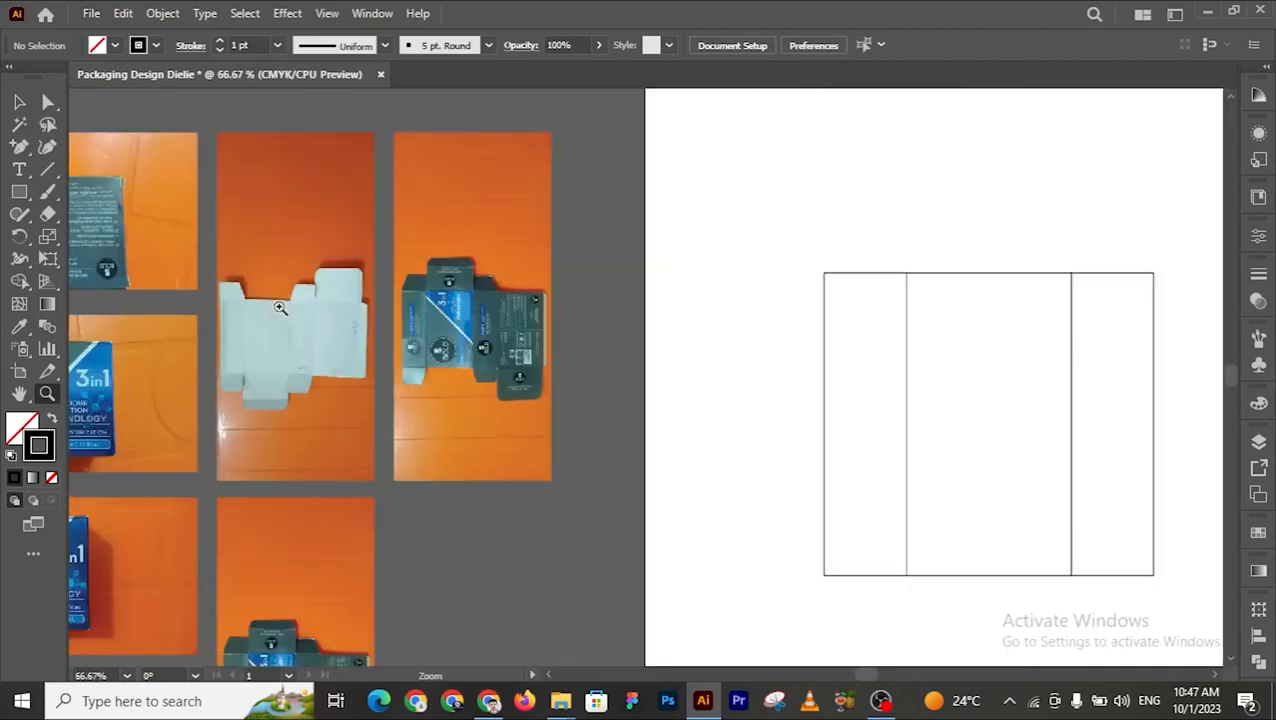
pyautogui.click(281, 310)
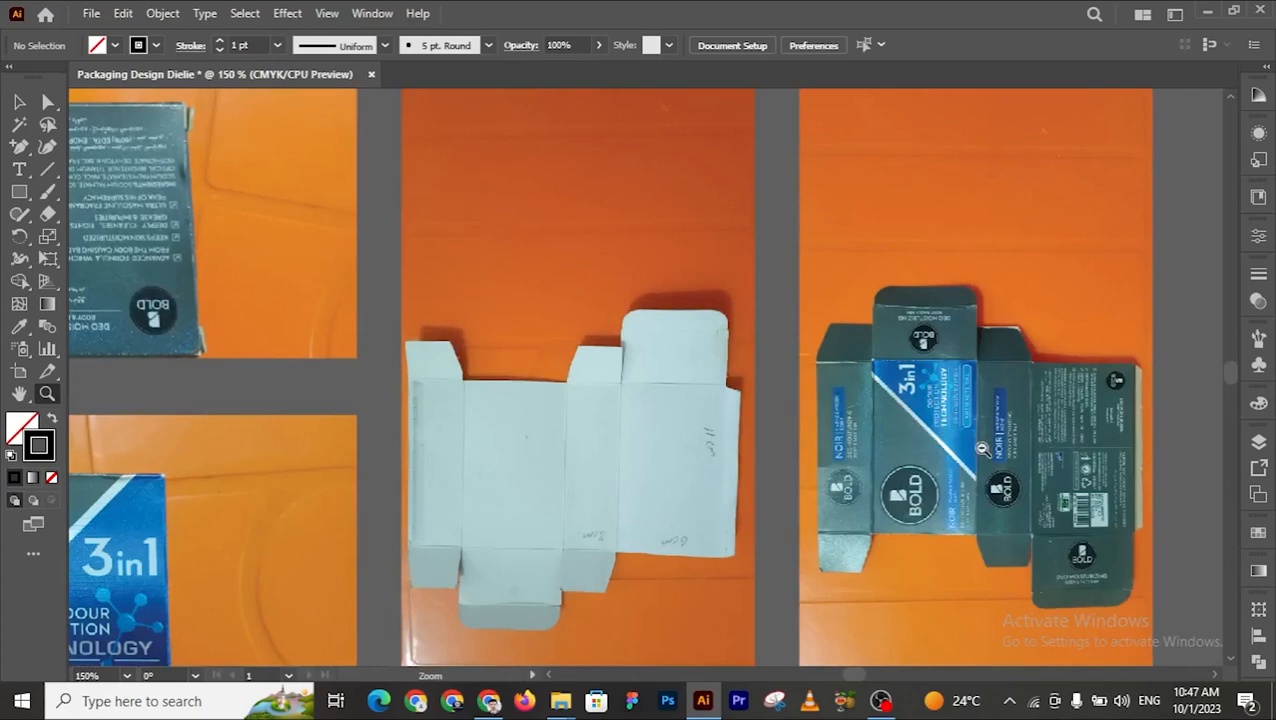
pyautogui.keyDown('alt'); pyautogui.click(982, 449); pyautogui.keyUp('alt')
pyautogui.keyDown('alt'); pyautogui.click(982, 449); pyautogui.keyUp('alt')
pyautogui.keyDown('alt'); pyautogui.click(982, 449); pyautogui.keyUp('alt')
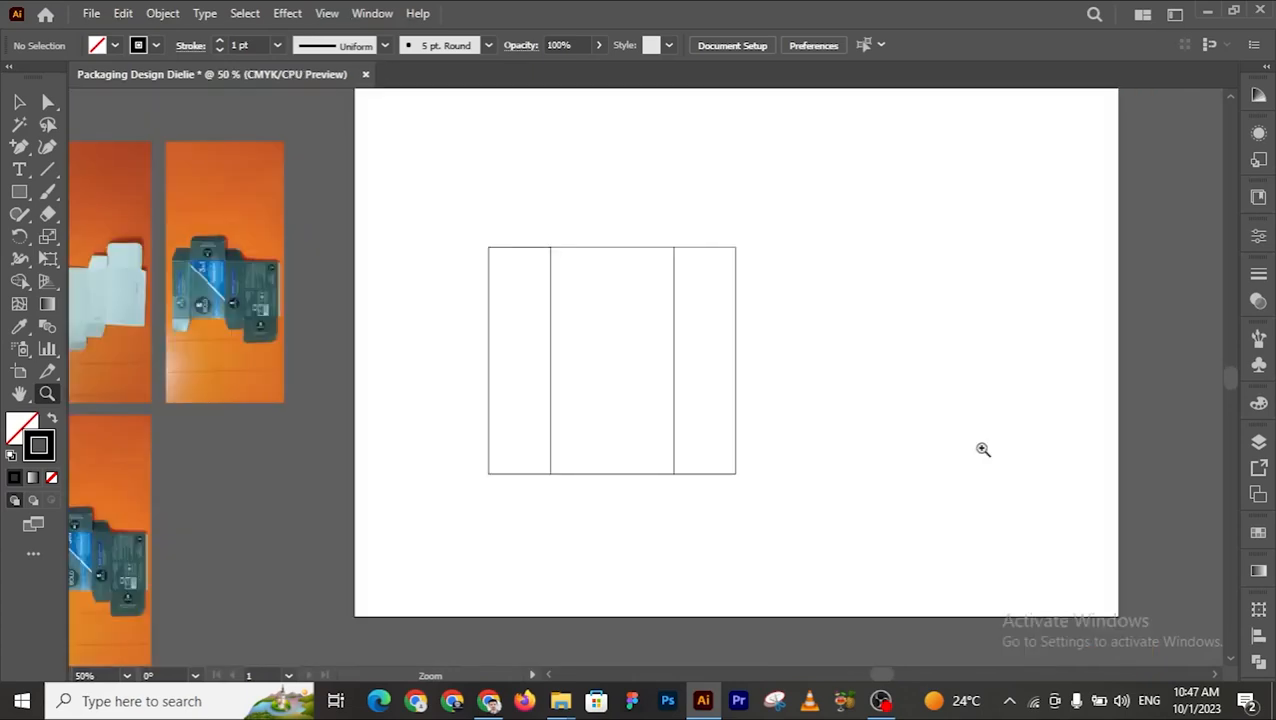
# Step: Duplicate the front panel 9 cm to the right as the back panel, flush against the right side panel, and deselect it
pyautogui.click(18, 103)
pyautogui.click(619, 248)
pyautogui.moveTo(619, 250); pyautogui.dragTo(805, 255)
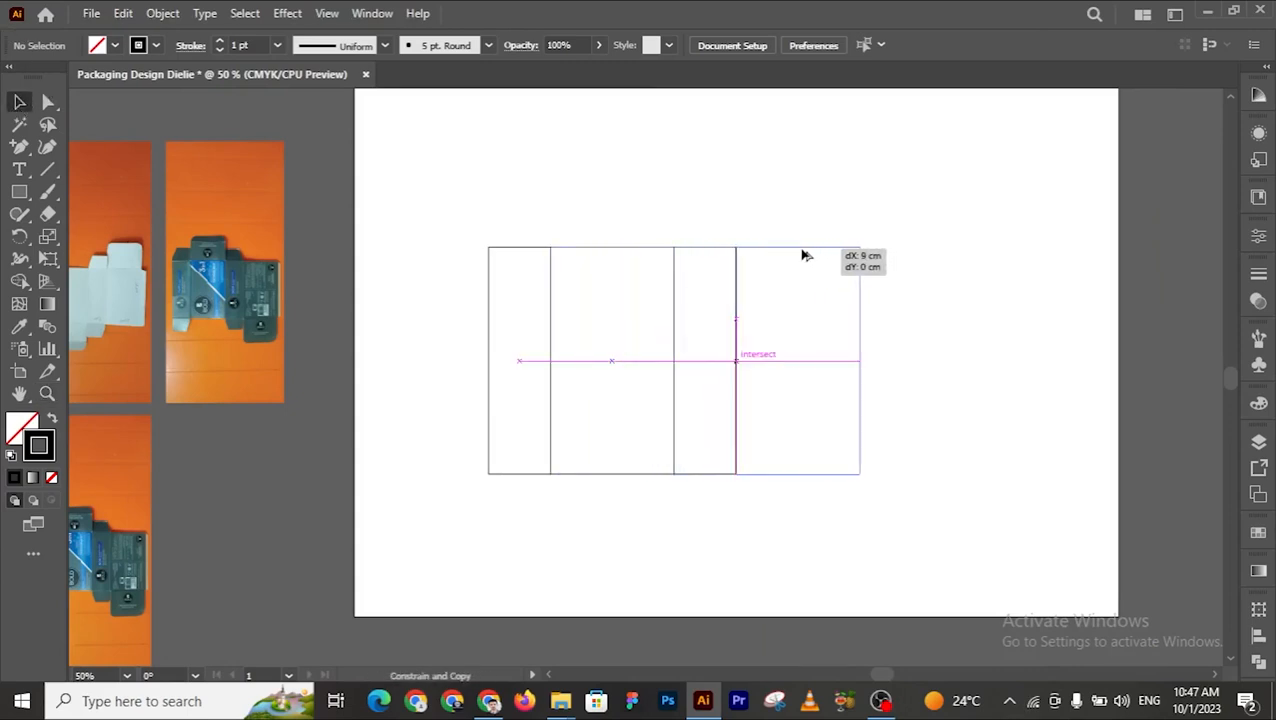
pyautogui.moveTo(921, 260); pyautogui.dragTo(921, 260)
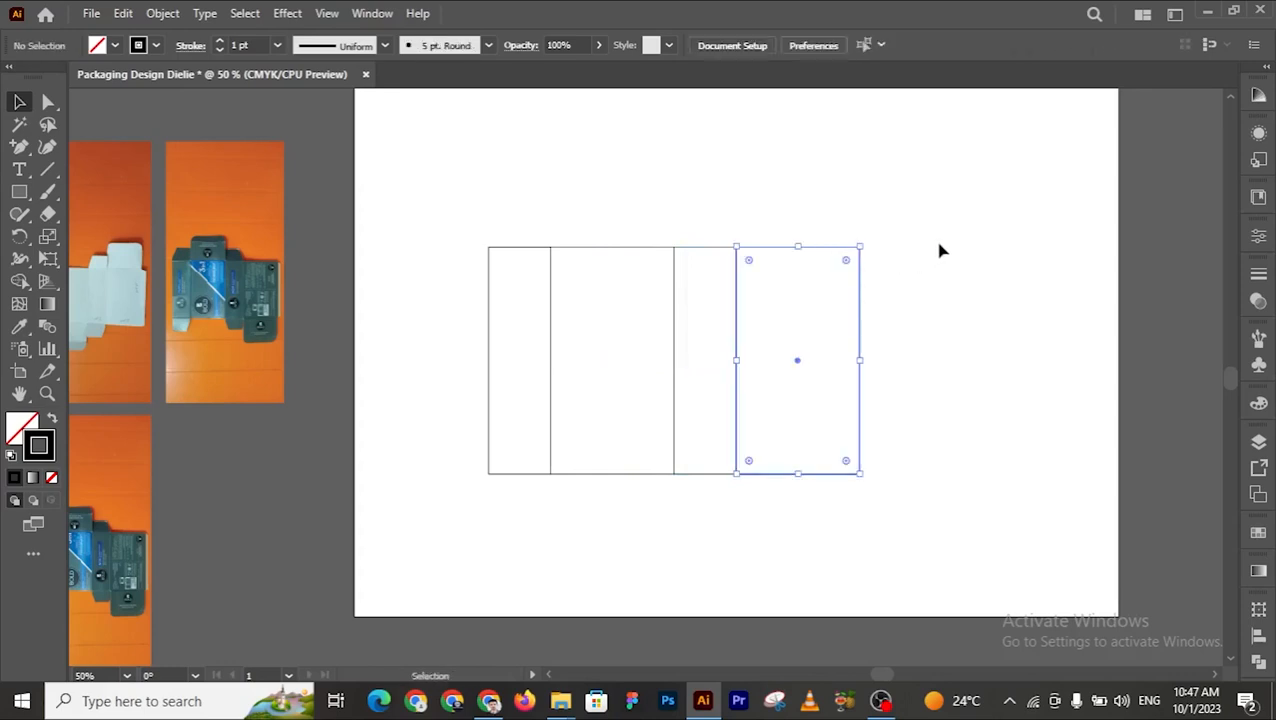
pyautogui.click(462, 177)
# Step: Move all four panels together 1.5 cm to the right on the artboard, and clear the selection
pyautogui.moveTo(449, 201); pyautogui.dragTo(900, 578)
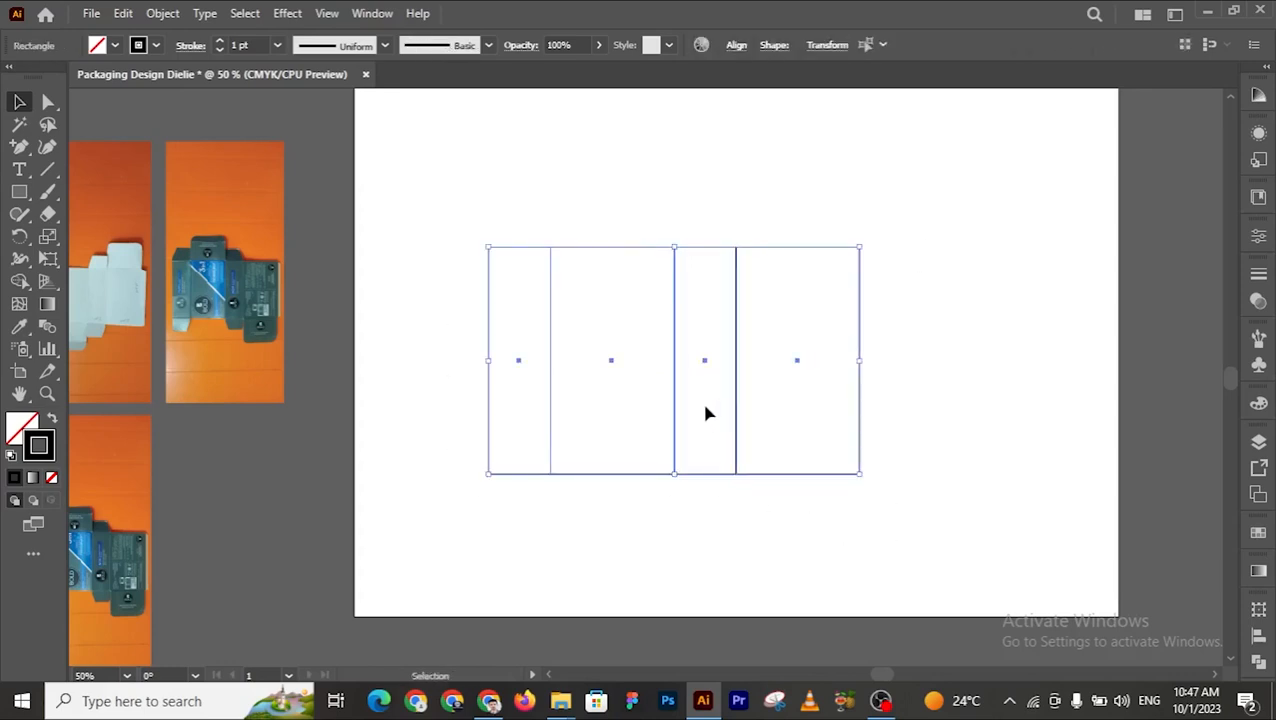
pyautogui.moveTo(675, 415); pyautogui.dragTo(709, 415)
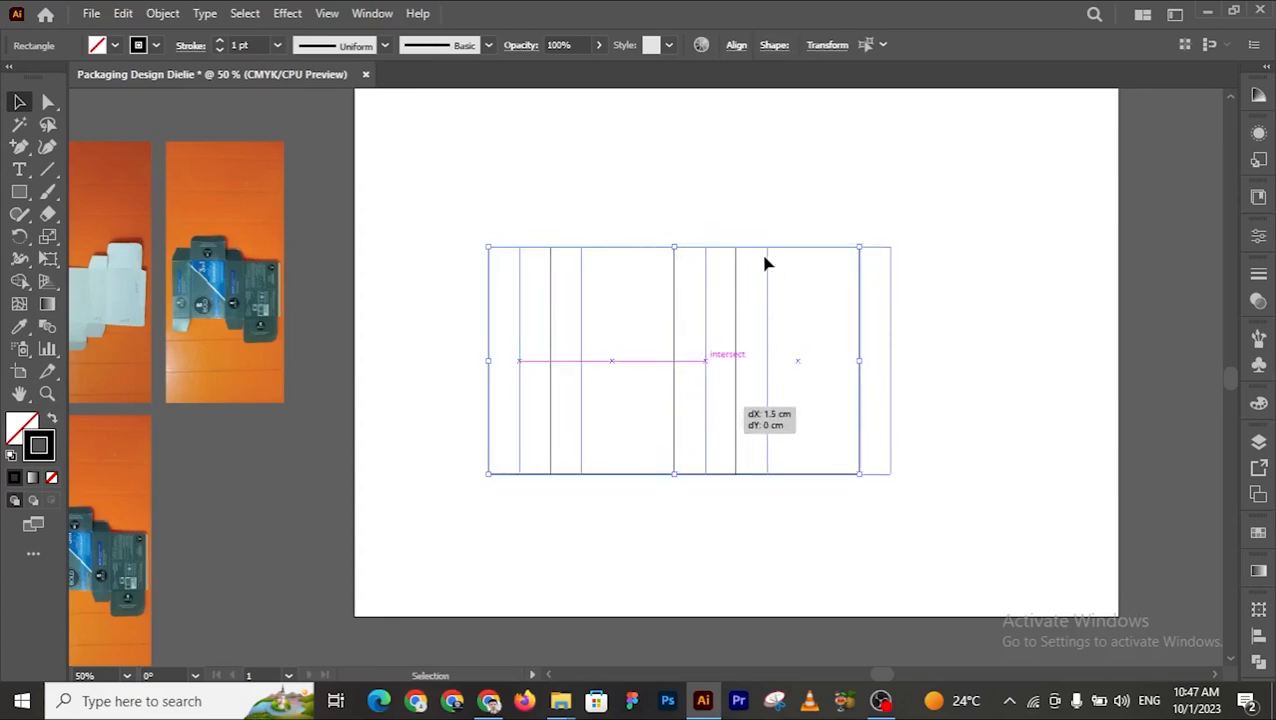
pyautogui.click(735, 203)
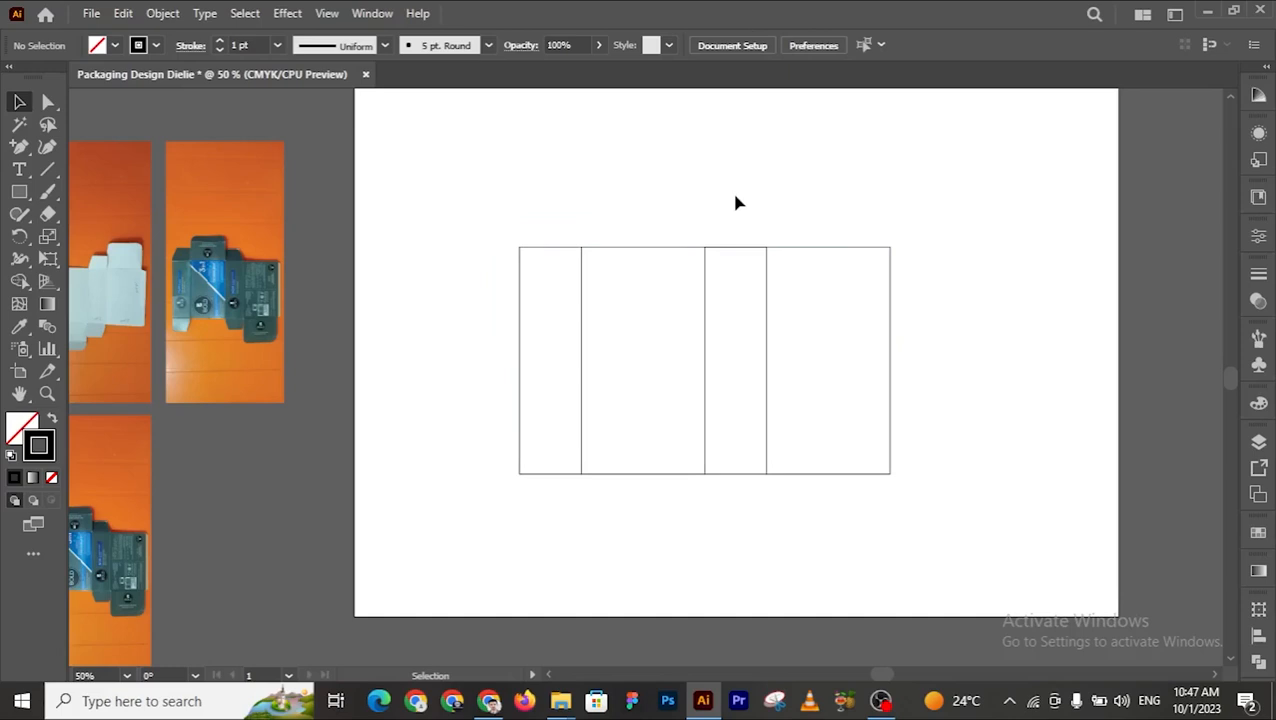
pyautogui.moveTo(477, 195); pyautogui.dragTo(952, 514)
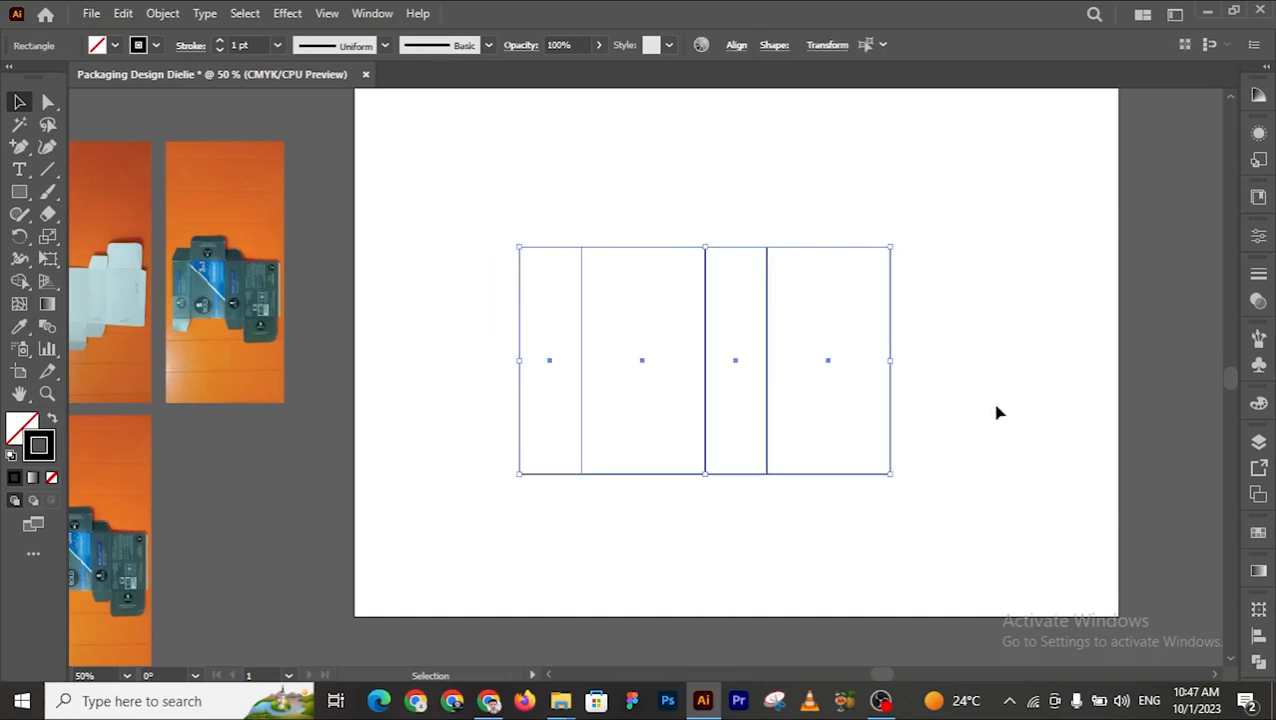
pyautogui.click(1009, 377)
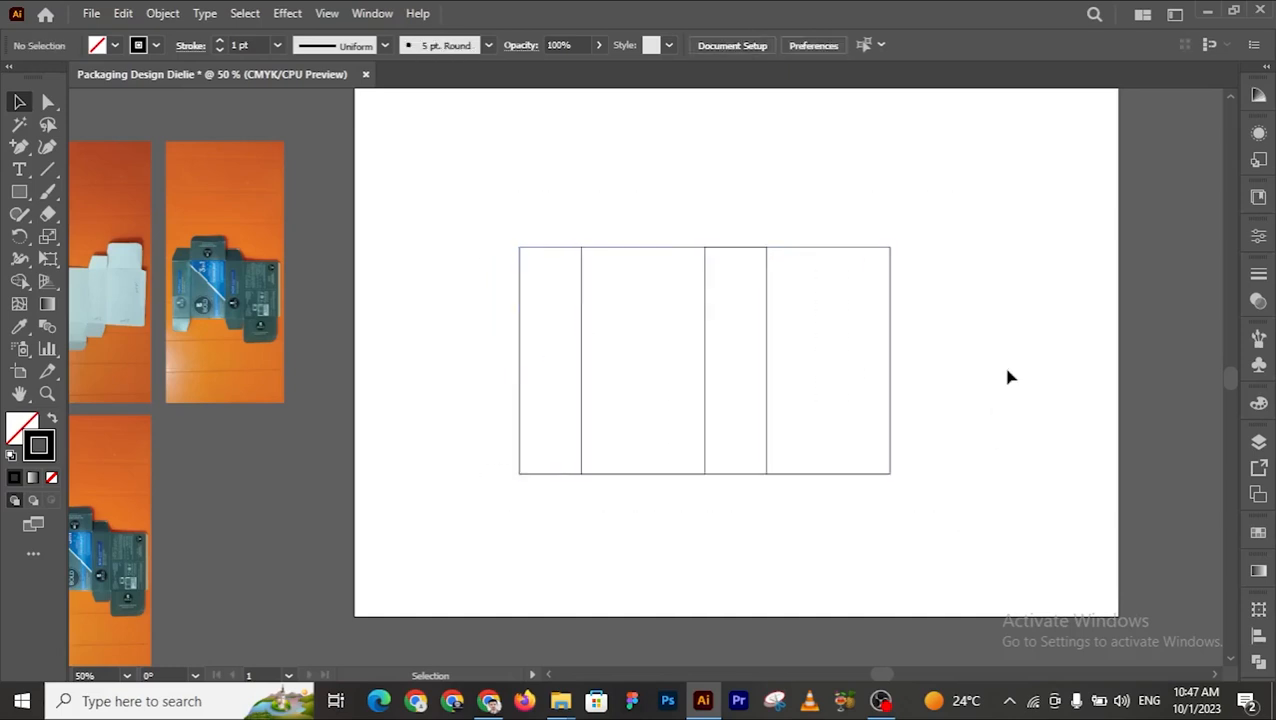
# Step: Examine the narrow glue flap along the back panel's outer edge in the printed unfolded-box photo
pyautogui.press('z')
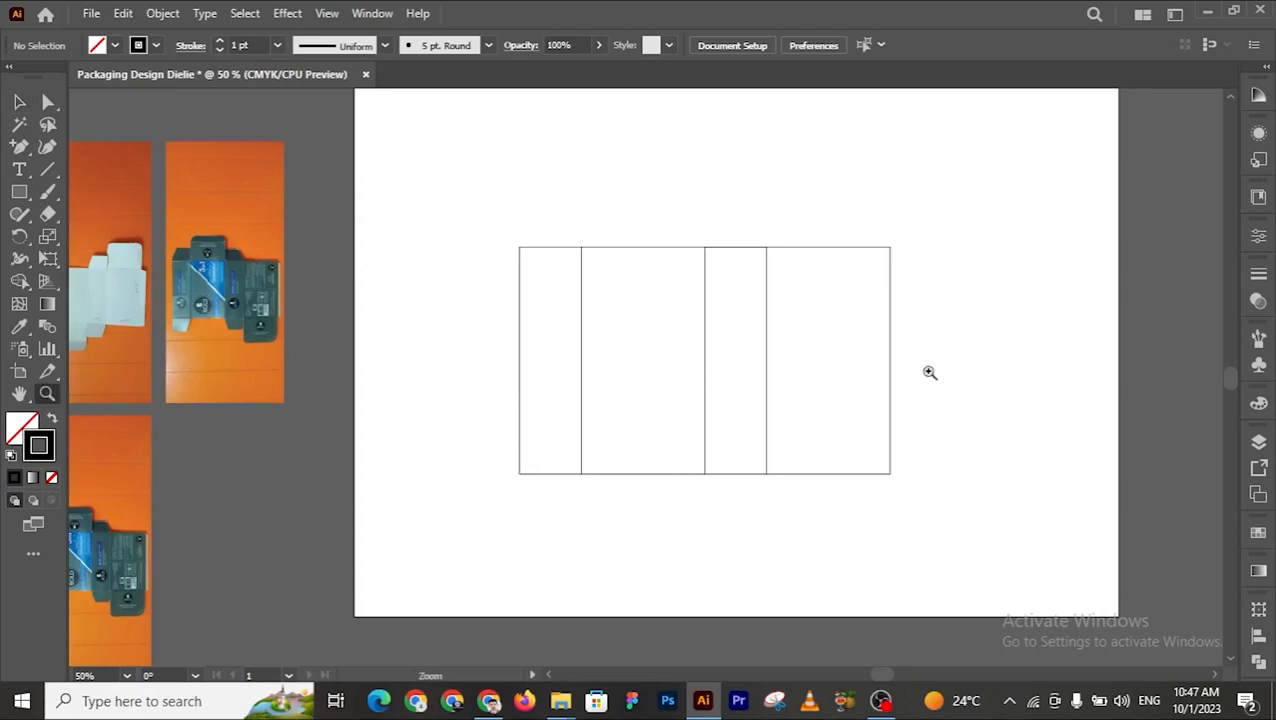
pyautogui.click(407, 318)
pyautogui.click(561, 350)
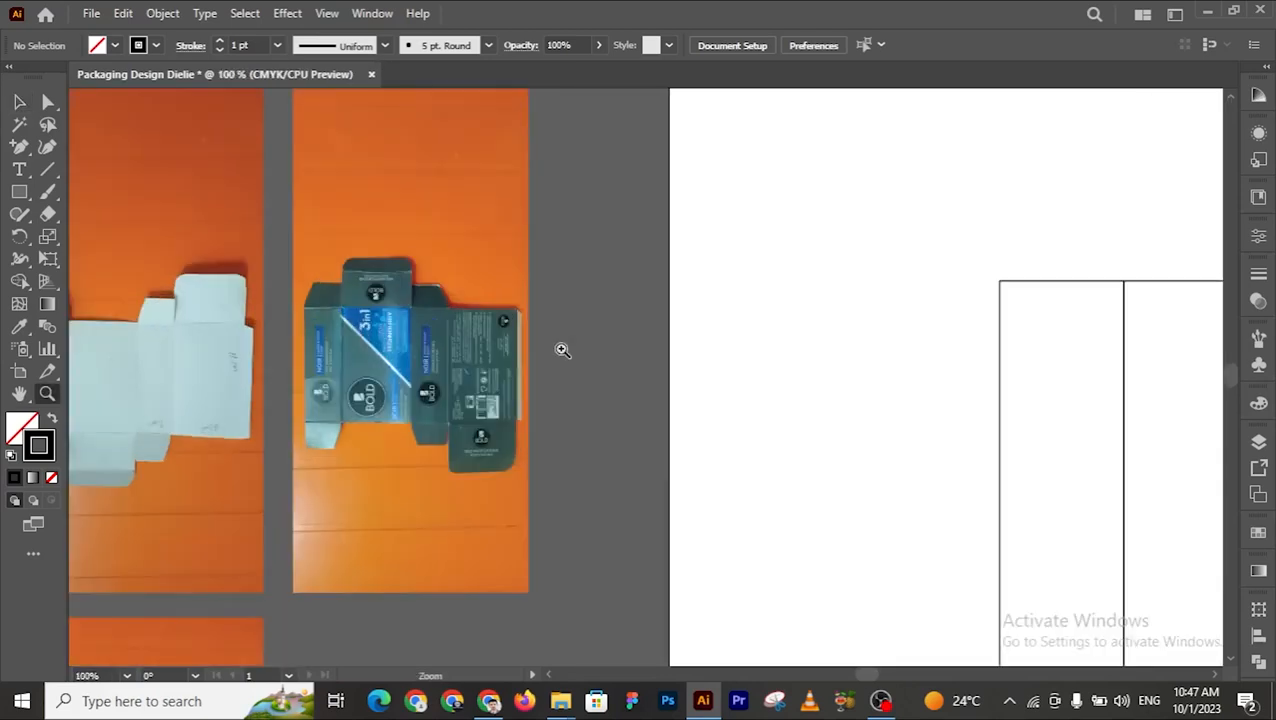
pyautogui.click(561, 350)
pyautogui.click(562, 374)
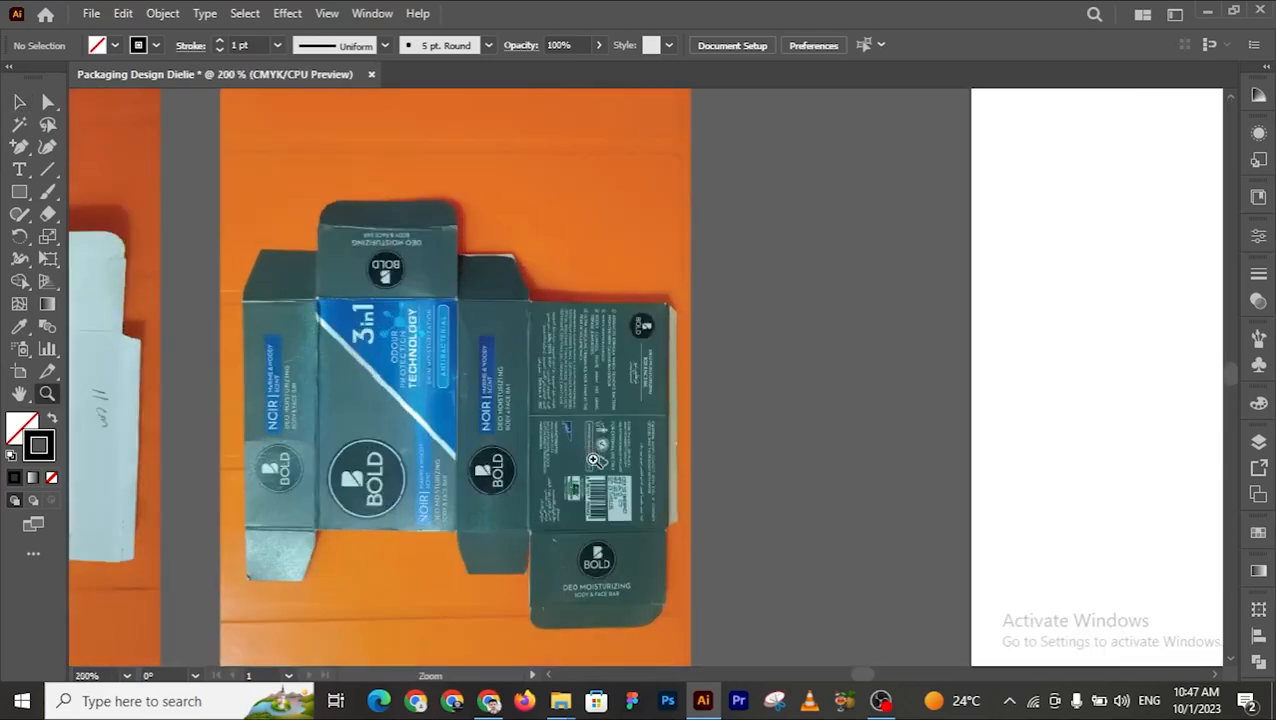
pyautogui.click(669, 421)
pyautogui.scroll(1, 630, 200)
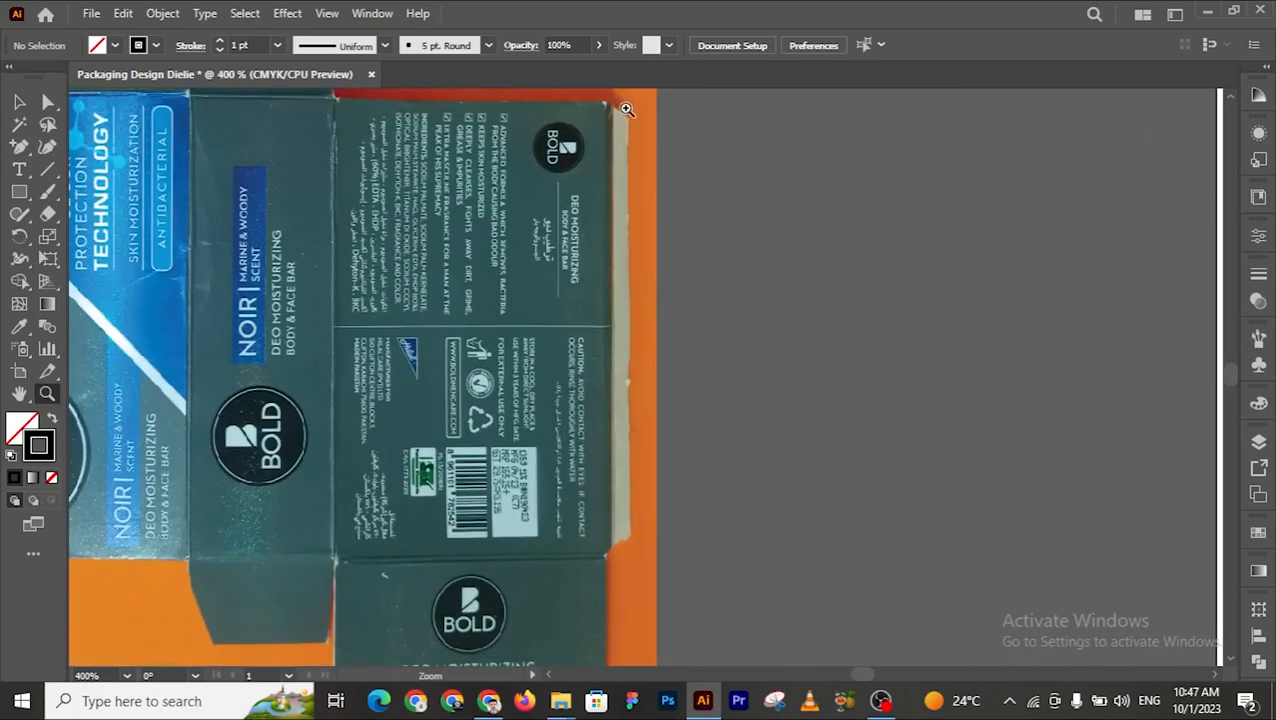
pyautogui.keyDown('alt'); pyautogui.click(638, 368); pyautogui.keyUp('alt')
pyautogui.keyDown('alt'); pyautogui.click(638, 368); pyautogui.keyUp('alt')
pyautogui.keyDown('alt'); pyautogui.click(640, 383); pyautogui.keyUp('alt')
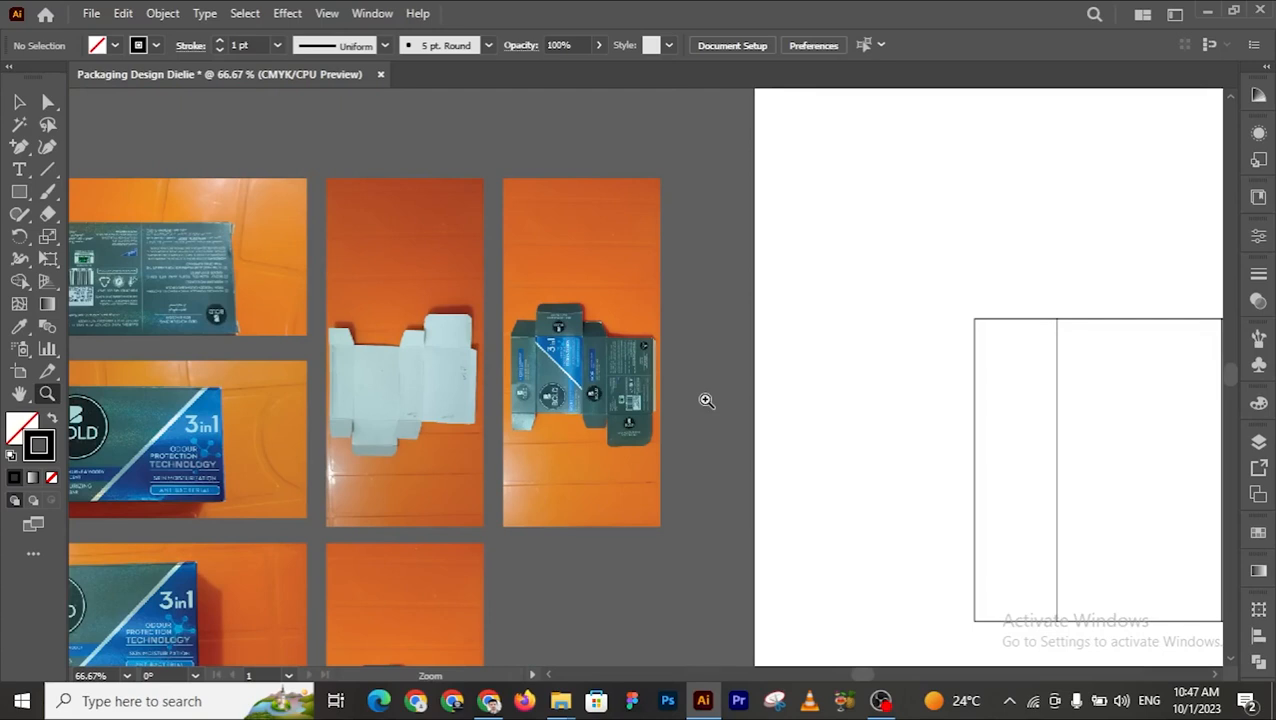
# Step: Check the glue flap's shape on the blank unfolded-box photo against the back panel's outer edge in the dieline
pyautogui.moveTo(894, 447); pyautogui.dragTo(732, 353)
pyautogui.click(572, 336)
pyautogui.click(410, 345)
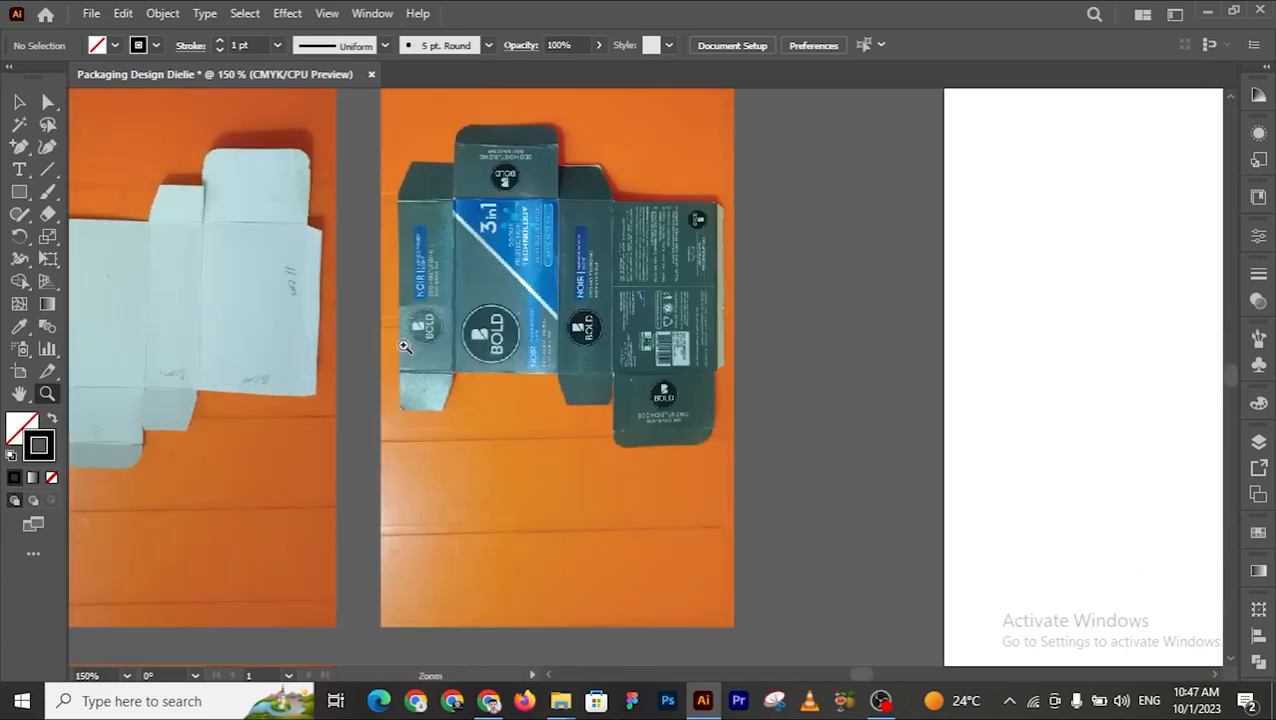
pyautogui.click(404, 346)
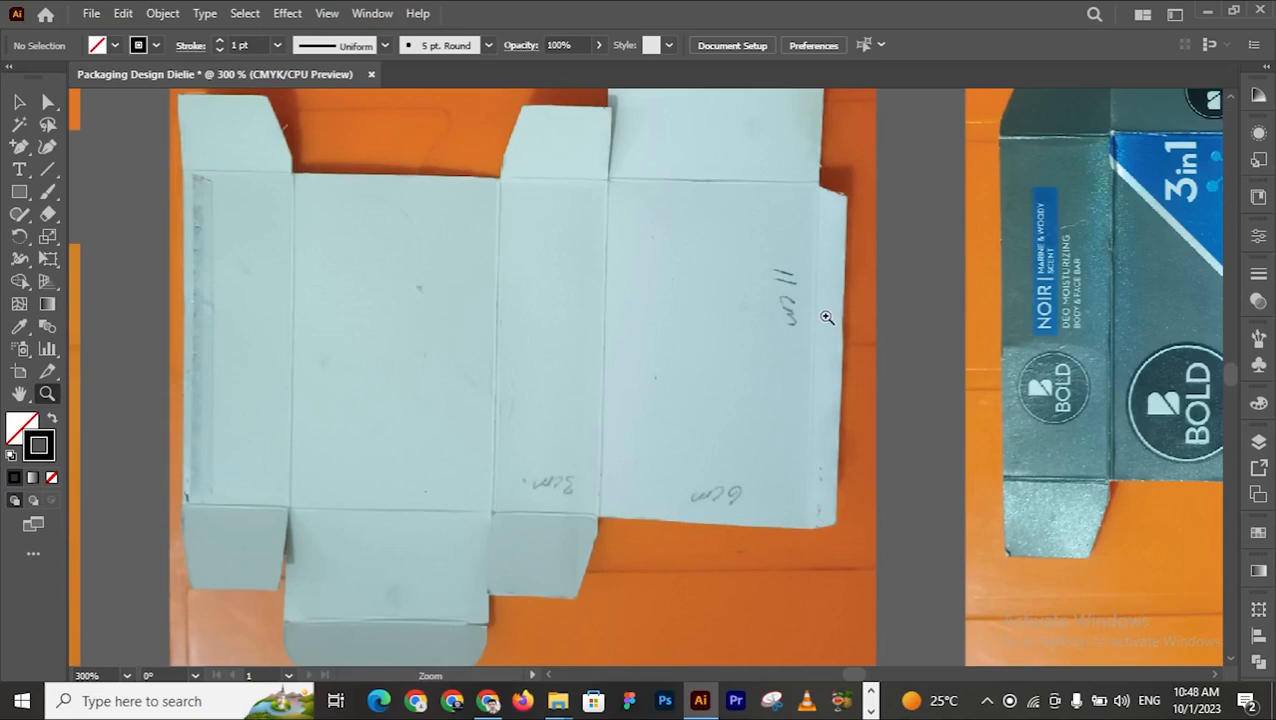
pyautogui.keyDown('alt'); pyautogui.click(908, 330); pyautogui.keyUp('alt')
pyautogui.keyDown('alt'); pyautogui.click(910, 332); pyautogui.keyUp('alt')
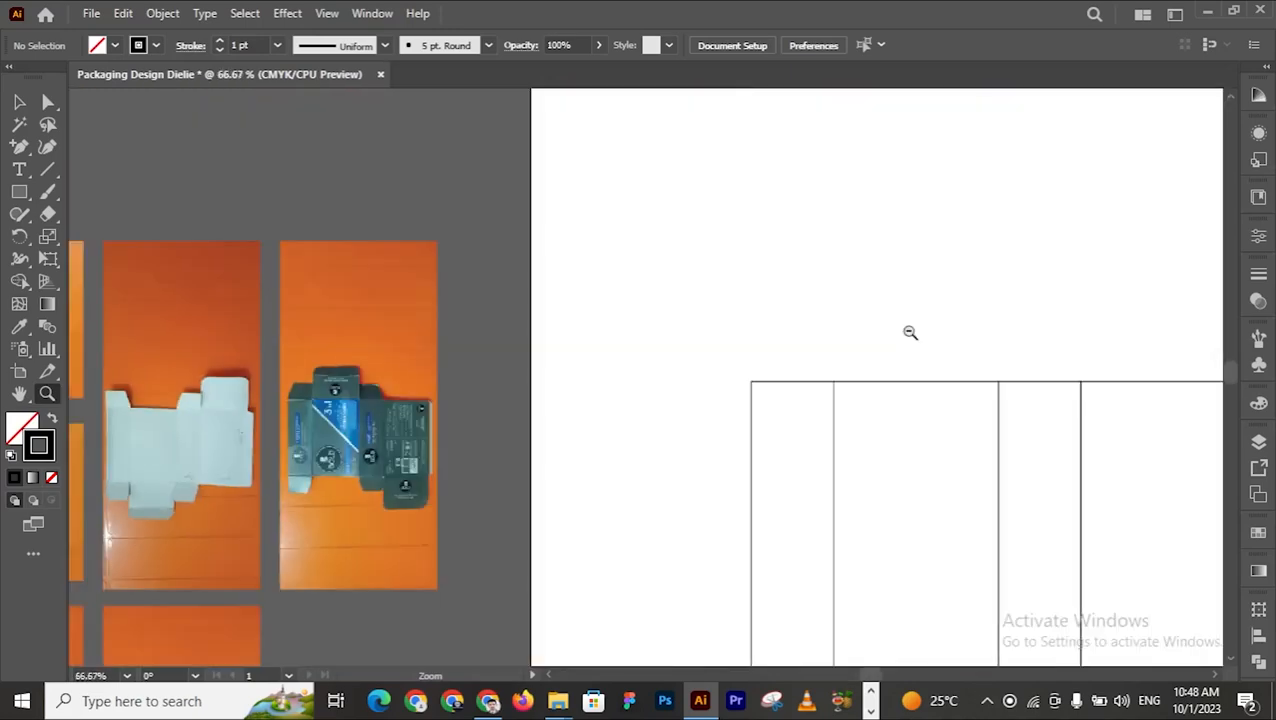
pyautogui.keyDown('alt'); pyautogui.click(863, 459); pyautogui.keyUp('alt')
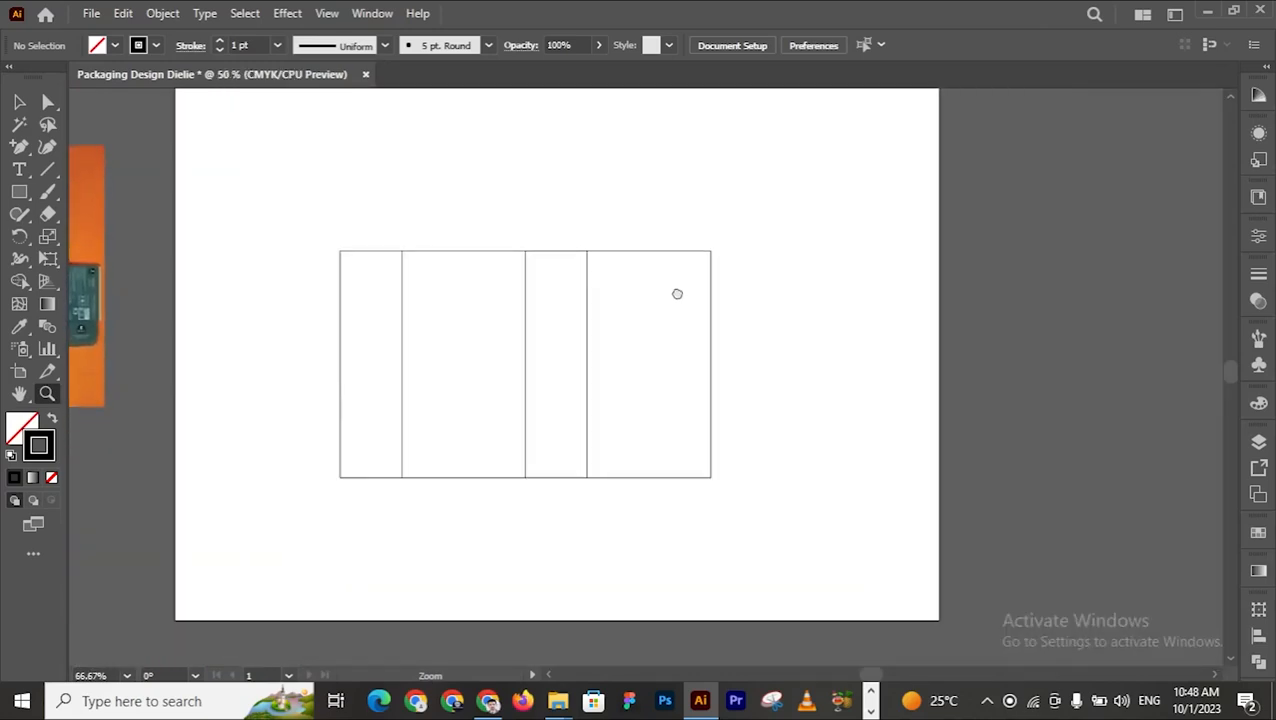
pyautogui.click(656, 379)
pyautogui.click(655, 379)
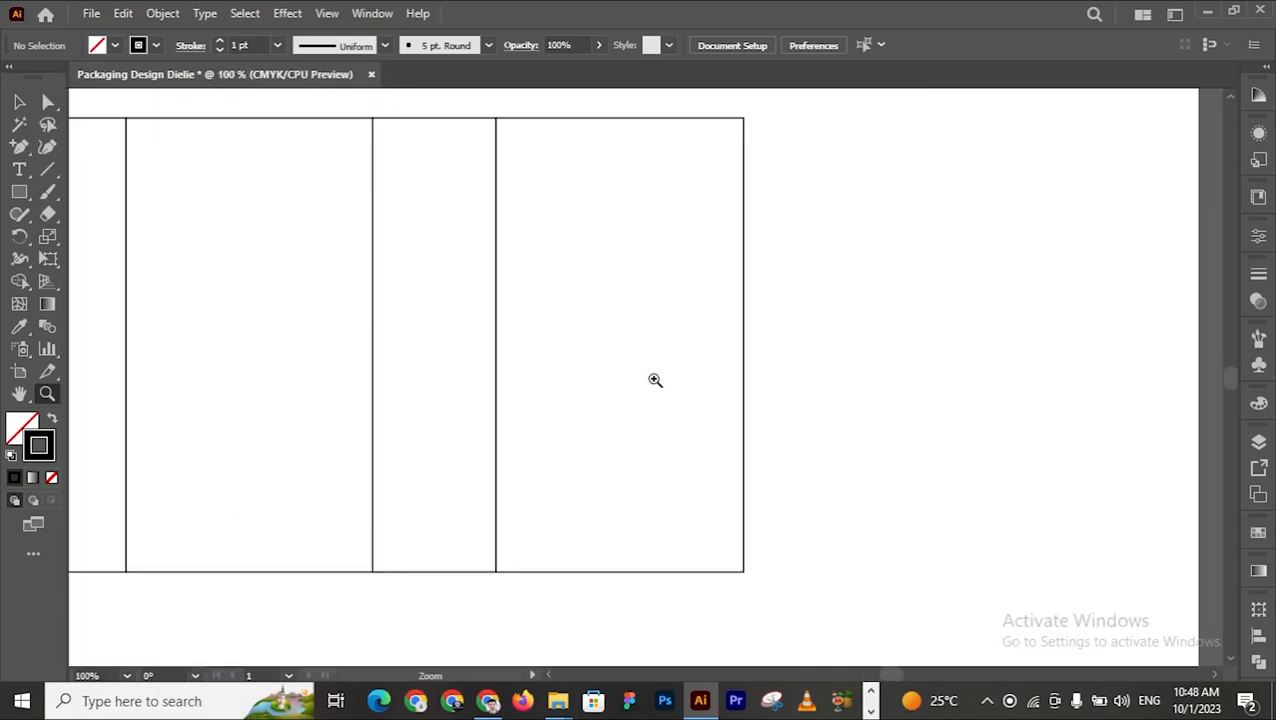
# Step: Duplicate the right side panel flush against the back panel's outer edge, narrow the copy into a thin glue flap, and deselect it
pyautogui.click(18, 102)
pyautogui.moveTo(434, 573); pyautogui.dragTo(809, 571)
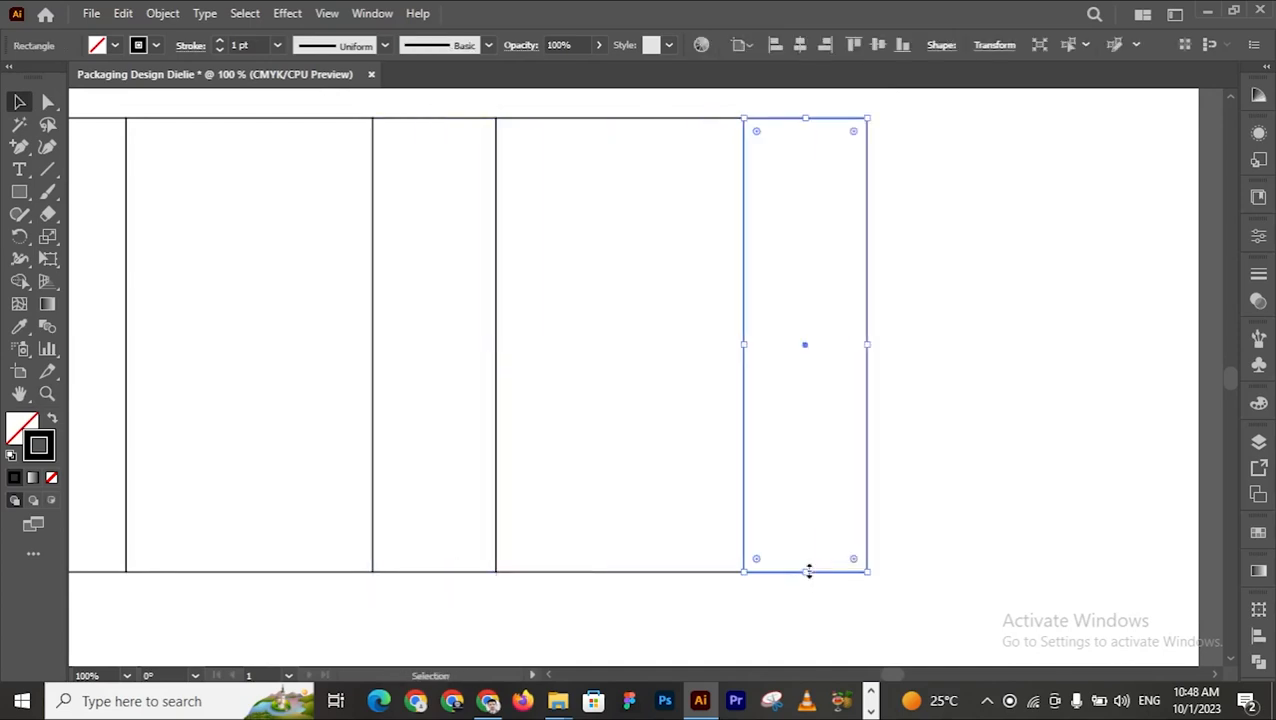
pyautogui.click(1008, 385)
pyautogui.moveTo(838, 104); pyautogui.dragTo(770, 357)
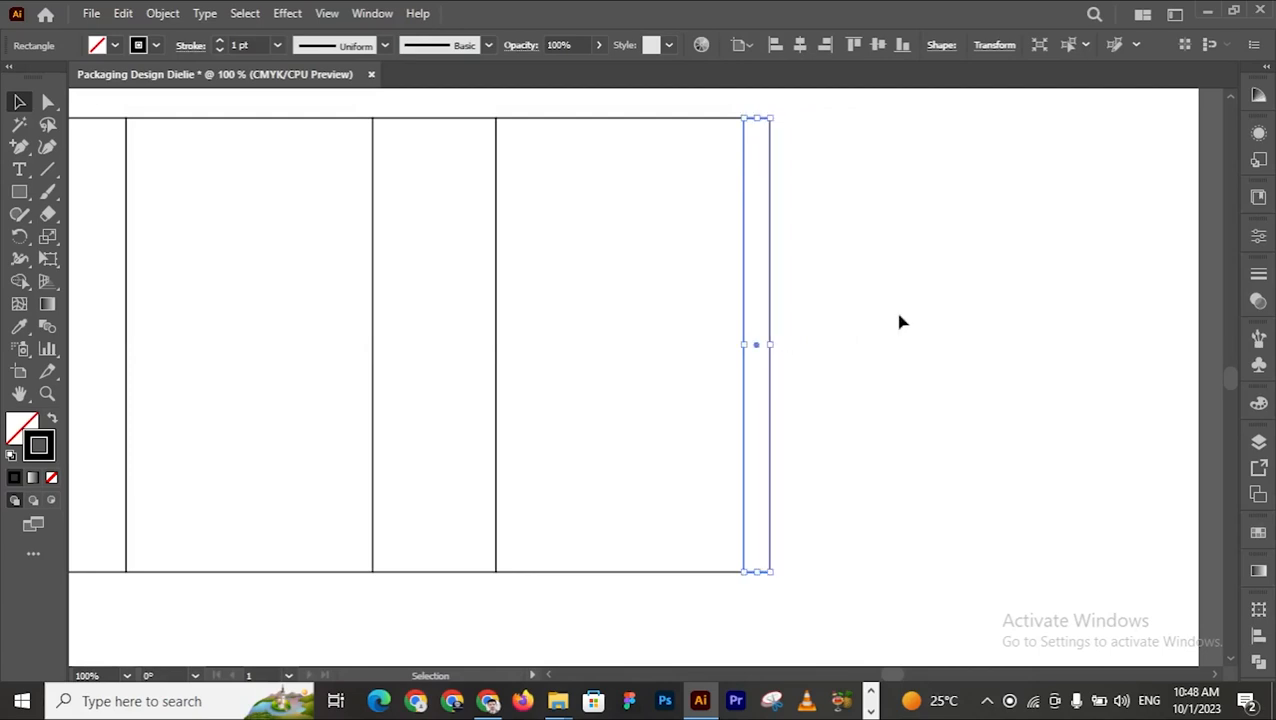
pyautogui.click(900, 322)
# Step: Bevel the glue flap's two outer corners by moving its outer top anchor down and its outer bottom anchor up equally, then deselect
pyautogui.click(48, 101)
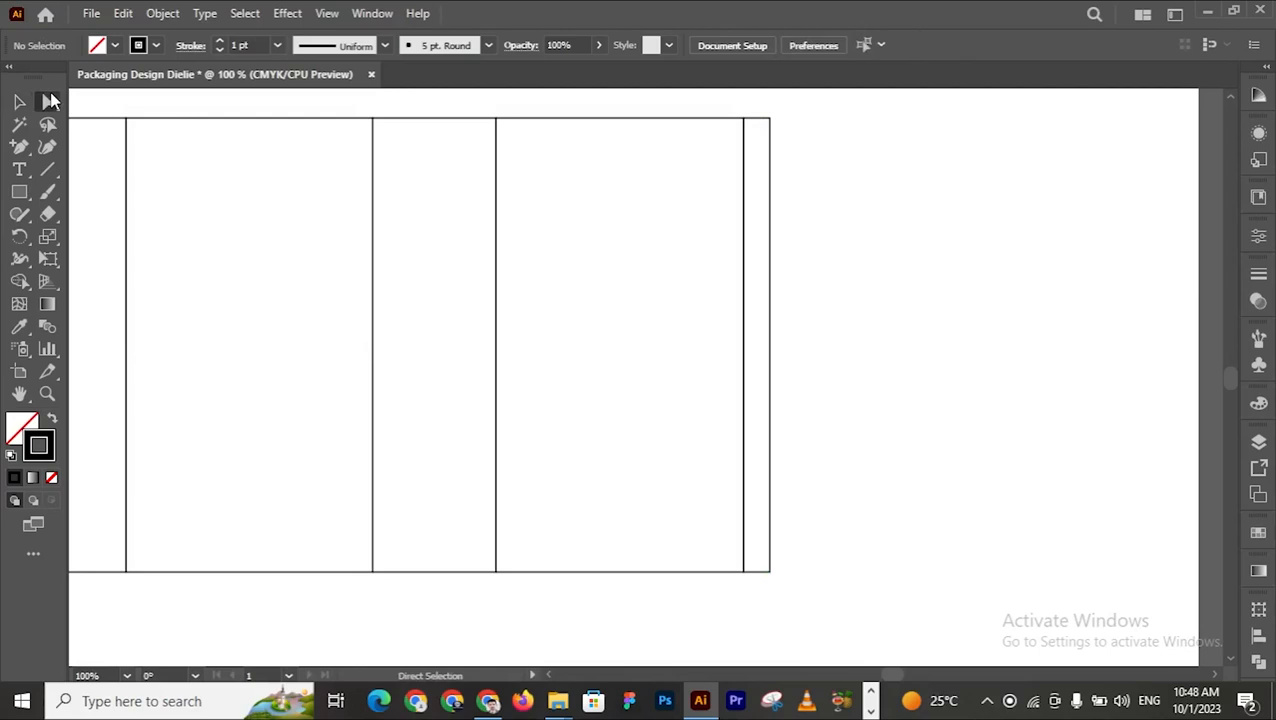
pyautogui.click(770, 120)
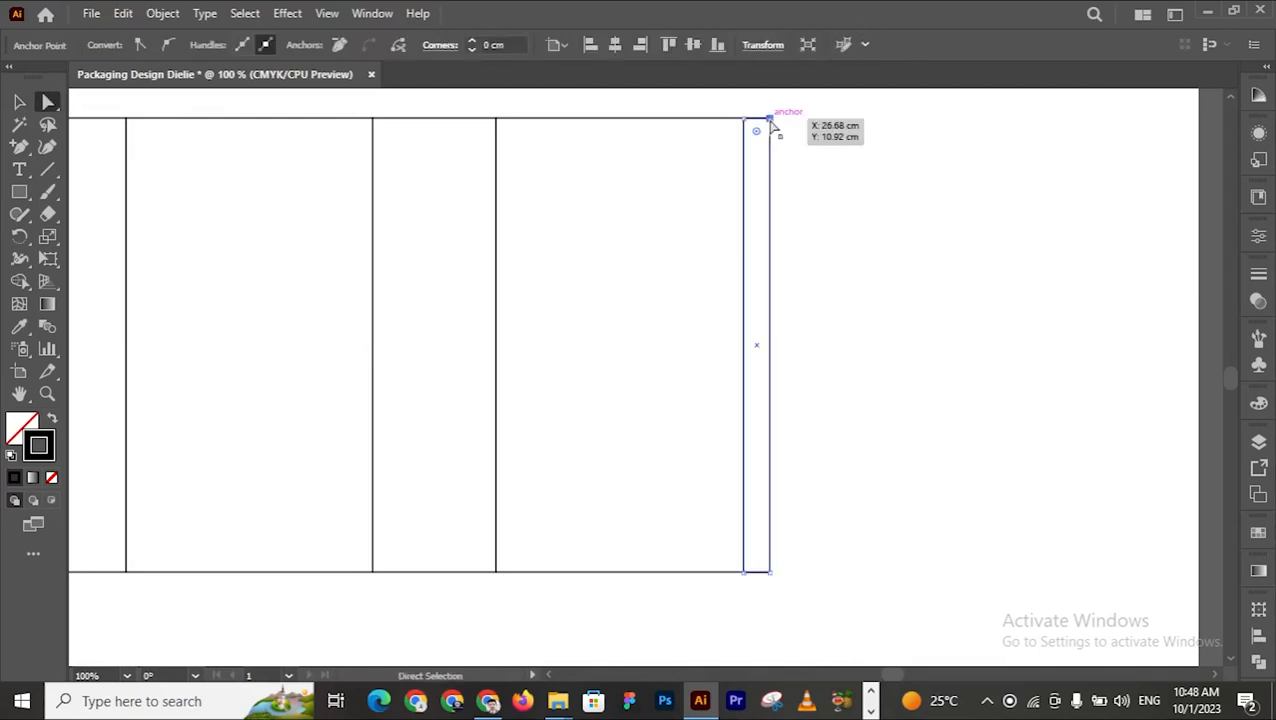
pyautogui.moveTo(771, 121); pyautogui.dragTo(771, 125)
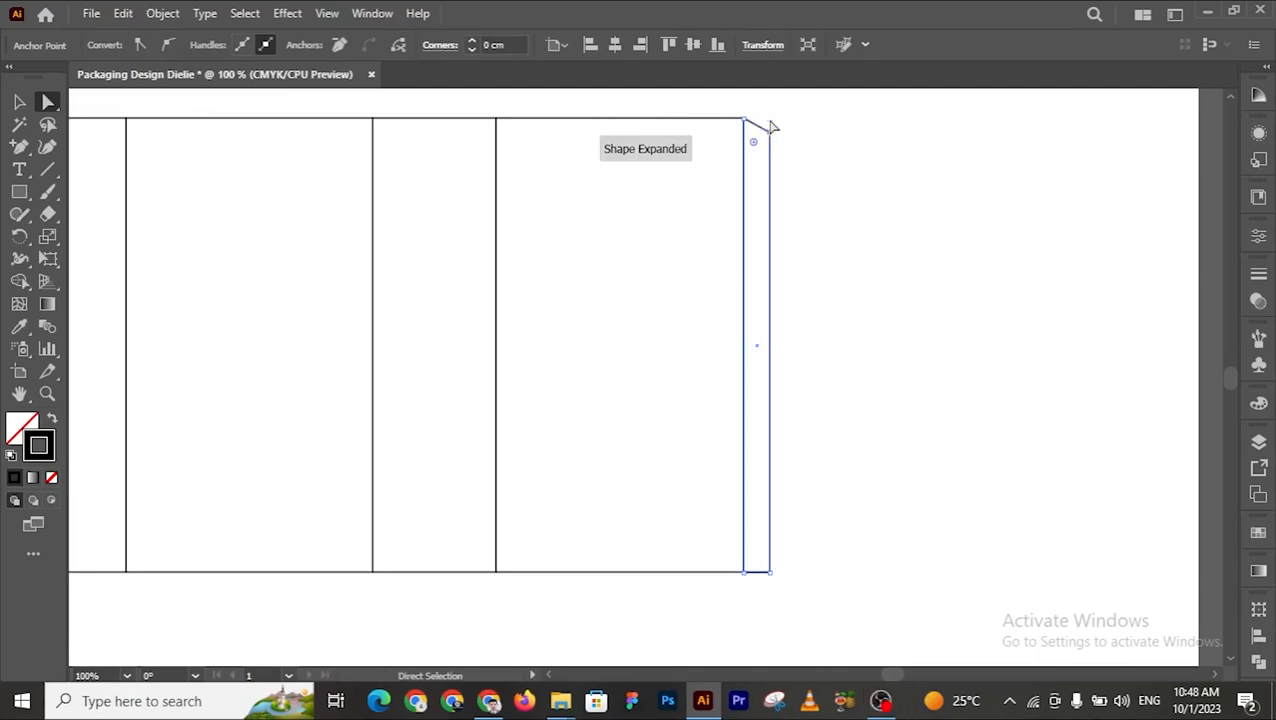
pyautogui.click(770, 573)
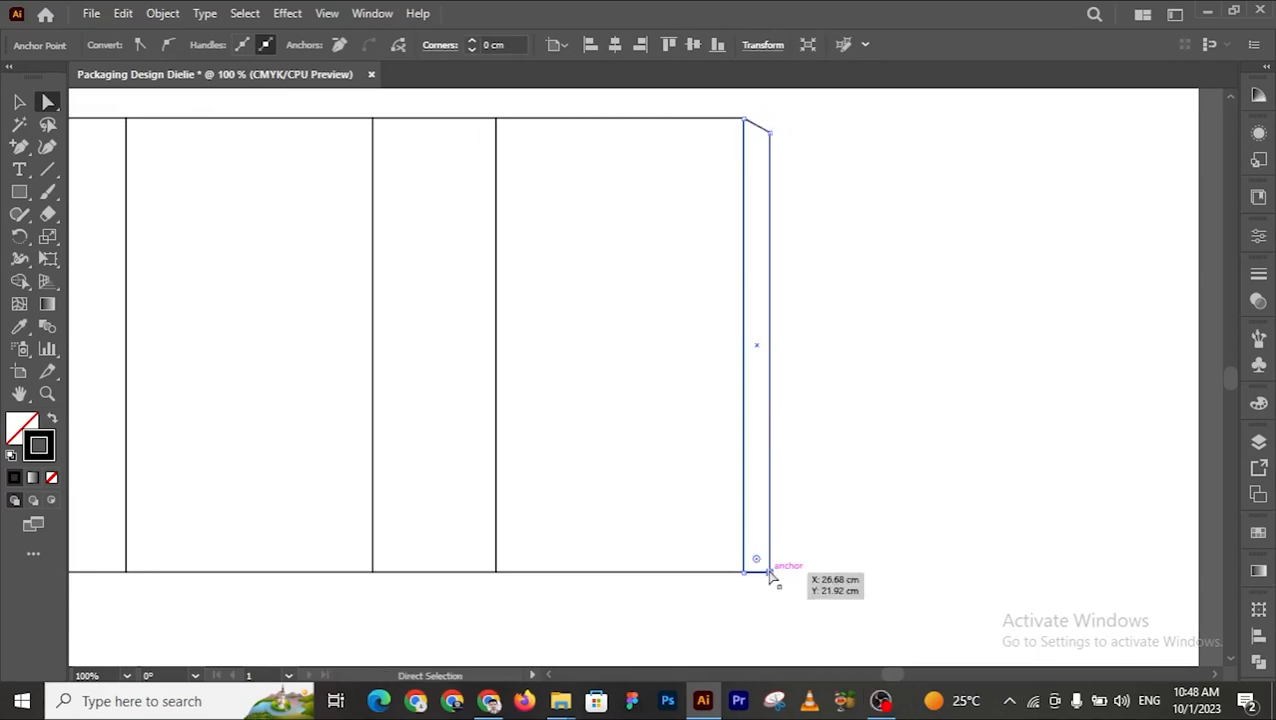
pyautogui.hotkey('shift', 'Up')
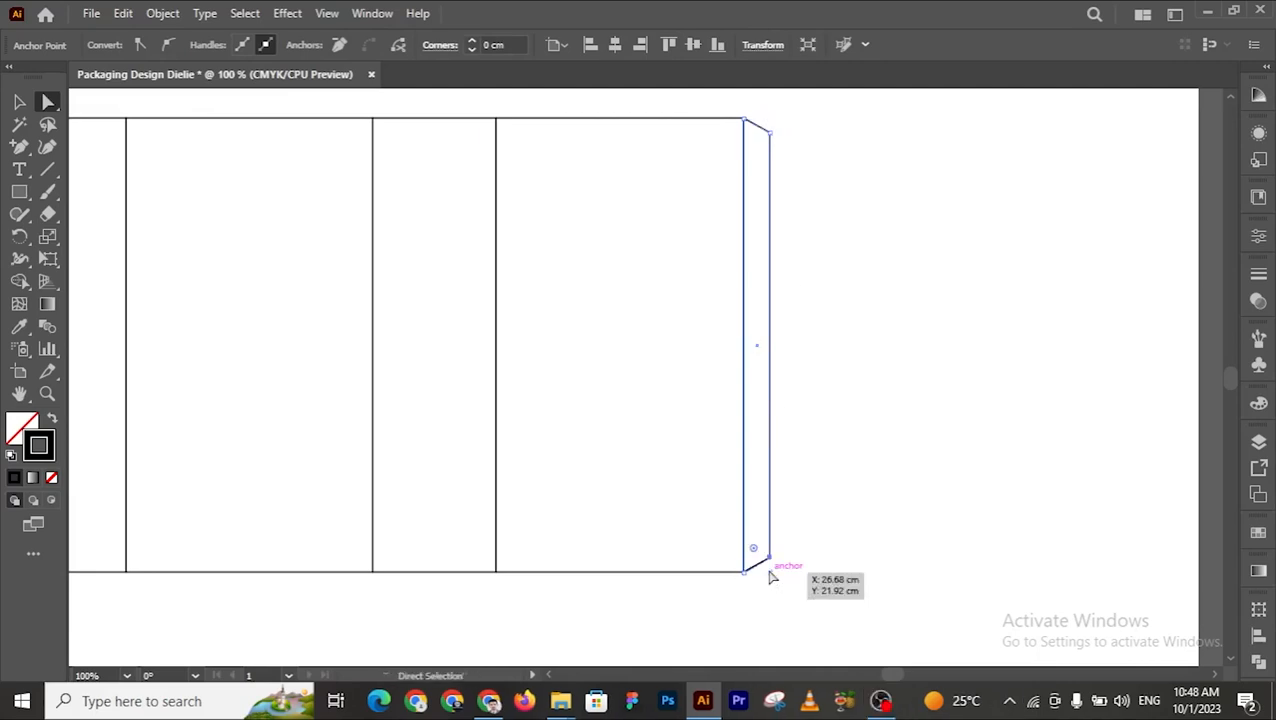
pyautogui.click(808, 515)
# Step: Examine the closure panel above the front panel and its neighbouring side flaps in the printed unfolded-box photo
pyautogui.press('z')
pyautogui.hotkey('ctrl', '-')
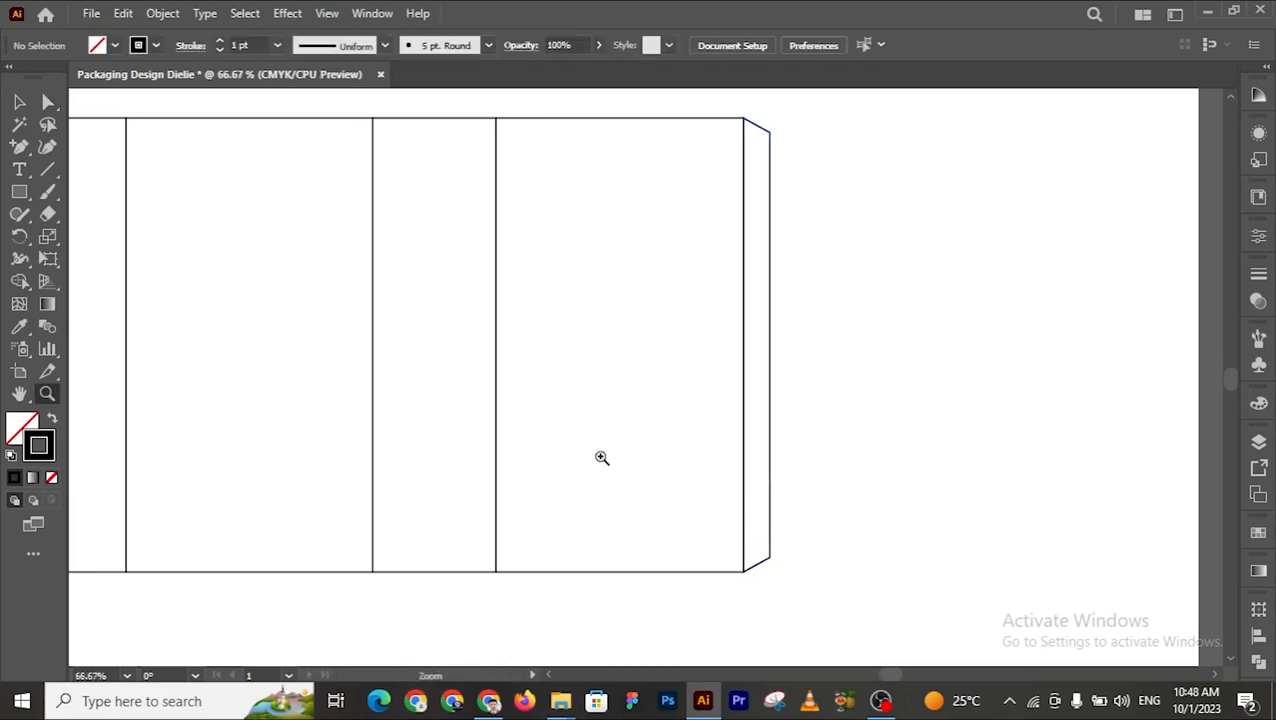
pyautogui.hotkey('ctrl', '-')
pyautogui.scroll(3, 541, 457)
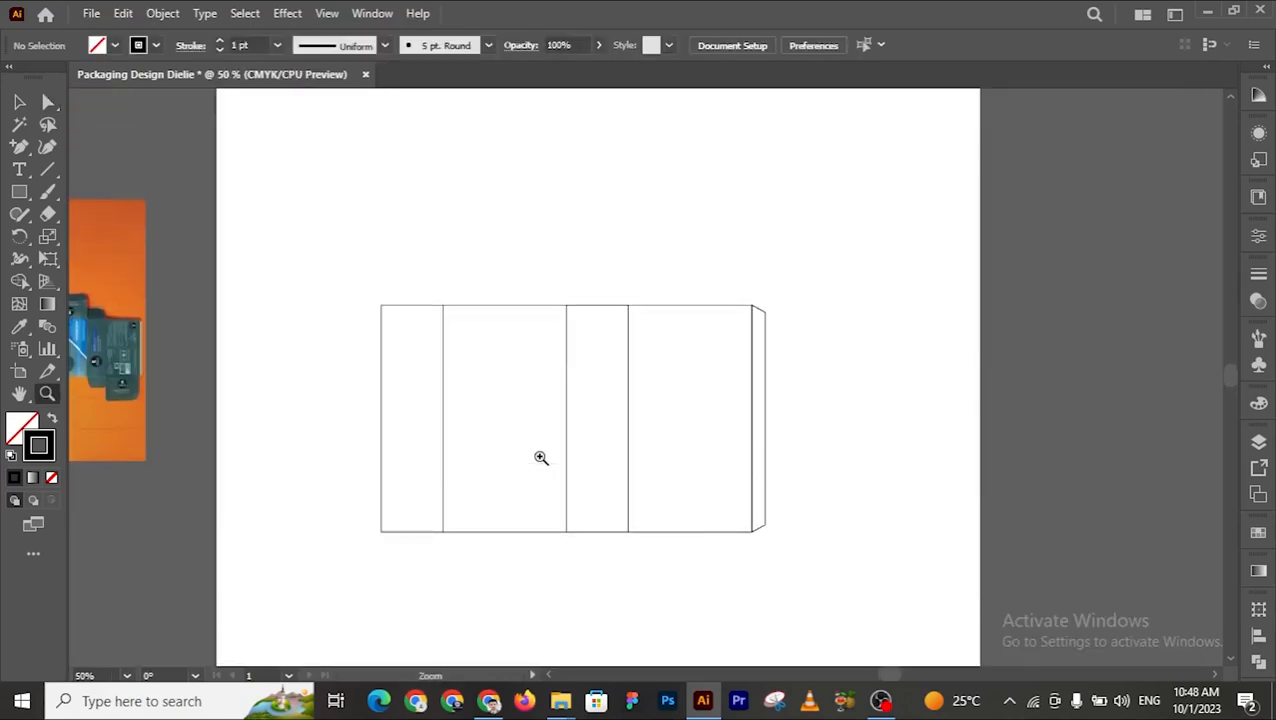
pyautogui.click(399, 407)
pyautogui.click(399, 407)
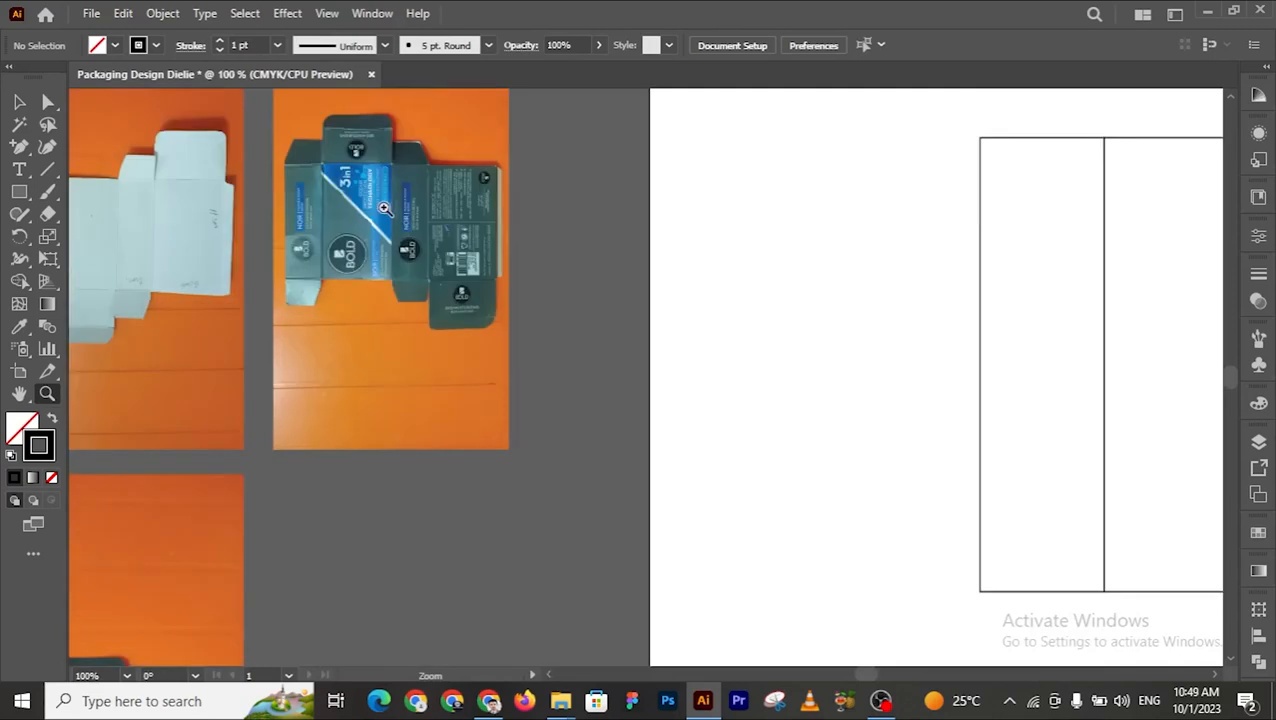
pyautogui.click(386, 182)
pyautogui.click(618, 345)
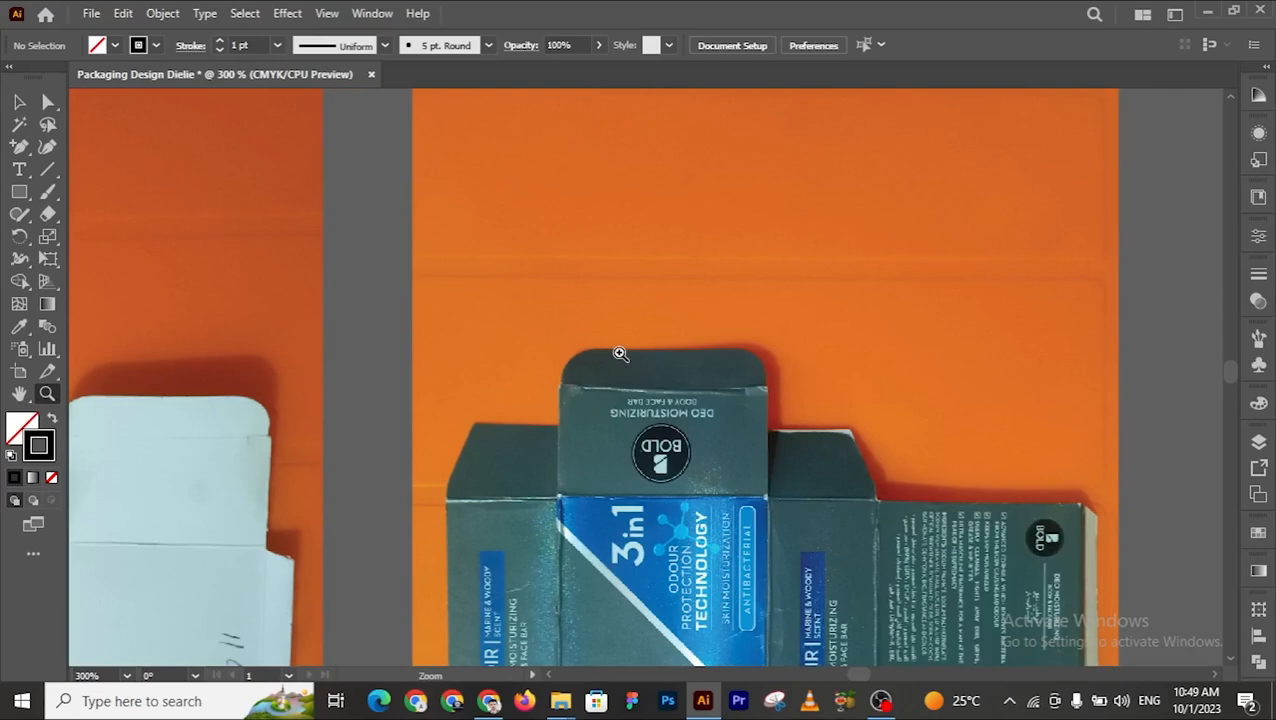
pyautogui.keyDown('alt'); pyautogui.click(668, 458); pyautogui.keyUp('alt')
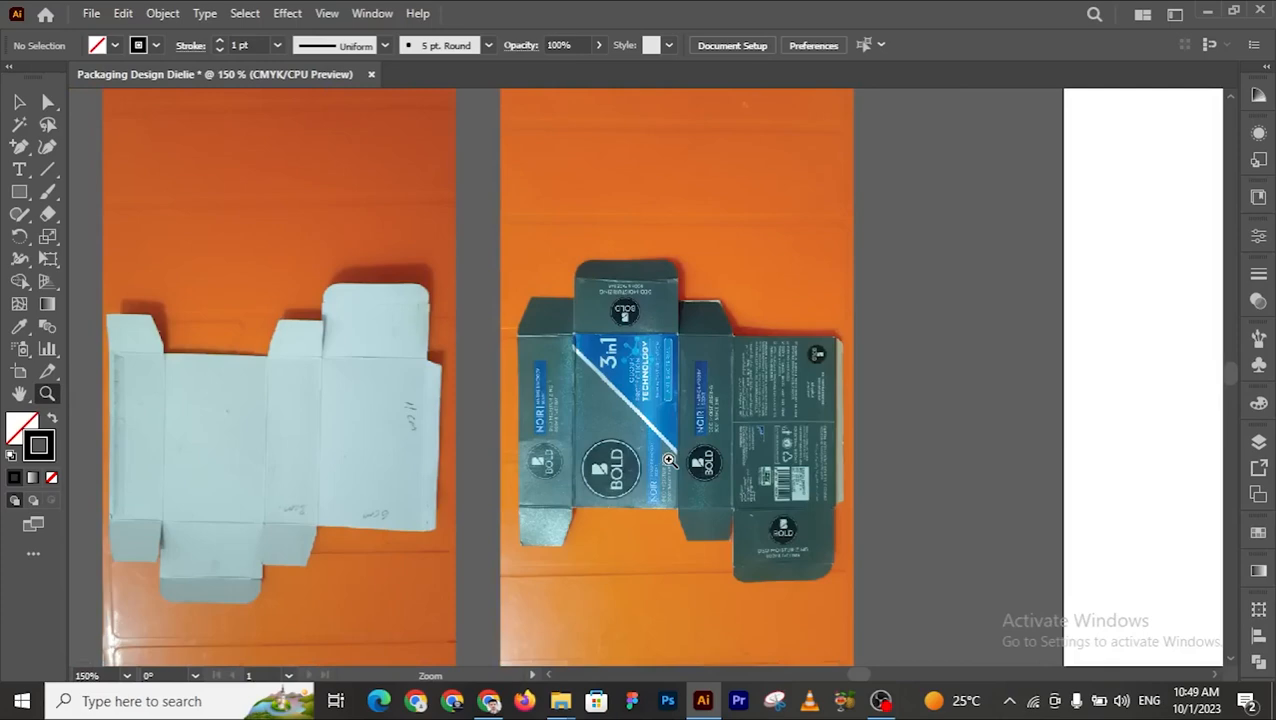
pyautogui.click(640, 315)
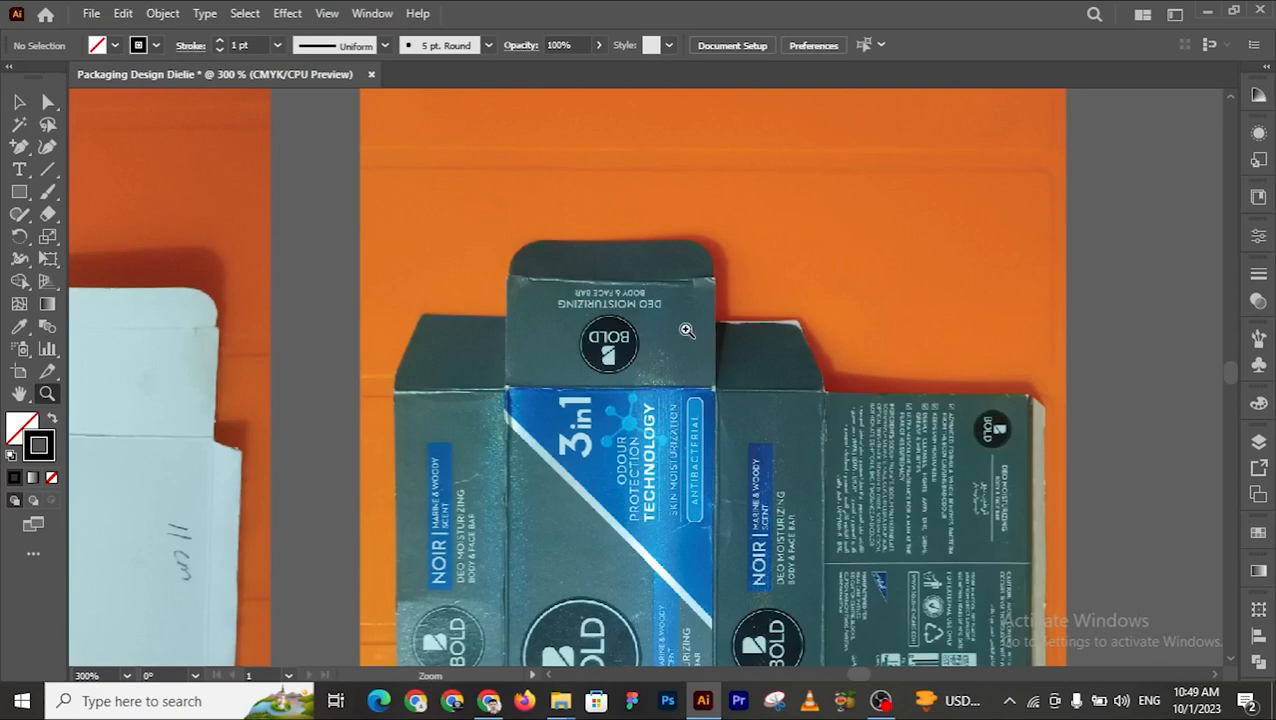
pyautogui.click(650, 328)
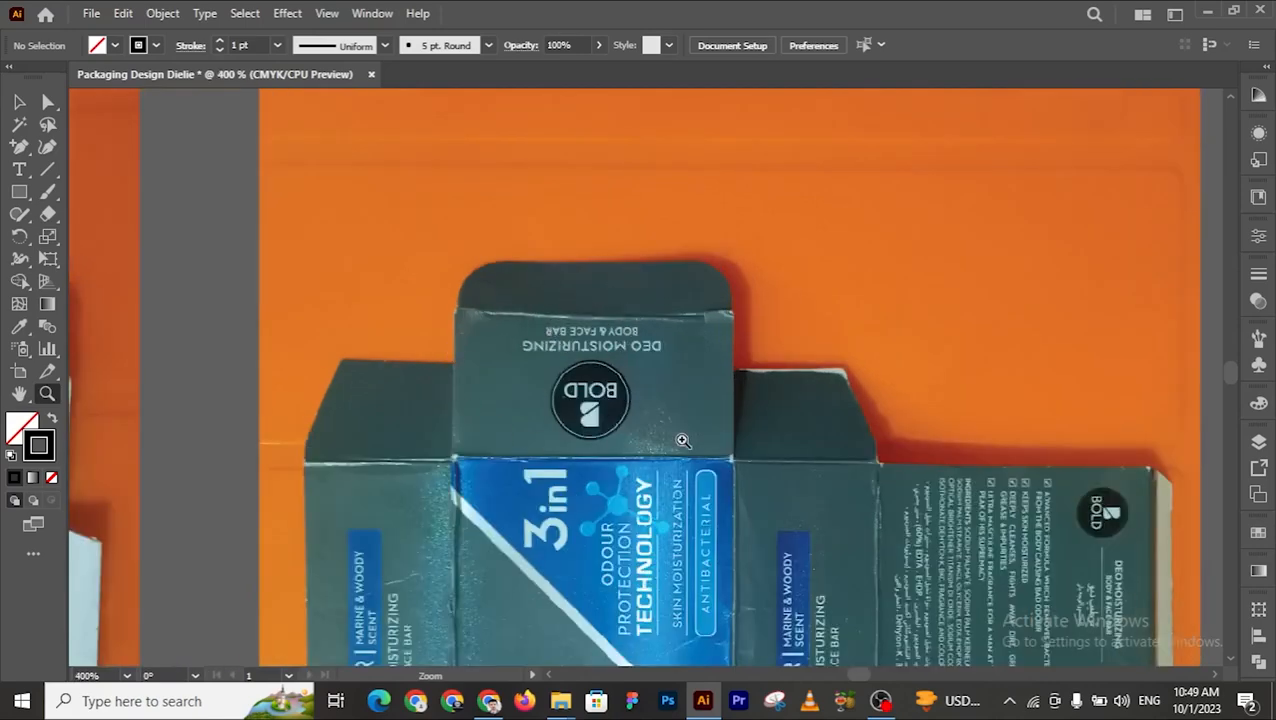
pyautogui.keyDown('alt'); pyautogui.click(769, 552); pyautogui.keyUp('alt')
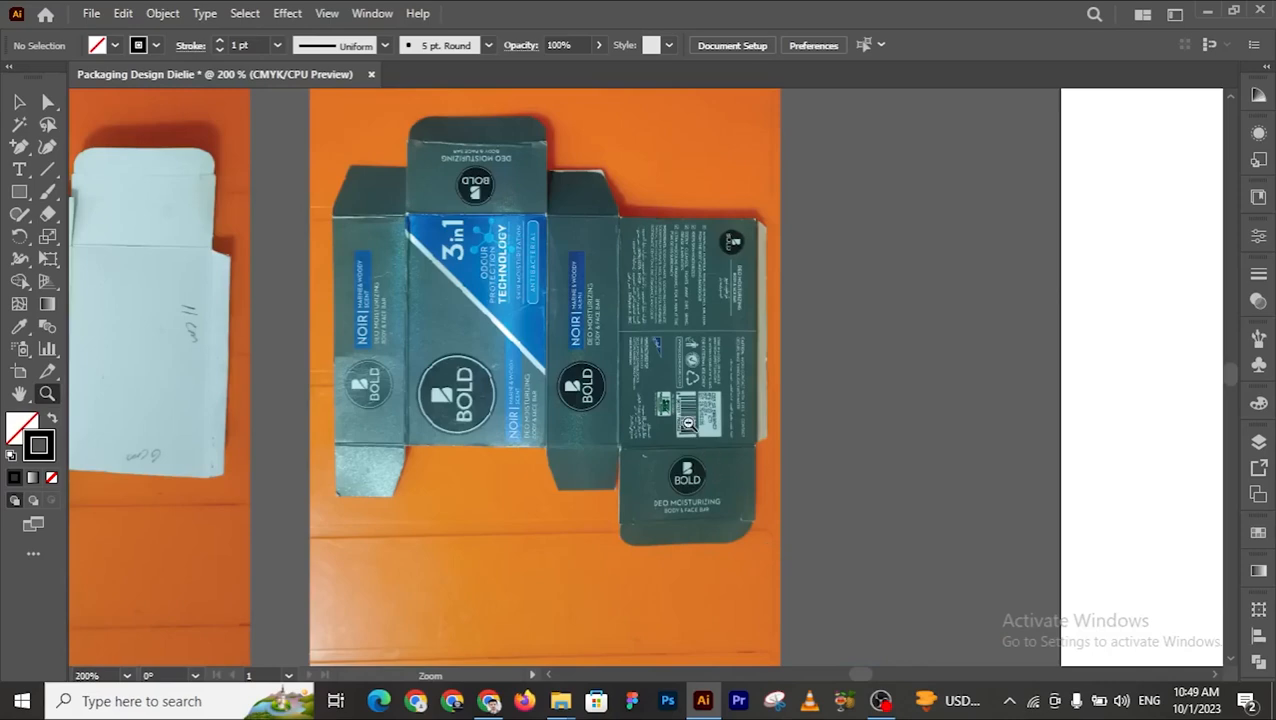
pyautogui.keyDown('alt'); pyautogui.click(686, 421); pyautogui.keyUp('alt')
pyautogui.click(601, 272)
pyautogui.click(604, 276)
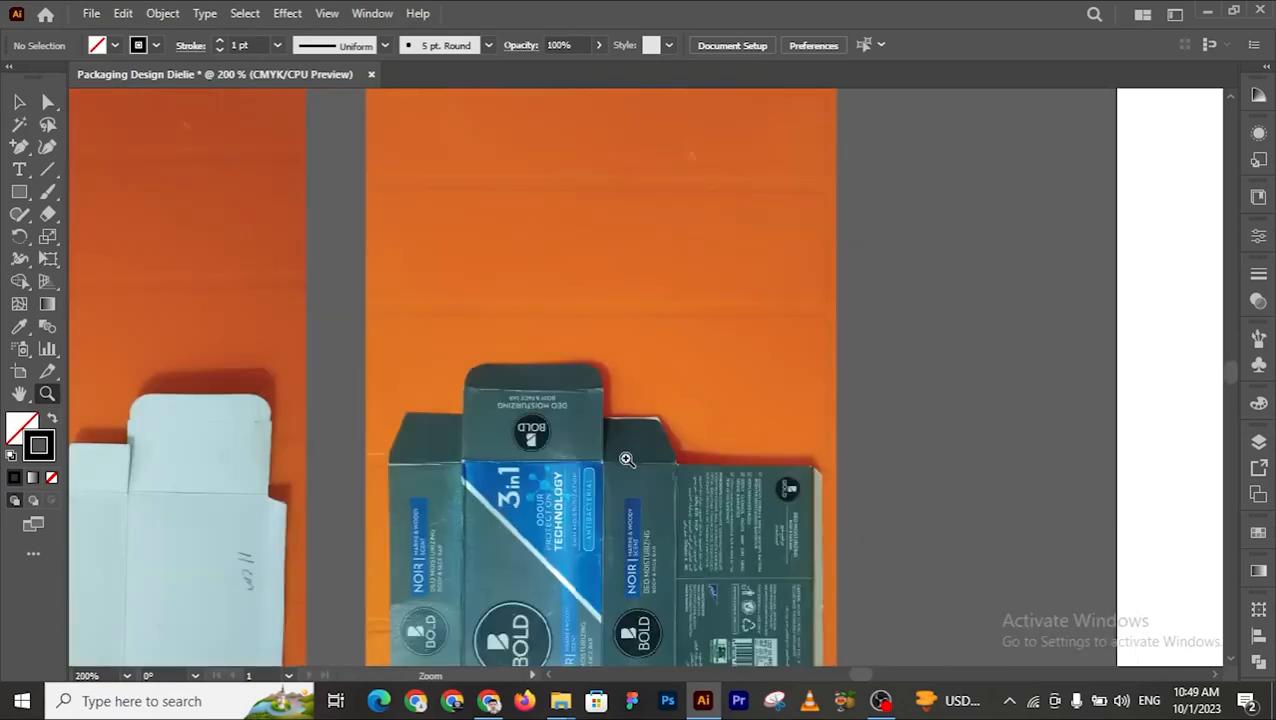
pyautogui.scroll(-1, 626, 460)
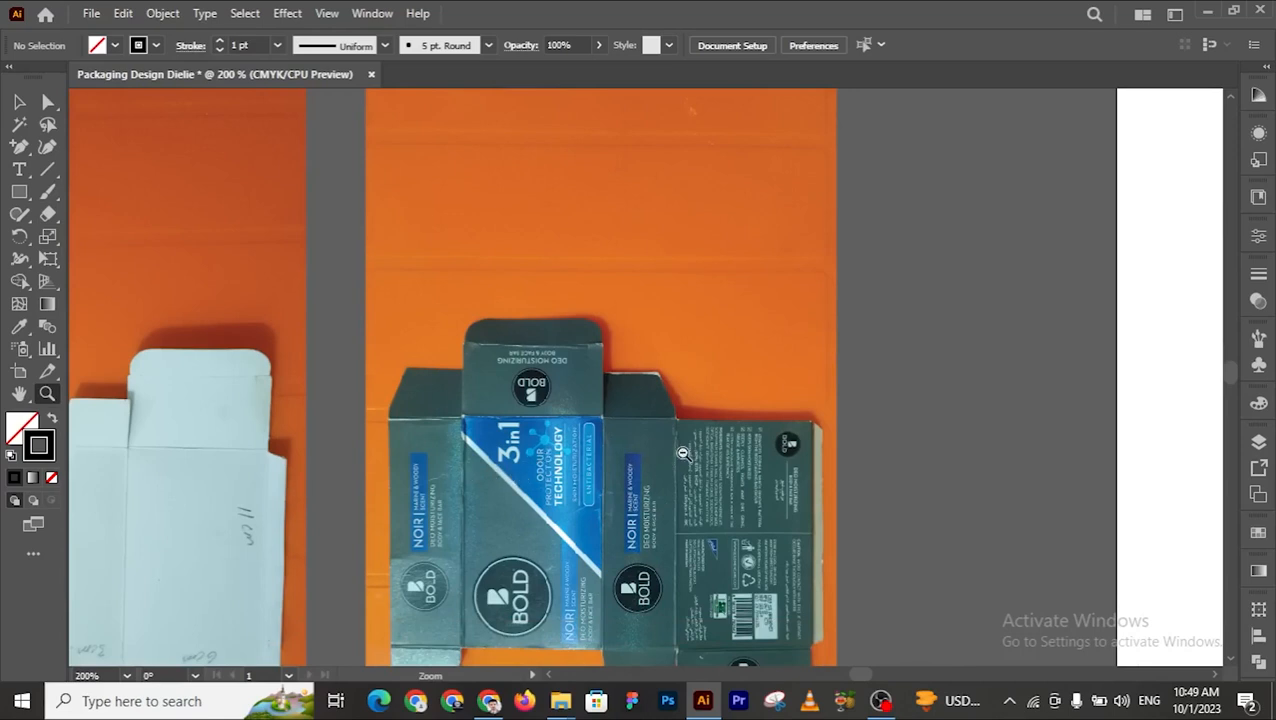
pyautogui.keyDown('alt'); pyautogui.click(683, 453); pyautogui.keyUp('alt')
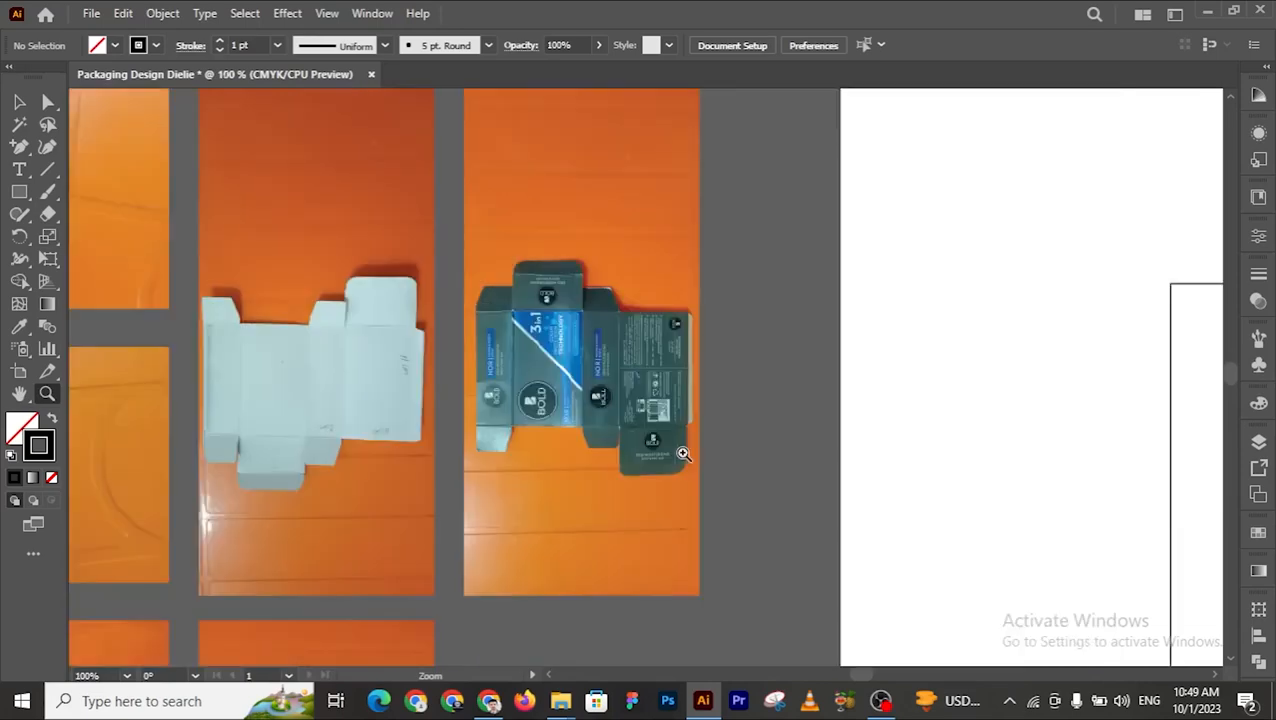
# Step: Duplicate the front panel 11 cm straight up so the copy sits flush on the front panel's top edge
pyautogui.keyDown('alt'); pyautogui.click(853, 435); pyautogui.keyUp('alt')
pyautogui.keyDown('alt'); pyautogui.click(849, 433); pyautogui.keyUp('alt')
pyautogui.click(849, 401)
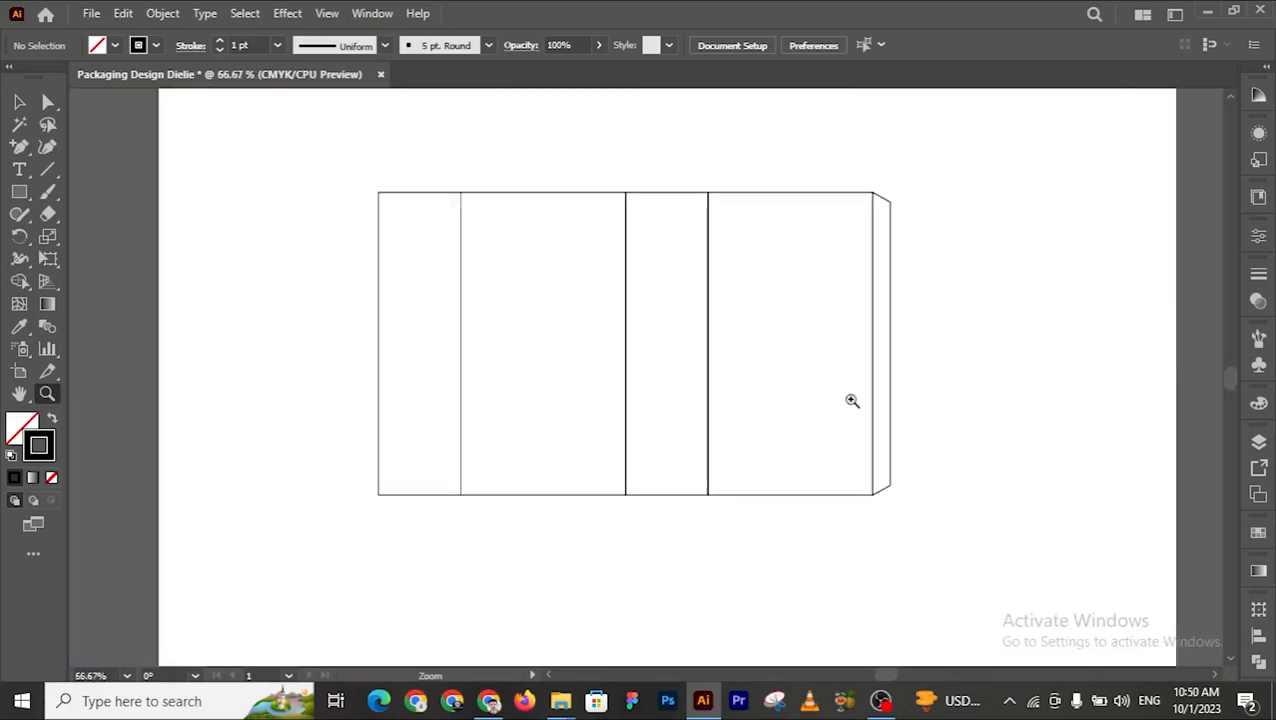
pyautogui.scroll(3, 647, 478)
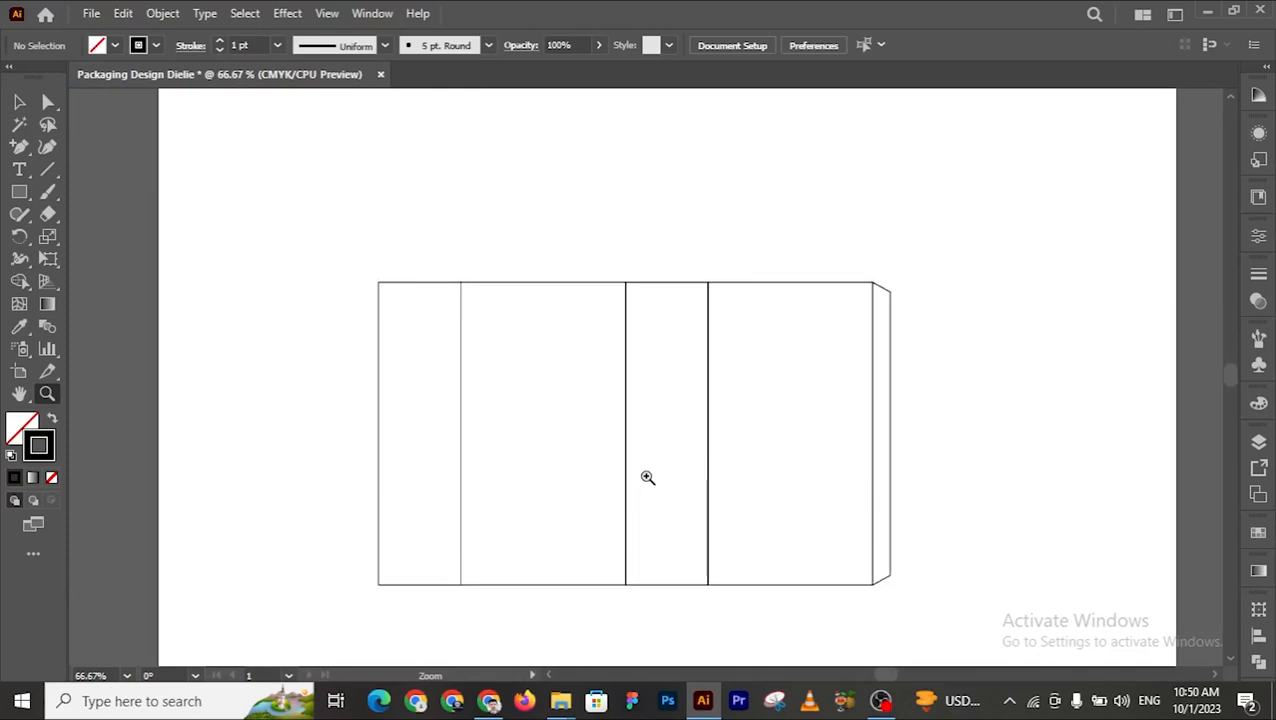
pyautogui.scroll(-2, 647, 478)
pyautogui.scroll(2, 647, 478)
pyautogui.scroll(-1, 647, 478)
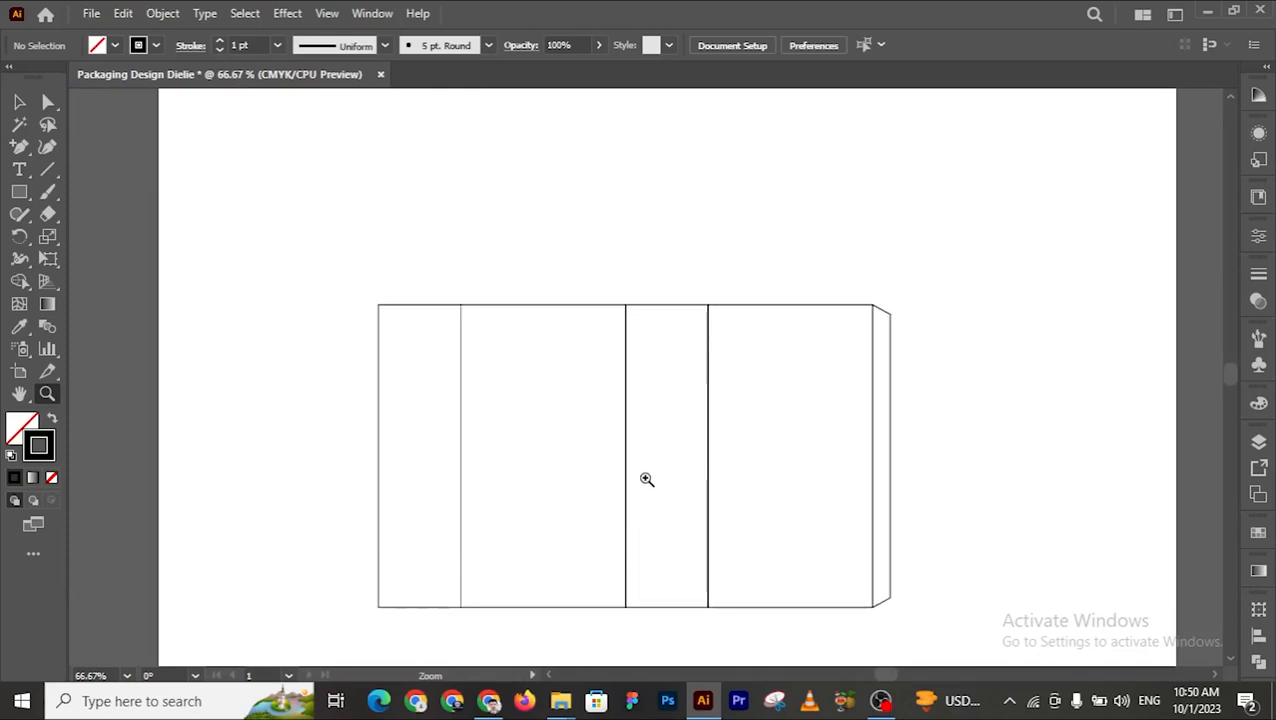
pyautogui.click(19, 101)
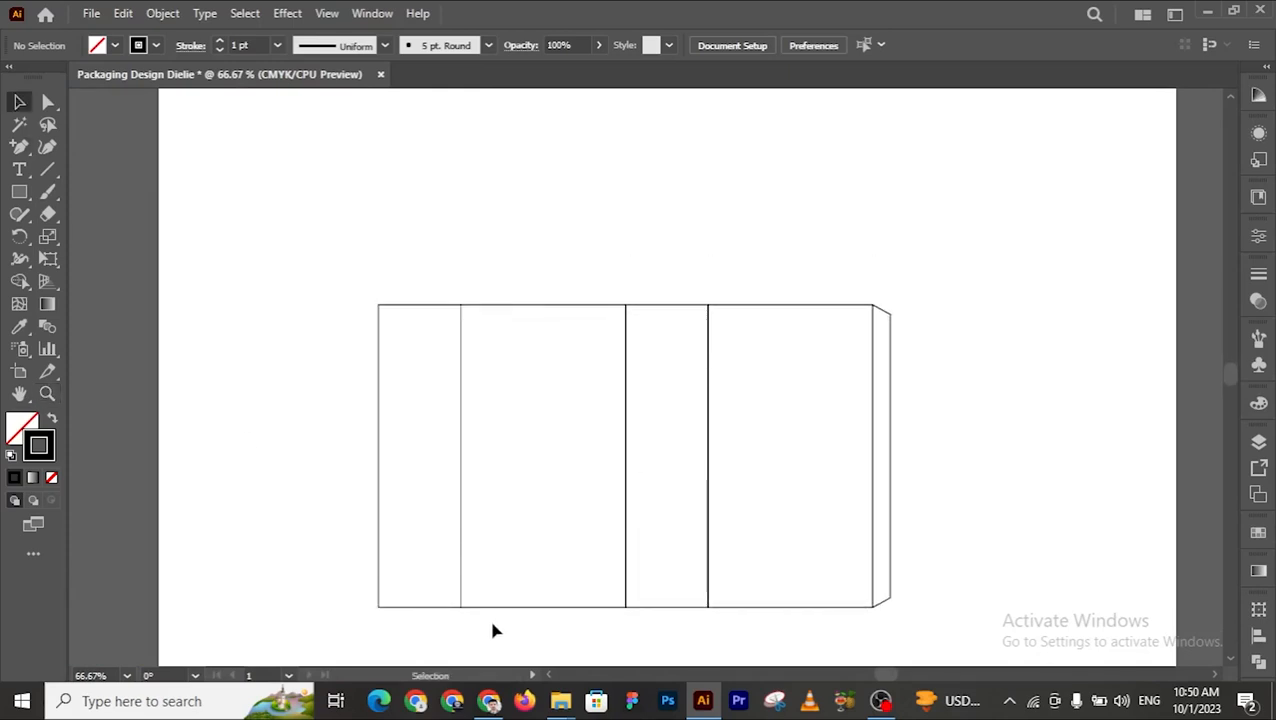
pyautogui.moveTo(521, 607); pyautogui.dragTo(550, 316)
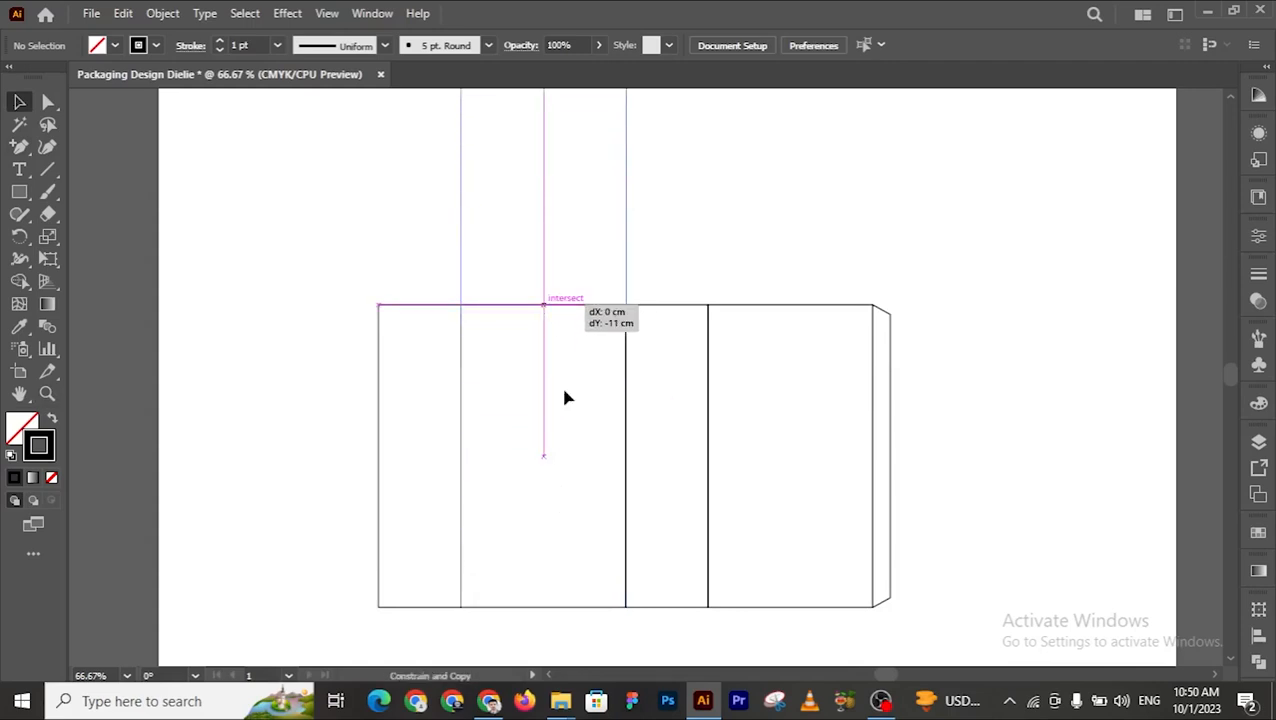
pyautogui.scroll(2, 564, 397)
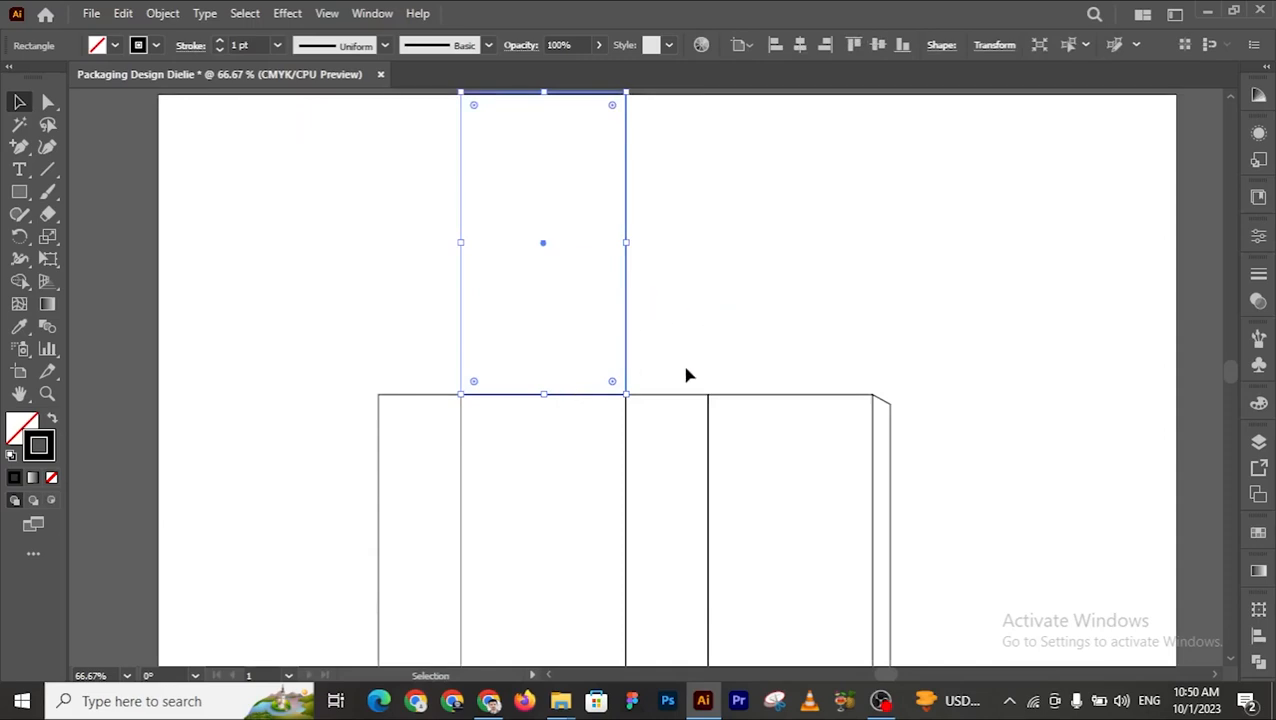
pyautogui.click(676, 395)
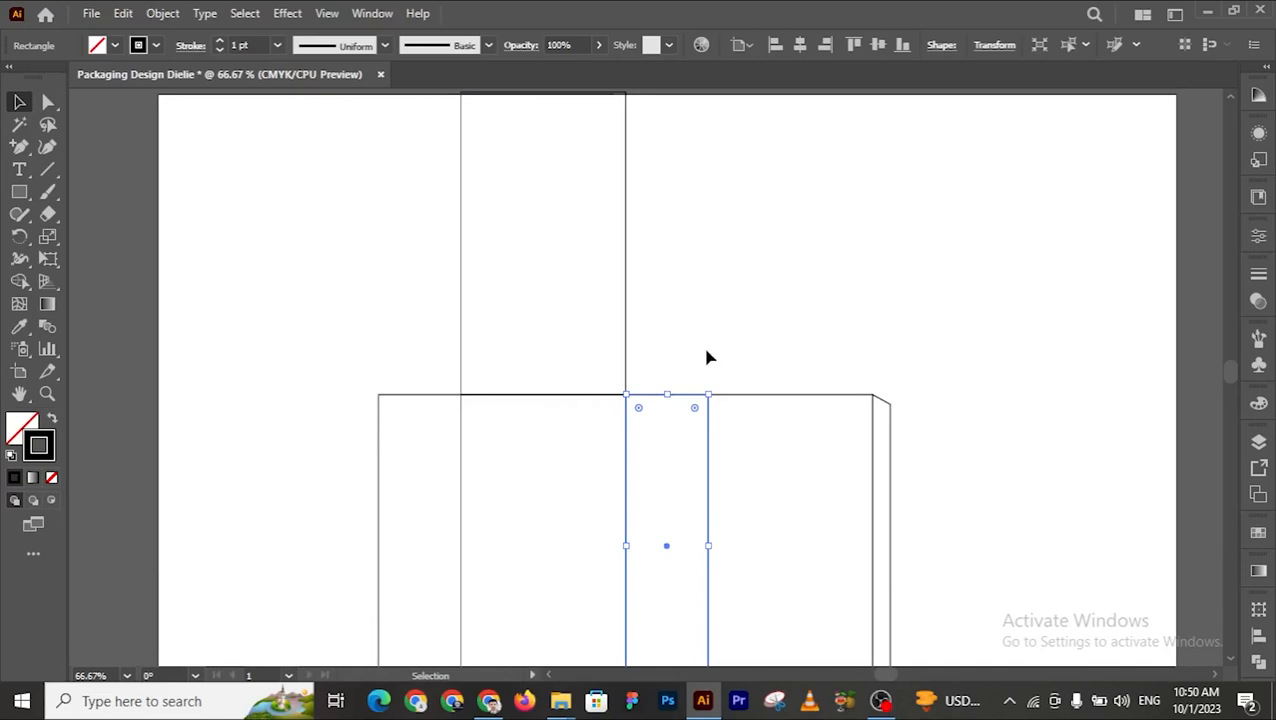
pyautogui.click(705, 355)
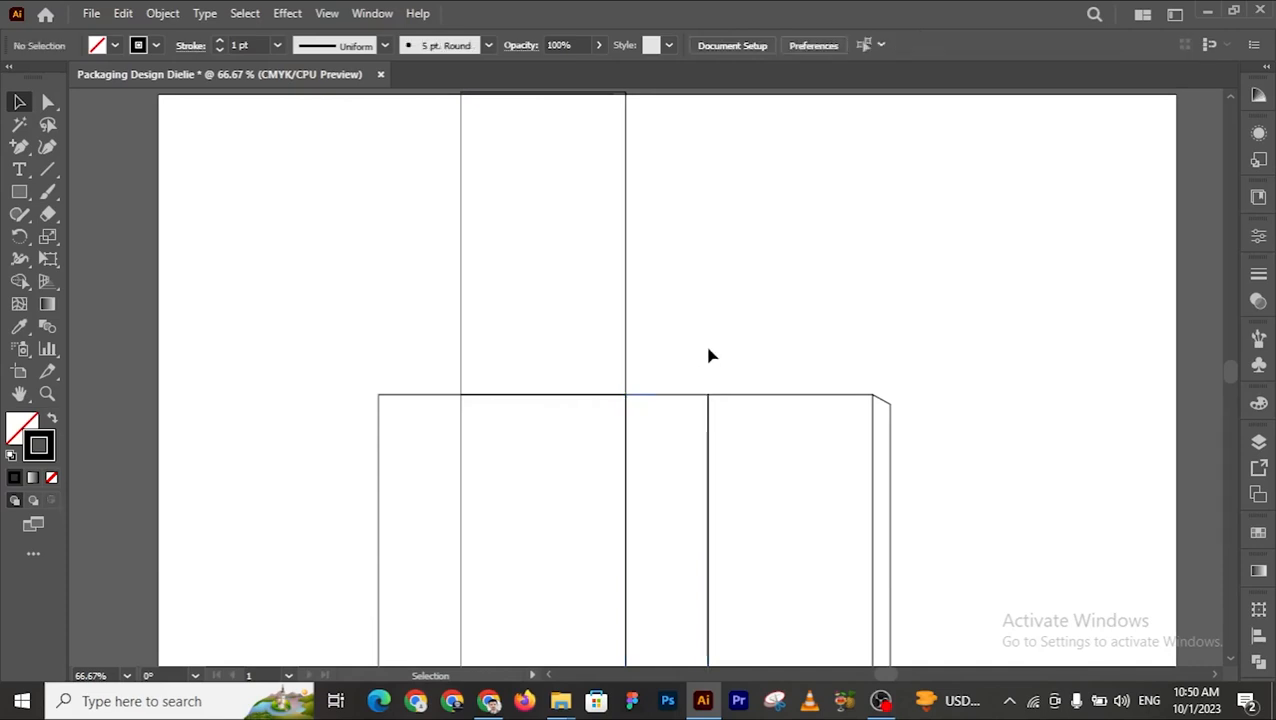
pyautogui.click(682, 400)
pyautogui.scroll(2, 700, 330)
# Step: Set the upper copy's height to 3 cm from a bottom-centre reference point to form the top closure panel, and deselect it
pyautogui.moveTo(408, 237); pyautogui.dragTo(810, 298)
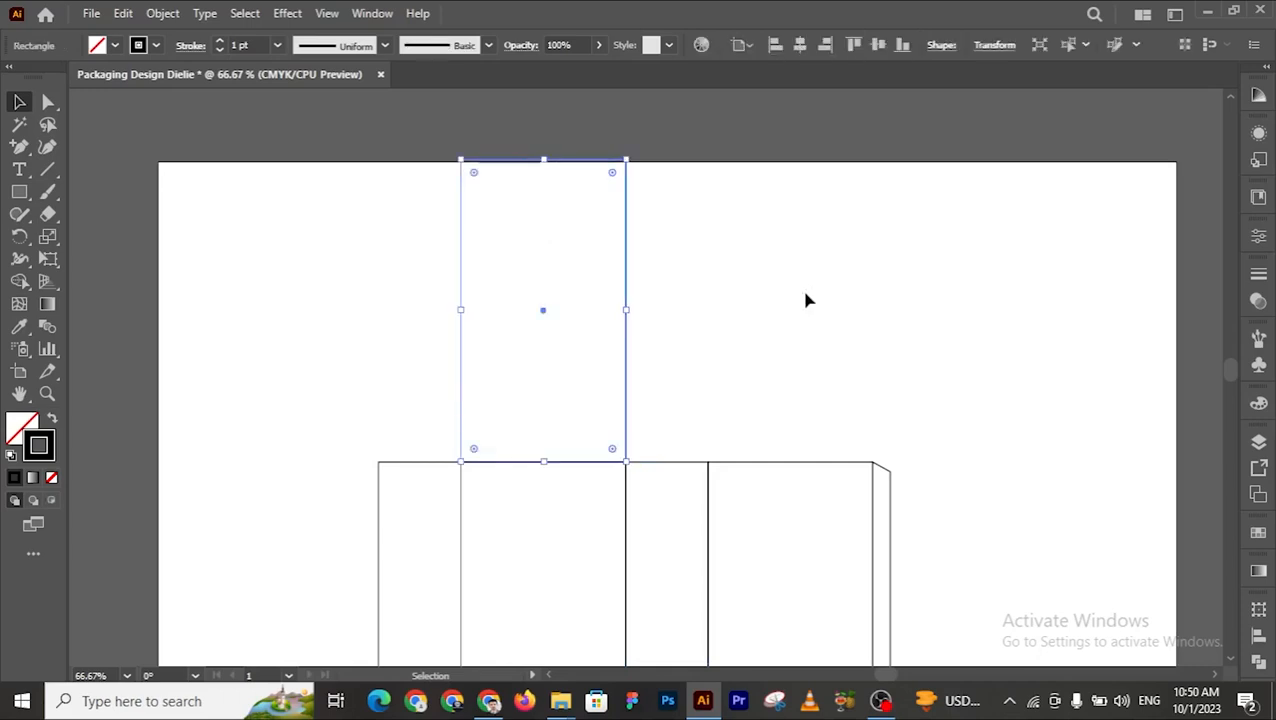
pyautogui.click(992, 45)
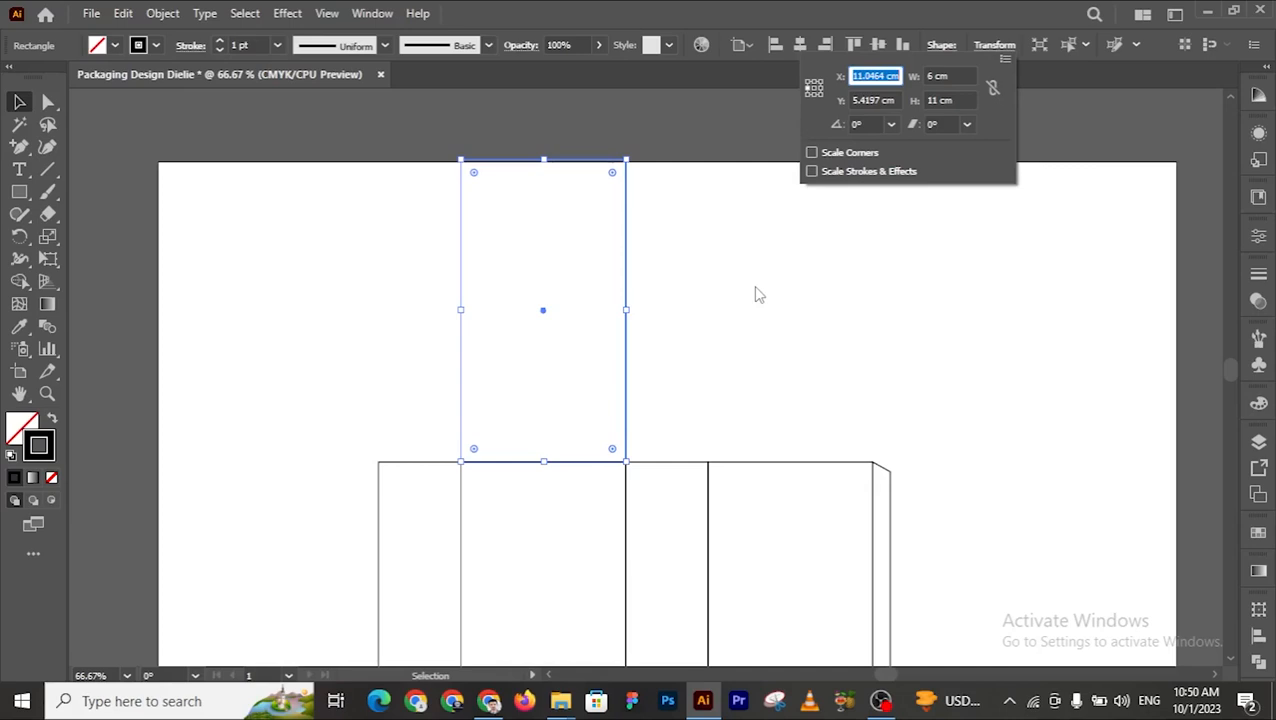
pyautogui.click(814, 91)
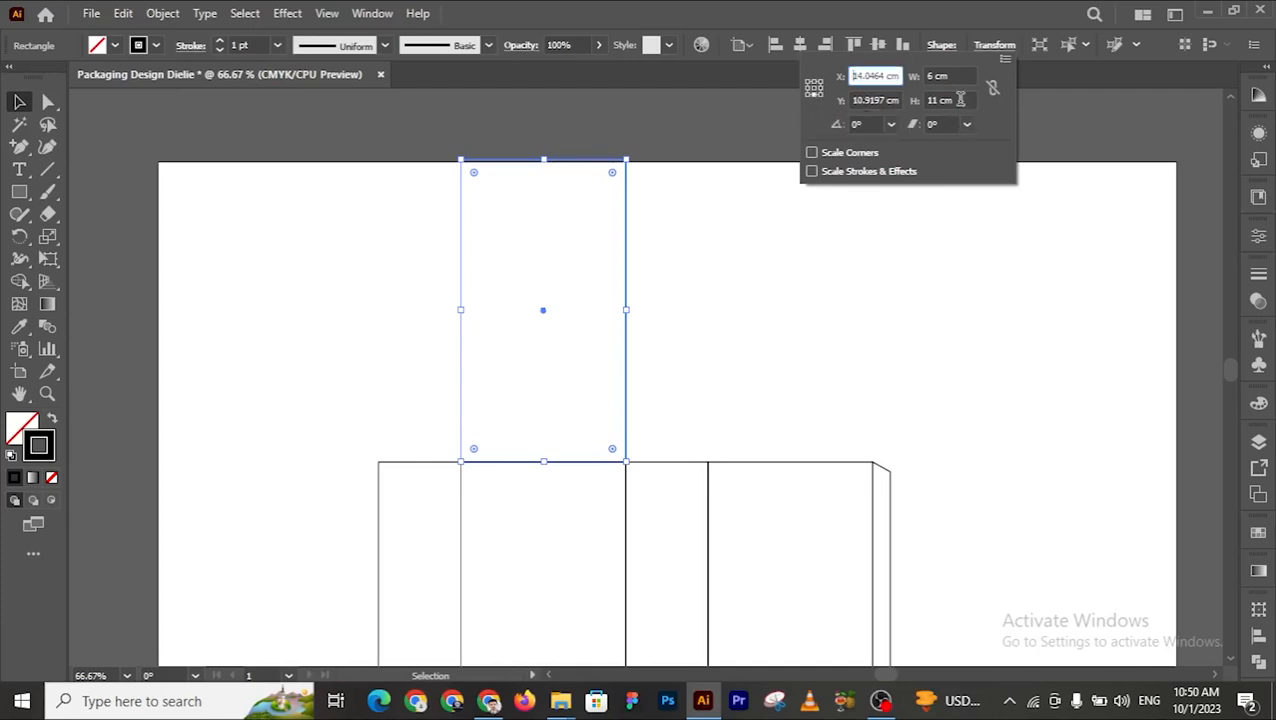
pyautogui.doubleClick(929, 101)
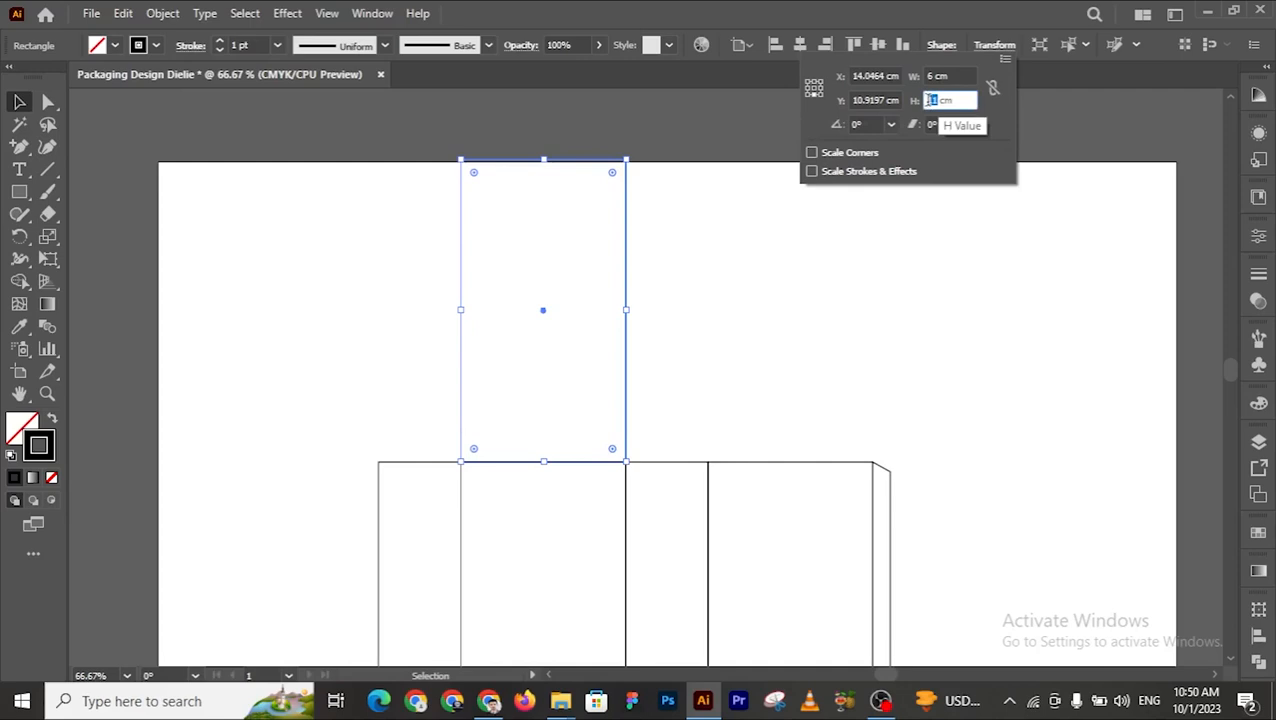
pyautogui.write('3')
pyautogui.press('Return')
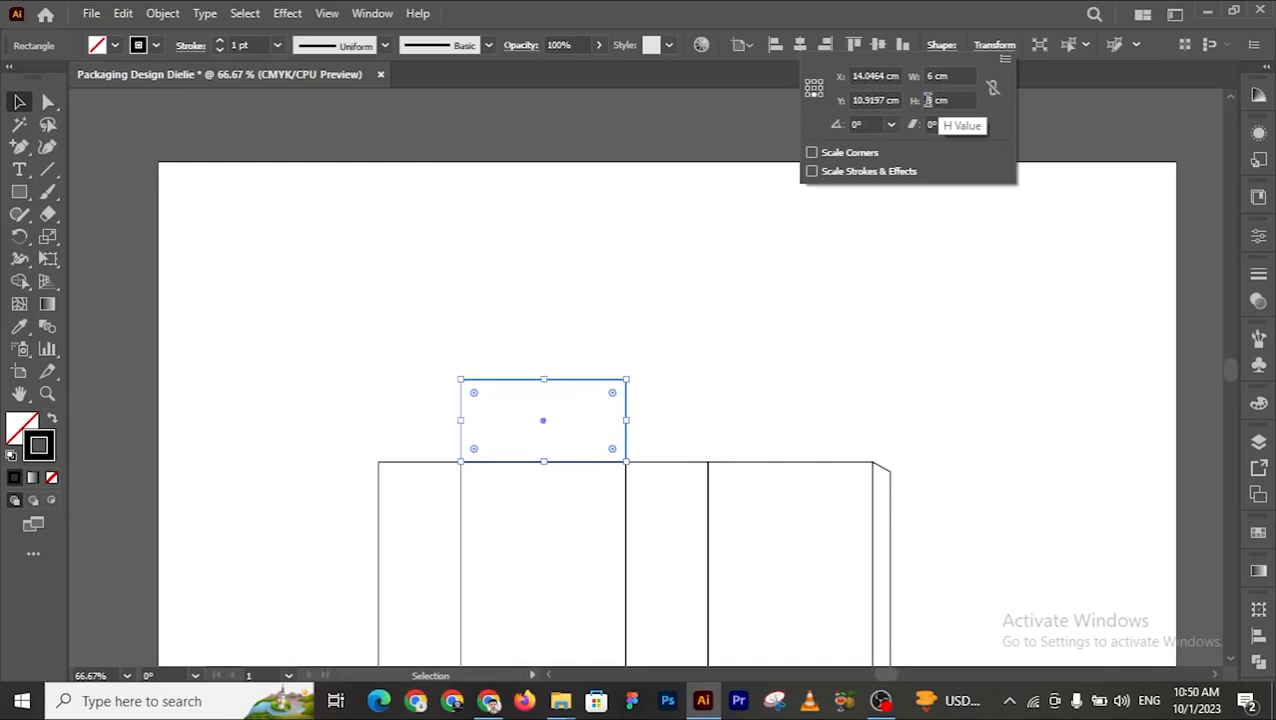
pyautogui.click(765, 357)
pyautogui.click(765, 357)
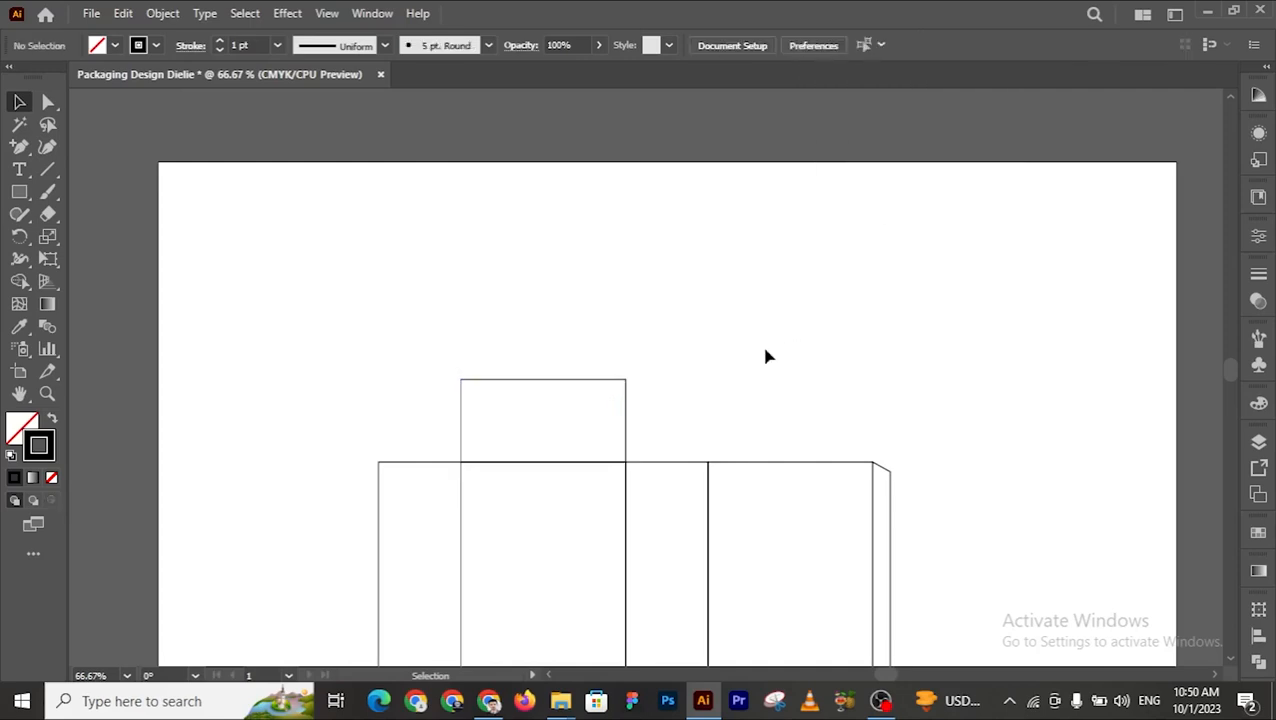
pyautogui.press('z')
pyautogui.keyDown('alt'); pyautogui.click(659, 501); pyautogui.keyUp('alt')
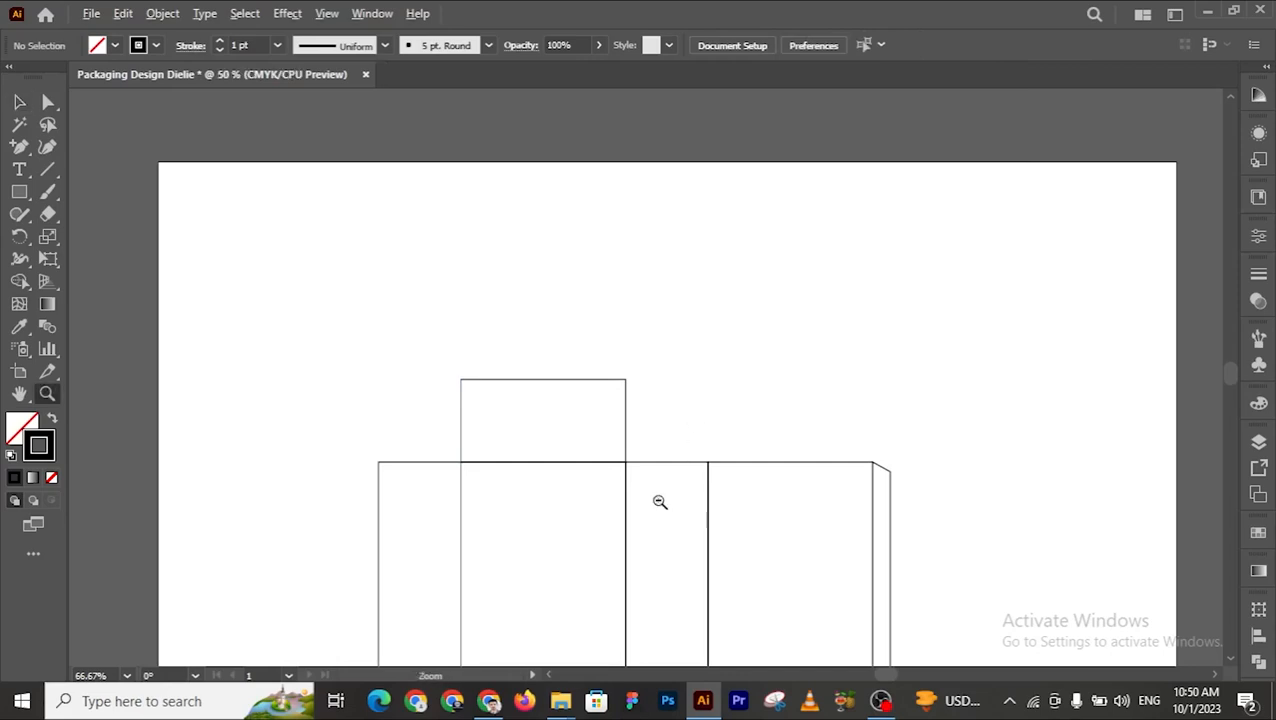
pyautogui.click(634, 366)
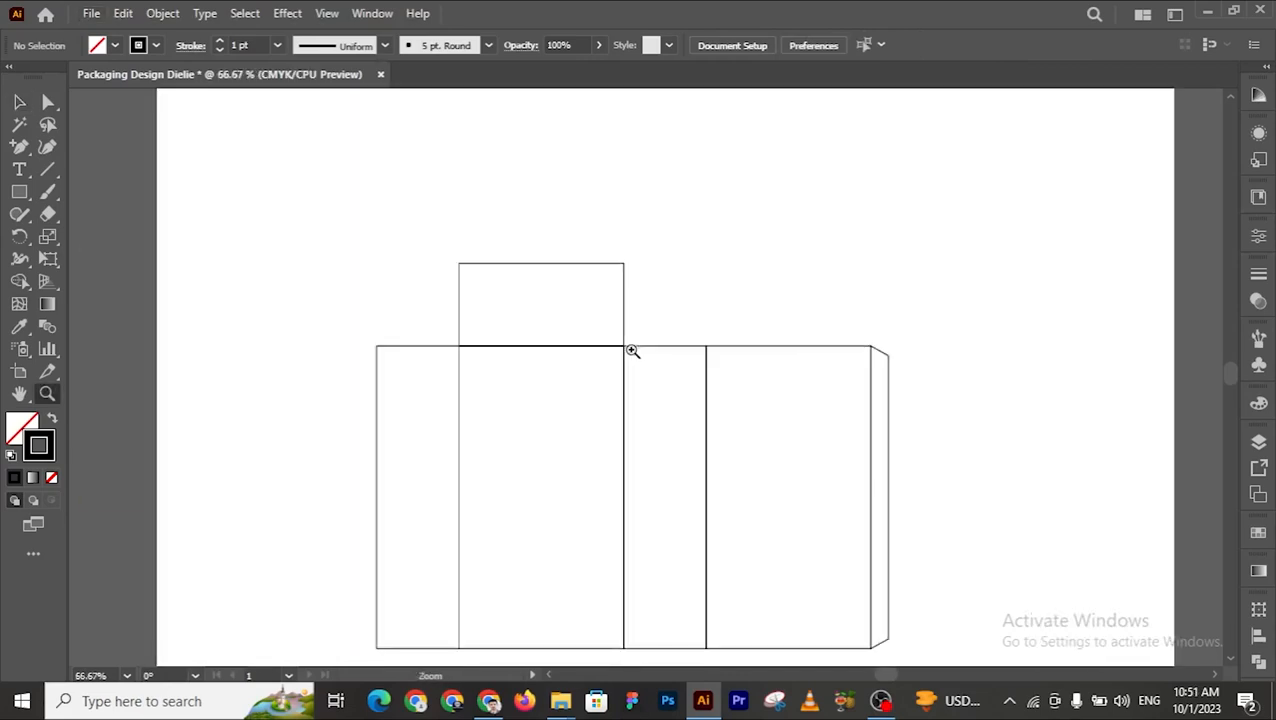
pyautogui.click(630, 361)
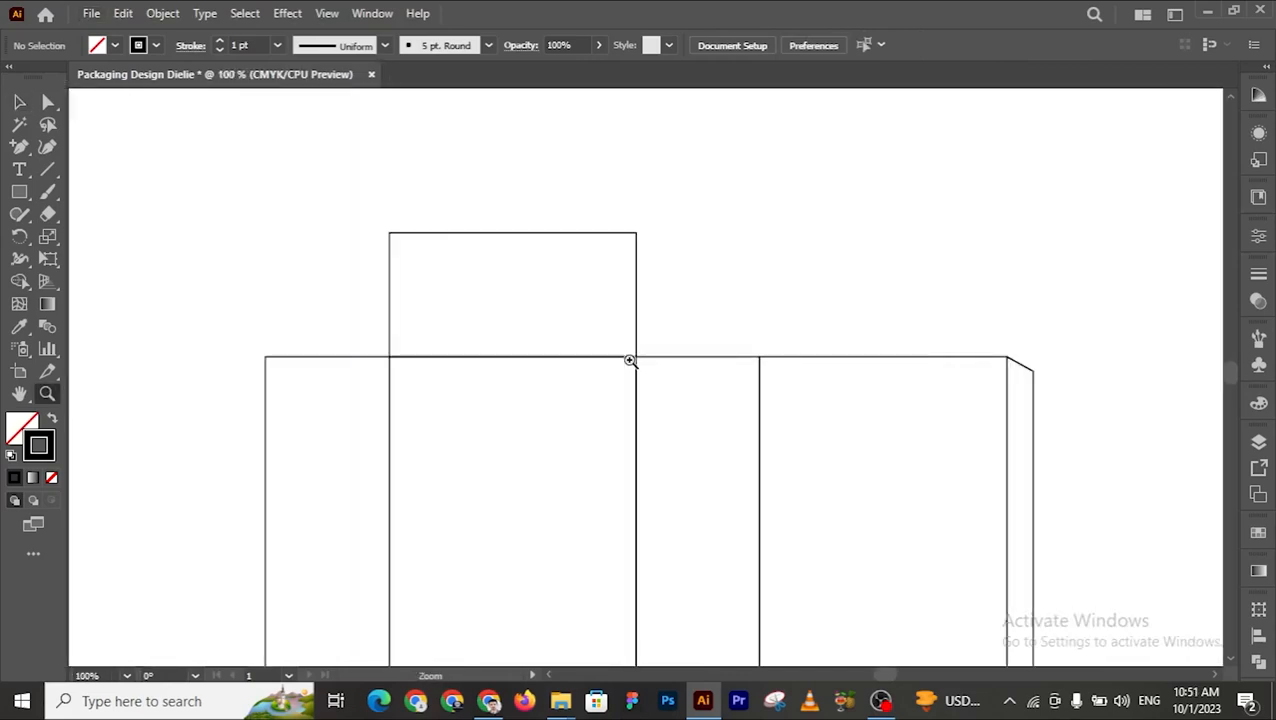
# Step: Examine the rounded tuck flap above the closure panel in the printed unfolded-box photo
pyautogui.keyDown('alt'); pyautogui.click(493, 367); pyautogui.keyUp('alt')
pyautogui.keyDown('alt'); pyautogui.click(492, 366); pyautogui.keyUp('alt')
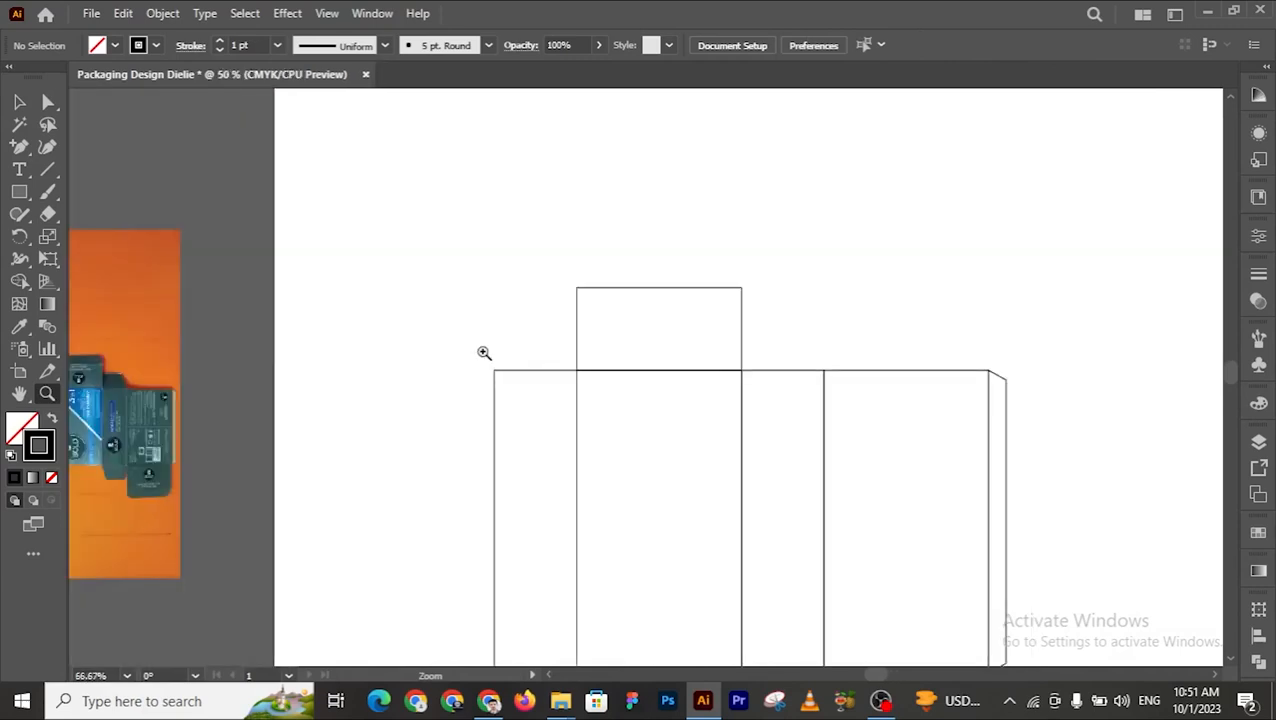
pyautogui.keyDown('alt'); pyautogui.click(492, 366); pyautogui.keyUp('alt')
pyautogui.click(551, 390)
pyautogui.click(613, 387)
pyautogui.click(729, 367)
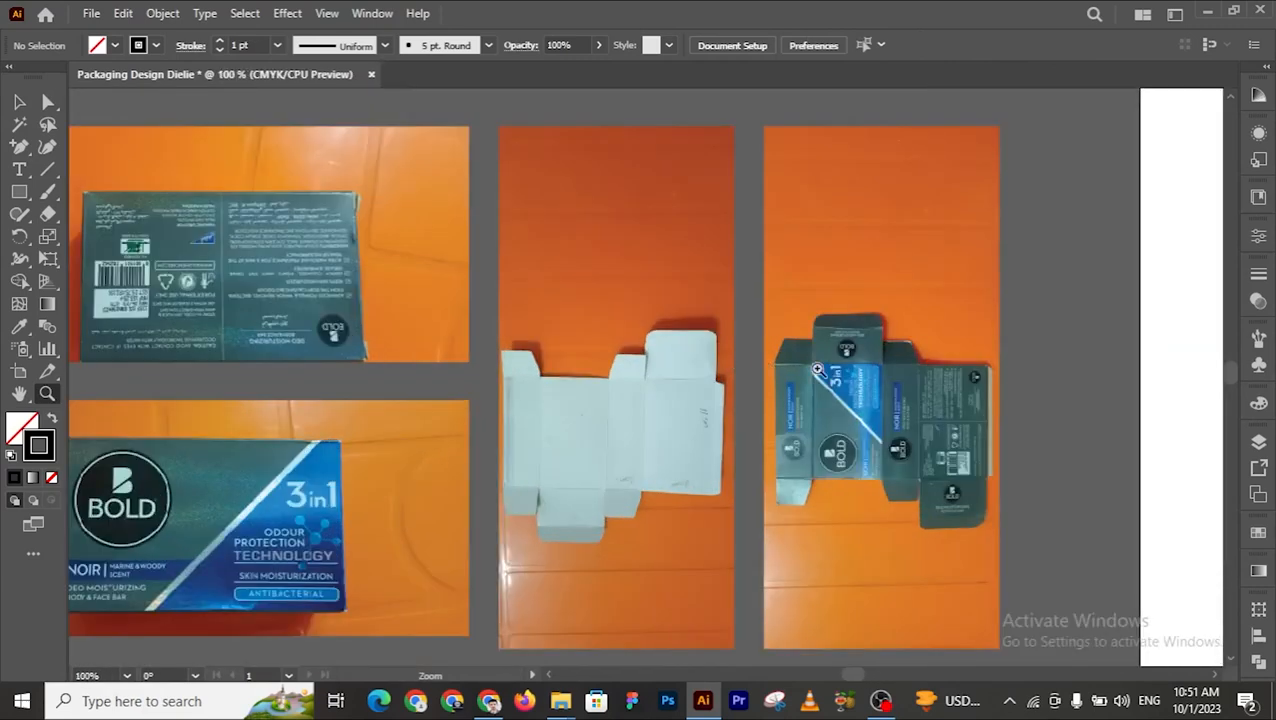
pyautogui.click(781, 313)
pyautogui.click(695, 331)
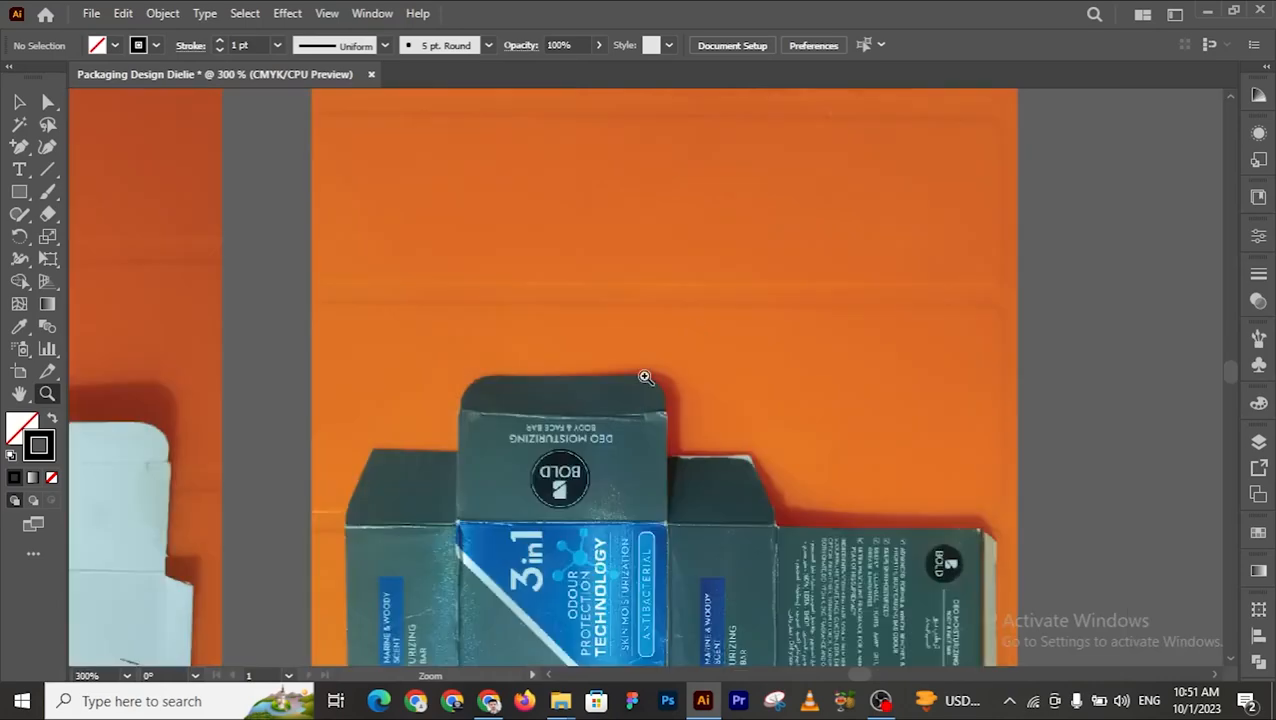
pyautogui.click(580, 415)
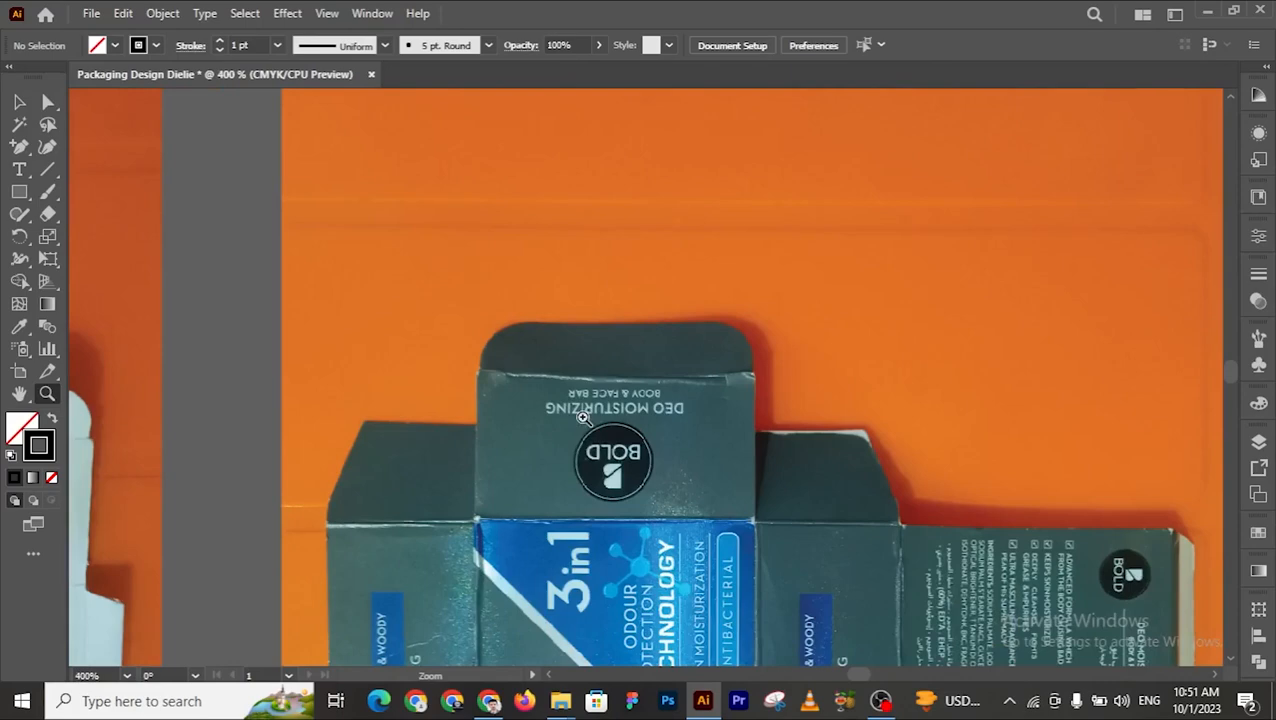
pyautogui.keyDown('alt'); pyautogui.click(709, 481); pyautogui.keyUp('alt')
pyautogui.keyDown('alt'); pyautogui.click(709, 481); pyautogui.keyUp('alt')
pyautogui.keyDown('alt'); pyautogui.click(709, 481); pyautogui.keyUp('alt')
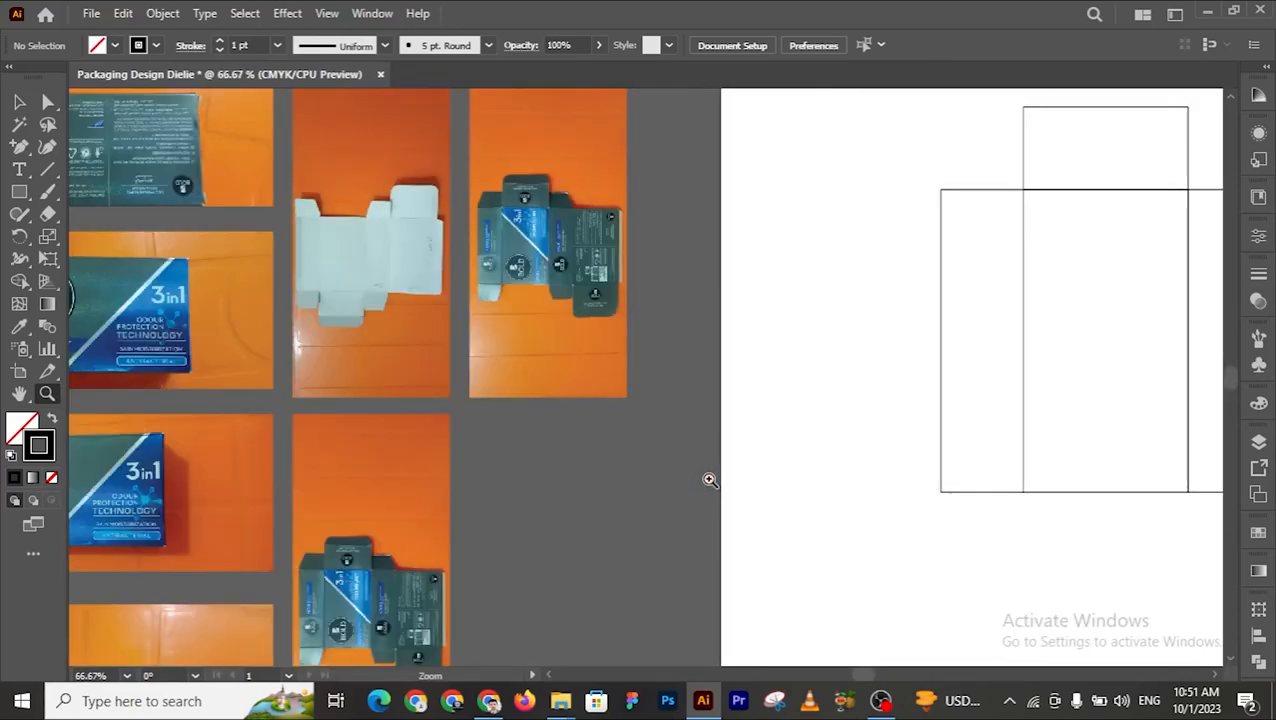
# Step: Duplicate the top closure panel straight up so the copy sits flush on the panel's top edge
pyautogui.click(1075, 289)
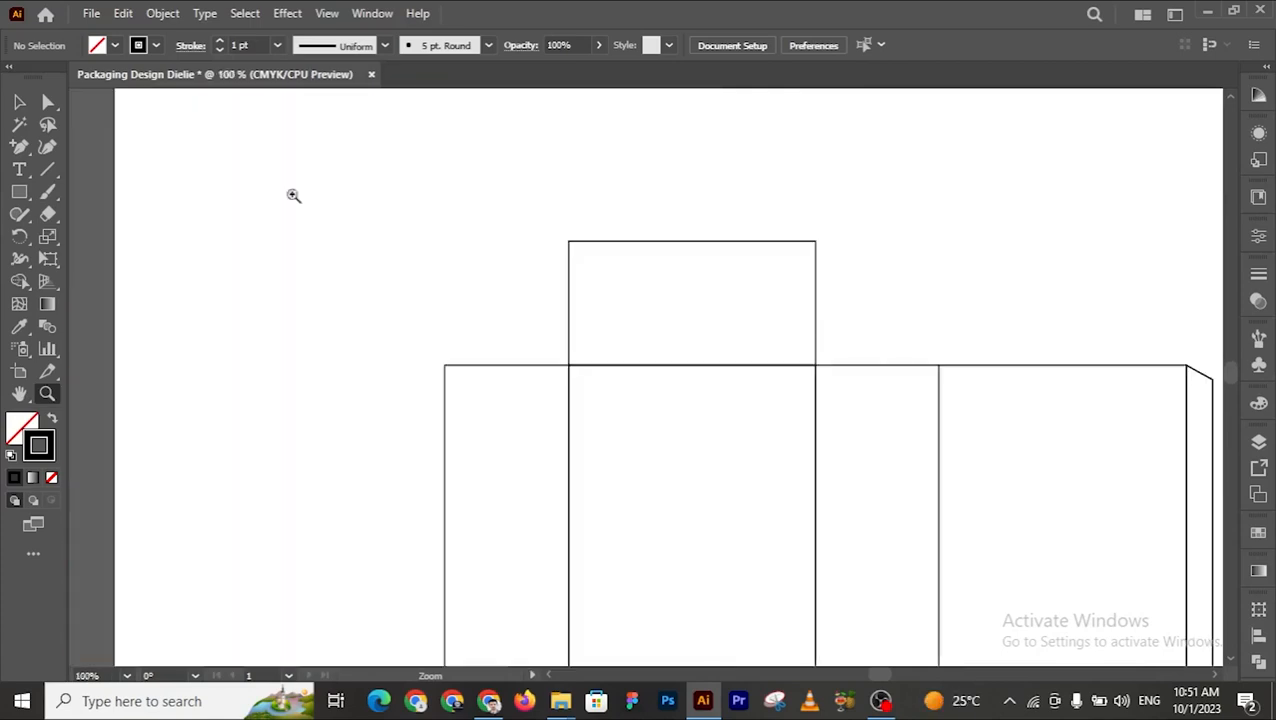
pyautogui.click(17, 101)
pyautogui.press('v')
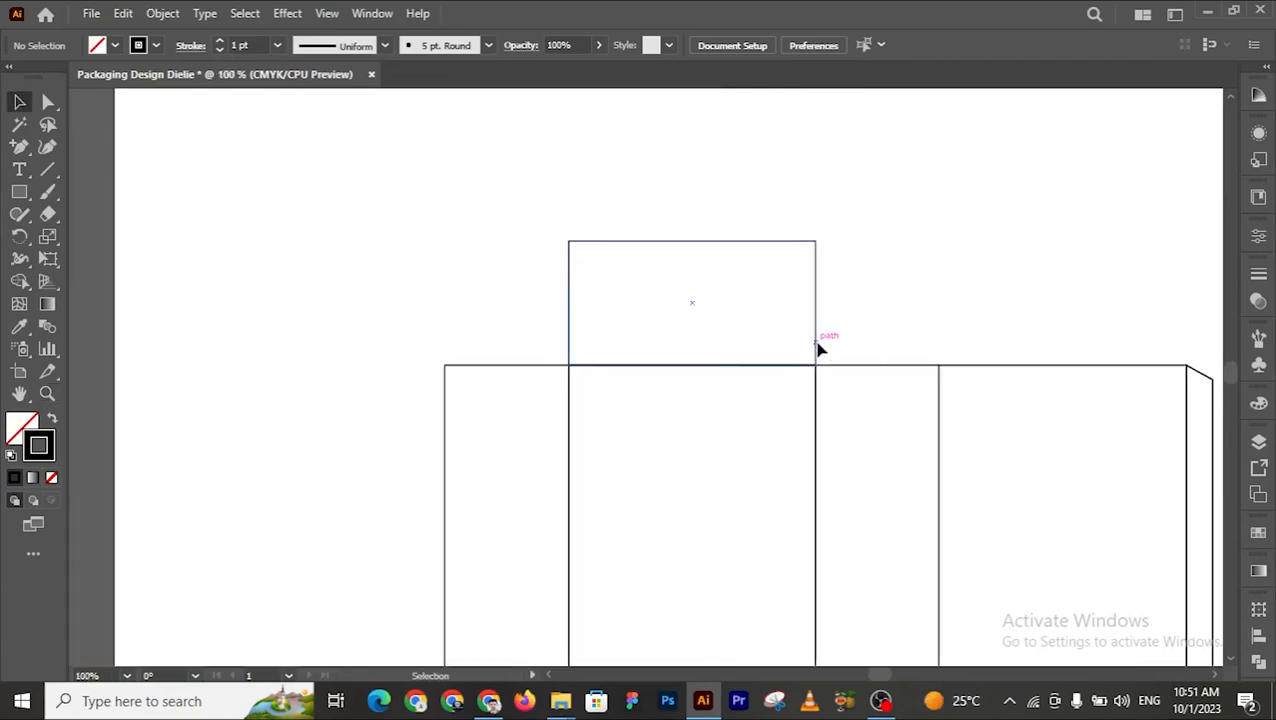
pyautogui.moveTo(818, 350); pyautogui.dragTo(815, 230)
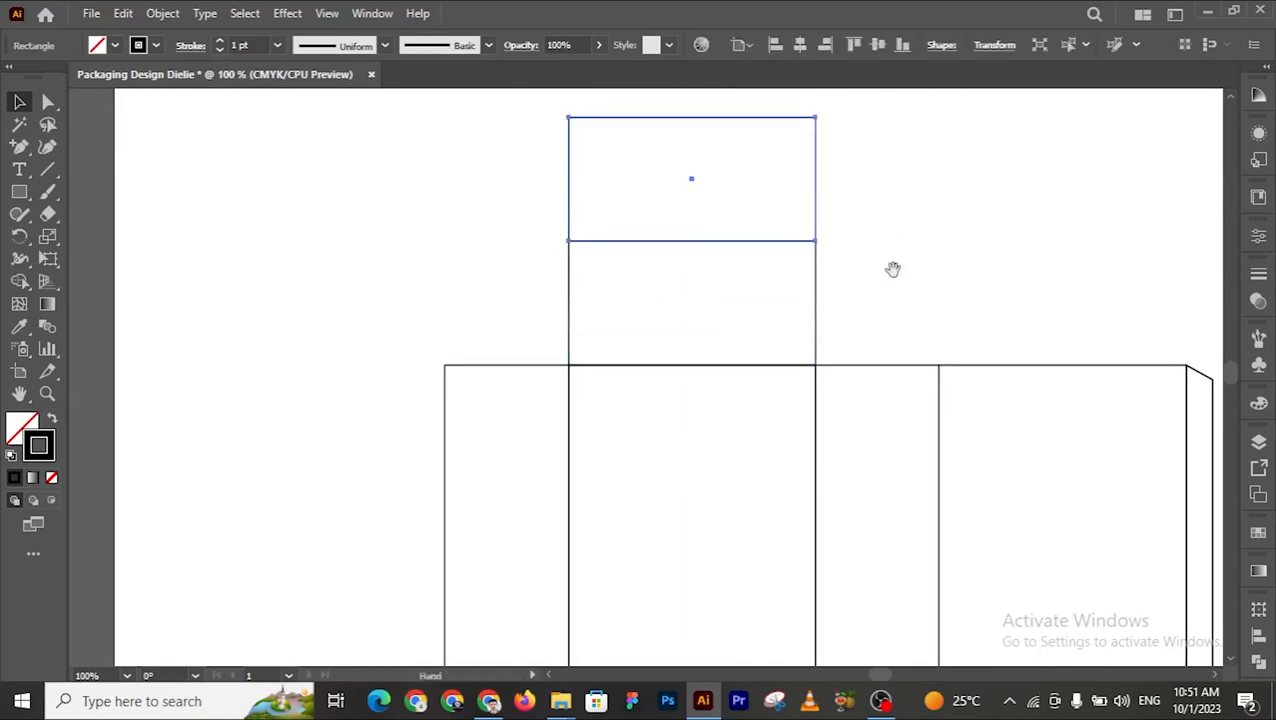
pyautogui.moveTo(891, 268); pyautogui.dragTo(740, 296)
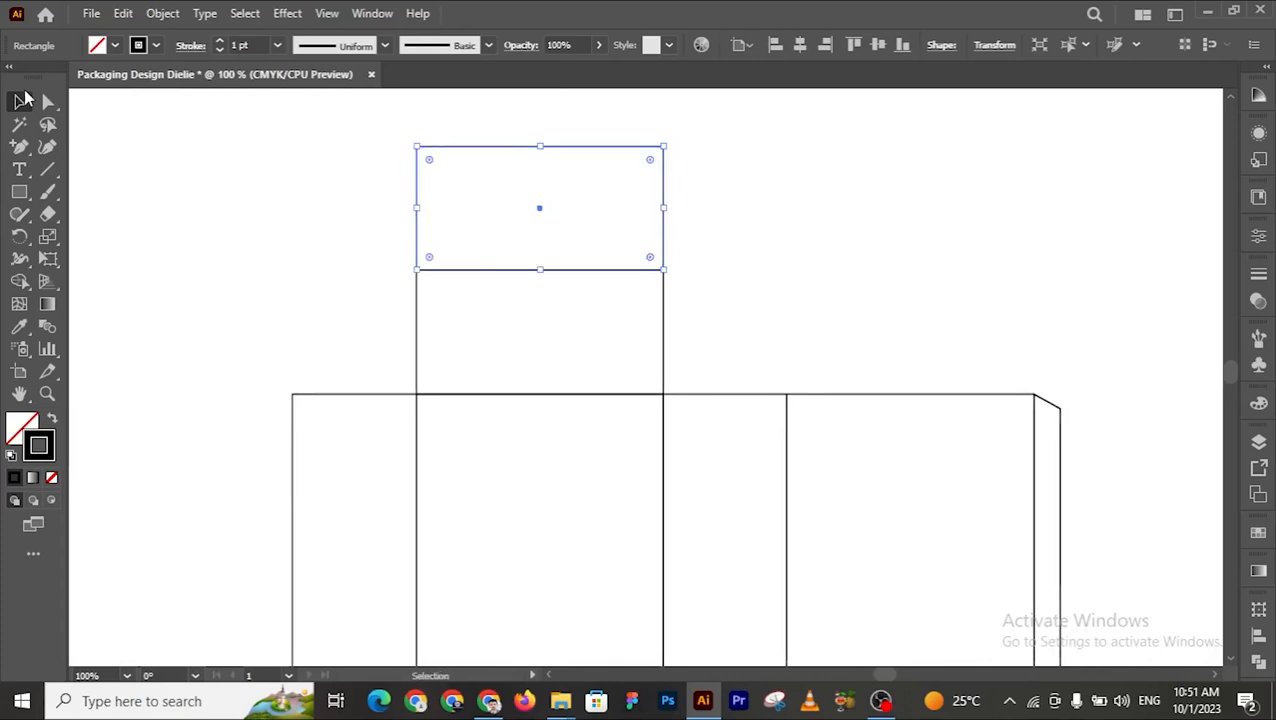
# Step: Lower the top edge of the uppermost copy to leave a narrow tuck-flap strip above the closure panel, and deselect it
pyautogui.click(357, 136)
pyautogui.moveTo(752, 231); pyautogui.dragTo(755, 218)
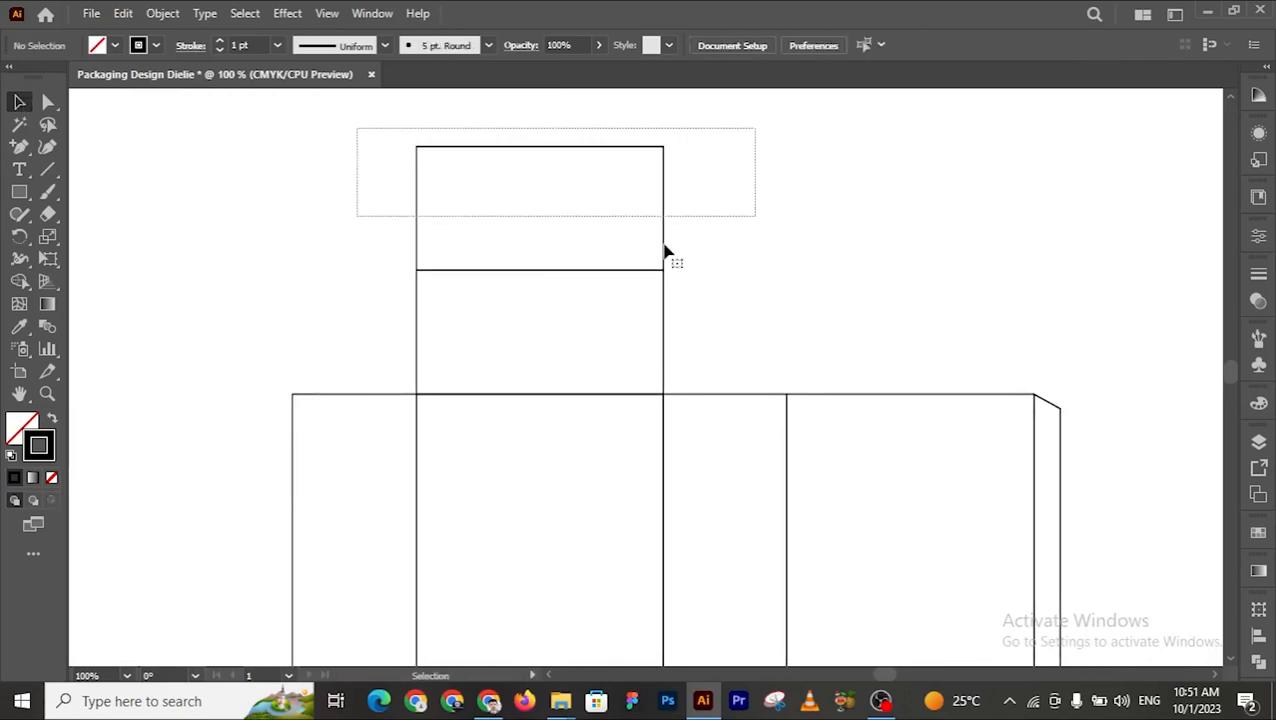
pyautogui.click(349, 134)
pyautogui.moveTo(349, 134); pyautogui.dragTo(756, 208)
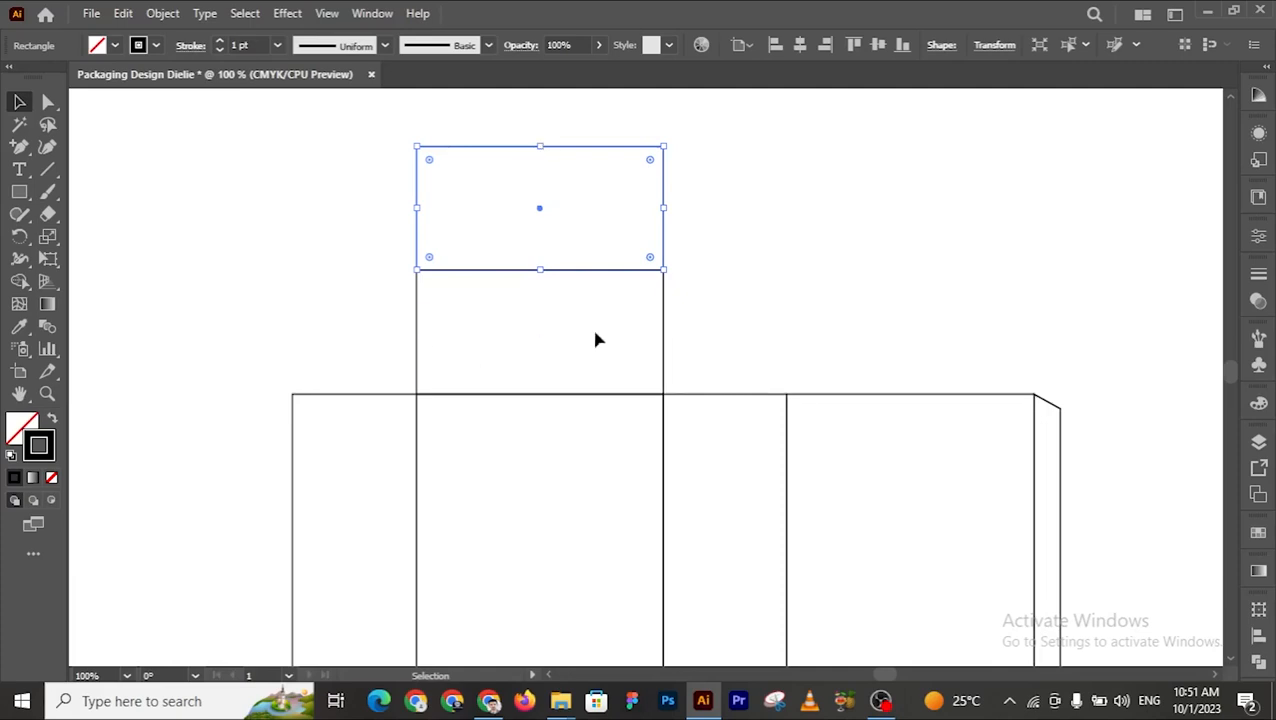
pyautogui.click(659, 318)
pyautogui.moveTo(370, 313); pyautogui.dragTo(762, 338)
pyautogui.click(322, 150)
pyautogui.moveTo(340, 137); pyautogui.dragTo(698, 177)
pyautogui.moveTo(543, 148); pyautogui.dragTo(531, 238)
pyautogui.click(814, 240)
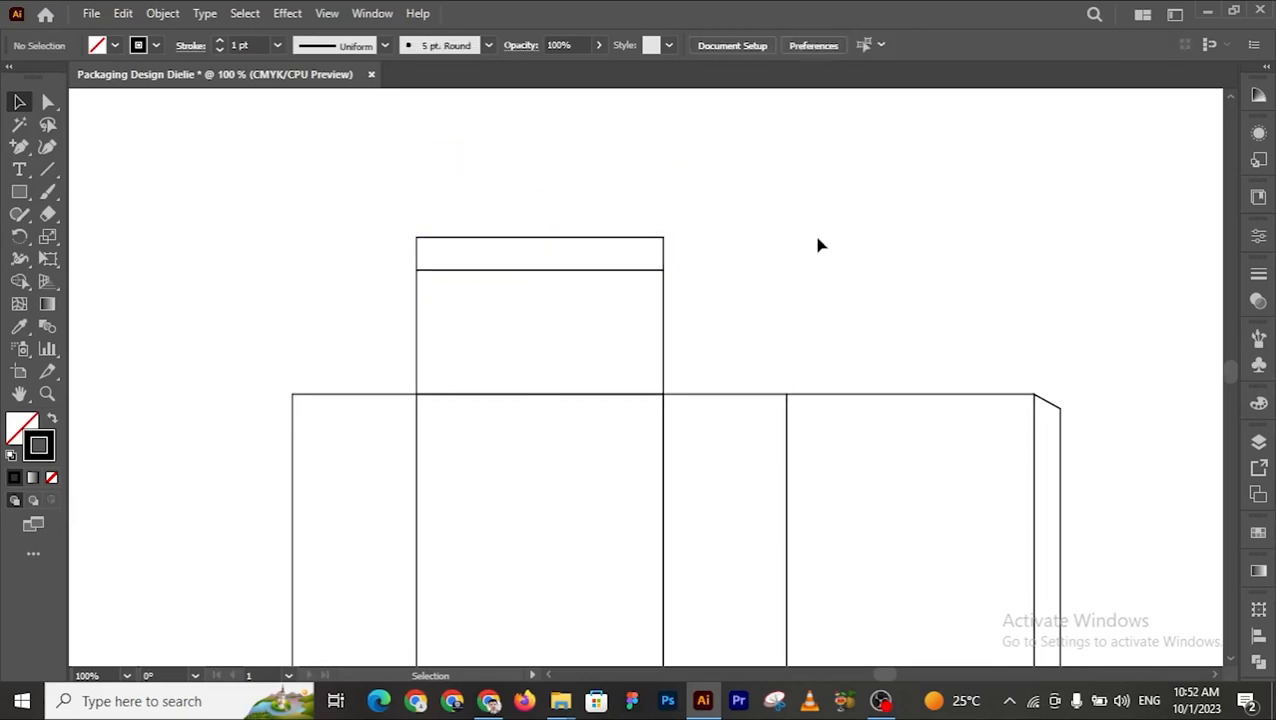
# Step: Round the tuck flap's two top corners equally through the strip's full height, leaving its bottom corners square, and deselect it
pyautogui.click(48, 101)
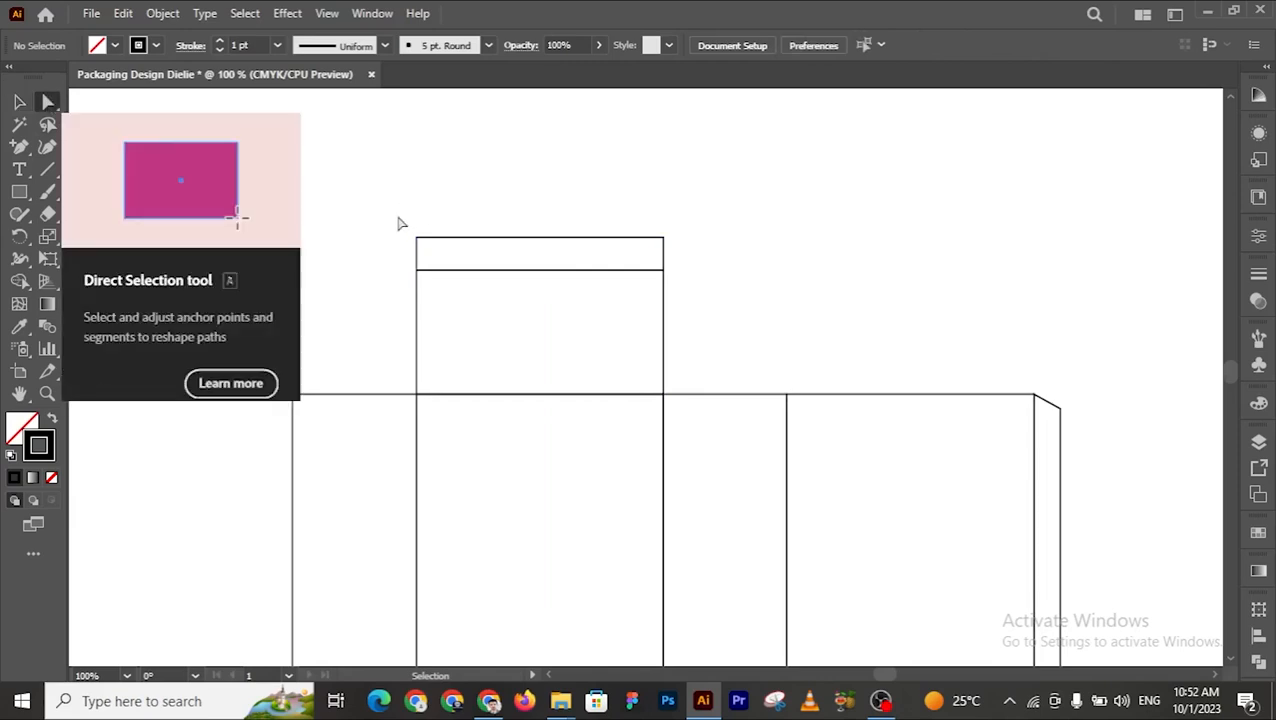
pyautogui.moveTo(398, 216); pyautogui.dragTo(698, 245)
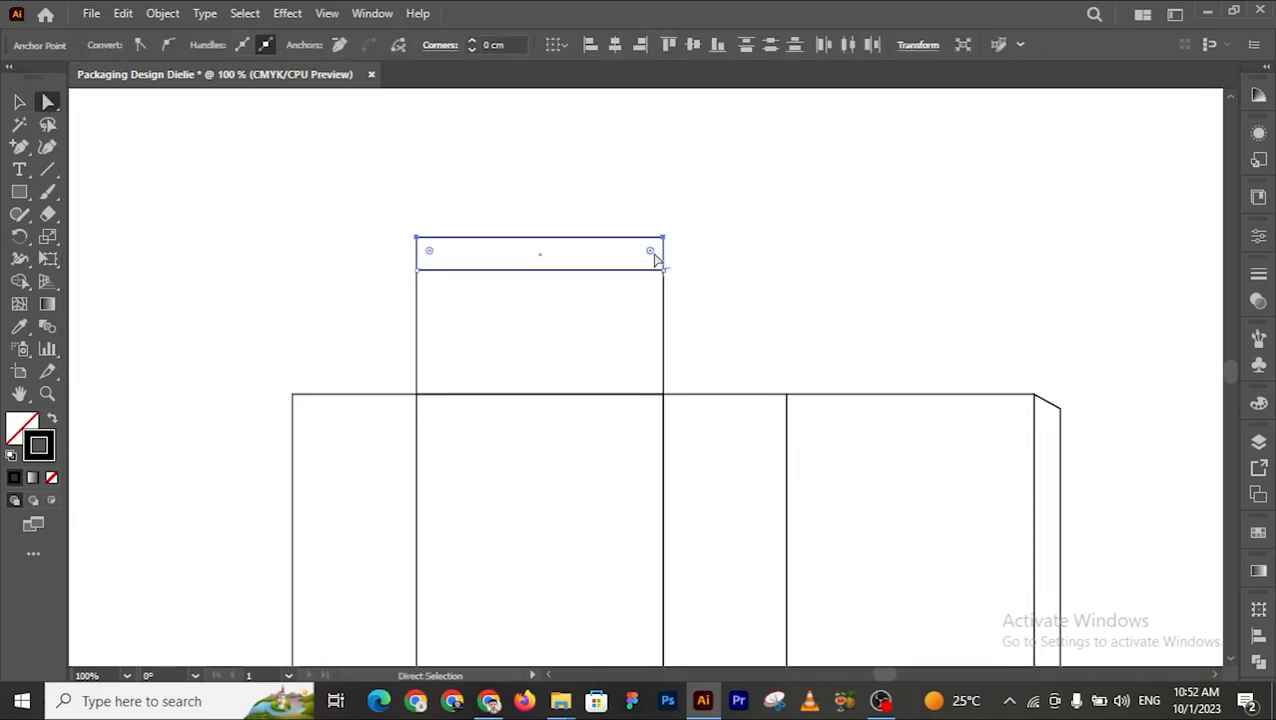
pyautogui.click(663, 237)
pyautogui.click(396, 225)
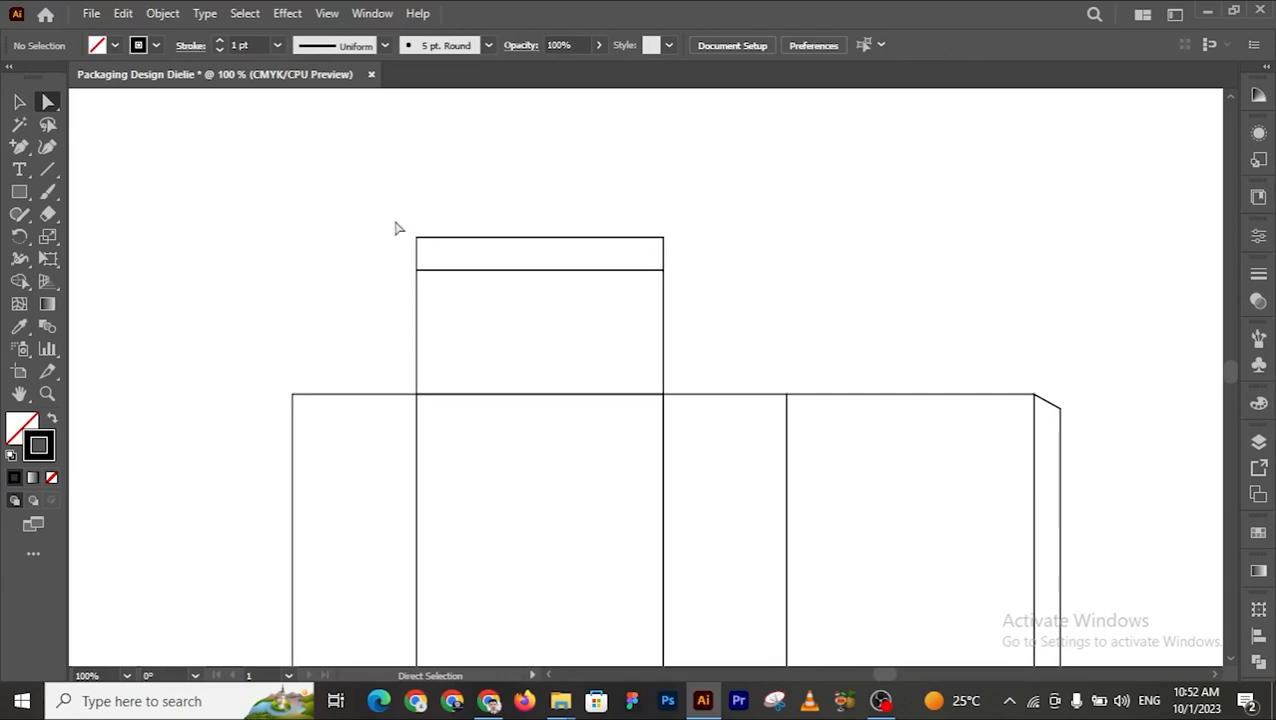
pyautogui.moveTo(395, 221); pyautogui.dragTo(697, 252)
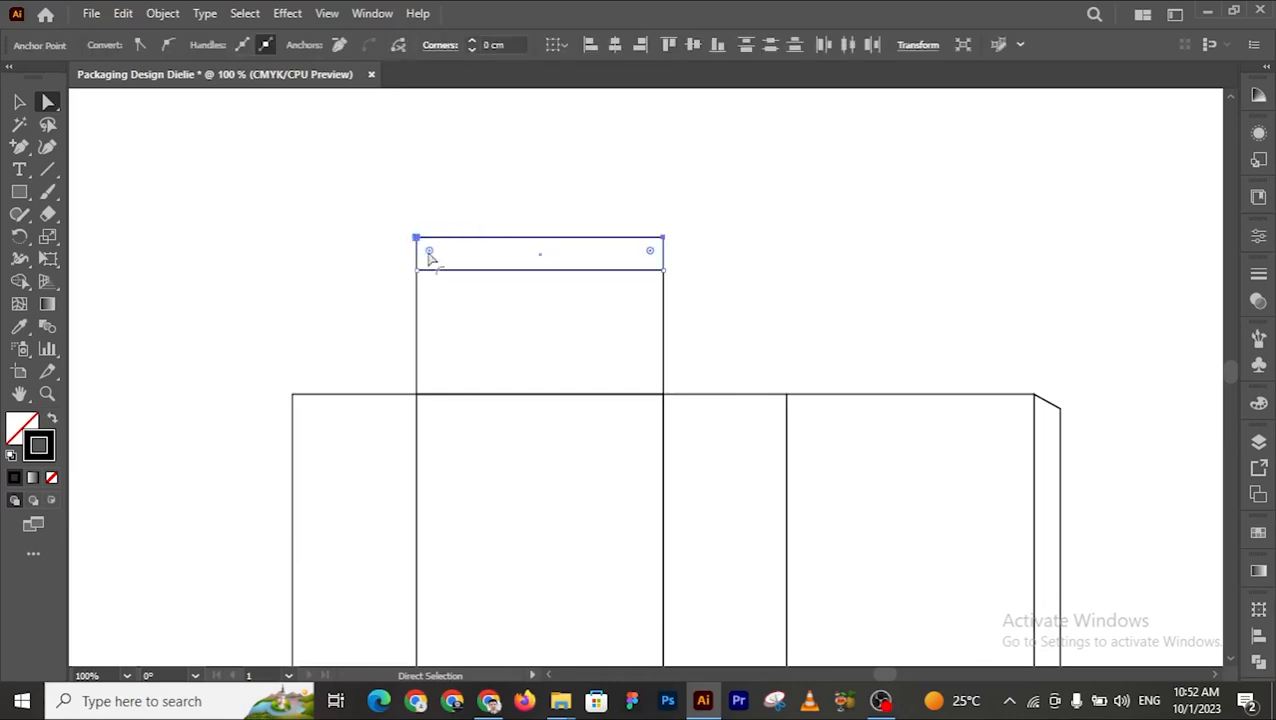
pyautogui.moveTo(429, 251); pyautogui.dragTo(461, 288)
pyautogui.press('v')
pyautogui.click(231, 189)
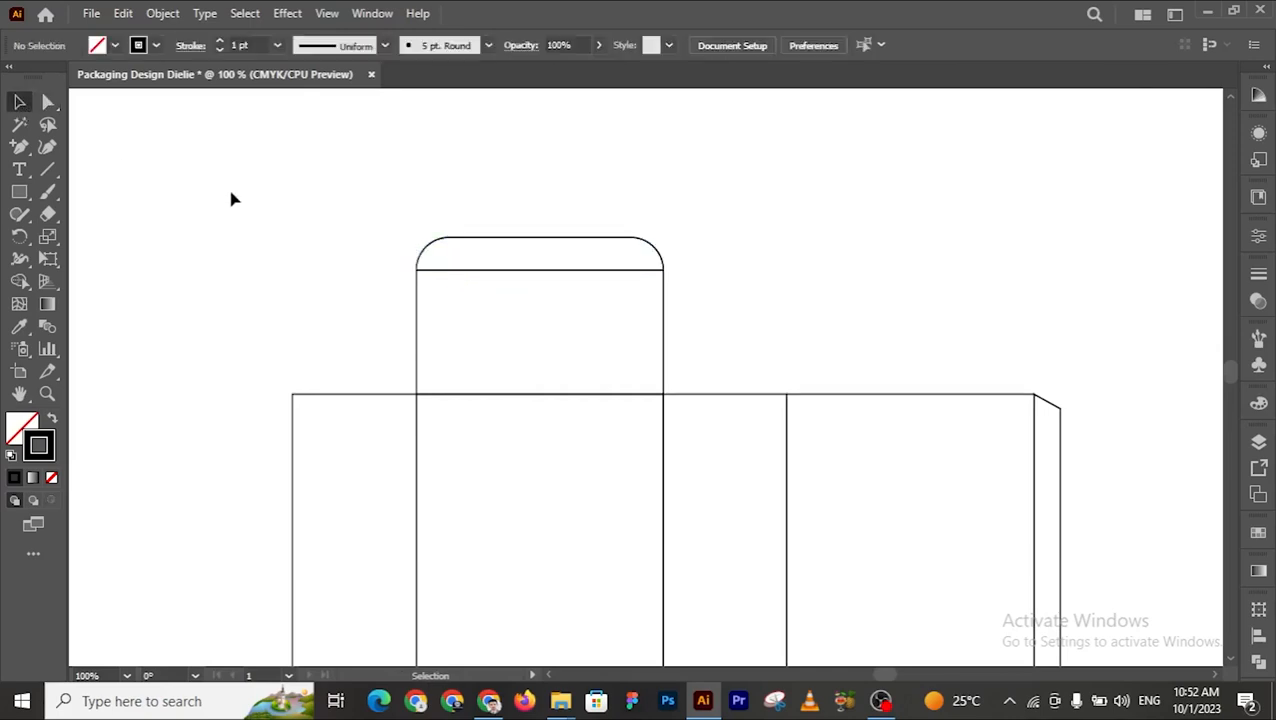
# Step: Examine the side flaps beside the closure panel in the printed unfolded-box photo and compare them with the dieline
pyautogui.press('z')
pyautogui.keyDown('alt'); pyautogui.click(692, 477); pyautogui.keyUp('alt')
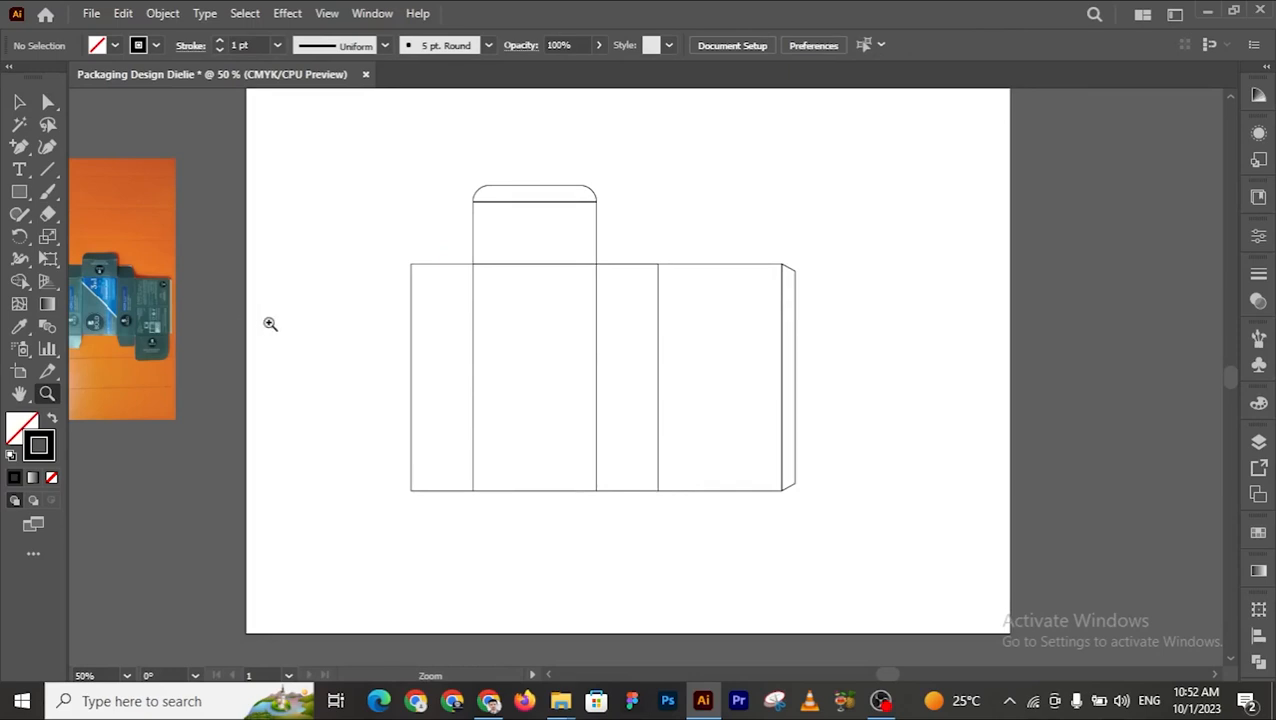
pyautogui.click(306, 300)
pyautogui.click(477, 395)
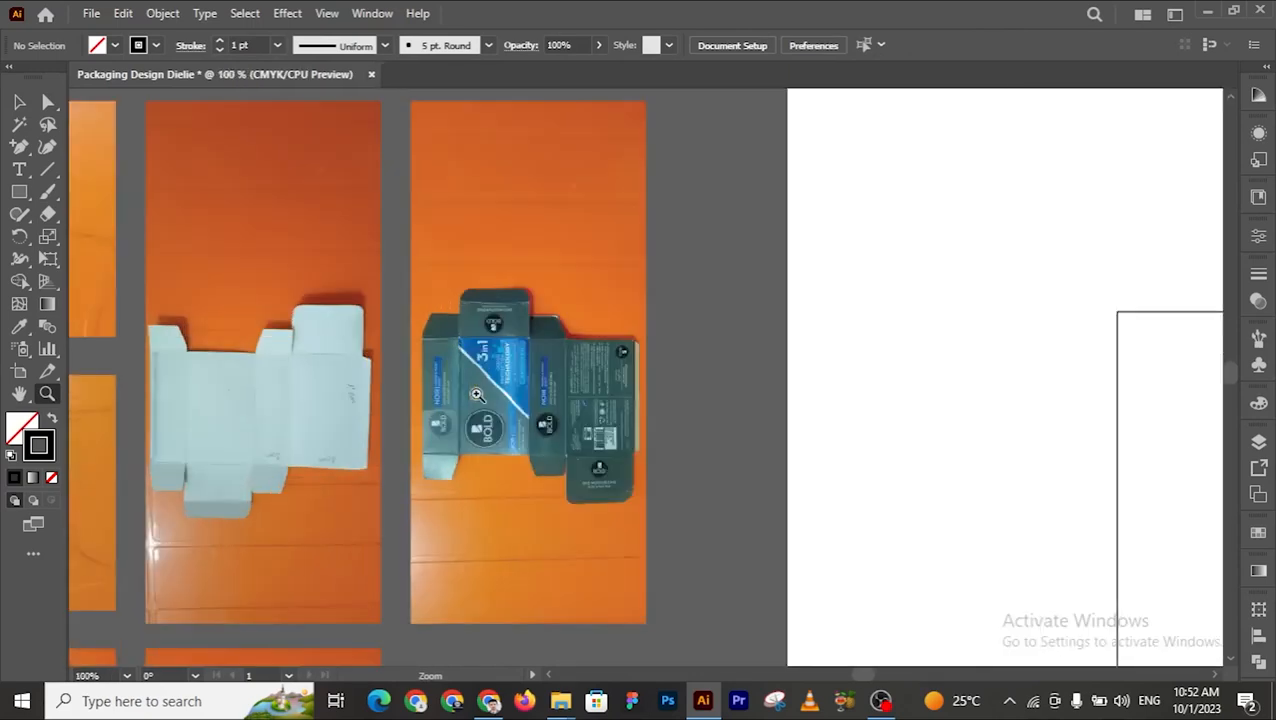
pyautogui.click(561, 351)
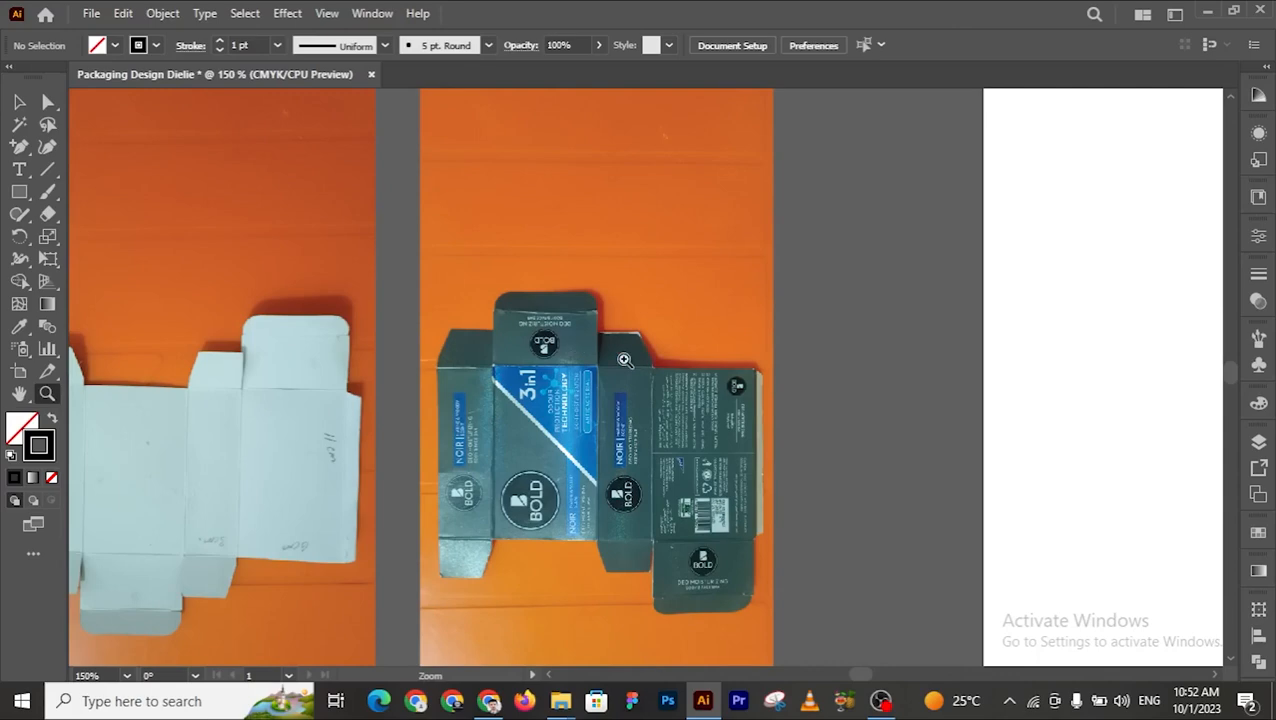
pyautogui.click(667, 398)
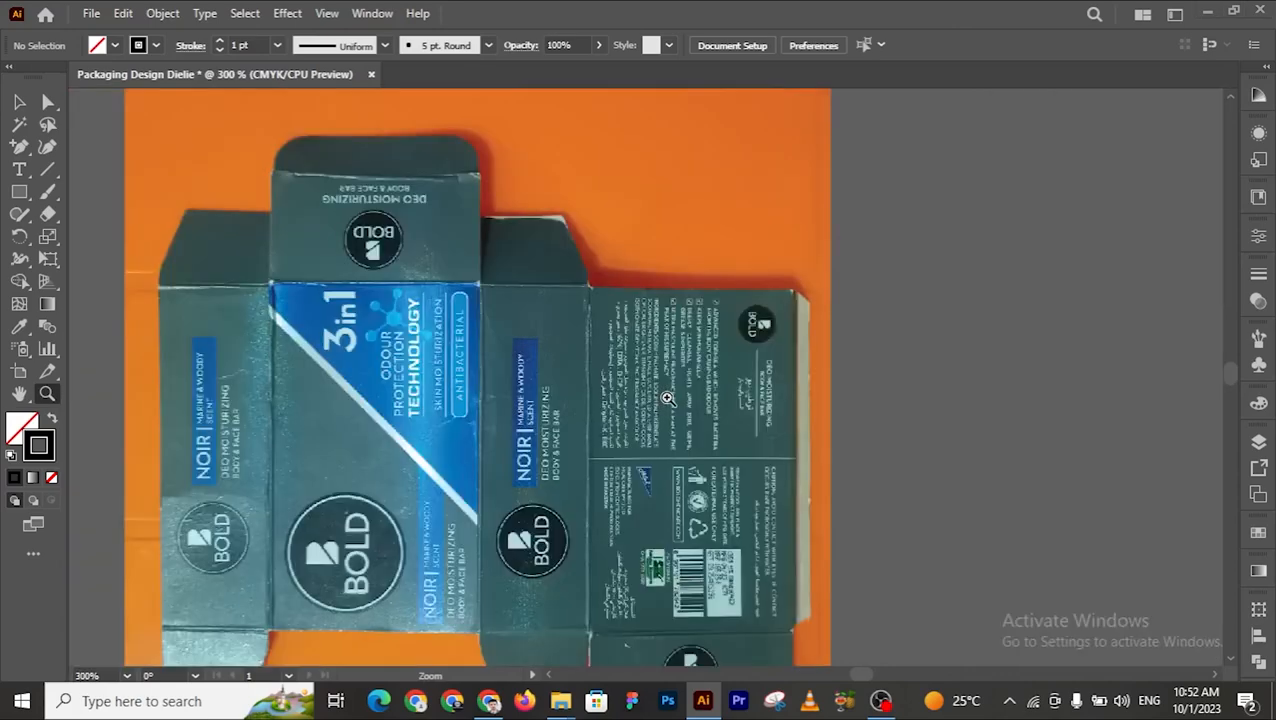
pyautogui.press('super')
pyautogui.press('super')
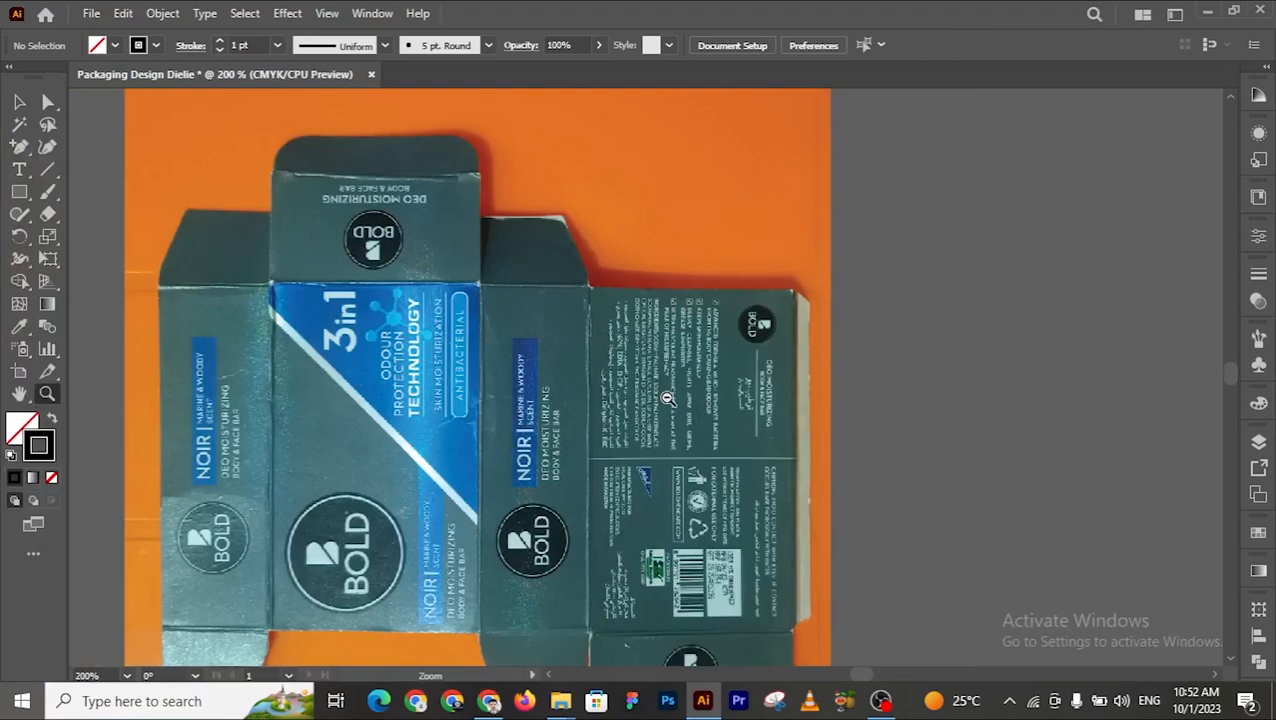
pyautogui.keyDown('alt'); pyautogui.click(667, 398); pyautogui.keyUp('alt')
pyautogui.keyDown('alt'); pyautogui.click(667, 398); pyautogui.keyUp('alt')
pyautogui.keyDown('alt'); pyautogui.click(667, 398); pyautogui.keyUp('alt')
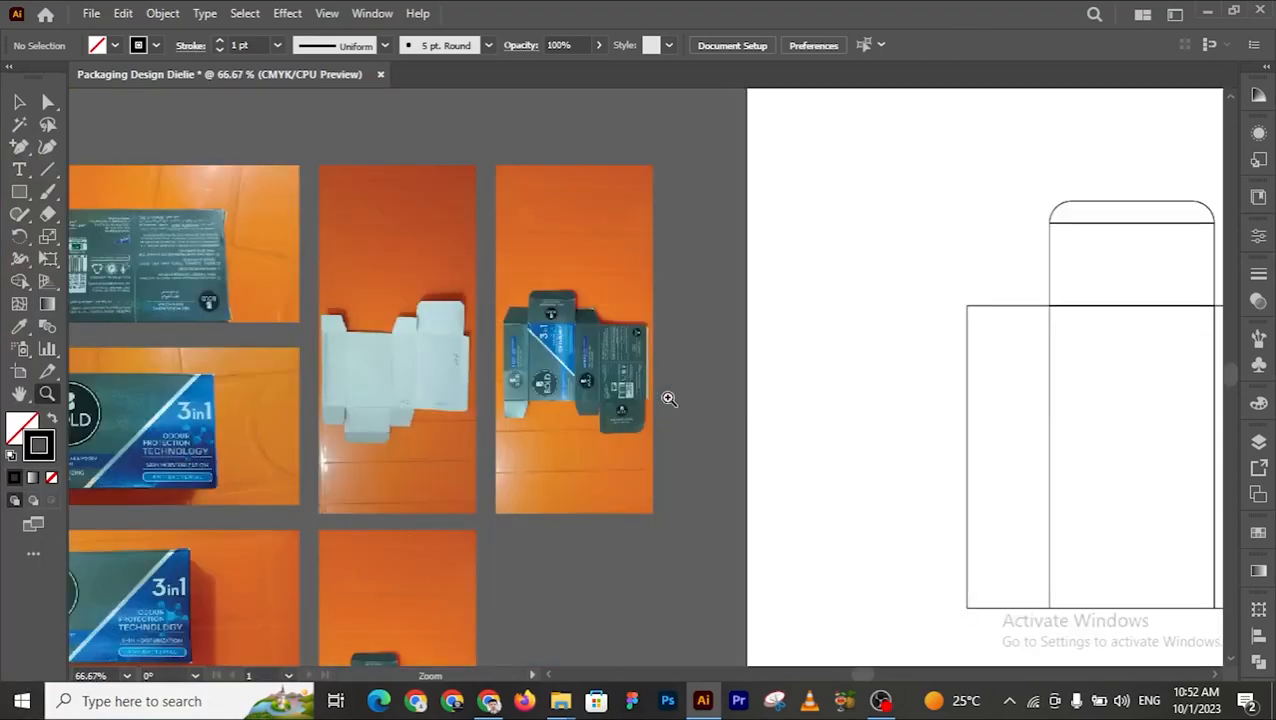
pyautogui.moveTo(668, 398); pyautogui.dragTo(234, 439)
pyautogui.click(938, 328)
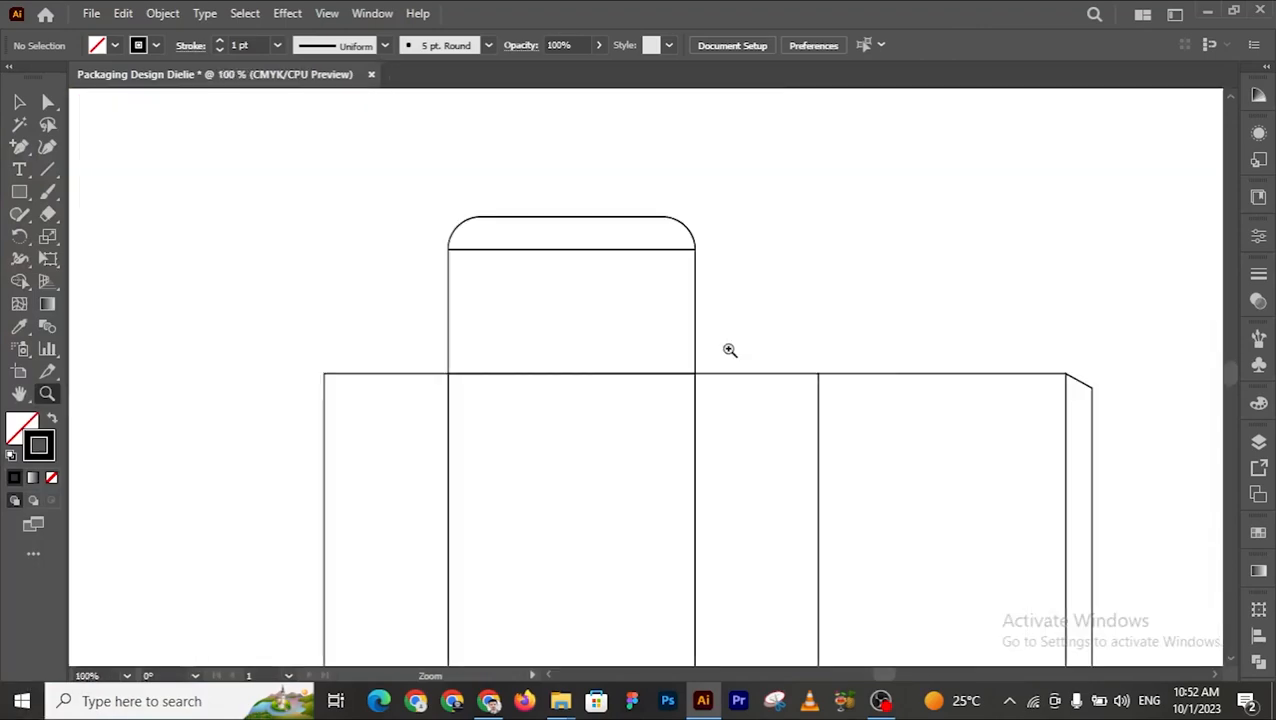
pyautogui.click(725, 350)
pyautogui.keyDown('alt'); pyautogui.click(732, 394); pyautogui.keyUp('alt')
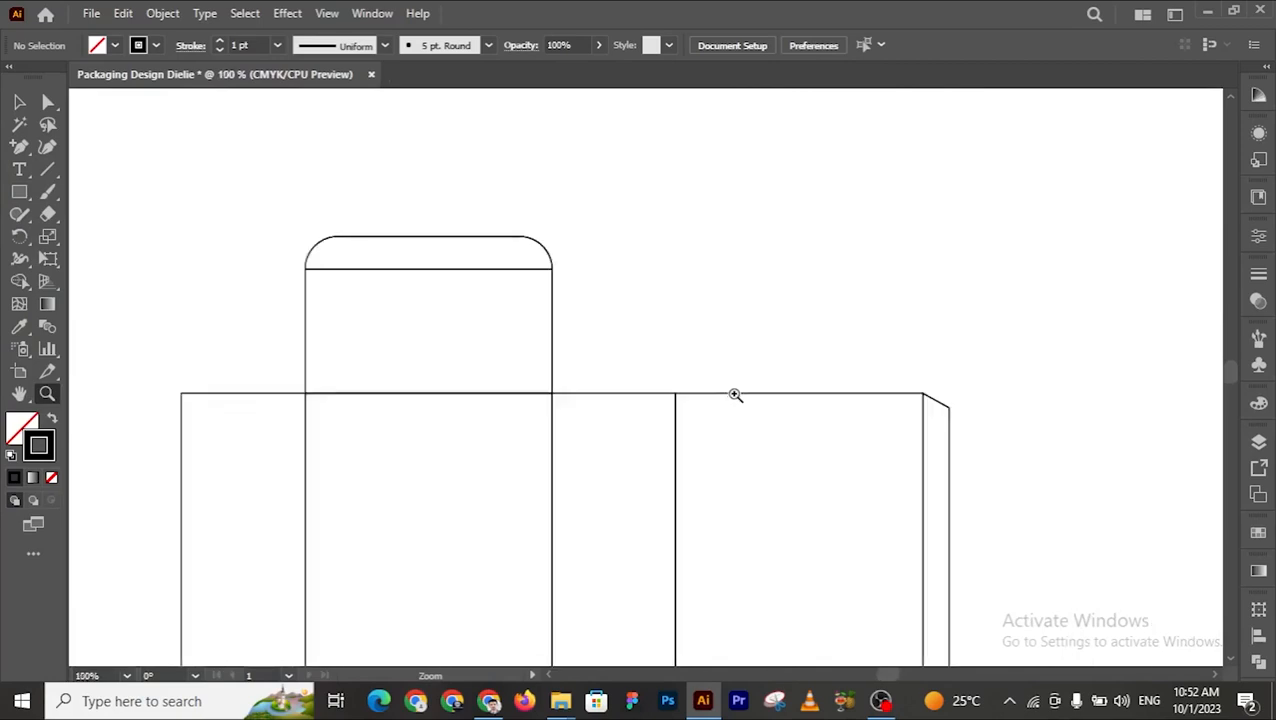
pyautogui.scroll(-1, 680, 410)
pyautogui.scroll(-1, 528, 413)
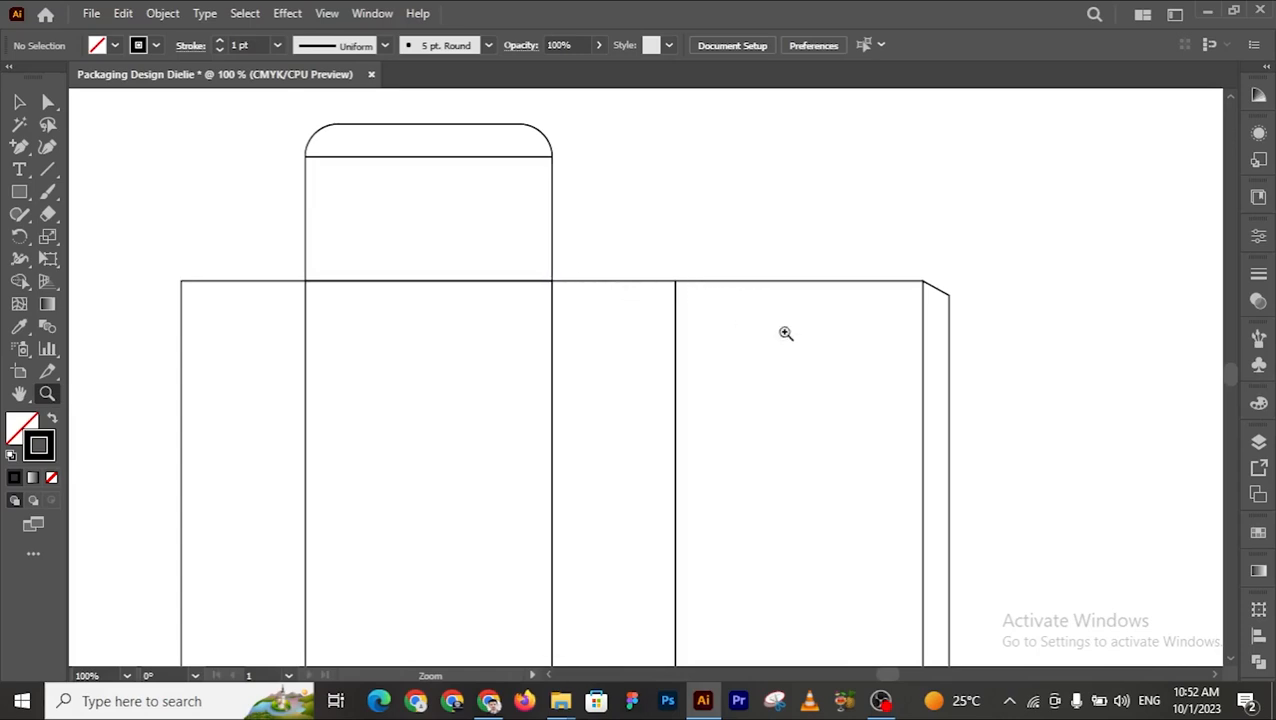
# Step: Duplicate the side panel between the two main panels 11 cm straight up and shorten the copy from its top to about 3.8 cm
pyautogui.click(19, 102)
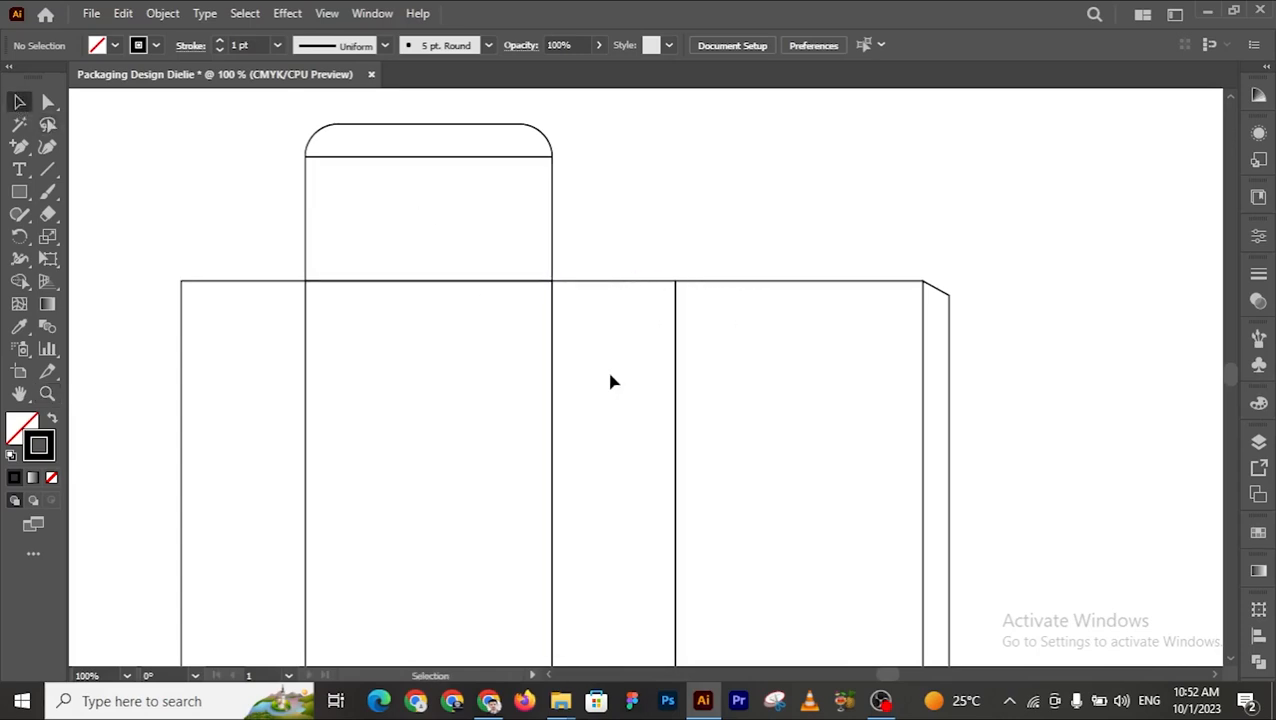
pyautogui.scroll(-5, 606, 368)
pyautogui.scroll(3, 657, 557)
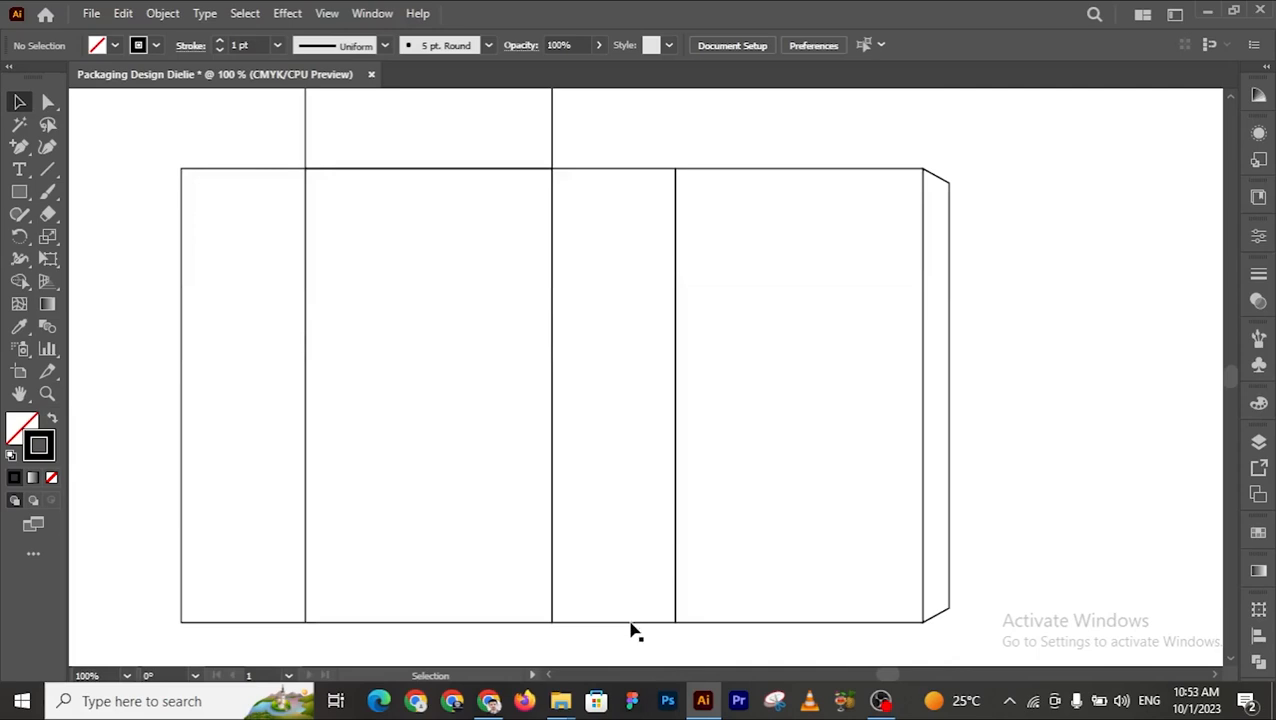
pyautogui.moveTo(632, 622); pyautogui.dragTo(658, 177)
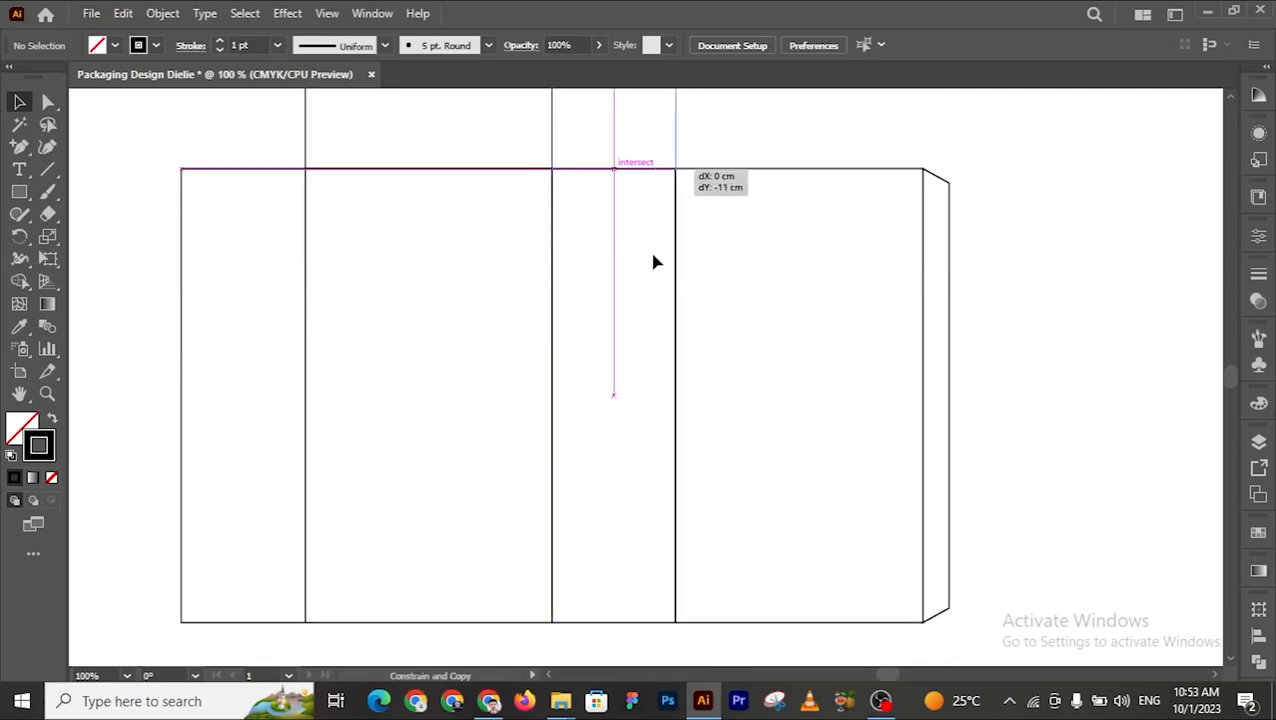
pyautogui.scroll(5, 649, 253)
pyautogui.scroll(1, 678, 325)
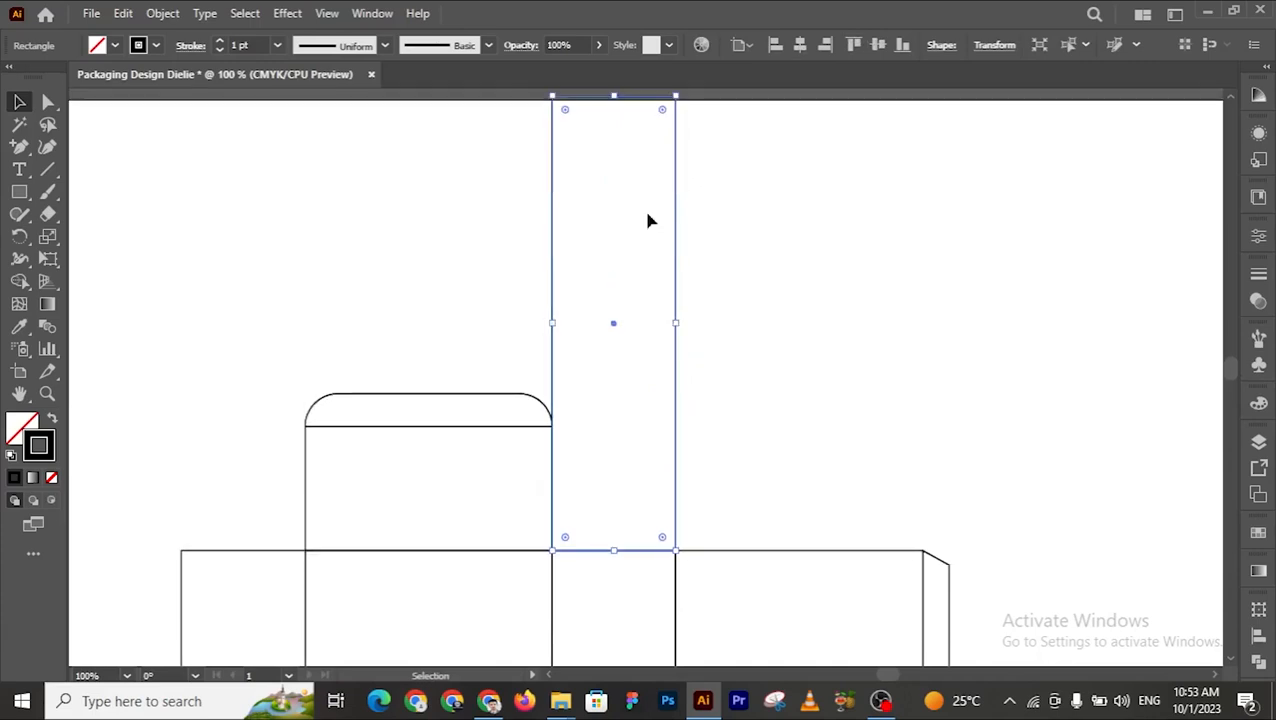
pyautogui.moveTo(613, 97); pyautogui.dragTo(607, 397)
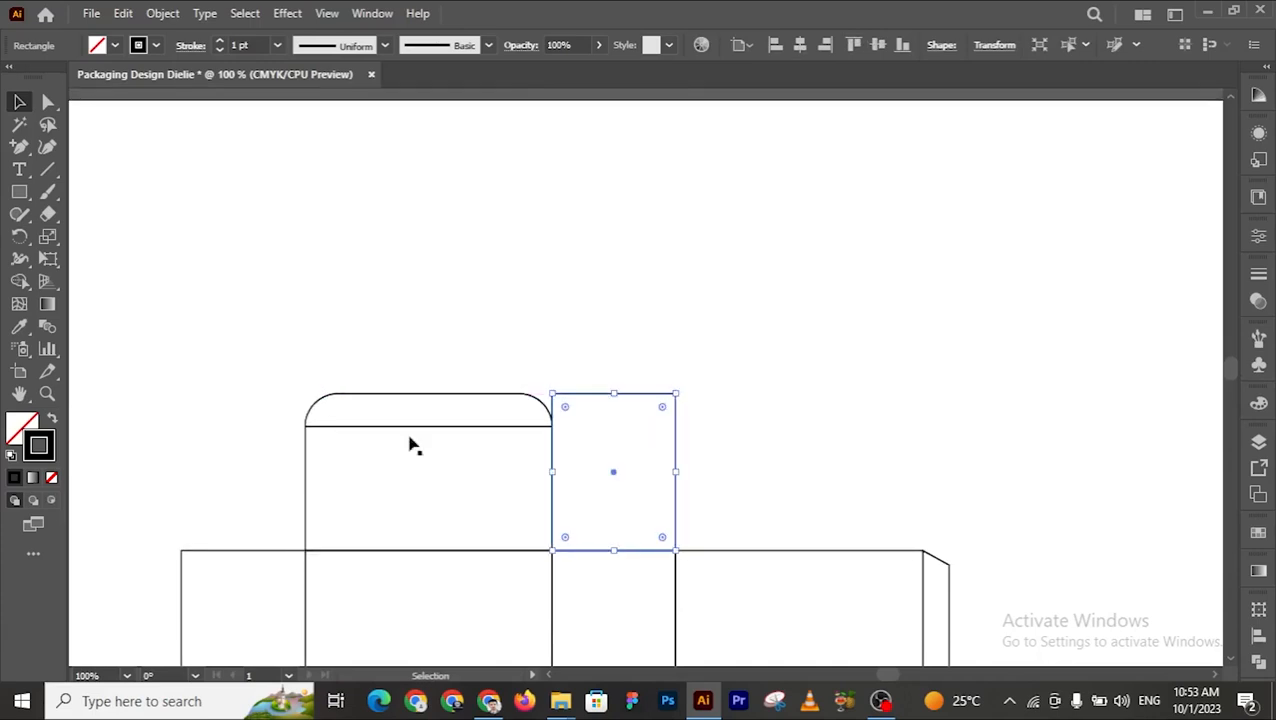
# Step: Halve the height of the side flap beside the closure panel from its bottom edge to 1.8994 cm, and deselect it
pyautogui.moveTo(256, 466); pyautogui.dragTo(337, 505)
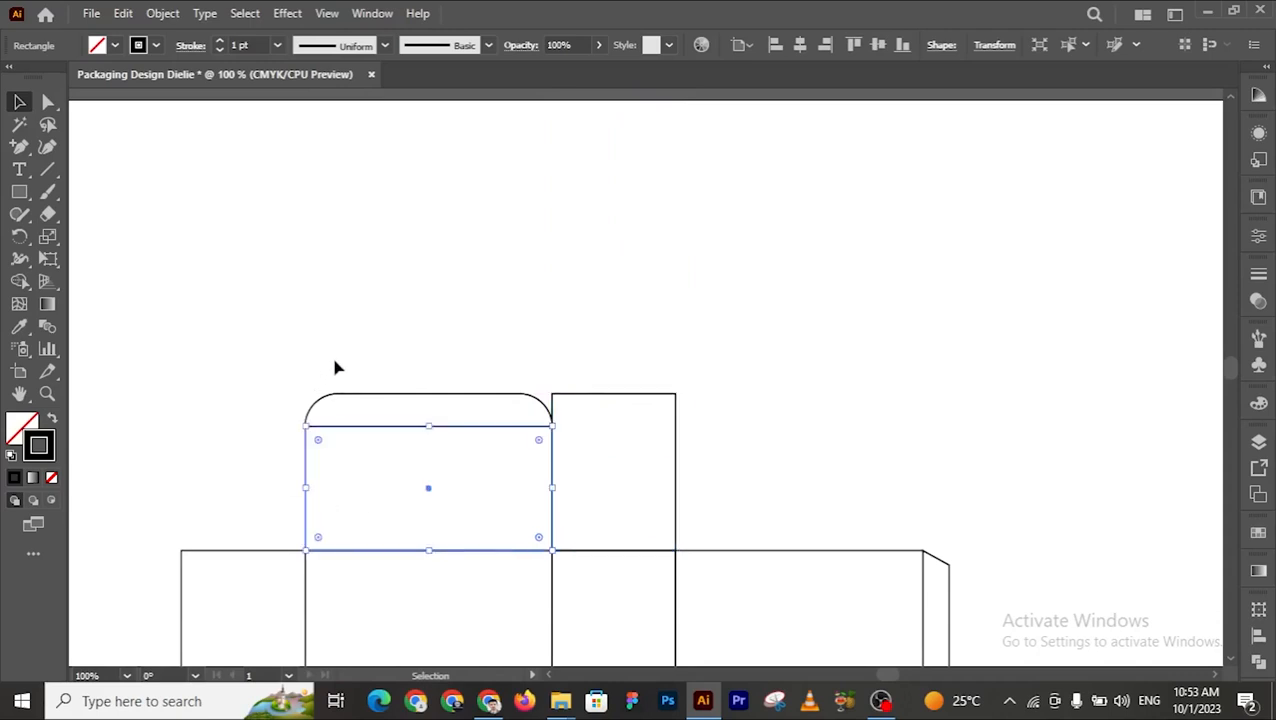
pyautogui.click(716, 333)
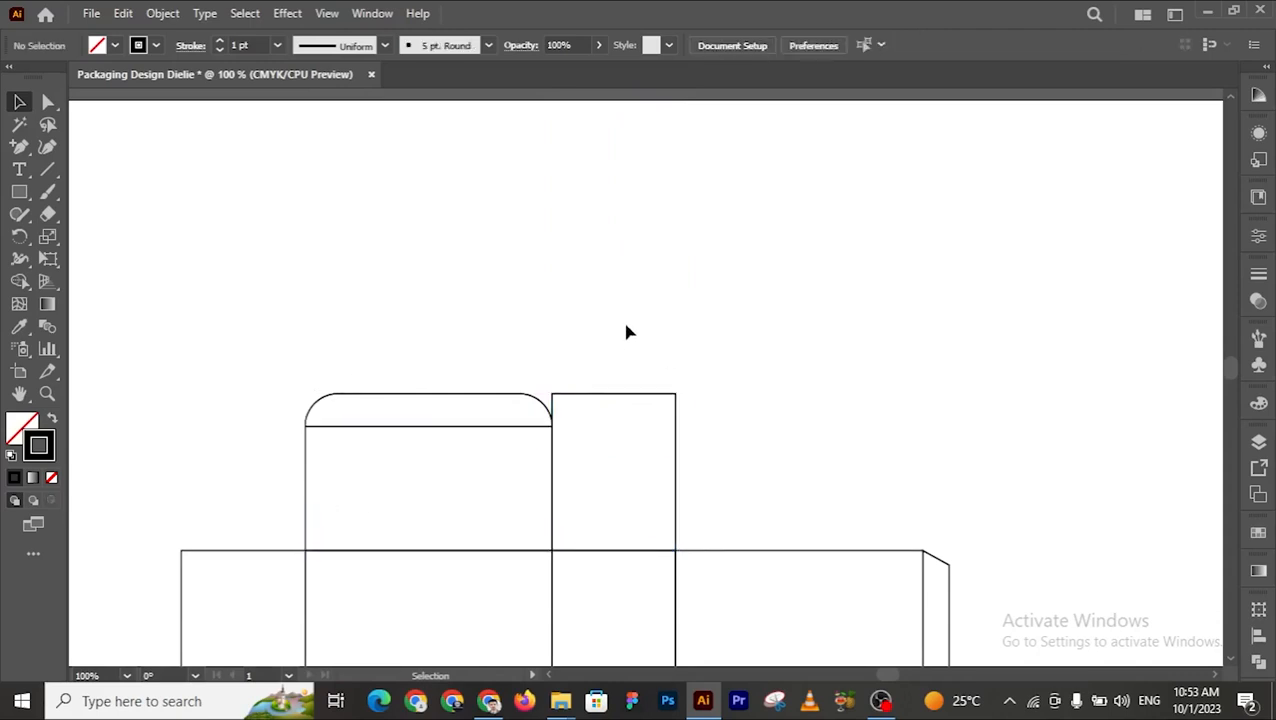
pyautogui.moveTo(621, 316); pyautogui.dragTo(743, 449)
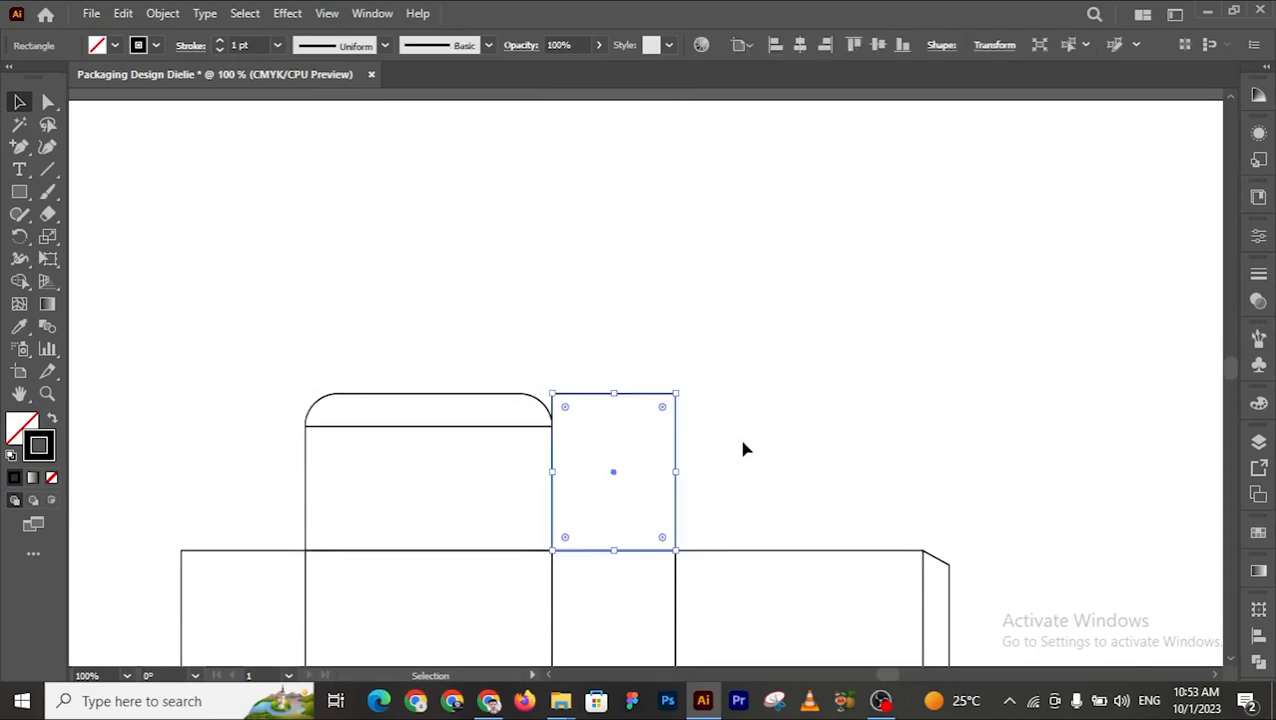
pyautogui.click(997, 46)
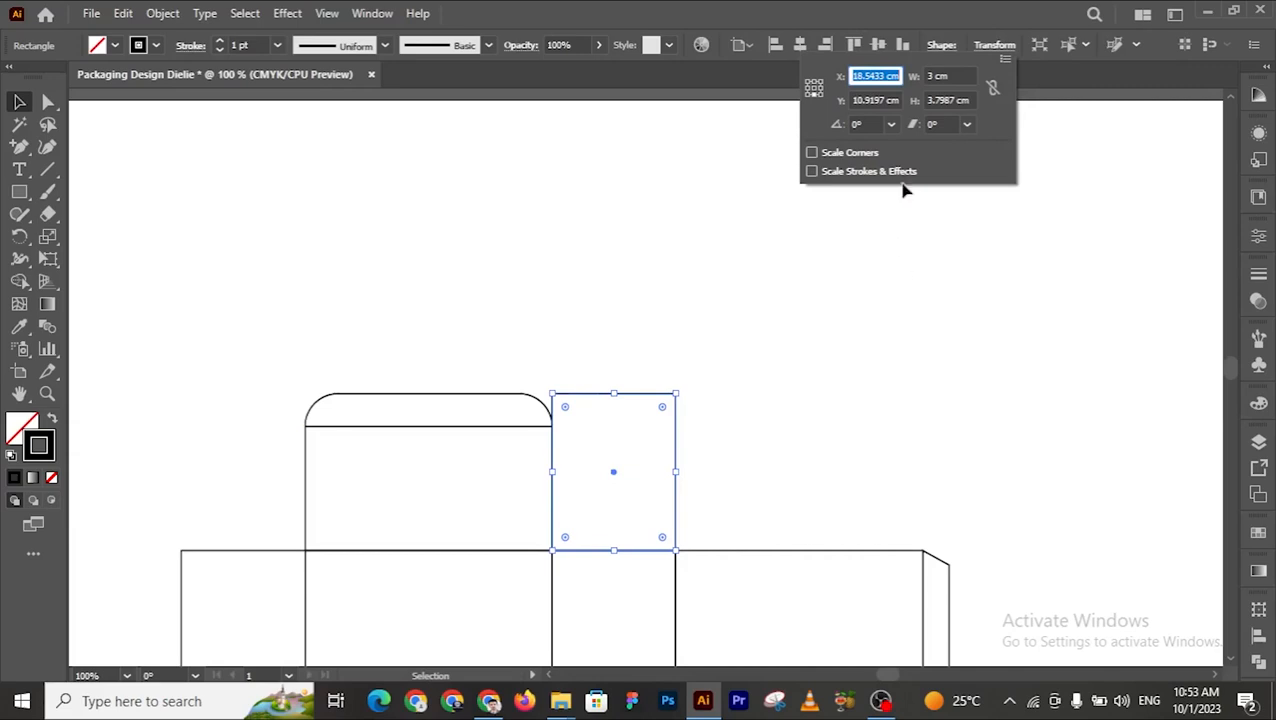
pyautogui.click(968, 100)
pyautogui.write('/3')
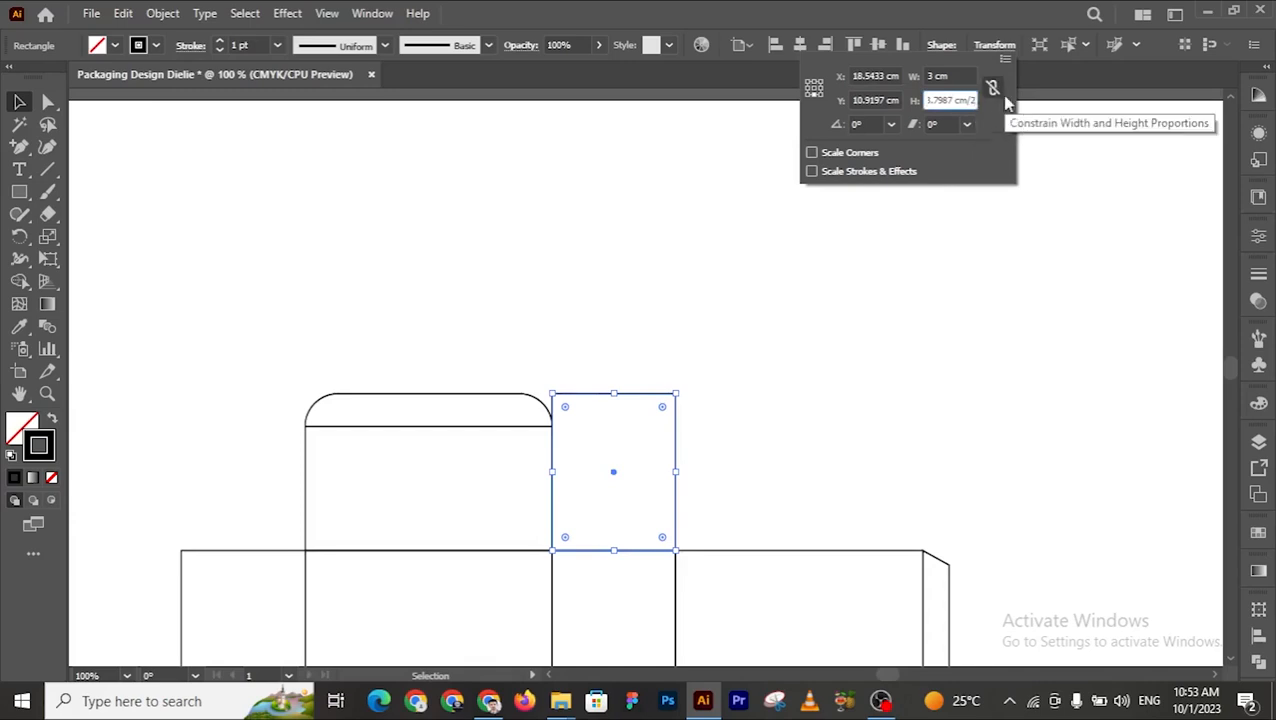
pyautogui.press('Return')
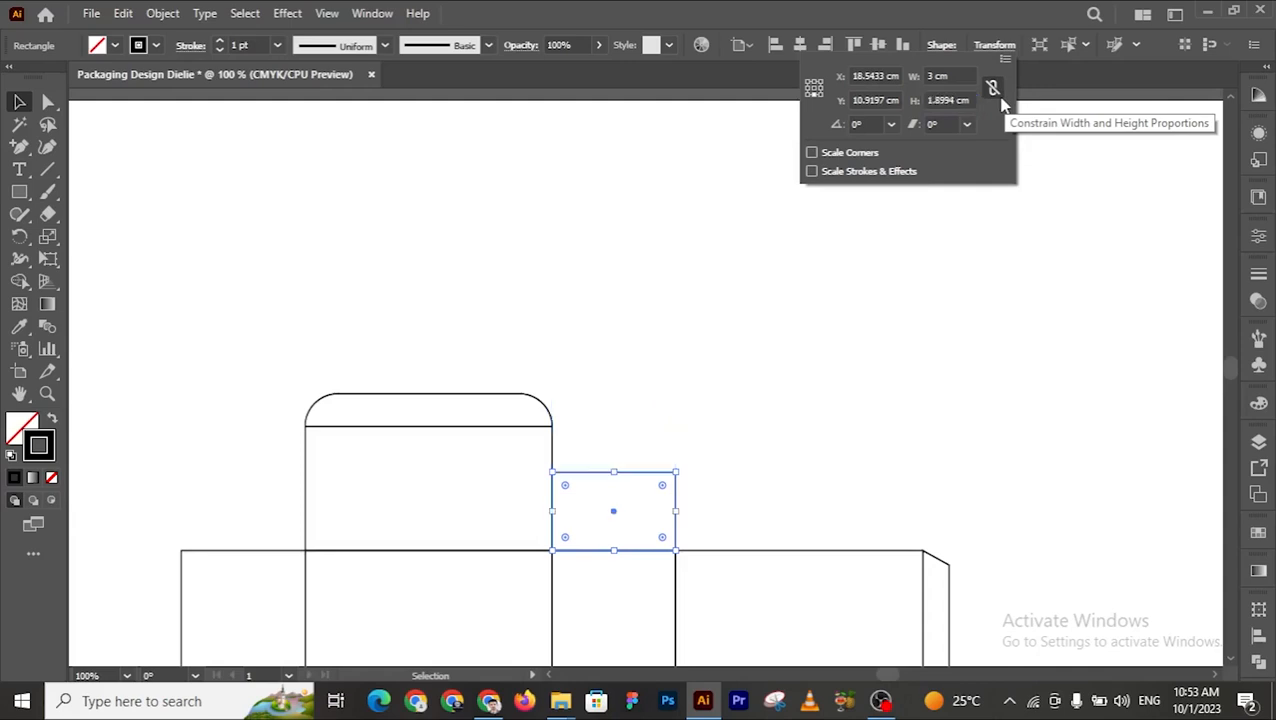
pyautogui.click(770, 436)
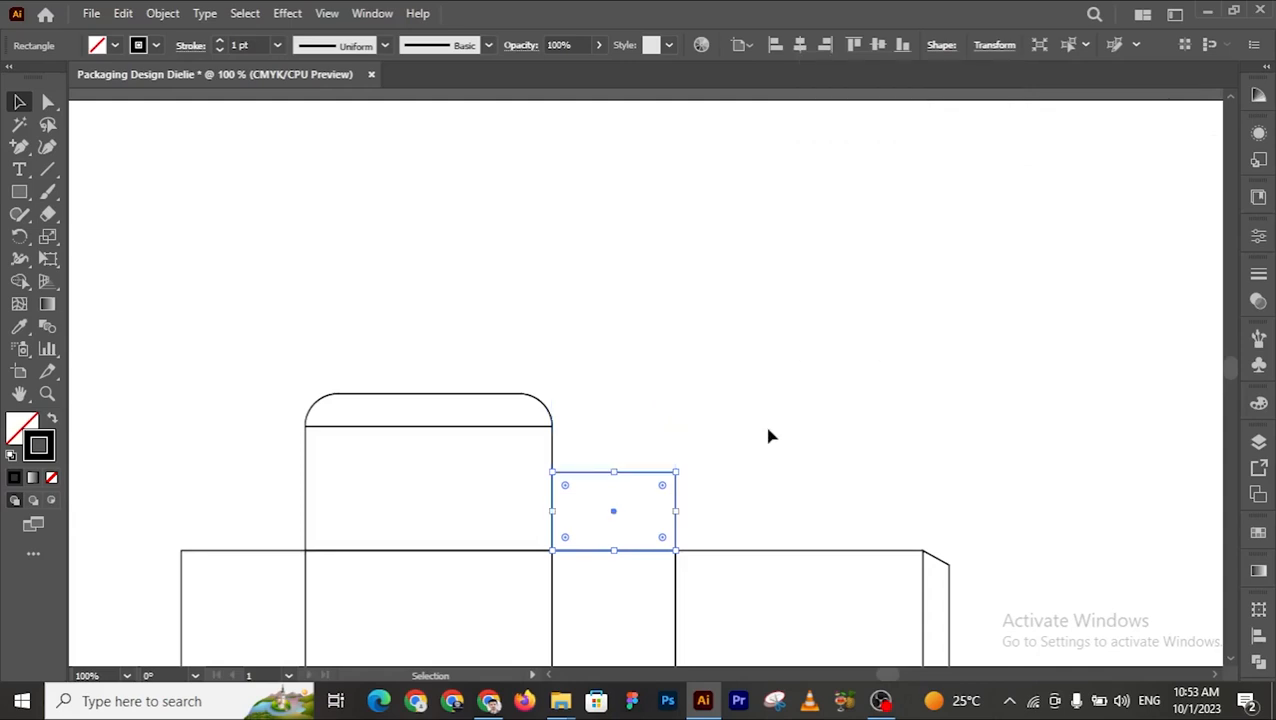
pyautogui.click(770, 436)
# Step: Lock the closure panel and tuck flap together, unlock all objects again, and deselect them
pyautogui.press('z')
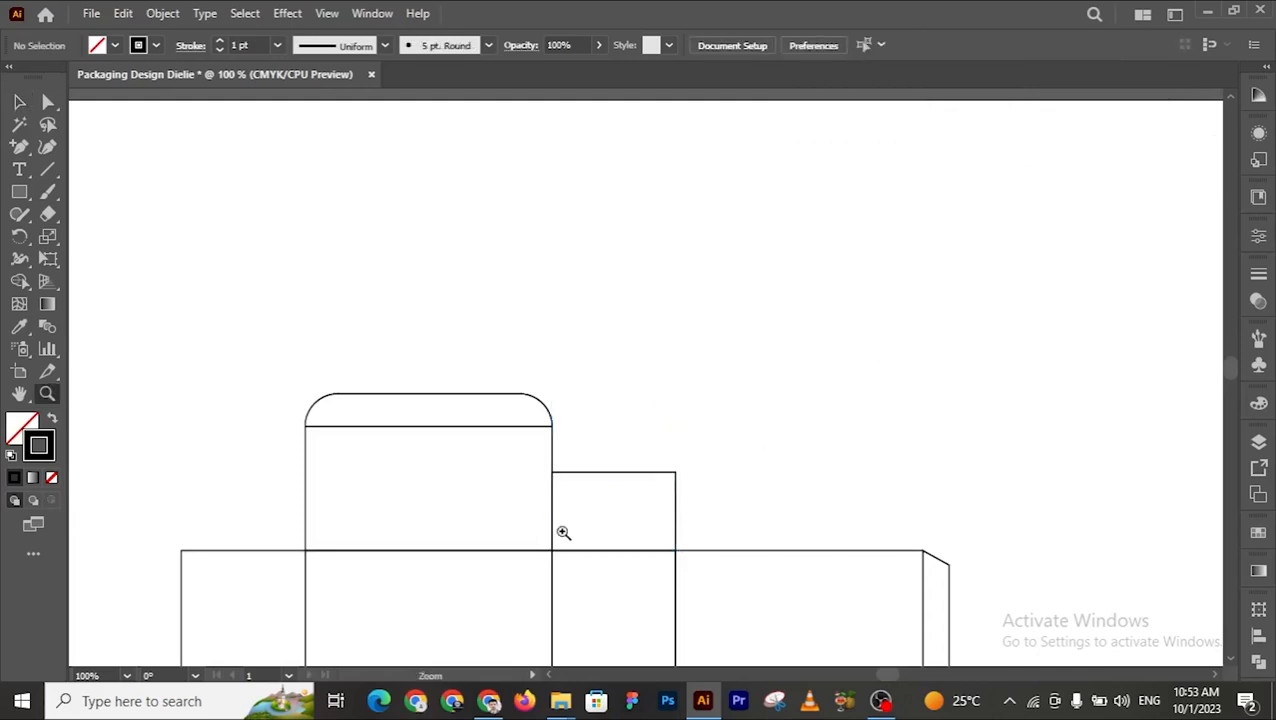
pyautogui.hotkey('ctrl', '-')
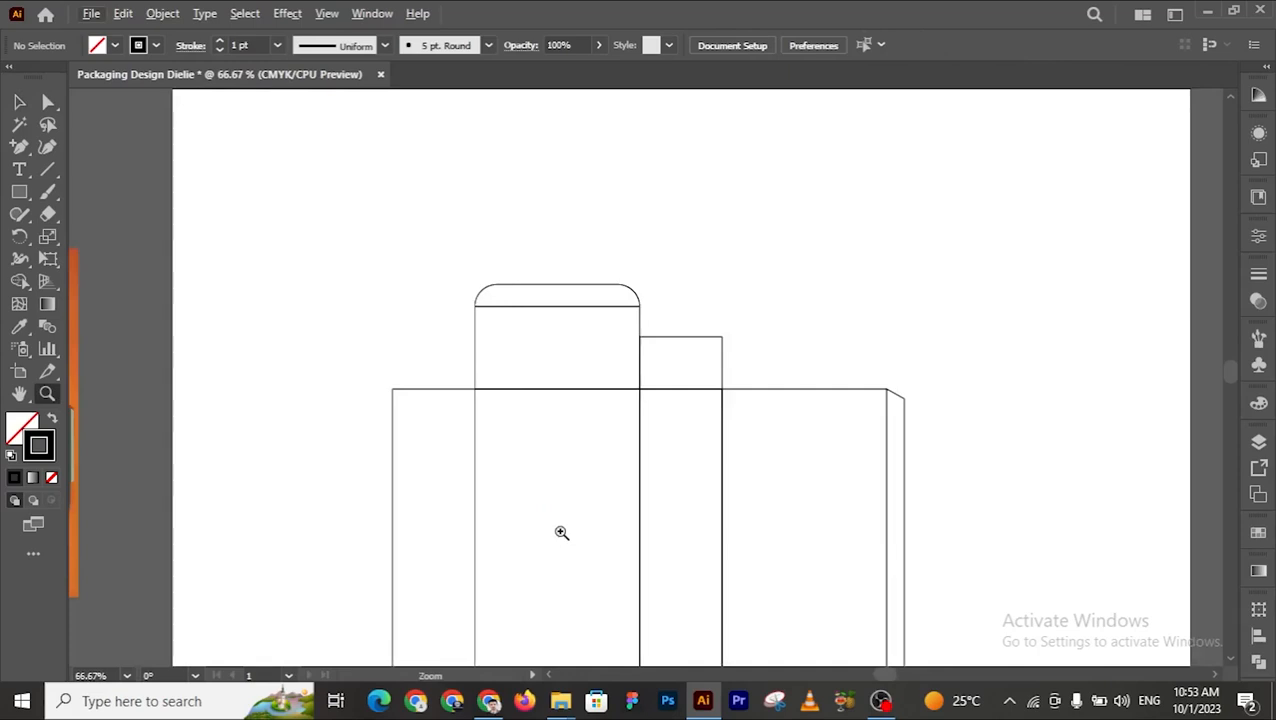
pyautogui.click(635, 448)
pyautogui.scroll(2, 618, 370)
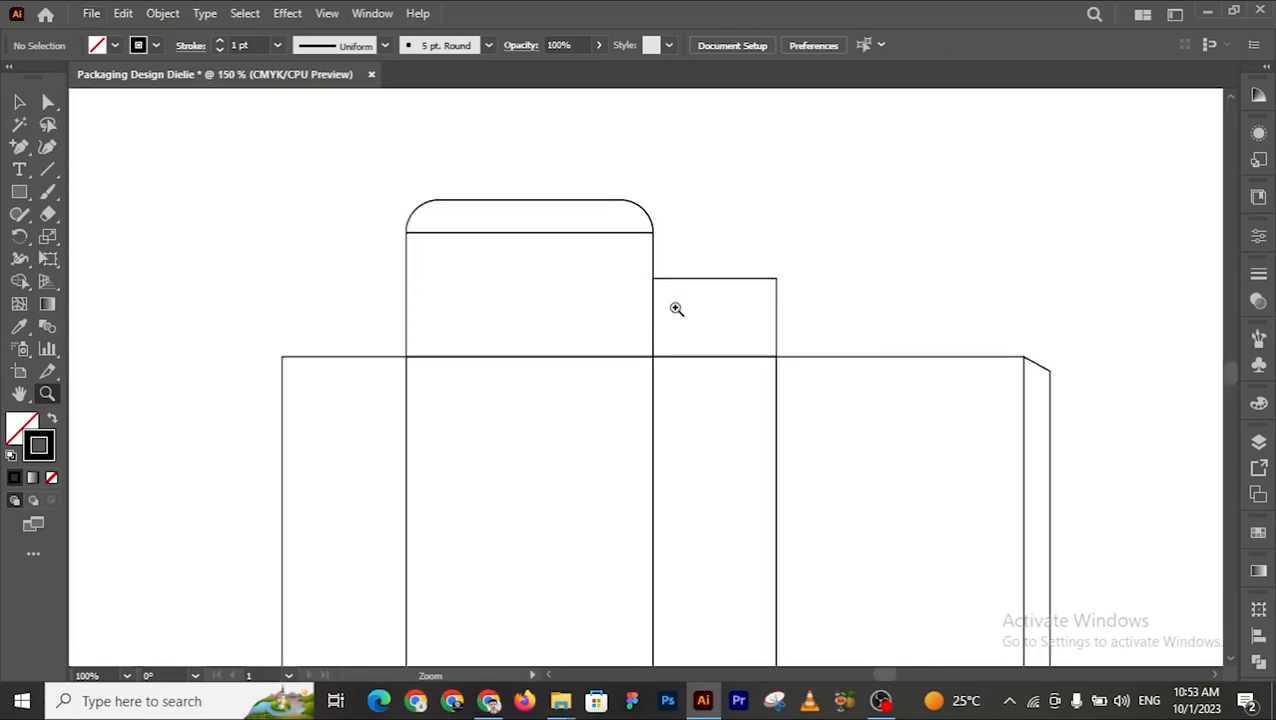
pyautogui.click(676, 309)
pyautogui.press('v')
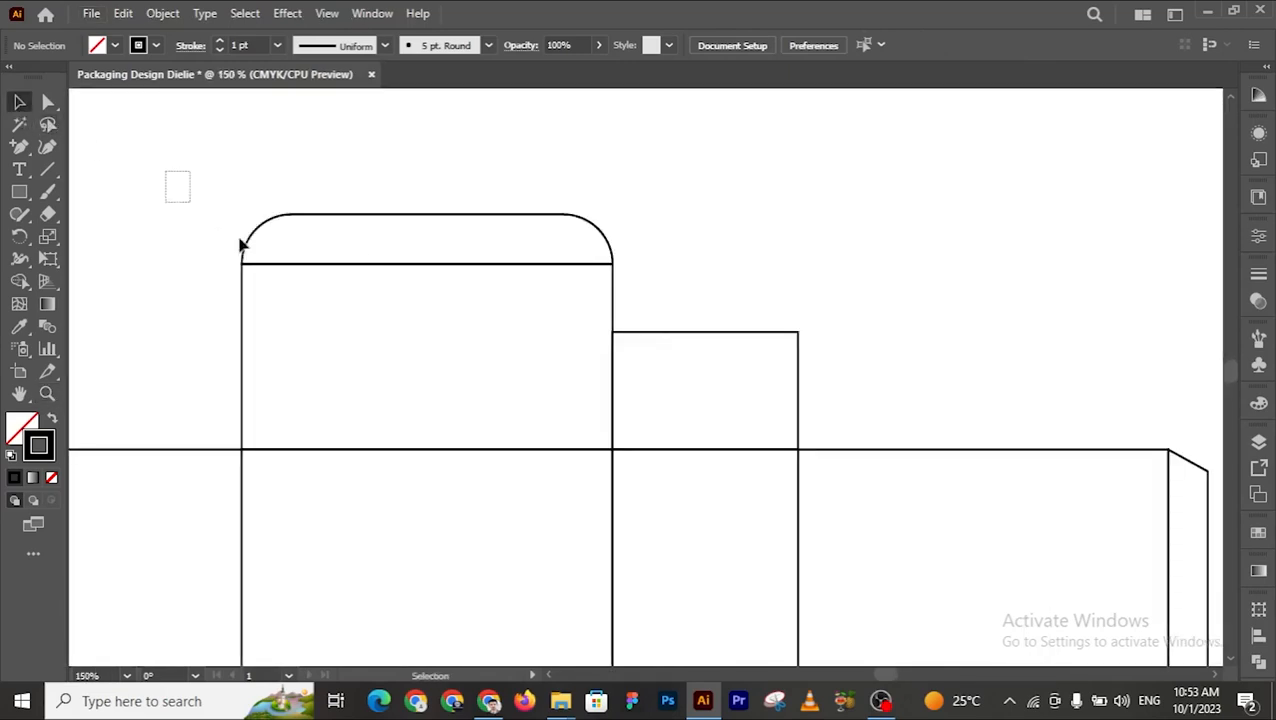
pyautogui.moveTo(240, 245); pyautogui.dragTo(698, 300)
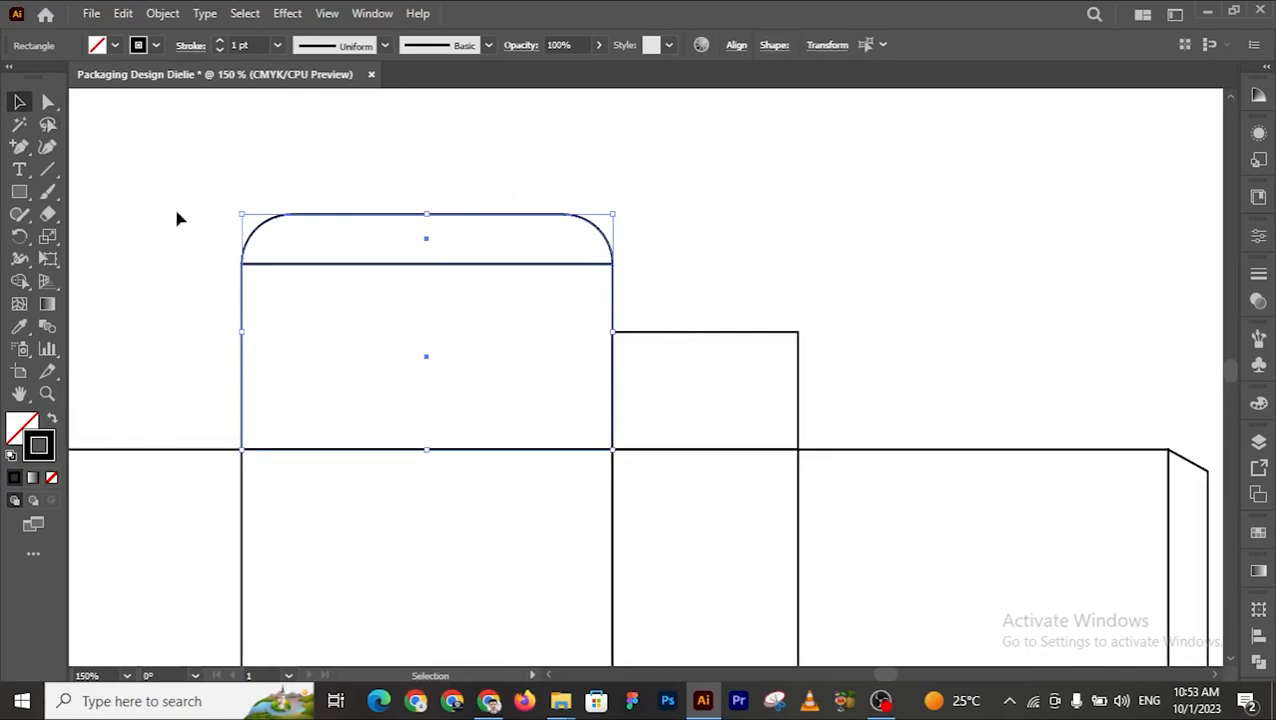
pyautogui.click(688, 300)
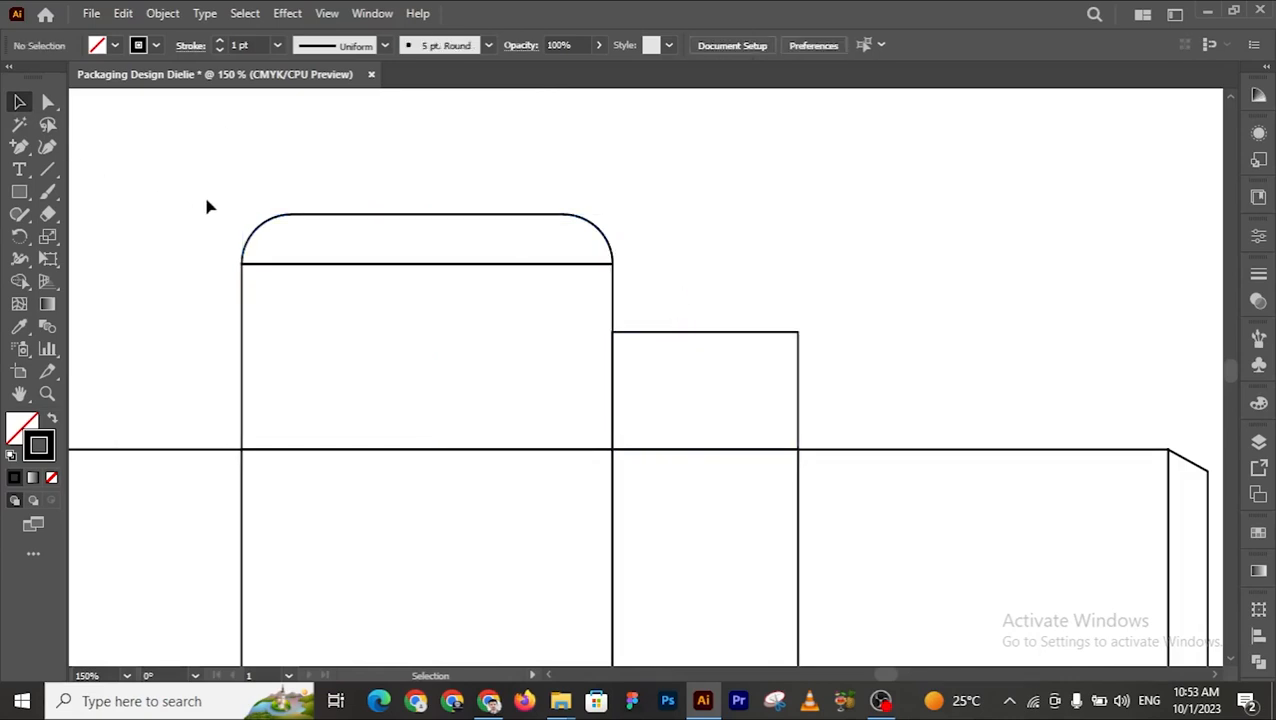
pyautogui.moveTo(211, 180); pyautogui.dragTo(716, 303)
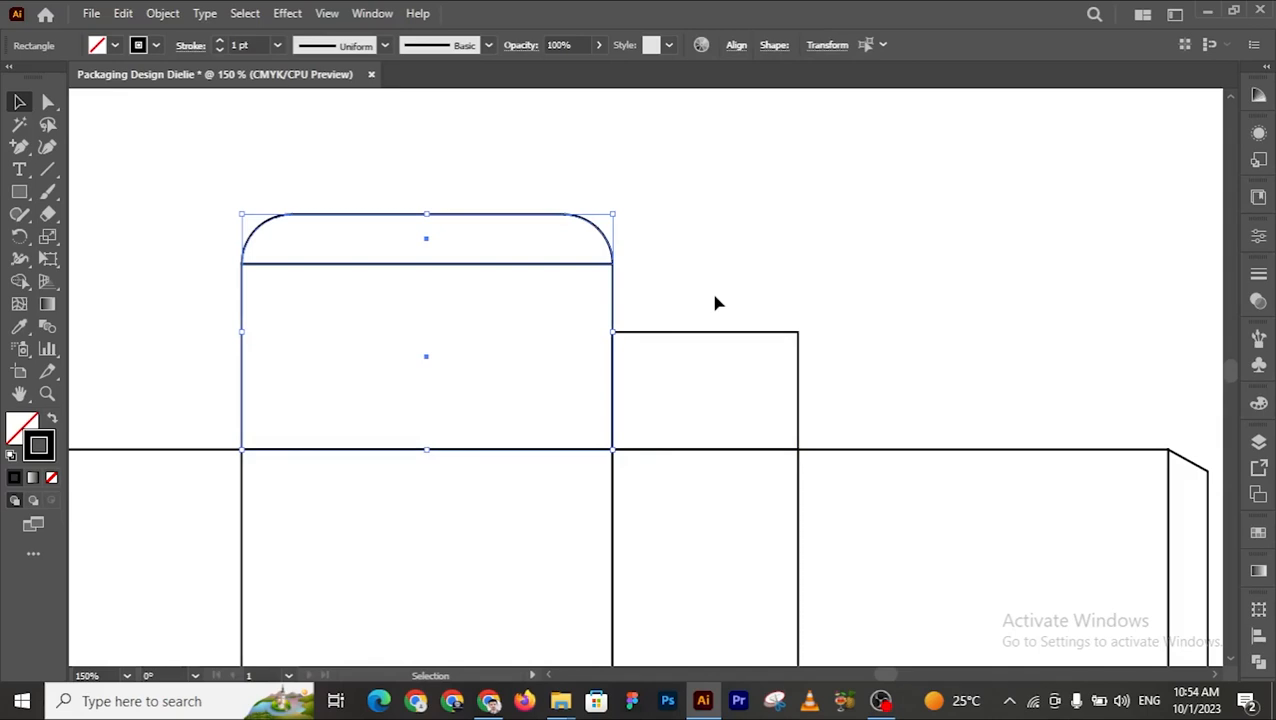
pyautogui.hotkey('ctrl', '2')
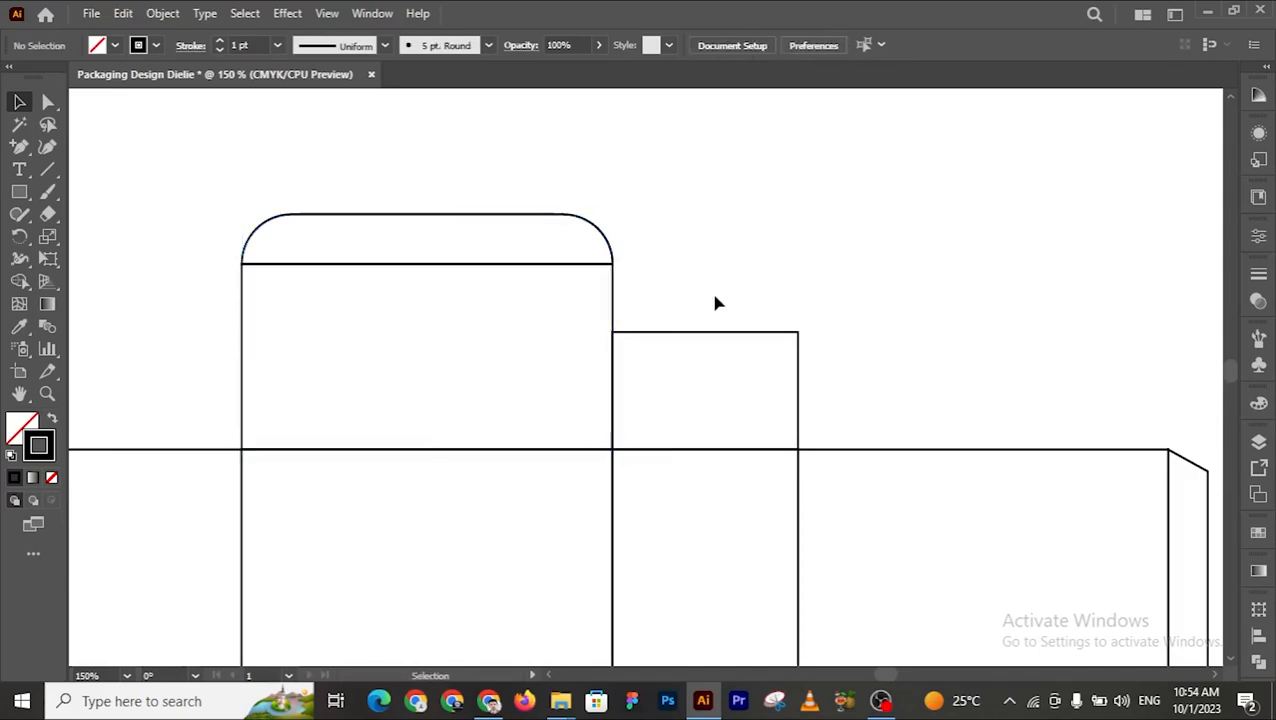
pyautogui.press('ctrl')
pyautogui.hotkey('ctrl', 'alt', '2')
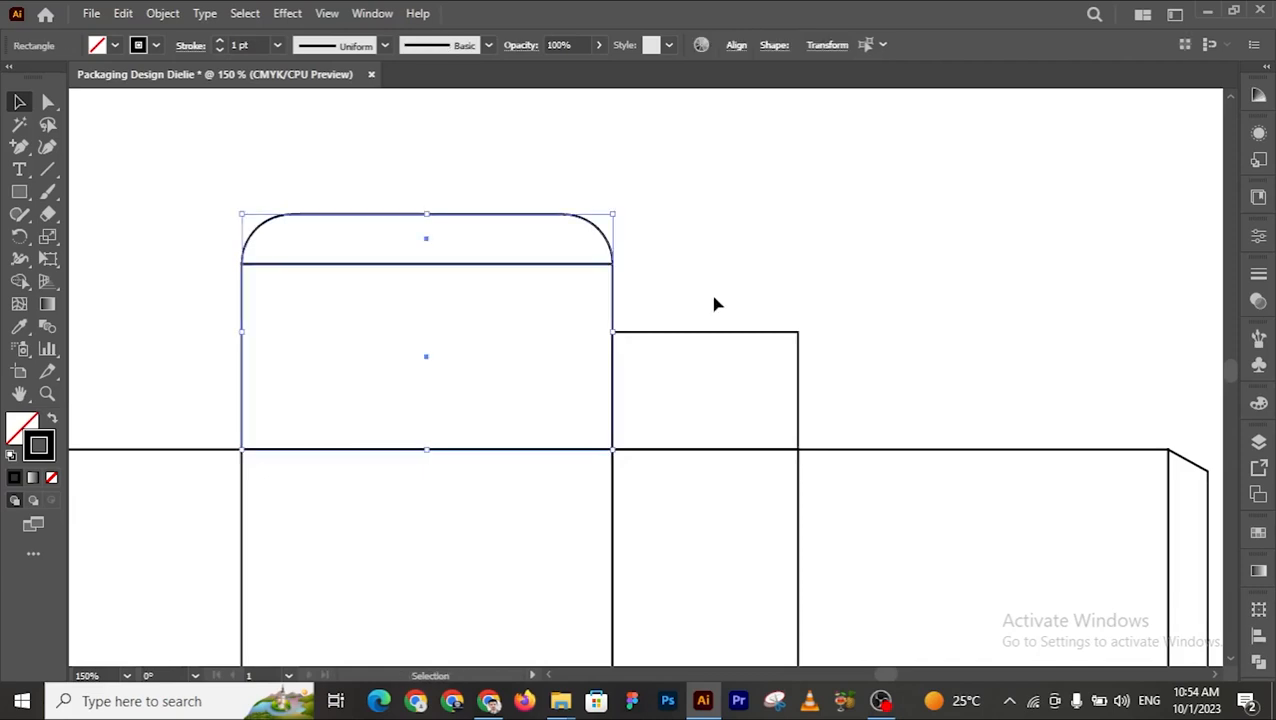
pyautogui.click(714, 304)
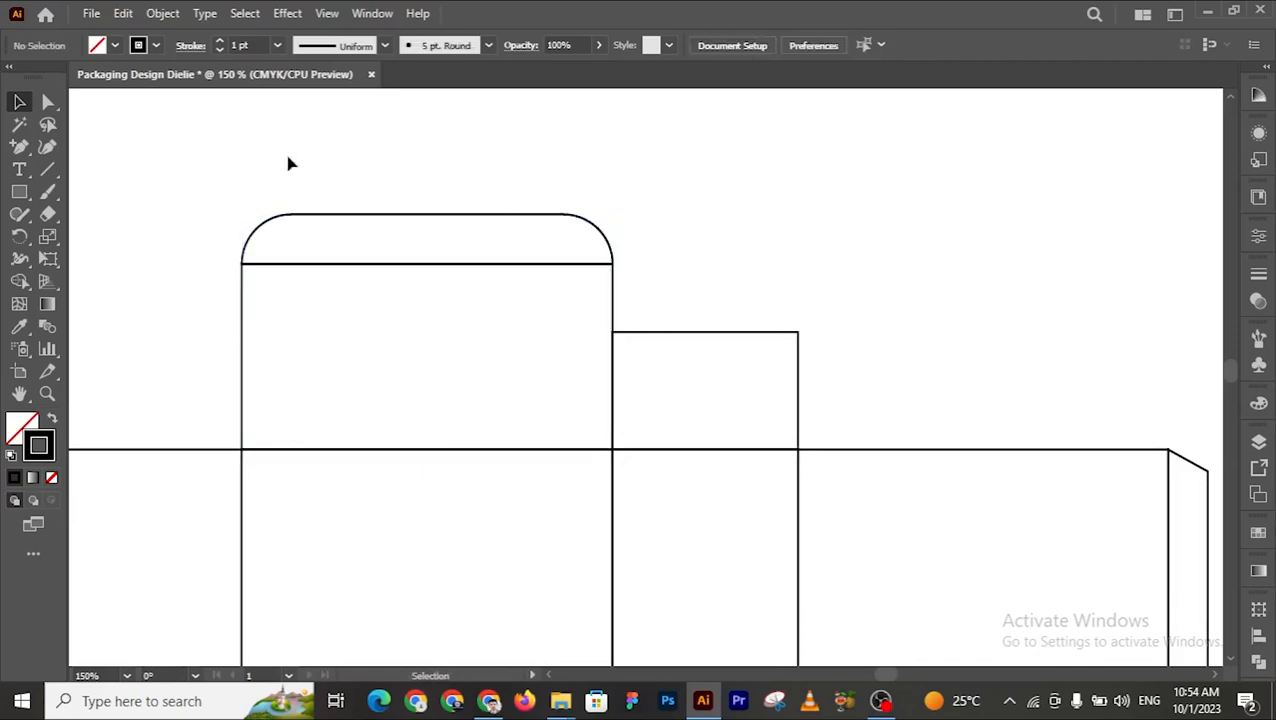
# Step: Select the closure panel and its rounded tuck flap together and lock the selection
pyautogui.moveTo(174, 199); pyautogui.dragTo(700, 296)
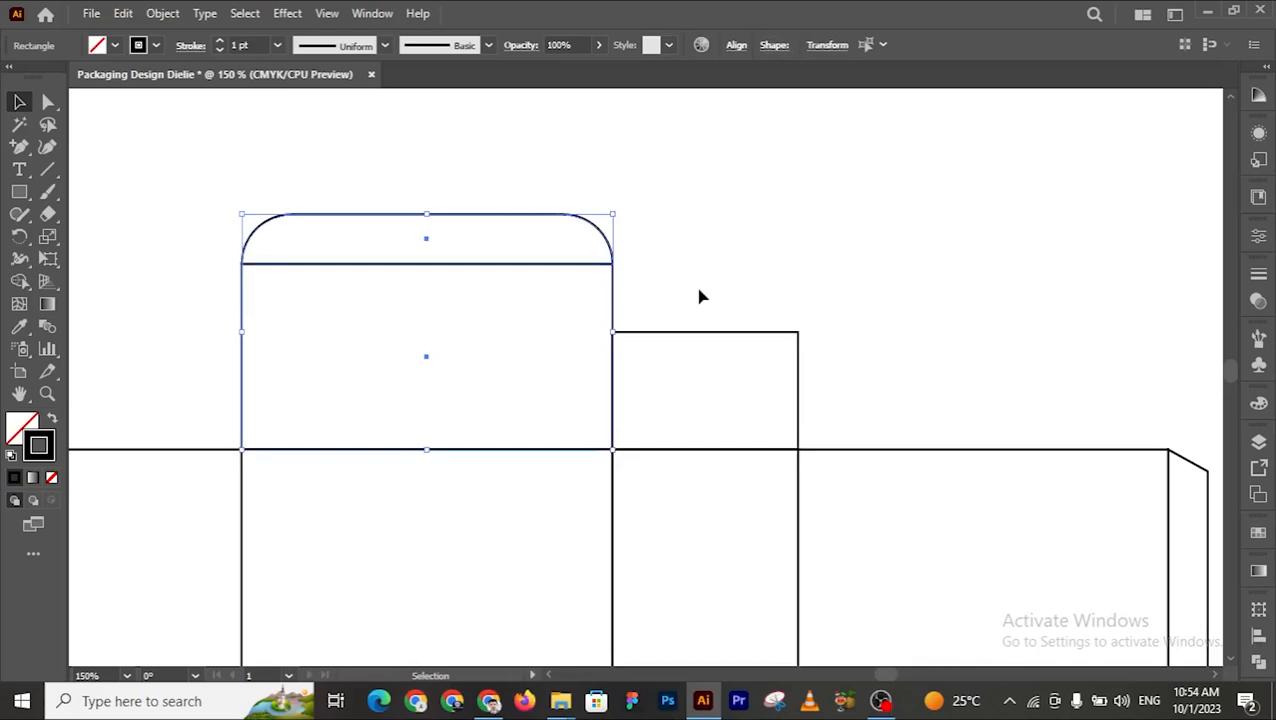
pyautogui.click(164, 14)
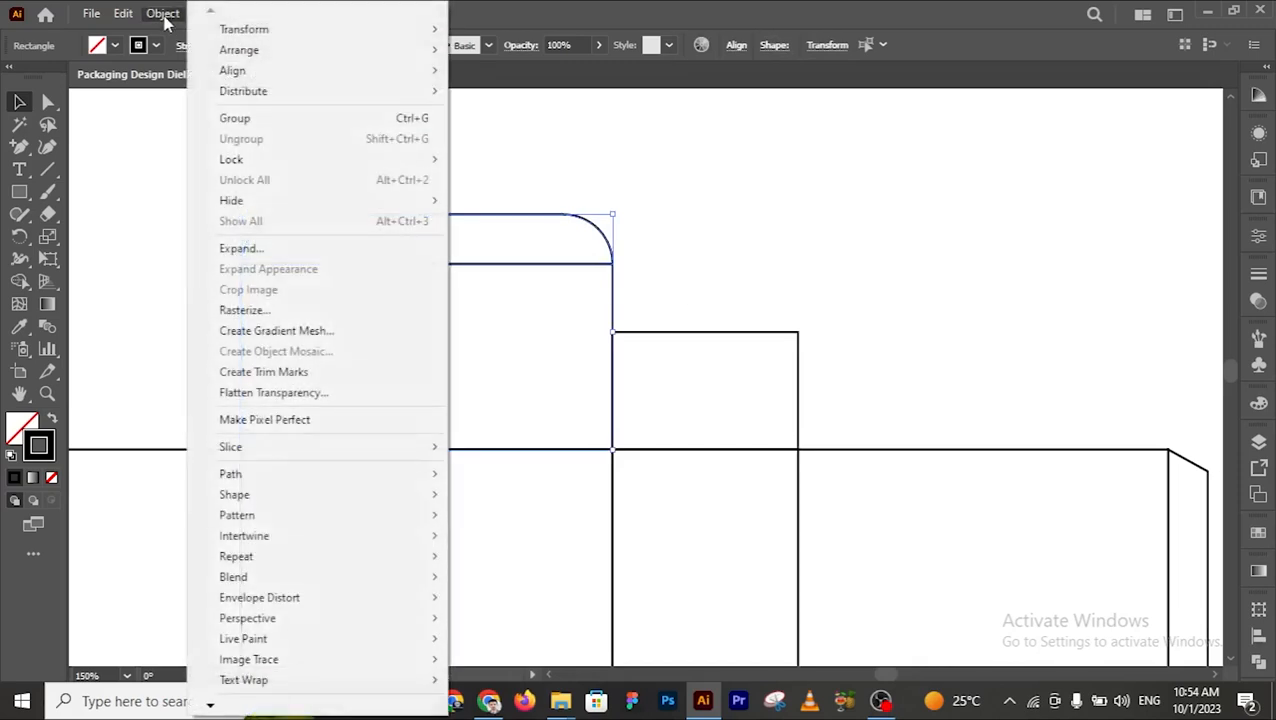
pyautogui.moveTo(245, 159)
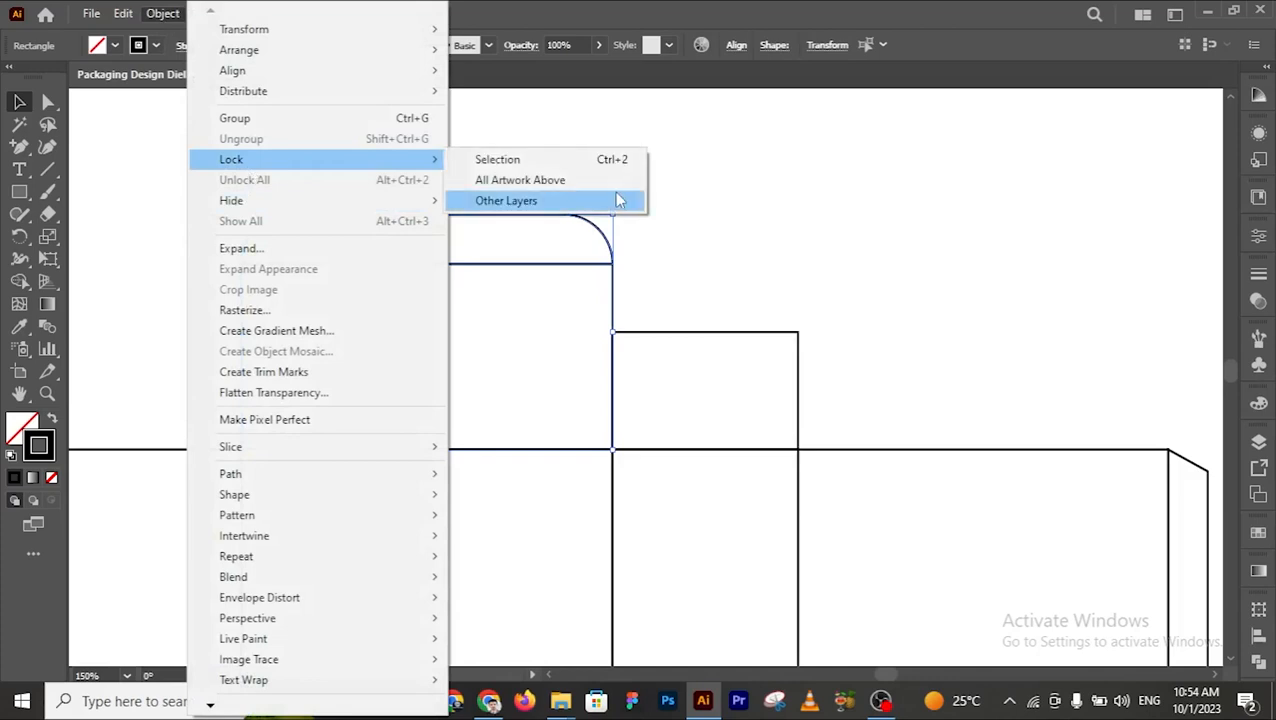
pyautogui.click(577, 166)
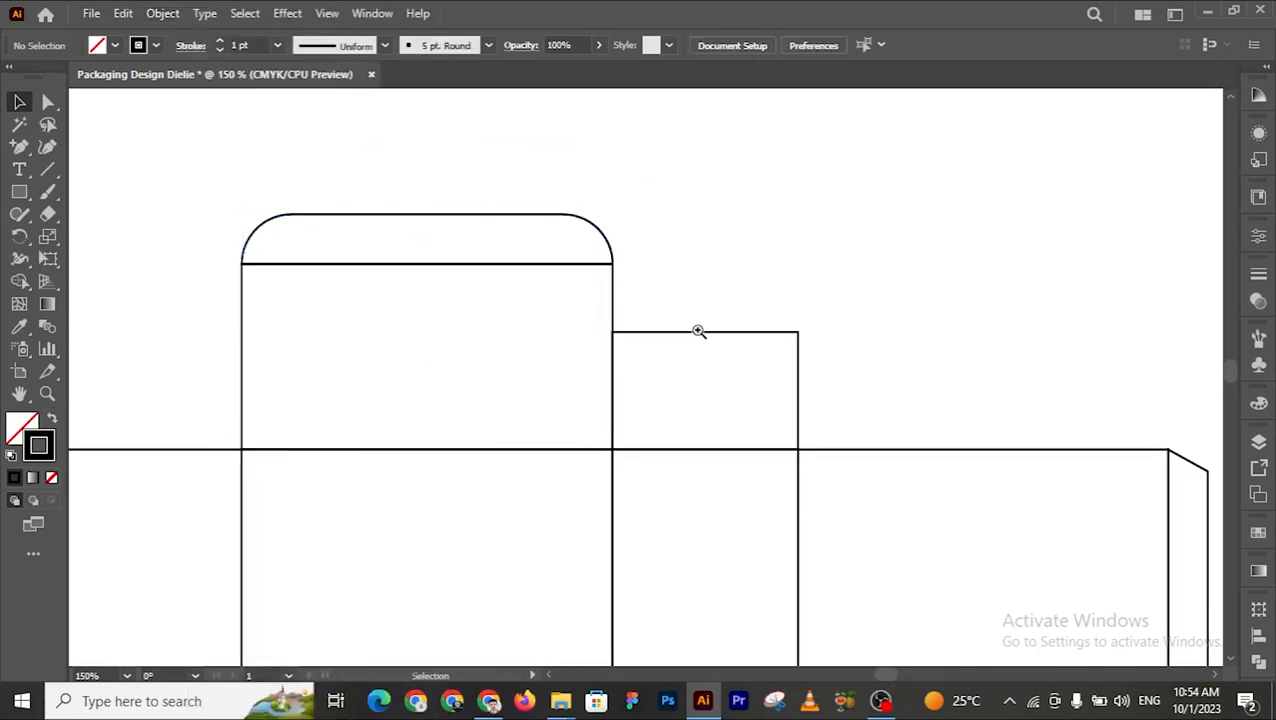
# Step: Draw a tiny square in the empty area to the right of the side flap, give it a 0.75 pt stroke, and deselect it
pyautogui.press('z')
pyautogui.click(671, 372)
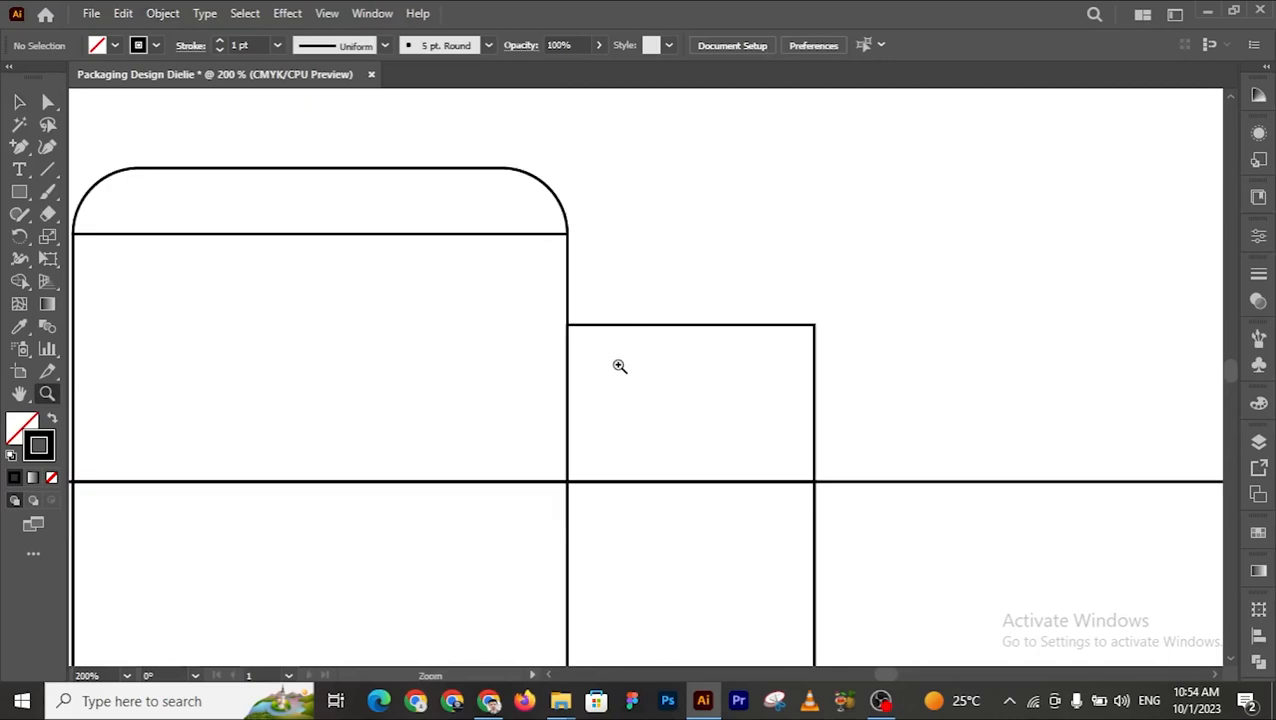
pyautogui.click(619, 366)
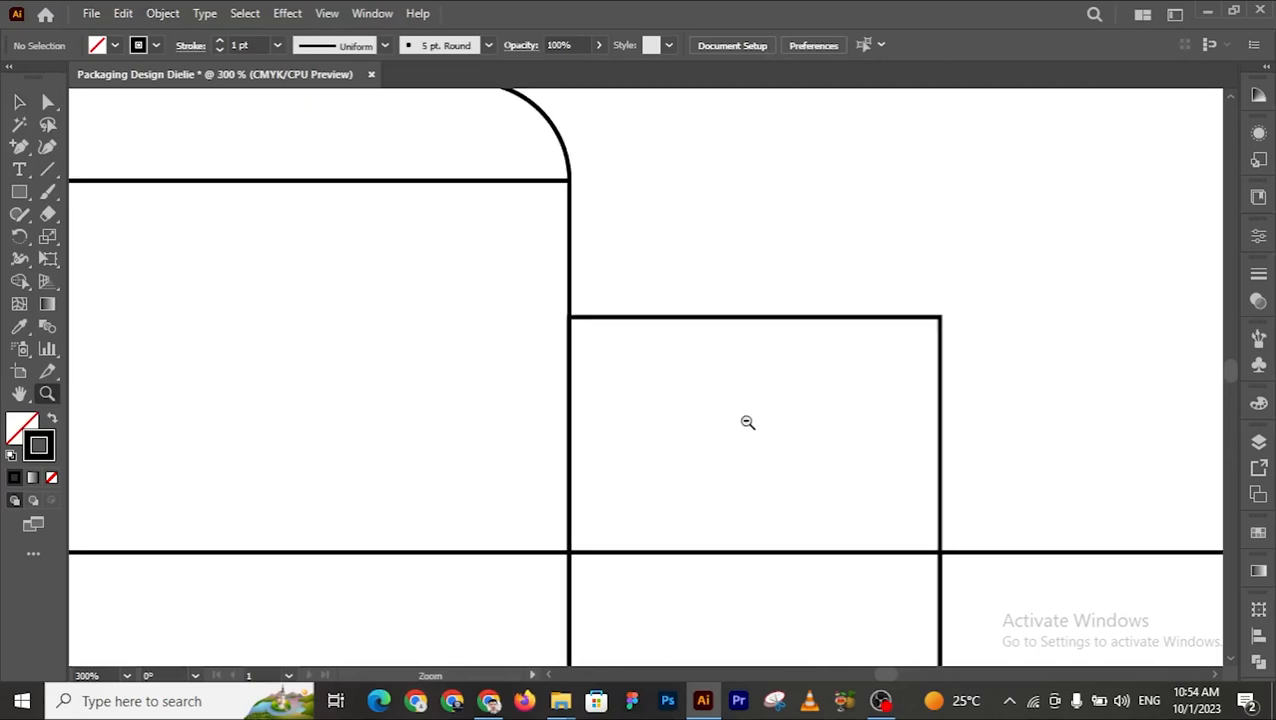
pyautogui.keyDown('alt'); pyautogui.click(747, 422); pyautogui.keyUp('alt')
pyautogui.moveTo(747, 422); pyautogui.dragTo(644, 421)
pyautogui.click(19, 193)
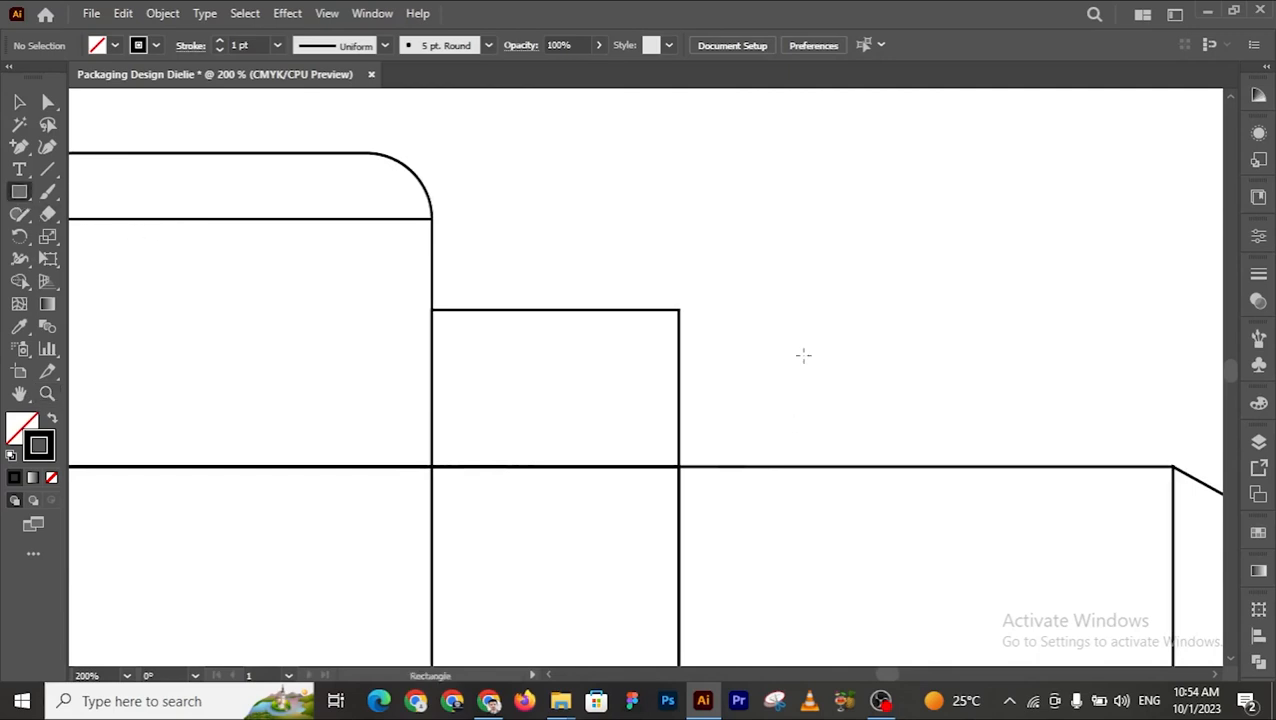
pyautogui.moveTo(803, 355); pyautogui.dragTo(814, 367)
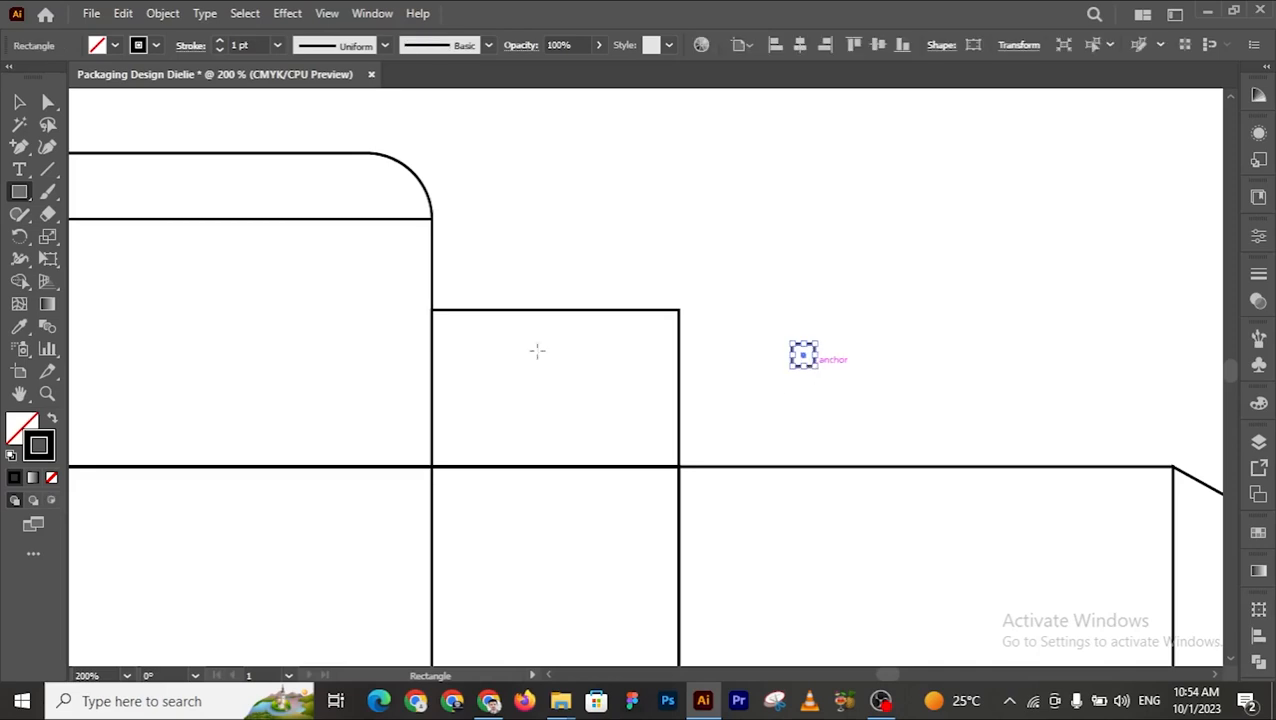
pyautogui.click(277, 45)
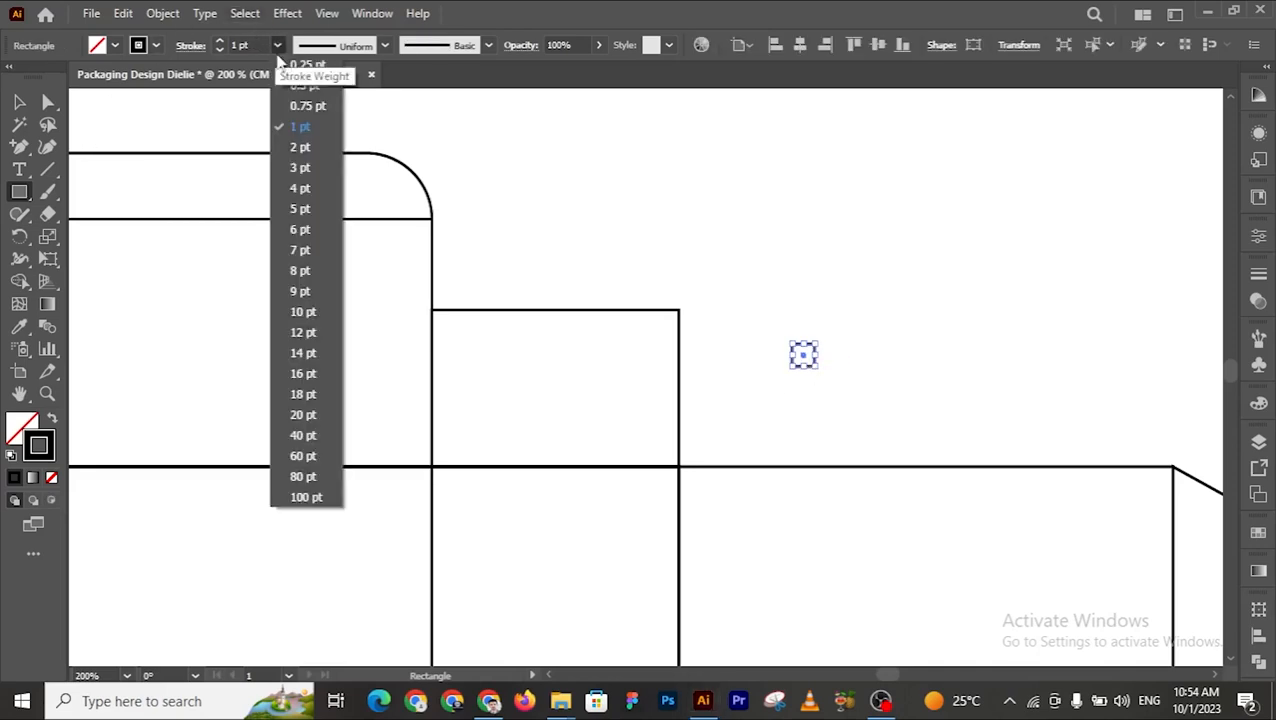
pyautogui.click(304, 111)
pyautogui.press('v')
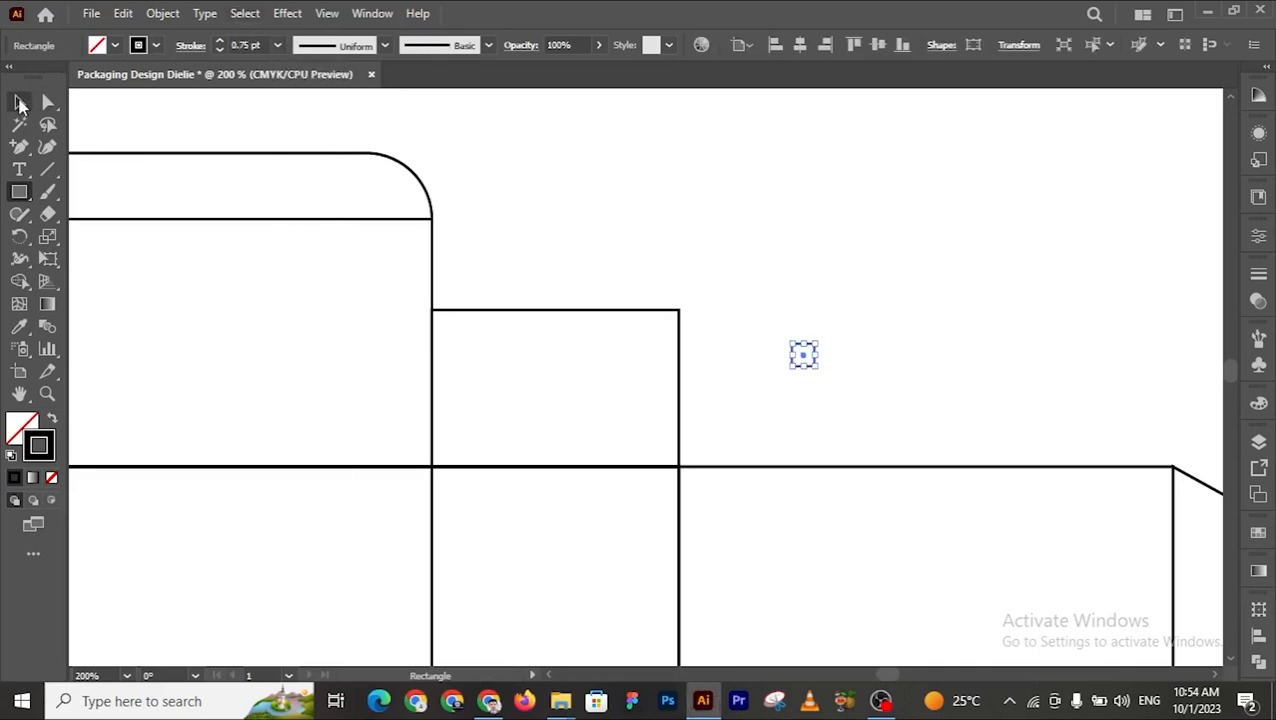
pyautogui.click(661, 224)
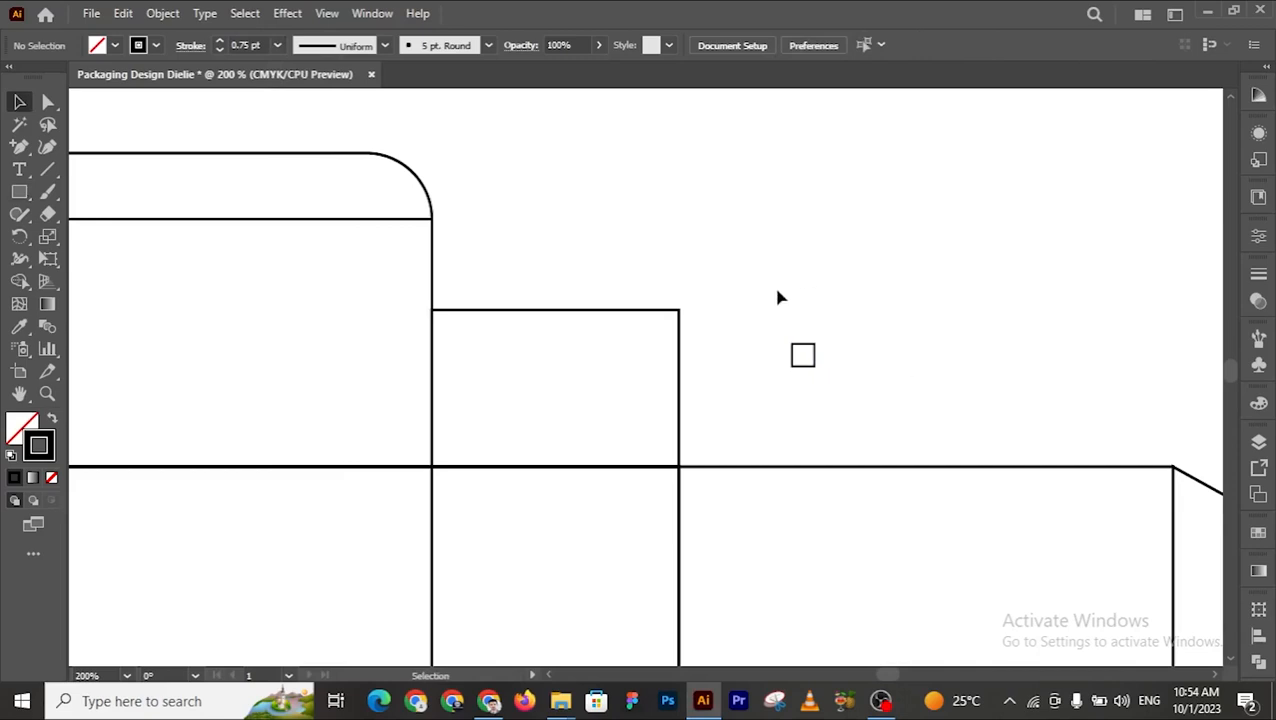
# Step: Shrink the tiny square slightly about its center and set its stroke weight to 0.25 pt
pyautogui.press('z')
pyautogui.click(655, 375)
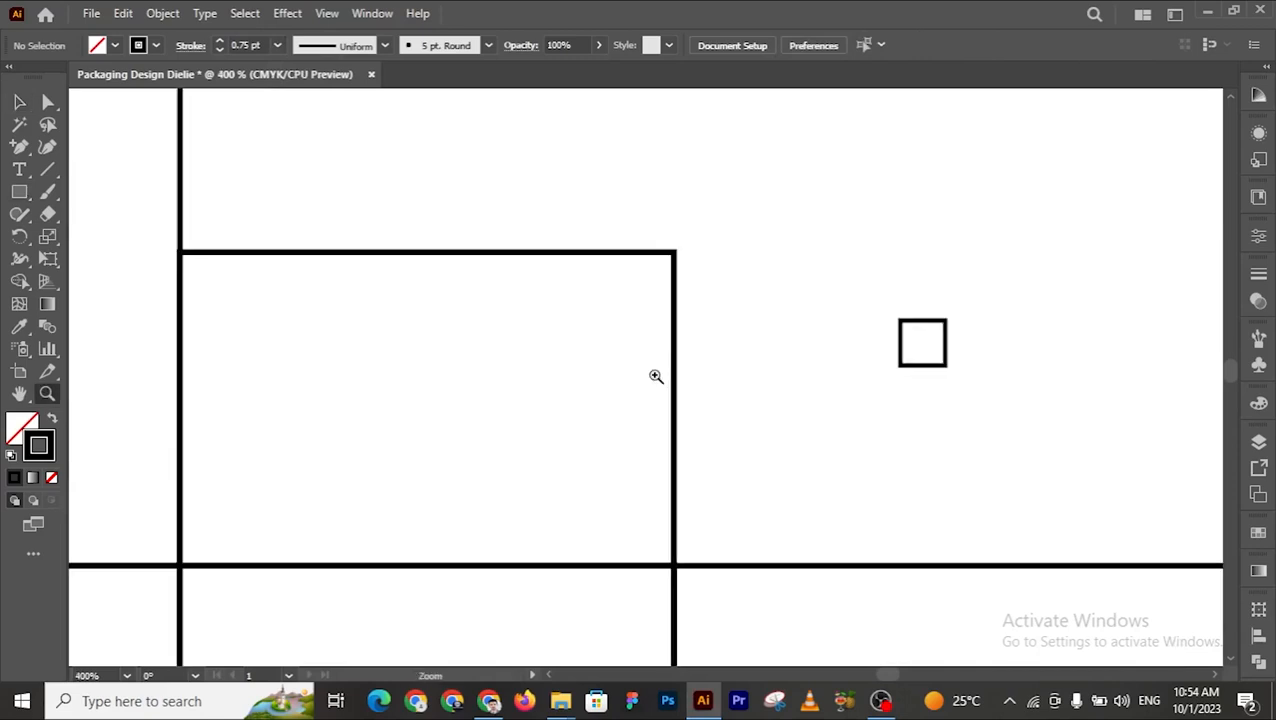
pyautogui.click(19, 101)
pyautogui.moveTo(913, 276); pyautogui.dragTo(976, 397)
pyautogui.moveTo(947, 344); pyautogui.dragTo(943, 346)
pyautogui.click(982, 327)
pyautogui.moveTo(896, 303); pyautogui.dragTo(946, 372)
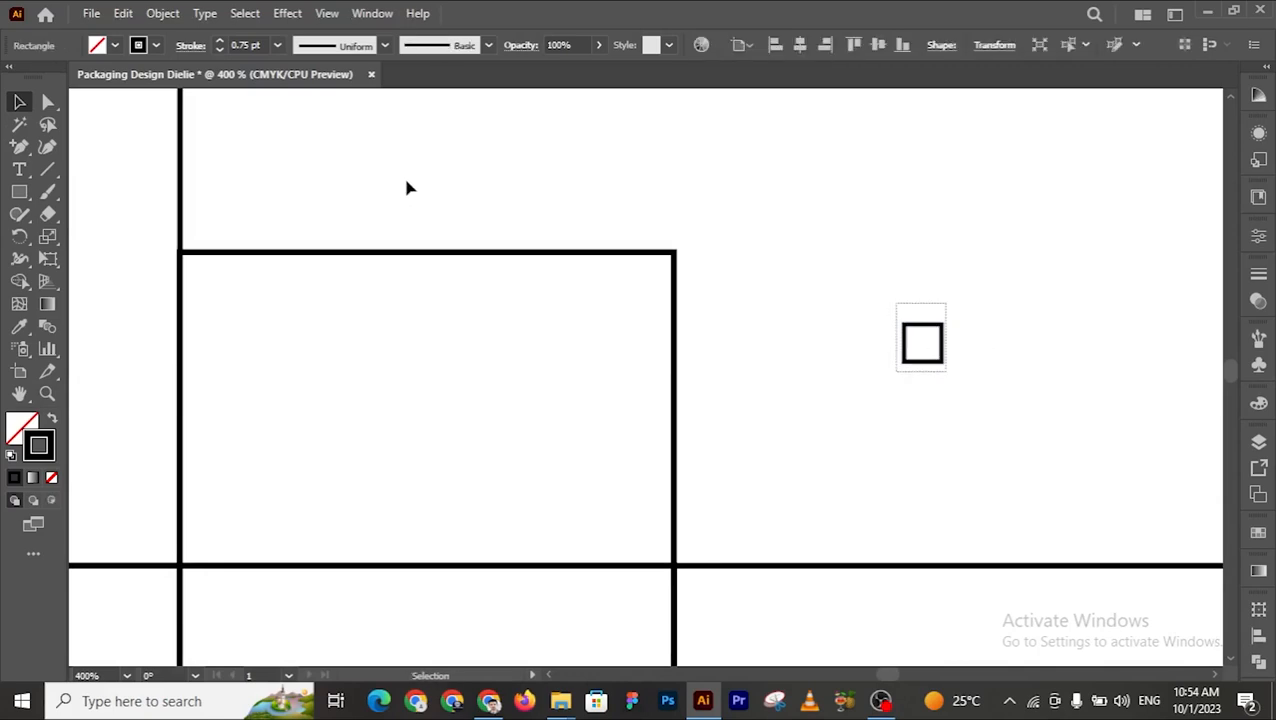
pyautogui.click(277, 45)
pyautogui.click(302, 63)
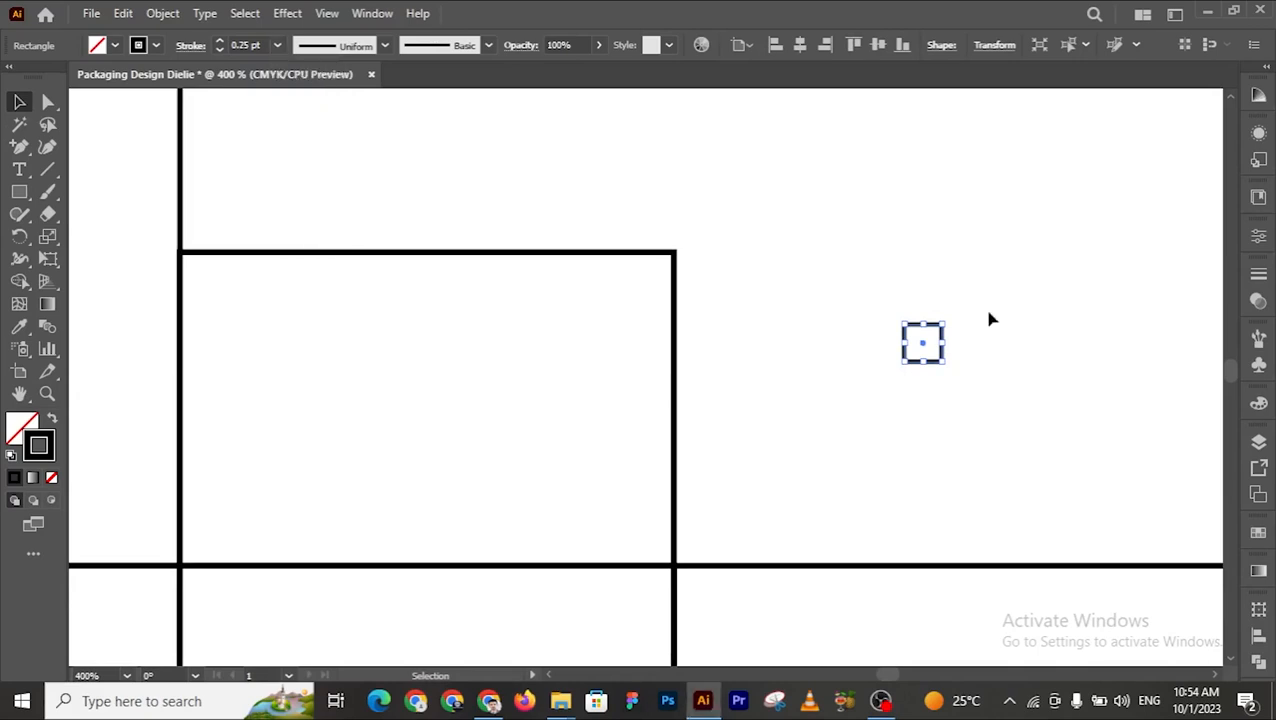
# Step: Try placing the tiny square inside the side flap's lower-right corner, and undo the move
pyautogui.moveTo(871, 290); pyautogui.dragTo(985, 419)
pyautogui.moveTo(922, 346); pyautogui.dragTo(659, 555)
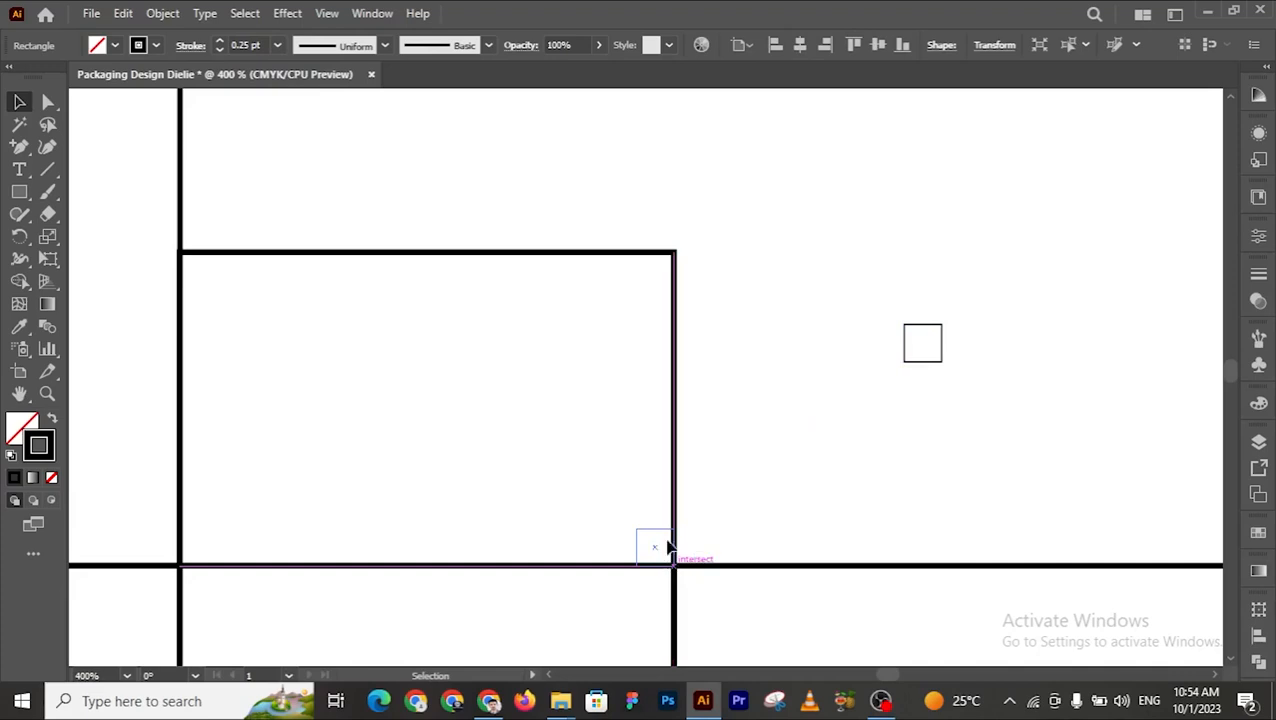
pyautogui.click(752, 450)
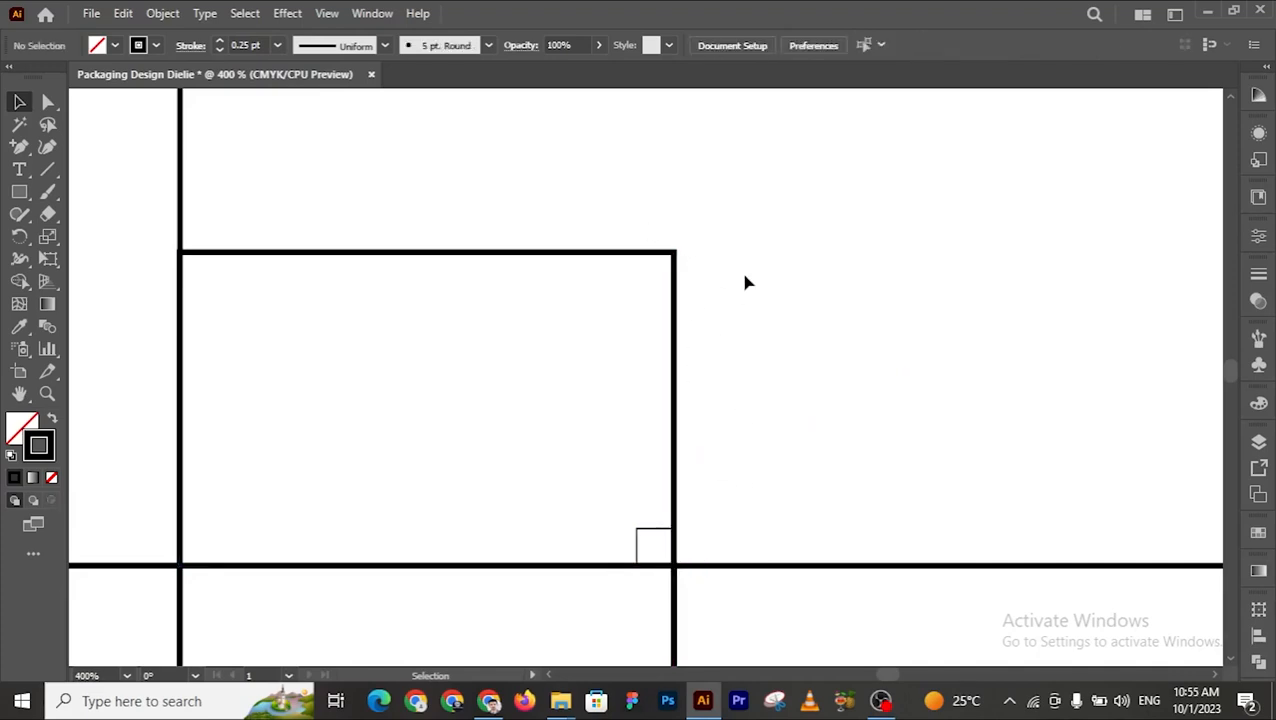
pyautogui.hotkey('ctrl', 'z')
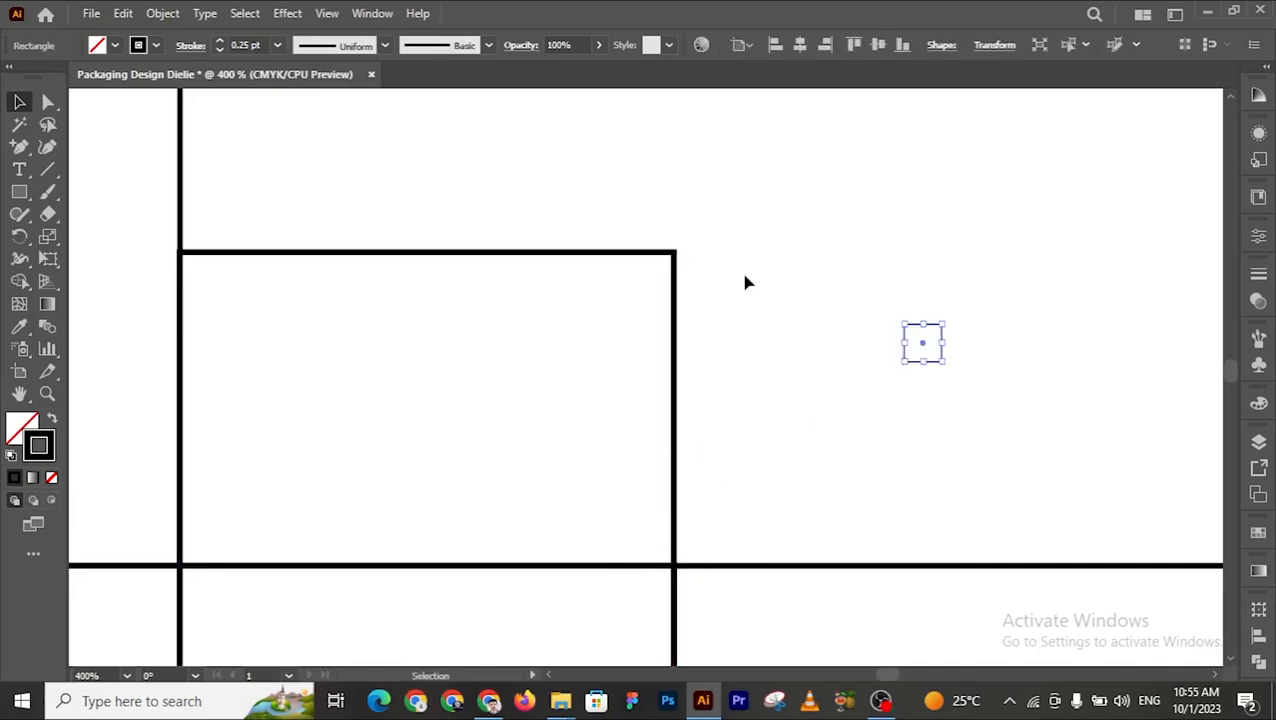
# Step: Move the tiny square to the side flap's lower-right corner, against its right edge and slightly overlapping its bottom edge
pyautogui.click(938, 278)
pyautogui.moveTo(869, 273); pyautogui.dragTo(963, 401)
pyautogui.moveTo(923, 348); pyautogui.dragTo(657, 558)
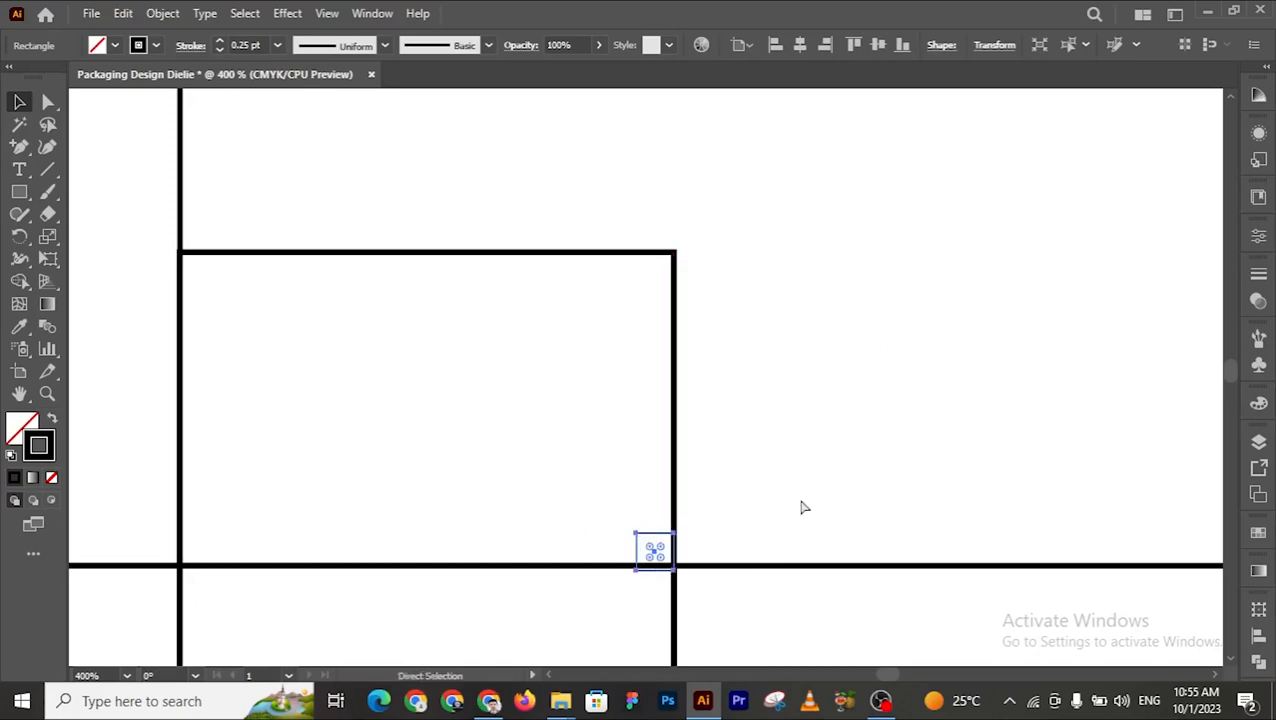
# Step: Undo the tiny square's move, try aligning it and the side flap by their bottom and right edges, and undo the right alignment
pyautogui.hotkey('ctrl', 'z')
pyautogui.click(790, 418)
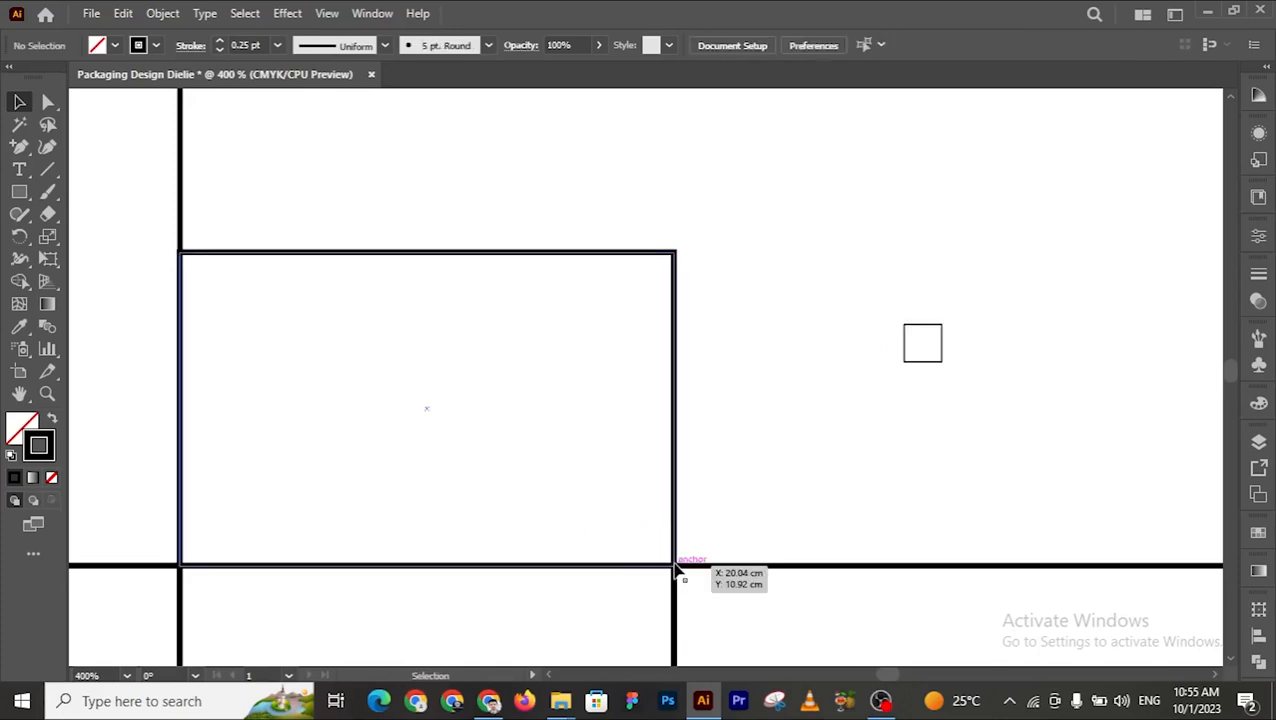
pyautogui.moveTo(865, 281); pyautogui.dragTo(1011, 430)
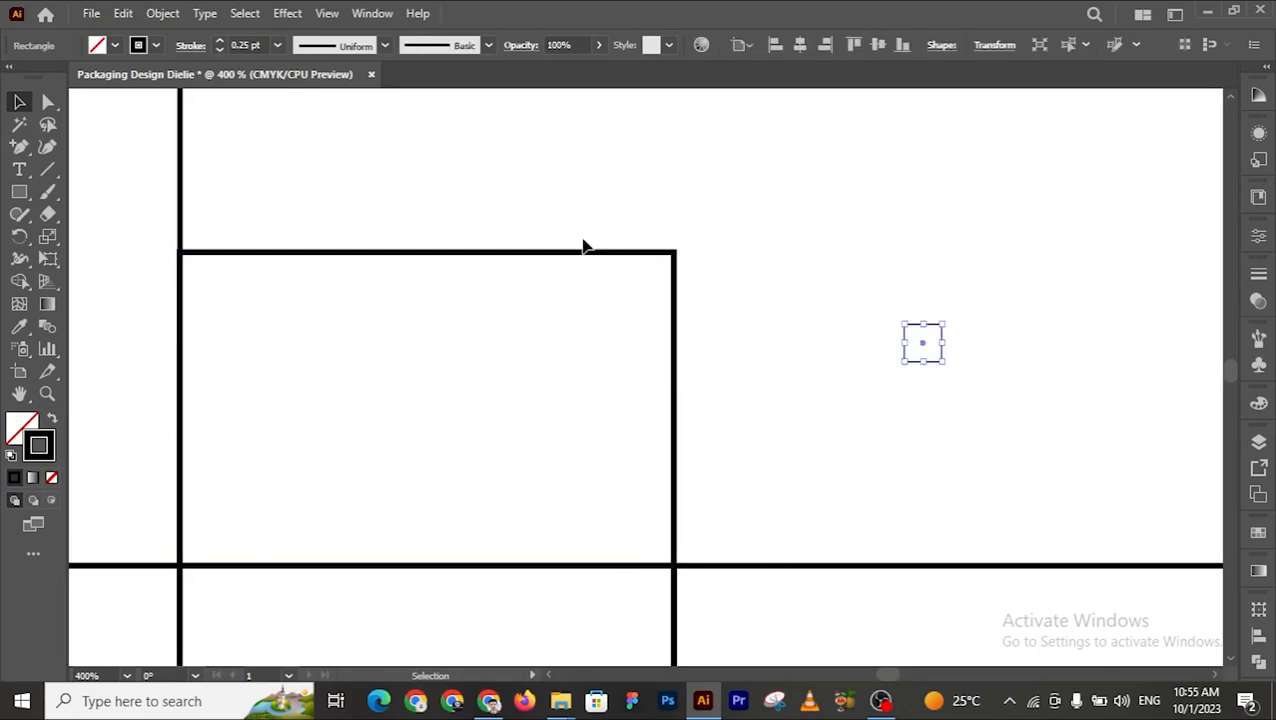
pyautogui.keyDown('shift'); pyautogui.click(598, 254); pyautogui.keyUp('shift')
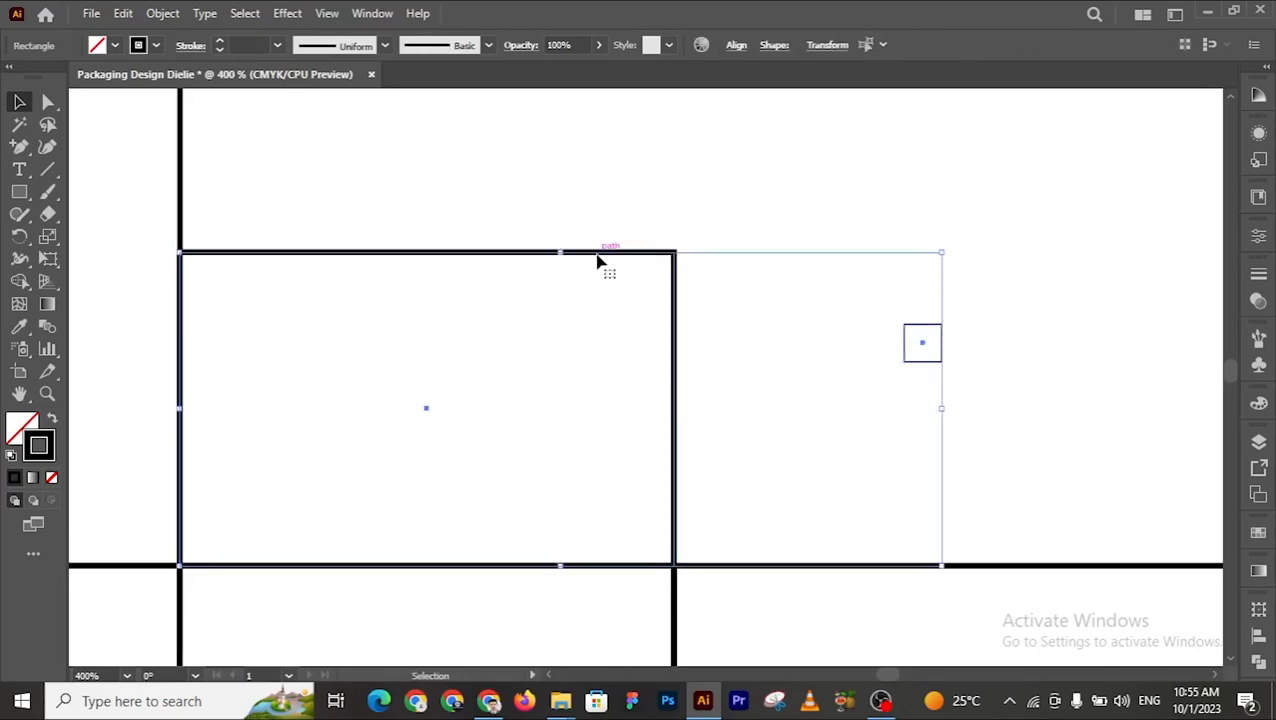
pyautogui.click(740, 50)
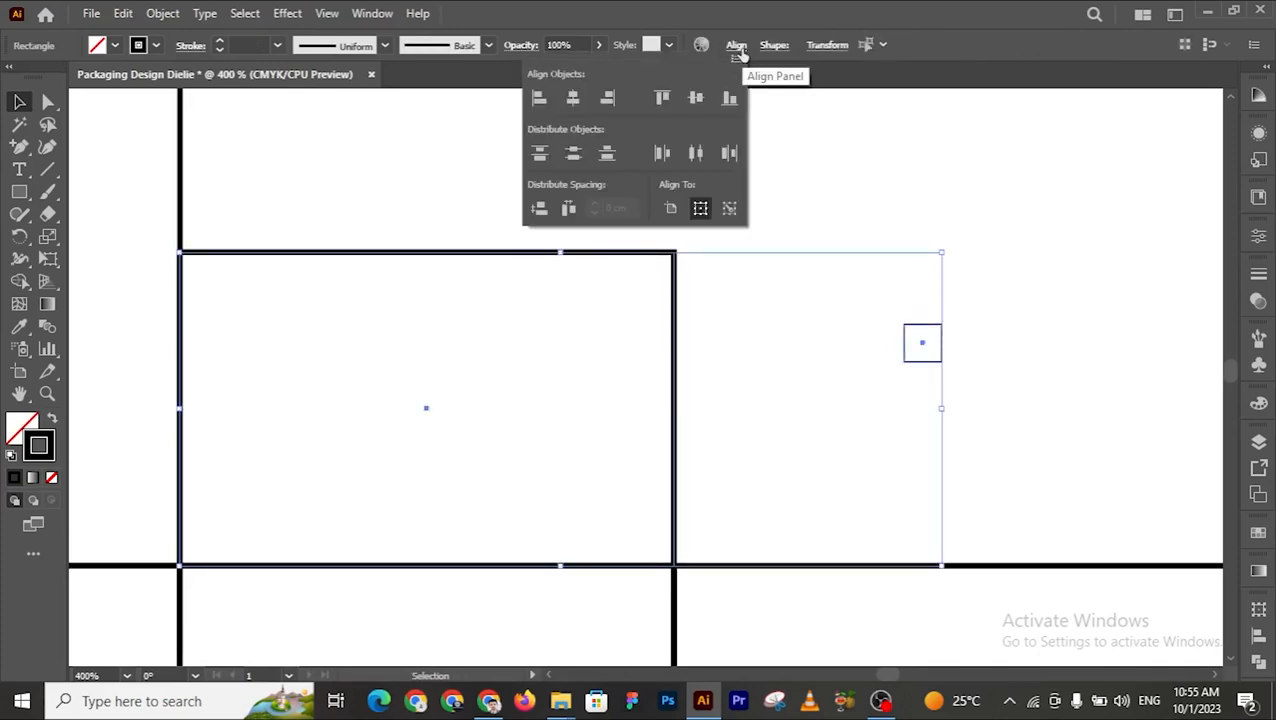
pyautogui.click(729, 100)
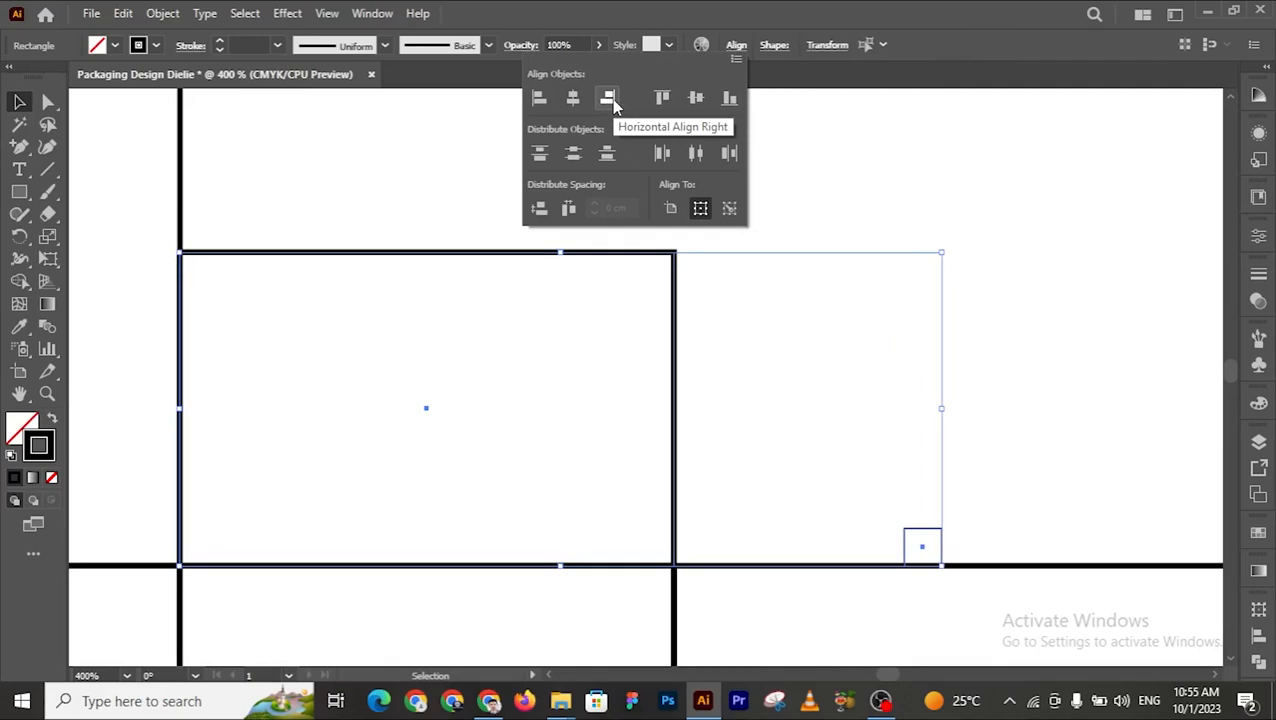
pyautogui.click(608, 99)
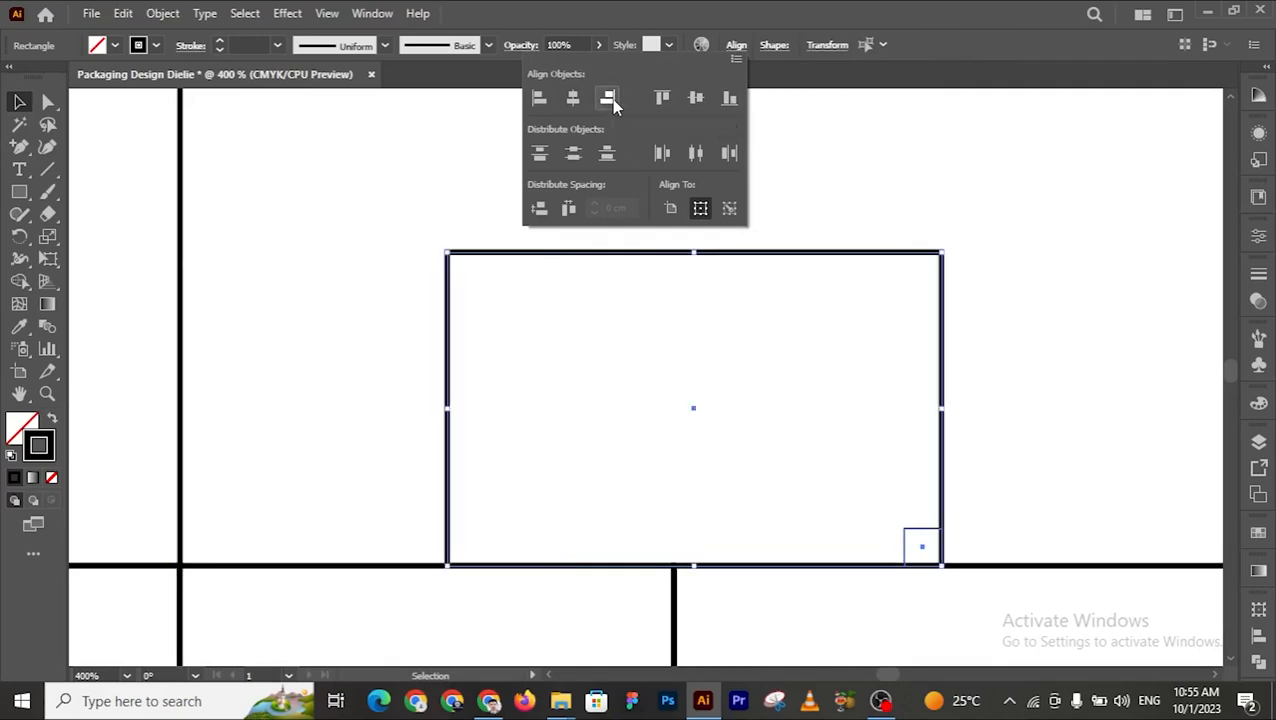
pyautogui.press('Escape')
pyautogui.hotkey('ctrl', 'z')
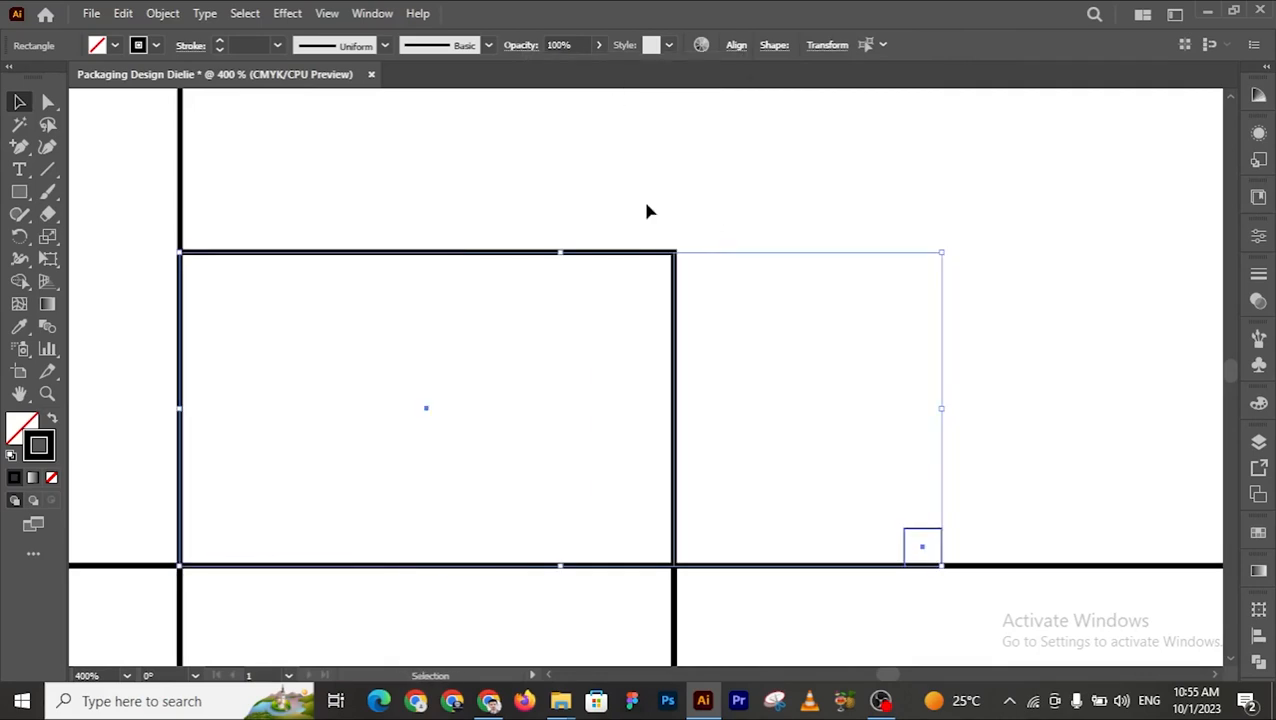
# Step: Undo the tiny square's bottom alignment and its earlier stroke weight change, and leave everything deselected
pyautogui.click(658, 268)
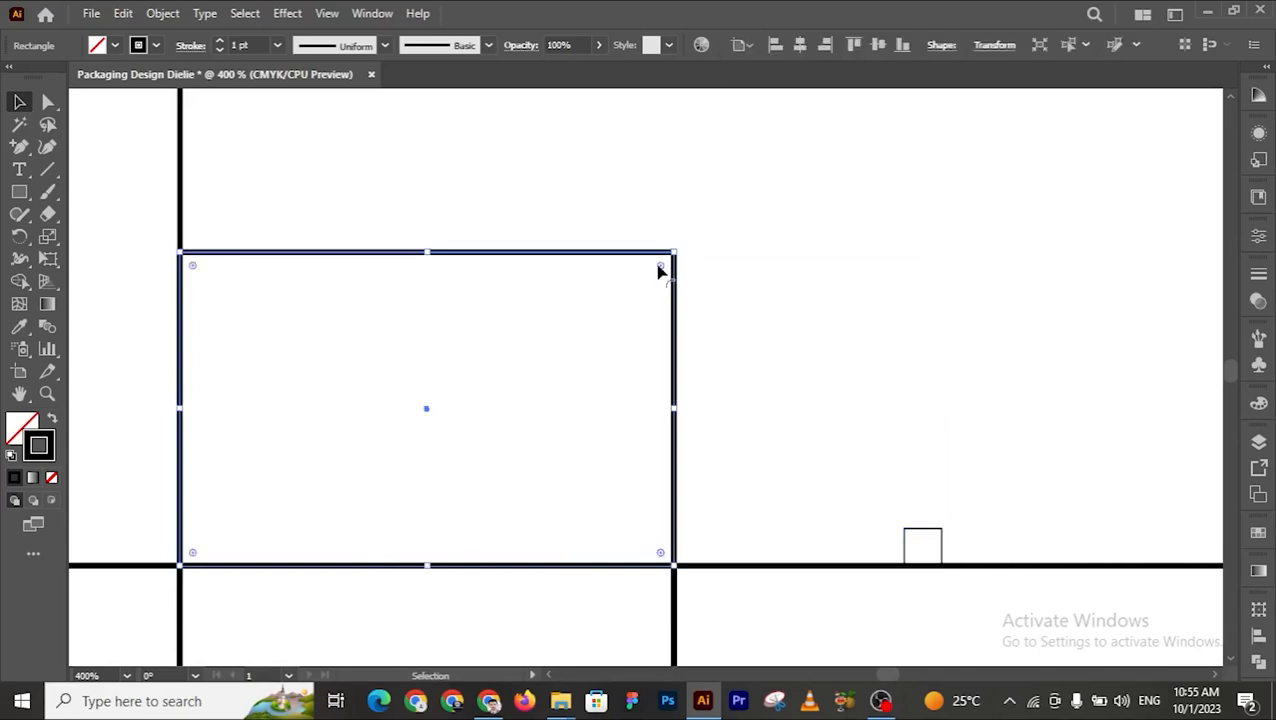
pyautogui.click(797, 350)
pyautogui.hotkey('ctrl', 'a')
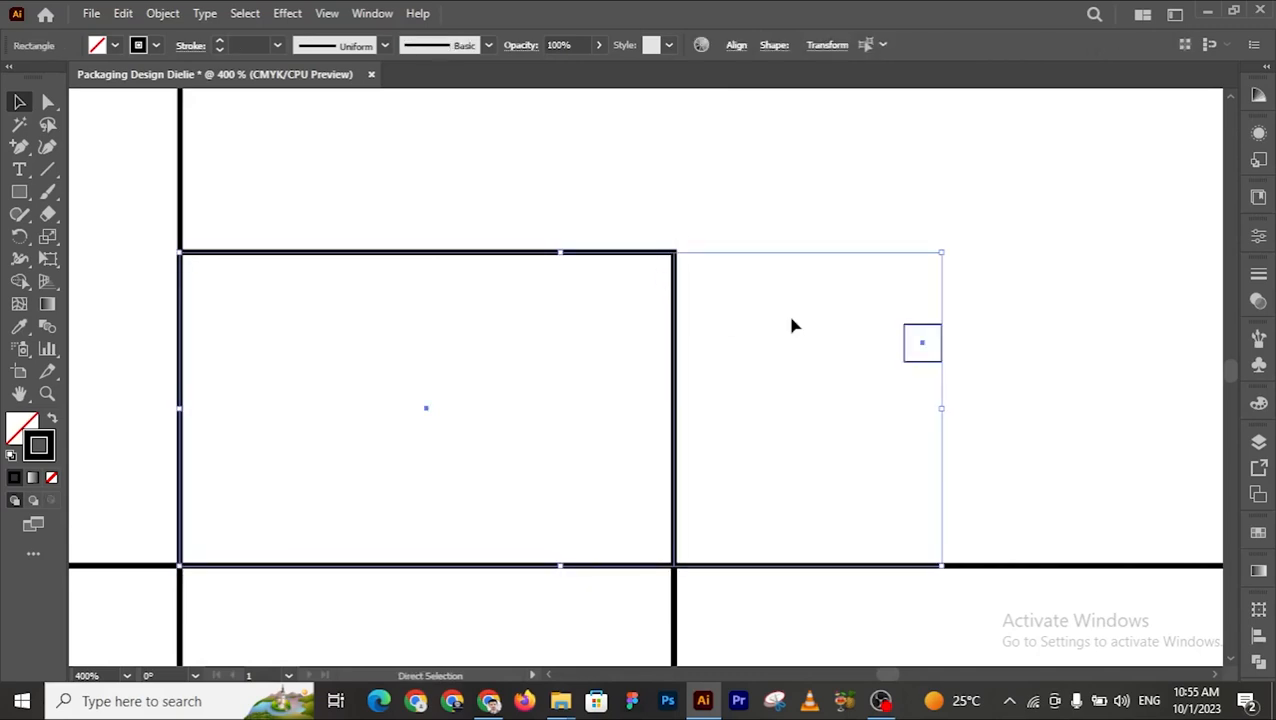
pyautogui.hotkey('ctrl', 'z')
pyautogui.click(798, 293)
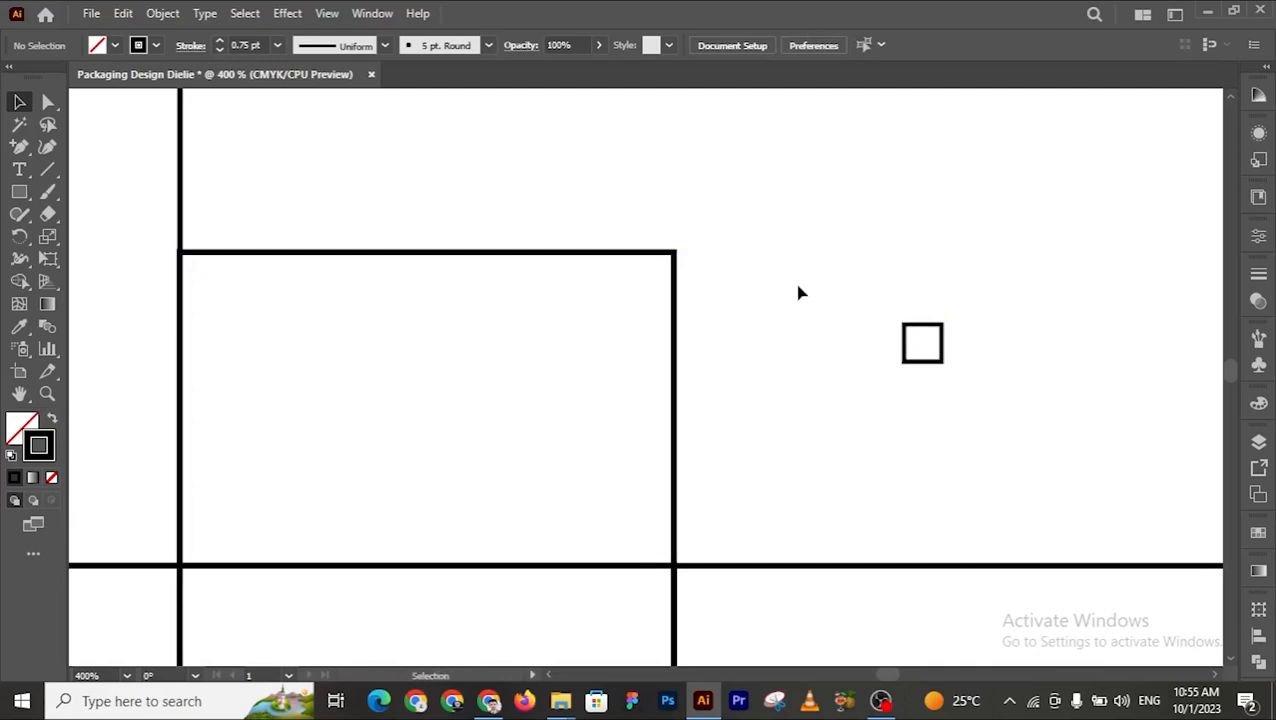
# Step: Set the tiny square's stroke weight to 0.25 pt and shrink it about its center to about 0.16 × 0.16 cm
pyautogui.moveTo(852, 288); pyautogui.dragTo(1005, 467)
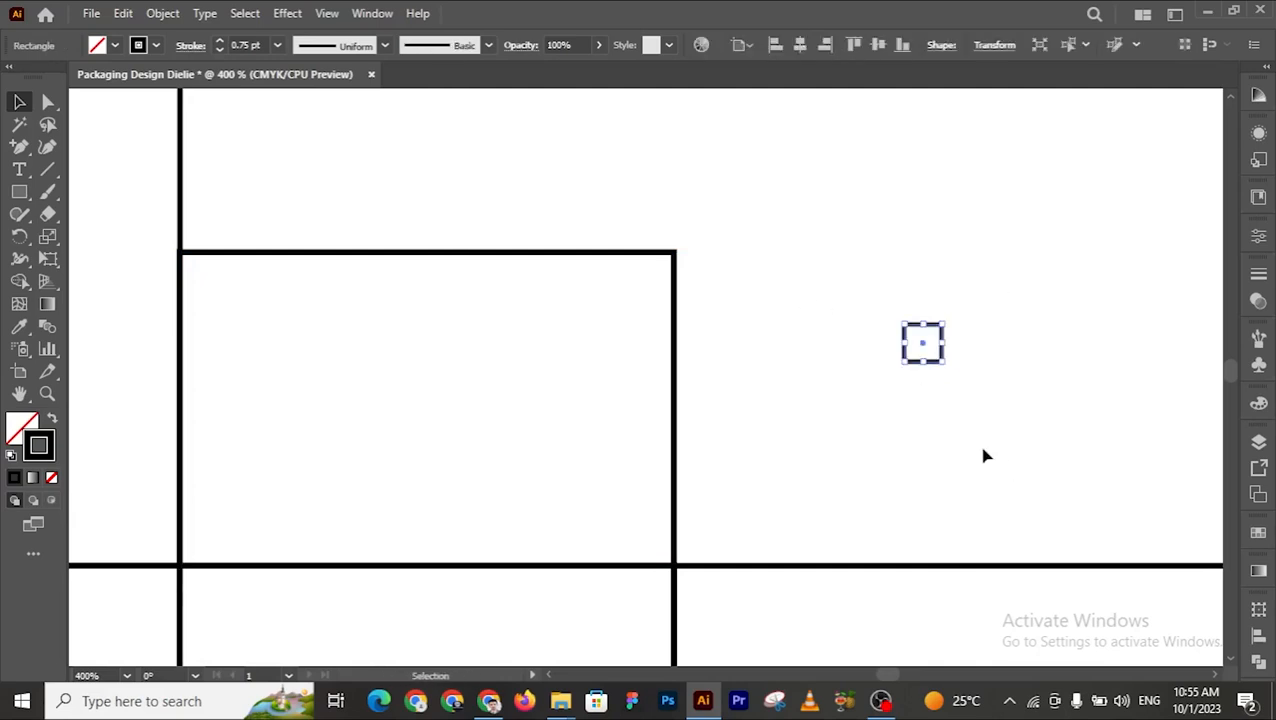
pyautogui.click(277, 45)
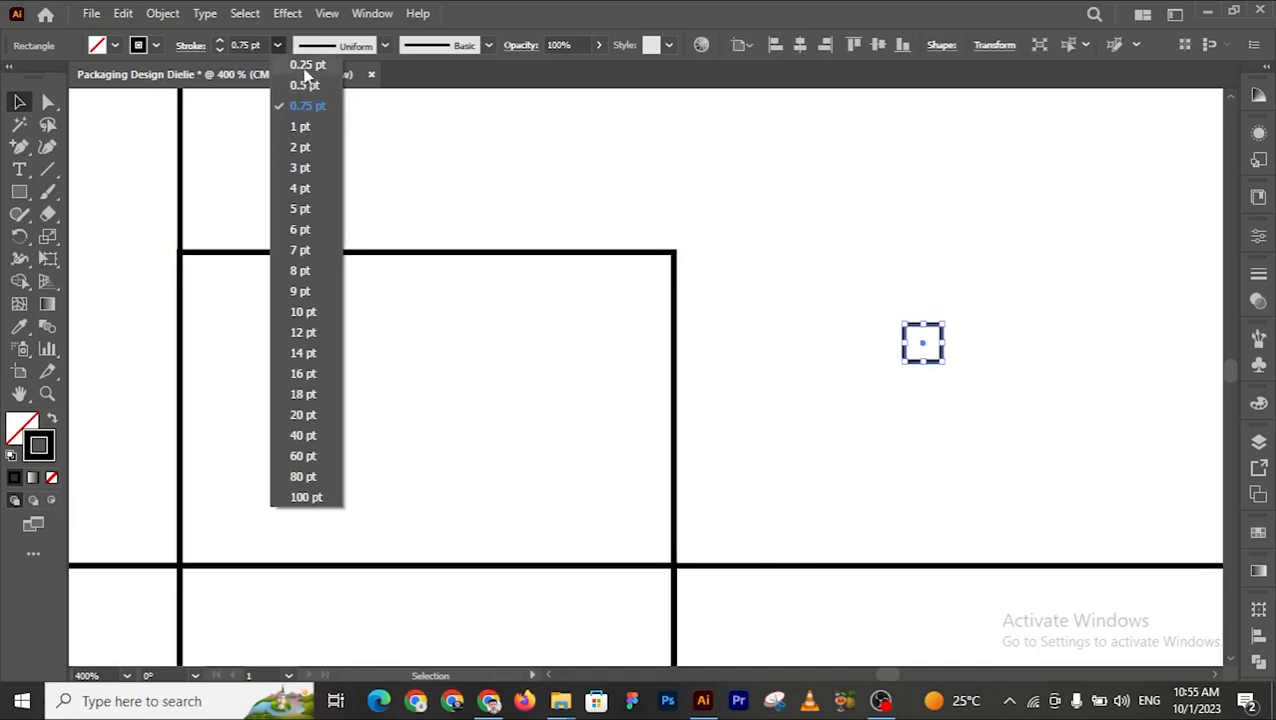
pyautogui.click(307, 66)
pyautogui.click(865, 278)
pyautogui.moveTo(882, 295)
pyautogui.mouseDown()
pyautogui.moveTo(968, 396)
pyautogui.moveTo(968, 425)
pyautogui.moveTo(960, 413)
pyautogui.mouseUp()
pyautogui.moveTo(940, 344); pyautogui.dragTo(937, 344)
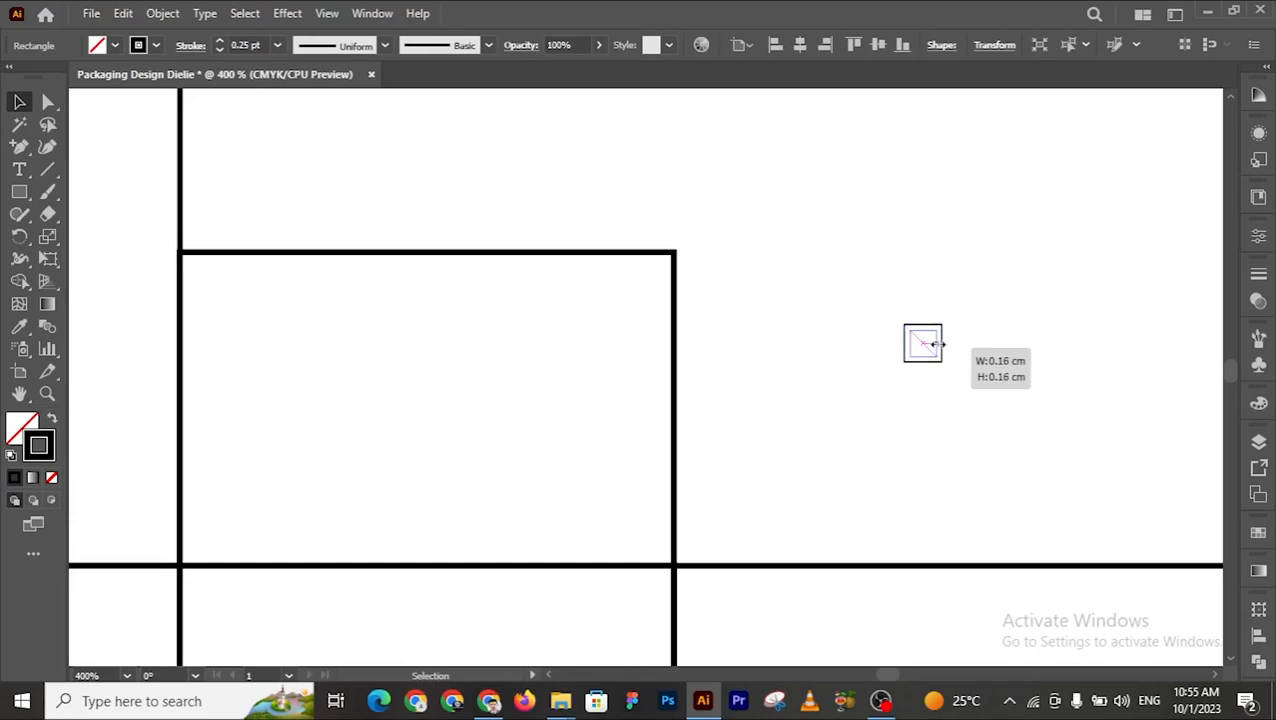
pyautogui.click(933, 286)
pyautogui.moveTo(862, 280); pyautogui.dragTo(996, 424)
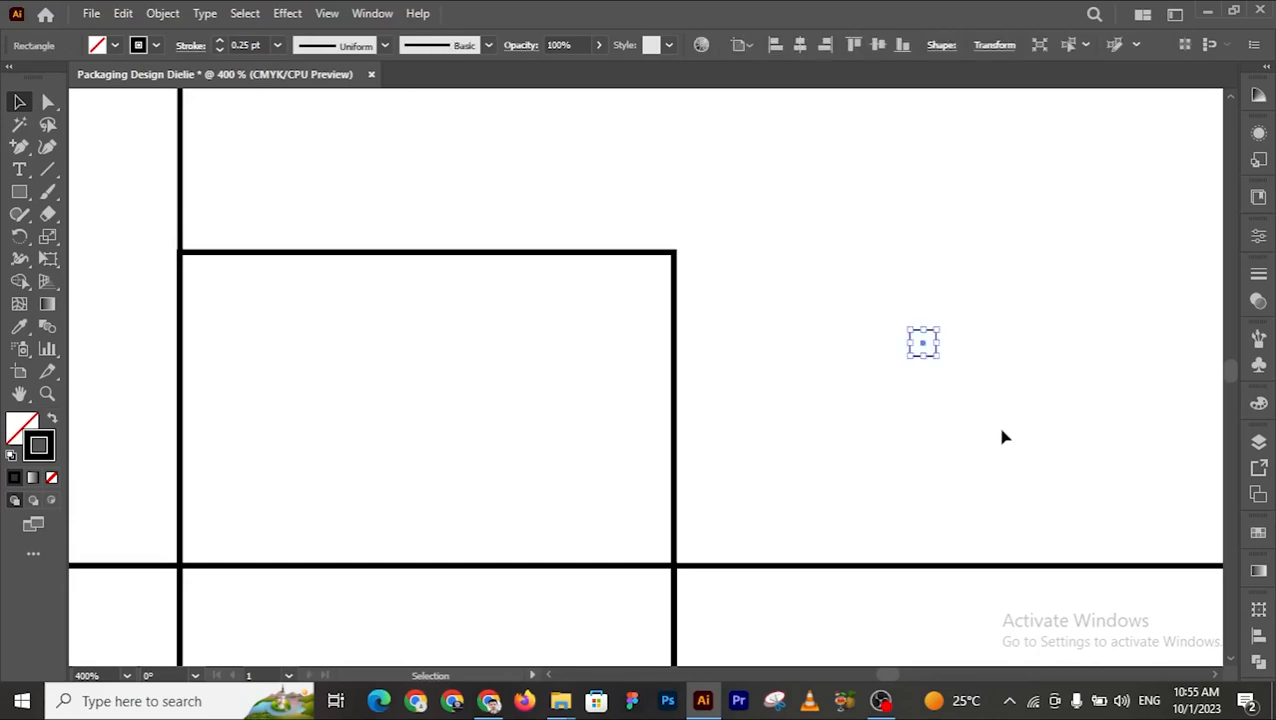
pyautogui.keyDown('shift'); pyautogui.click(675, 258); pyautogui.keyUp('shift')
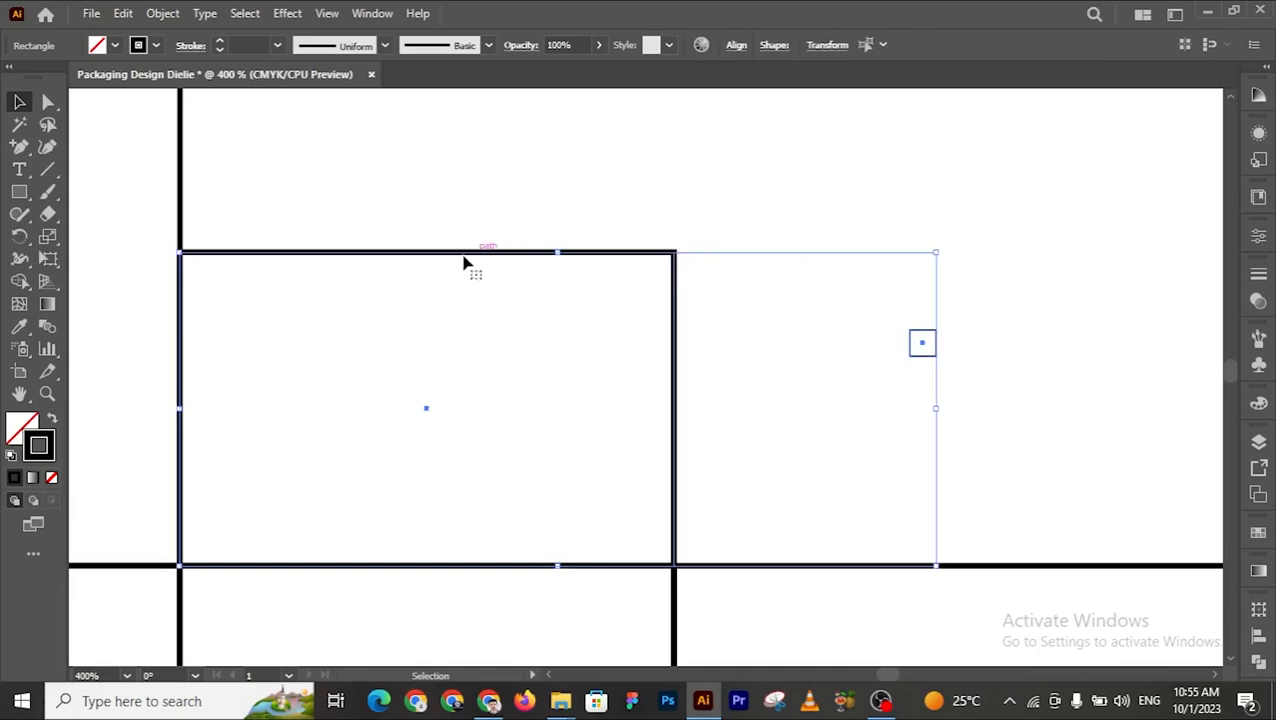
pyautogui.click(1020, 310)
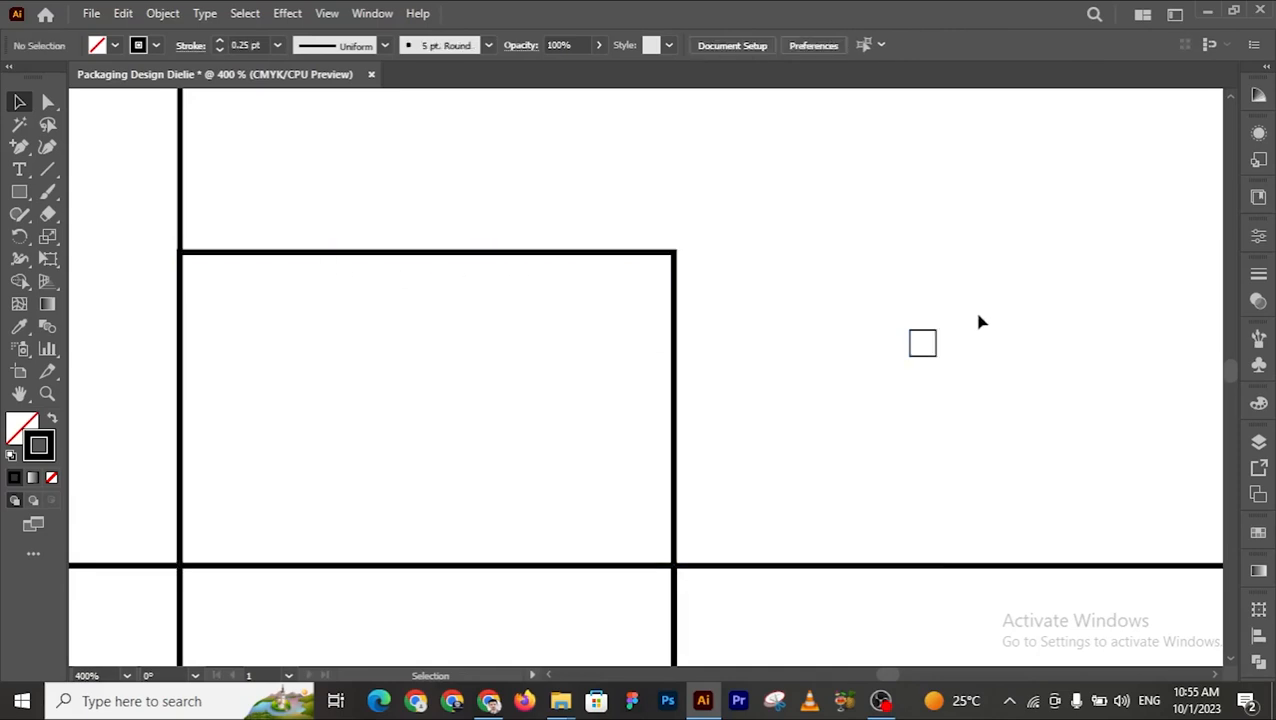
pyautogui.moveTo(893, 315); pyautogui.dragTo(968, 389)
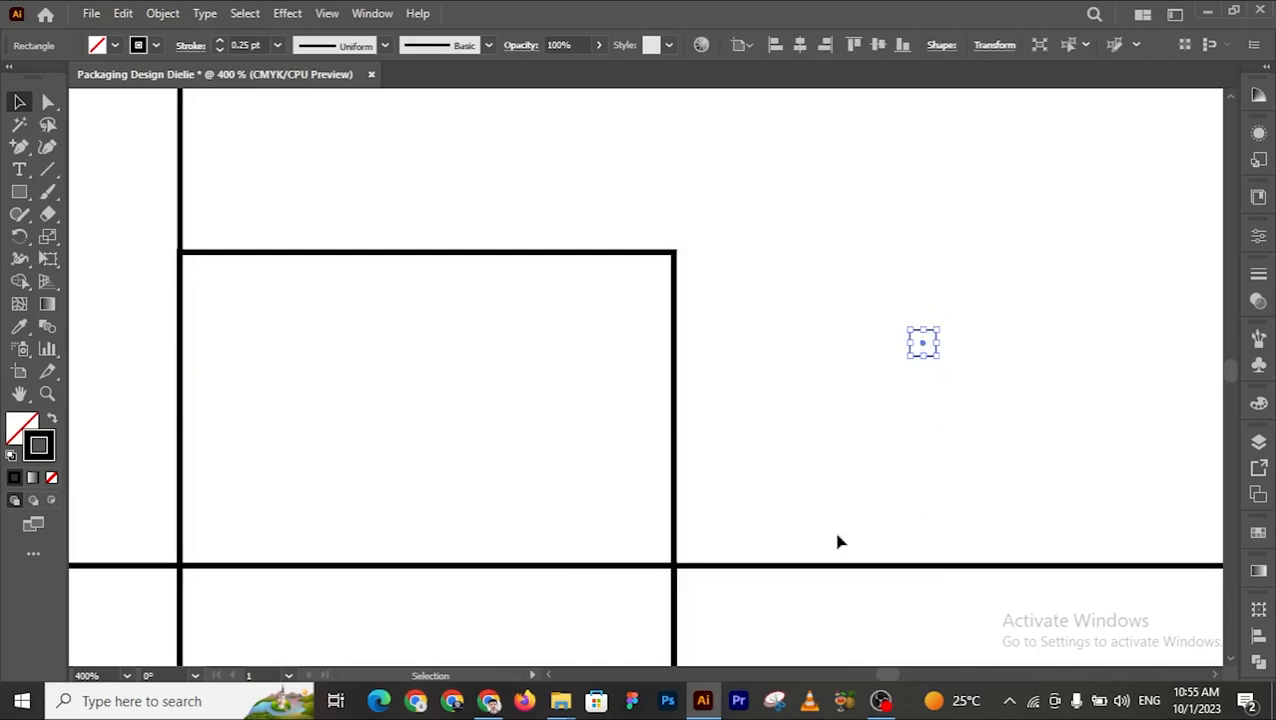
pyautogui.click(661, 262)
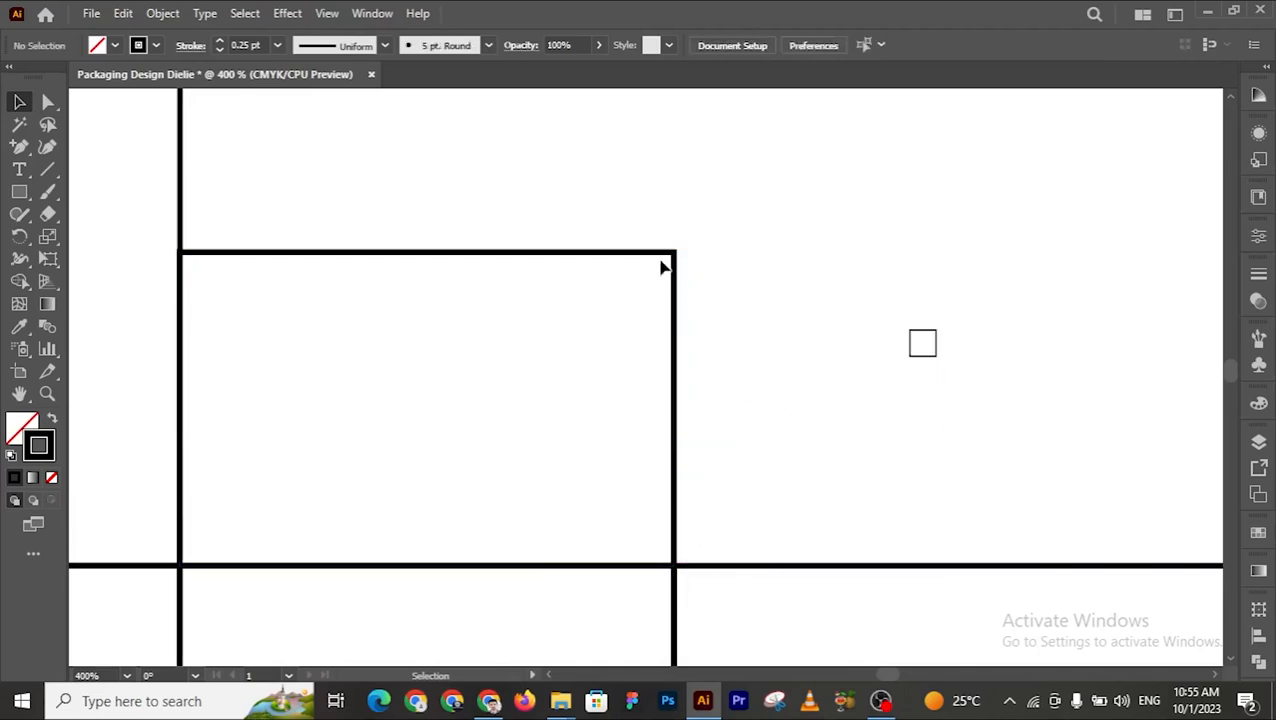
pyautogui.click(661, 258)
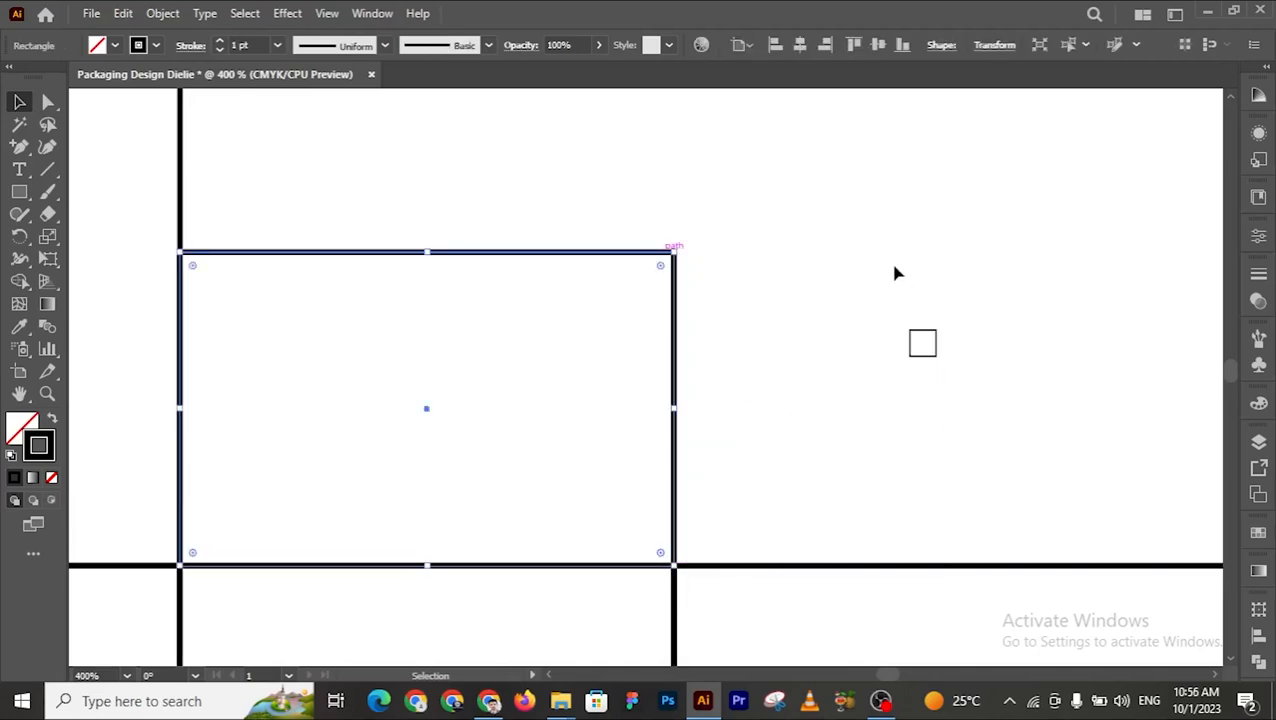
pyautogui.click(723, 265)
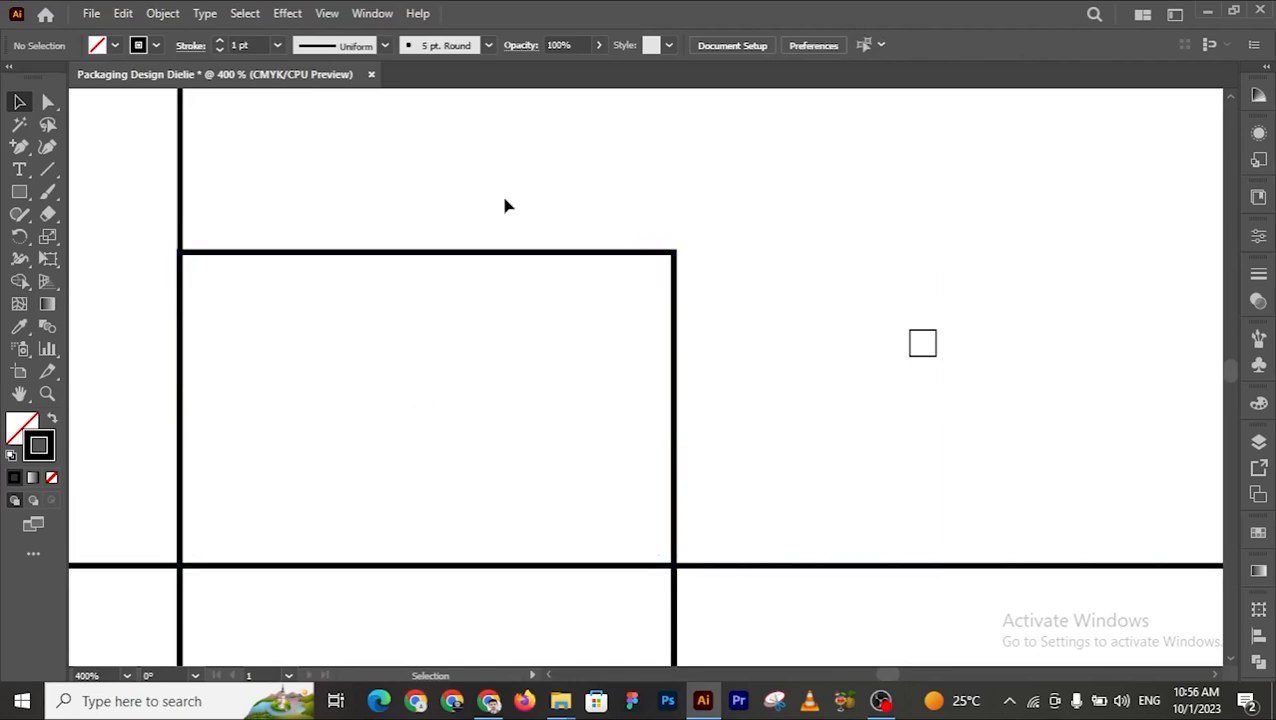
pyautogui.click(680, 256)
pyautogui.click(806, 245)
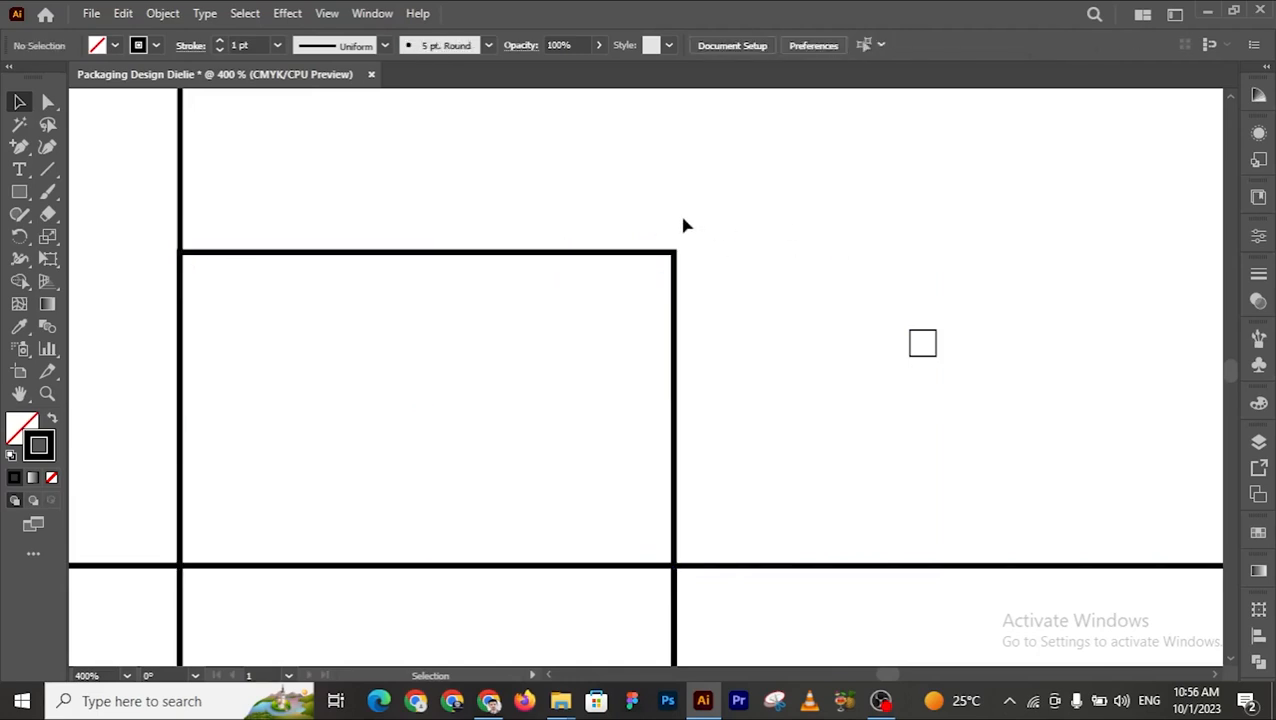
# Step: Align the tiny square to the bottom and right edges of the side flap, using the flap as the key object
pyautogui.moveTo(595, 197); pyautogui.dragTo(986, 416)
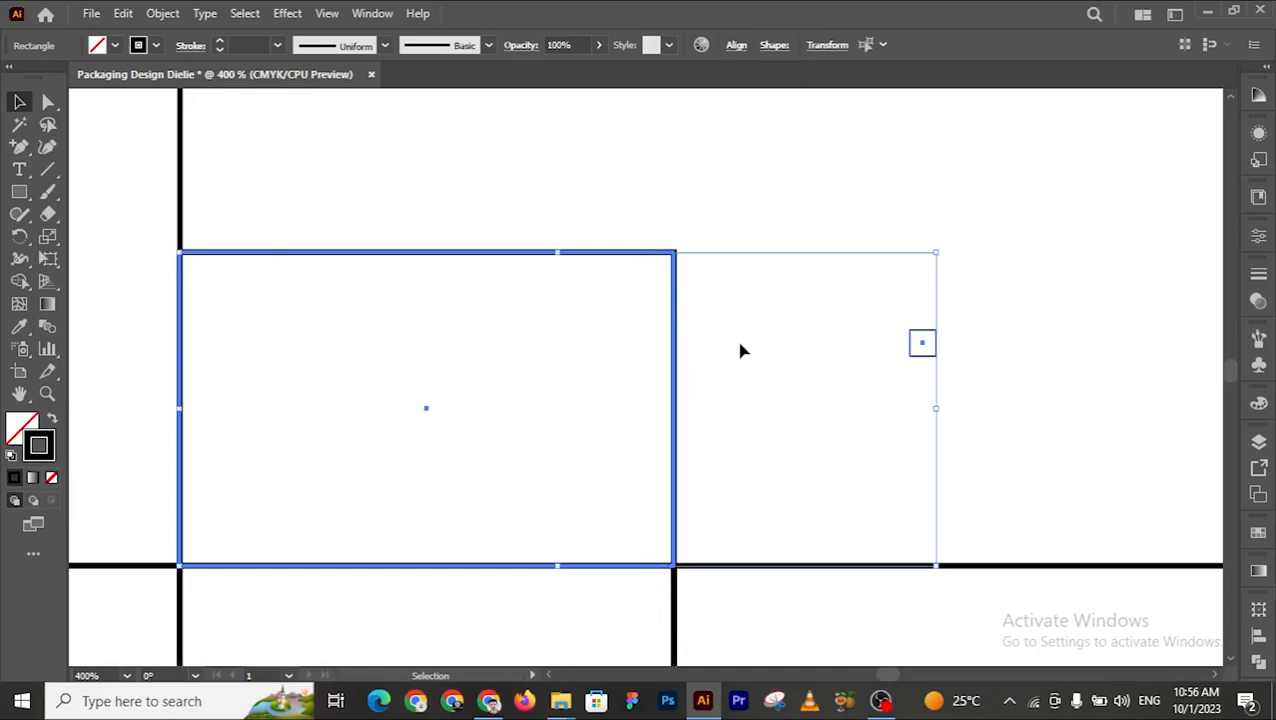
pyautogui.click(737, 45)
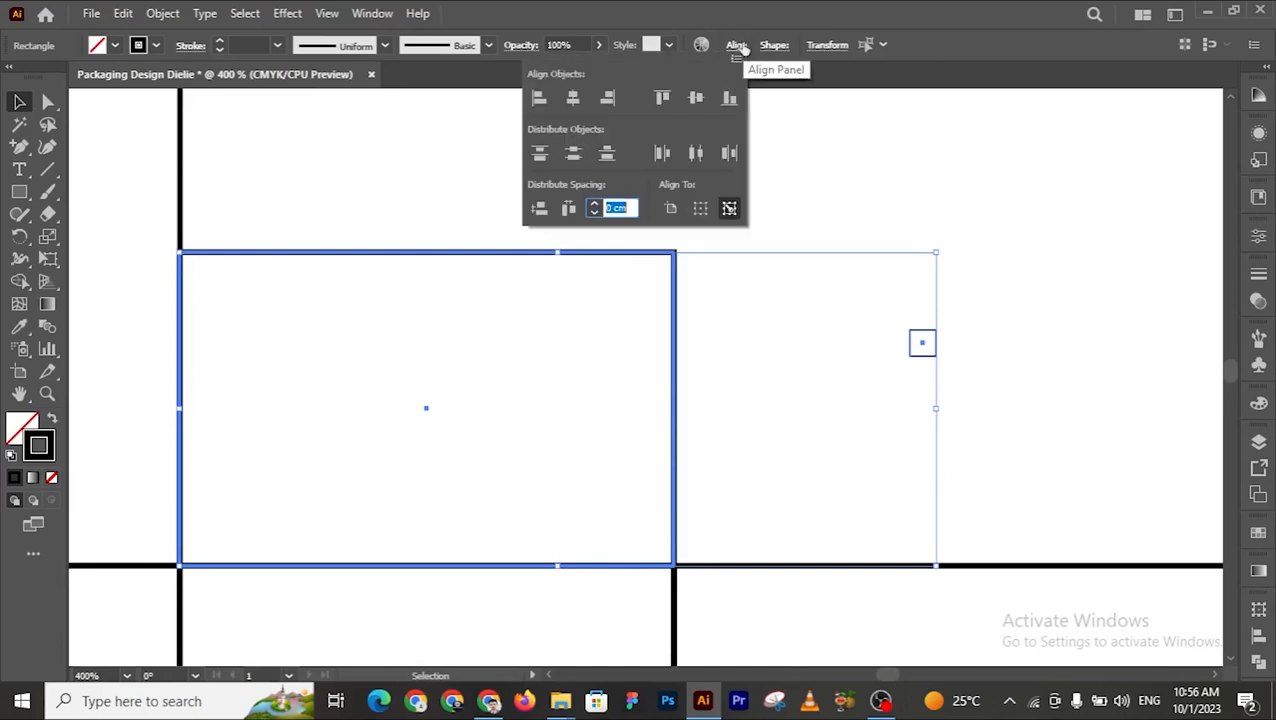
pyautogui.click(735, 101)
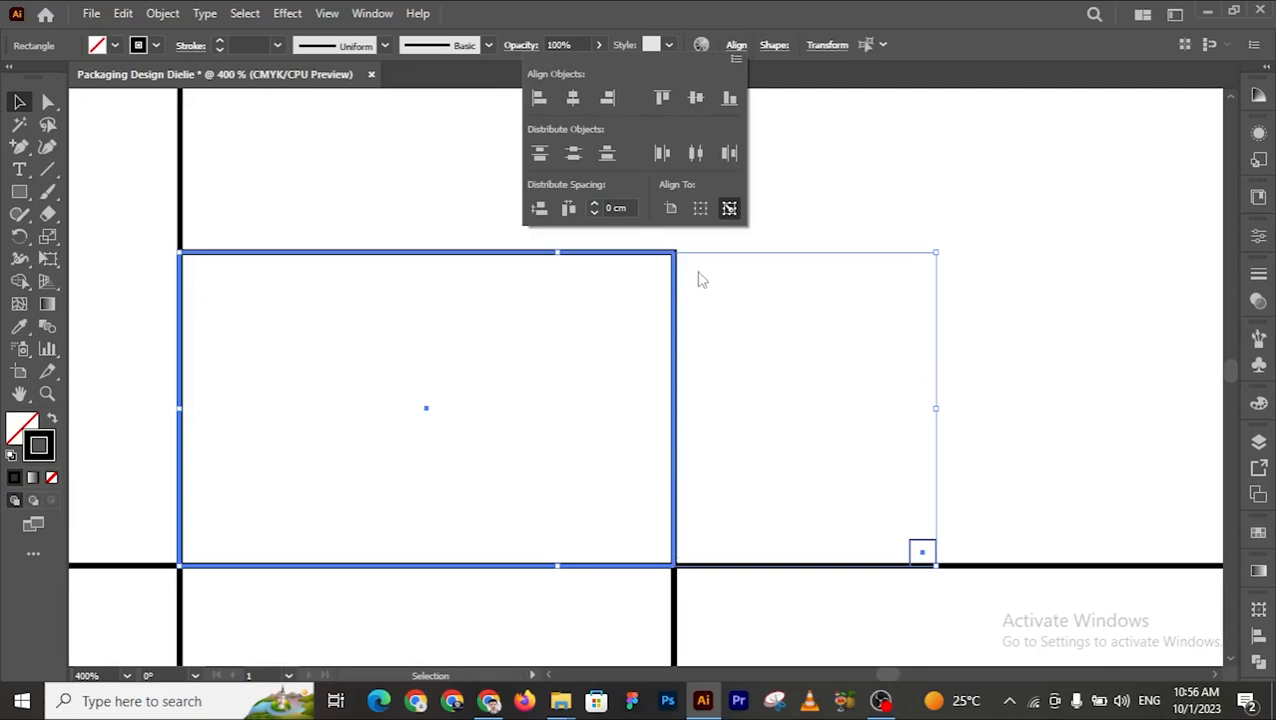
pyautogui.click(609, 103)
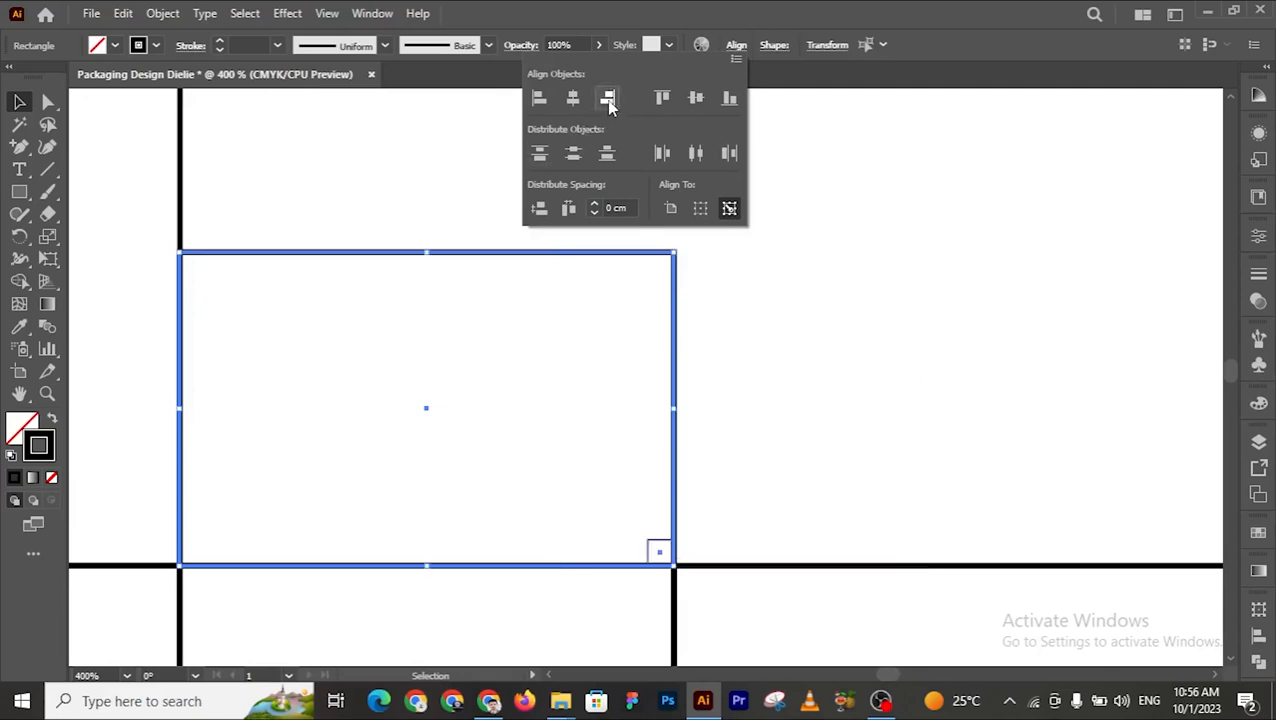
pyautogui.click(903, 460)
pyautogui.click(903, 460)
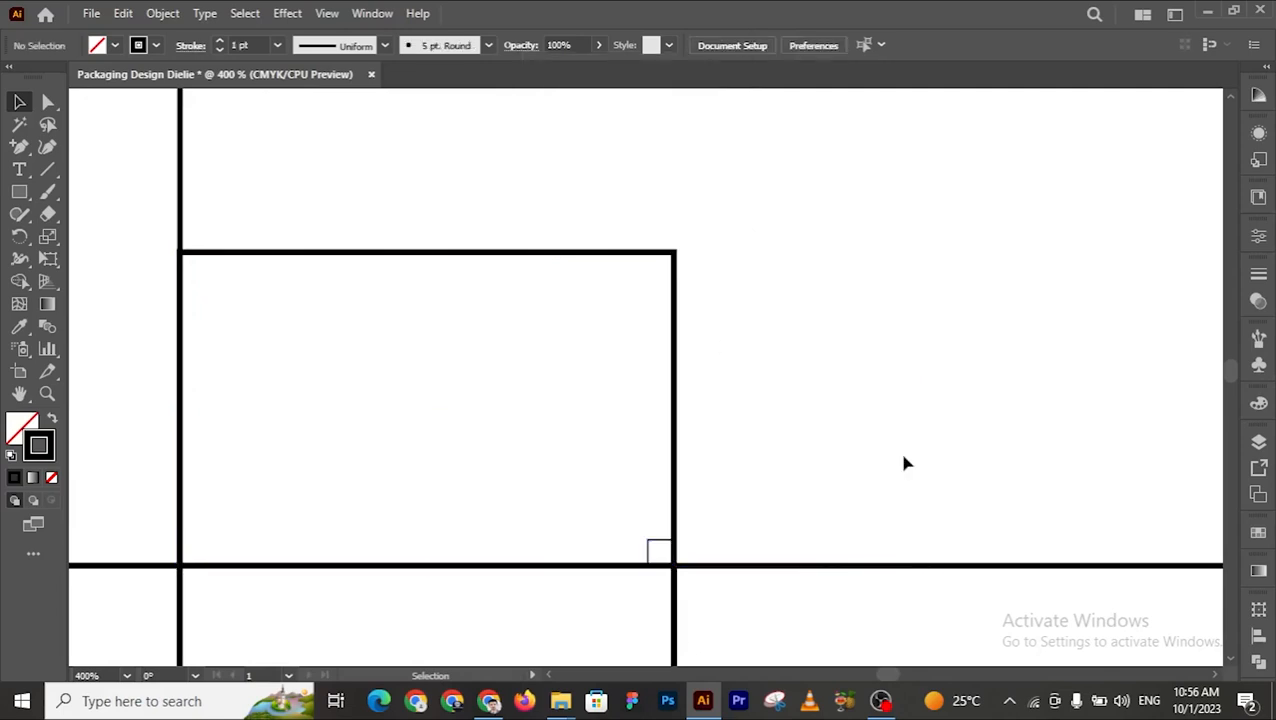
# Step: Copy the tiny square diagonally by -0.16 cm in X and Y so the copy touches the original's upper-left corner
pyautogui.press('z')
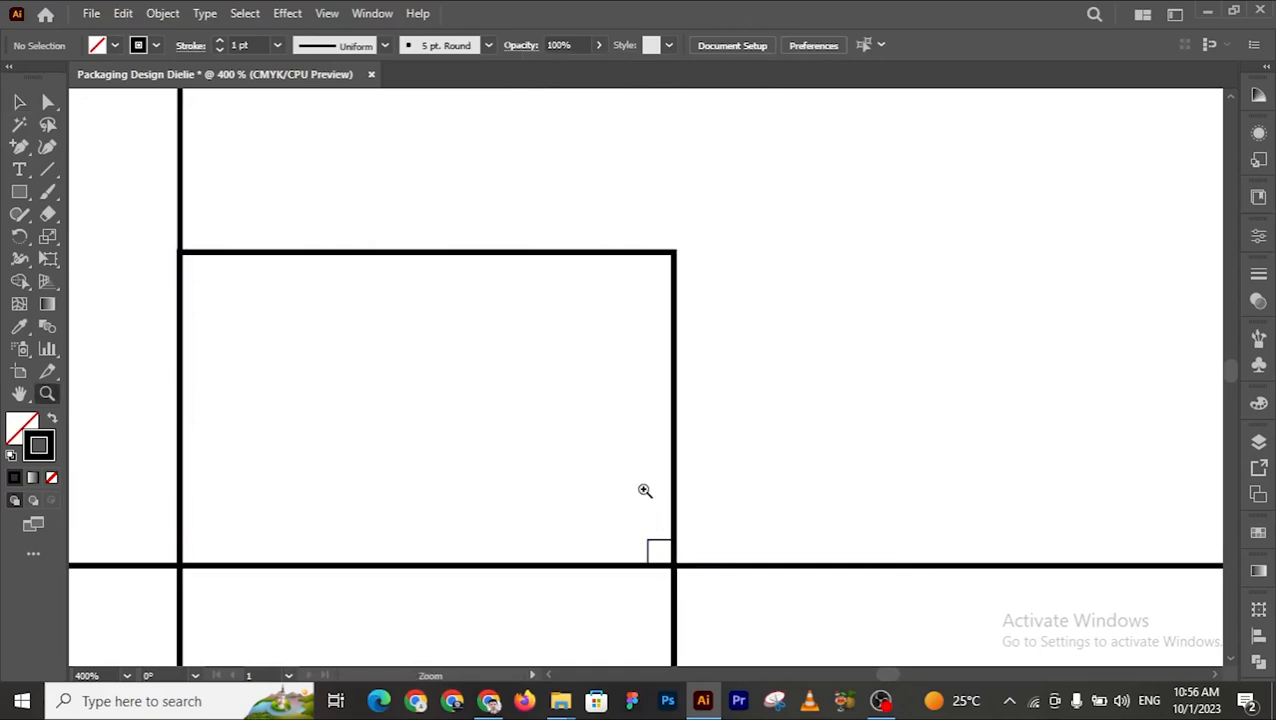
pyautogui.click(621, 490)
pyautogui.click(614, 436)
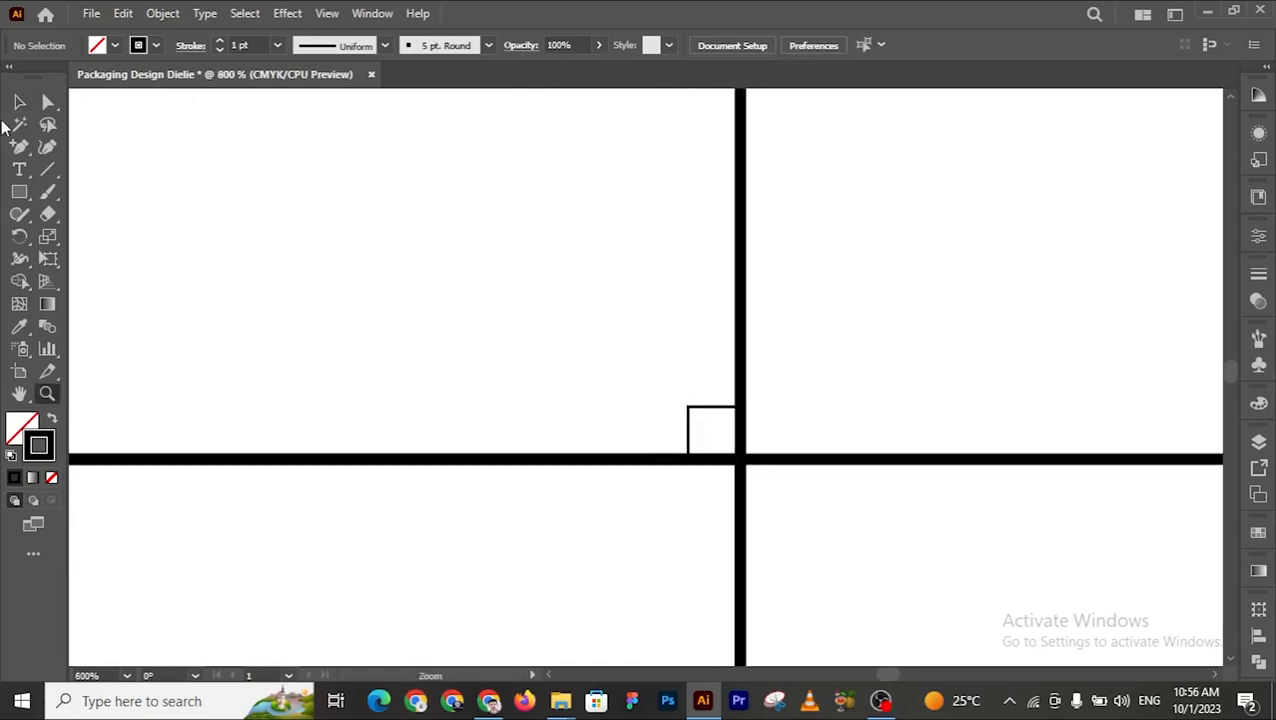
pyautogui.click(19, 102)
pyautogui.moveTo(688, 437); pyautogui.dragTo(650, 383)
pyautogui.moveTo(647, 382); pyautogui.dragTo(644, 379)
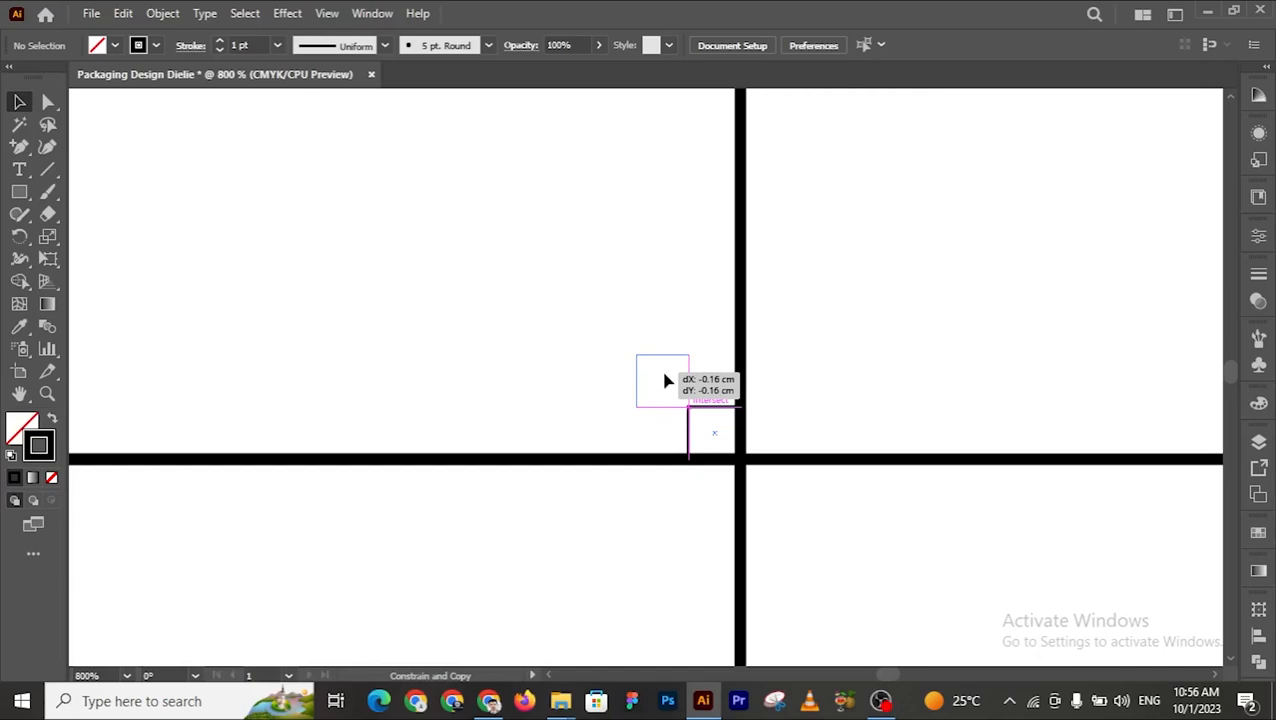
pyautogui.moveTo(665, 377); pyautogui.dragTo(665, 377)
pyautogui.click(806, 370)
# Step: Copy the corner square straight across to the side flap's lower-left corner, slightly inside its left edge, and deselect the copy
pyautogui.press('z')
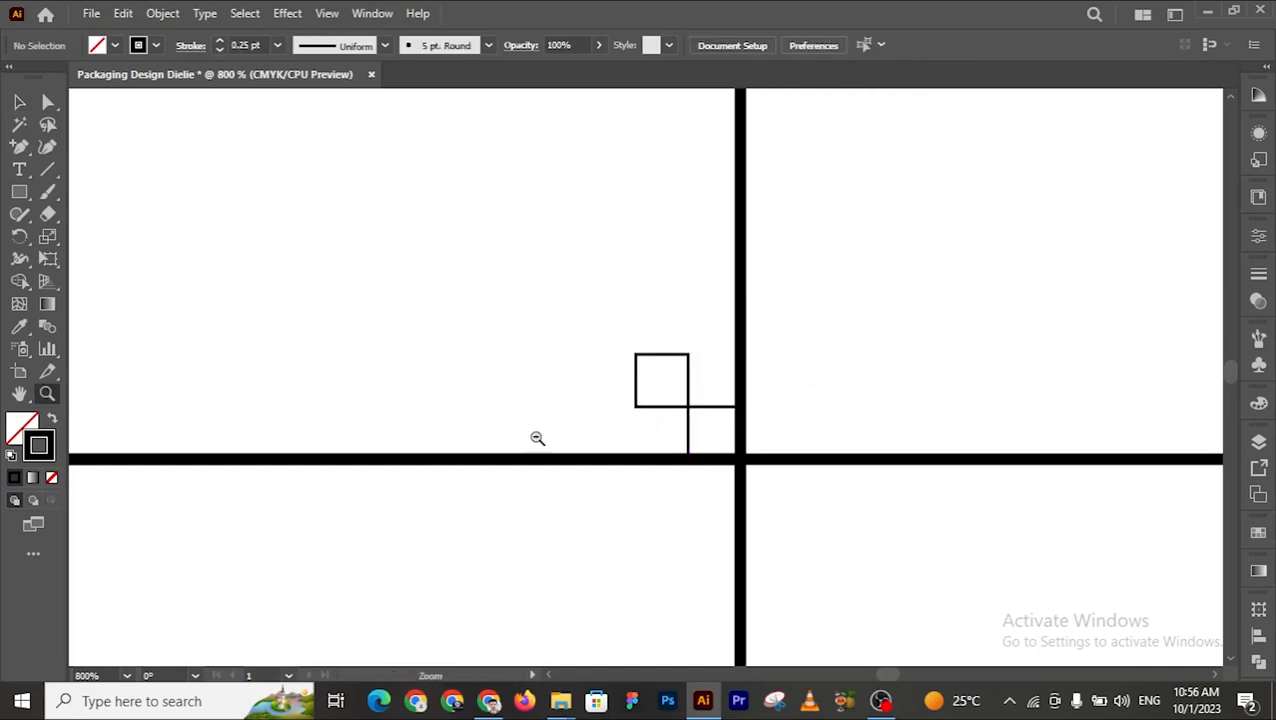
pyautogui.keyDown('alt'); pyautogui.click(537, 438); pyautogui.keyUp('alt')
pyautogui.keyDown('alt'); pyautogui.click(536, 392); pyautogui.keyUp('alt')
pyautogui.scroll(1, 536, 392)
pyautogui.click(536, 392)
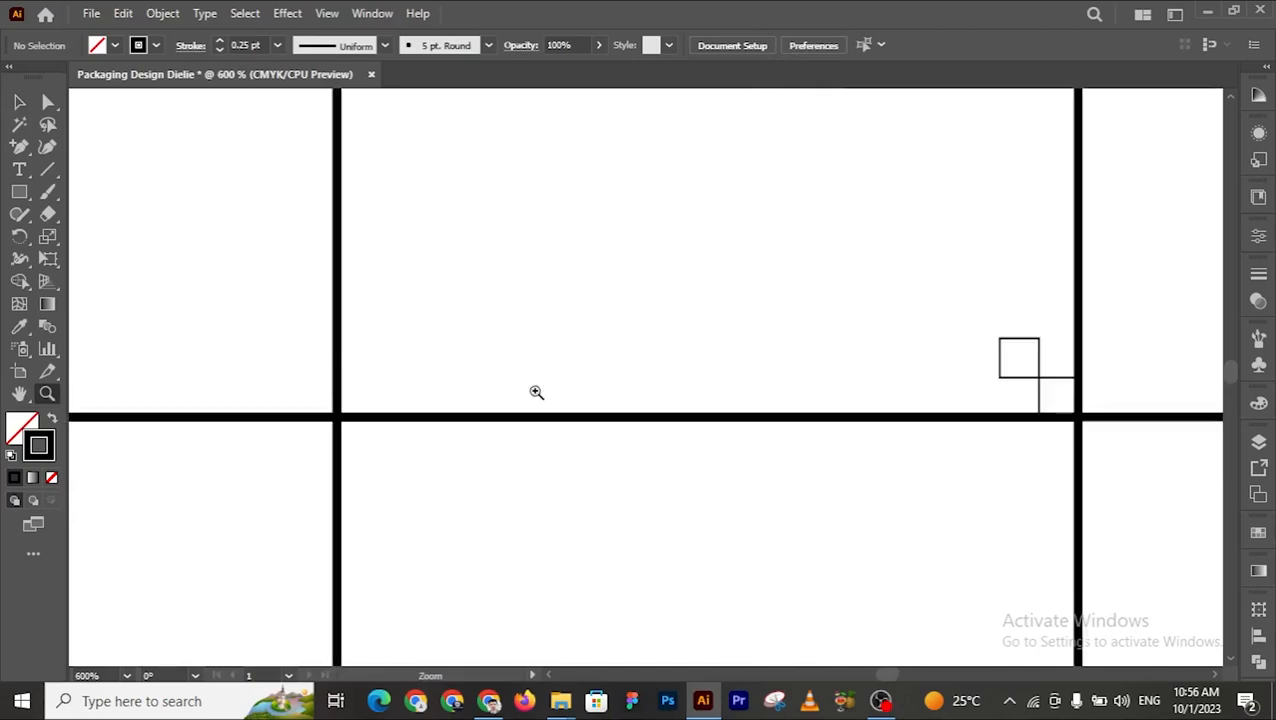
pyautogui.click(19, 101)
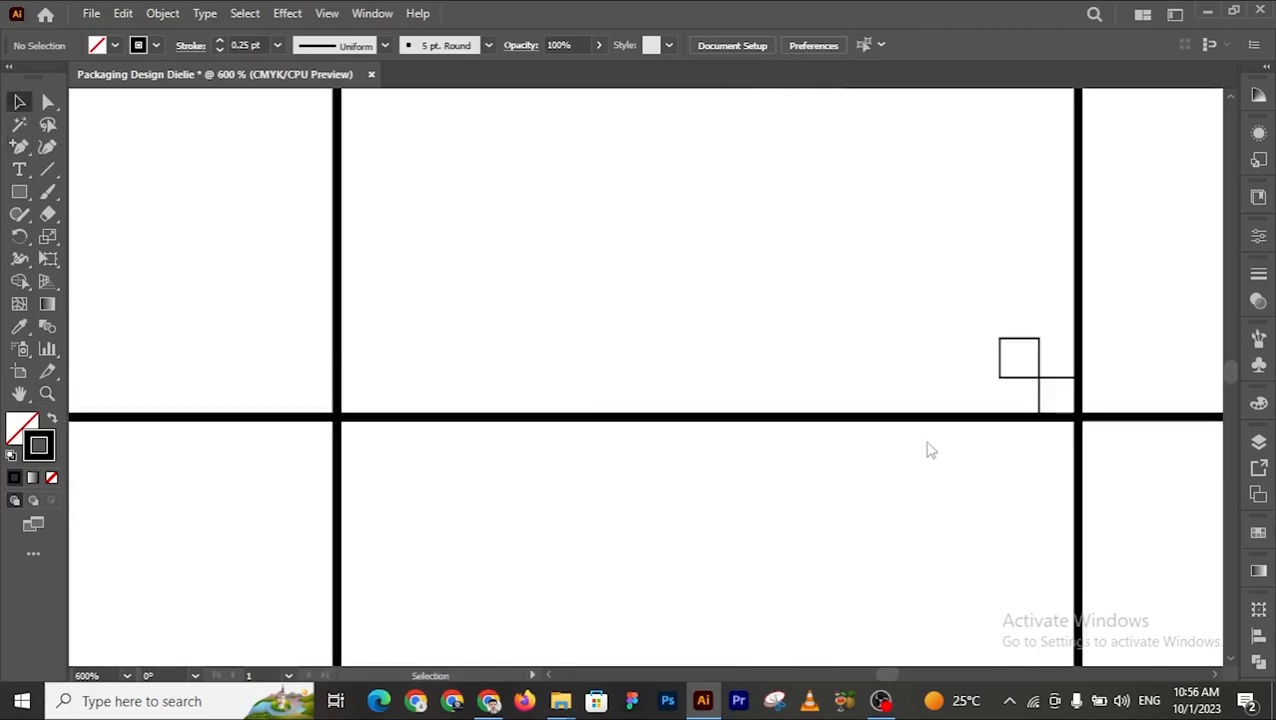
pyautogui.moveTo(1043, 400); pyautogui.dragTo(358, 408)
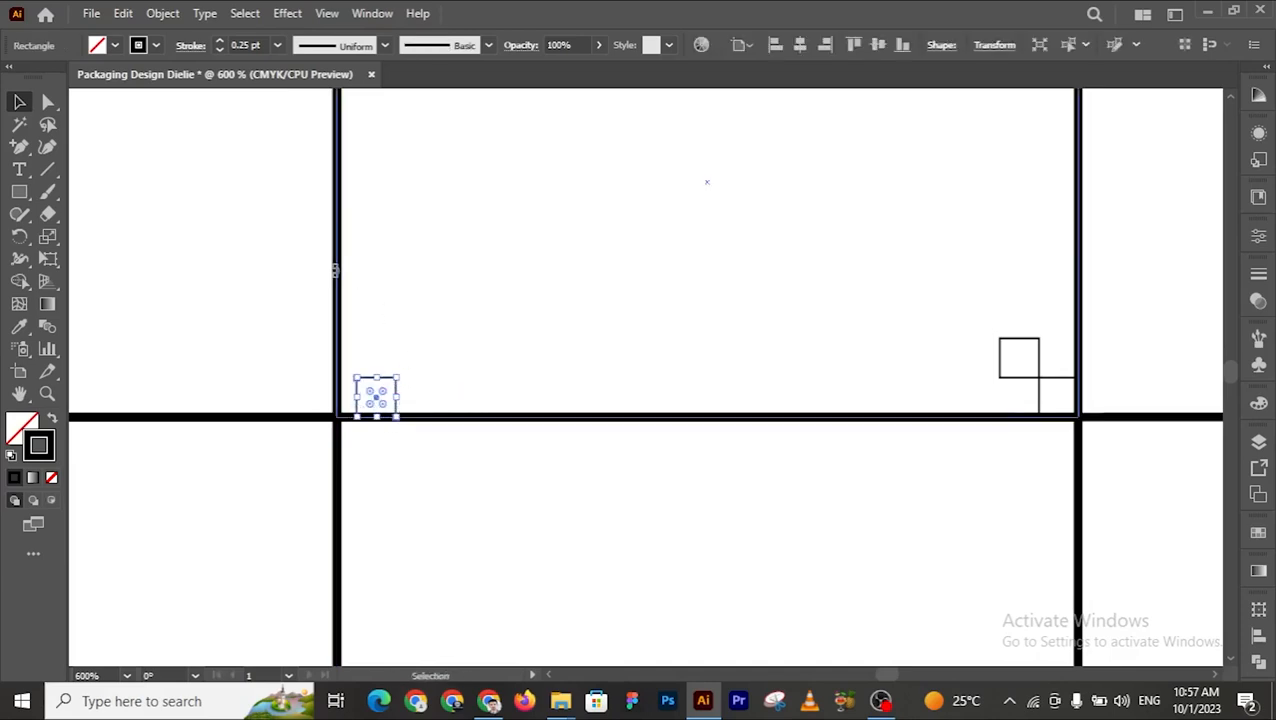
pyautogui.click(500, 251)
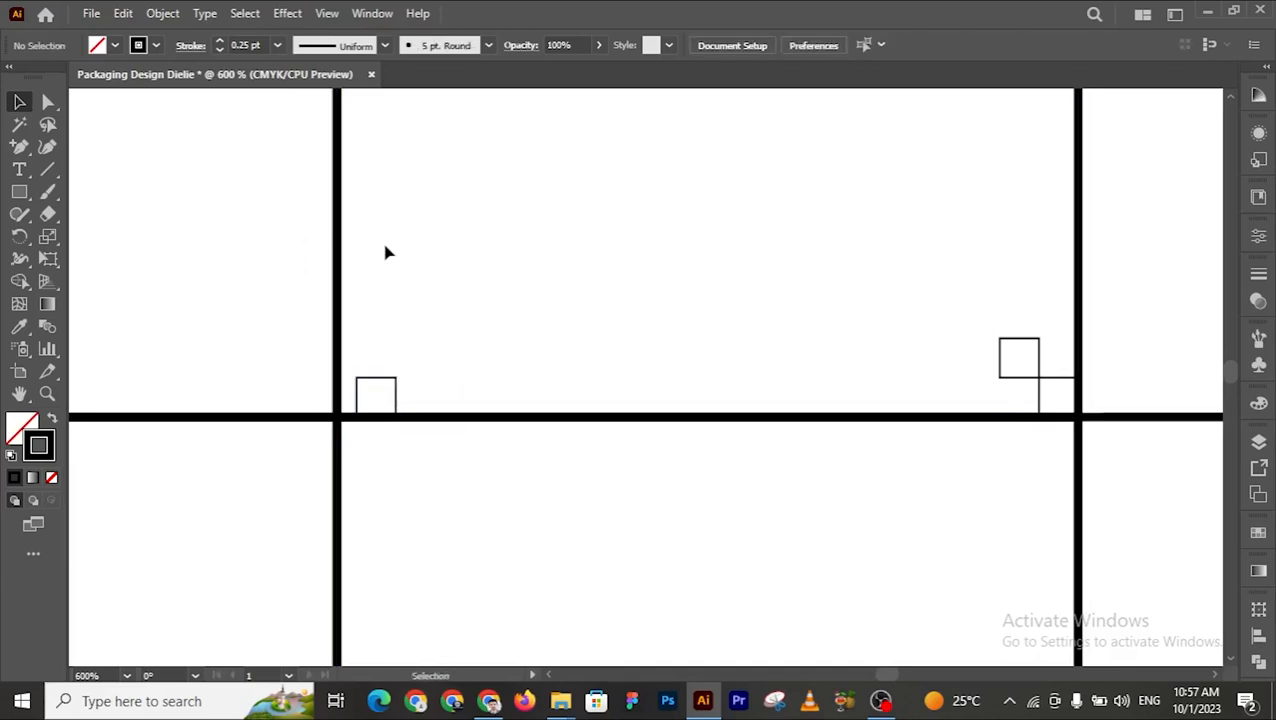
# Step: Align the small lower-left square to the left edge of the side flap rectangle
pyautogui.click(338, 247)
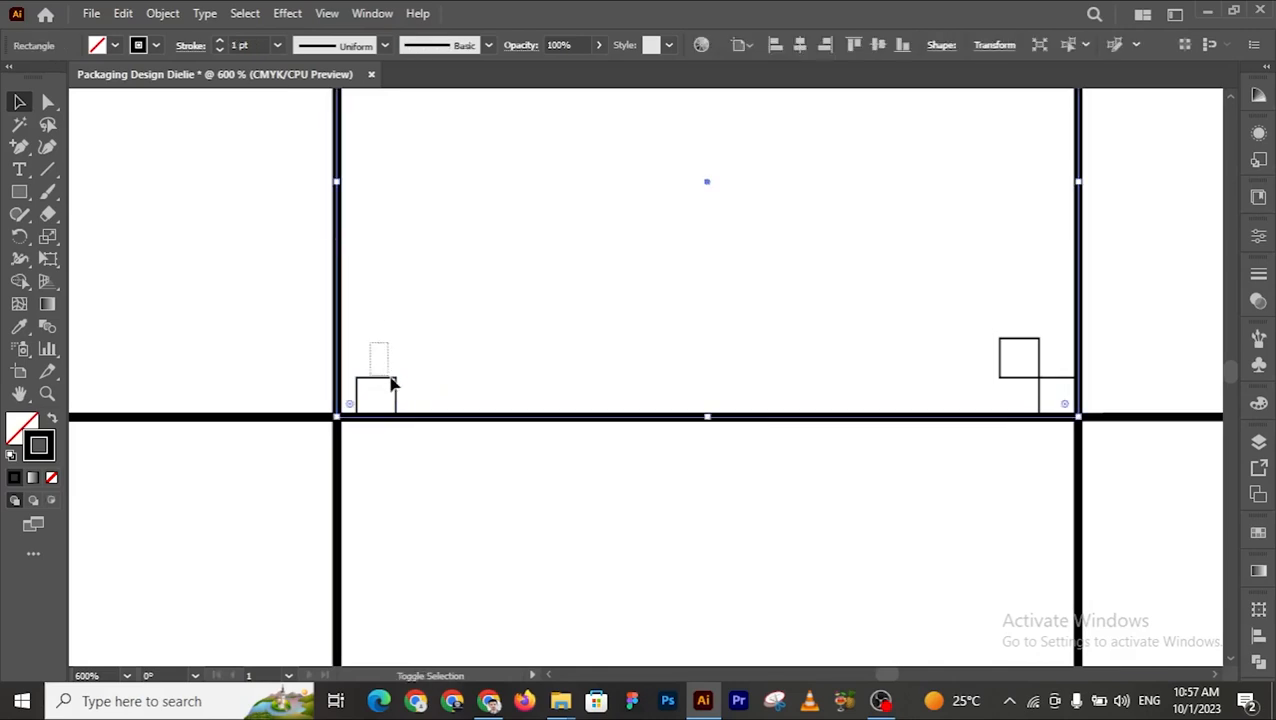
pyautogui.click(342, 336)
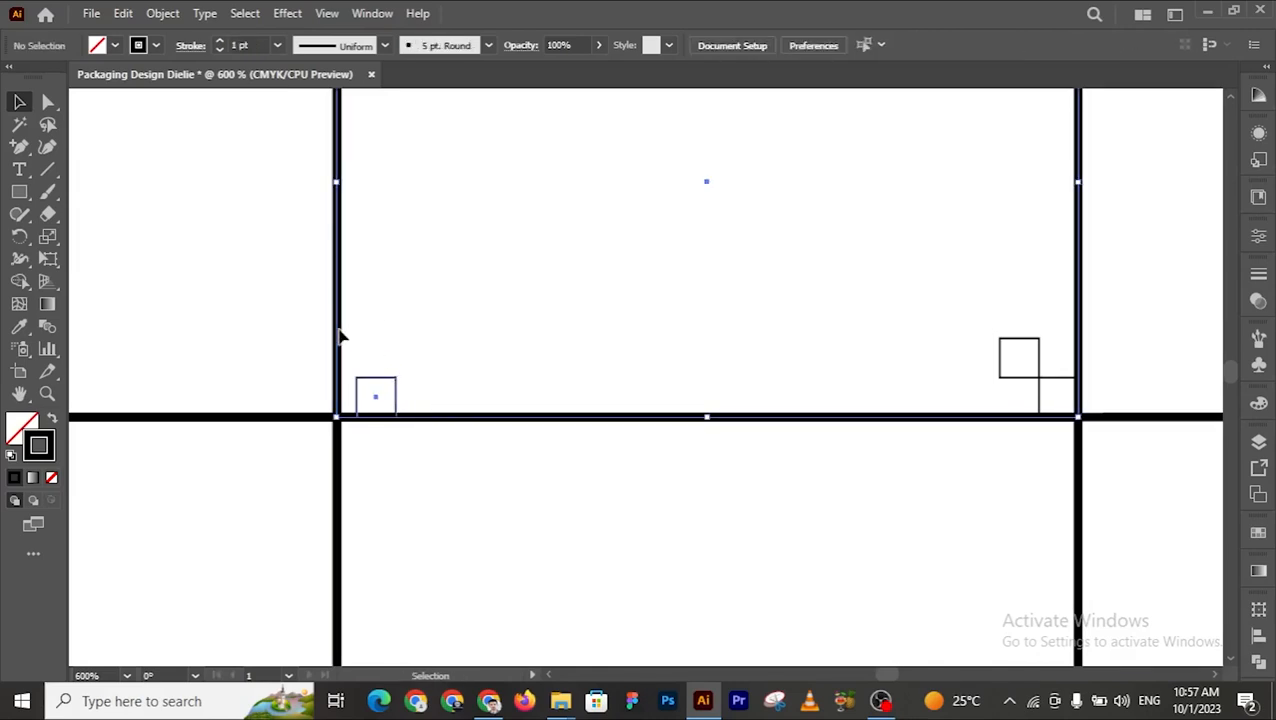
pyautogui.moveTo(312, 289); pyautogui.dragTo(404, 392)
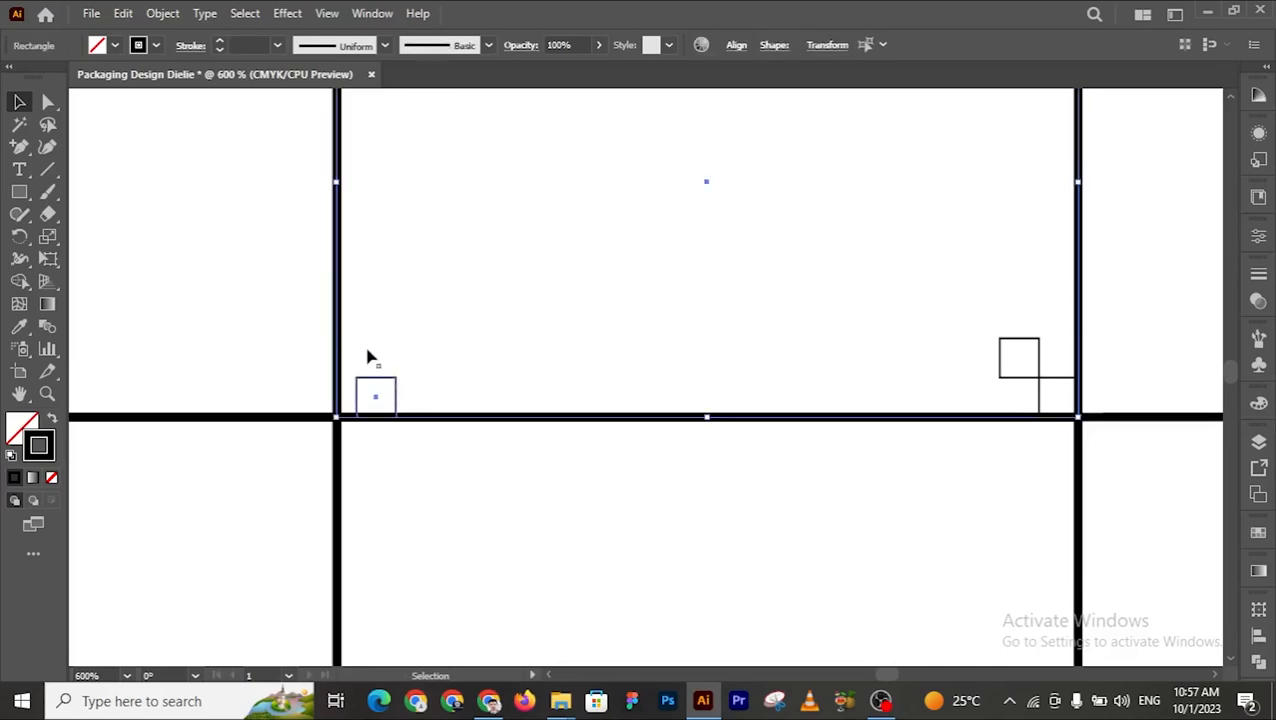
pyautogui.click(737, 45)
pyautogui.click(539, 99)
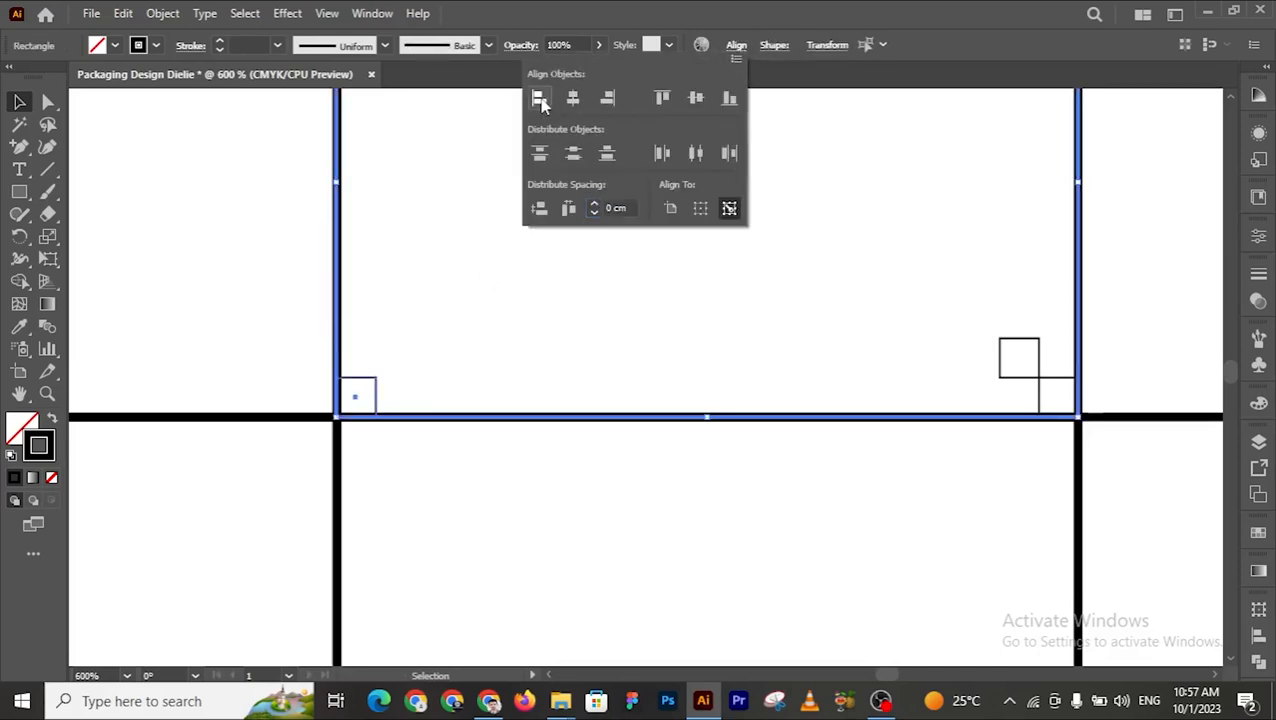
pyautogui.click(769, 281)
pyautogui.click(769, 280)
# Step: Show the rulers and place two horizontal guides along the top edges of the two small stacked squares at the flap's lower-right corner
pyautogui.press('z')
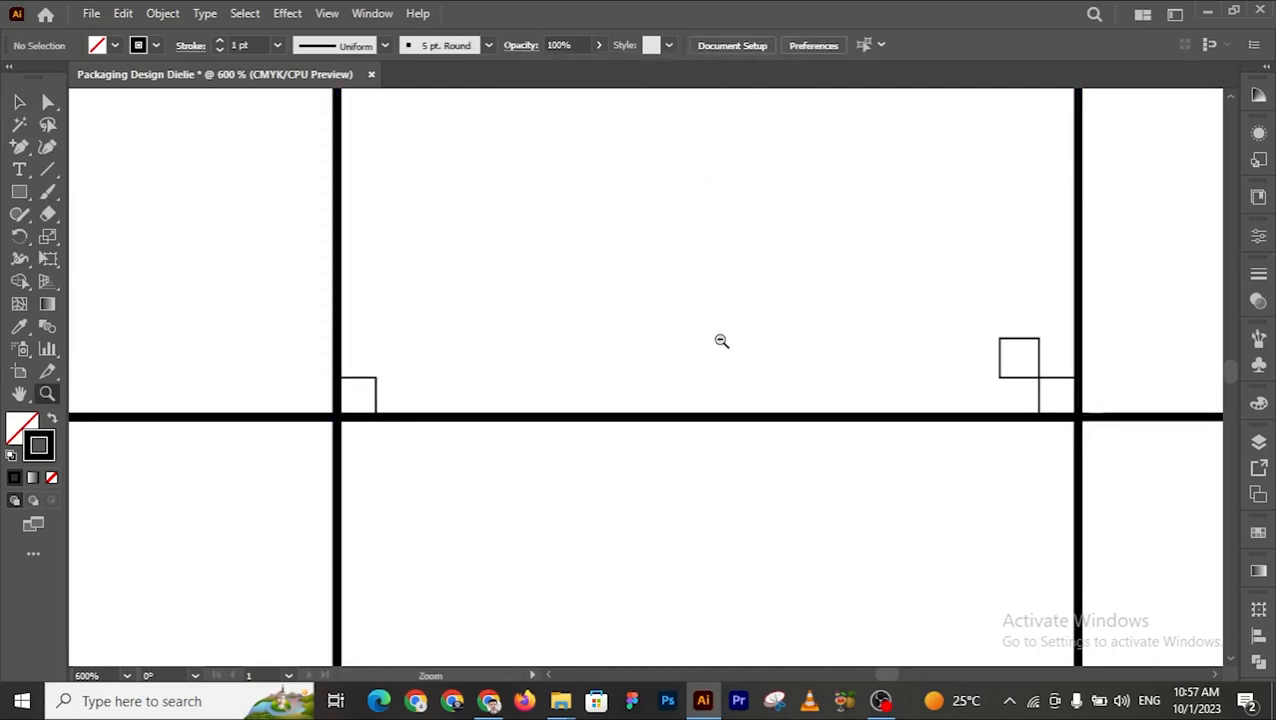
pyautogui.keyDown('alt'); pyautogui.click(721, 341); pyautogui.keyUp('alt')
pyautogui.keyDown('alt'); pyautogui.click(721, 341); pyautogui.keyUp('alt')
pyautogui.scroll(5, 721, 341)
pyautogui.scroll(-3, 721, 341)
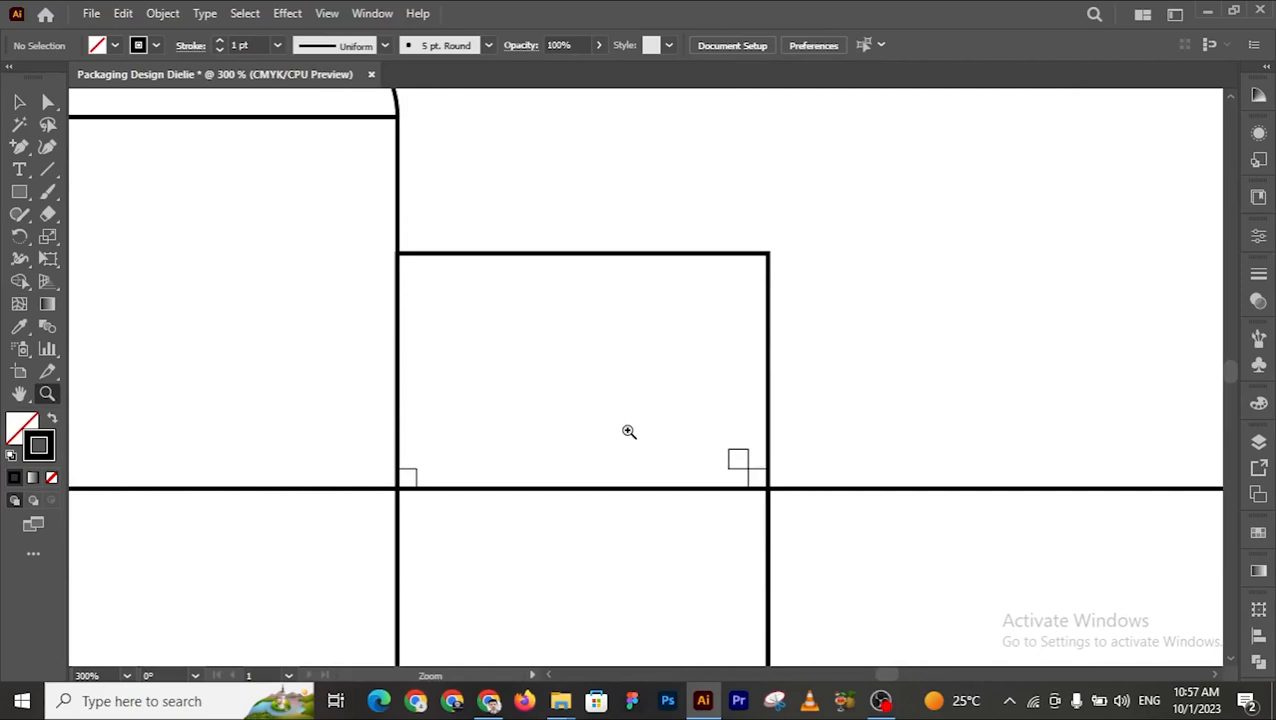
pyautogui.click(628, 431)
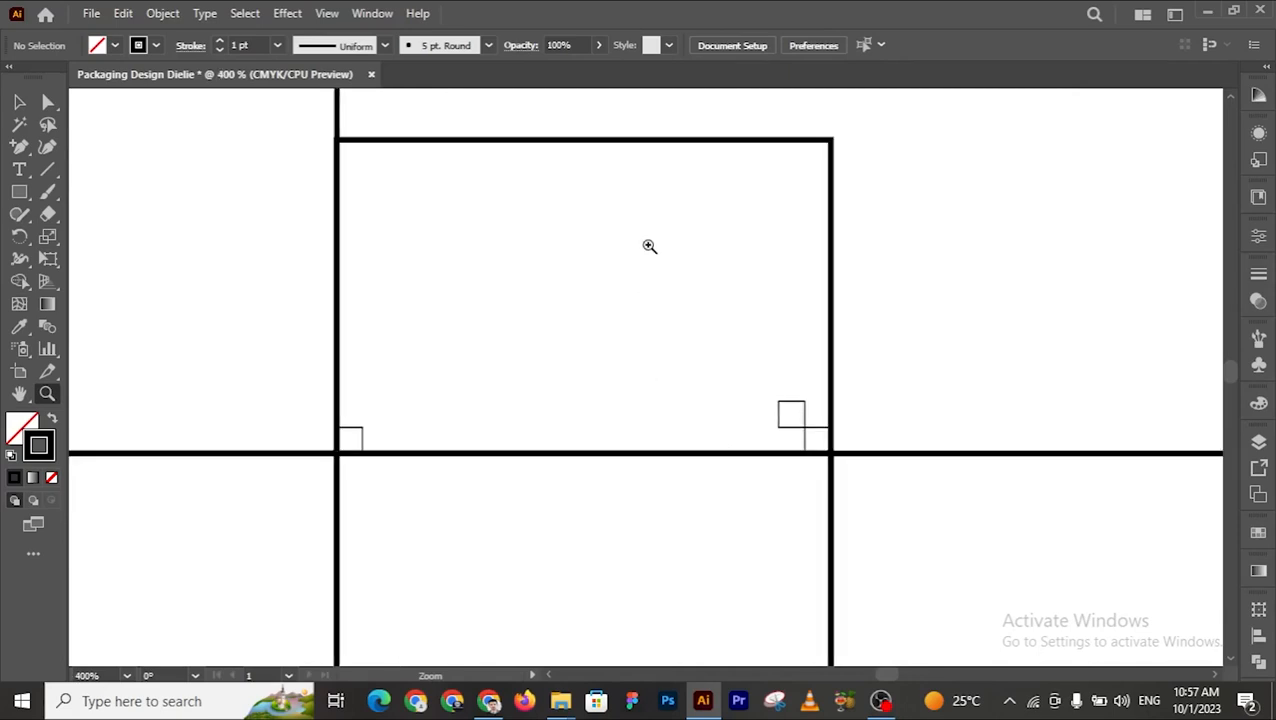
pyautogui.hotkey('ctrl', 'r')
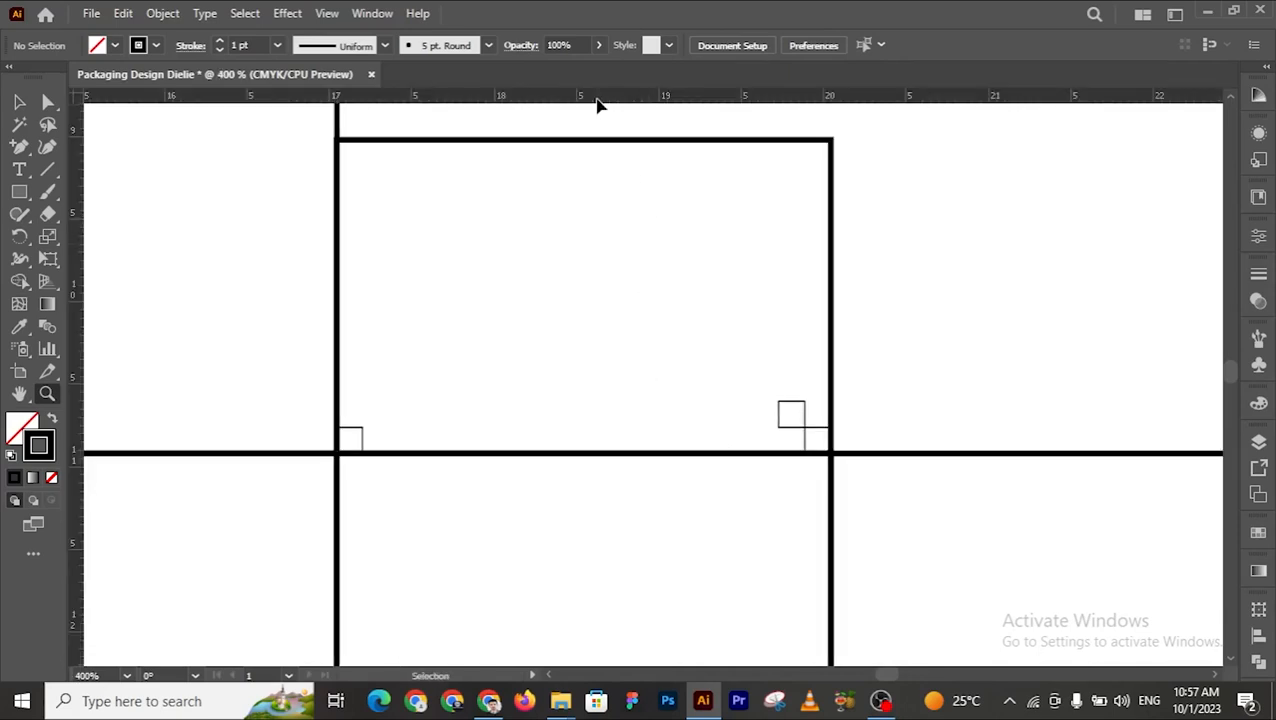
pyautogui.moveTo(592, 103); pyautogui.dragTo(576, 430)
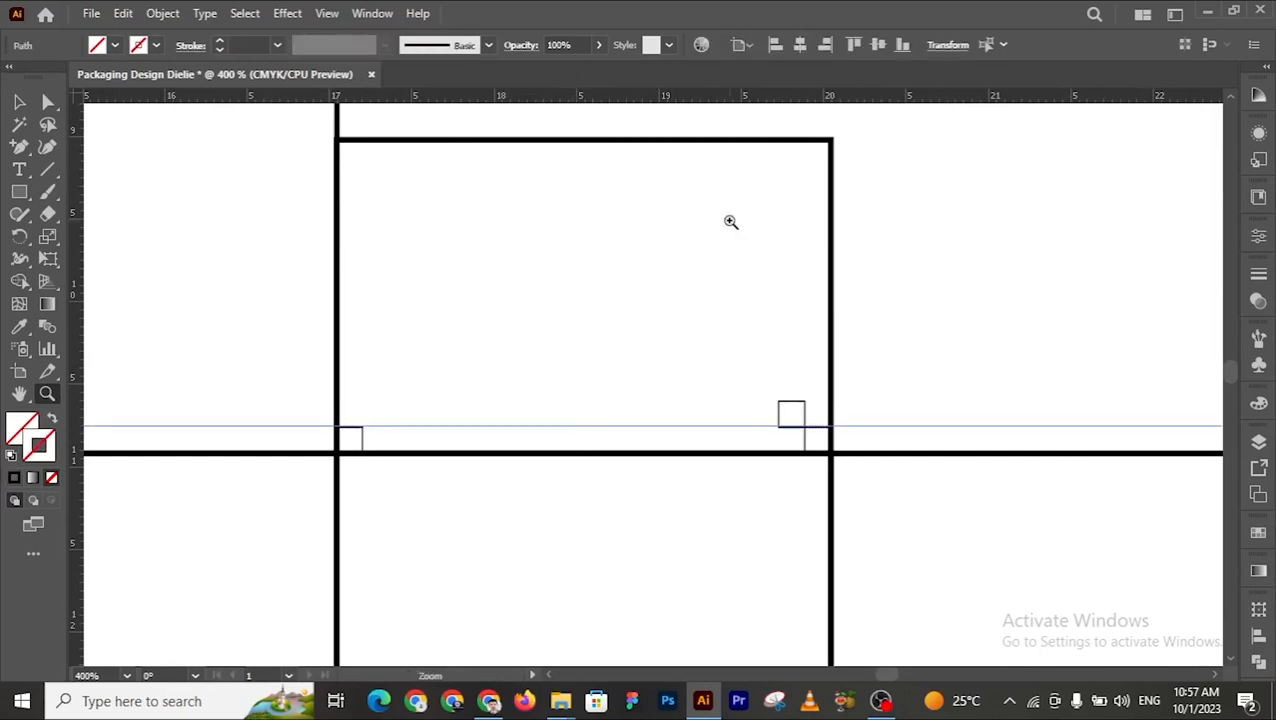
pyautogui.moveTo(706, 100); pyautogui.dragTo(704, 408)
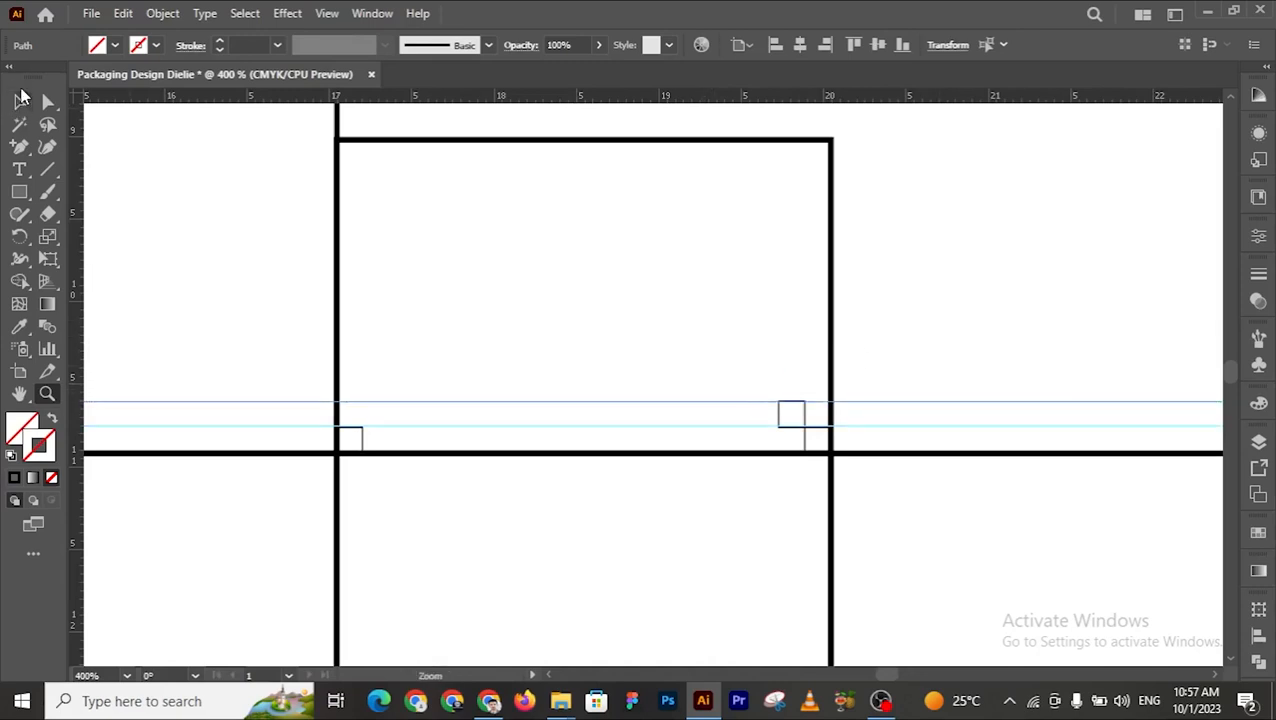
# Step: Move the lower horizontal guide onto the shared edge between the two small stacked squares
pyautogui.click(999, 346)
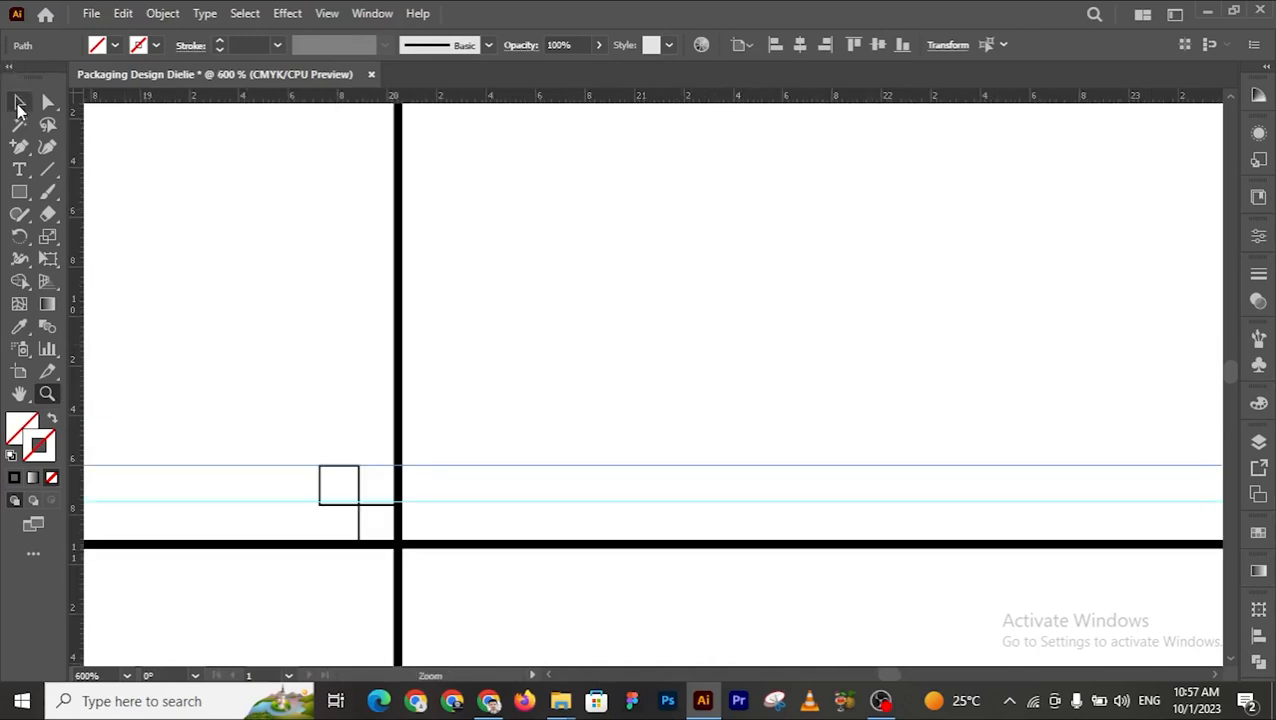
pyautogui.click(18, 104)
pyautogui.click(626, 407)
pyautogui.moveTo(632, 381); pyautogui.dragTo(675, 533)
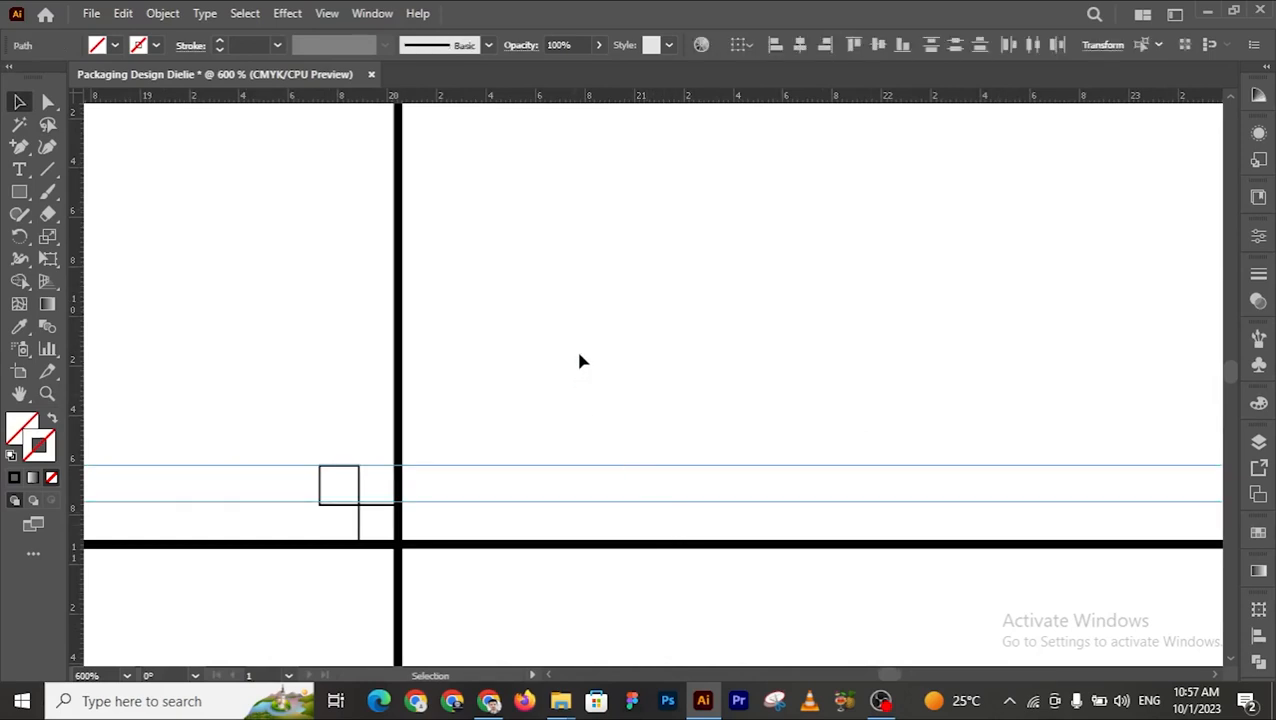
pyautogui.press('z')
pyautogui.click(530, 396)
pyautogui.click(530, 396)
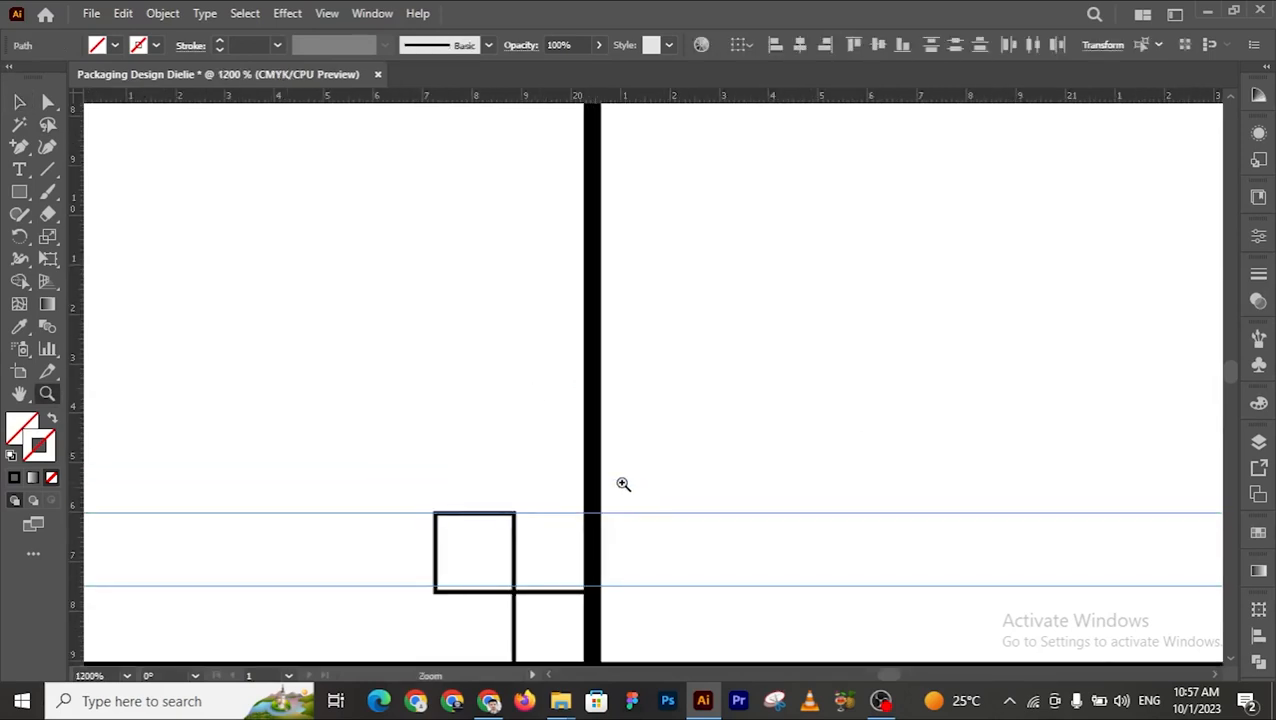
pyautogui.click(630, 512)
pyautogui.click(638, 540)
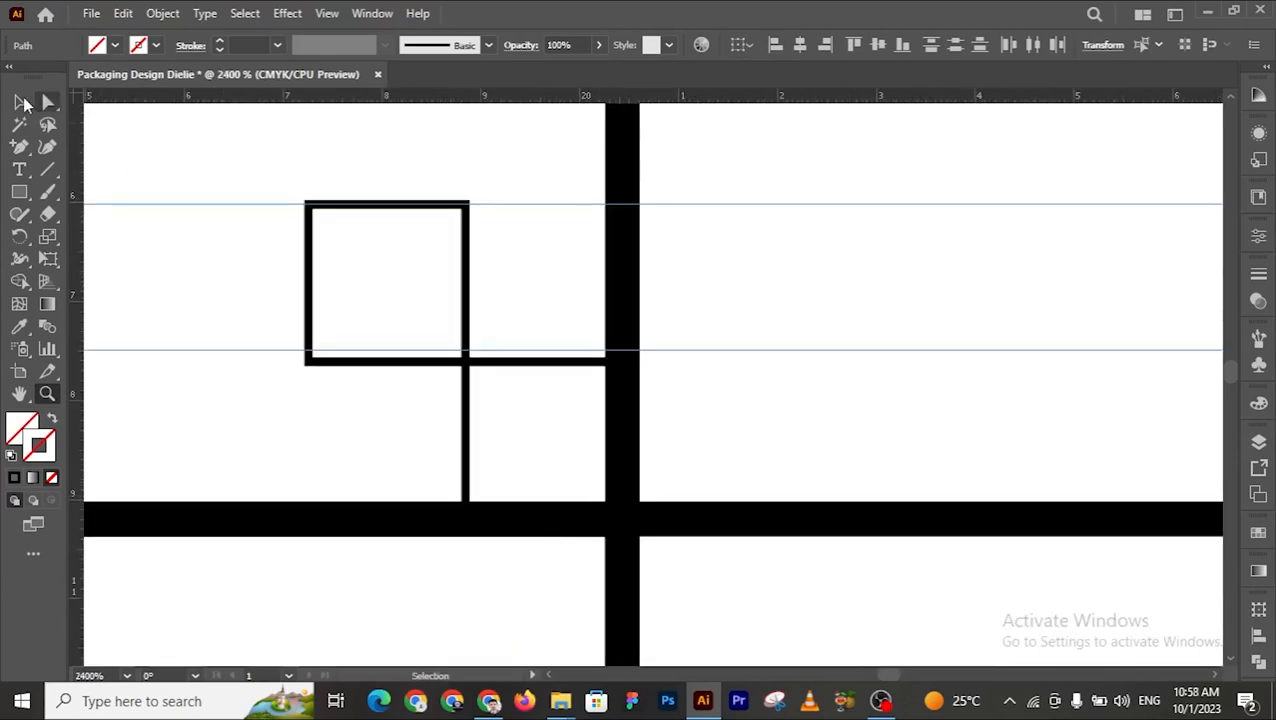
pyautogui.click(21, 102)
pyautogui.click(125, 128)
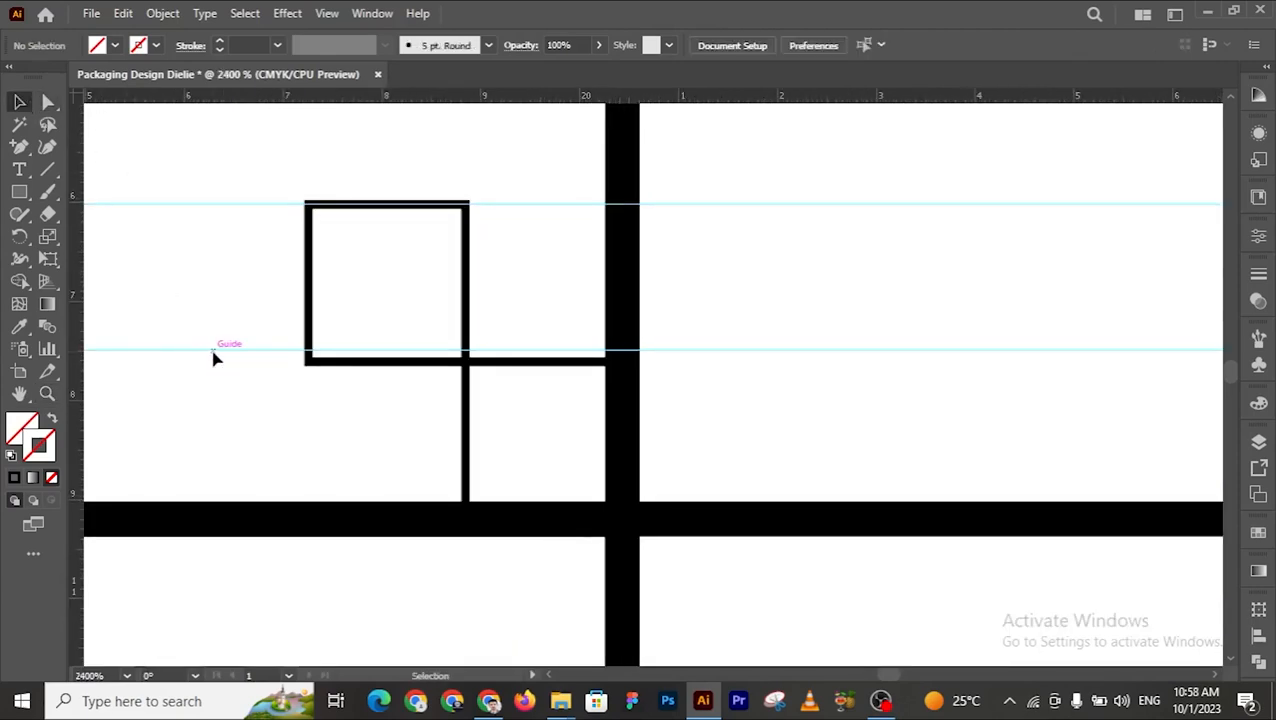
pyautogui.moveTo(213, 358); pyautogui.dragTo(214, 372)
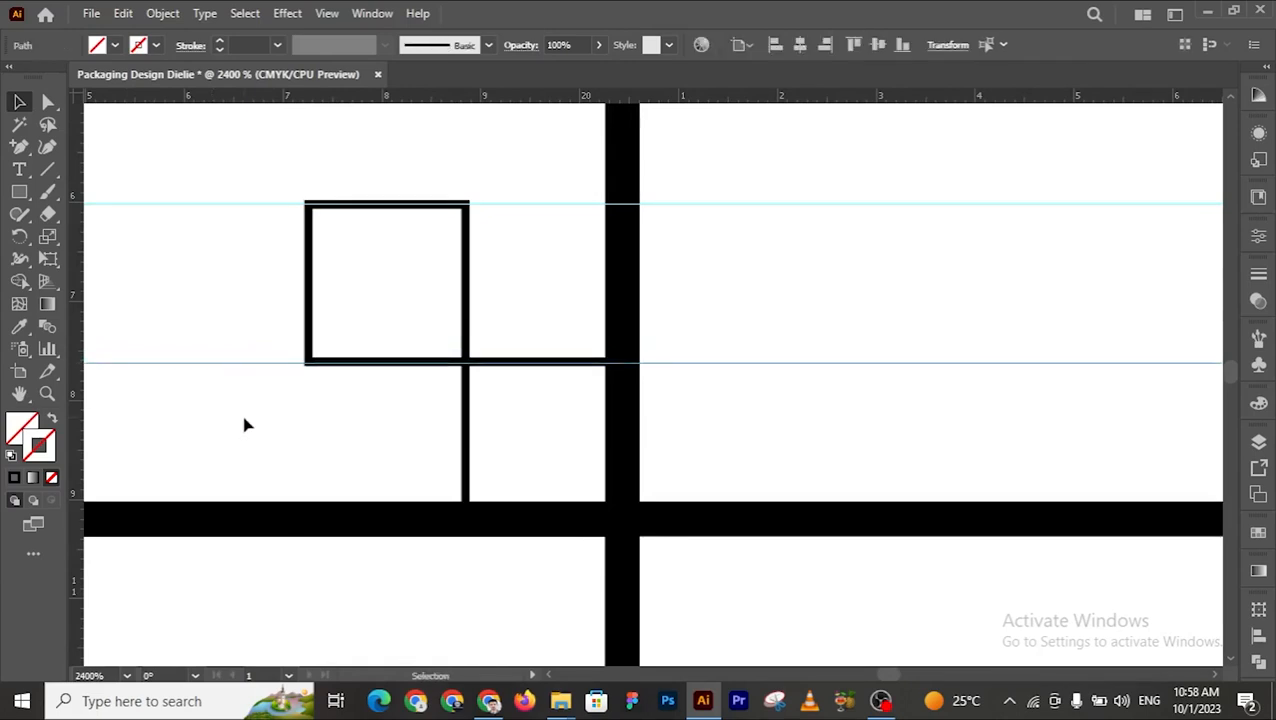
pyautogui.click(247, 425)
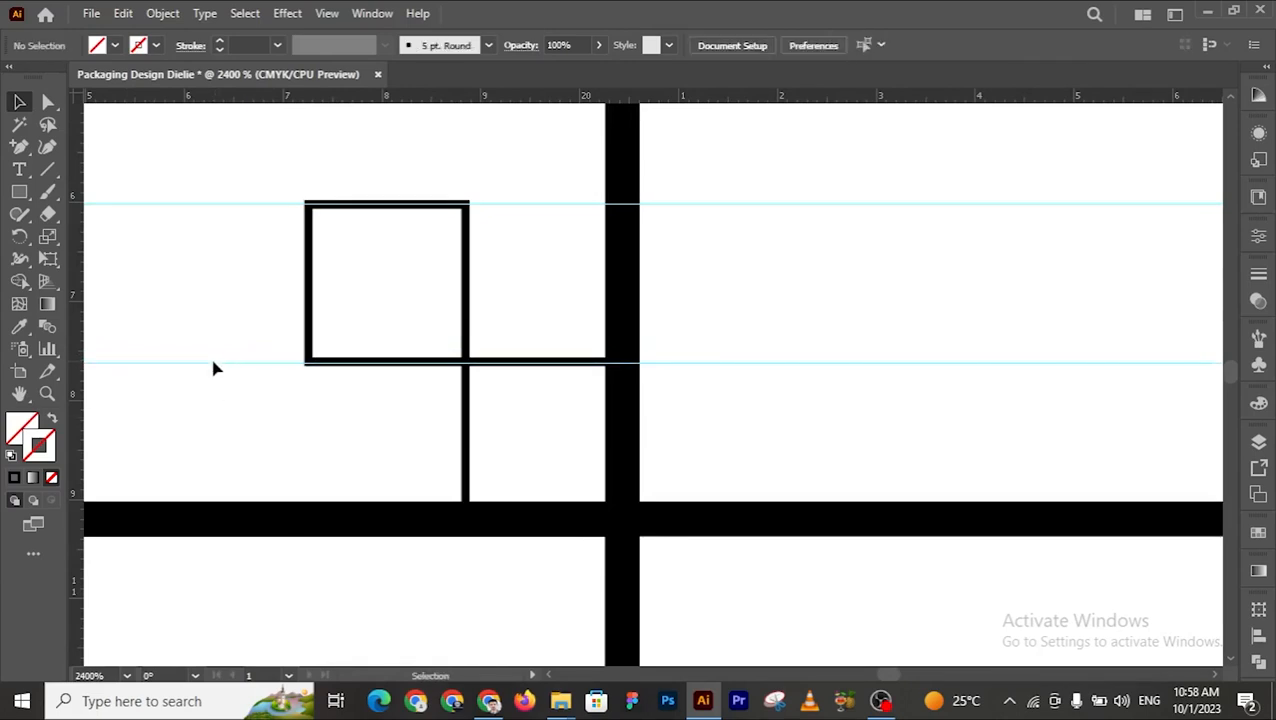
pyautogui.moveTo(213, 368); pyautogui.dragTo(212, 364)
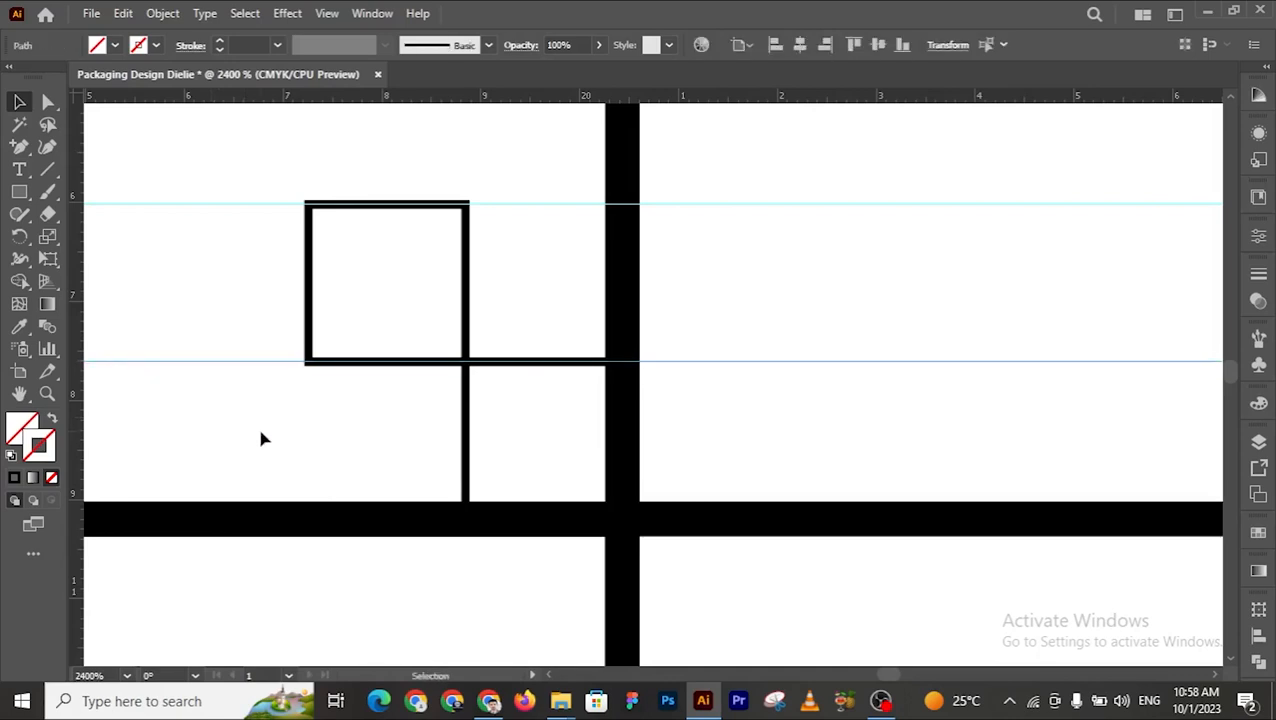
pyautogui.click(260, 438)
# Step: Lock the guides and check that the two horizontal guides can no longer be selected
pyautogui.moveTo(732, 142); pyautogui.dragTo(843, 405)
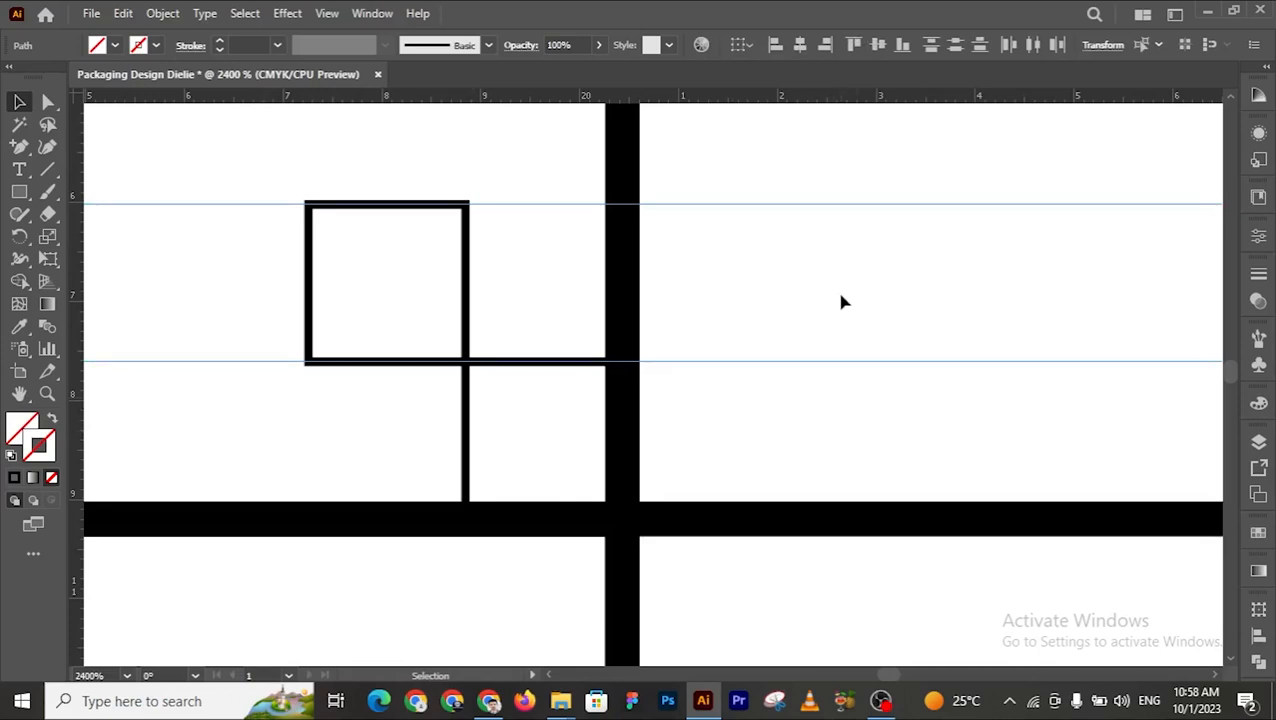
pyautogui.click(800, 167)
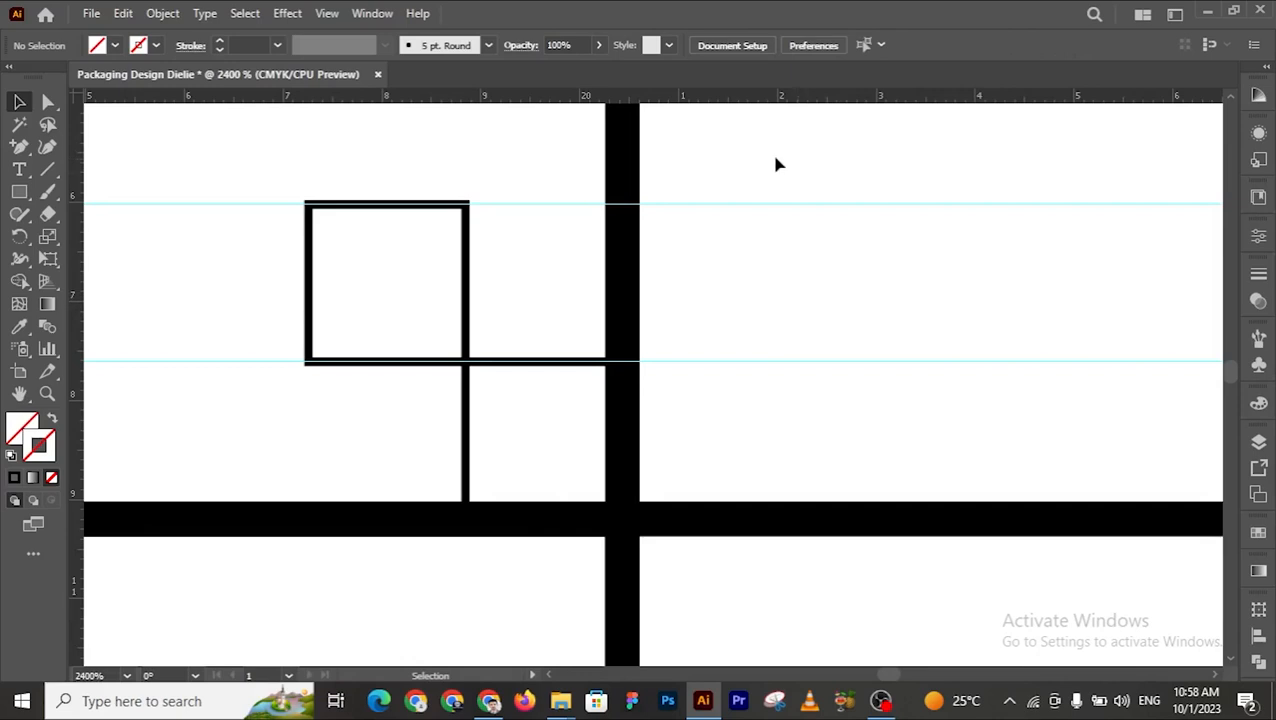
pyautogui.rightClick(840, 155)
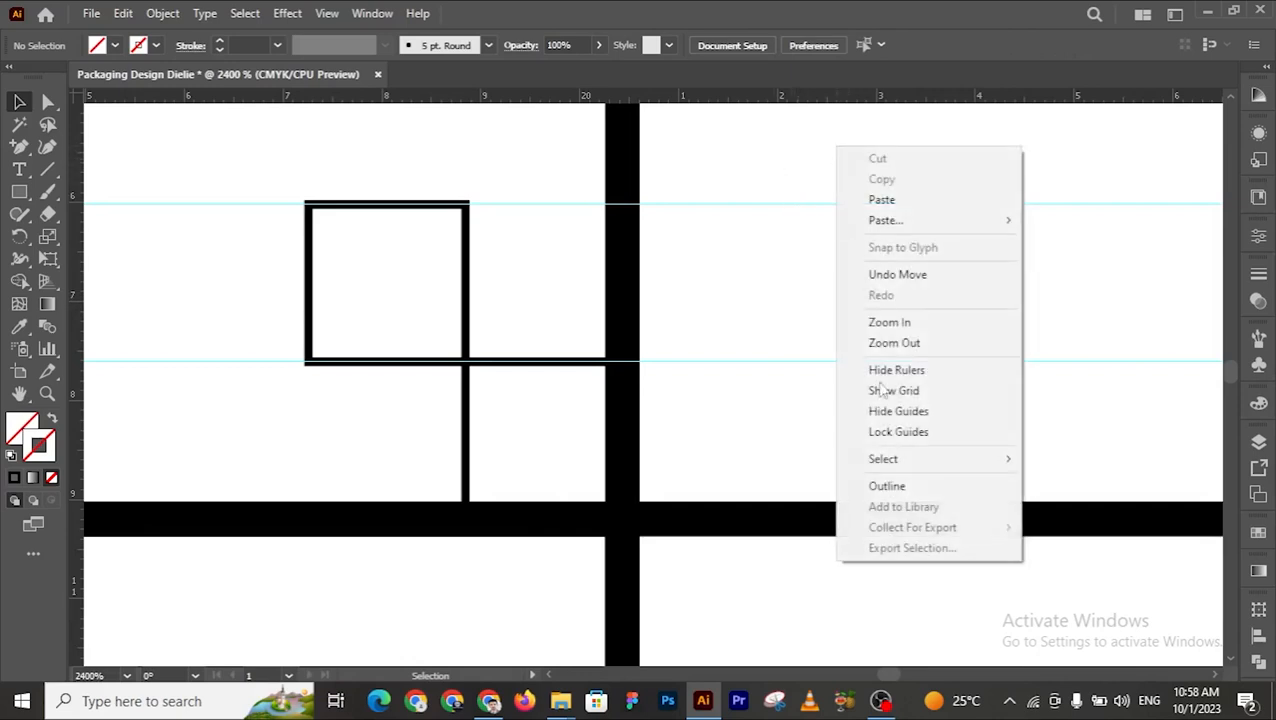
pyautogui.click(893, 432)
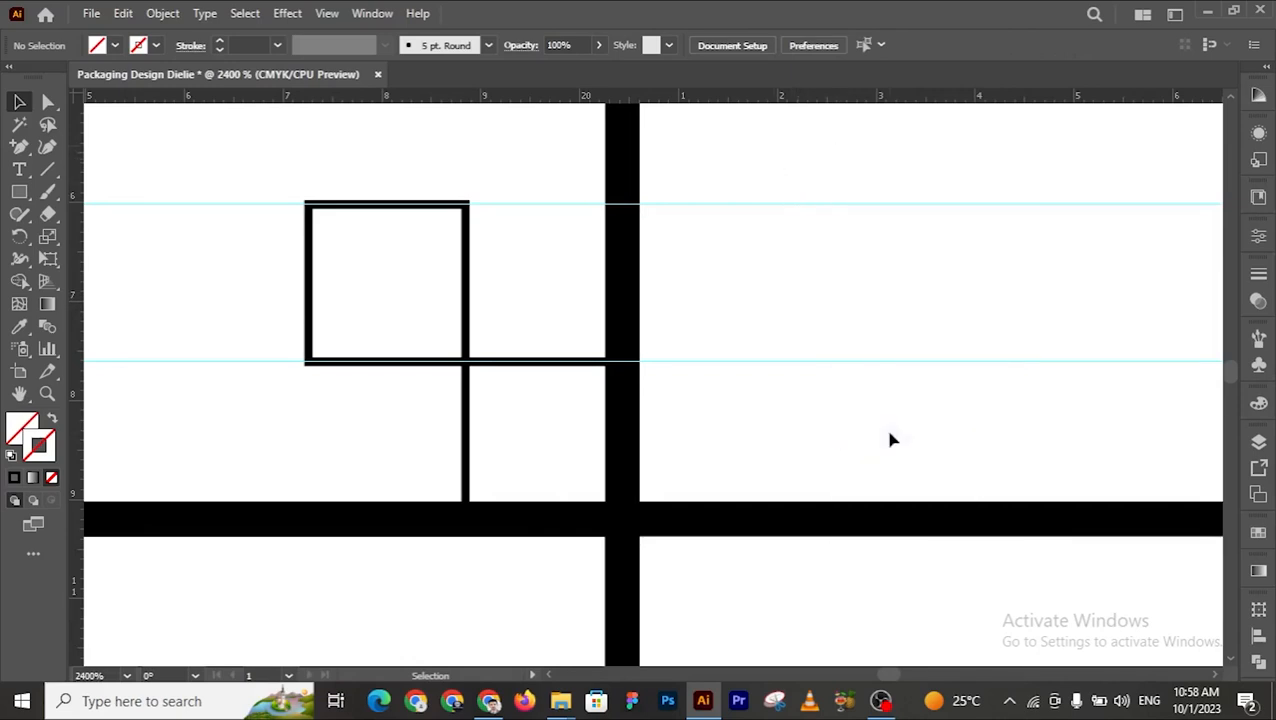
pyautogui.moveTo(789, 154); pyautogui.dragTo(871, 405)
pyautogui.moveTo(792, 171); pyautogui.dragTo(907, 459)
# Step: Delete the three small helper squares at the flap's lower corners, keeping both horizontal guides
pyautogui.press('z')
pyautogui.keyDown('alt'); pyautogui.click(605, 296); pyautogui.keyUp('alt')
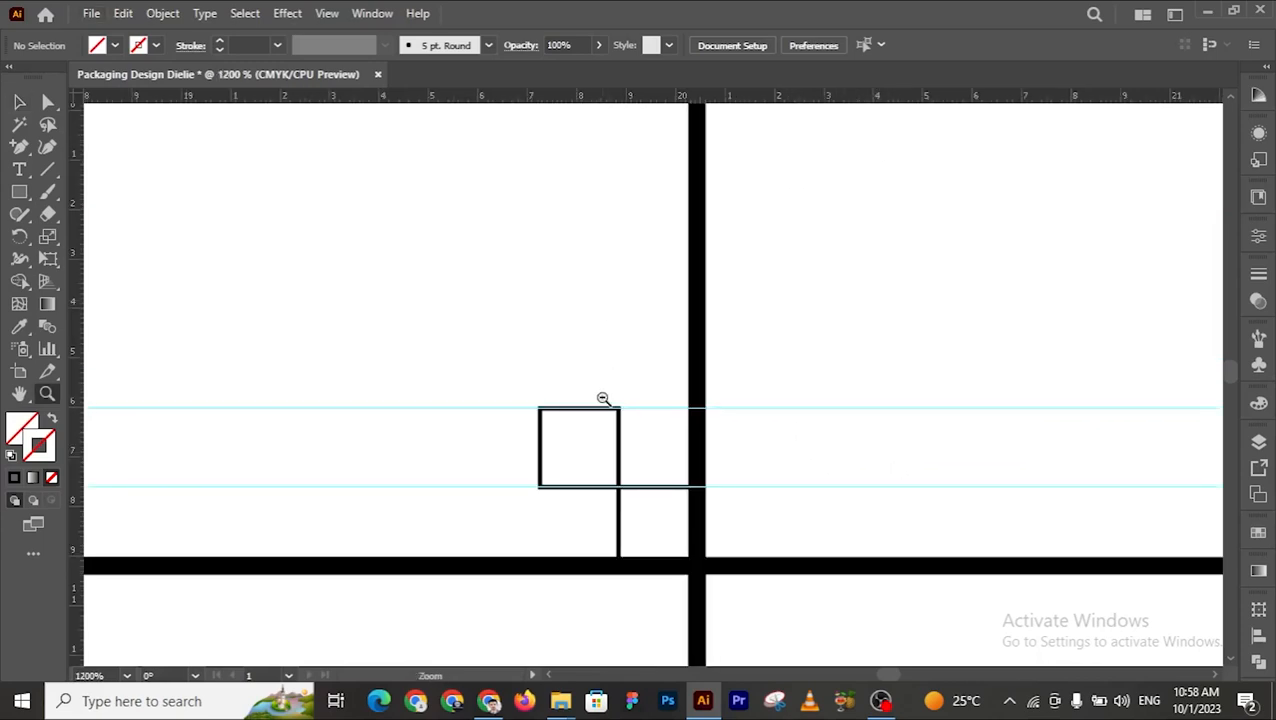
pyautogui.keyDown('alt'); pyautogui.click(603, 398); pyautogui.keyUp('alt')
pyautogui.keyDown('alt'); pyautogui.click(601, 399); pyautogui.keyUp('alt')
pyautogui.moveTo(558, 379); pyautogui.dragTo(780, 364)
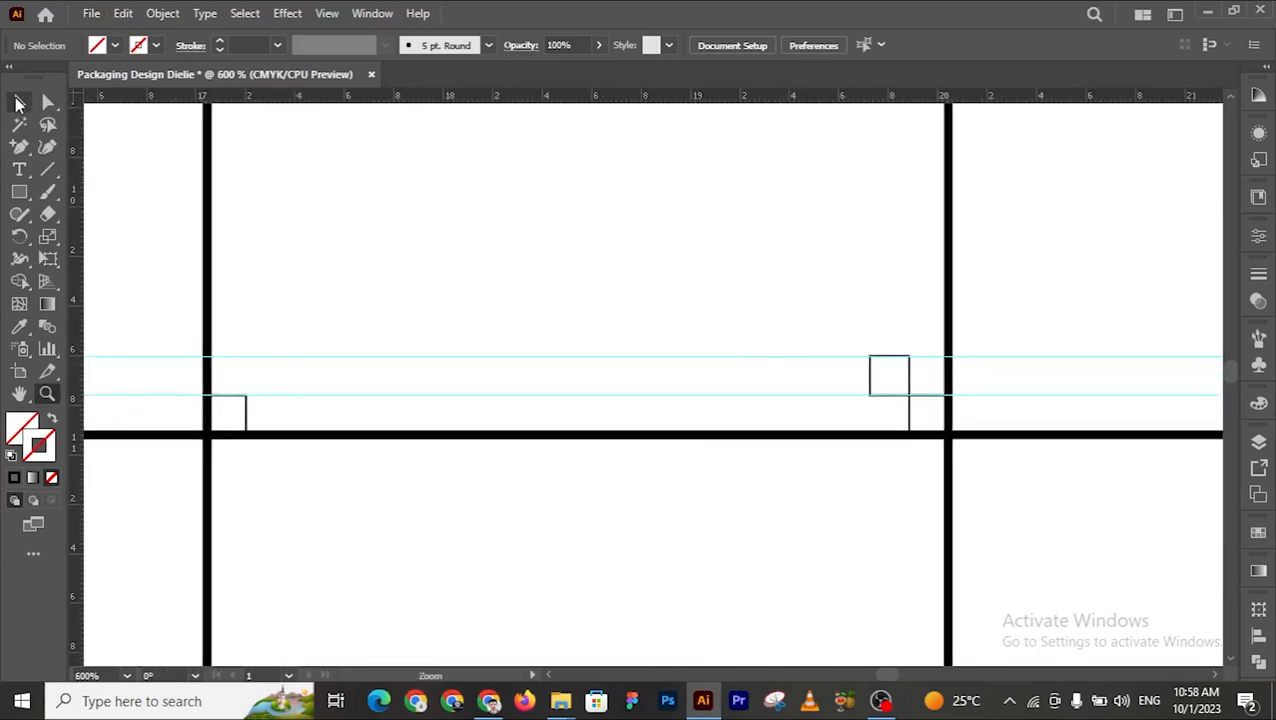
pyautogui.click(17, 101)
pyautogui.moveTo(240, 334); pyautogui.dragTo(249, 407)
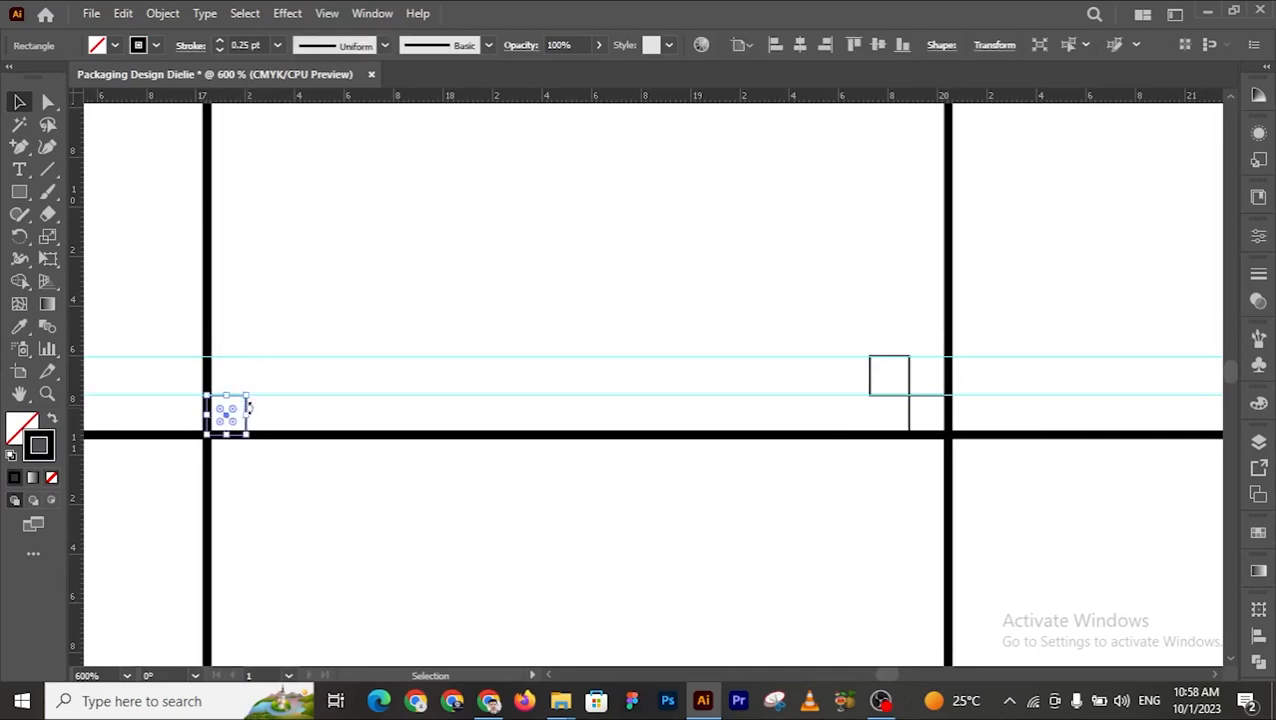
pyautogui.click(252, 413)
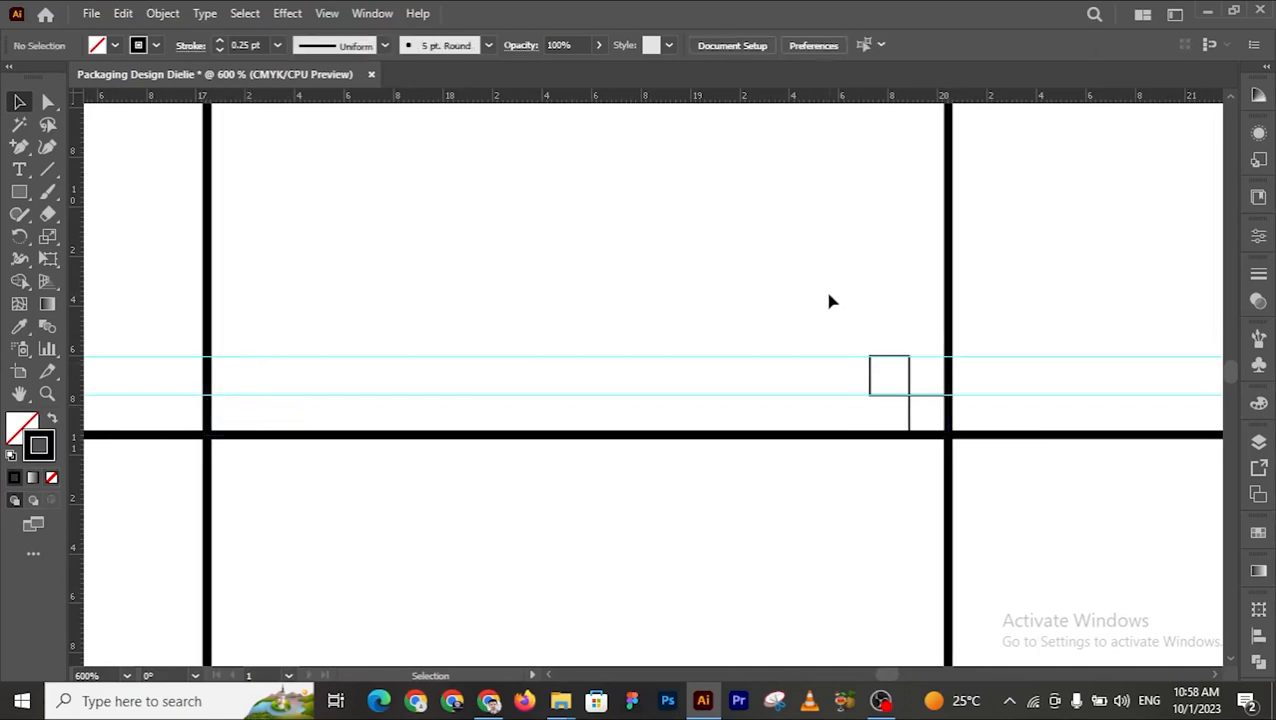
pyautogui.moveTo(873, 312); pyautogui.dragTo(925, 423)
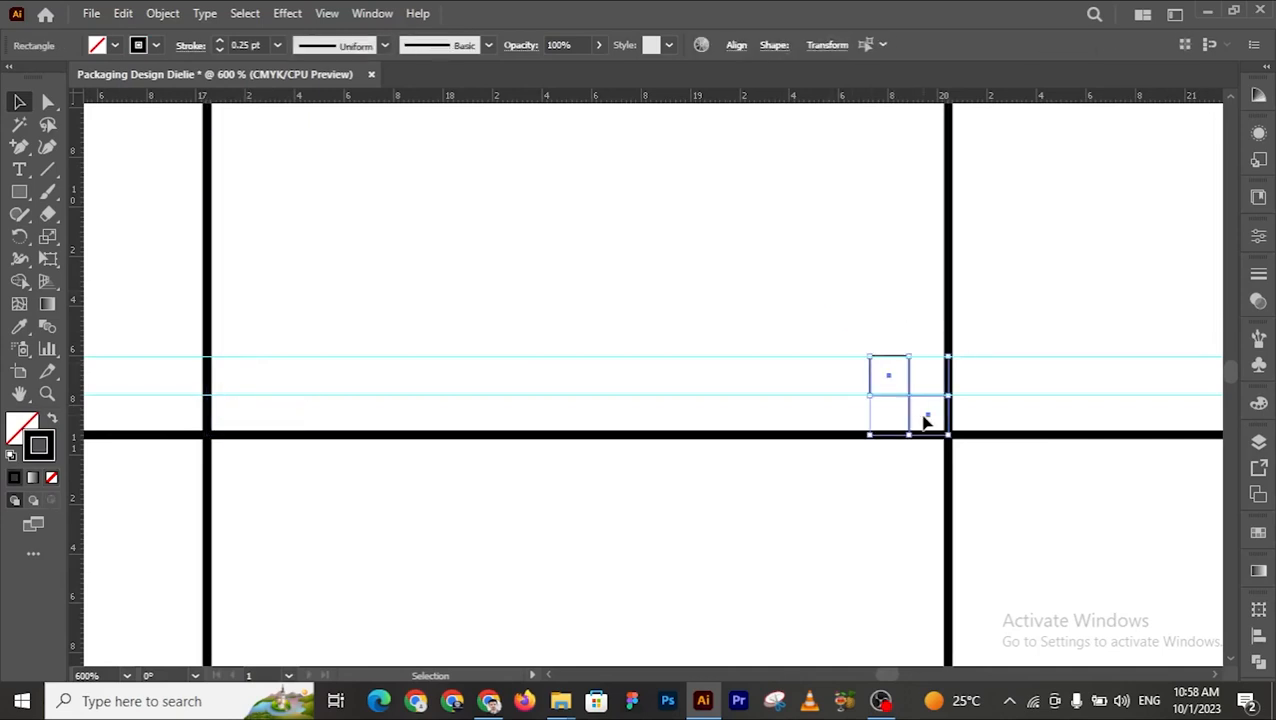
pyautogui.press('Delete')
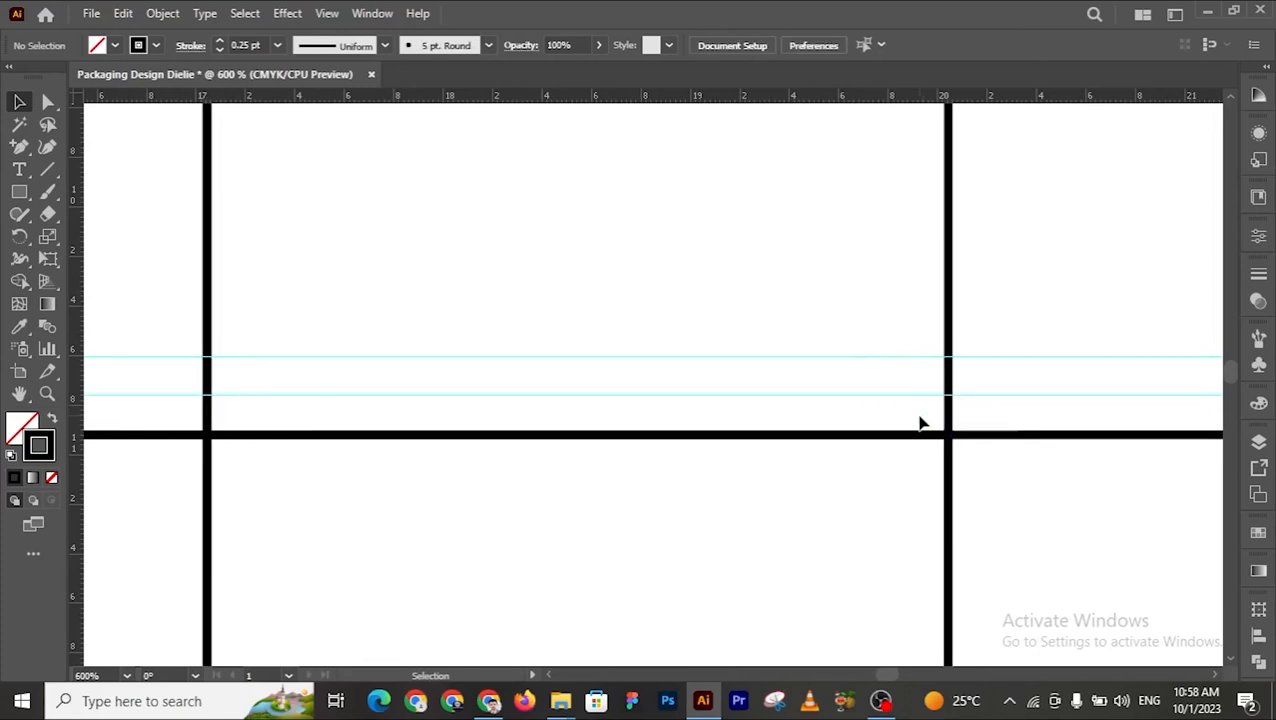
# Step: Examine the side flap and the two horizontal guides above its lower fold line
pyautogui.press('z')
pyautogui.keyDown('alt'); pyautogui.click(706, 346); pyautogui.keyUp('alt')
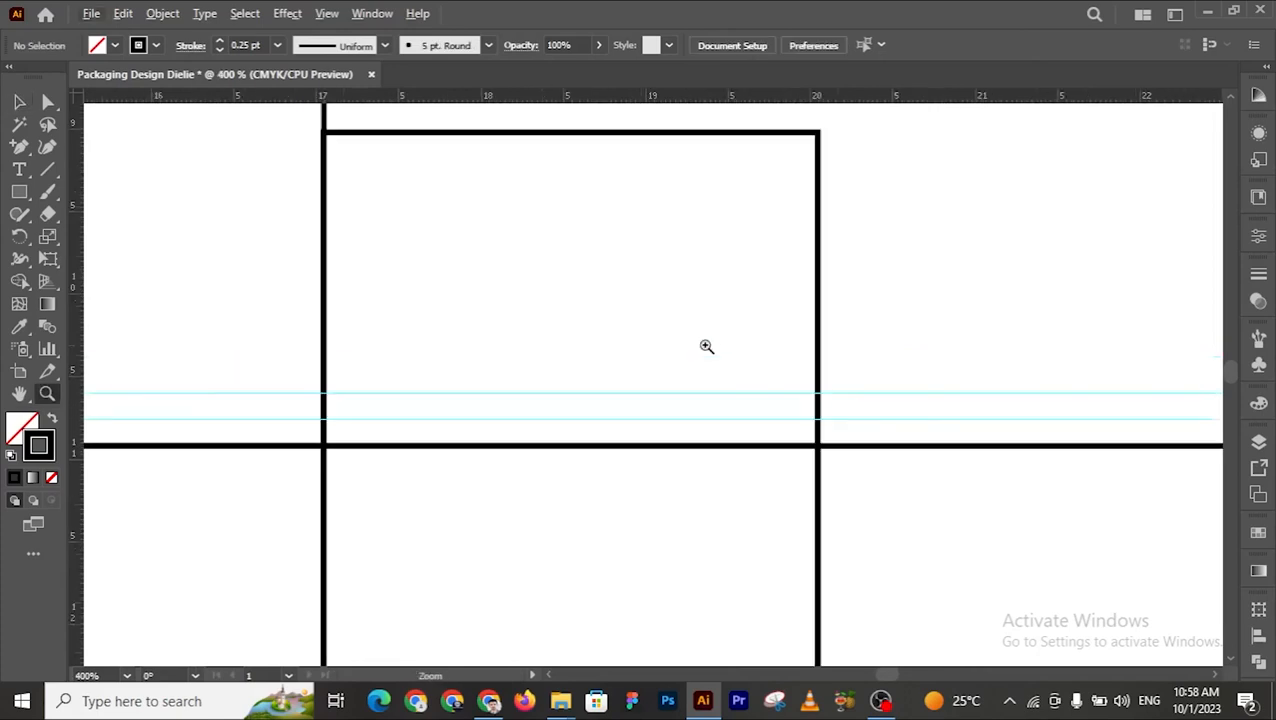
pyautogui.scroll(1, 590, 359)
pyautogui.click(581, 359)
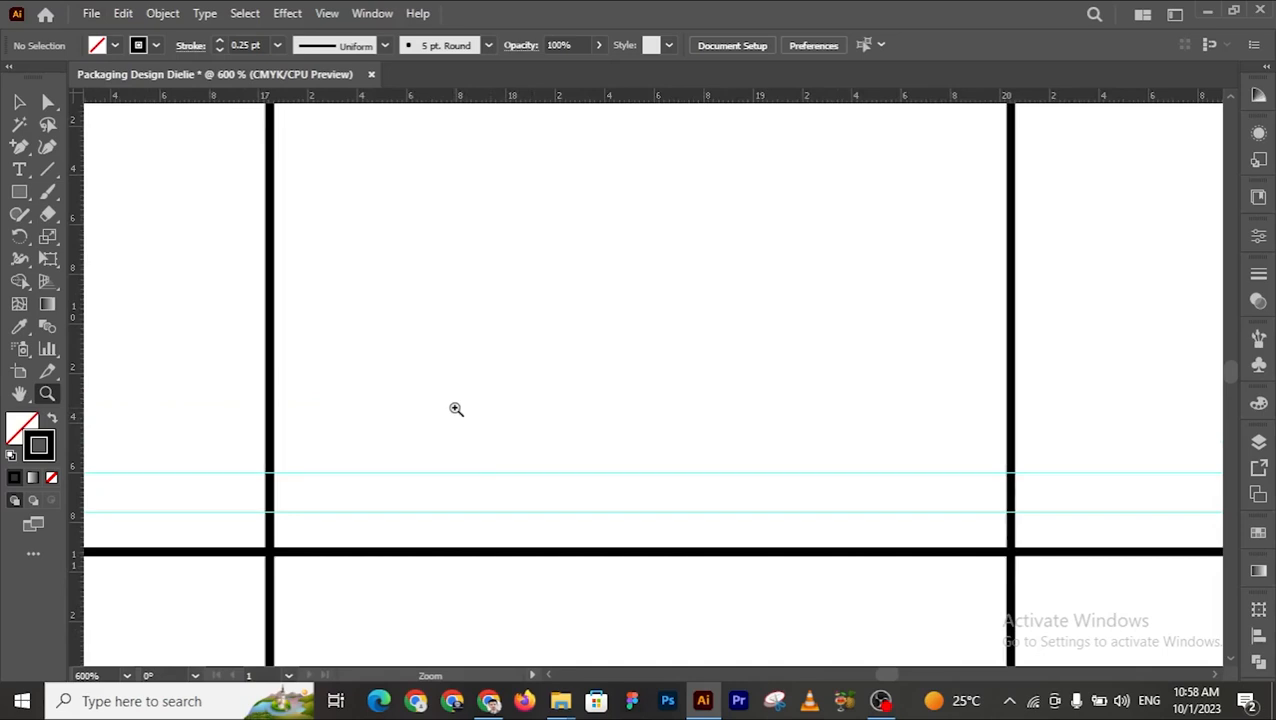
pyautogui.keyDown('alt'); pyautogui.click(456, 409); pyautogui.keyUp('alt')
pyautogui.keyDown('alt'); pyautogui.click(456, 411); pyautogui.keyUp('alt')
pyautogui.scroll(2, 456, 413)
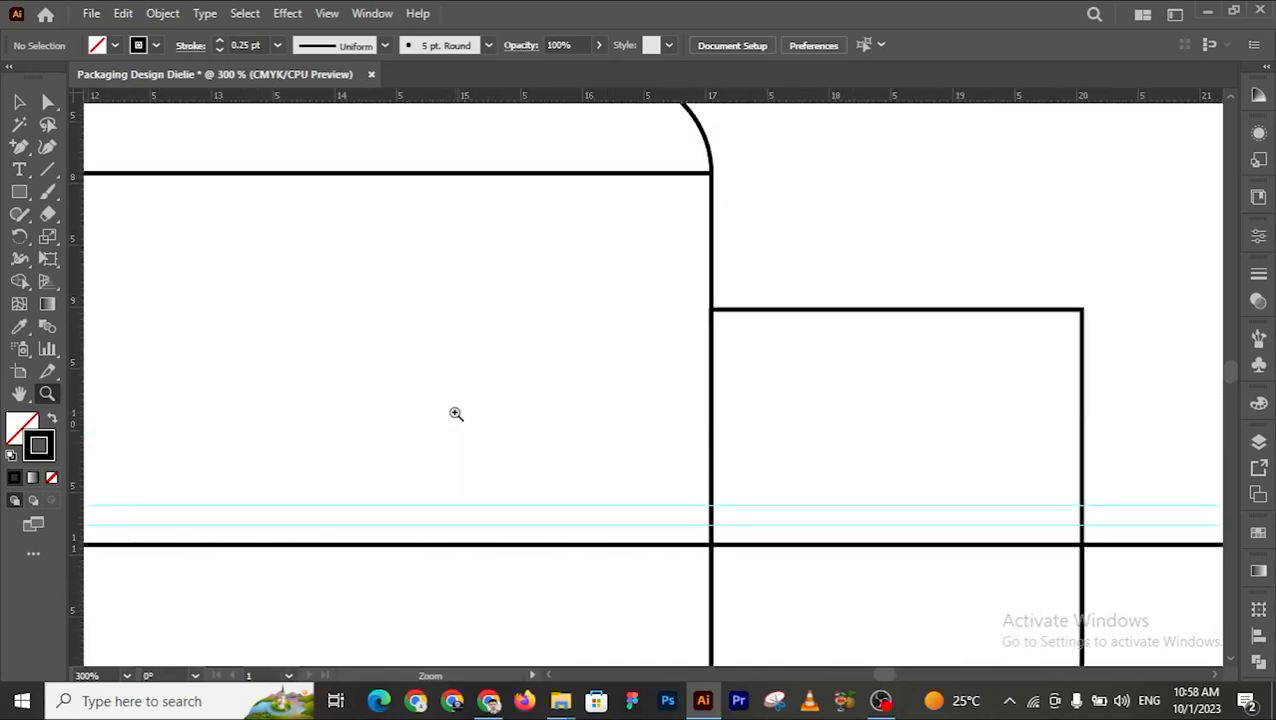
pyautogui.scroll(1, 456, 413)
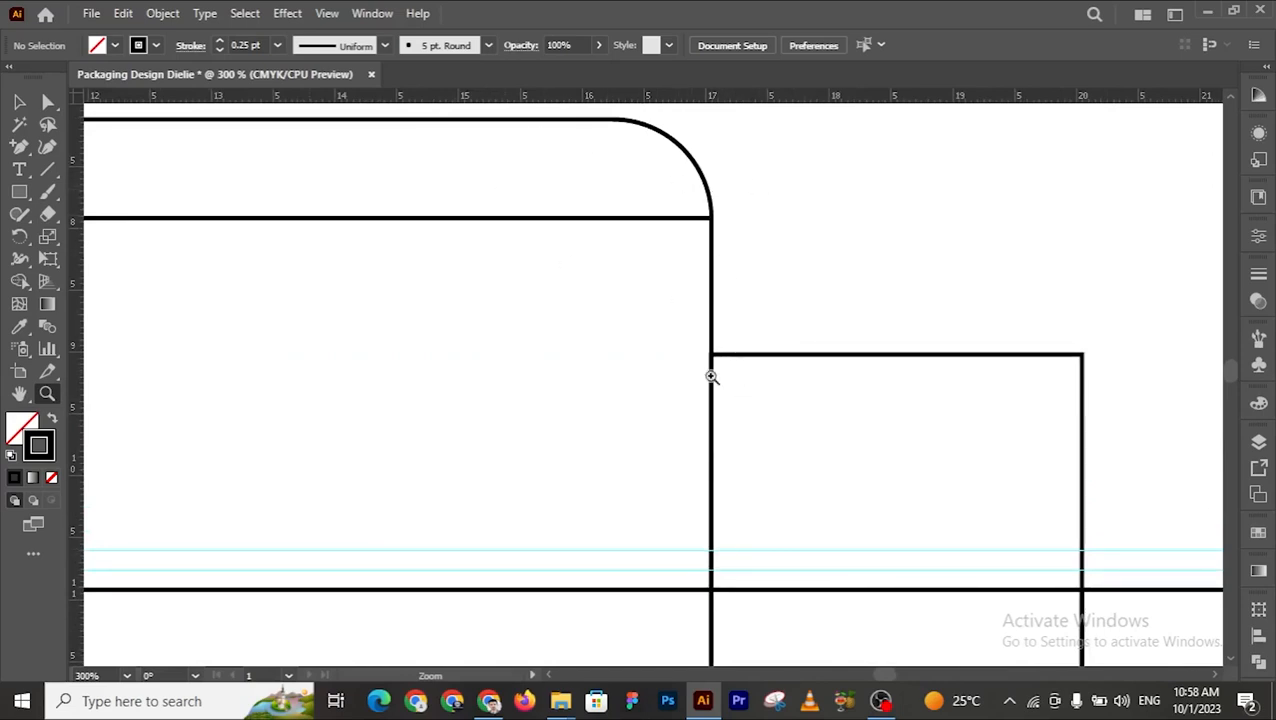
pyautogui.click(715, 527)
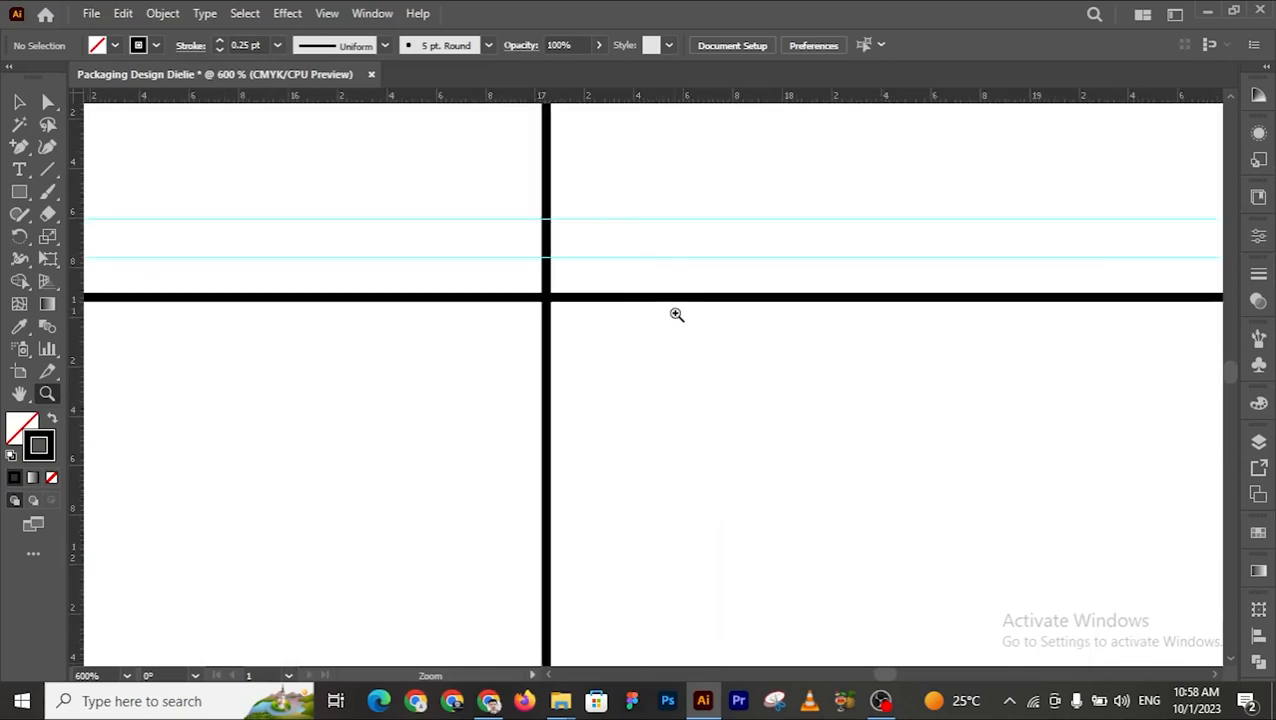
pyautogui.scroll(1, 676, 314)
pyautogui.moveTo(806, 290); pyautogui.dragTo(545, 507)
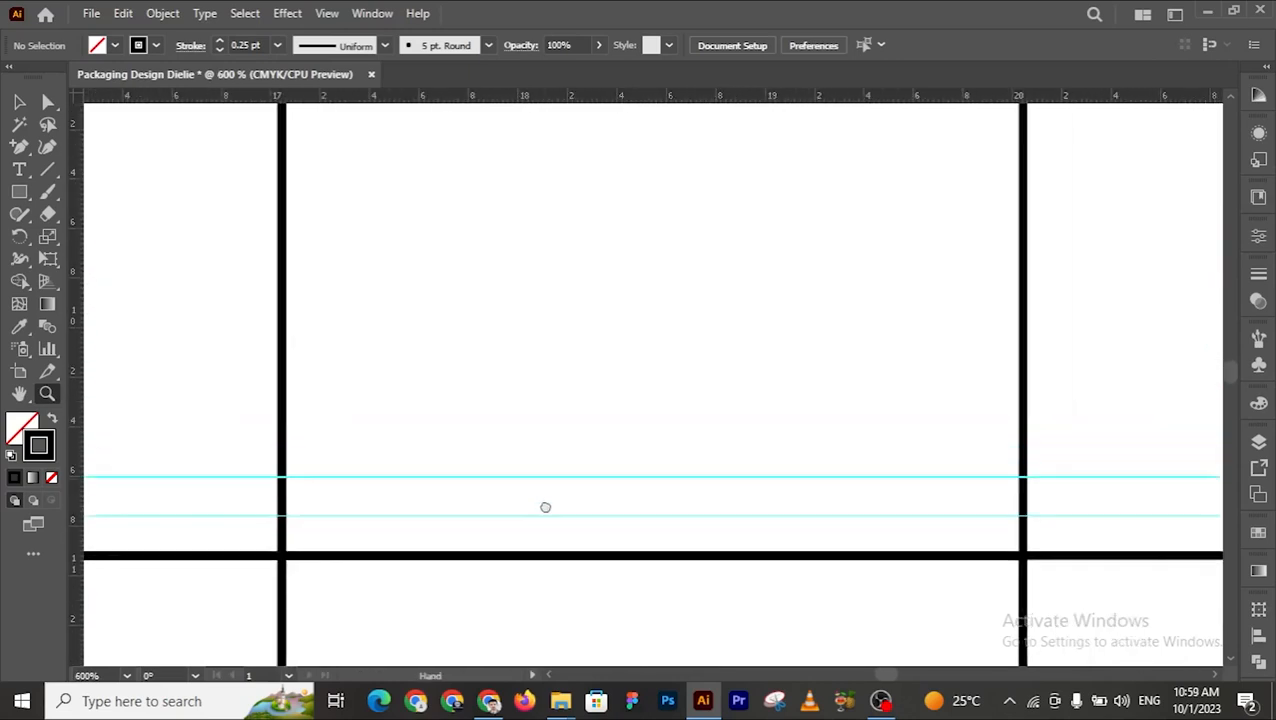
pyautogui.scroll(1, 545, 507)
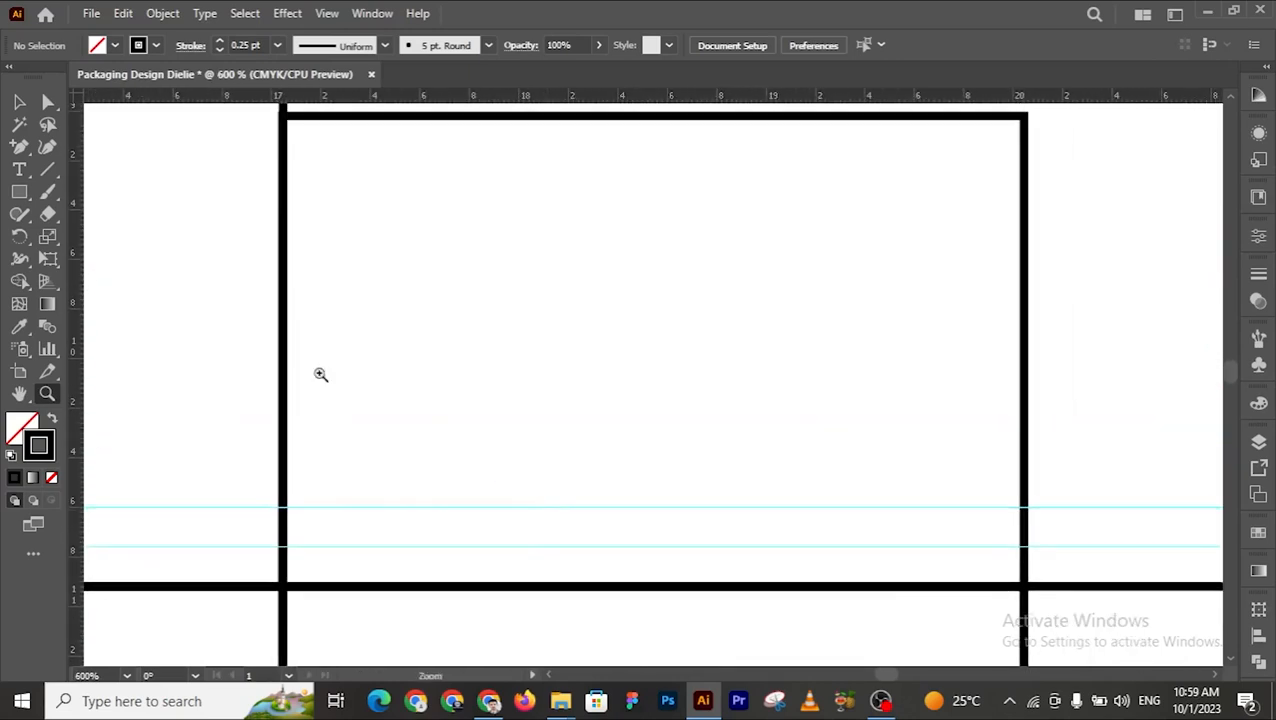
# Step: Add anchor points to the side flap rectangle: on its left edge at the lower guide and on its right edge at both guides
pyautogui.click(19, 146)
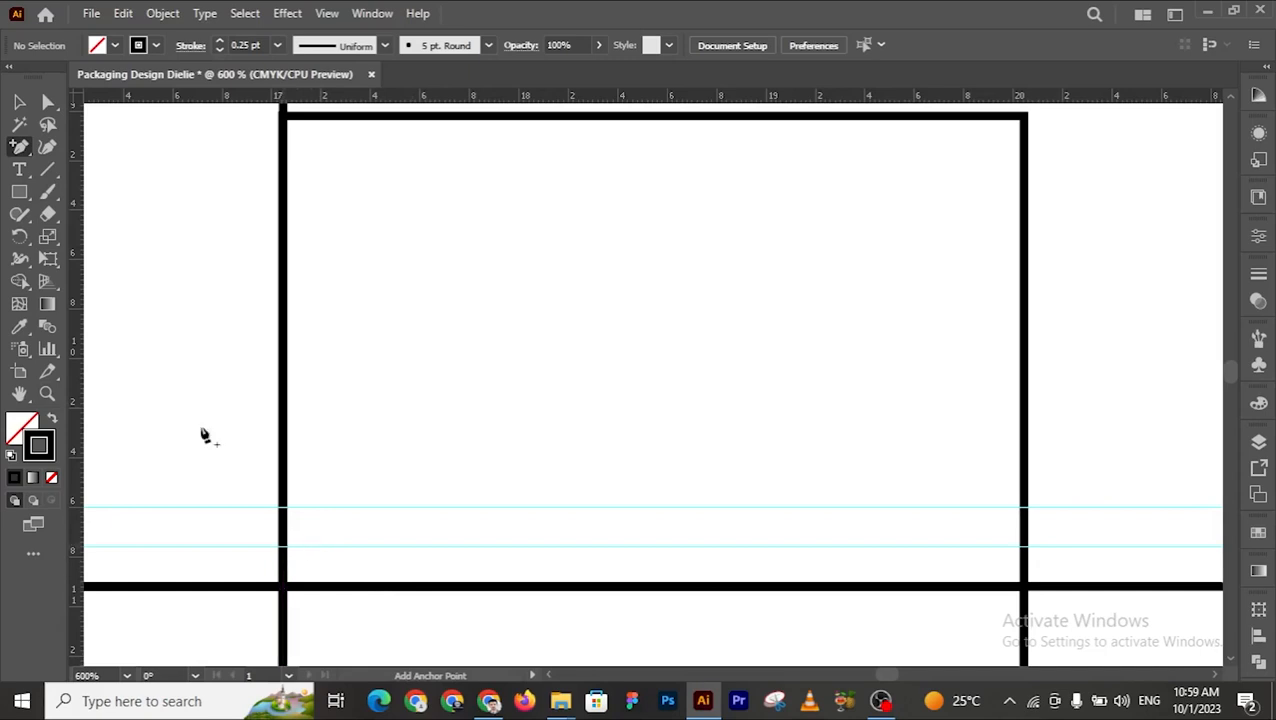
pyautogui.click(19, 101)
pyautogui.click(328, 119)
pyautogui.click(327, 118)
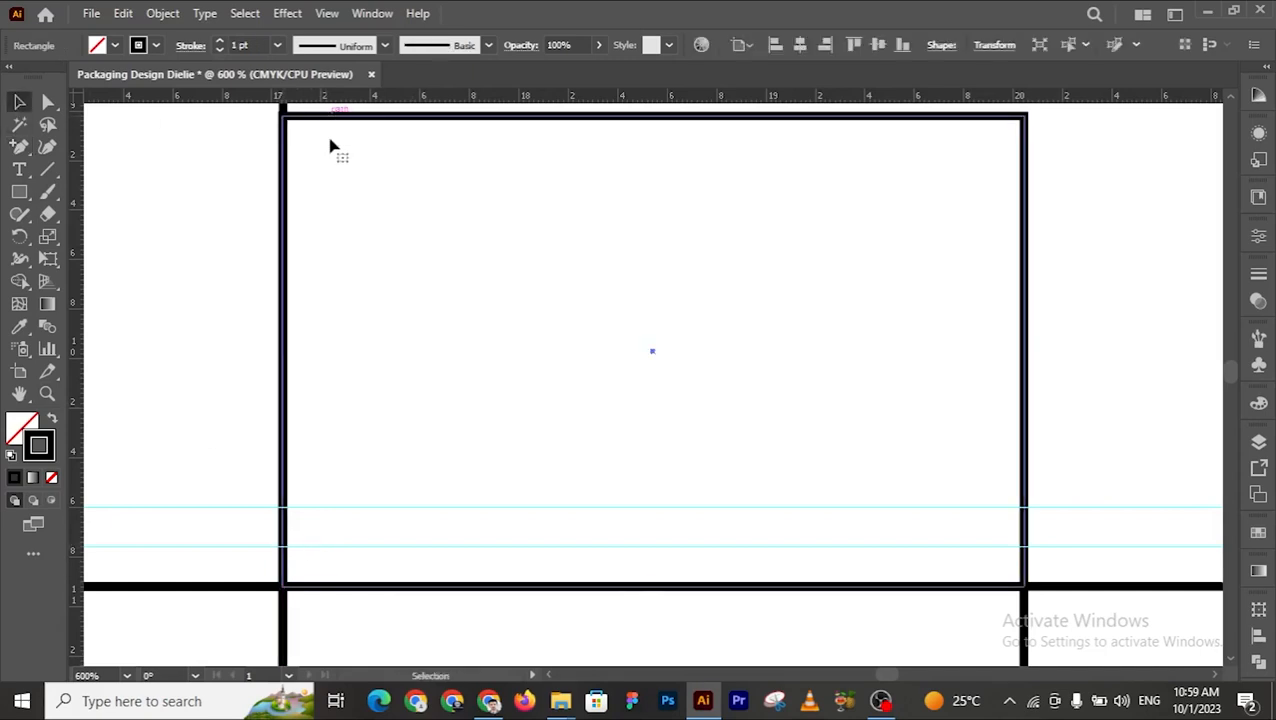
pyautogui.click(20, 150)
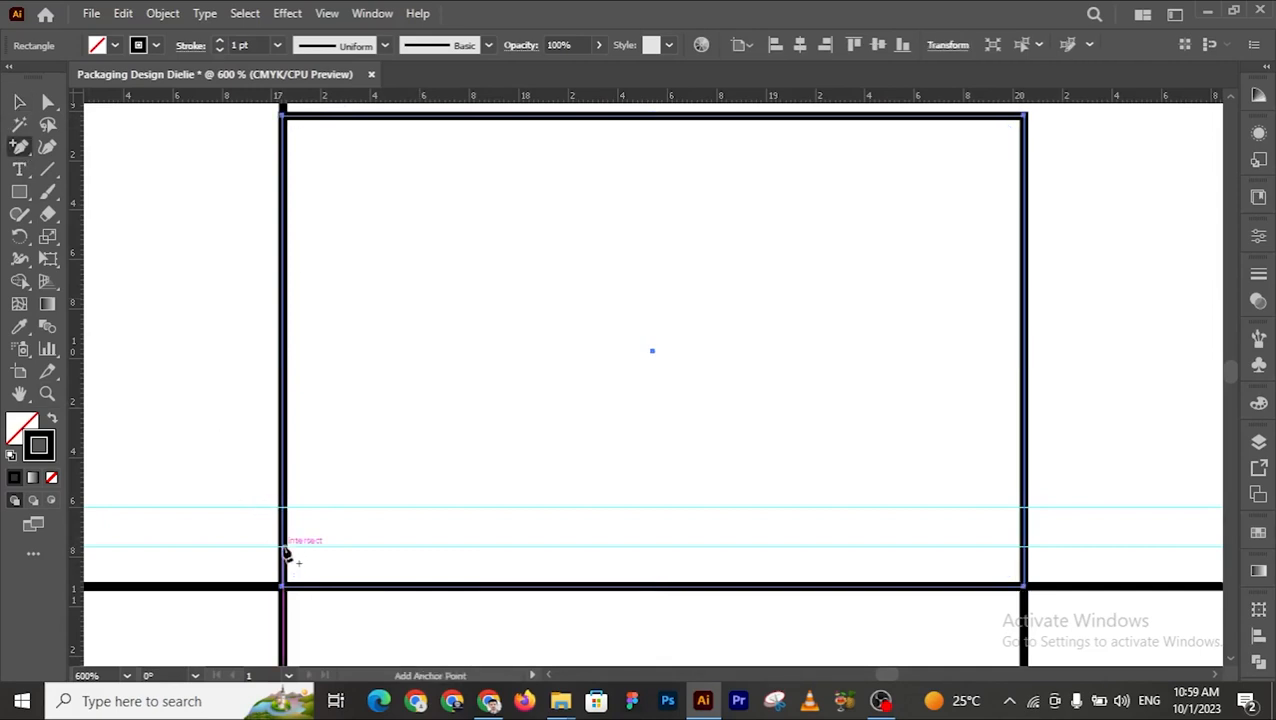
pyautogui.click(287, 555)
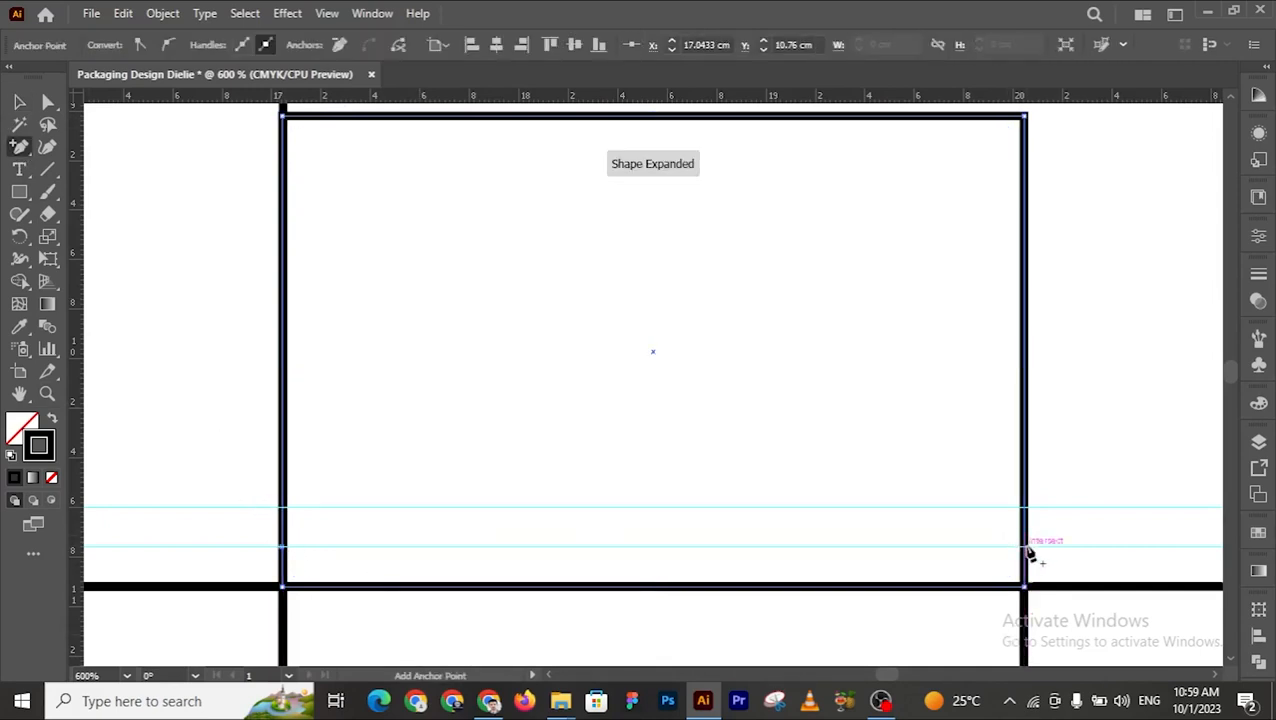
pyautogui.click(1028, 546)
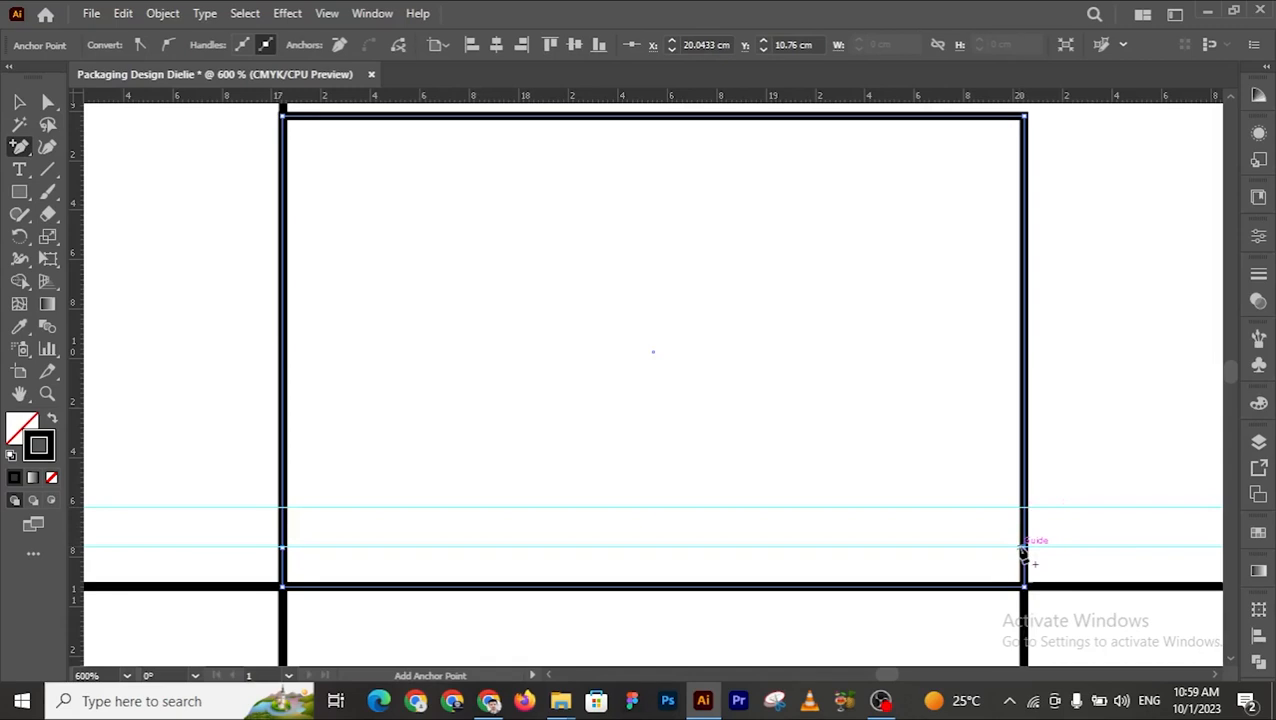
pyautogui.click(1024, 508)
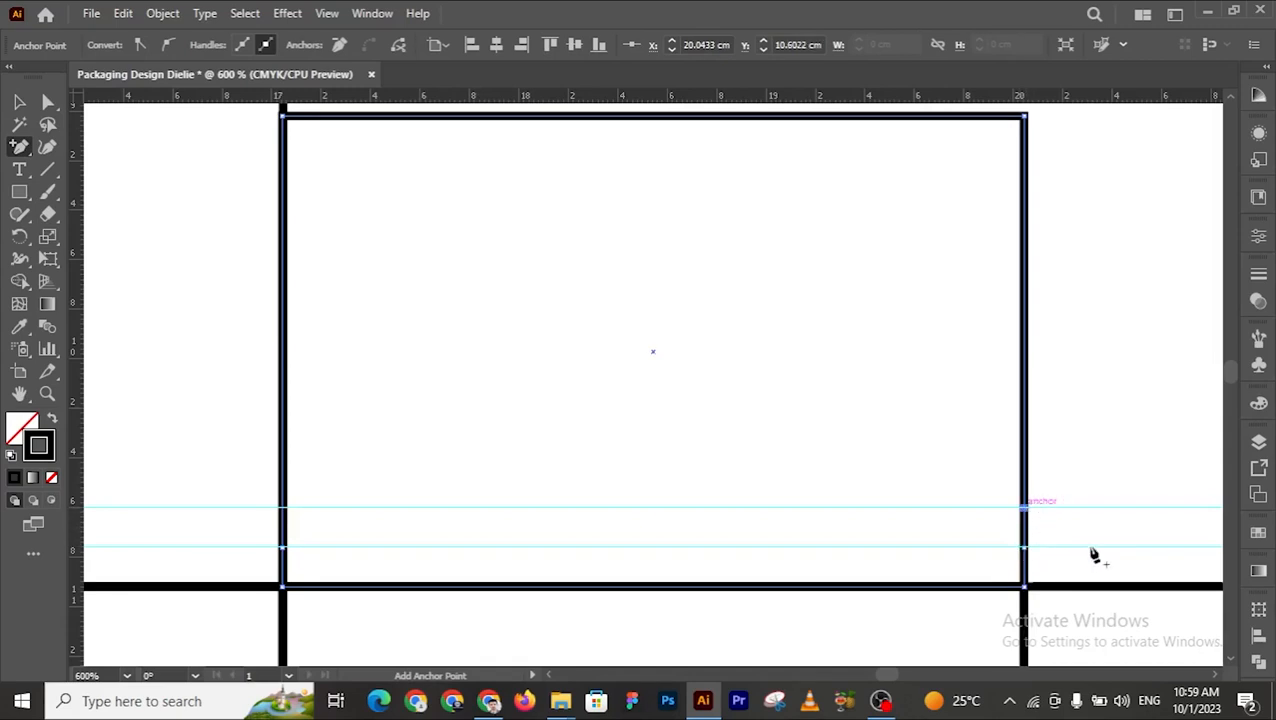
pyautogui.press('v')
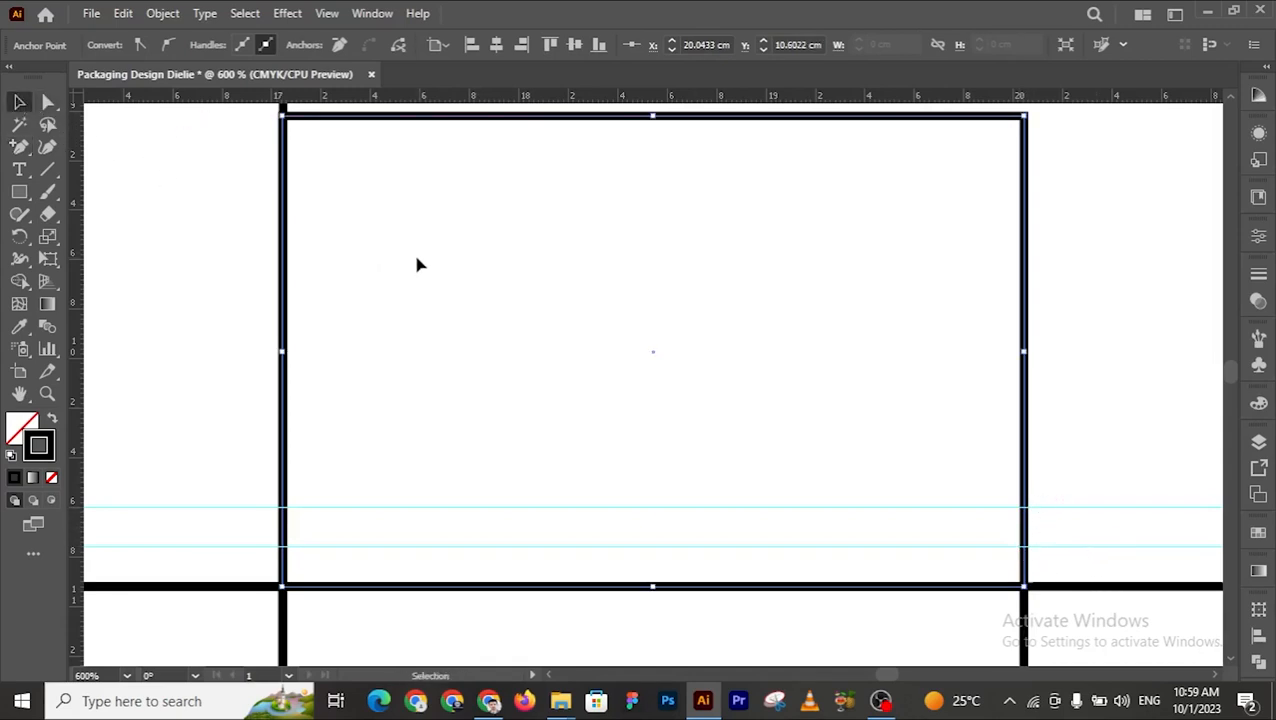
pyautogui.click(416, 262)
# Step: Directly select the side flap's left-edge anchor point on the lower guide
pyautogui.click(48, 101)
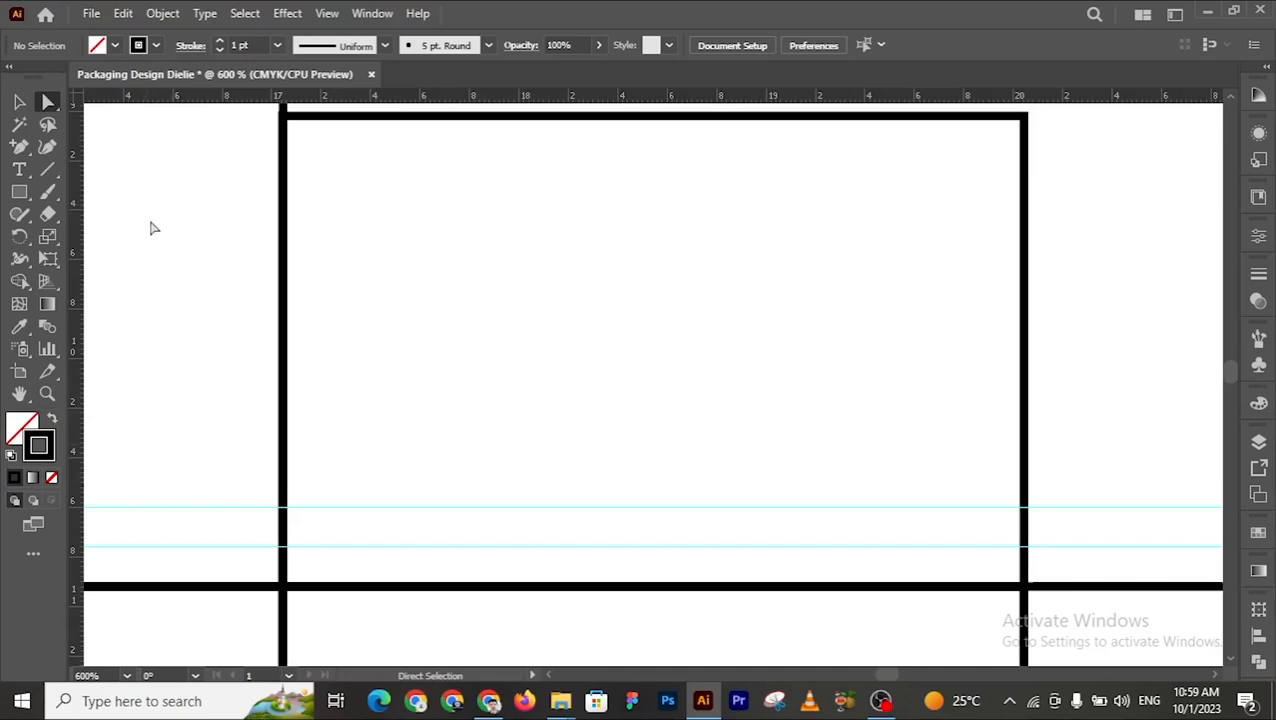
pyautogui.click(278, 550)
pyautogui.click(283, 548)
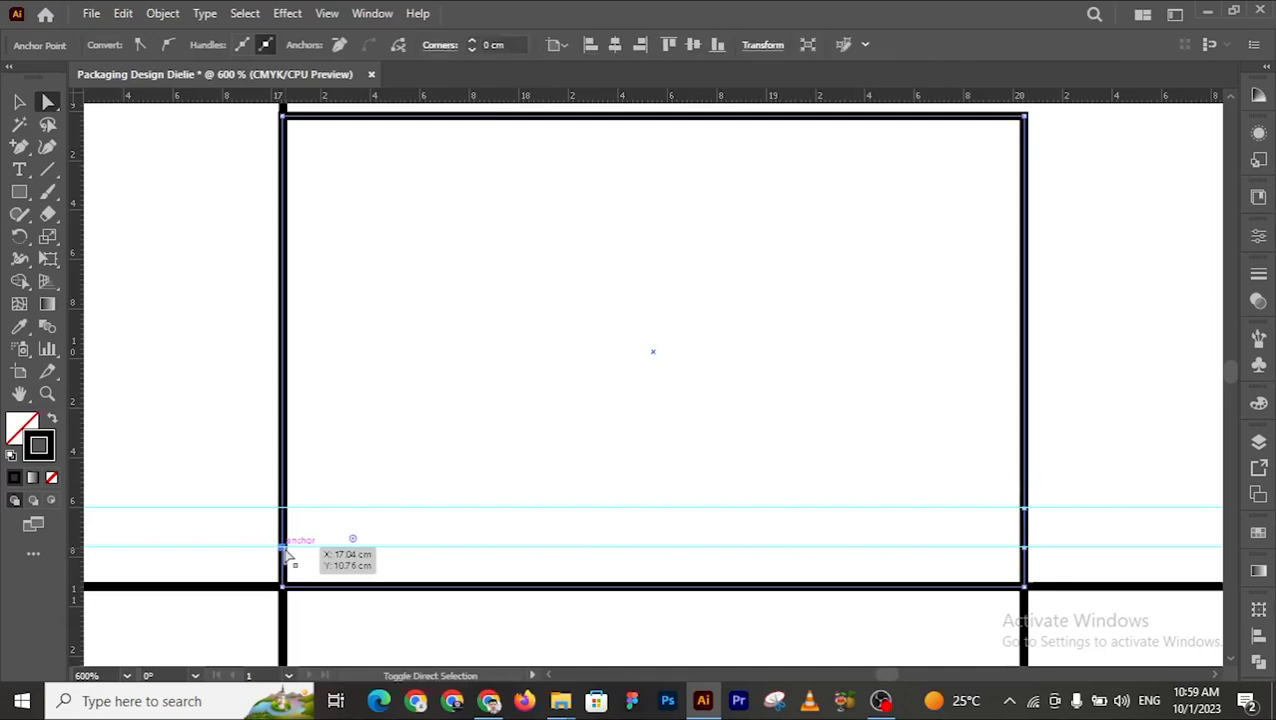
pyautogui.hotkey('shift', 'Right')
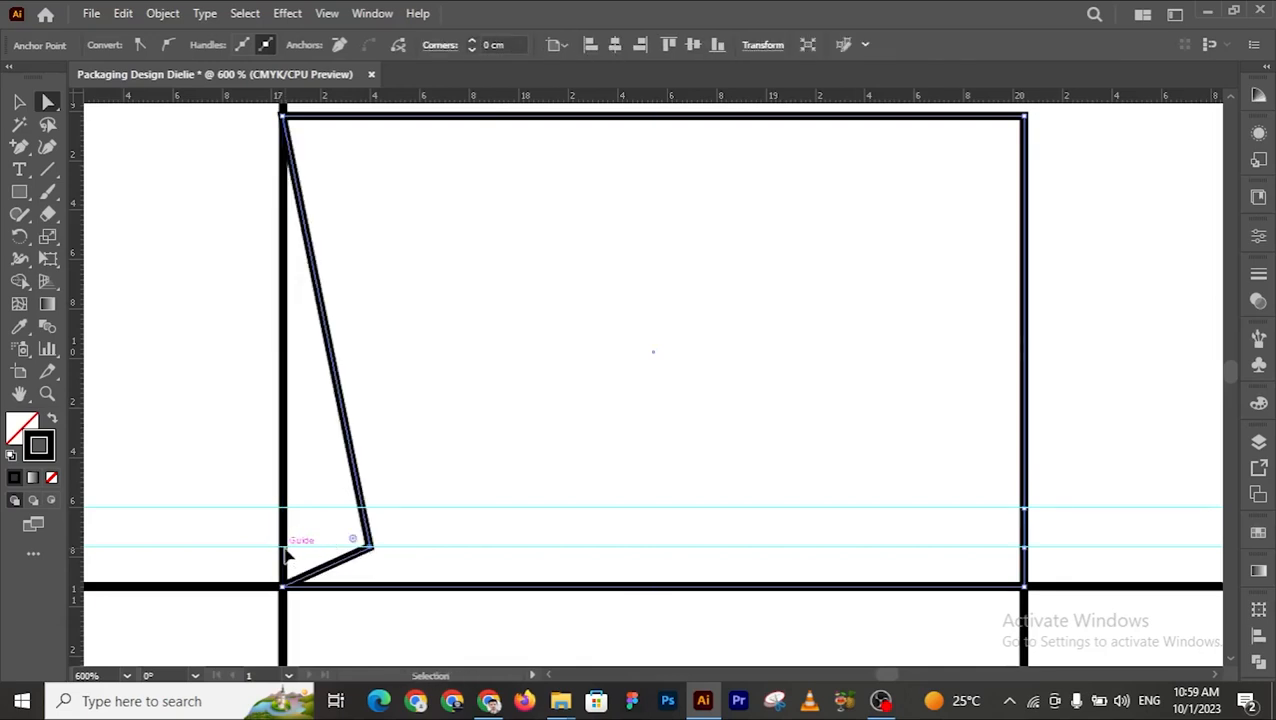
pyautogui.hotkey('ctrl', 'z')
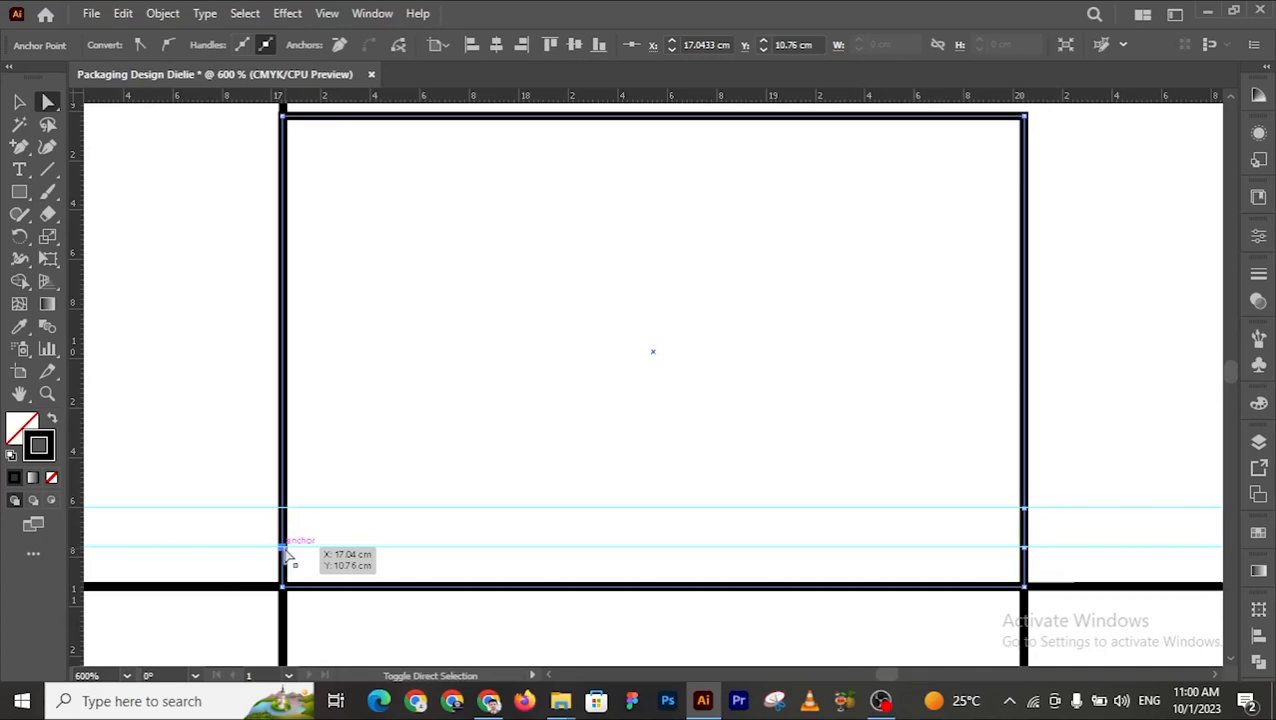
pyautogui.hotkey('shift', 'Right')
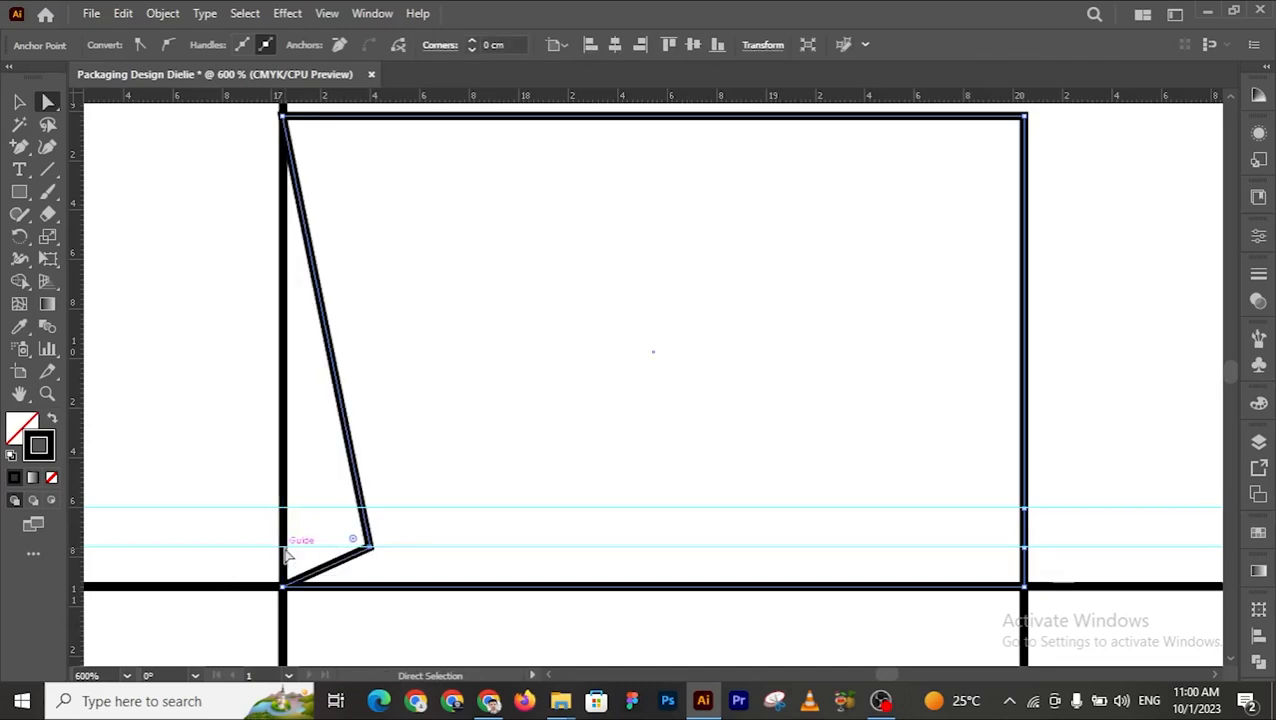
pyautogui.press('v')
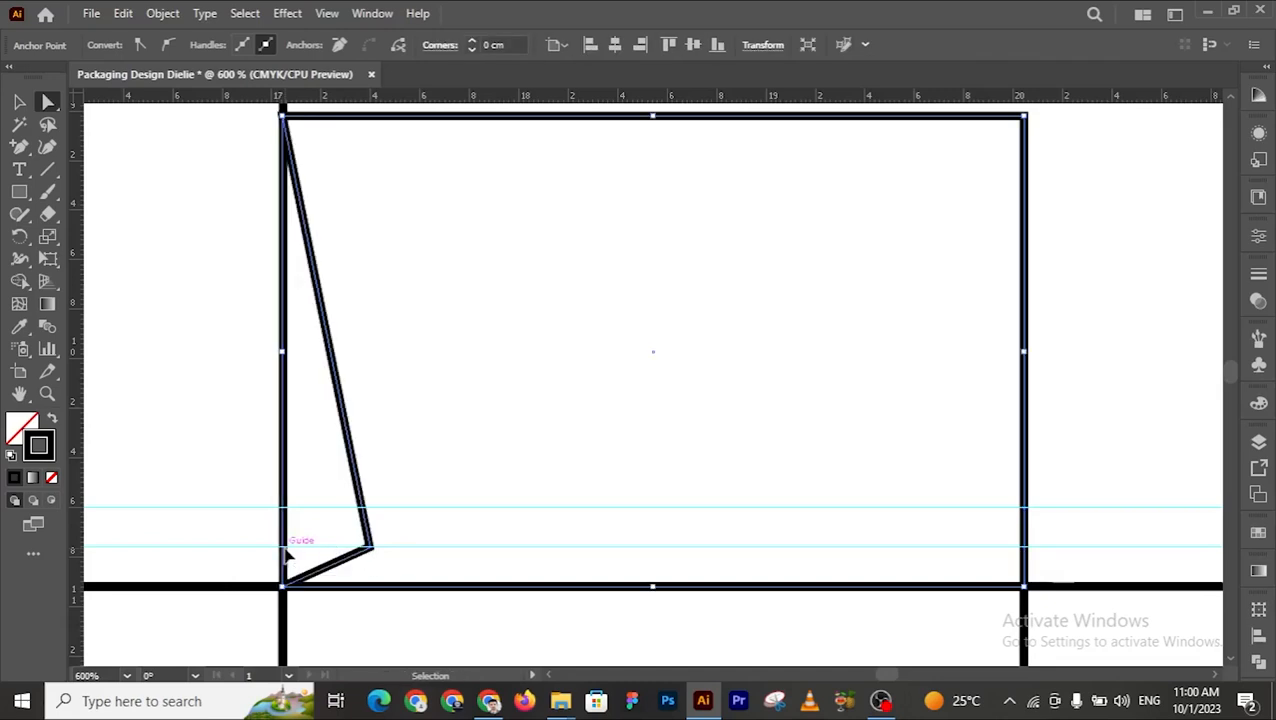
pyautogui.hotkey('ctrl', 'z')
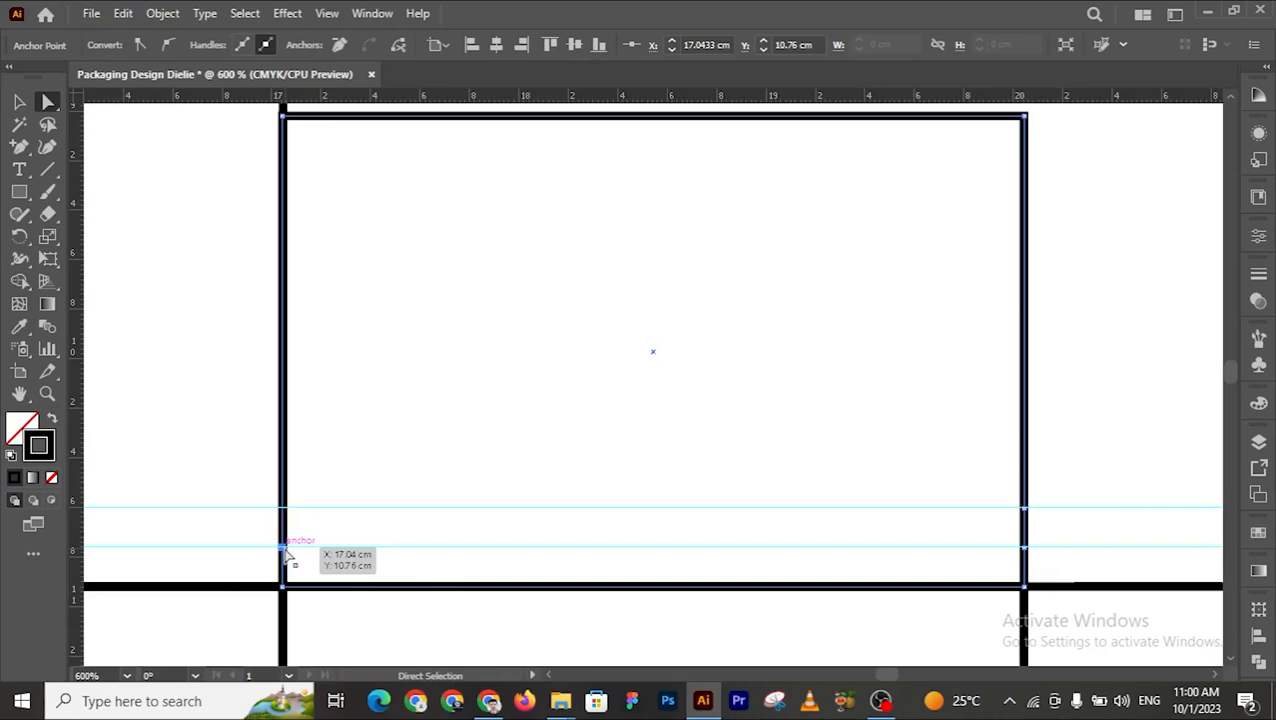
# Step: Move the flap's left anchor on the lower guide inward to X 17.1845 cm and its right anchor on the upper guide inward equally
pyautogui.moveTo(283, 548); pyautogui.dragTo(317, 546)
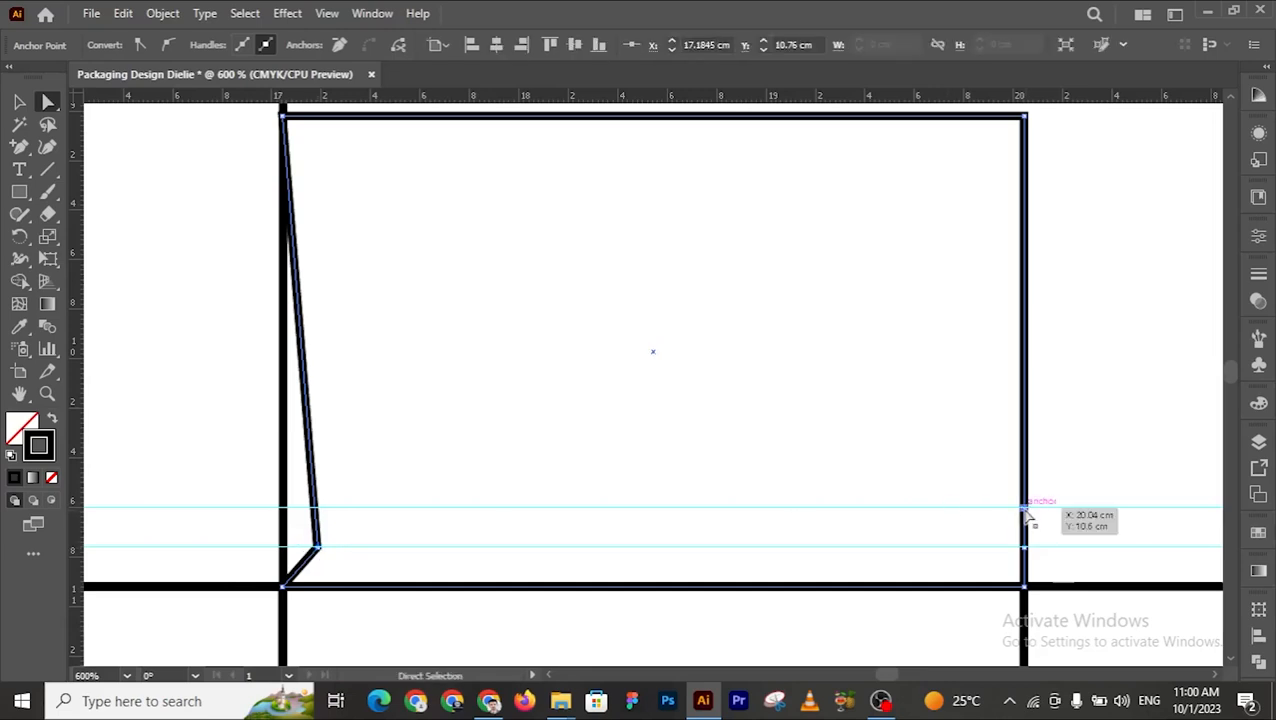
pyautogui.click(1027, 512)
pyautogui.click(1024, 509)
pyautogui.press('Left')
pyautogui.press('Left')
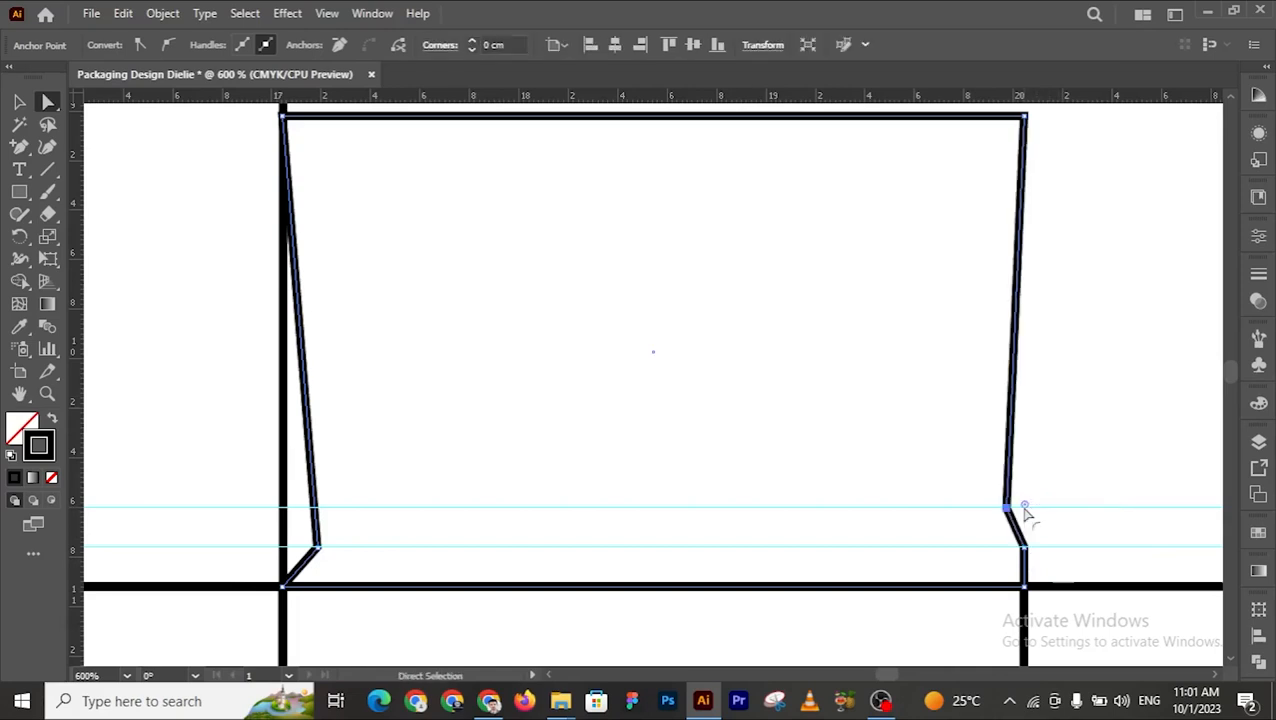
pyautogui.press('Left')
pyautogui.press('Left')
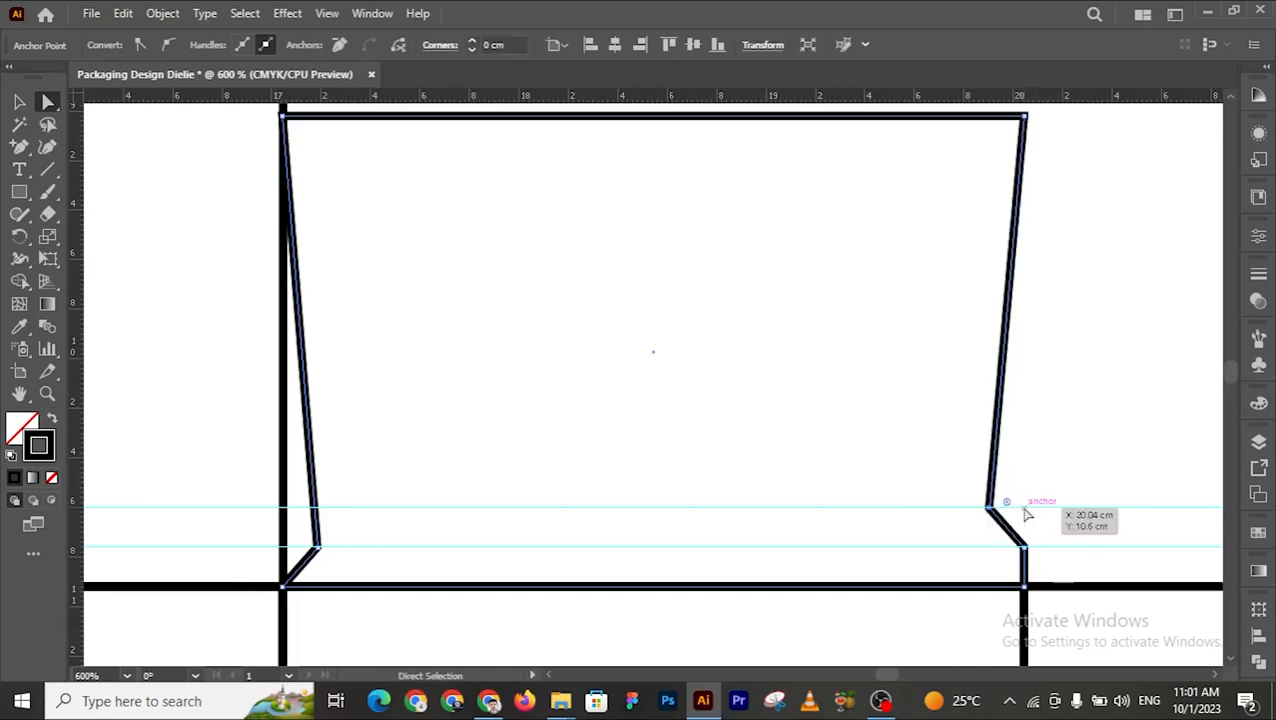
# Step: Nudge the side flap's upper-left corner anchor horizontally inward by about 0.28 cm to slant the left edge
pyautogui.scroll(1, 1026, 514)
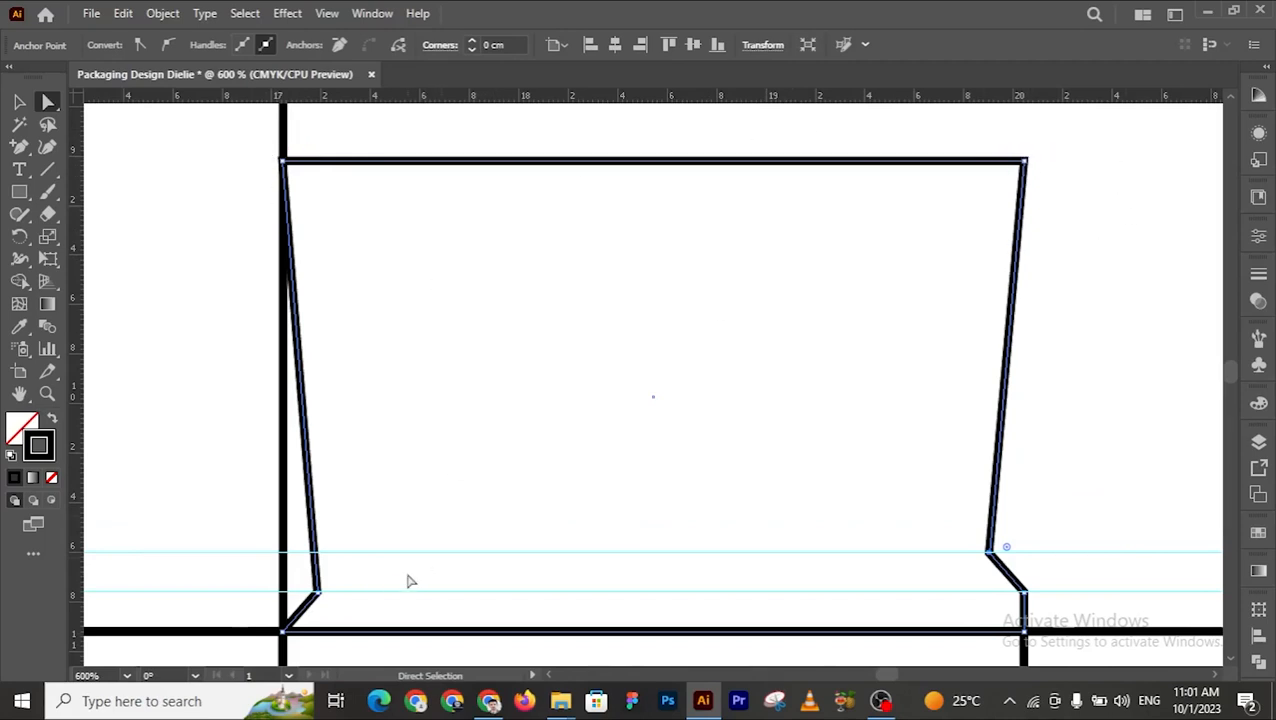
pyautogui.click(283, 168)
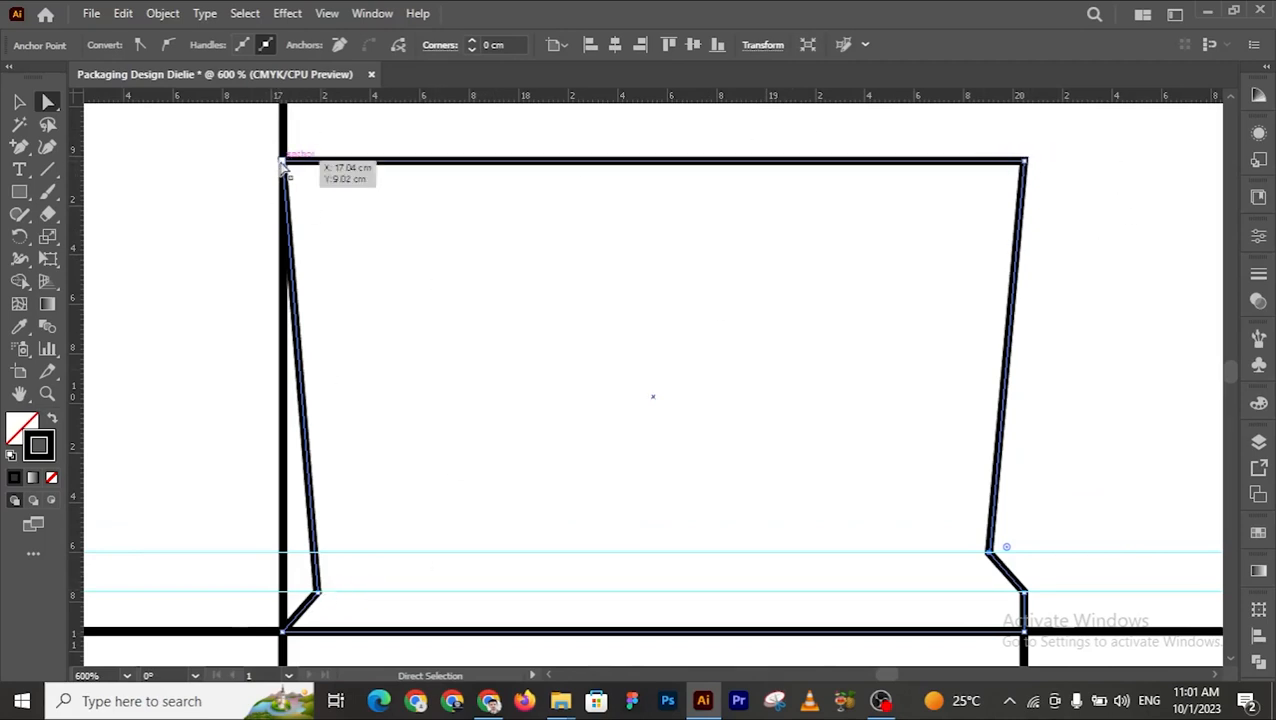
pyautogui.press('Right')
pyautogui.press('Right')
pyautogui.press('Right')
pyautogui.press('Right')
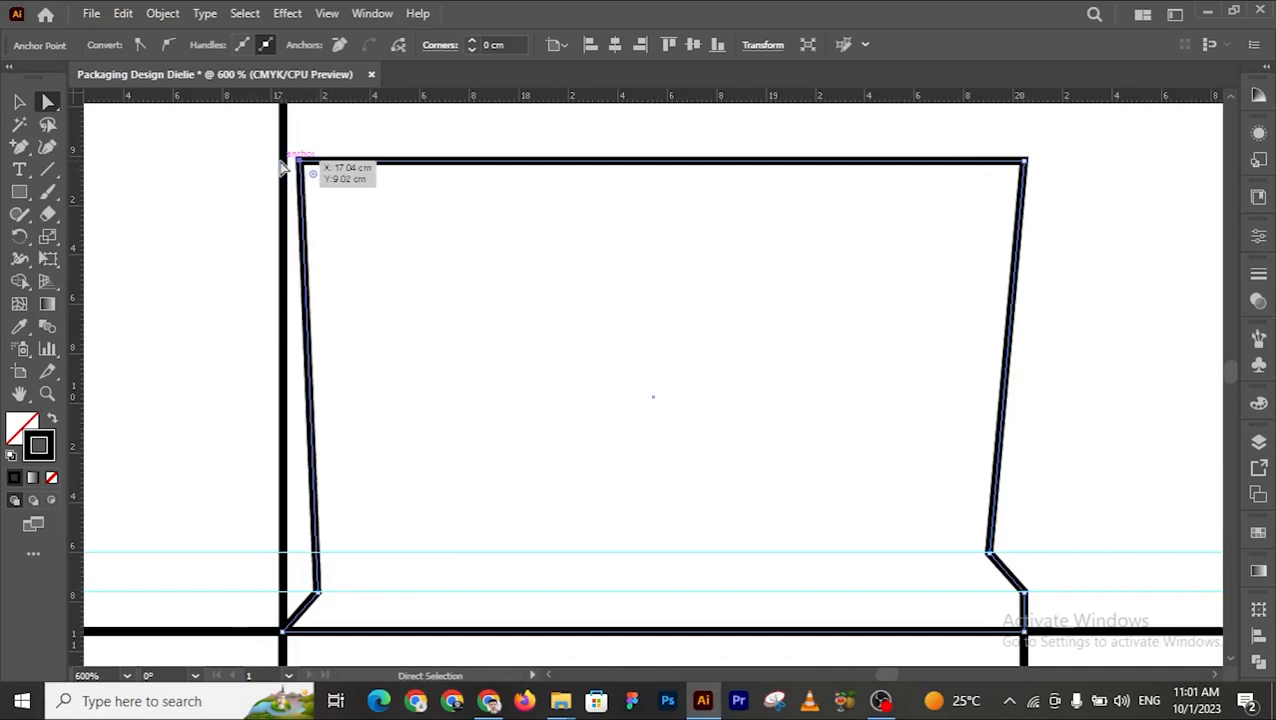
pyautogui.press('Right')
pyautogui.press('Right')
pyautogui.press('Right')
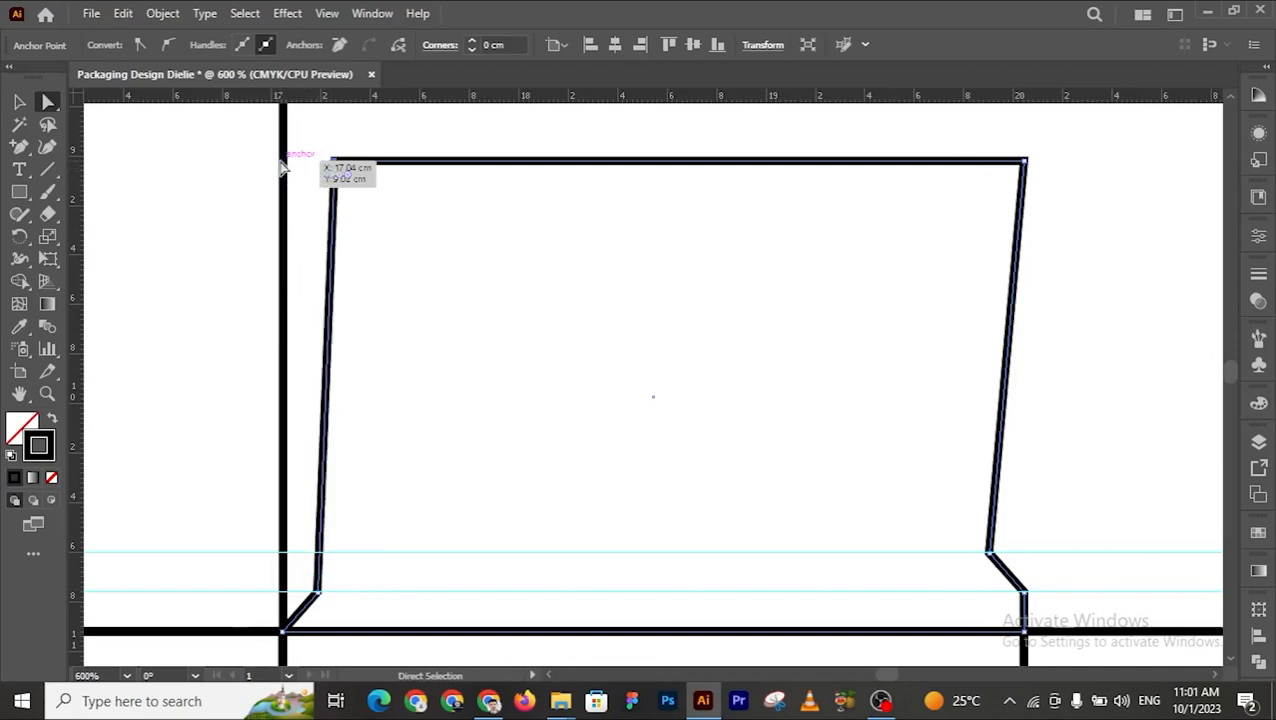
pyautogui.press('Right')
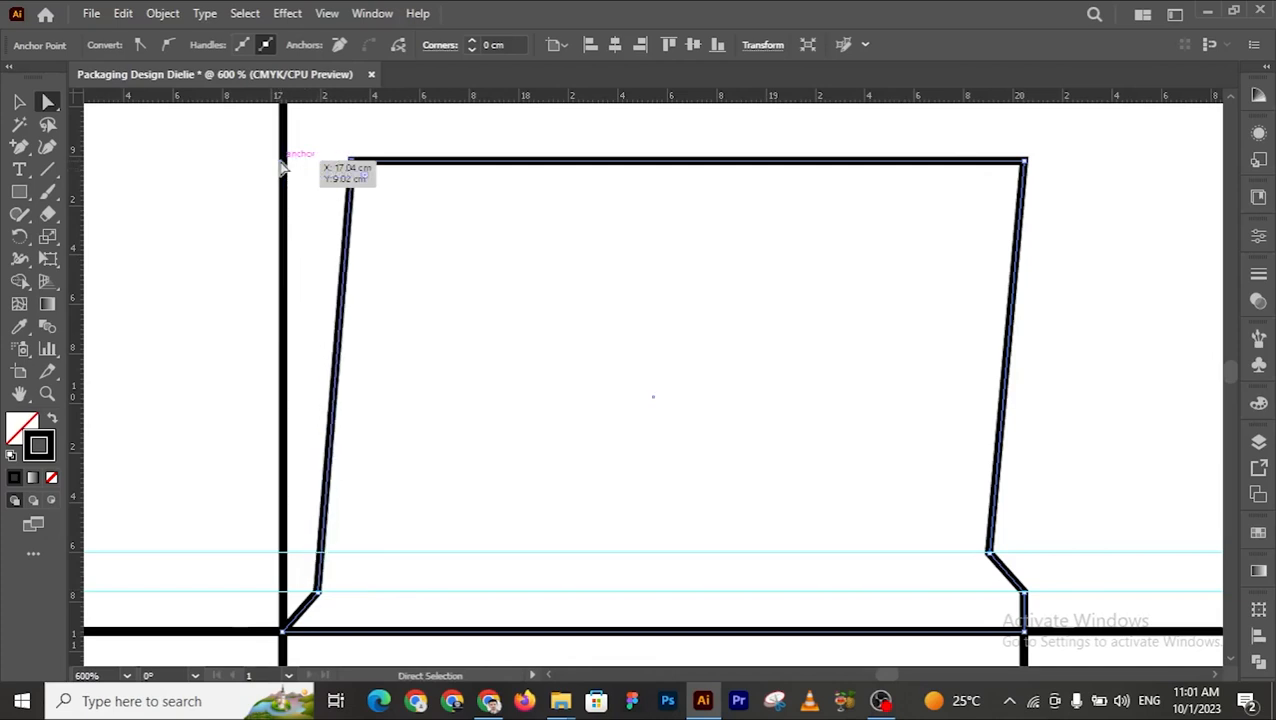
# Step: Nudge the side flap's upper-right corner anchor inward by about 0.28 cm to mirror the left slant, and deselect the flap
pyautogui.click(1023, 162)
pyautogui.press('Left')
pyautogui.press('Left')
pyautogui.press('Left')
pyautogui.press('Left')
pyautogui.press('Left')
pyautogui.press('Left')
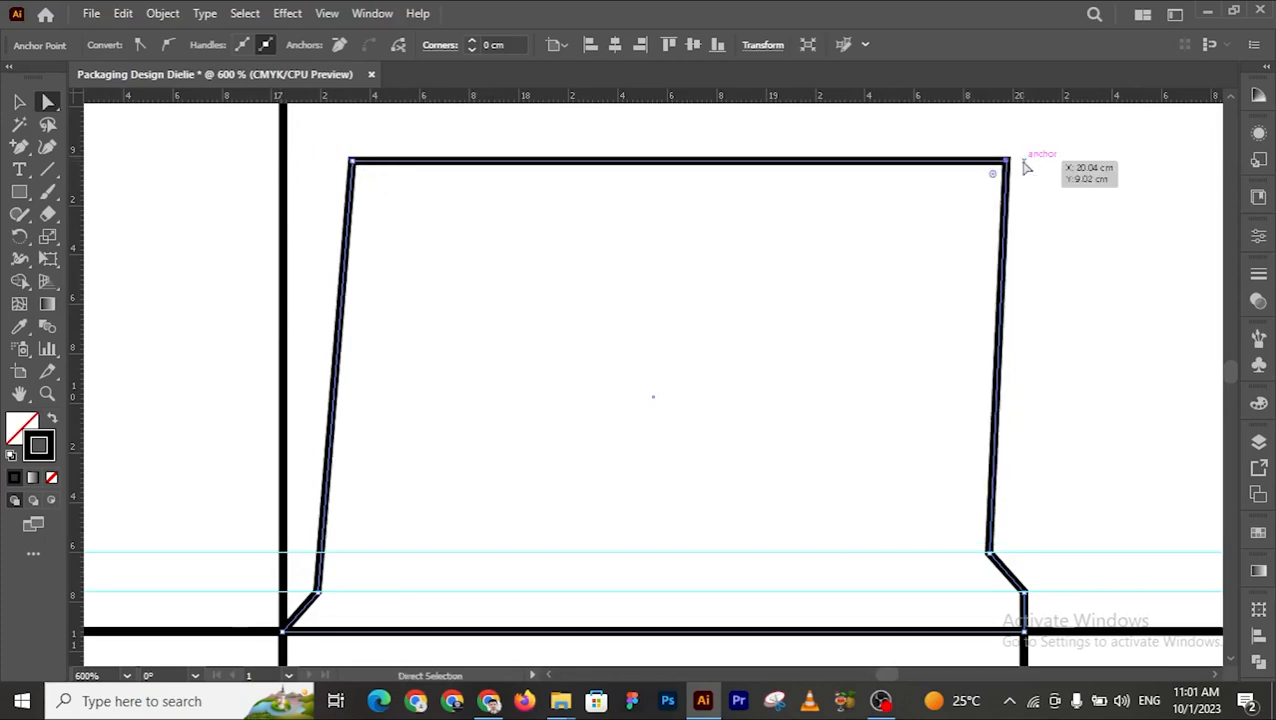
pyautogui.press('Left')
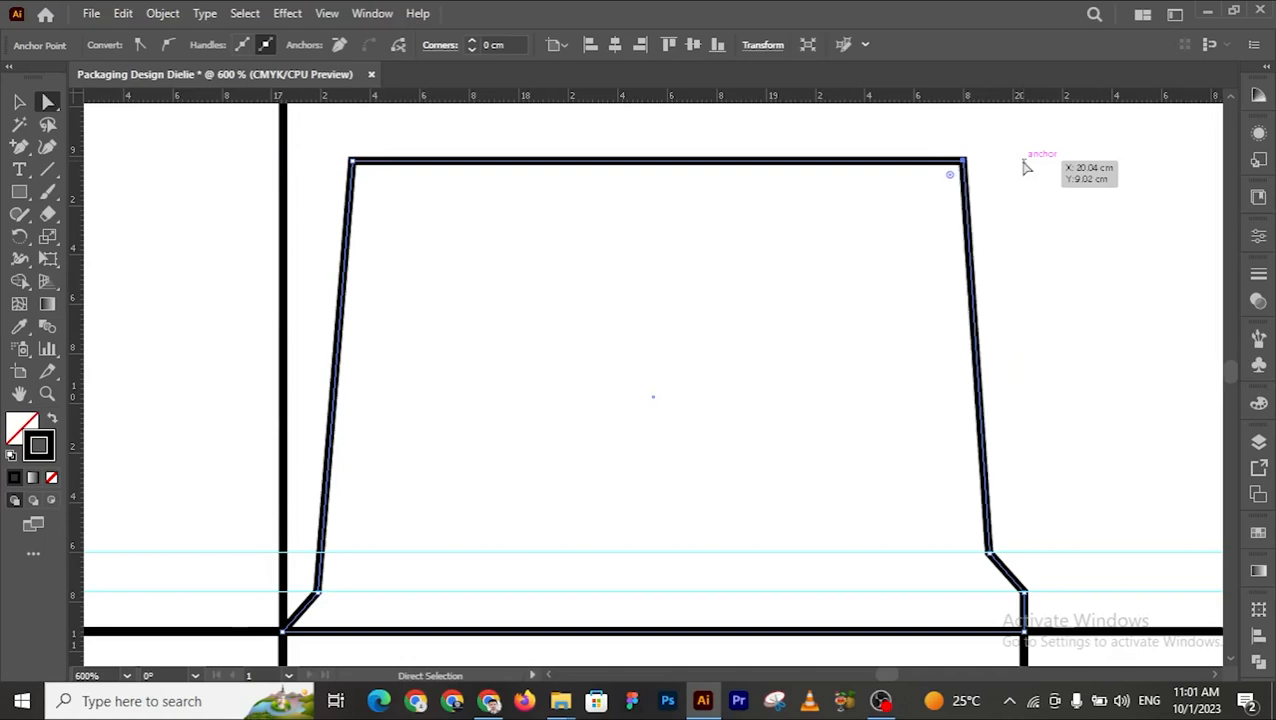
pyautogui.press('Left')
pyautogui.click(1048, 230)
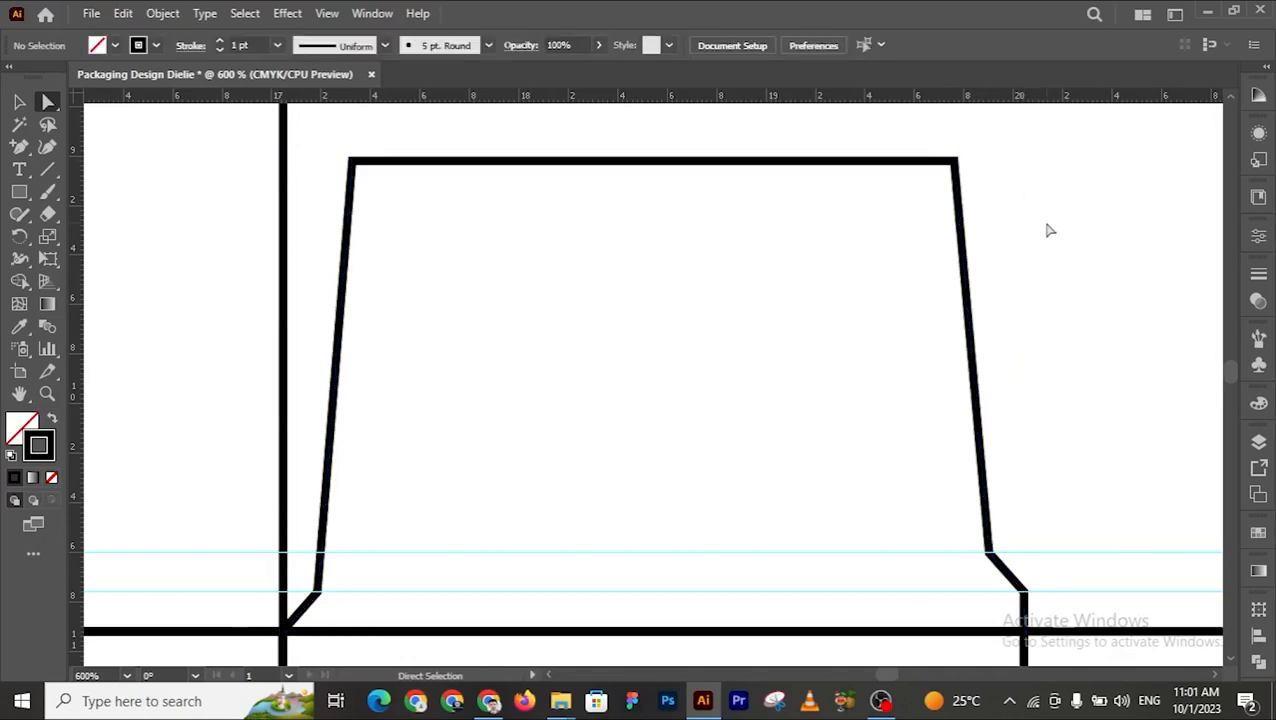
# Step: Examine the whole dieline and compare the side flap's shape with the flaps on the reference photo of the unfolded soap box
pyautogui.press('z')
pyautogui.hotkey('ctrl', '-')
pyautogui.hotkey('ctrl', '-')
pyautogui.hotkey('ctrl', '-')
pyautogui.hotkey('ctrl', '-')
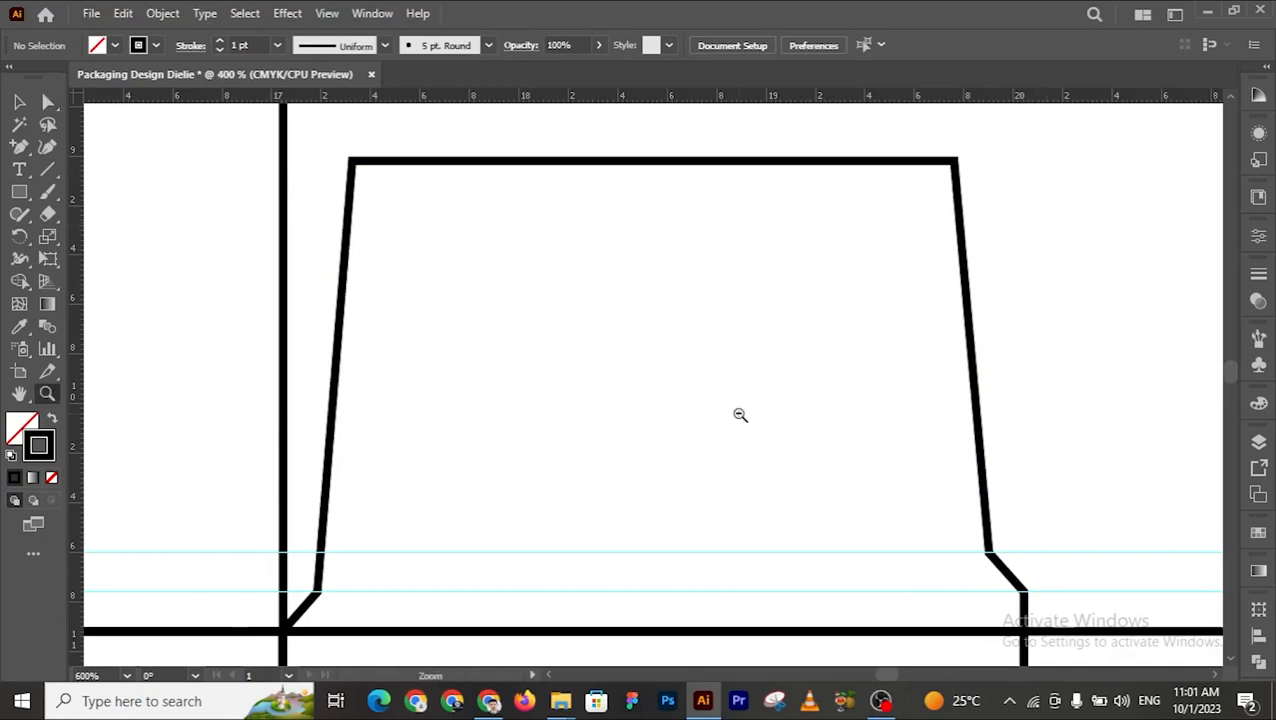
pyautogui.hotkey('ctrl', '-')
pyautogui.hotkey('ctrl', '-')
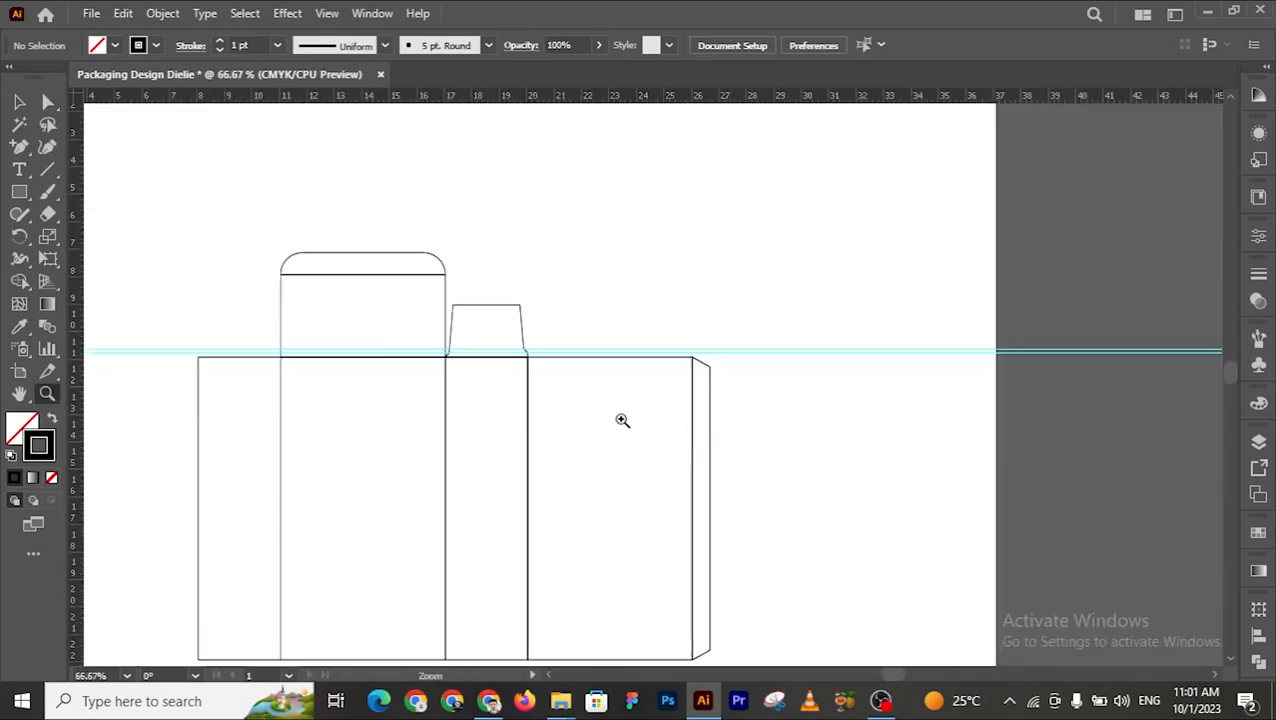
pyautogui.press('space')
pyautogui.moveTo(672, 368); pyautogui.dragTo(991, 346)
pyautogui.click(436, 345)
pyautogui.click(434, 346)
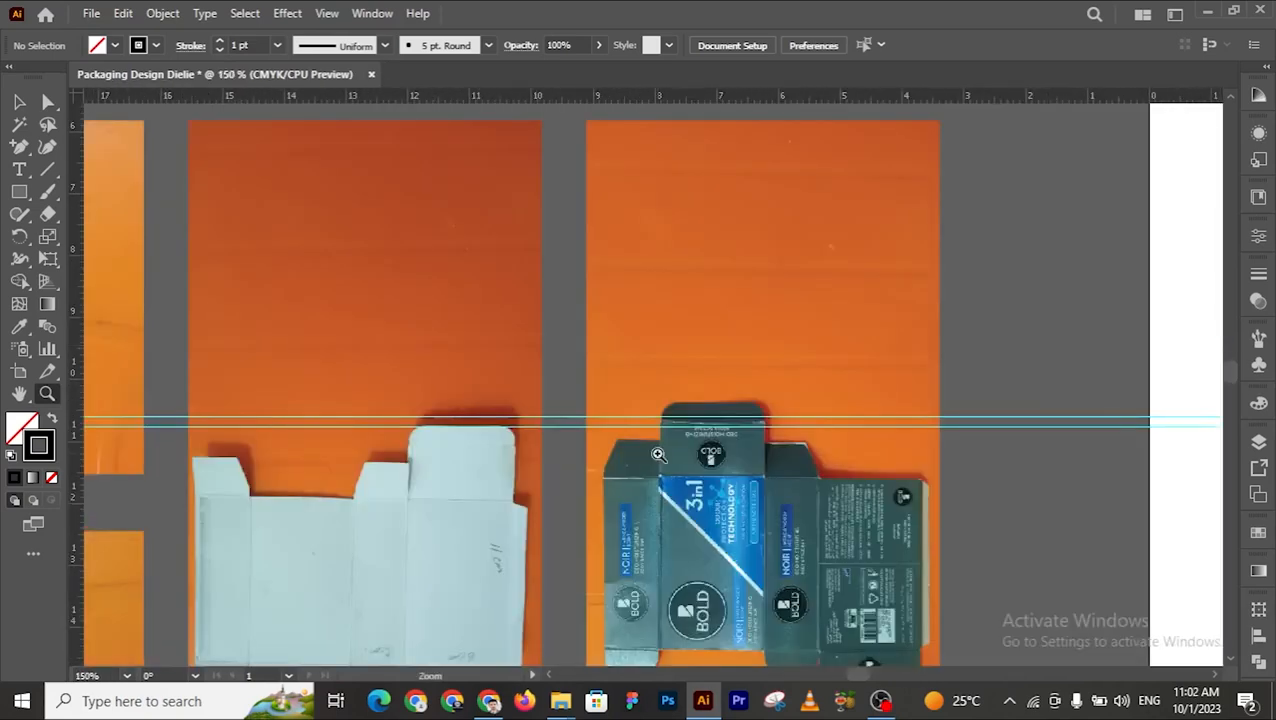
pyautogui.click(708, 468)
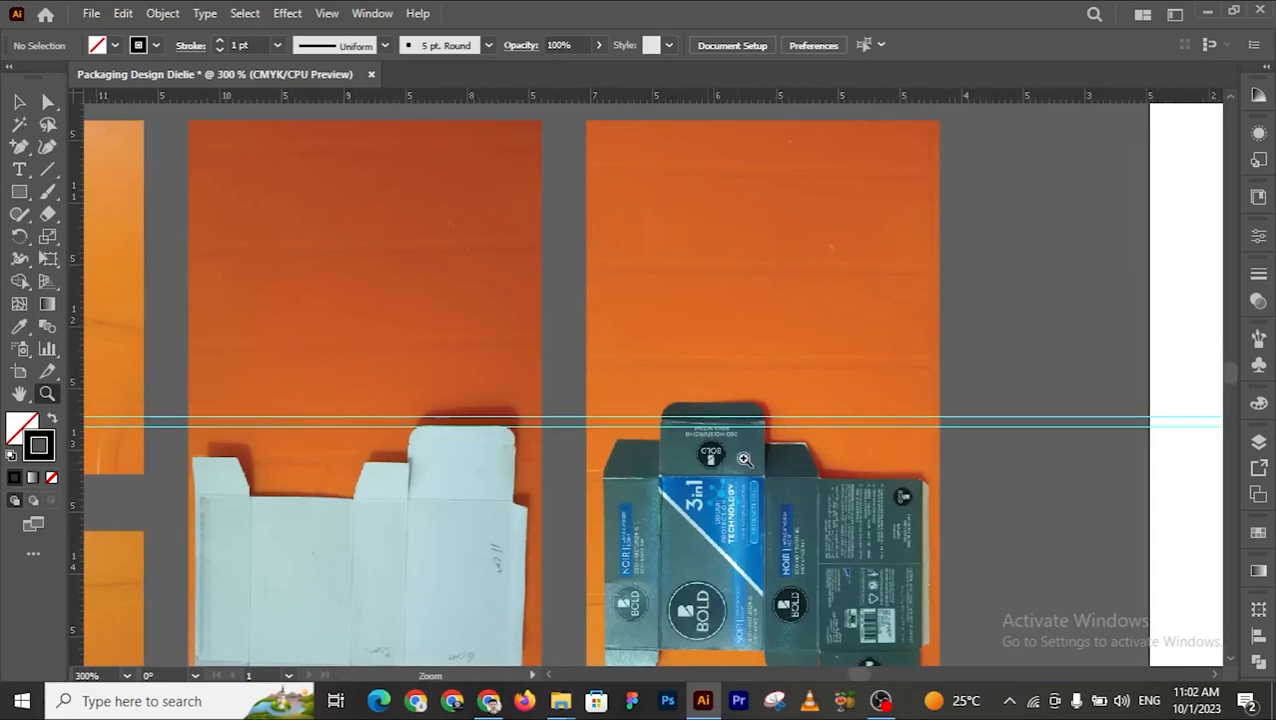
pyautogui.click(744, 460)
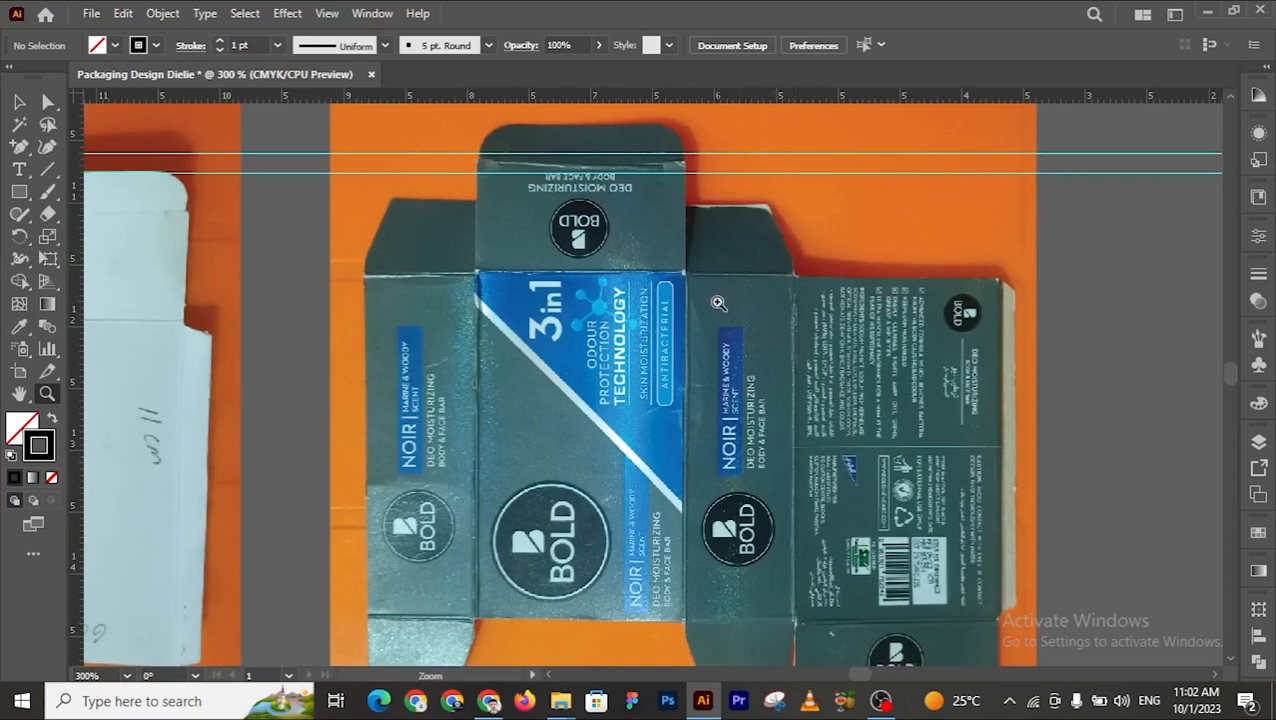
# Step: Return to the dieline and examine the top lid with its rounded tuck flap and the tapered side flap beside it
pyautogui.keyDown('alt'); pyautogui.click(785, 429); pyautogui.keyUp('alt')
pyautogui.keyDown('alt'); pyautogui.click(785, 429); pyautogui.keyUp('alt')
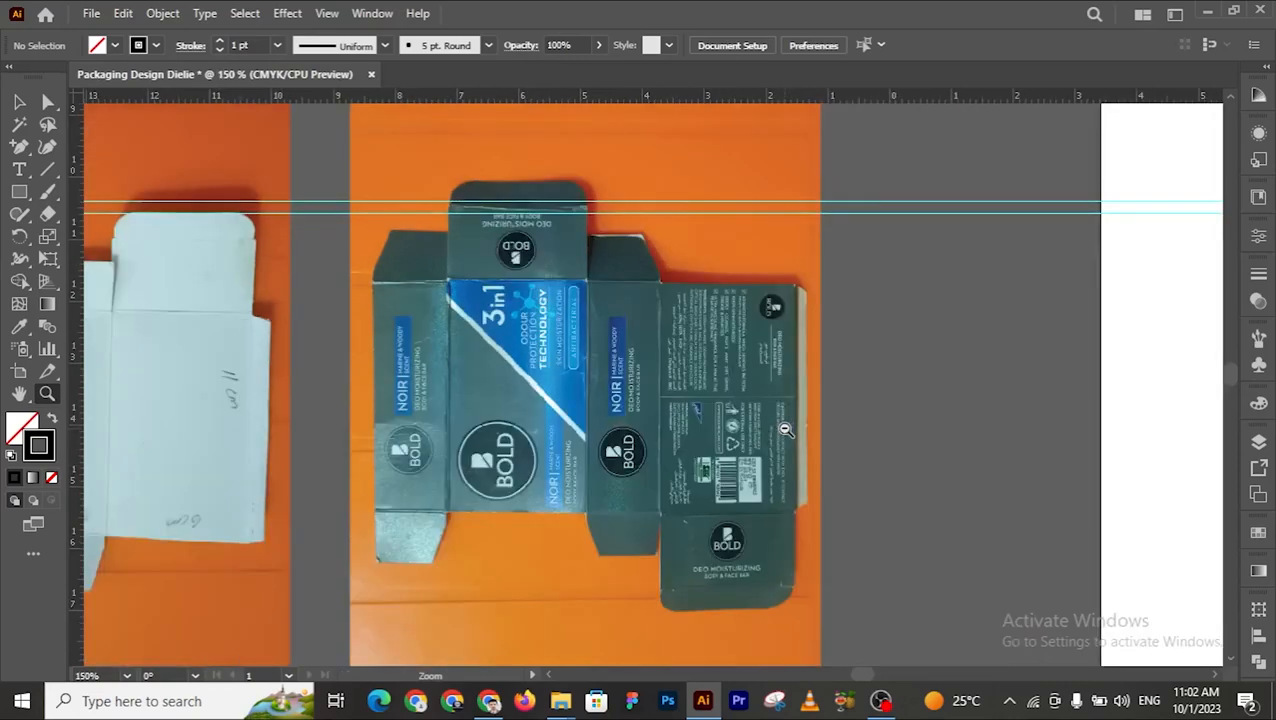
pyautogui.keyDown('alt'); pyautogui.click(785, 429); pyautogui.keyUp('alt')
pyautogui.keyDown('alt'); pyautogui.click(785, 429); pyautogui.keyUp('alt')
pyautogui.click(695, 287)
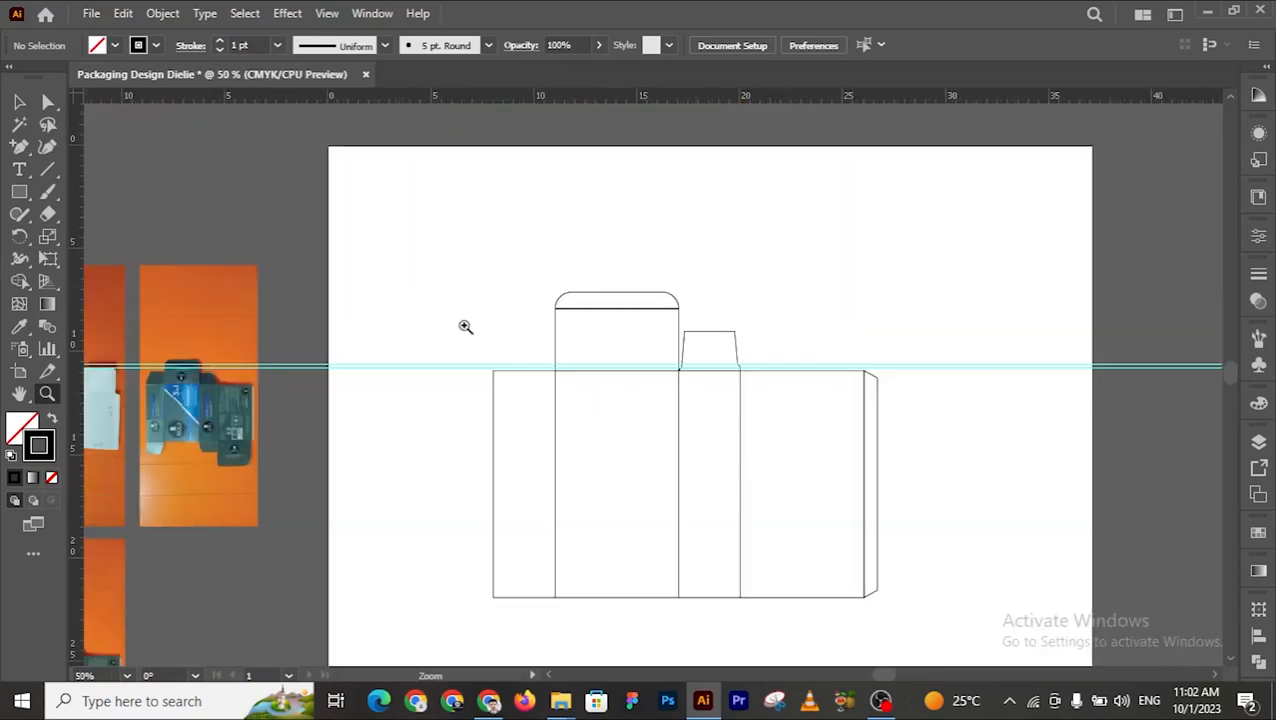
pyautogui.click(592, 376)
pyautogui.click(824, 329)
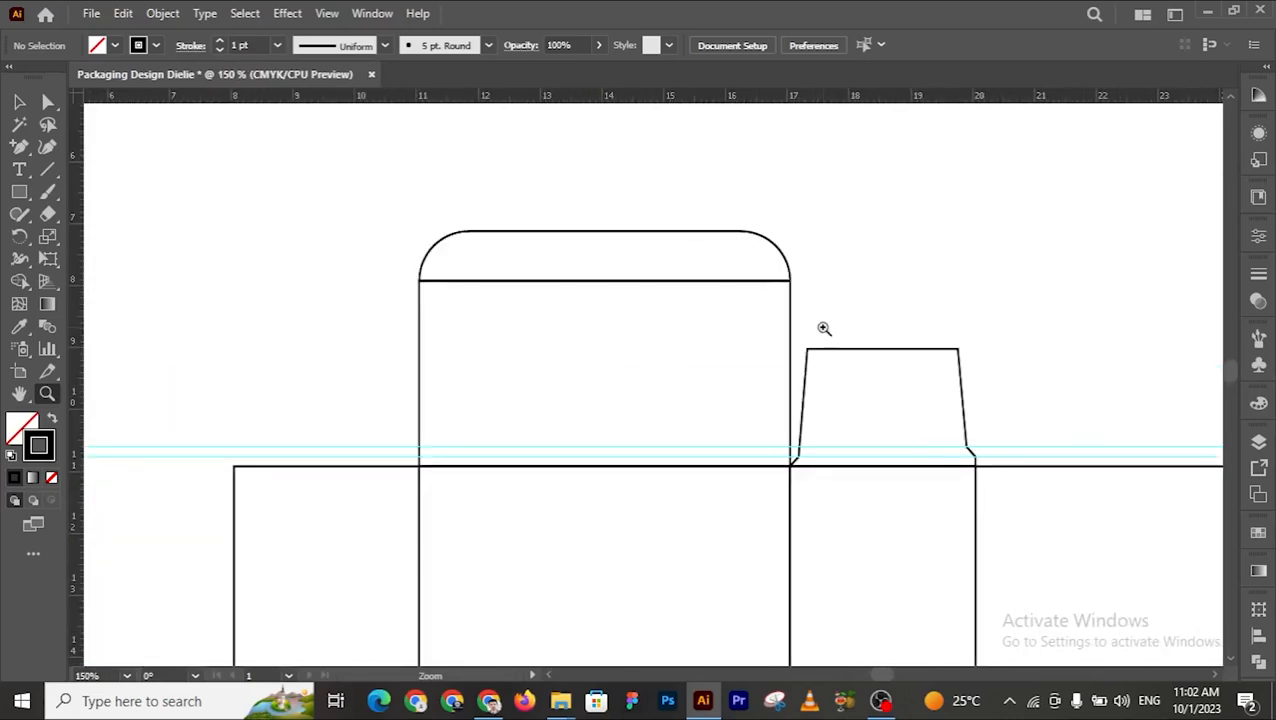
pyautogui.press('v')
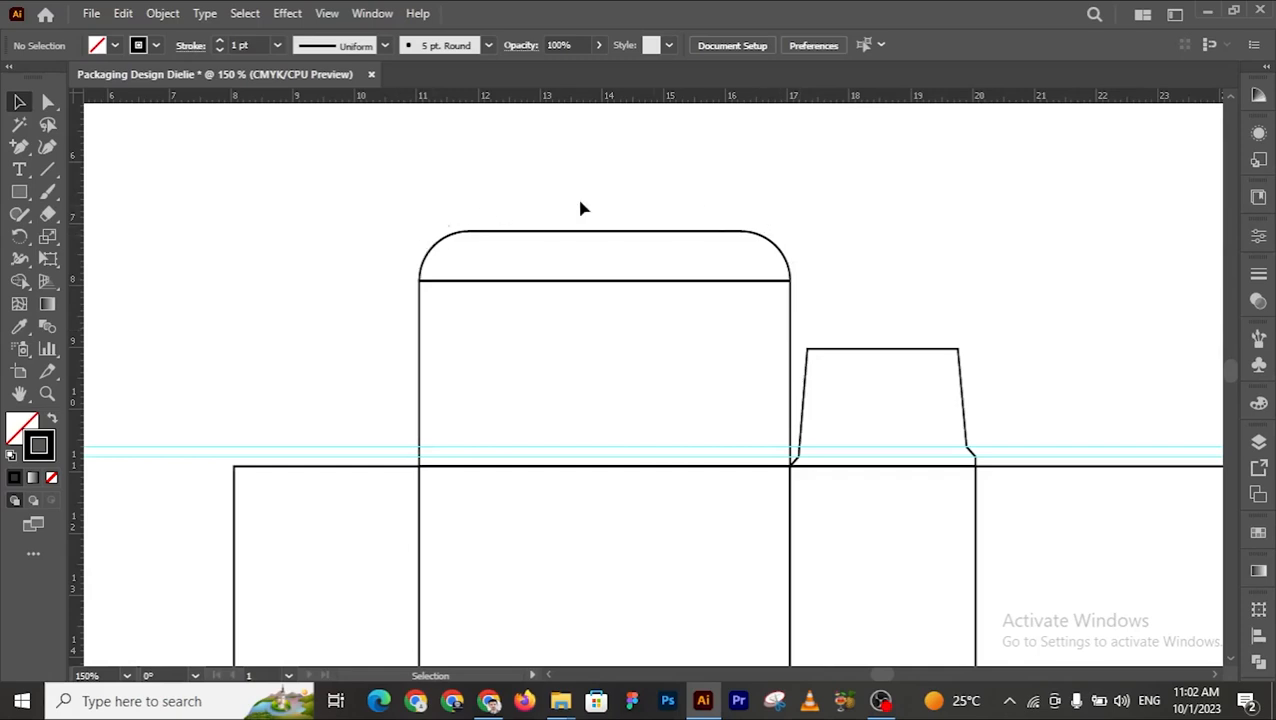
pyautogui.moveTo(525, 178); pyautogui.dragTo(597, 401)
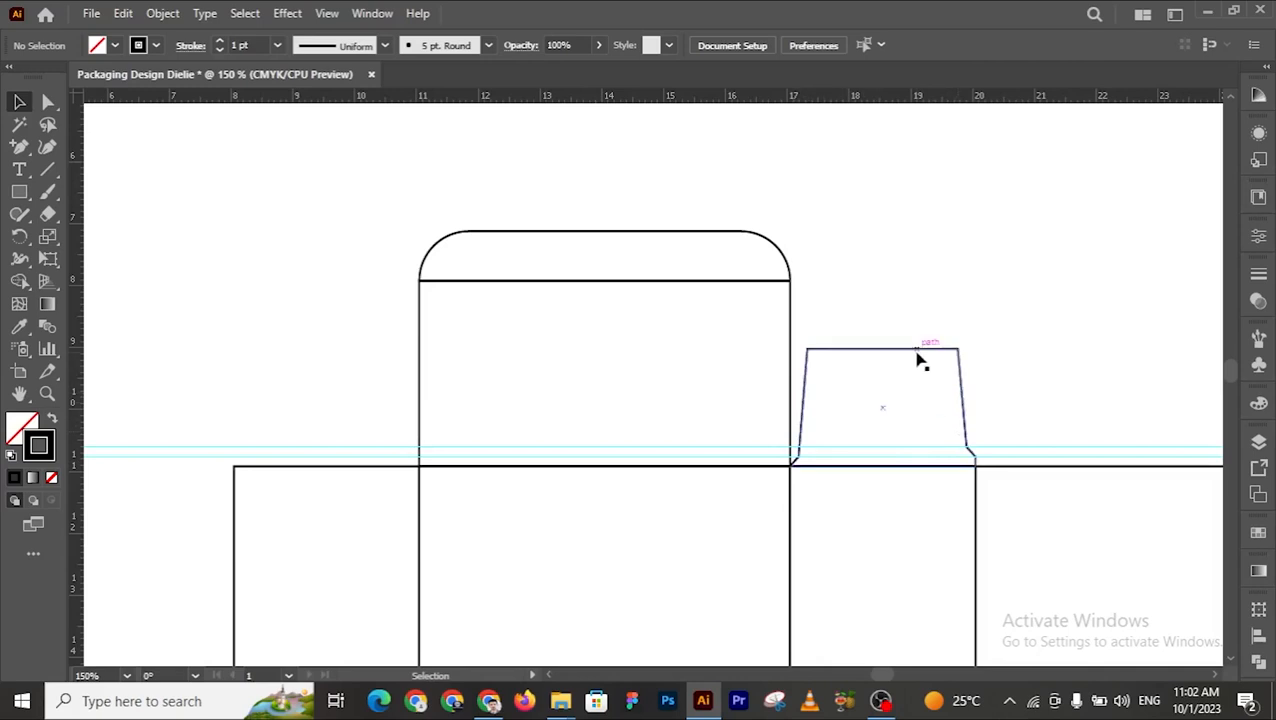
pyautogui.moveTo(905, 354); pyautogui.dragTo(364, 346)
pyautogui.rightClick(367, 404)
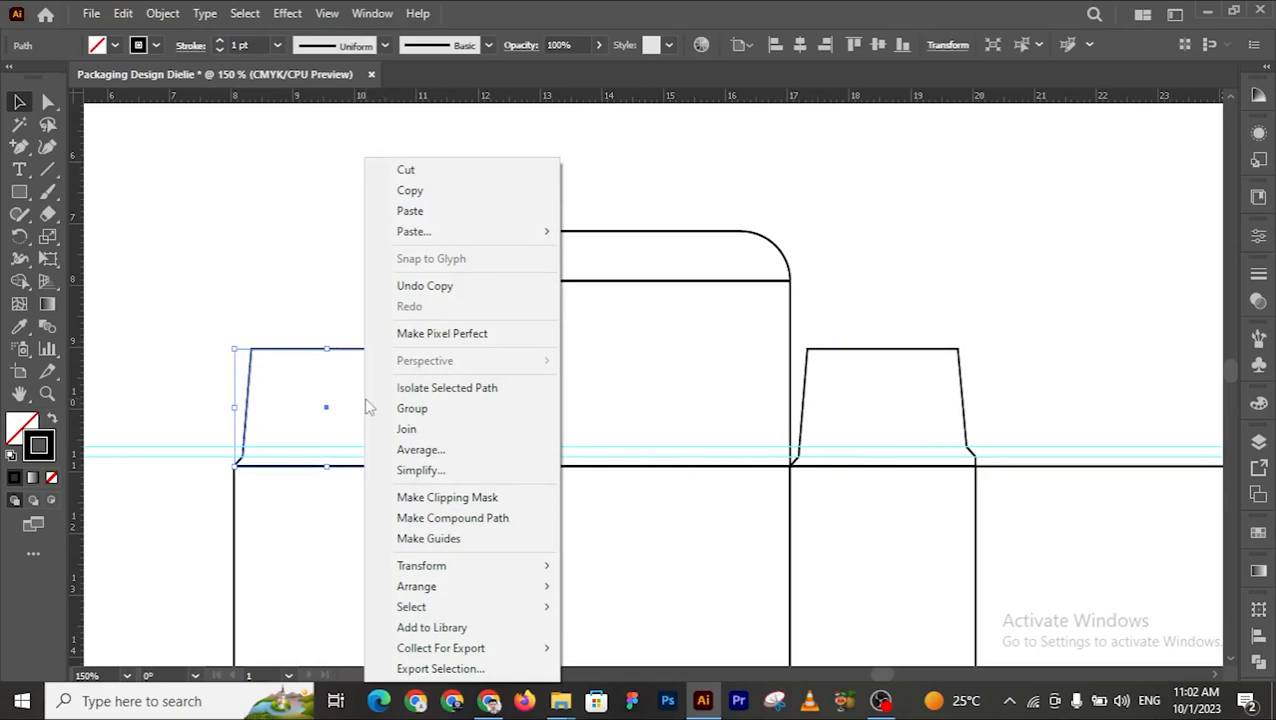
pyautogui.click(262, 262)
pyautogui.moveTo(282, 274); pyautogui.dragTo(353, 407)
pyautogui.press('Delete')
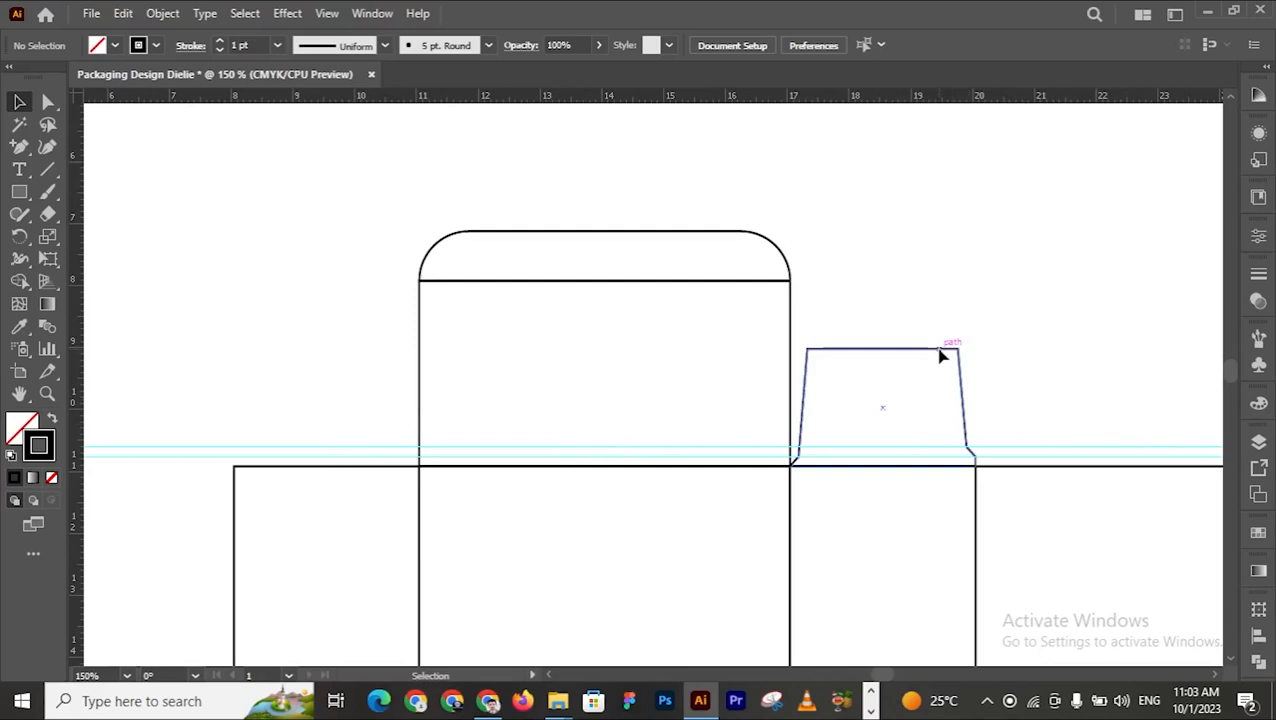
# Step: Duplicate the tapered side flap onto the narrow panel on the lid's other side and reflect the copy across the vertical axis
pyautogui.moveTo(940, 356); pyautogui.dragTo(405, 362)
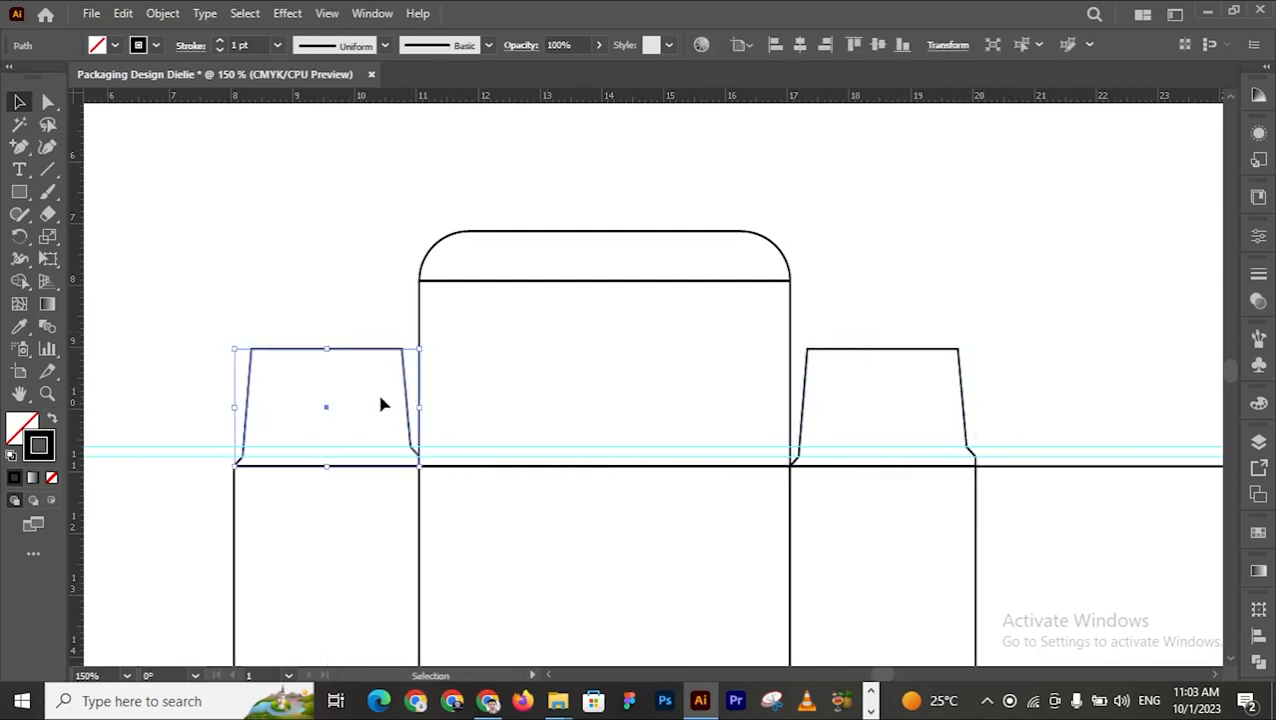
pyautogui.rightClick(380, 398)
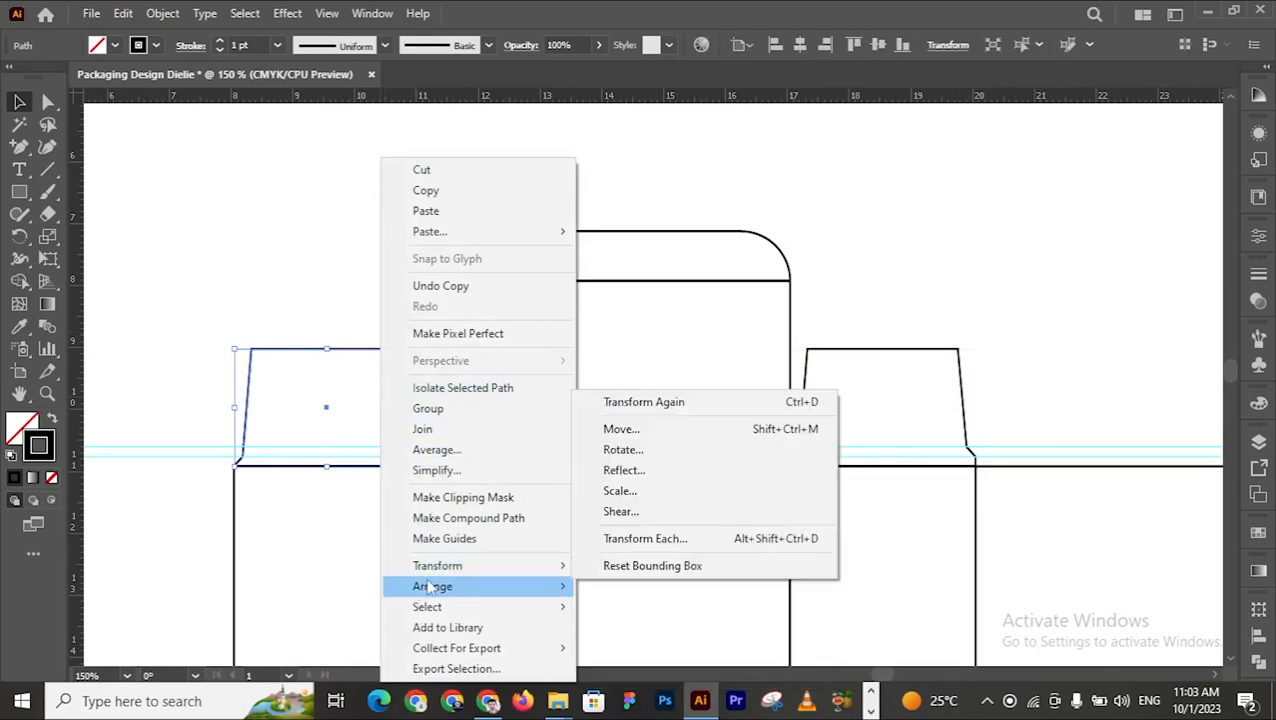
pyautogui.moveTo(433, 578)
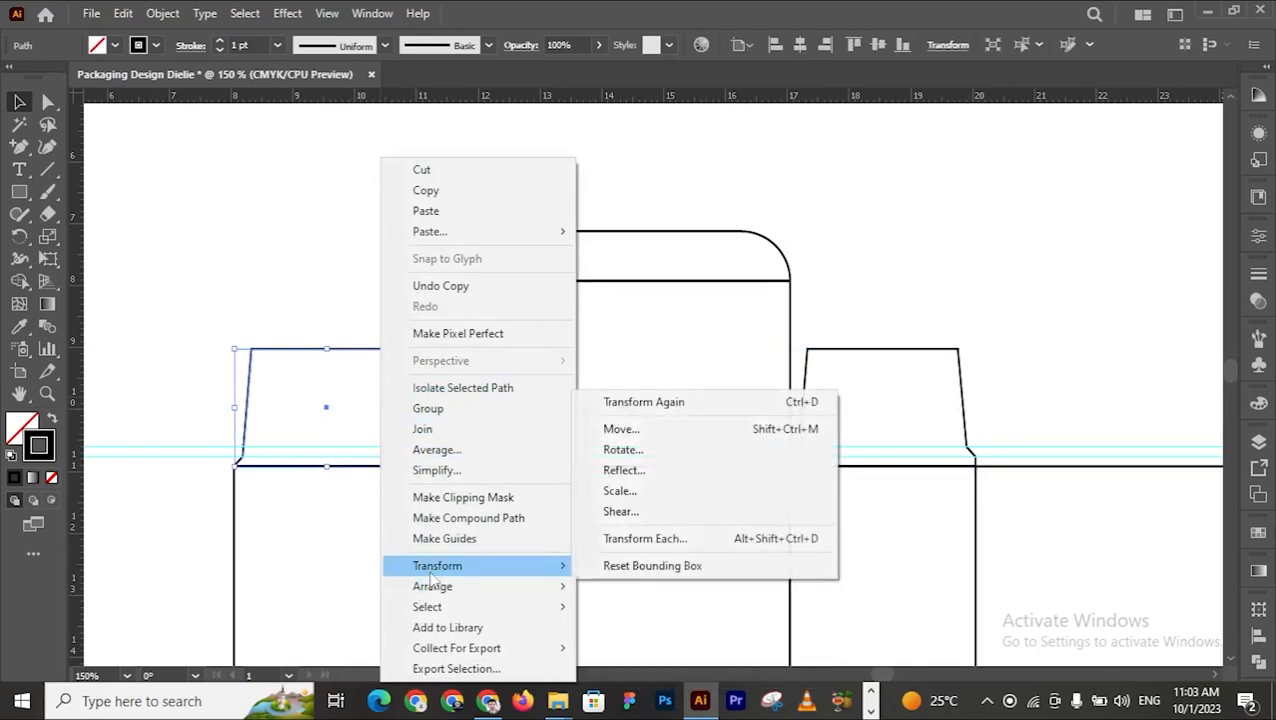
pyautogui.click(622, 470)
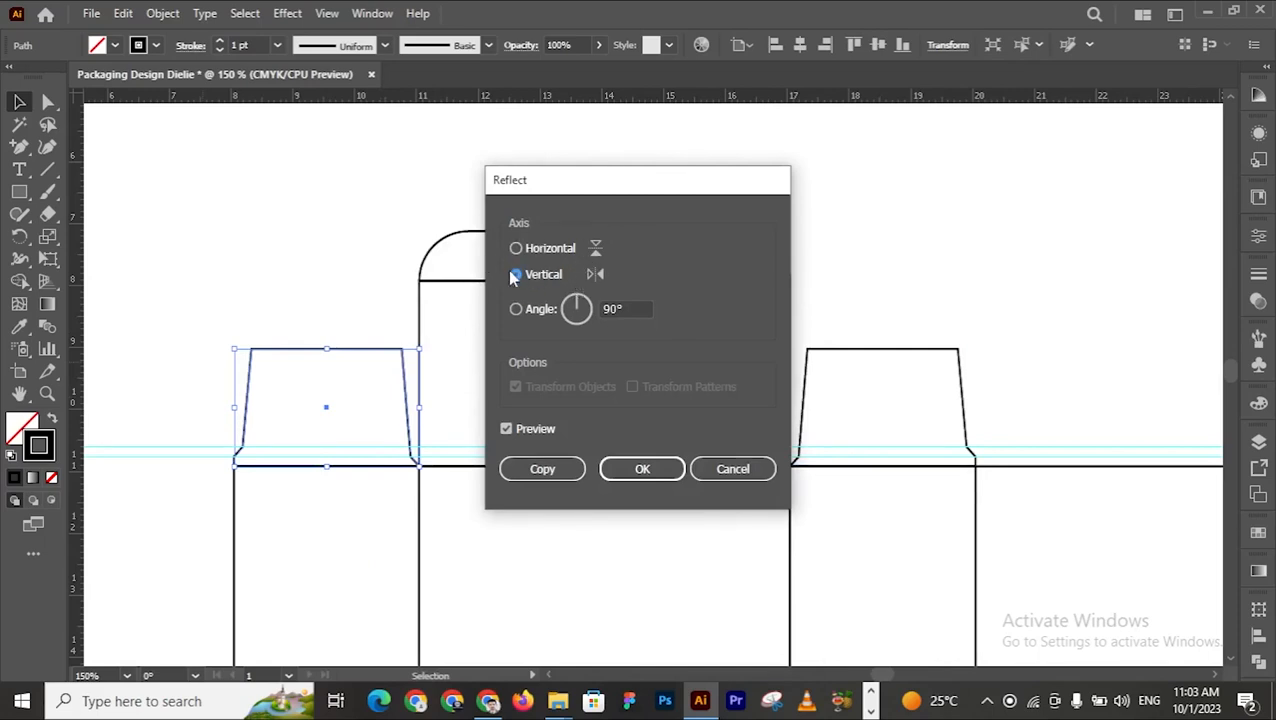
pyautogui.click(671, 474)
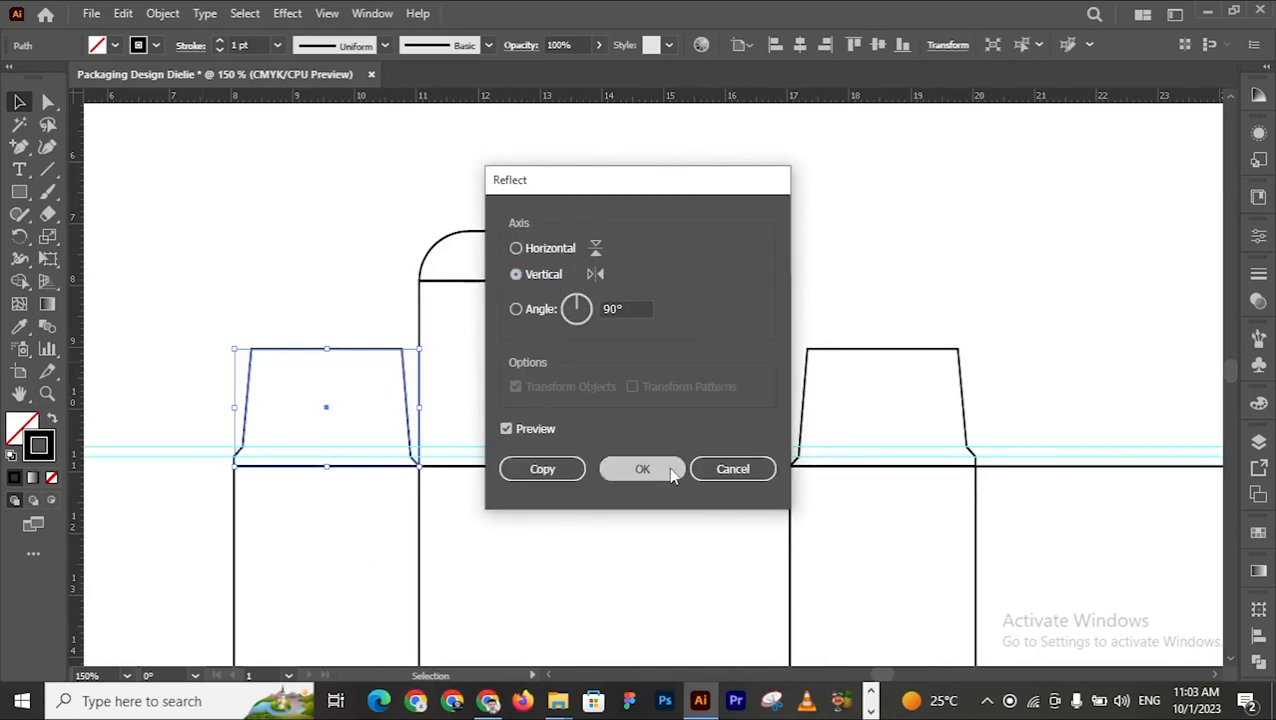
pyautogui.click(917, 249)
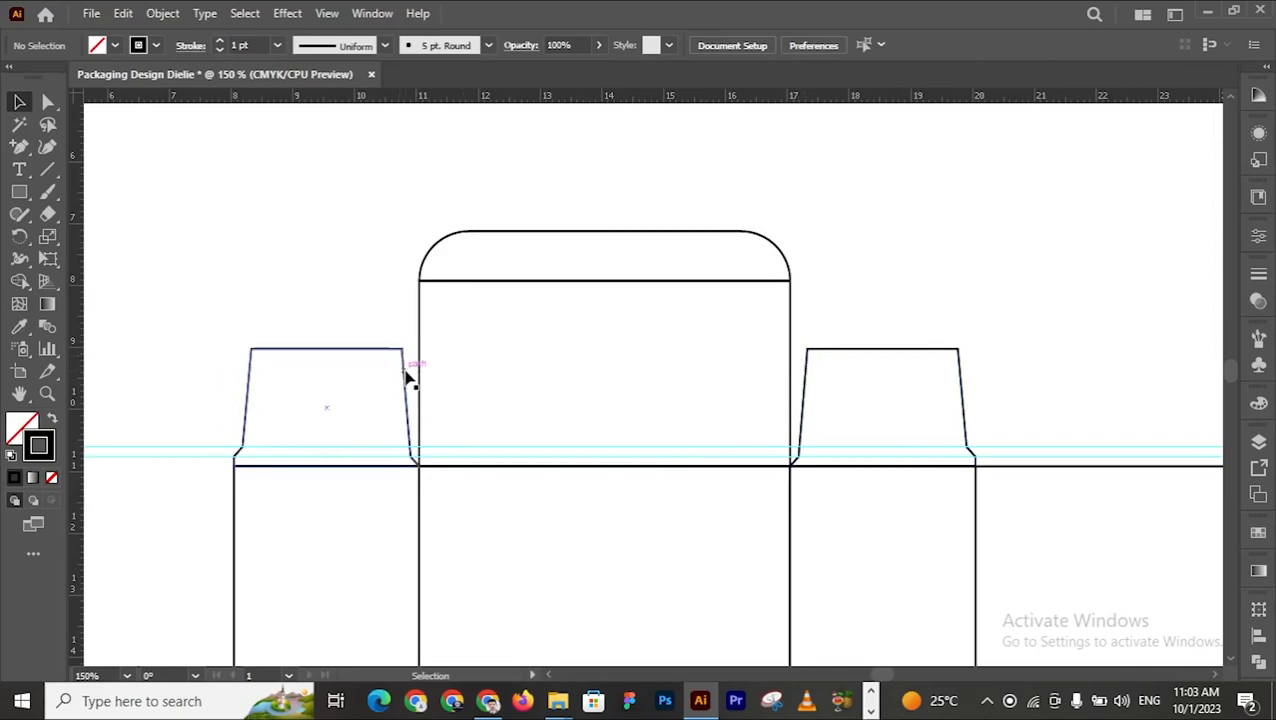
# Step: Examine the reference photos of the unfolded soap box and compare their flap layout with the whole dieline
pyautogui.press('z')
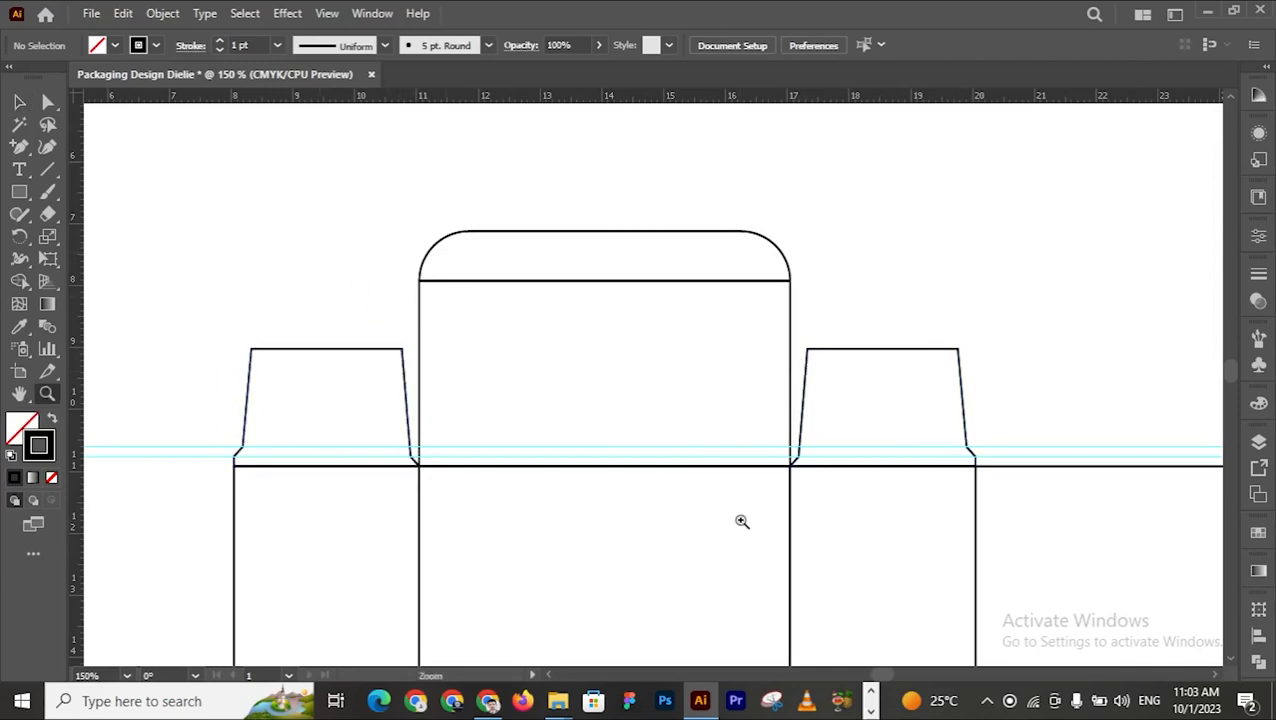
pyautogui.hotkey('ctrl', '0')
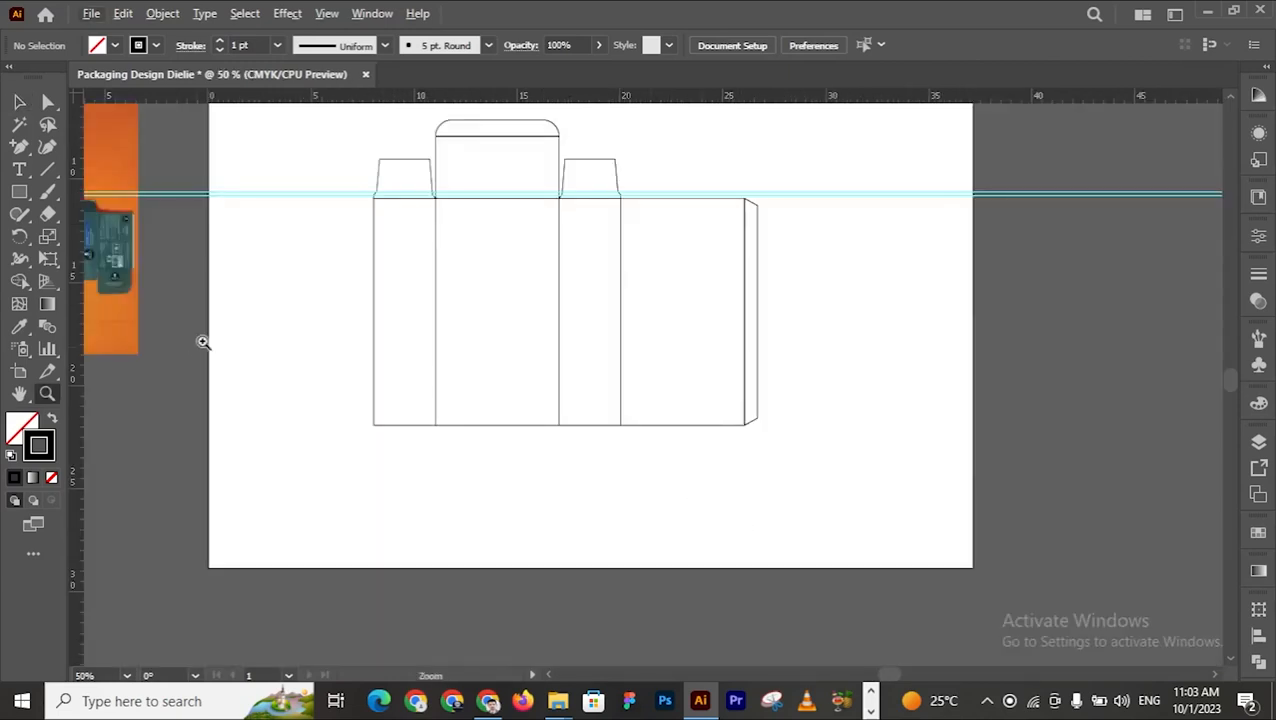
pyautogui.moveTo(349, 398); pyautogui.dragTo(499, 444)
pyautogui.click(427, 368)
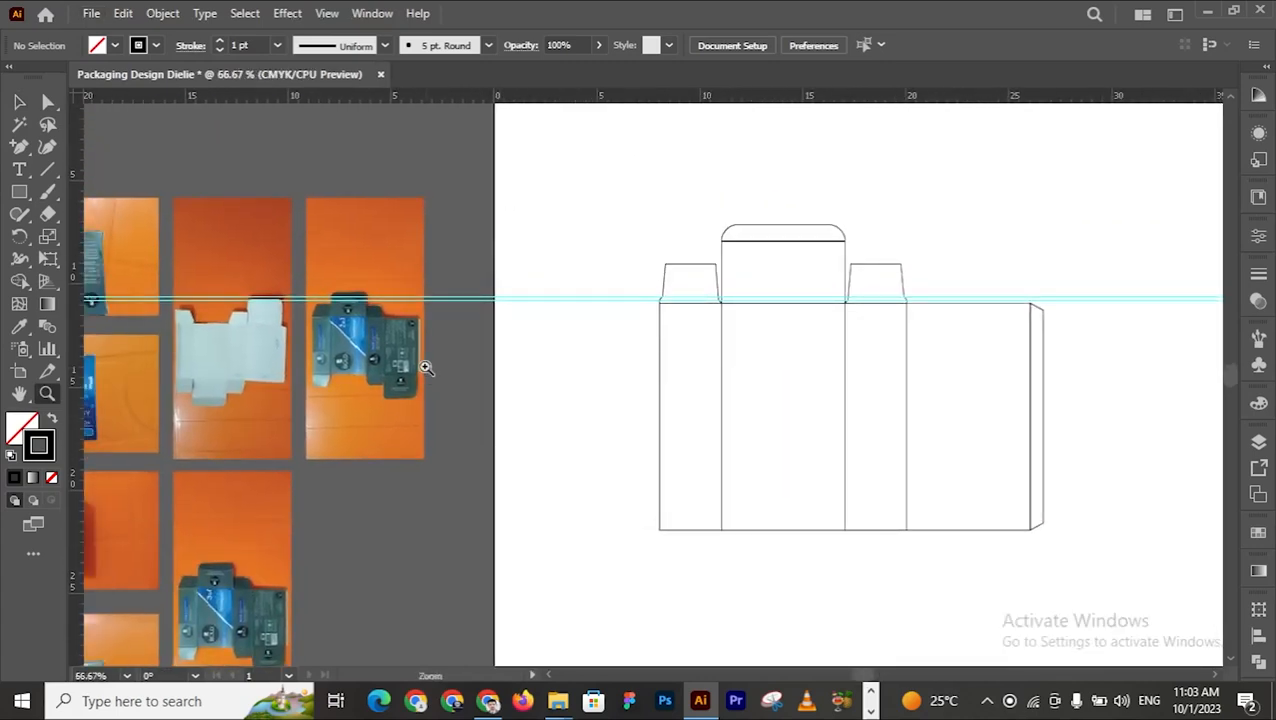
pyautogui.click(425, 366)
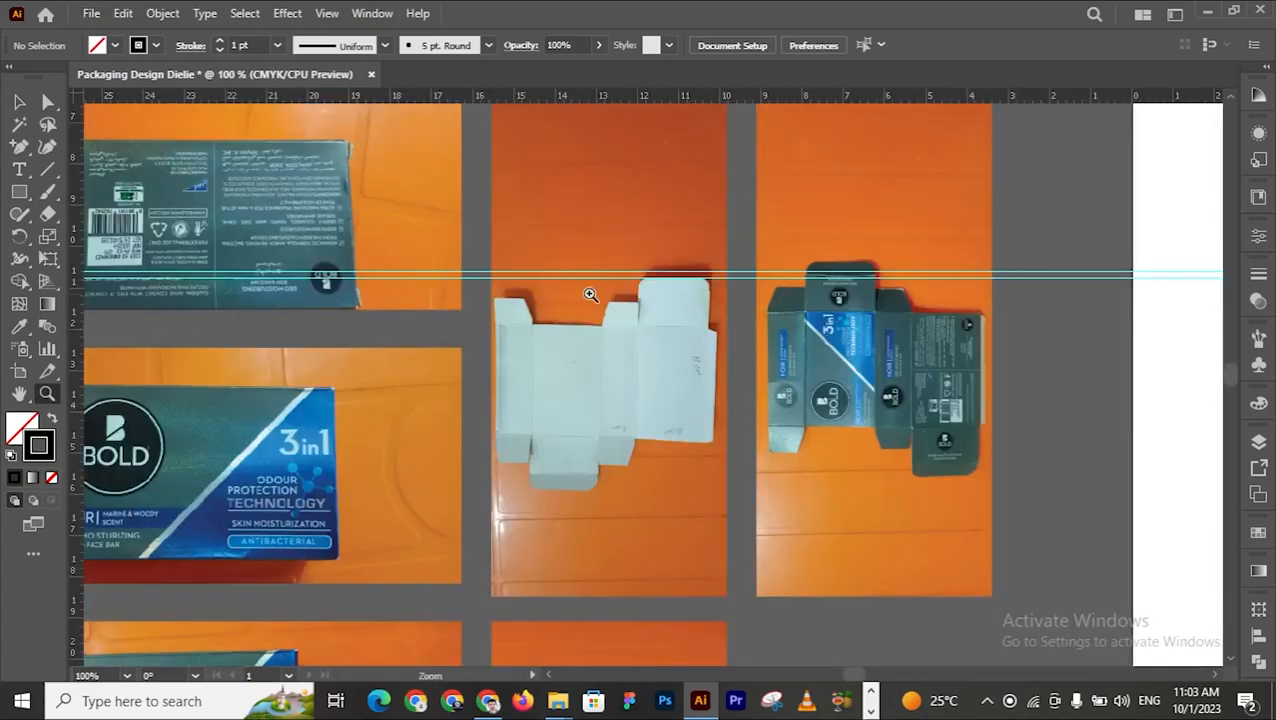
pyautogui.click(793, 312)
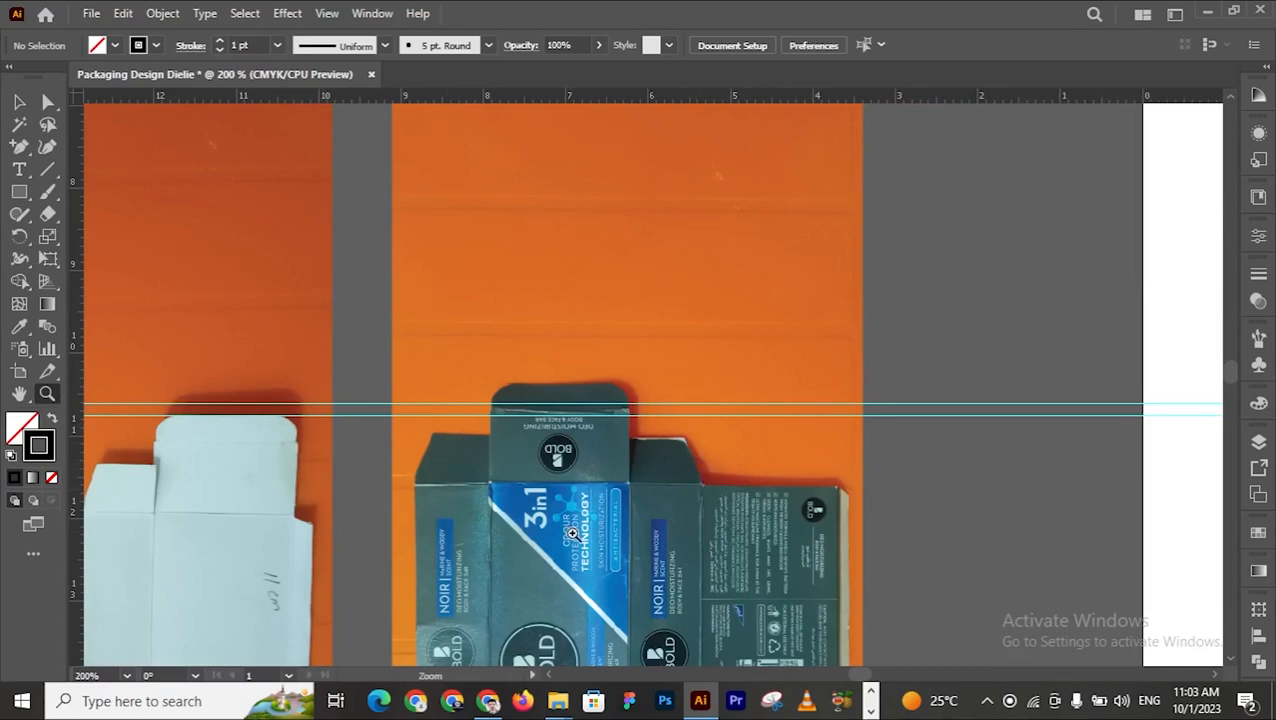
pyautogui.keyDown('alt'); pyautogui.click(688, 543); pyautogui.keyUp('alt')
pyautogui.keyDown('alt'); pyautogui.click(688, 543); pyautogui.keyUp('alt')
pyautogui.keyDown('alt'); pyautogui.click(688, 543); pyautogui.keyUp('alt')
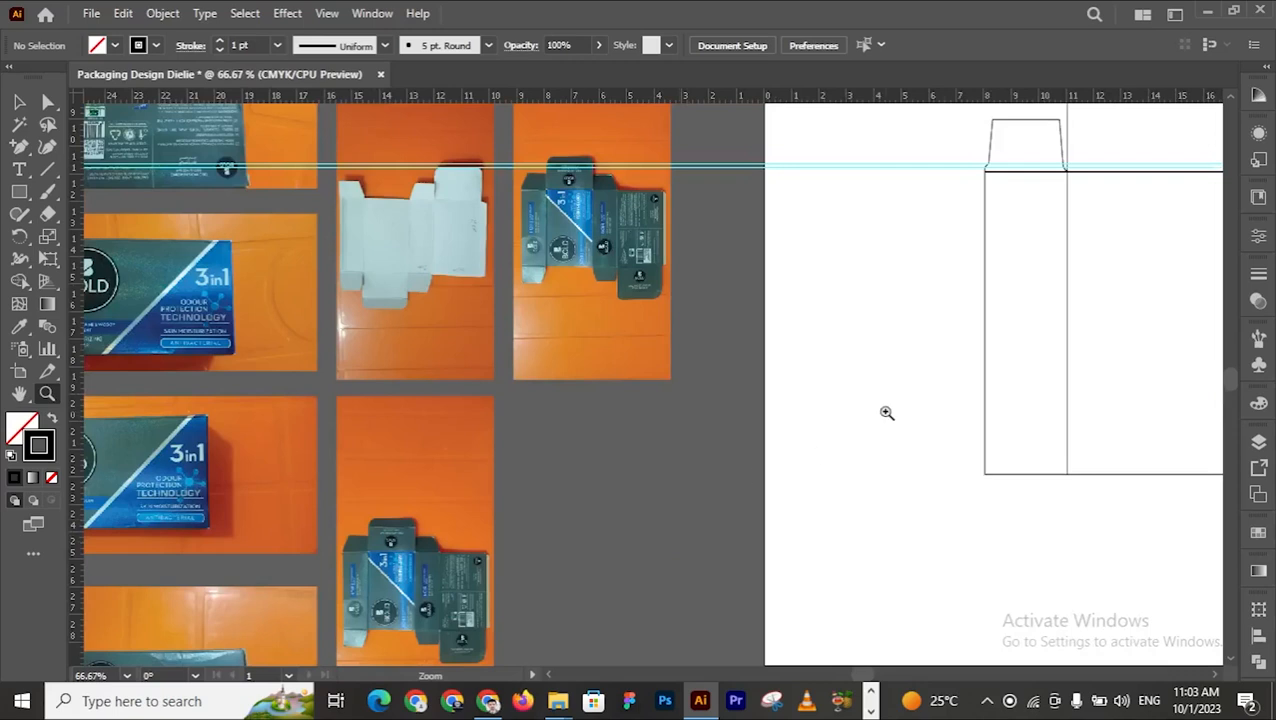
pyautogui.moveTo(906, 413); pyautogui.dragTo(601, 450)
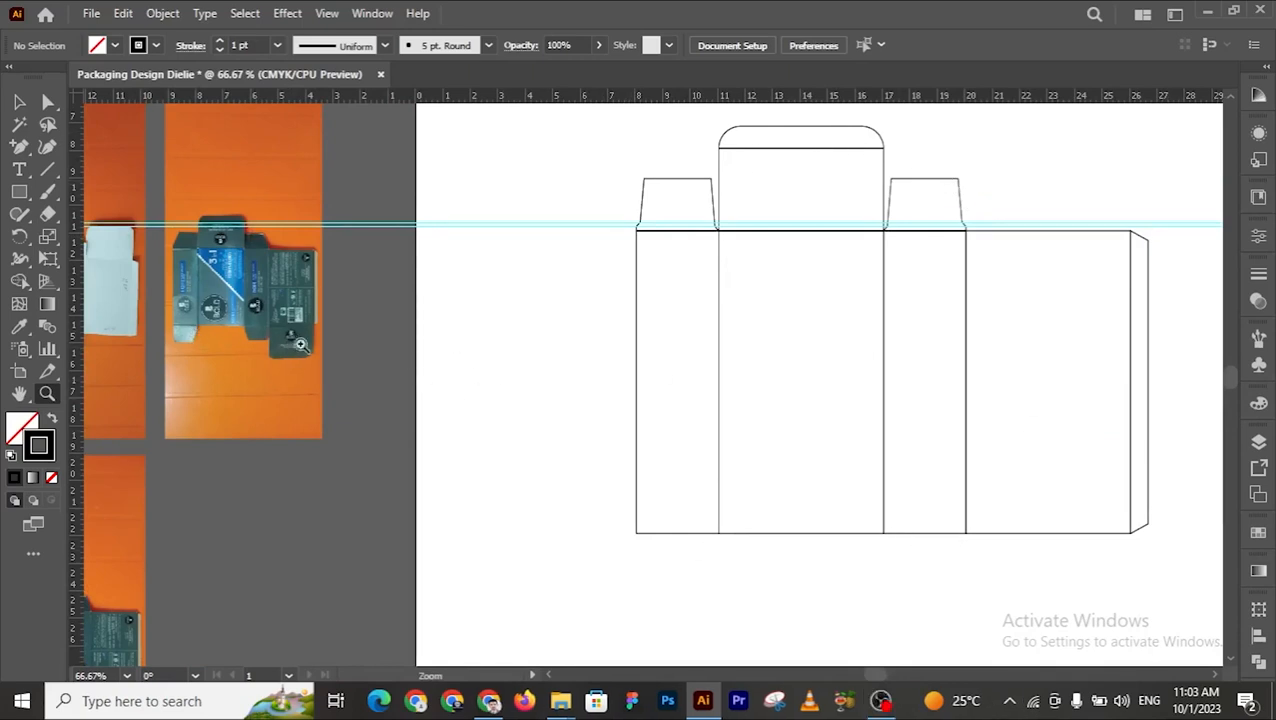
# Step: Unlock the guides and delete both horizontal guides crossing the side flaps
pyautogui.click(19, 101)
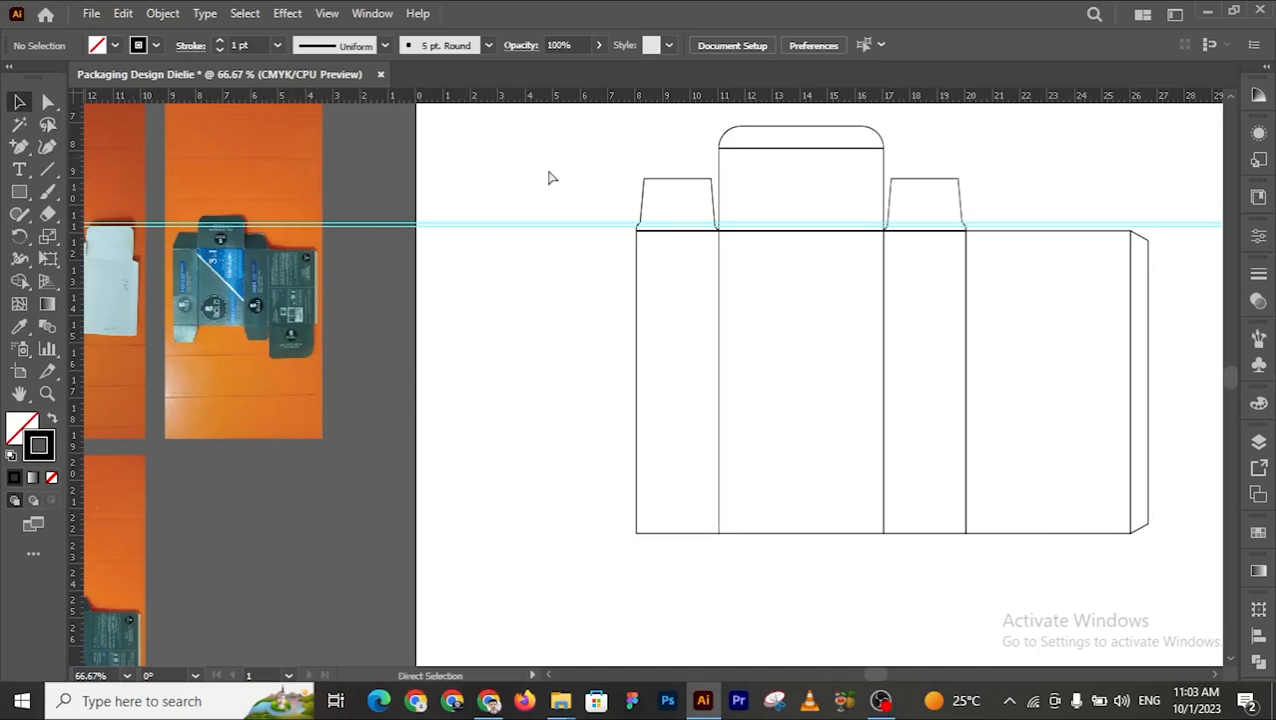
pyautogui.scroll(1, 770, 208)
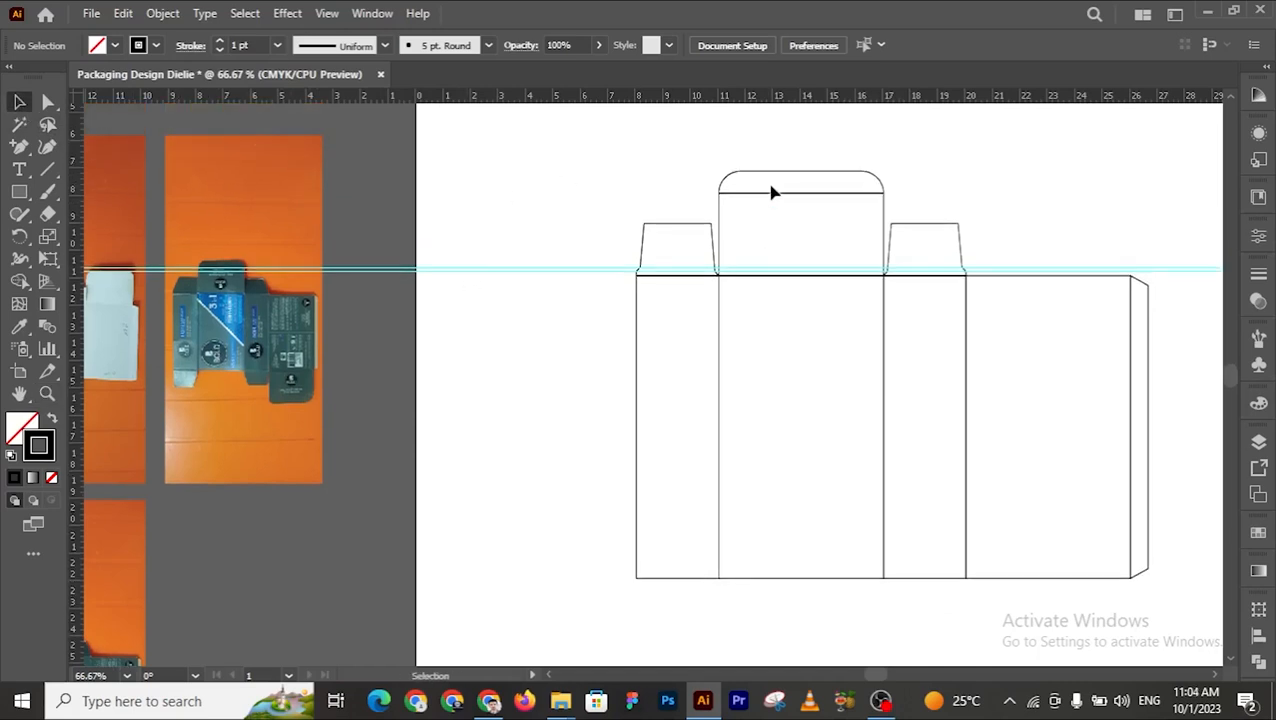
pyautogui.click(805, 196)
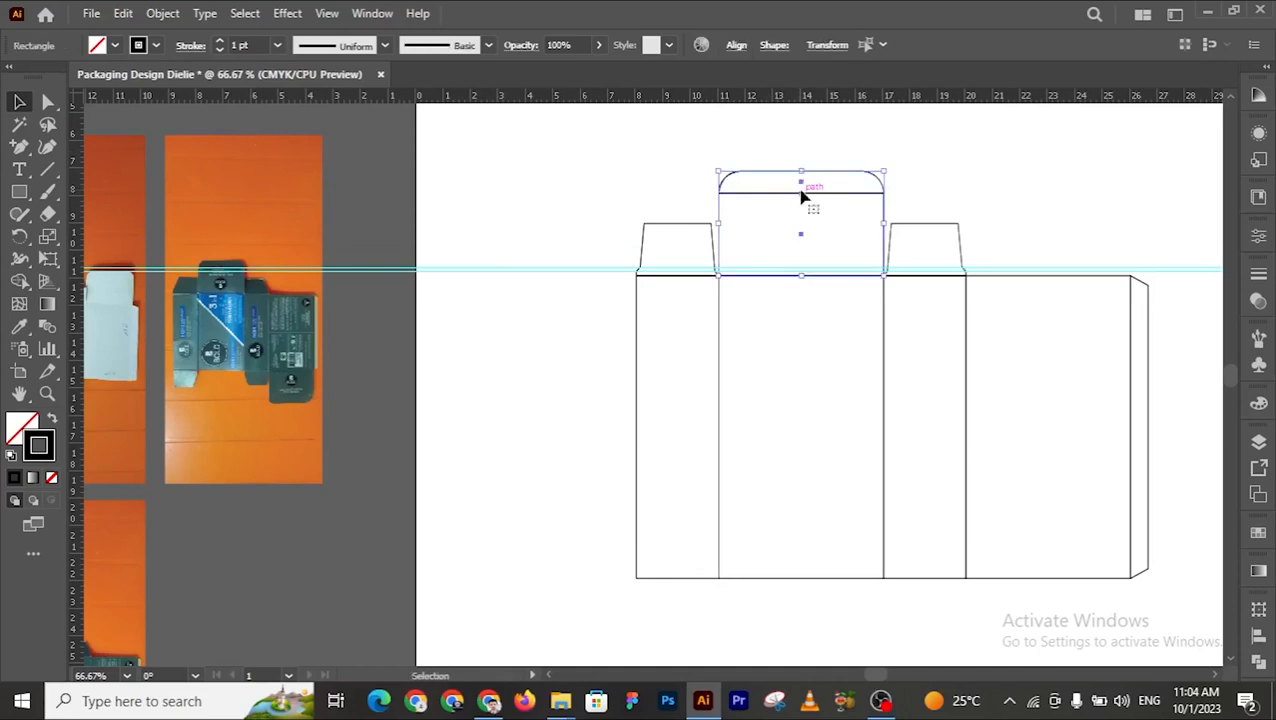
pyautogui.click(508, 221)
pyautogui.rightClick(535, 269)
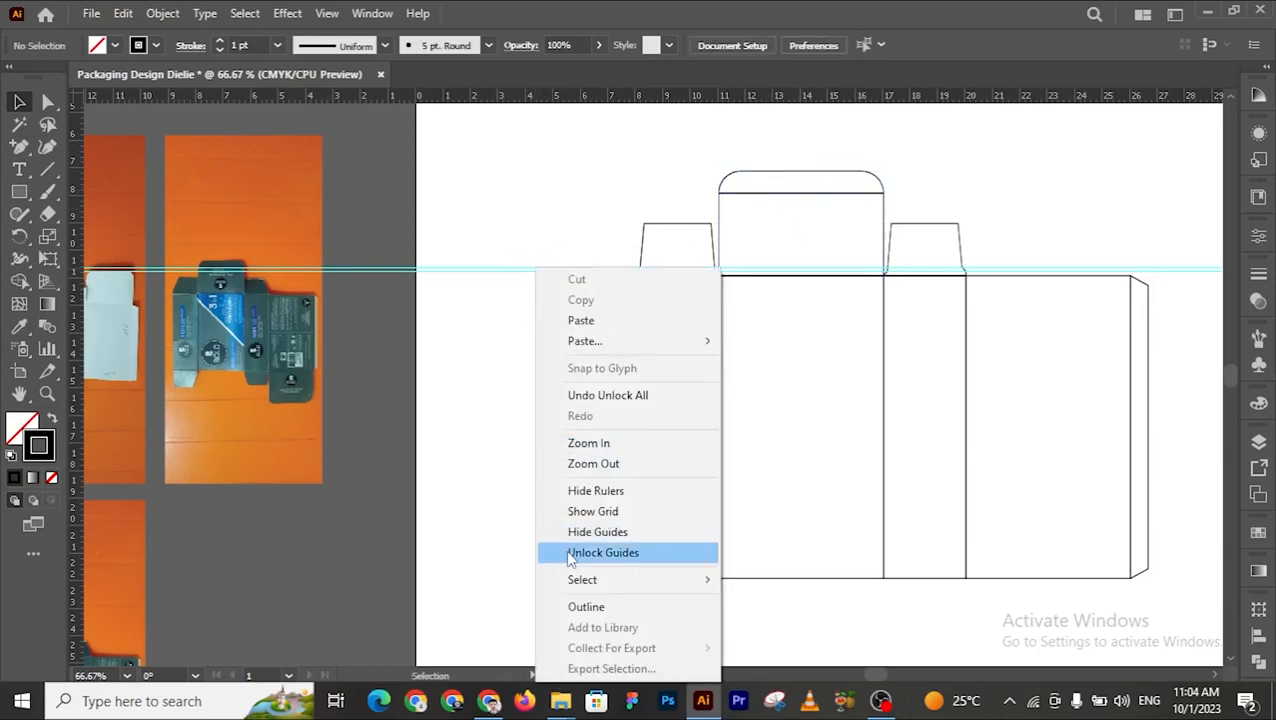
pyautogui.click(603, 553)
pyautogui.moveTo(458, 216); pyautogui.dragTo(490, 331)
pyautogui.press('Delete')
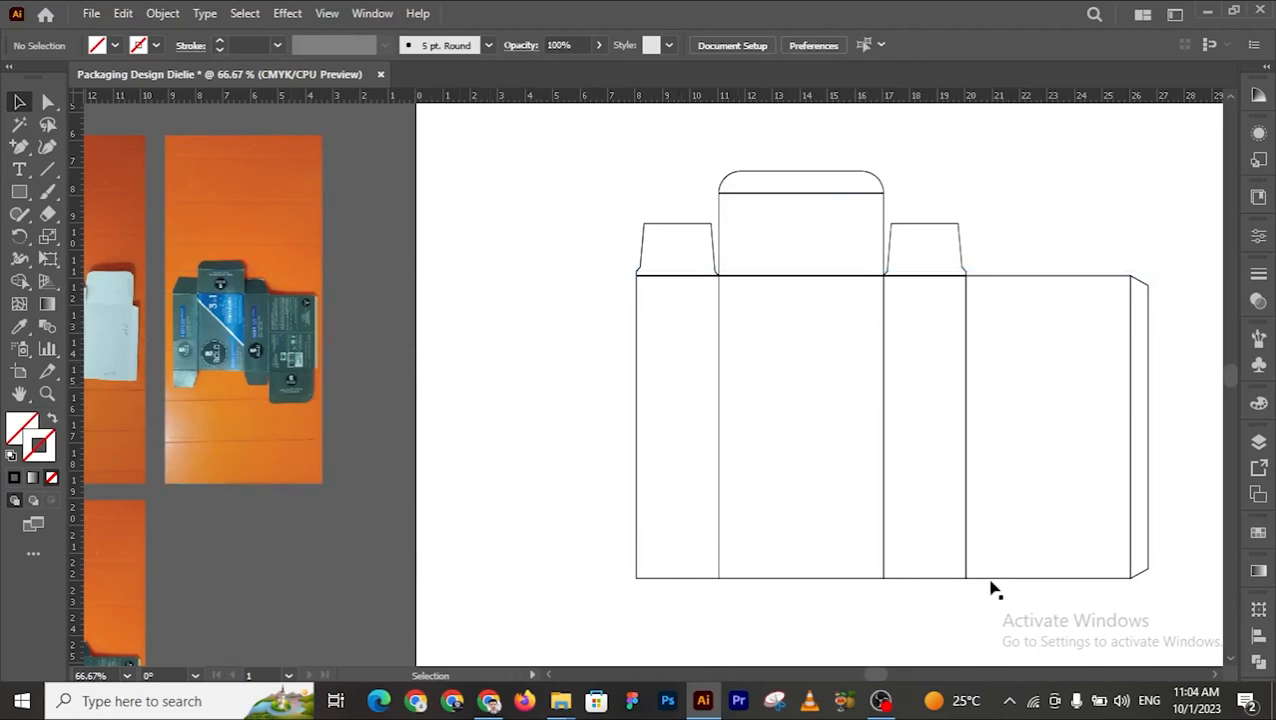
# Step: Duplicate the top lid together with its rounded tuck flap into the blank area below the dieline's main panels
pyautogui.scroll(-2, 806, 569)
pyautogui.scroll(-2, 373, 350)
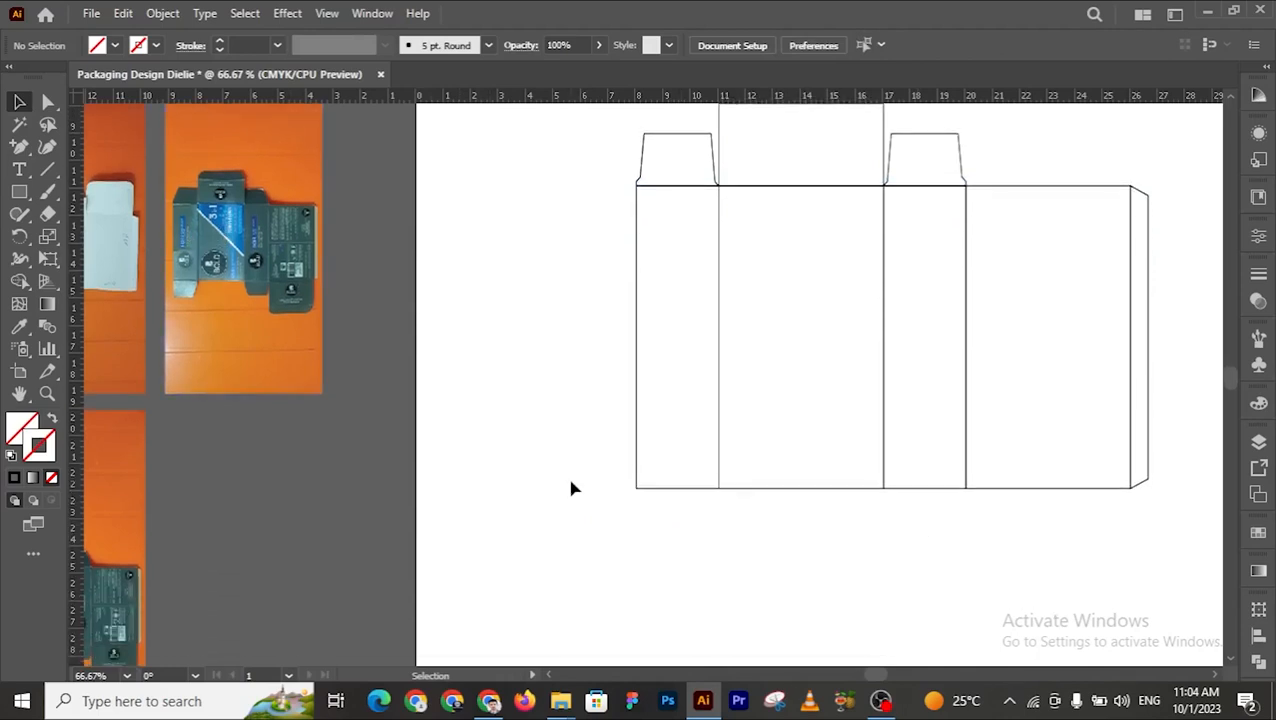
pyautogui.scroll(2, 571, 488)
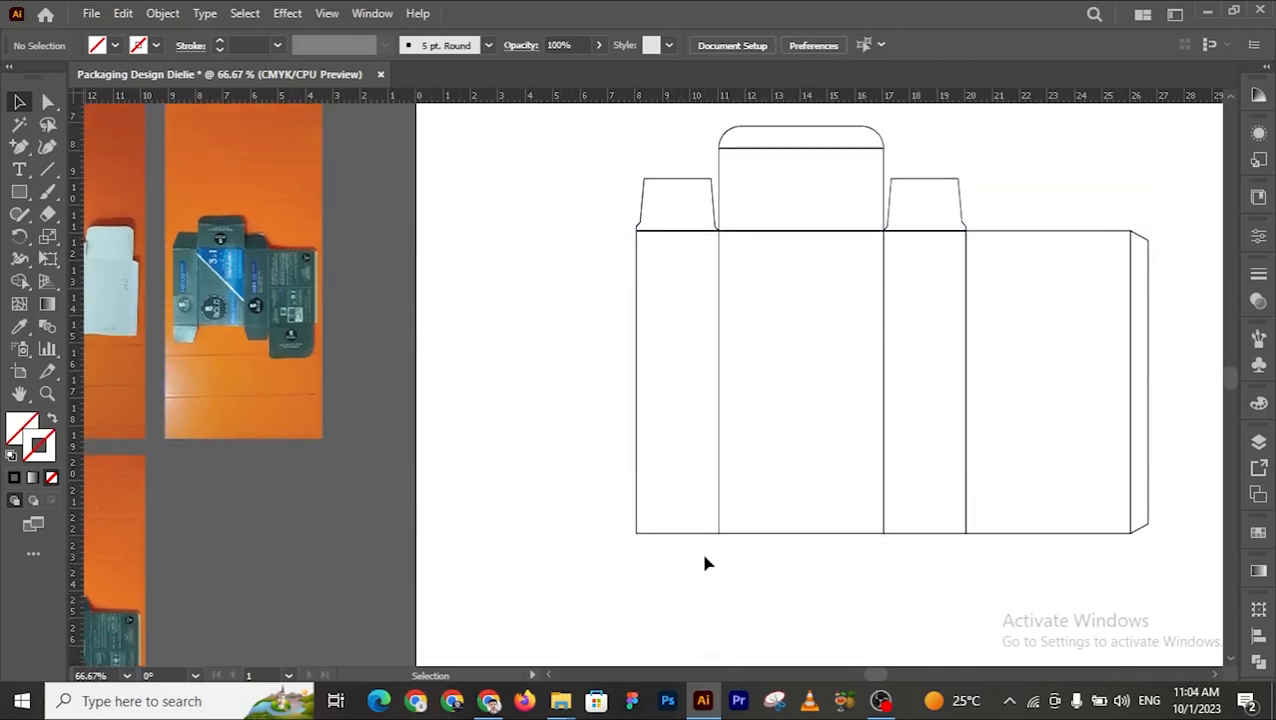
pyautogui.moveTo(669, 581)
pyautogui.mouseDown()
pyautogui.moveTo(635, 581)
pyautogui.moveTo(672, 575)
pyautogui.mouseUp()
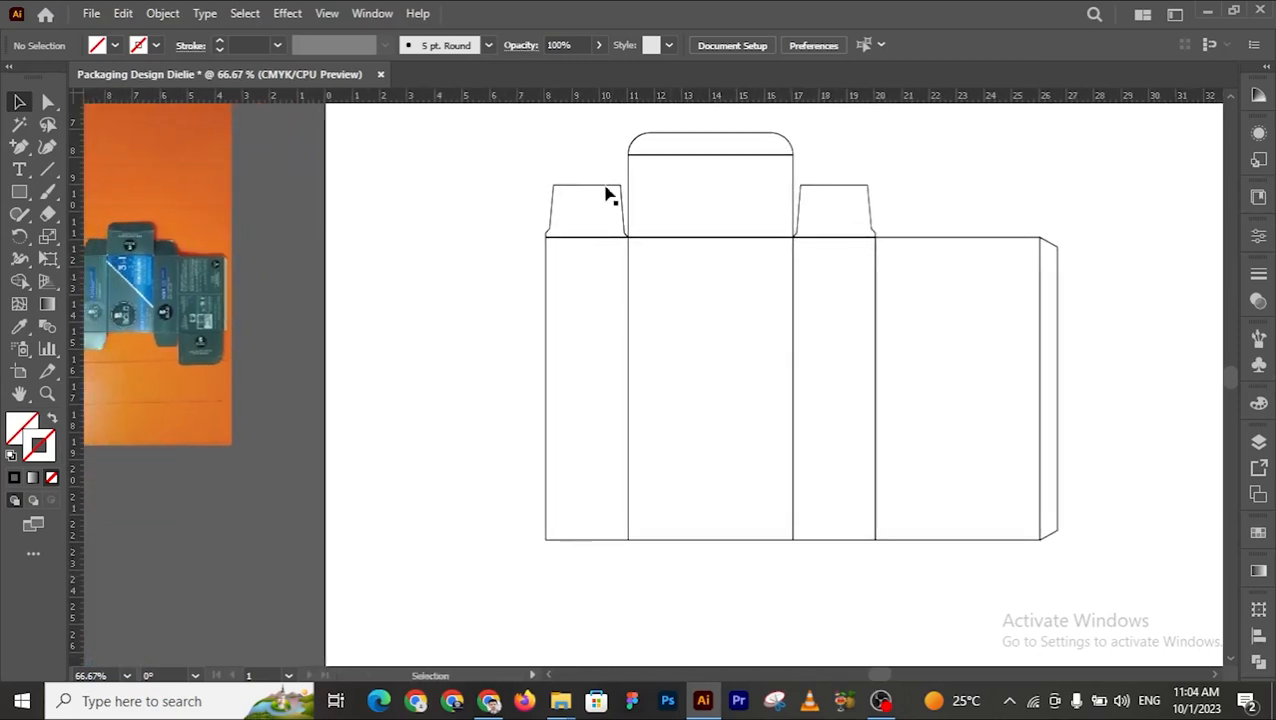
pyautogui.moveTo(652, 117); pyautogui.dragTo(805, 635)
pyautogui.scroll(-1, 815, 618)
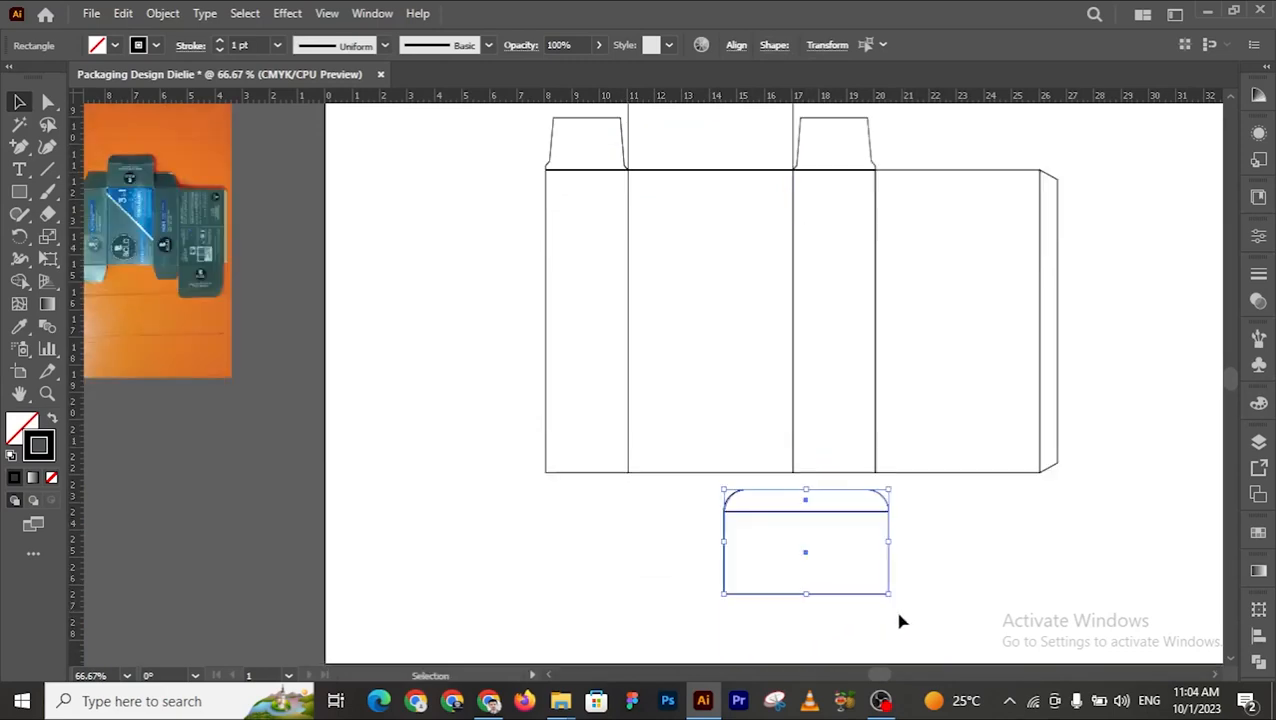
# Step: Rotate the lid copy 180° and attach it to the bottom edge of the wide panel beside the glue flap
pyautogui.moveTo(896, 604); pyautogui.dragTo(630, 497)
pyautogui.moveTo(829, 566); pyautogui.dragTo(963, 522)
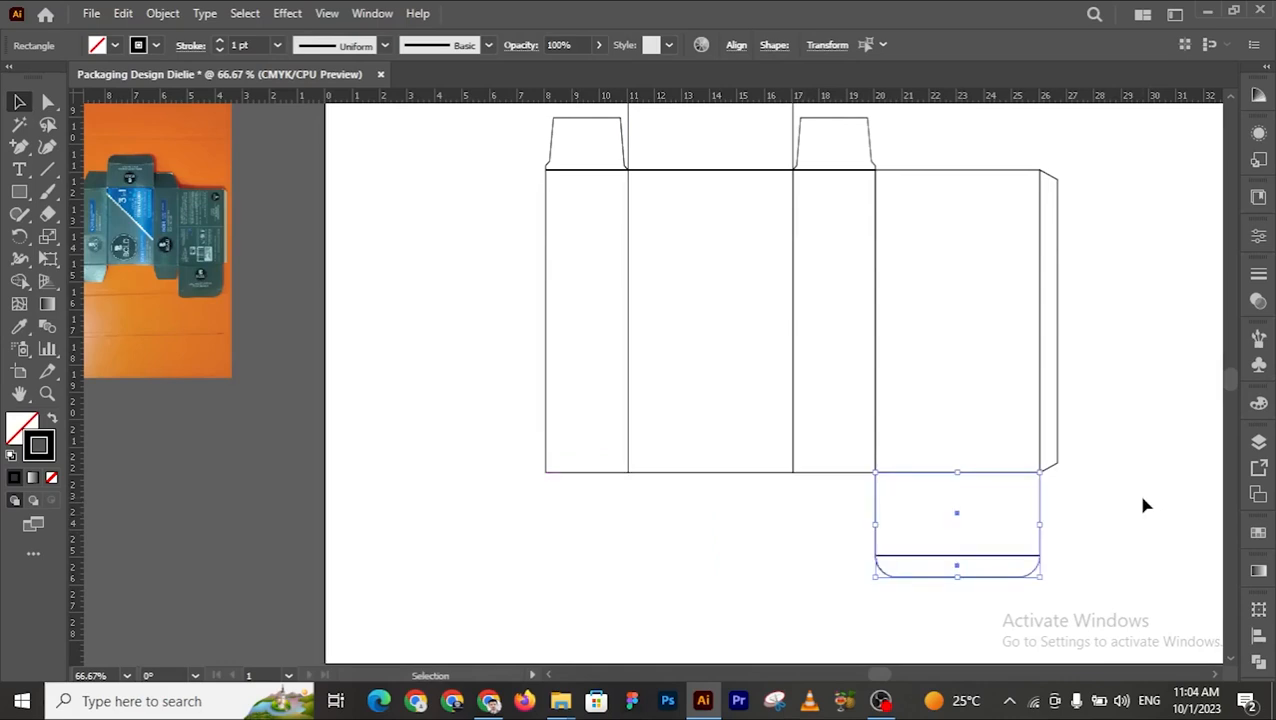
pyautogui.click(1146, 505)
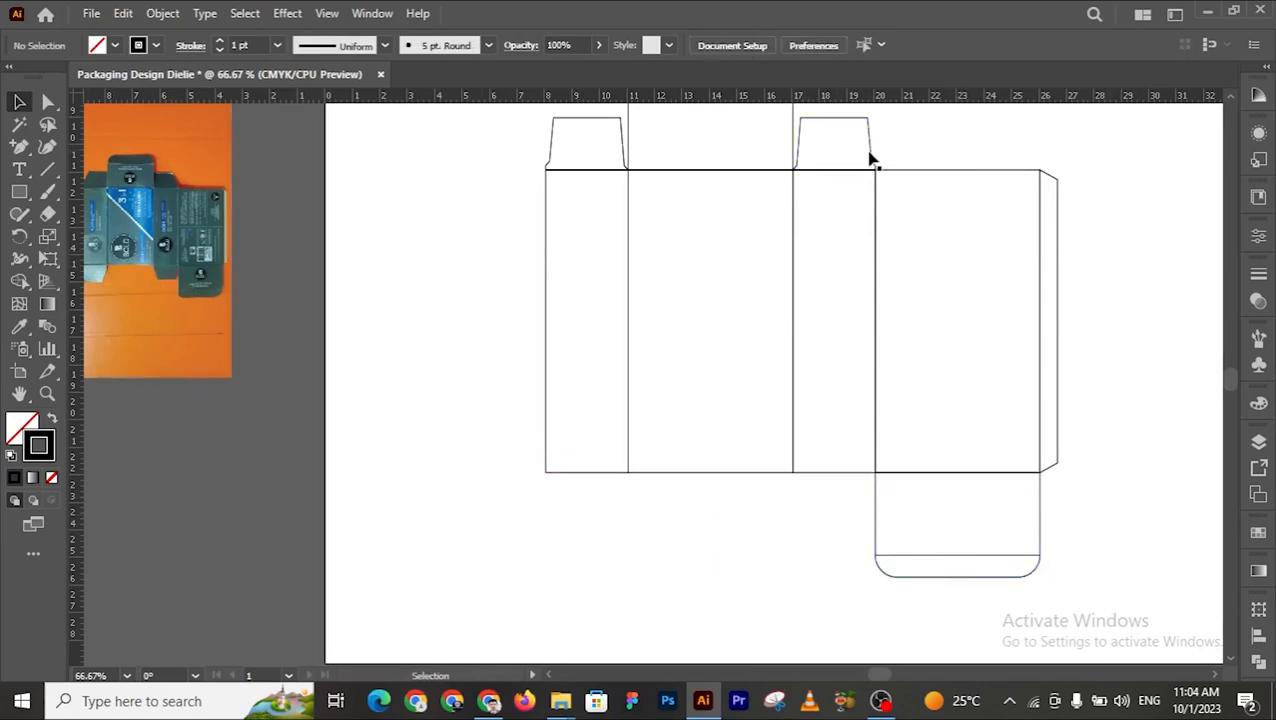
# Step: Duplicate the tapered flap beside the top lid into the blank area left of the bottom lid and reflect the copy across the vertical axis
pyautogui.moveTo(857, 120); pyautogui.dragTo(799, 524)
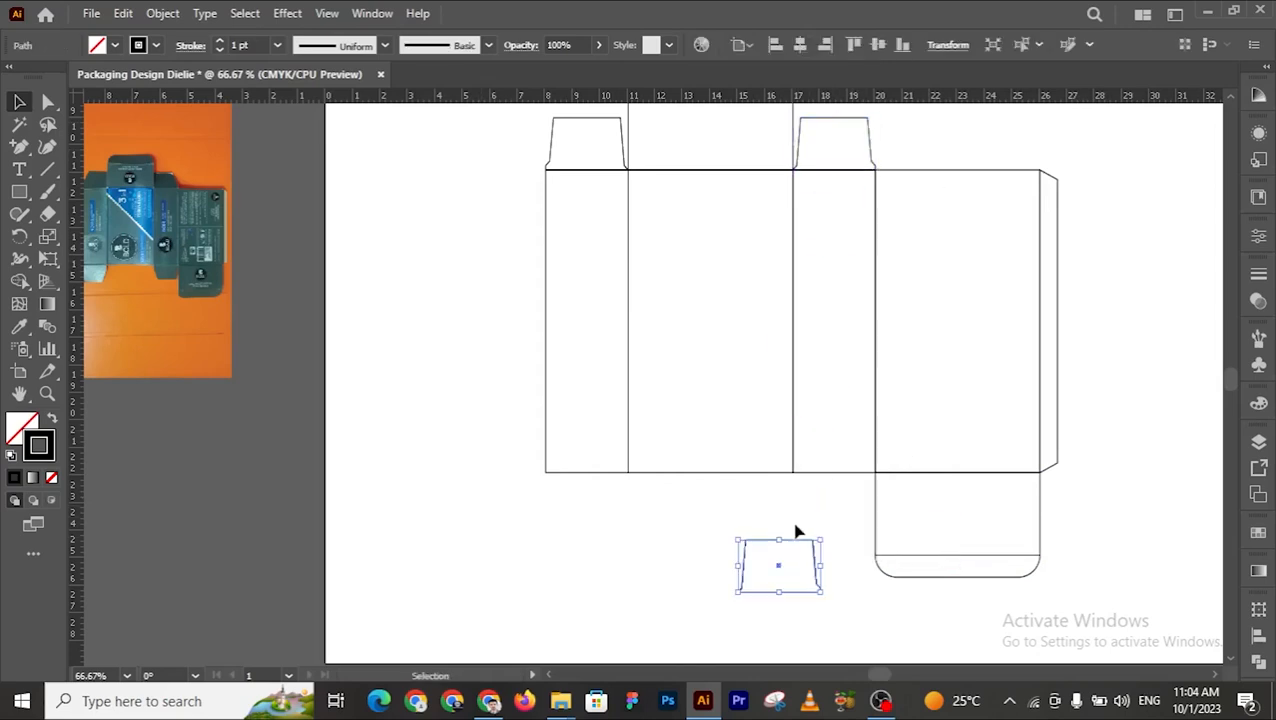
pyautogui.click(792, 618)
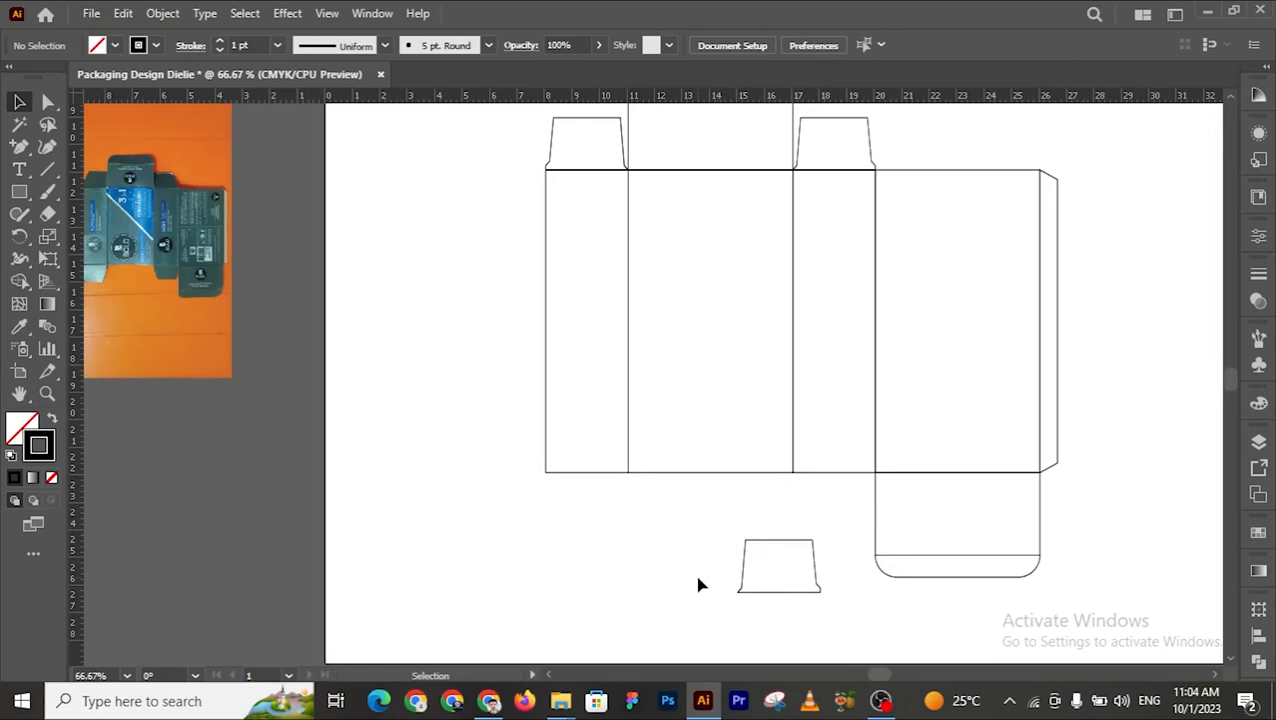
pyautogui.press('z')
pyautogui.click(769, 530)
pyautogui.click(700, 419)
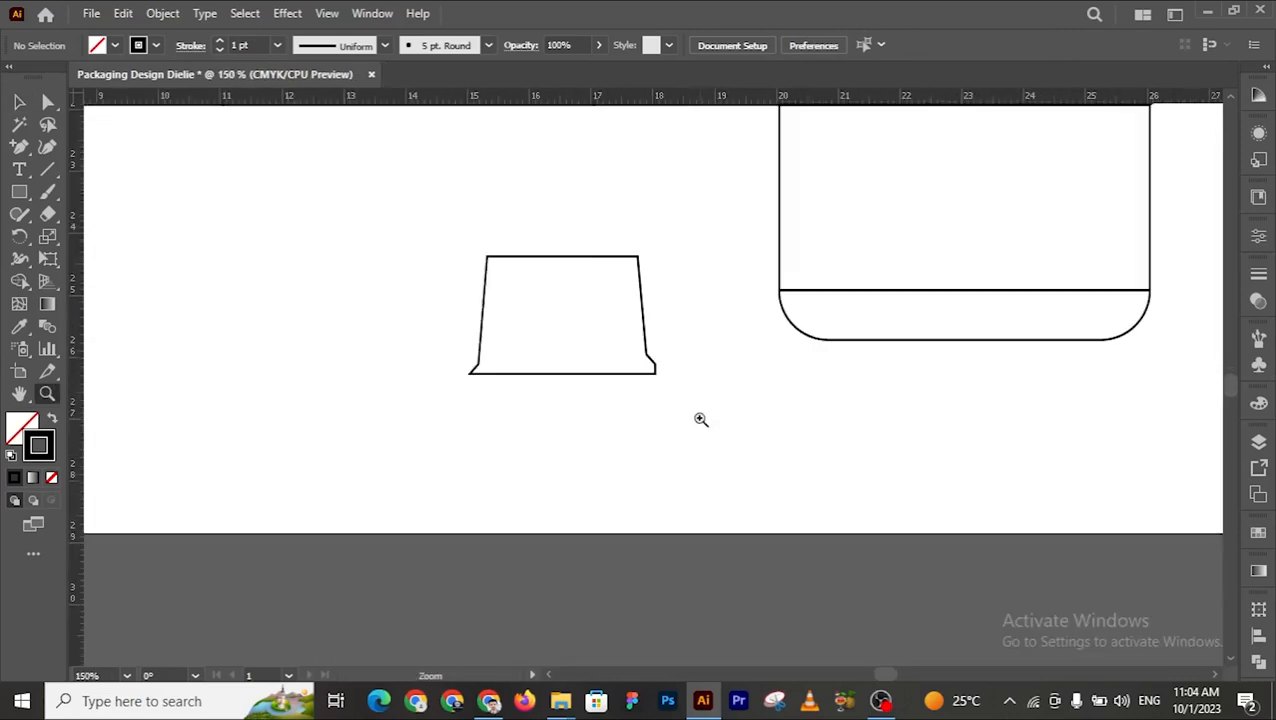
pyautogui.click(631, 332)
pyautogui.scroll(1, 629, 332)
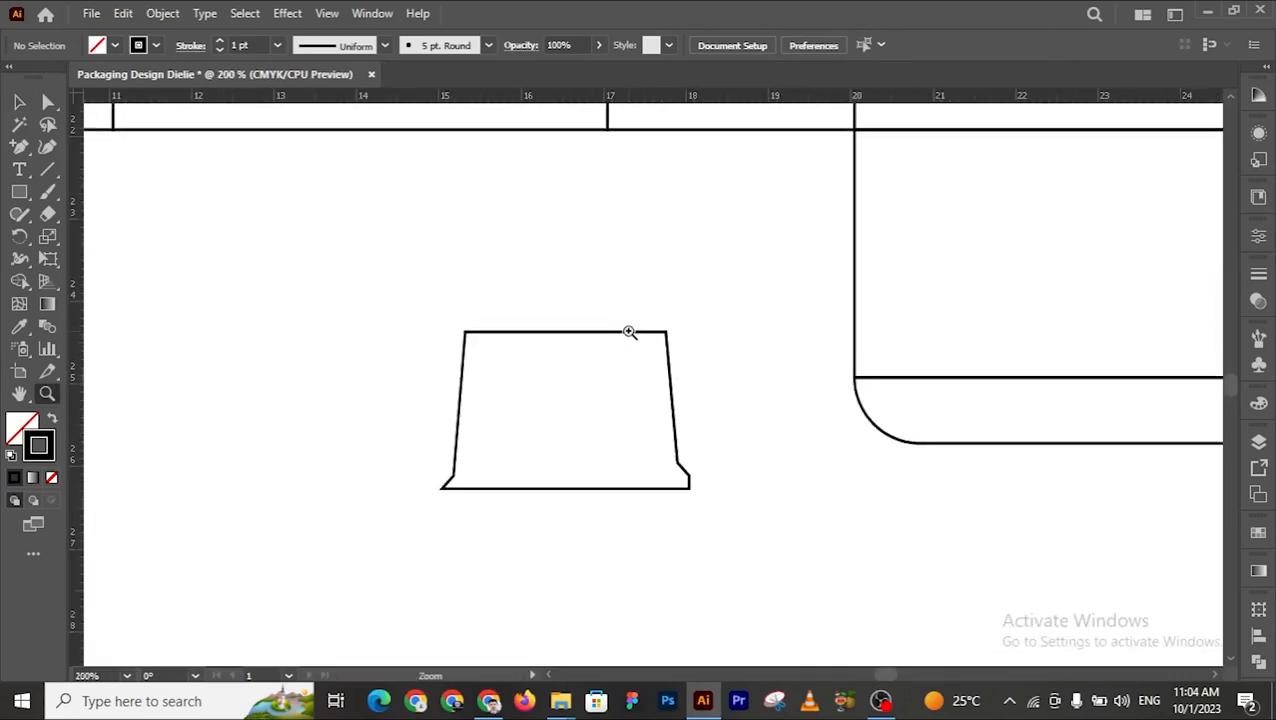
pyautogui.keyDown('alt'); pyautogui.click(637, 358); pyautogui.keyUp('alt')
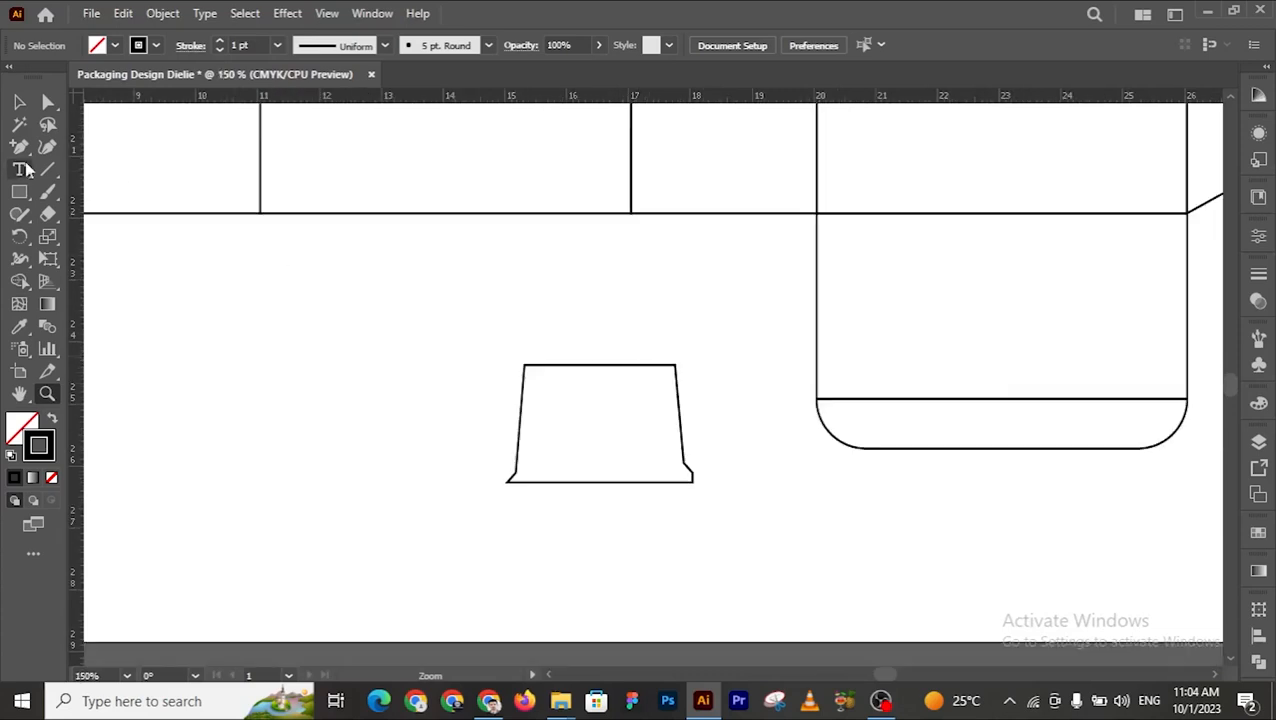
pyautogui.click(19, 101)
pyautogui.moveTo(398, 322); pyautogui.dragTo(766, 591)
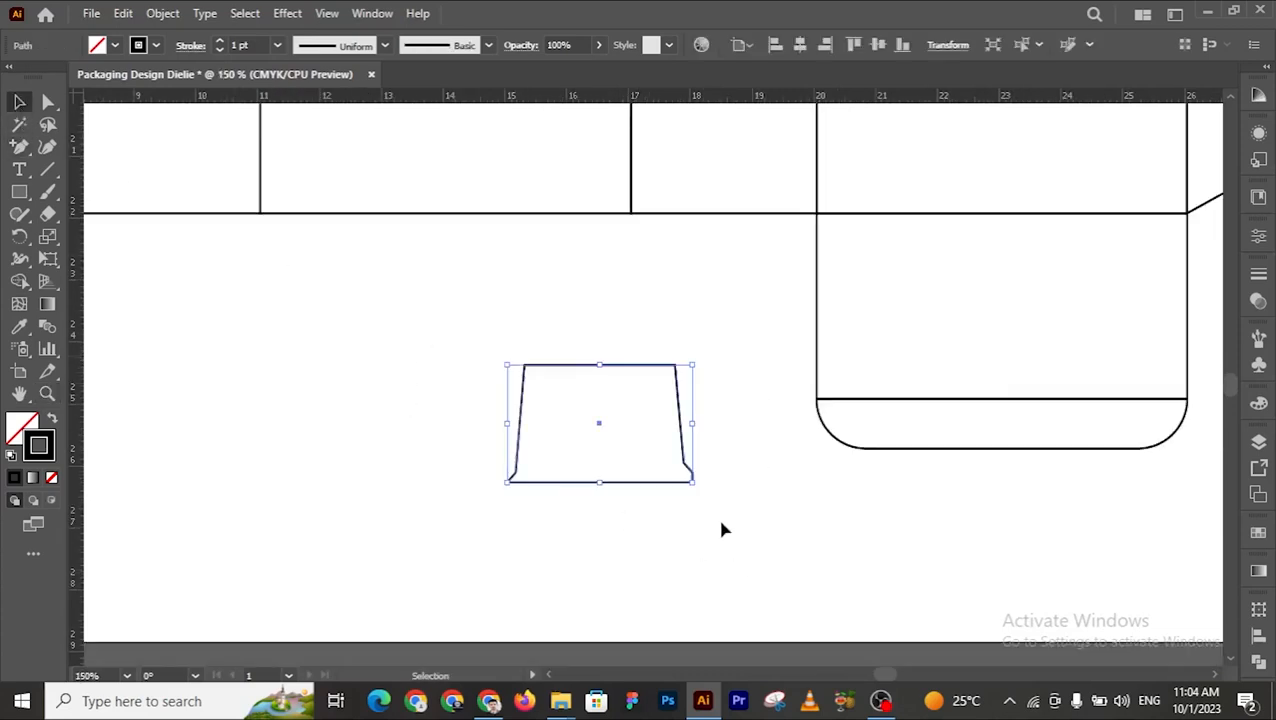
pyautogui.rightClick(600, 430)
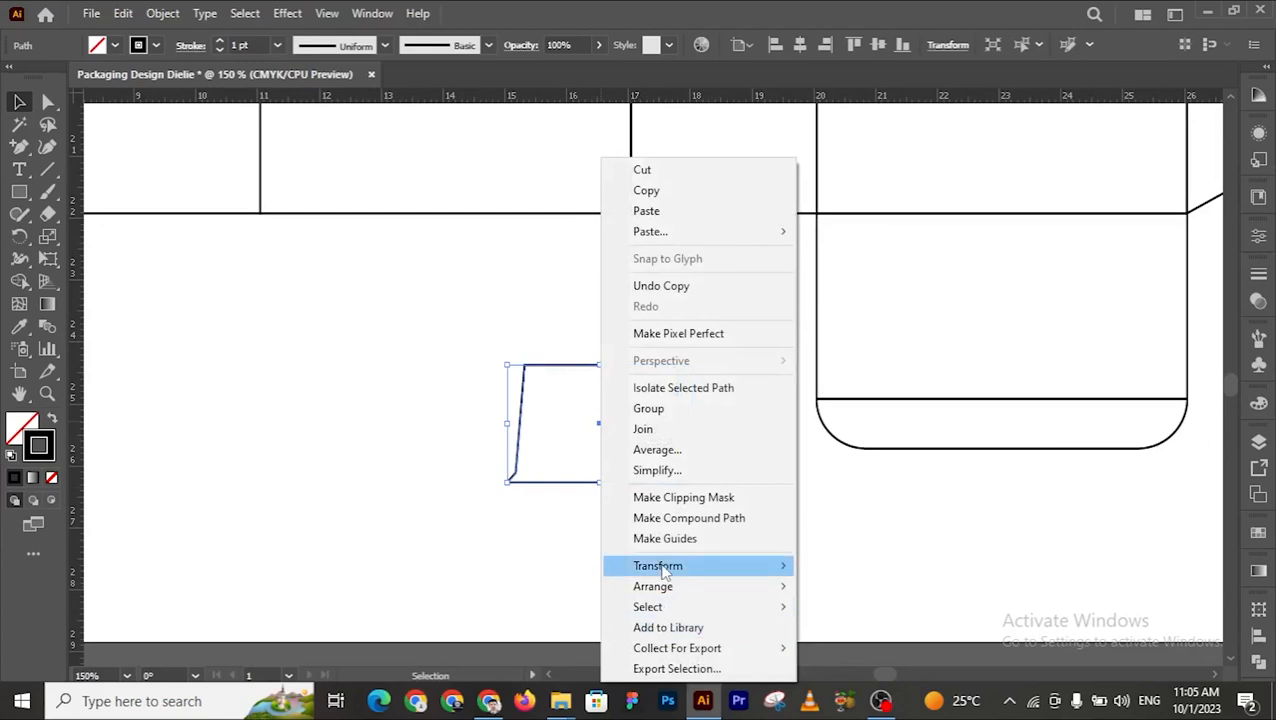
pyautogui.moveTo(703, 568)
pyautogui.click(843, 470)
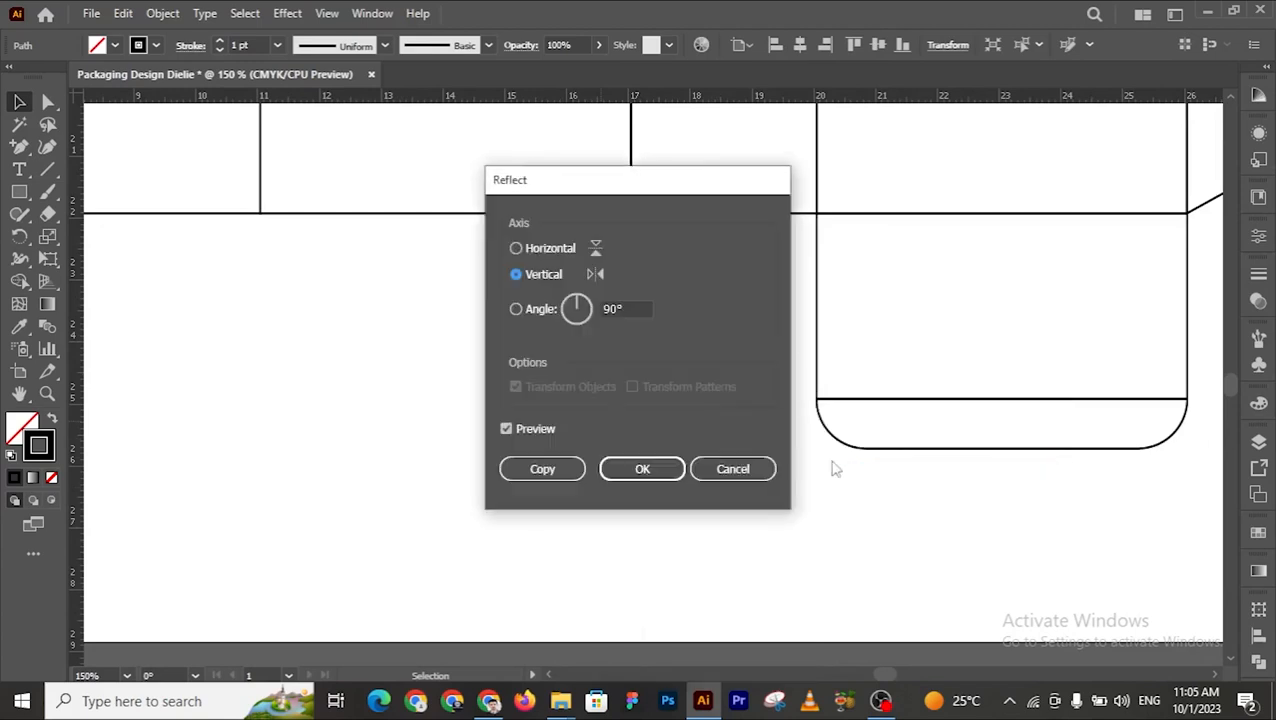
pyautogui.click(642, 469)
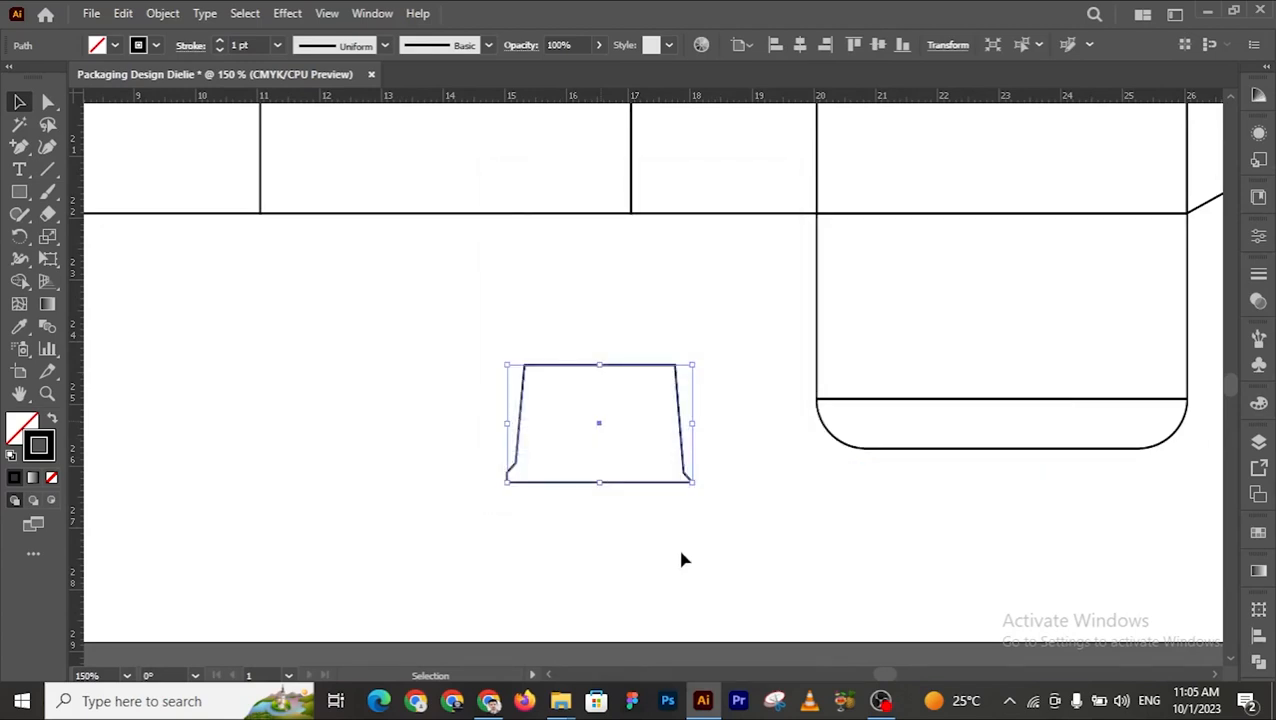
# Step: Try rotating the tapered flap copy 180°, then undo the rotation and the copy's reflection
pyautogui.moveTo(703, 490); pyautogui.dragTo(441, 369)
pyautogui.rightClick(545, 456)
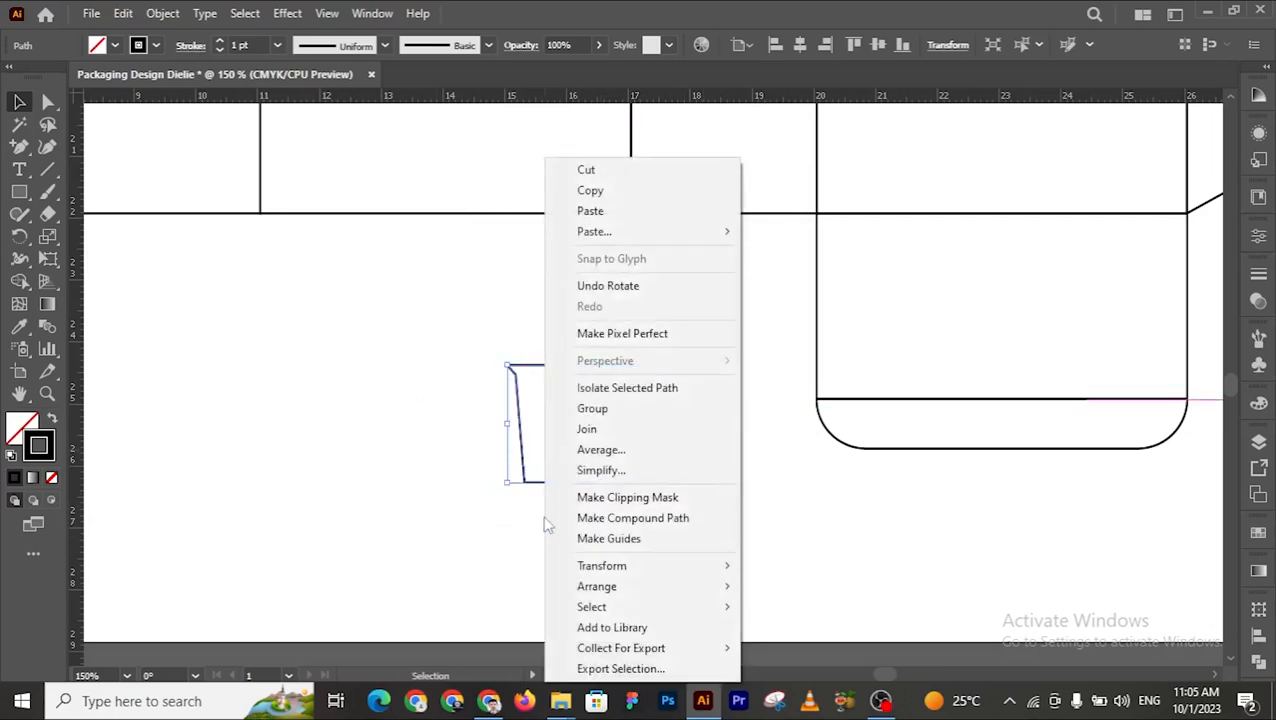
pyautogui.click(434, 496)
pyautogui.click(435, 495)
pyautogui.hotkey('ctrl', 'z')
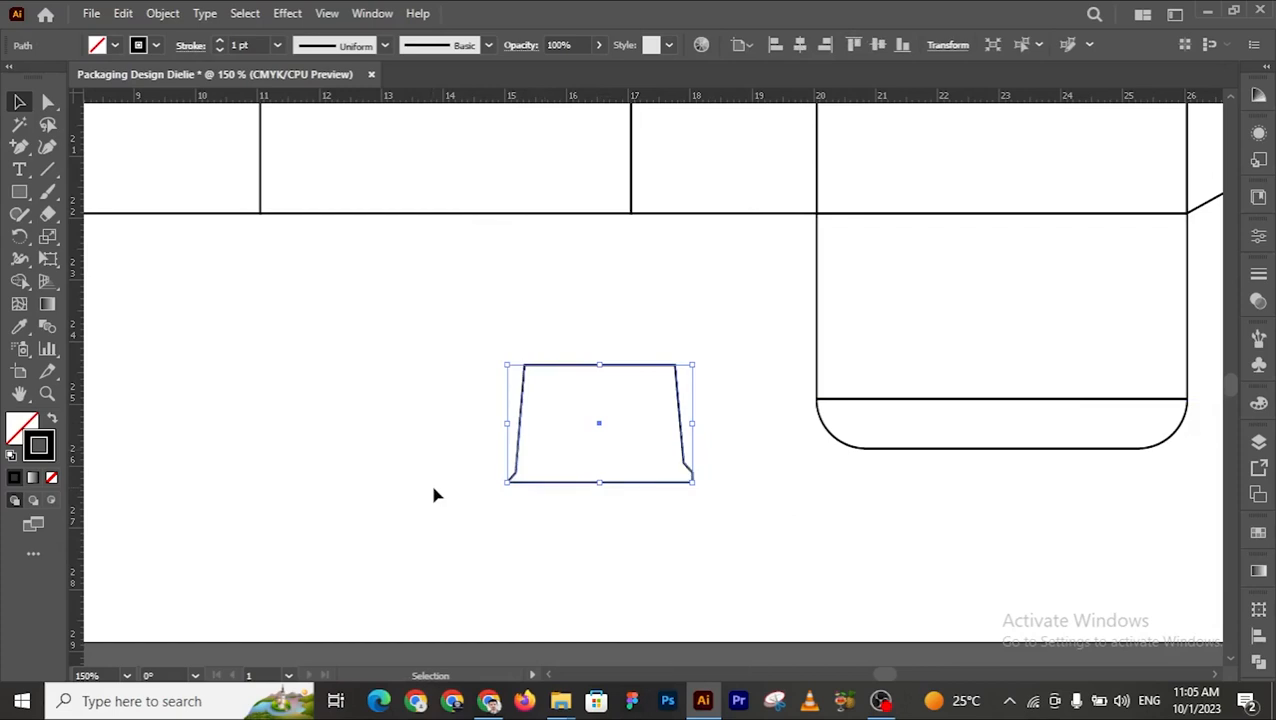
pyautogui.click(434, 495)
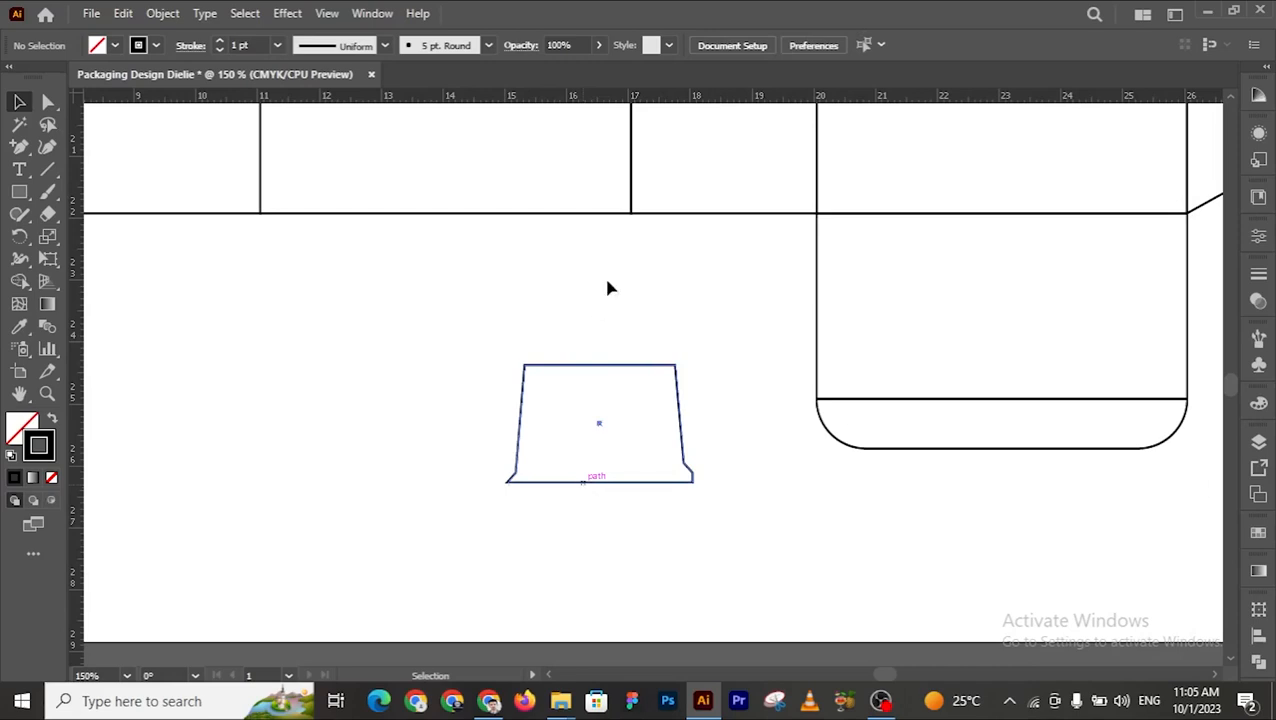
# Step: Reflect the tapered flap copy in the blank area below the panels across the vertical axis
pyautogui.click(559, 365)
pyautogui.click(535, 356)
pyautogui.moveTo(476, 336); pyautogui.dragTo(743, 580)
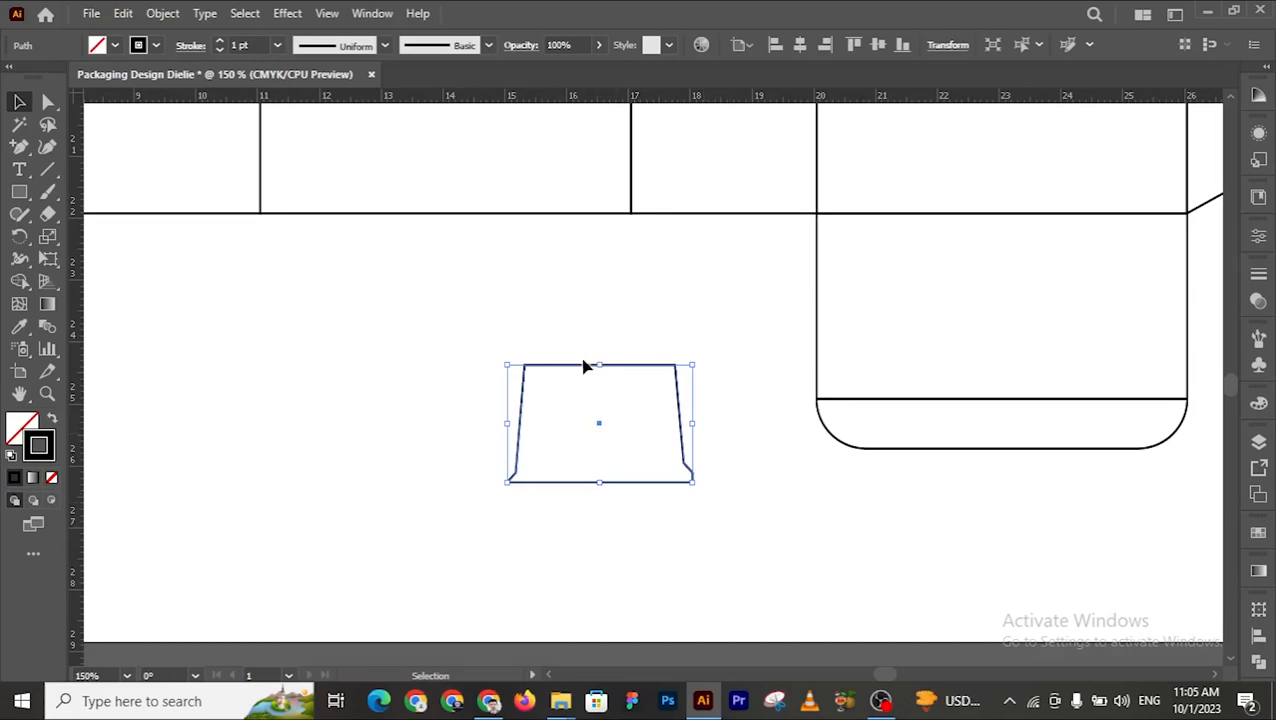
pyautogui.rightClick(607, 411)
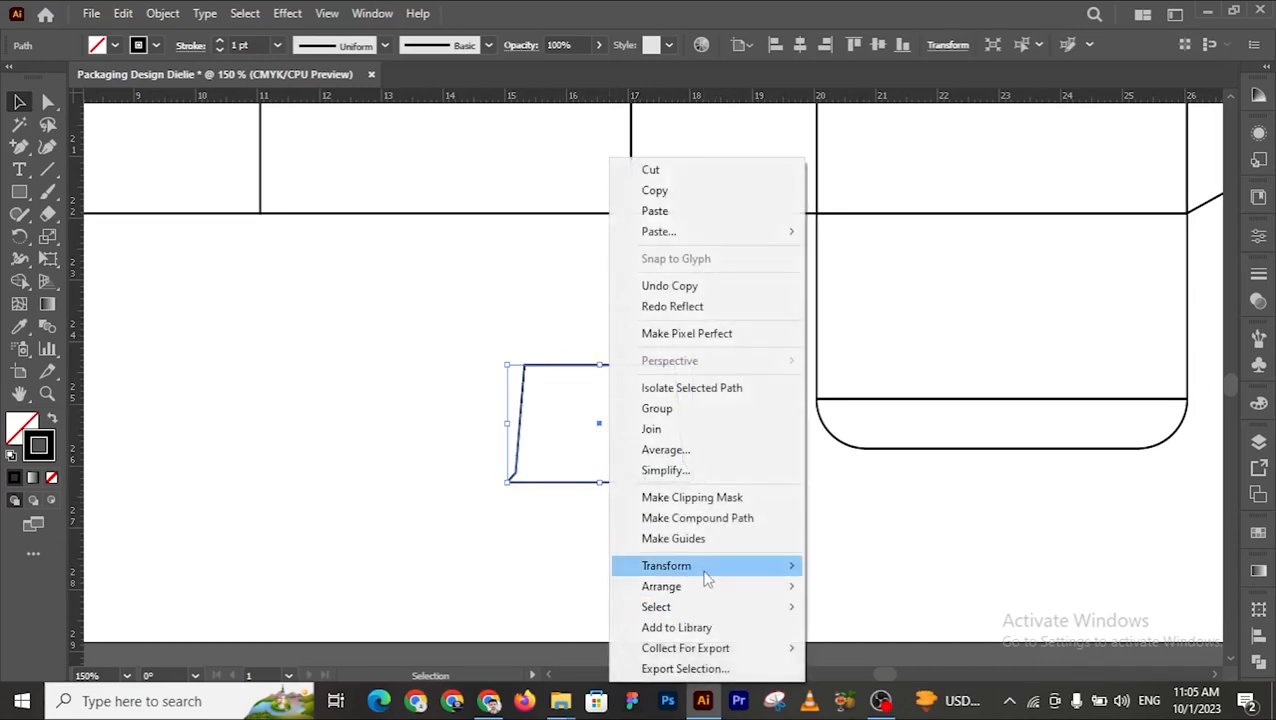
pyautogui.moveTo(707, 578)
pyautogui.click(877, 475)
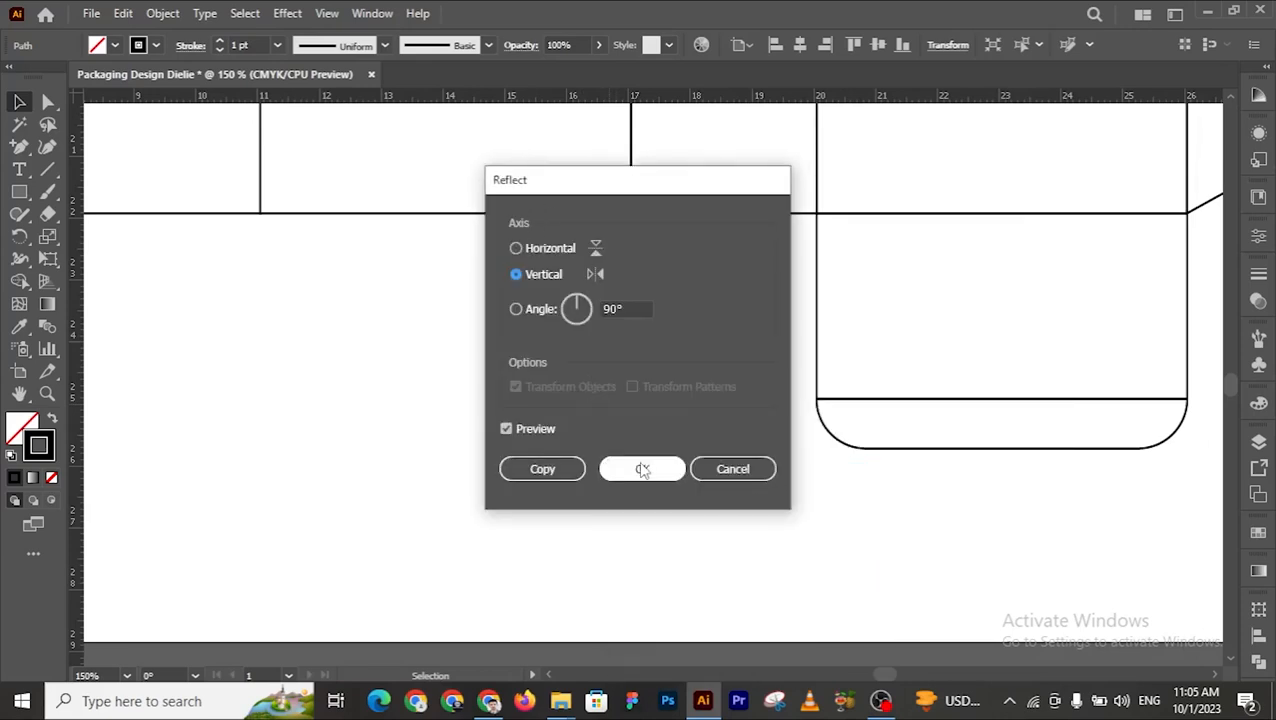
pyautogui.click(642, 470)
# Step: Reflect the same flap copy across the horizontal axis so its wide end faces up
pyautogui.rightClick(638, 475)
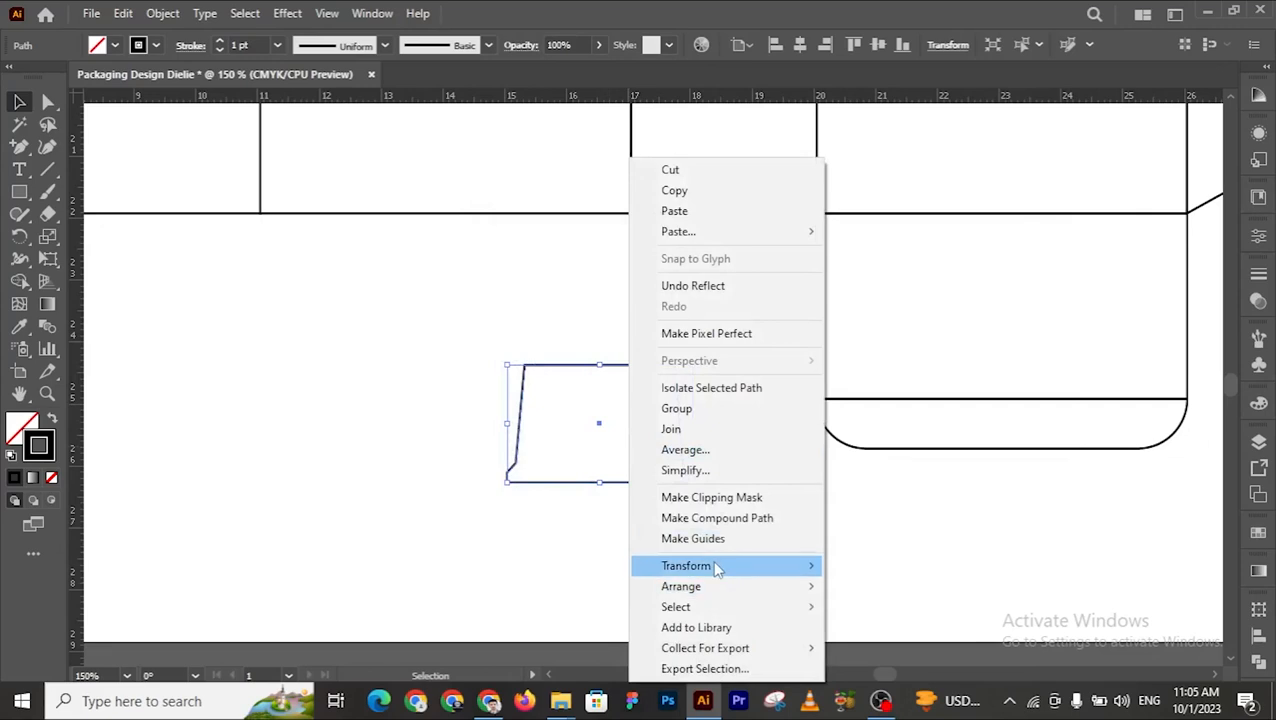
pyautogui.moveTo(717, 569)
pyautogui.click(869, 474)
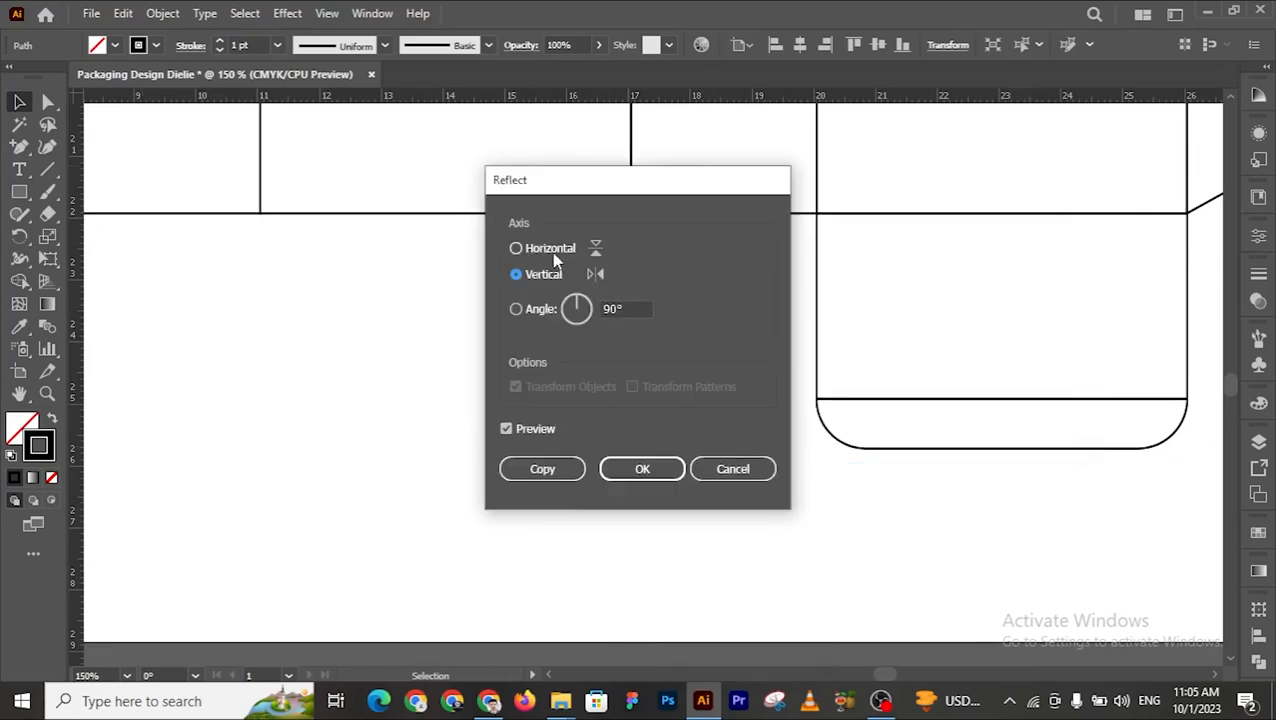
pyautogui.click(545, 250)
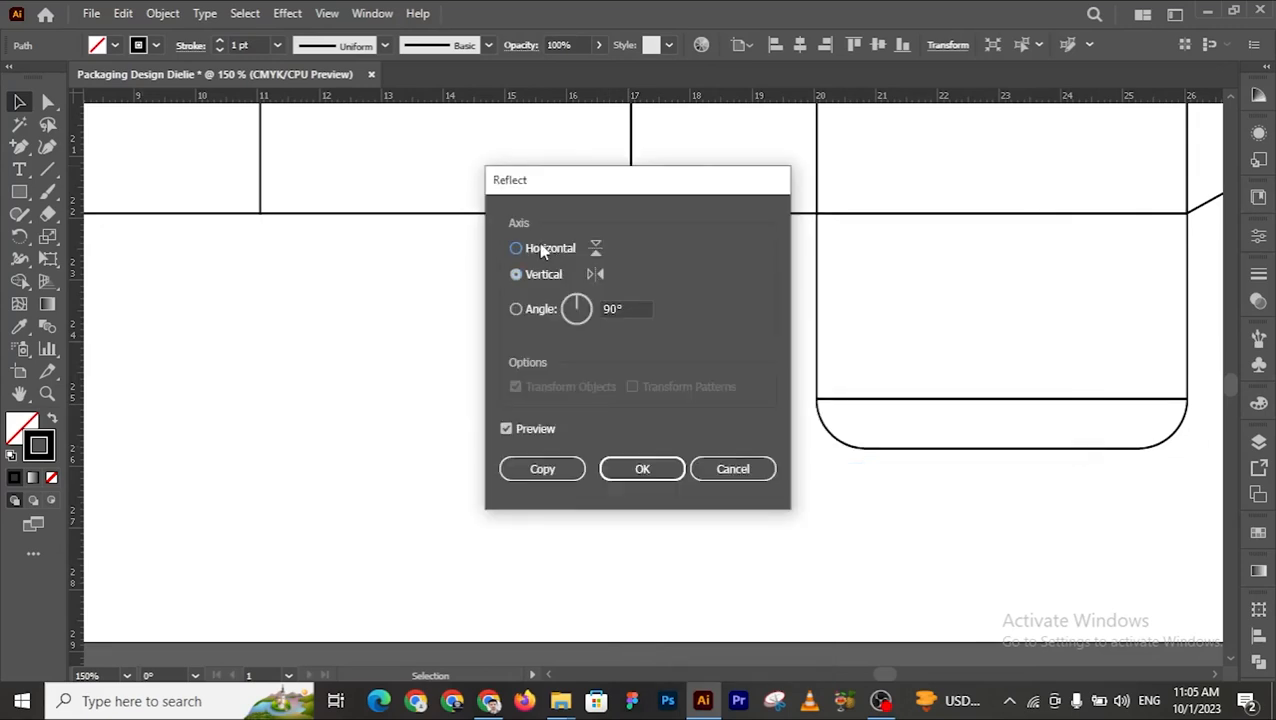
pyautogui.click(645, 470)
# Step: Attach the flipped flap to the bottom edge of the narrow panel directly beside the bottom lid
pyautogui.click(455, 322)
pyautogui.moveTo(455, 316); pyautogui.dragTo(746, 588)
pyautogui.moveTo(597, 428); pyautogui.dragTo(609, 322)
pyautogui.click(446, 340)
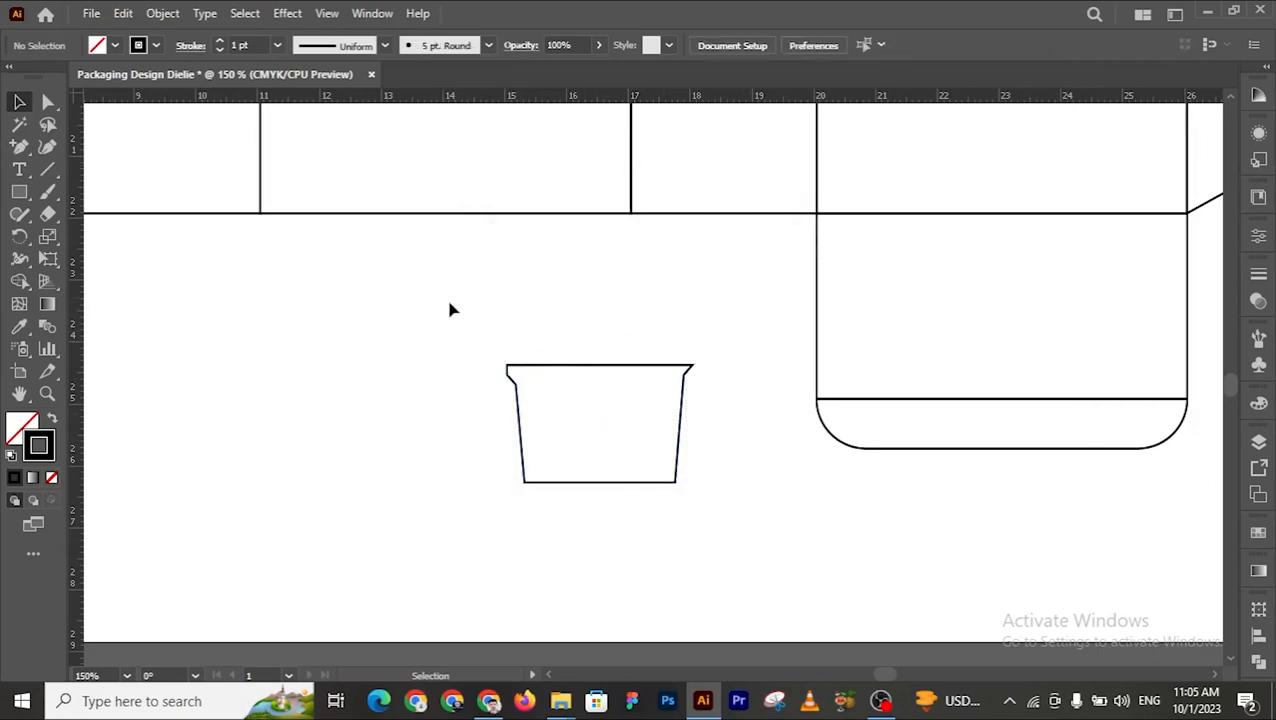
pyautogui.moveTo(450, 310); pyautogui.dragTo(736, 560)
pyautogui.moveTo(599, 432); pyautogui.dragTo(572, 327)
pyautogui.click(573, 329)
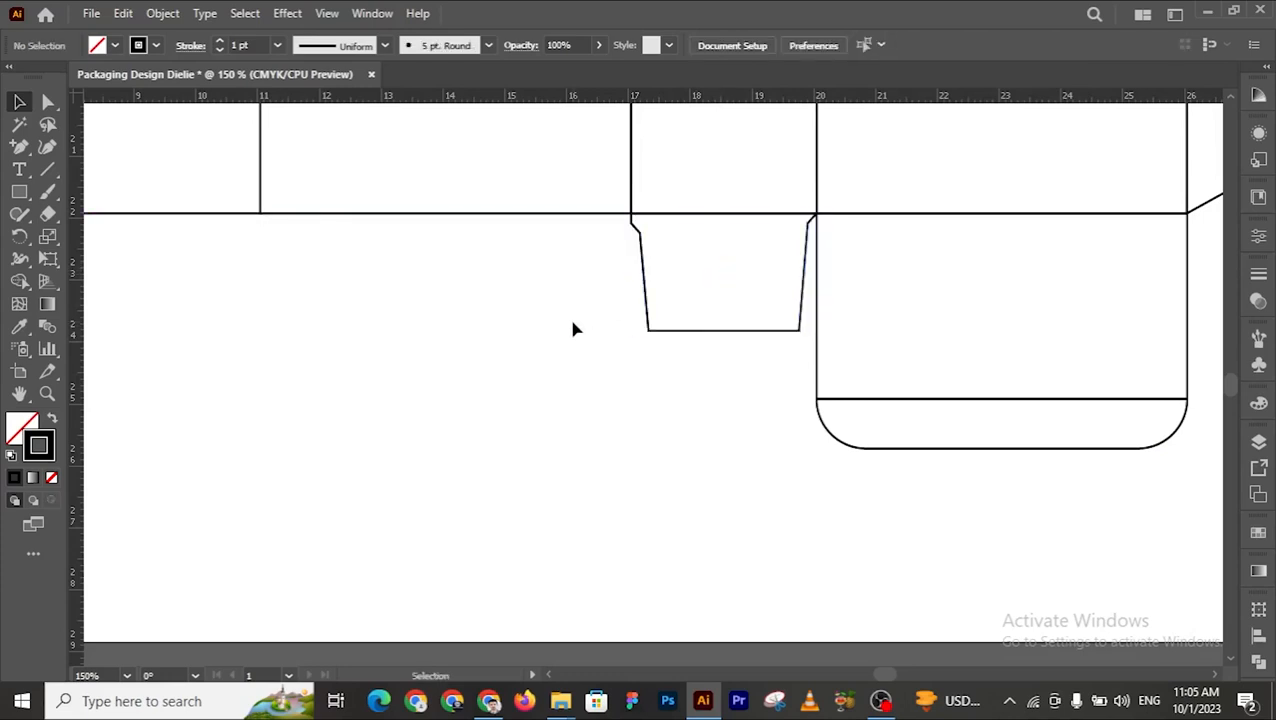
# Step: Duplicate the bottom tapered flap onto the bottom edge of the dieline's outer narrow panel, opposite the glue flap side
pyautogui.press('z')
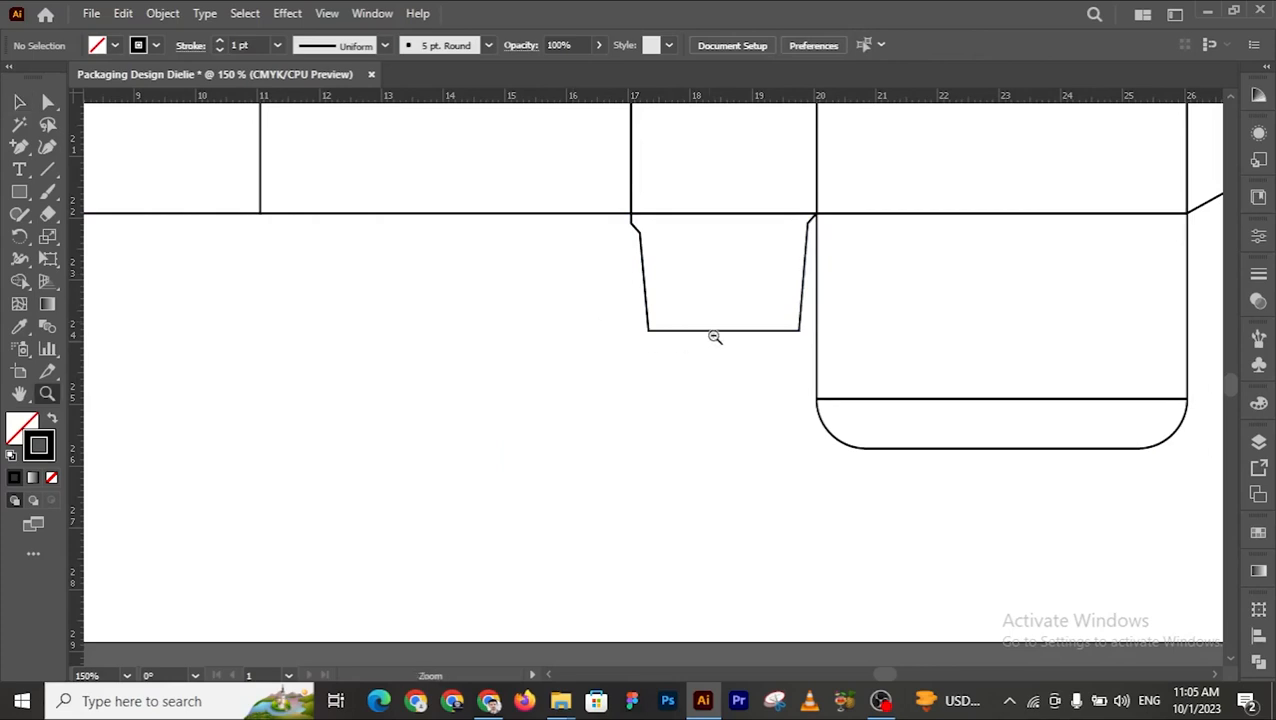
pyautogui.keyDown('alt'); pyautogui.click(714, 336); pyautogui.keyUp('alt')
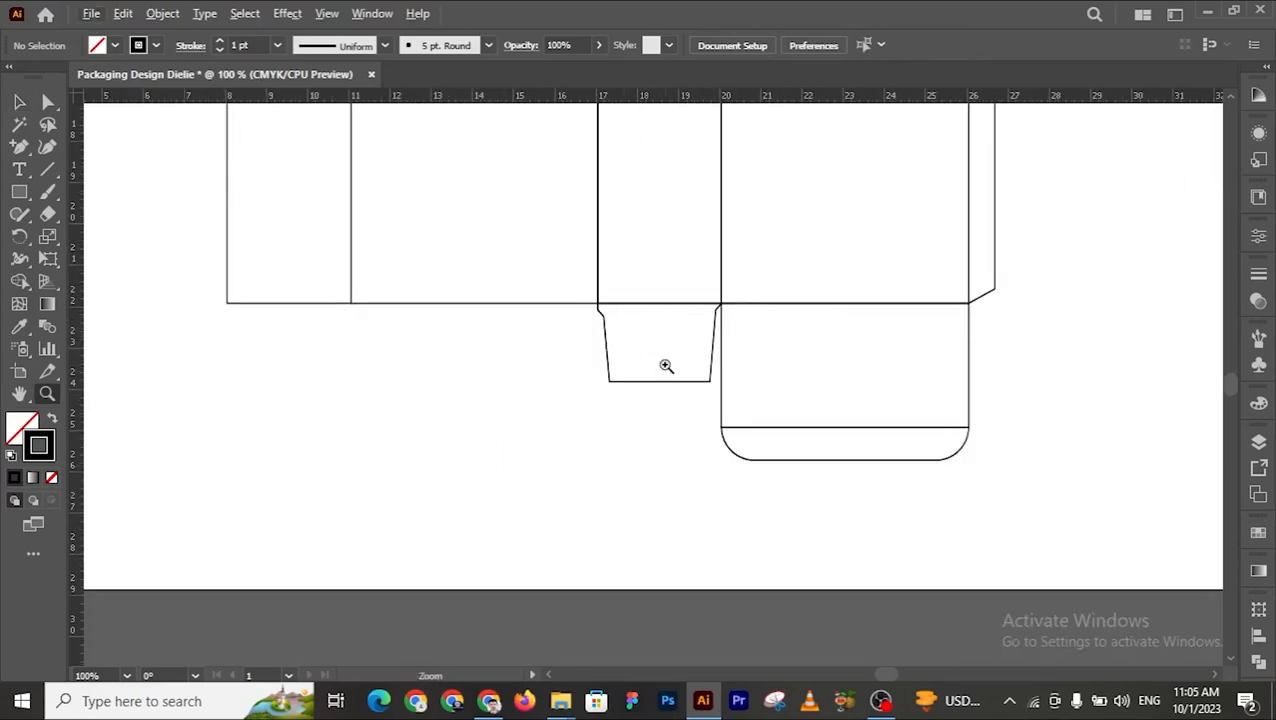
pyautogui.click(19, 101)
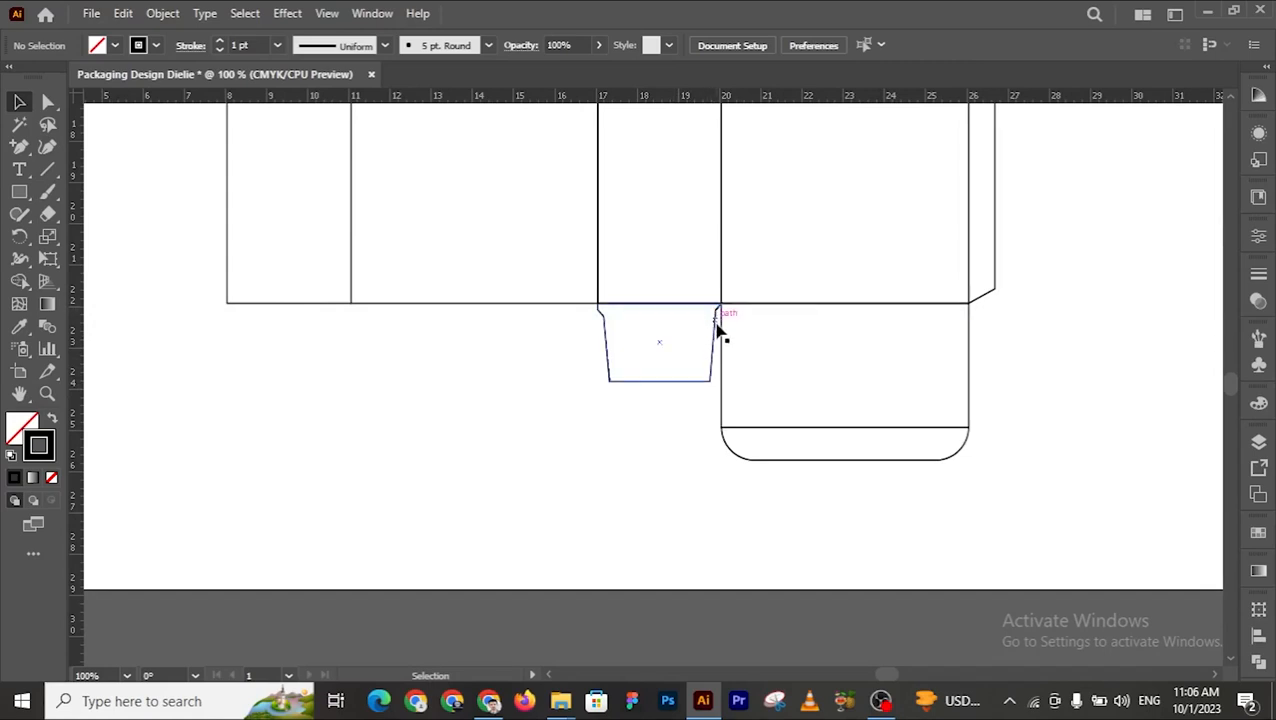
pyautogui.press('z')
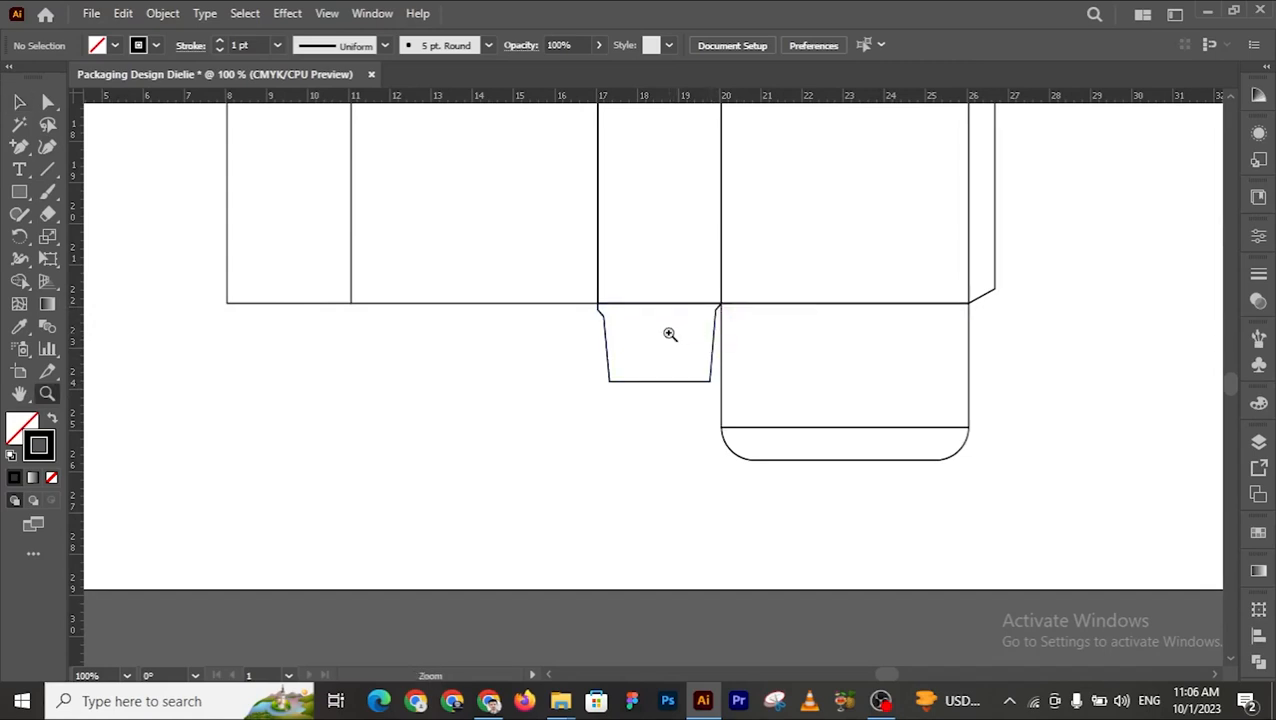
pyautogui.click(670, 334)
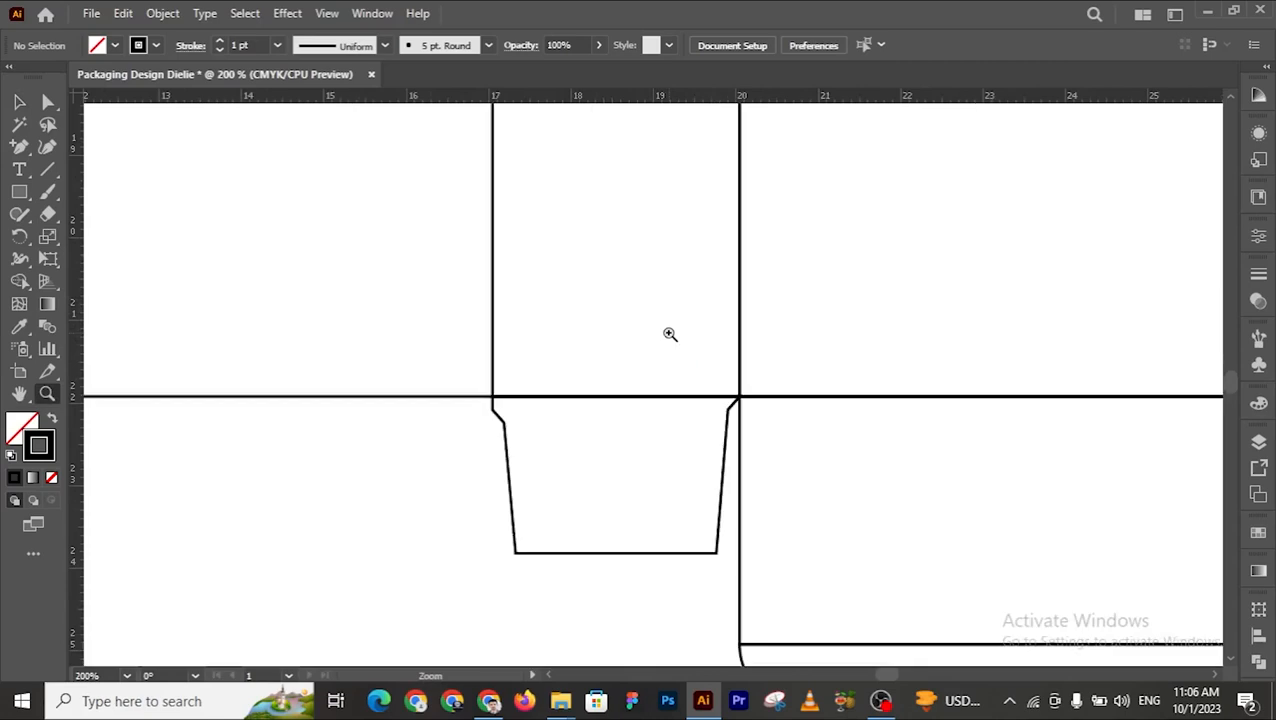
pyautogui.keyDown('alt'); pyautogui.click(684, 397); pyautogui.keyUp('alt')
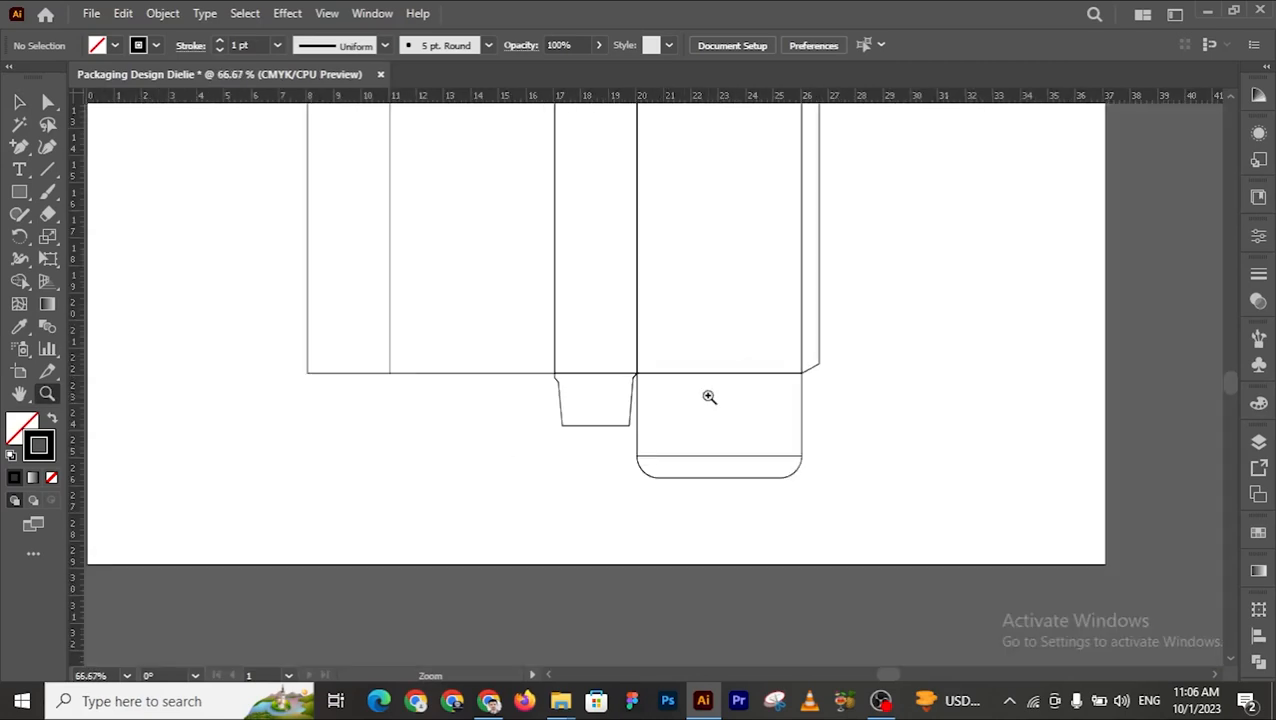
pyautogui.click(476, 377)
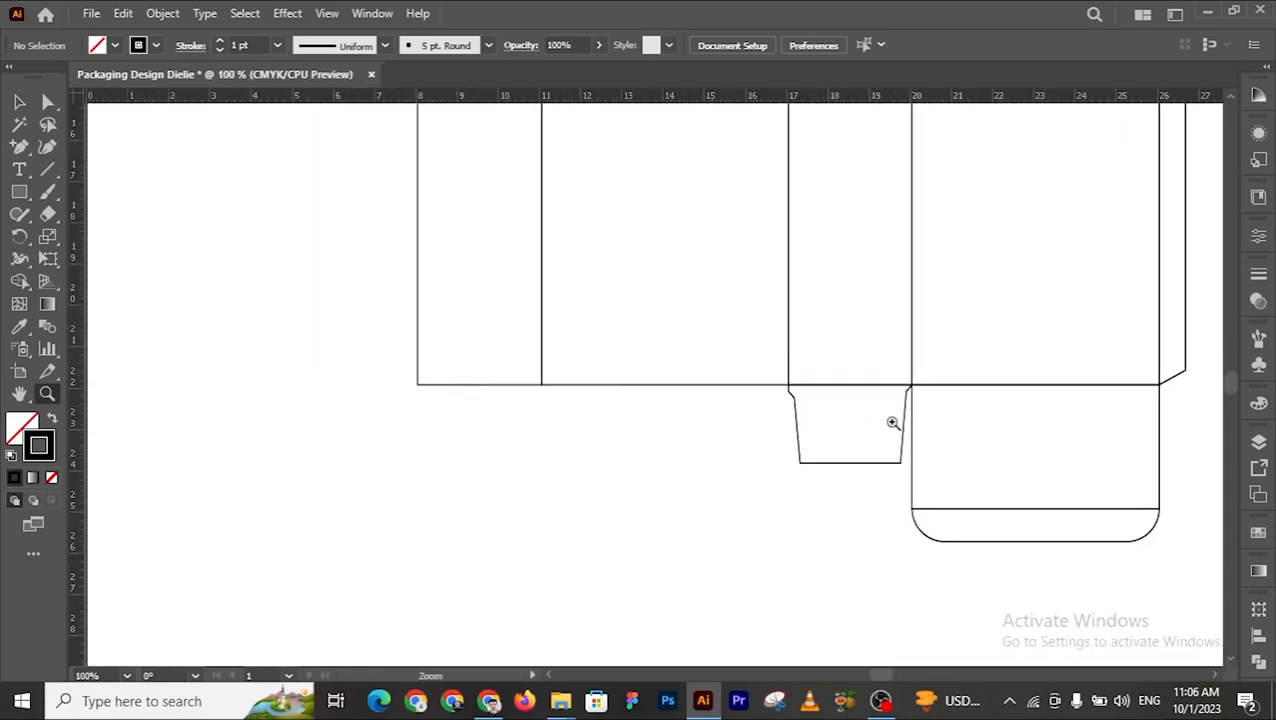
pyautogui.click(19, 101)
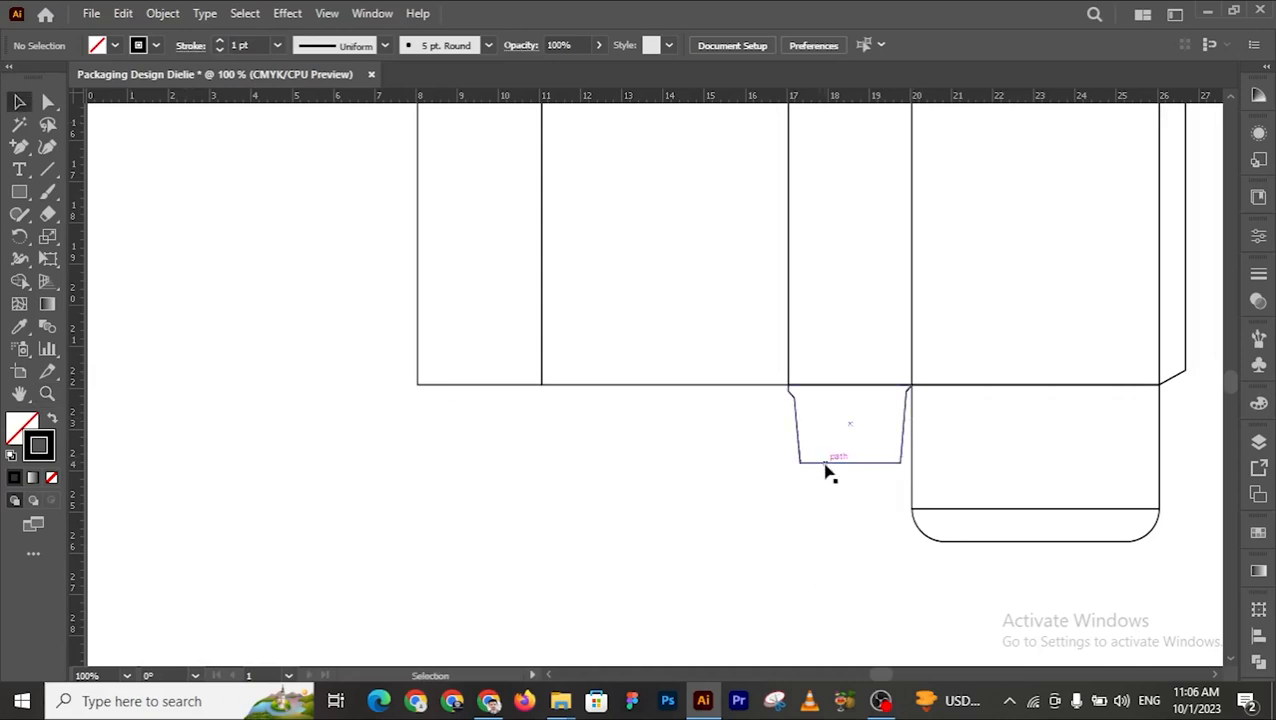
pyautogui.moveTo(829, 472); pyautogui.dragTo(471, 454)
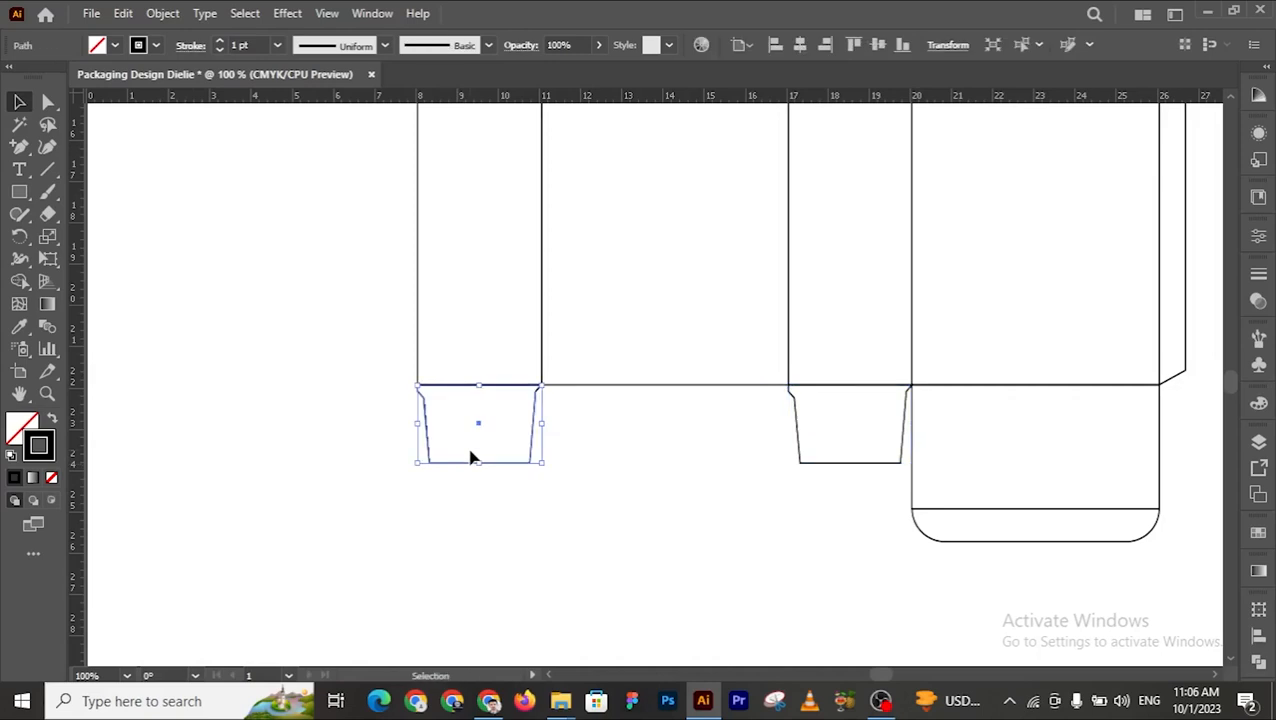
# Step: Reflect the duplicated bottom flap under the outer narrow panel across the vertical axis
pyautogui.rightClick(471, 454)
pyautogui.moveTo(533, 590)
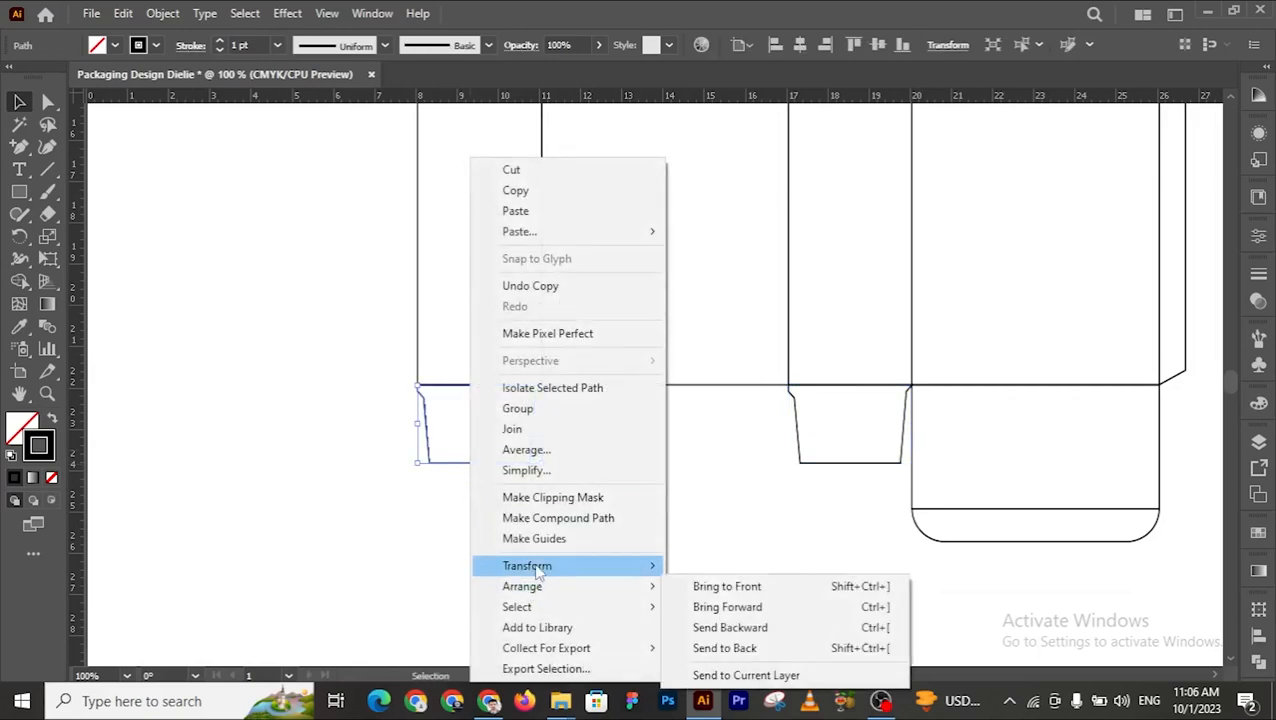
pyautogui.moveTo(552, 568)
pyautogui.click(722, 474)
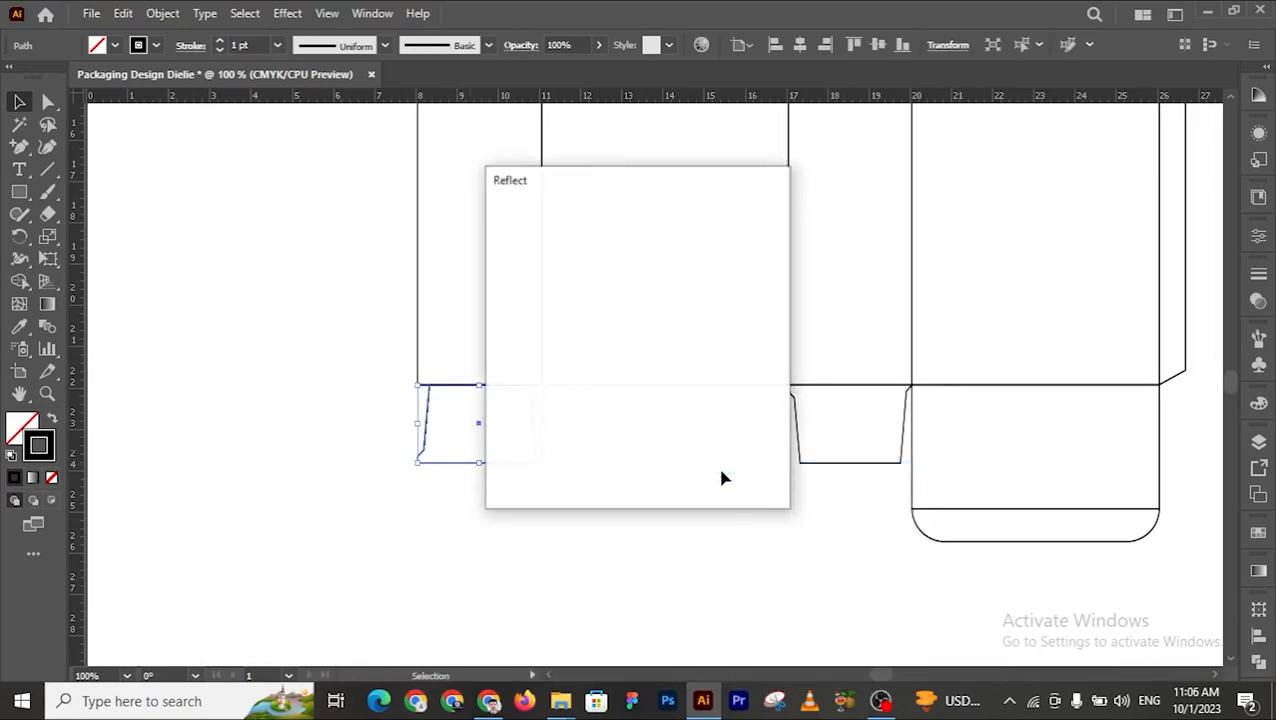
pyautogui.click(545, 278)
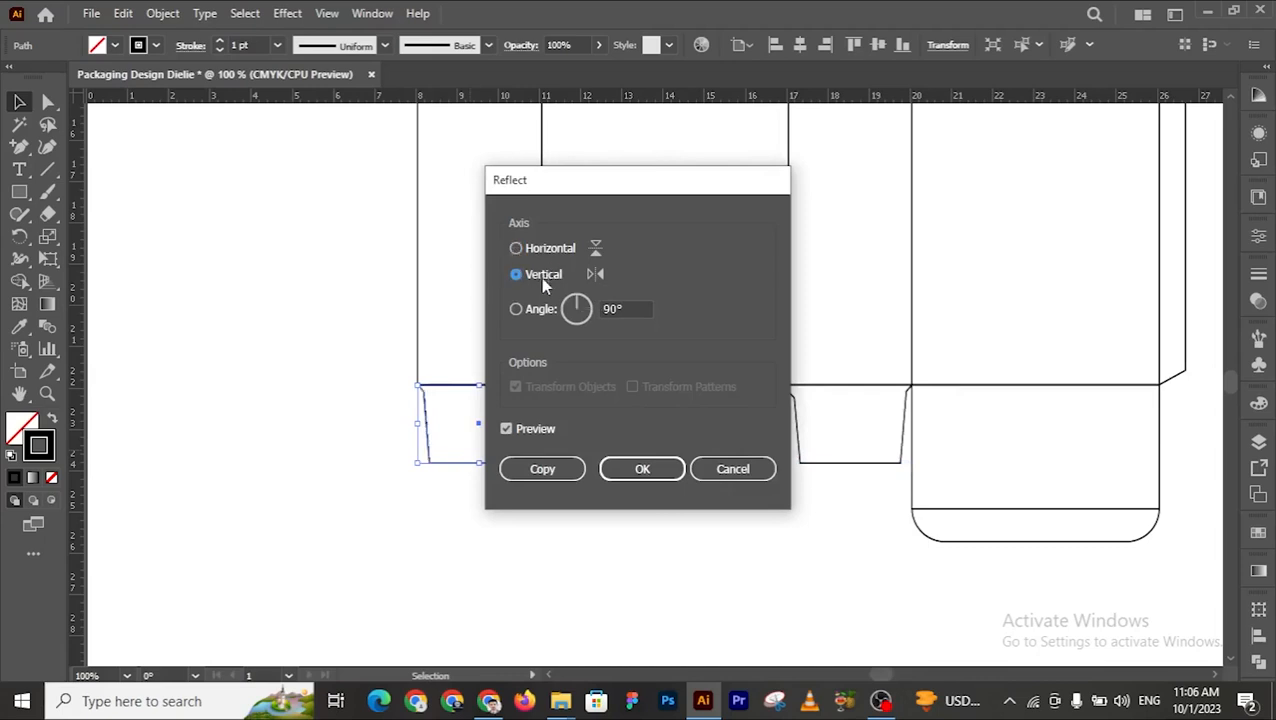
pyautogui.click(640, 470)
pyautogui.click(640, 472)
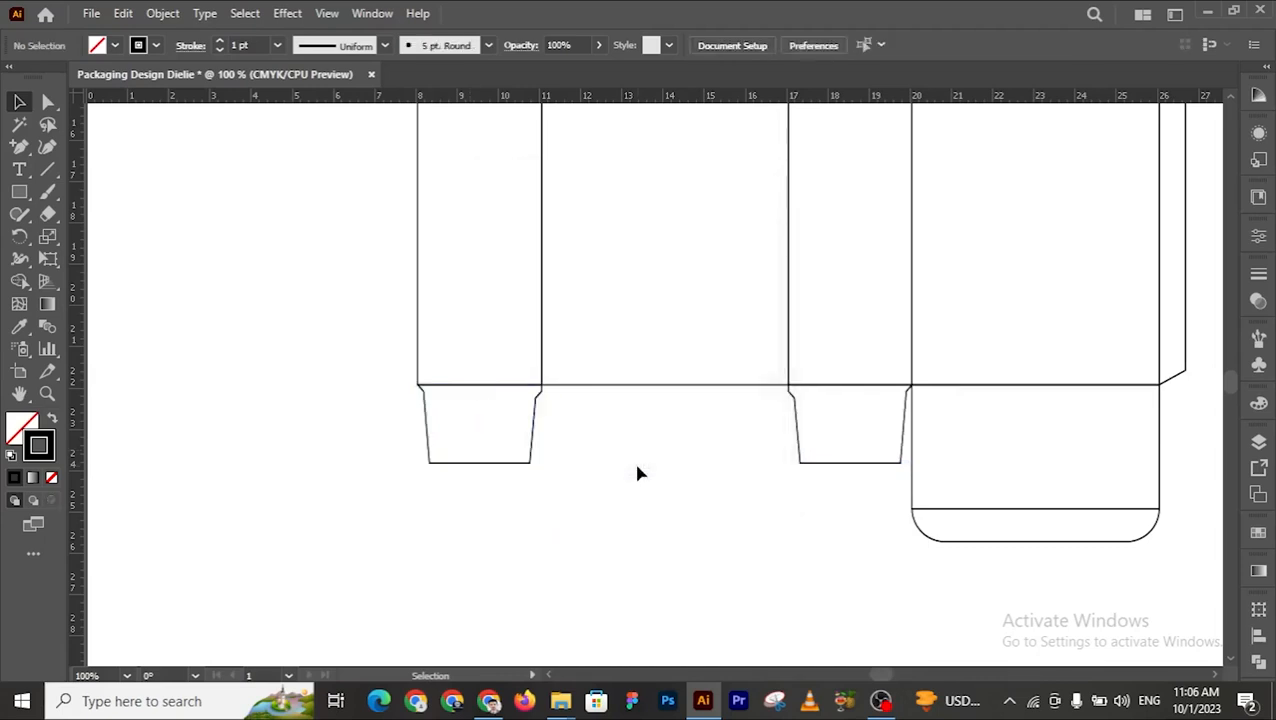
# Step: Compare the whole dieline with the reference photos of the unfolded soap box
pyautogui.press('z')
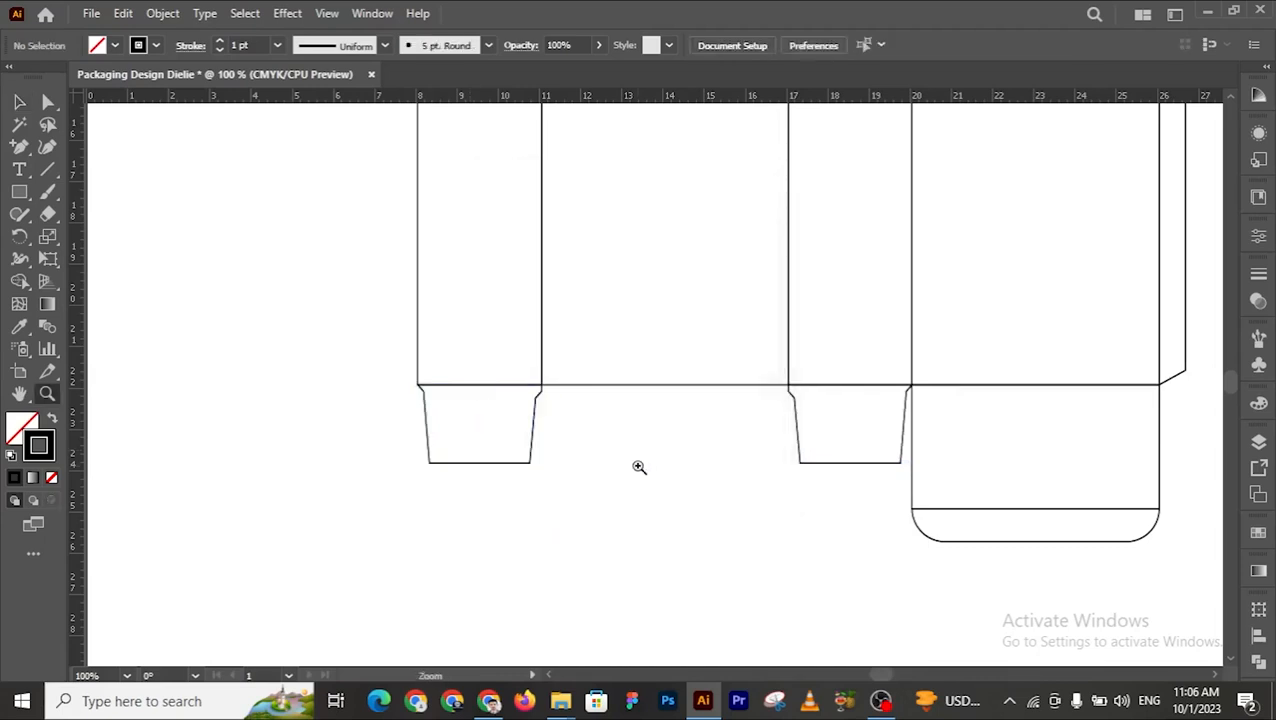
pyautogui.keyDown('alt'); pyautogui.click(653, 363); pyautogui.keyUp('alt')
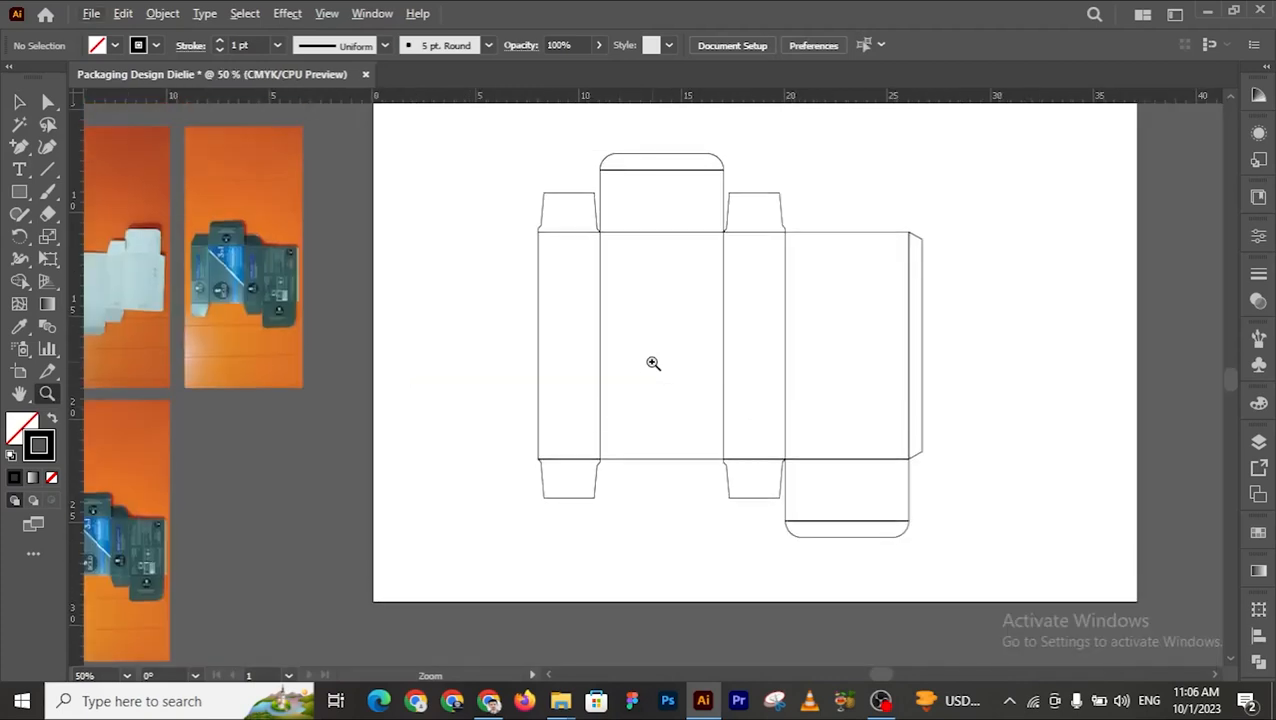
pyautogui.click(306, 292)
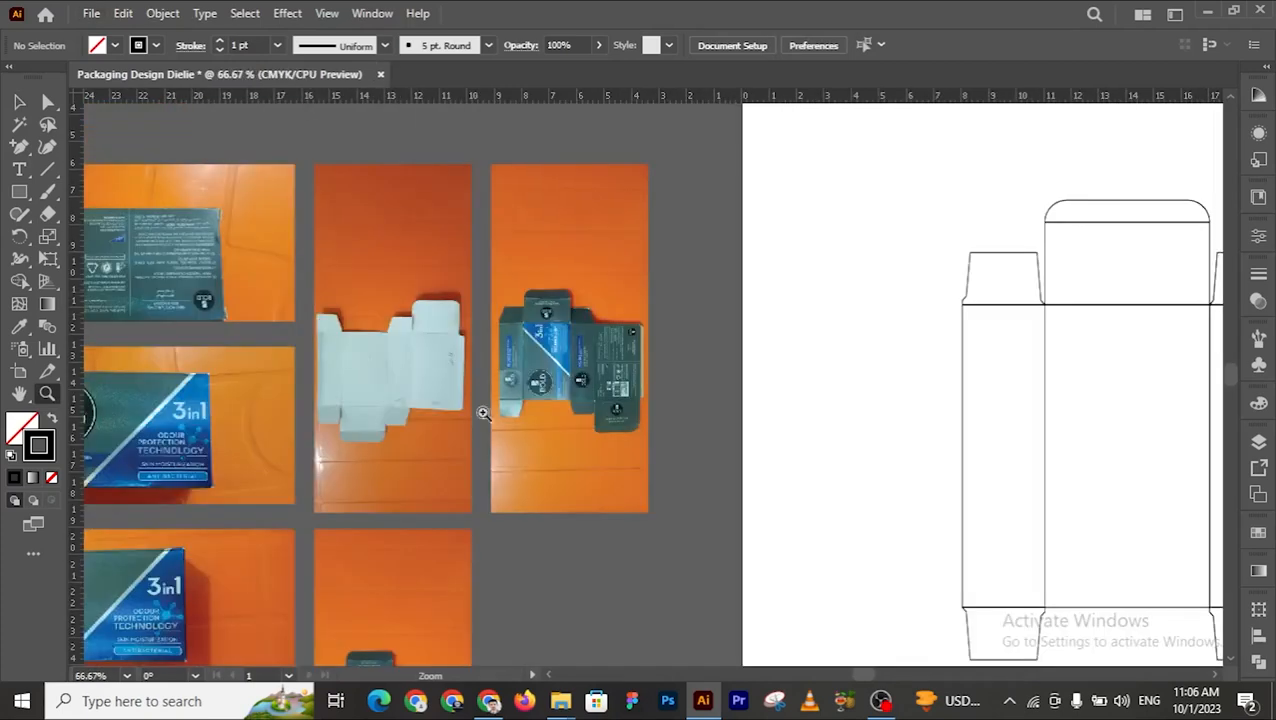
pyautogui.click(566, 358)
pyautogui.click(556, 376)
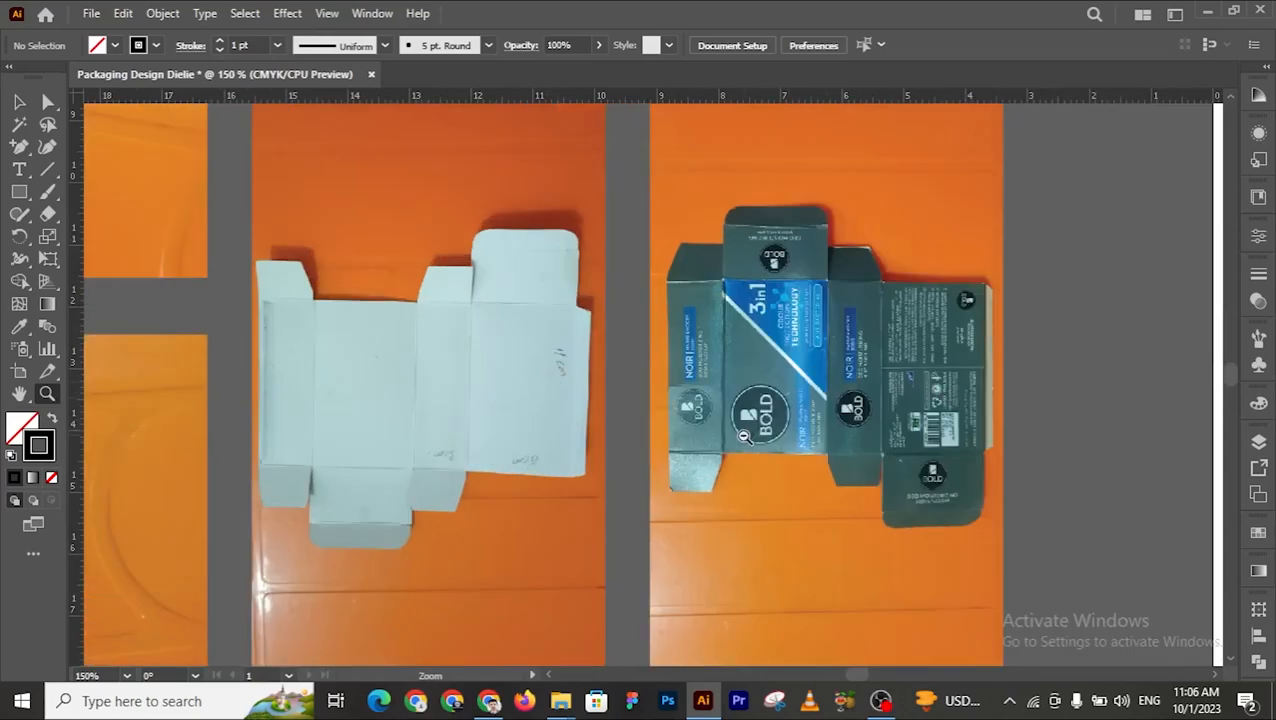
pyautogui.keyDown('alt'); pyautogui.click(743, 436); pyautogui.keyUp('alt')
pyautogui.keyDown('alt'); pyautogui.click(743, 436); pyautogui.keyUp('alt')
pyautogui.keyDown('alt'); pyautogui.click(743, 436); pyautogui.keyUp('alt')
pyautogui.keyDown('alt'); pyautogui.click(743, 436); pyautogui.keyUp('alt')
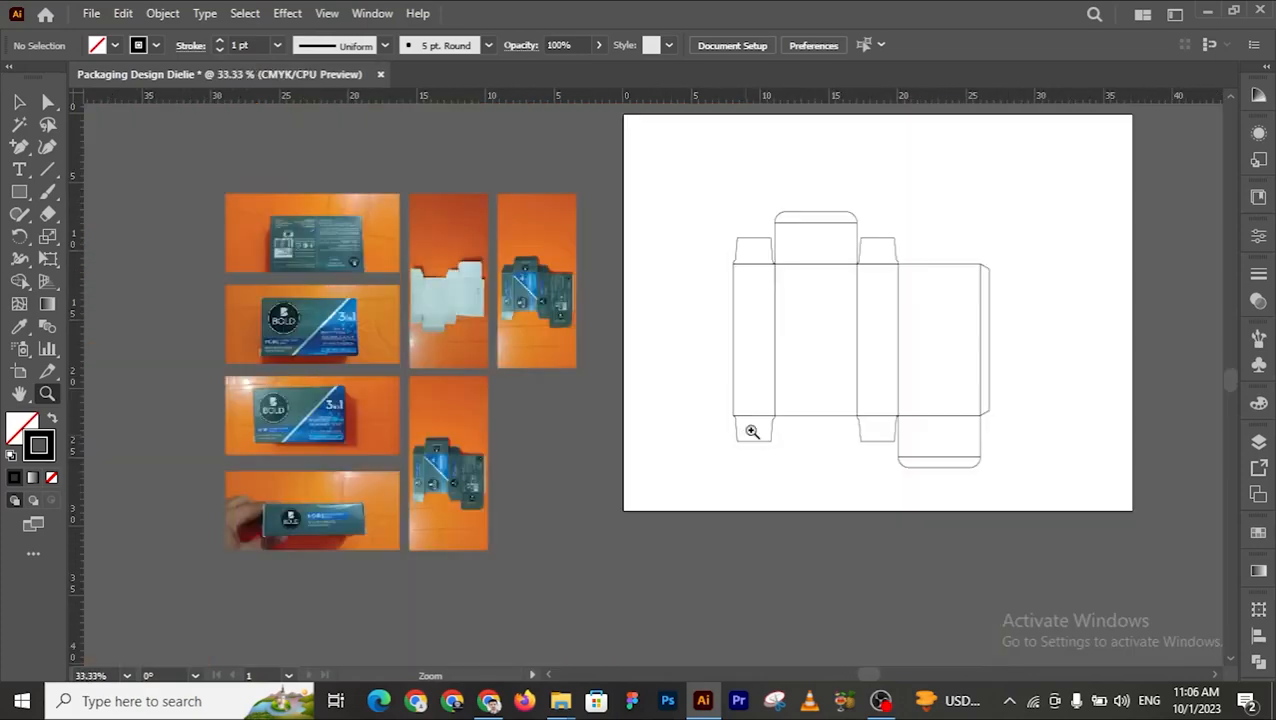
pyautogui.click(822, 308)
pyautogui.keyDown('alt'); pyautogui.click(713, 479); pyautogui.keyUp('alt')
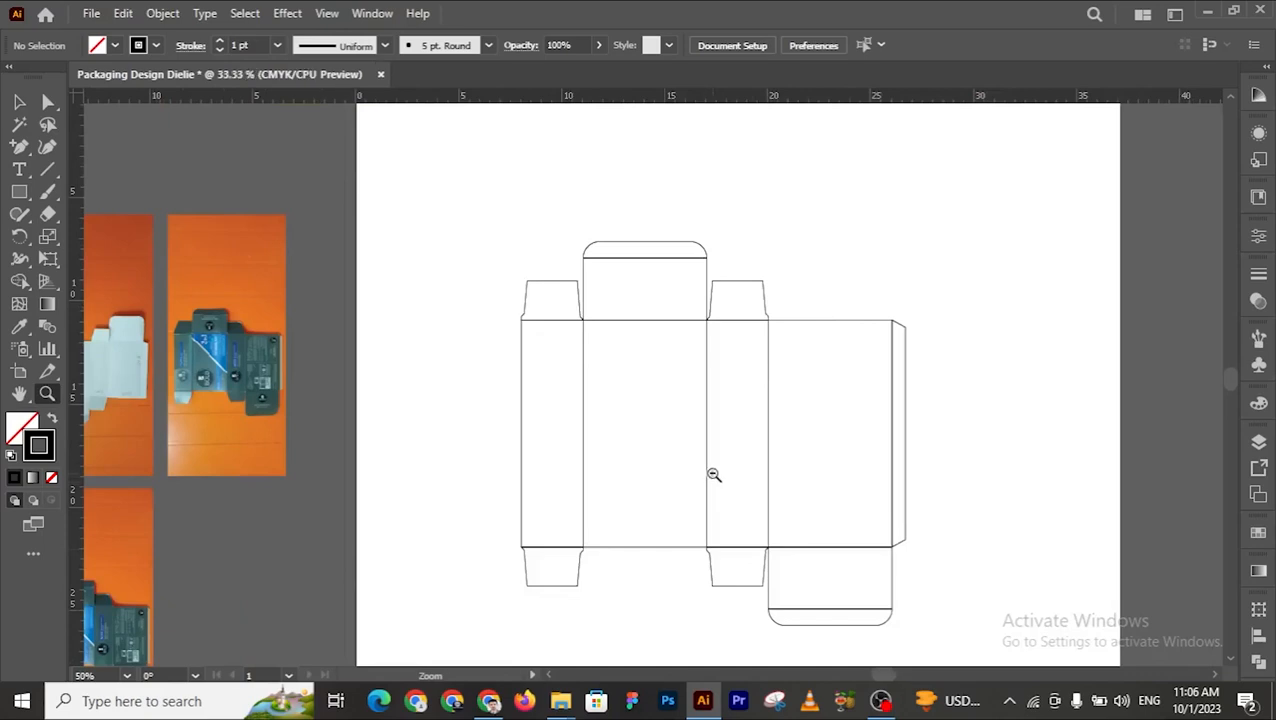
pyautogui.keyDown('alt'); pyautogui.click(713, 479); pyautogui.keyUp('alt')
pyautogui.click(671, 417)
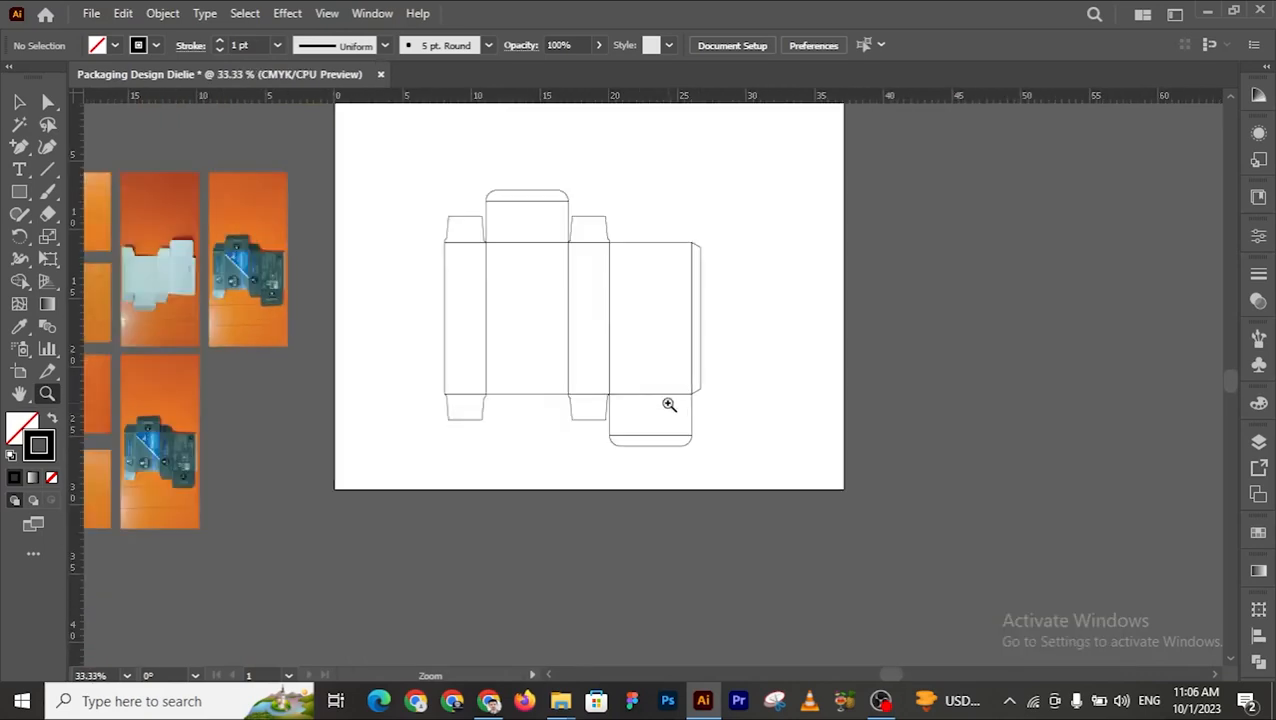
pyautogui.scroll(1, 669, 404)
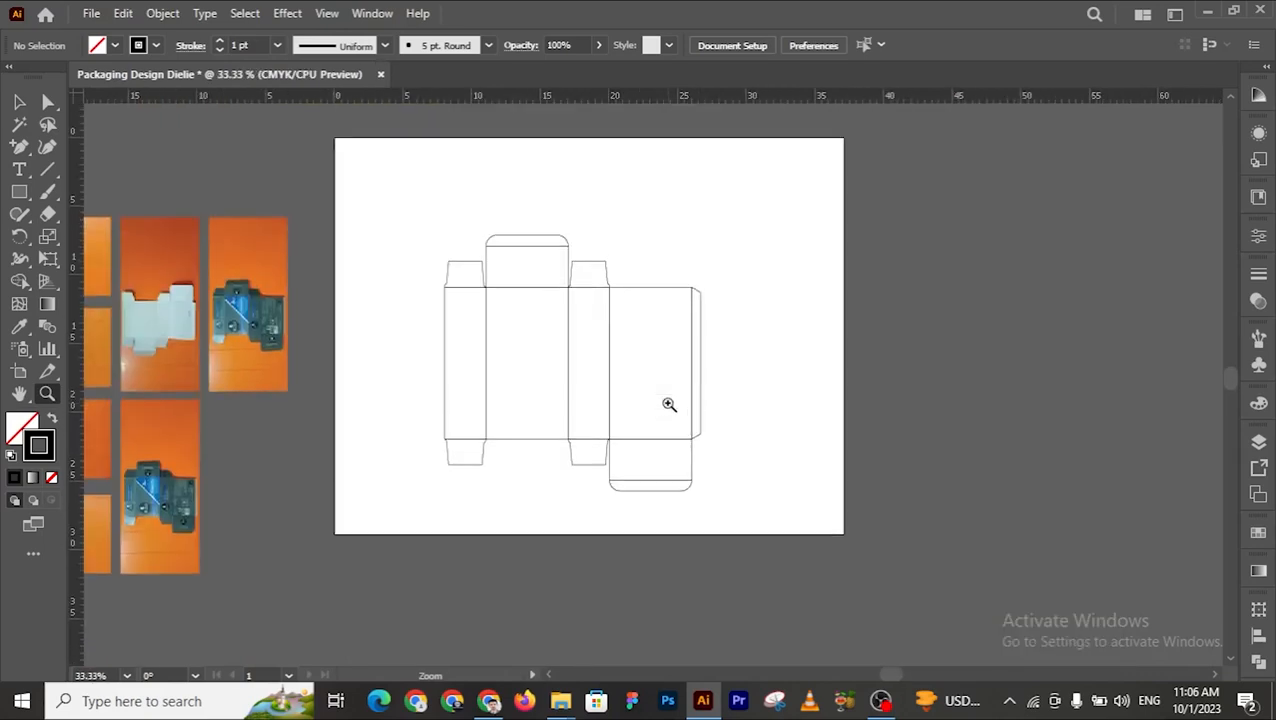
# Step: Select the entire dieline and move it to the middle of the artboard
pyautogui.click(16, 101)
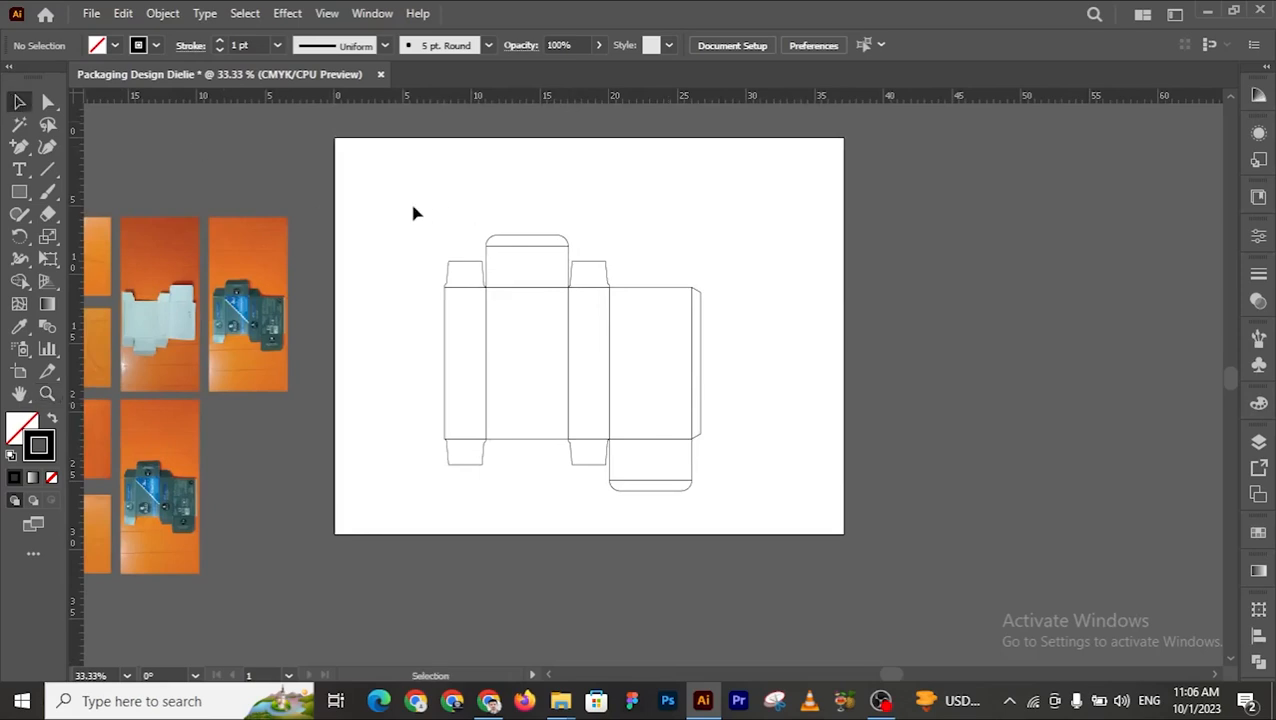
pyautogui.moveTo(400, 206); pyautogui.dragTo(764, 527)
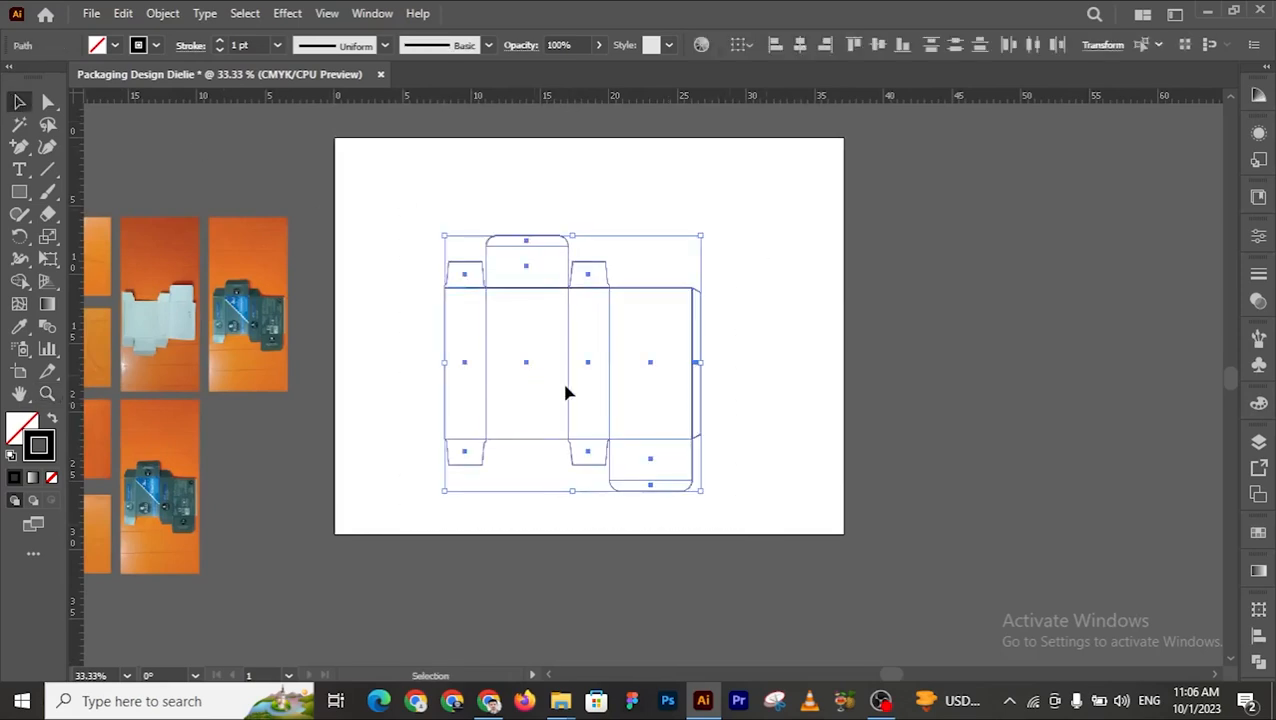
pyautogui.moveTo(570, 391)
pyautogui.mouseDown()
pyautogui.moveTo(587, 370)
pyautogui.moveTo(587, 381)
pyautogui.mouseUp()
pyautogui.click(418, 215)
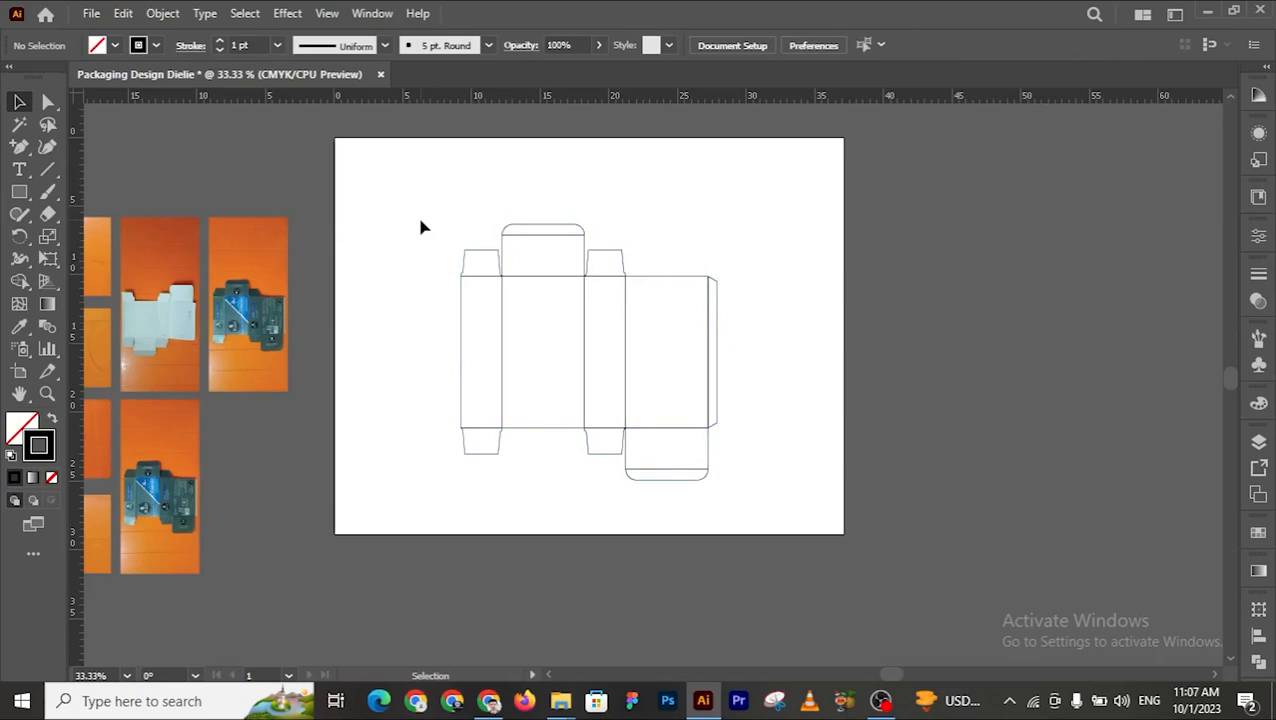
# Step: Resize the artboard to about 21 by 21.5 cm so it fits closely around the dieline
pyautogui.press('z')
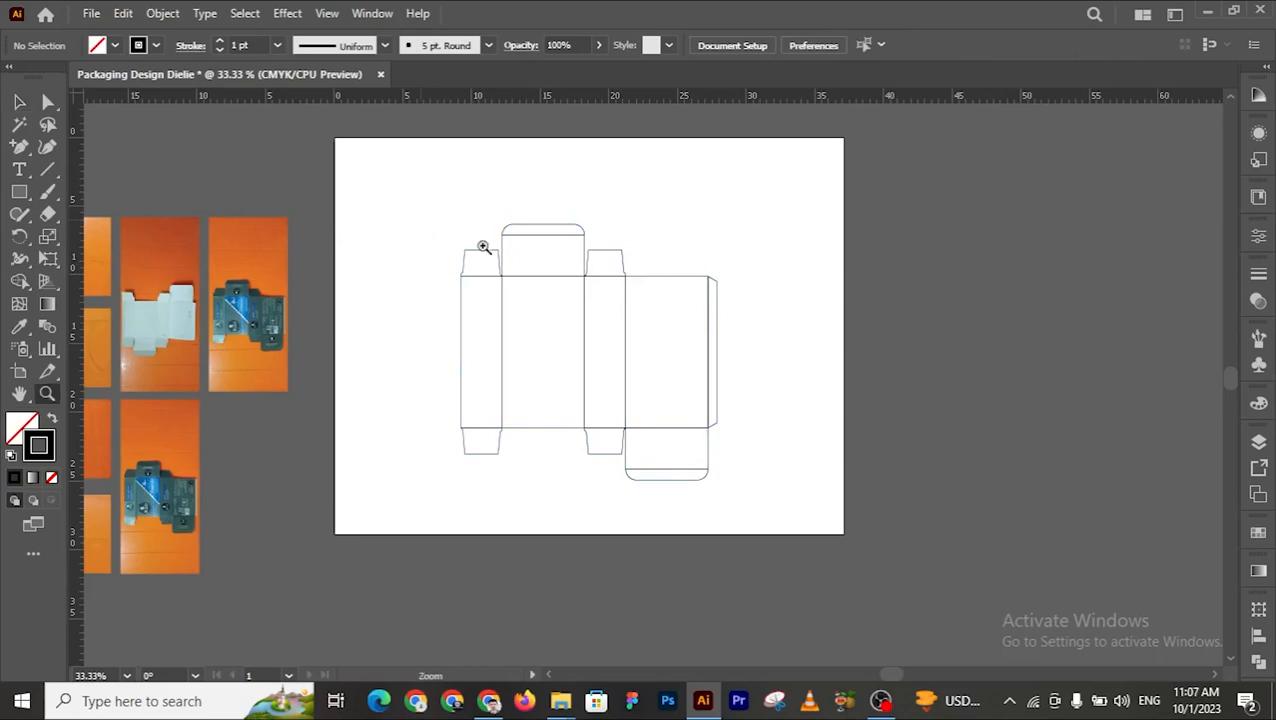
pyautogui.click(659, 371)
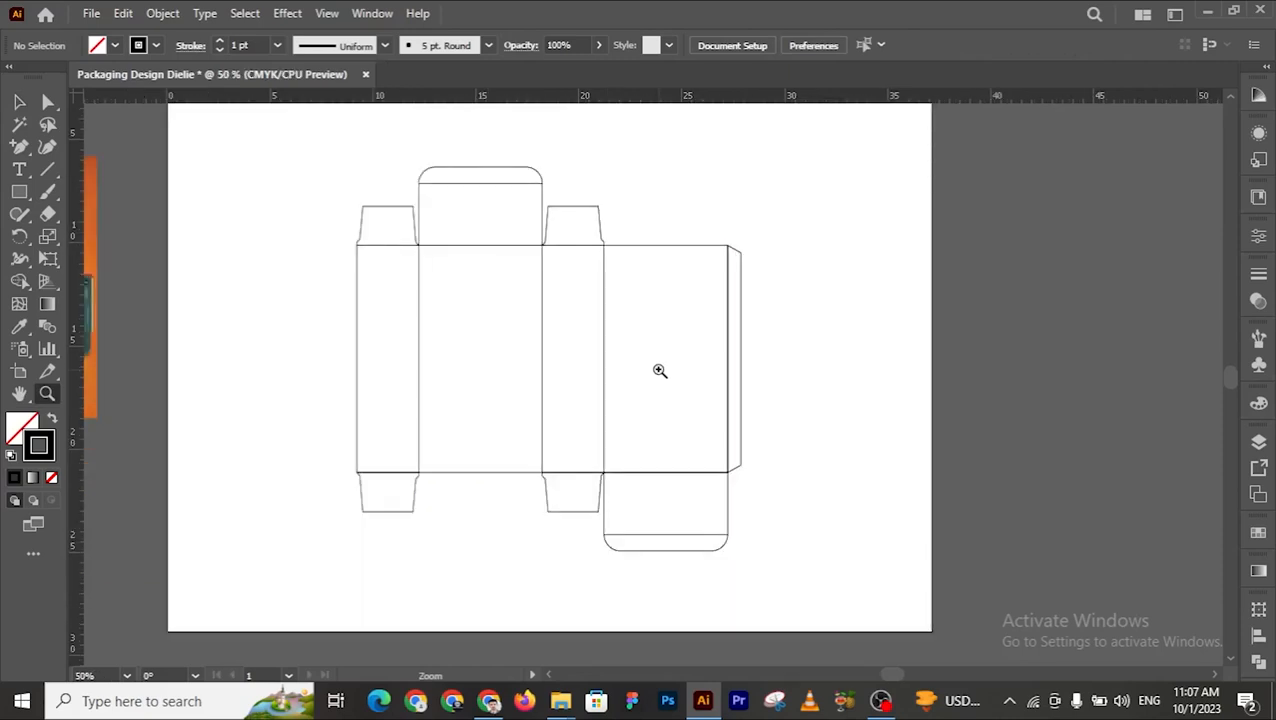
pyautogui.keyDown('alt'); pyautogui.click(659, 371); pyautogui.keyUp('alt')
pyautogui.scroll(1, 659, 371)
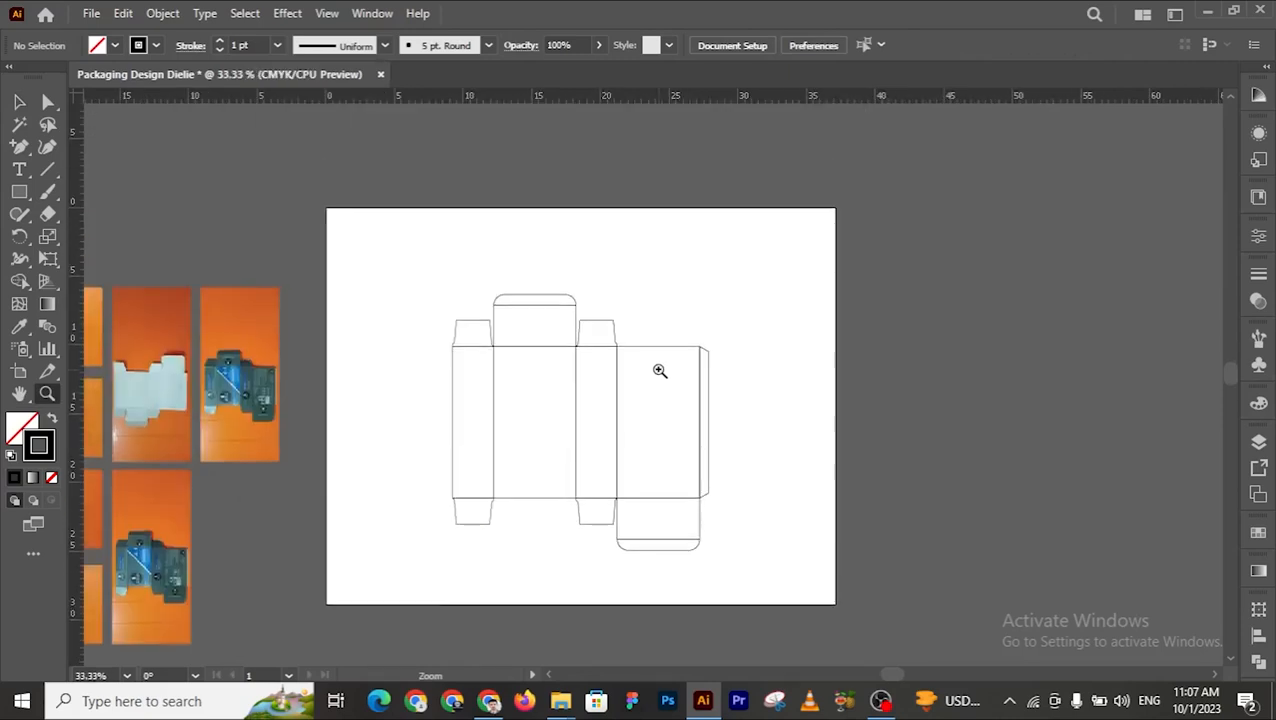
pyautogui.click(18, 372)
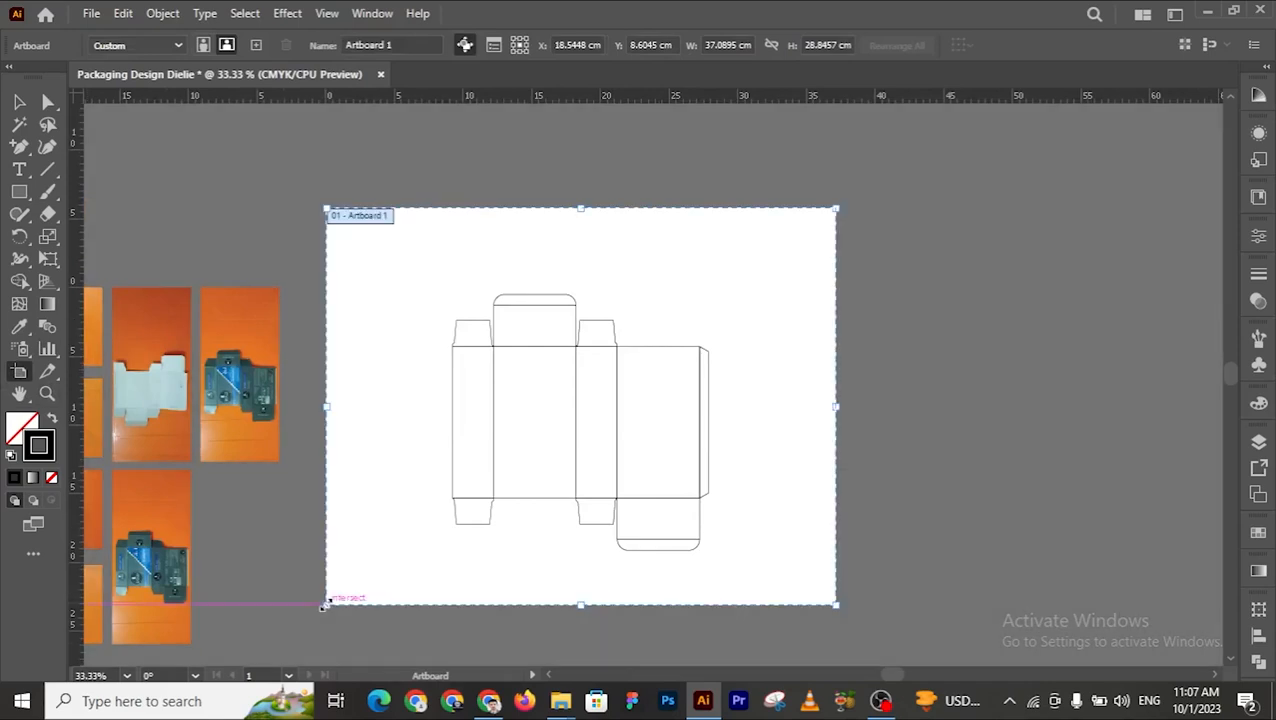
pyautogui.moveTo(328, 603); pyautogui.dragTo(437, 571)
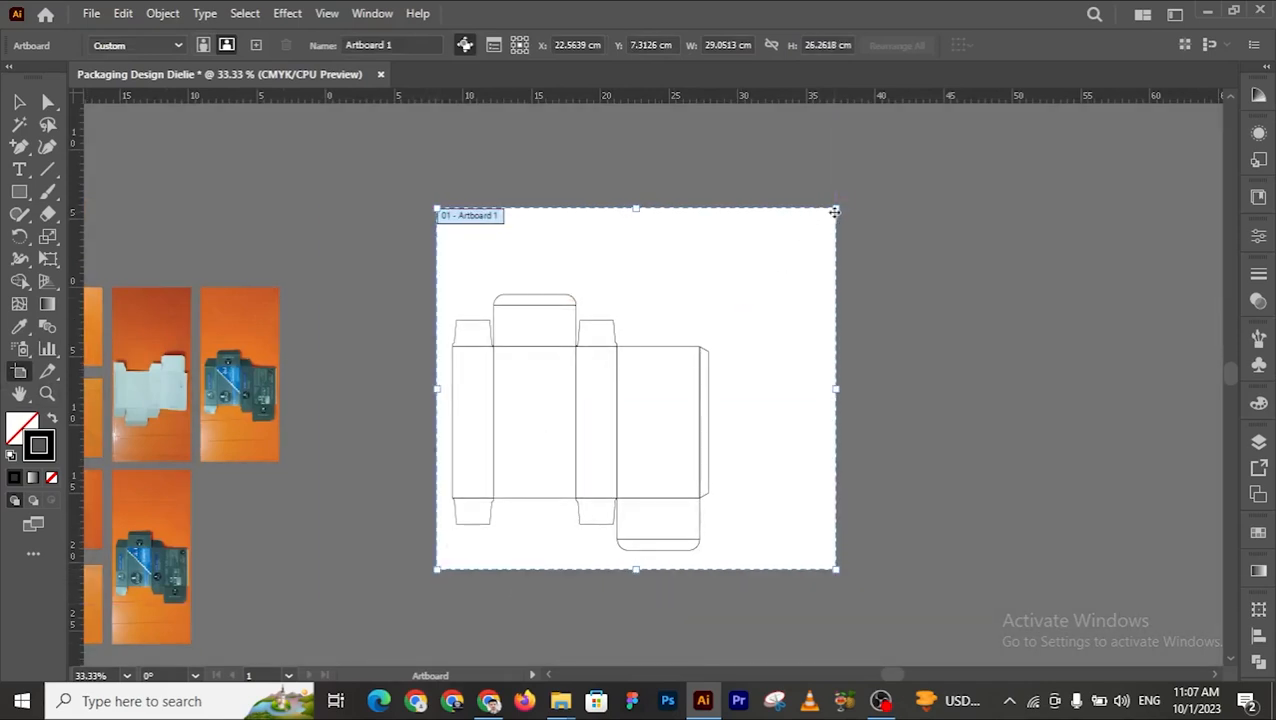
pyautogui.moveTo(841, 205); pyautogui.dragTo(726, 273)
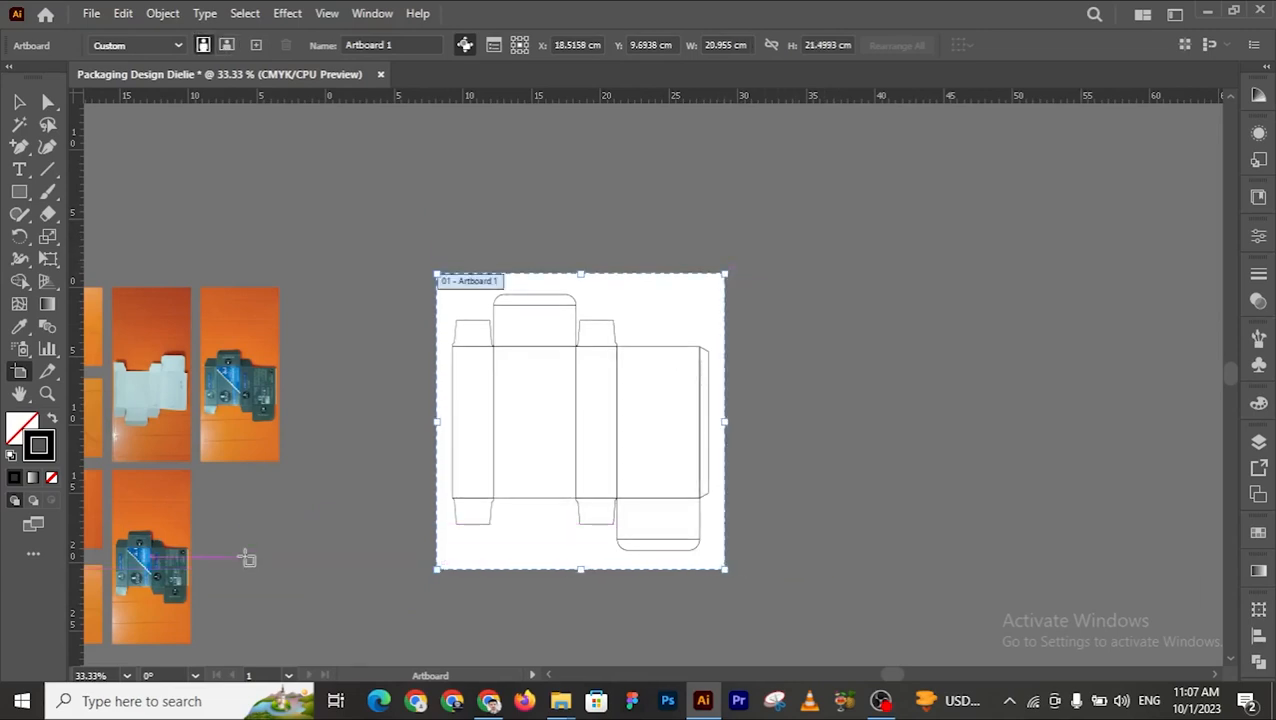
pyautogui.click(19, 102)
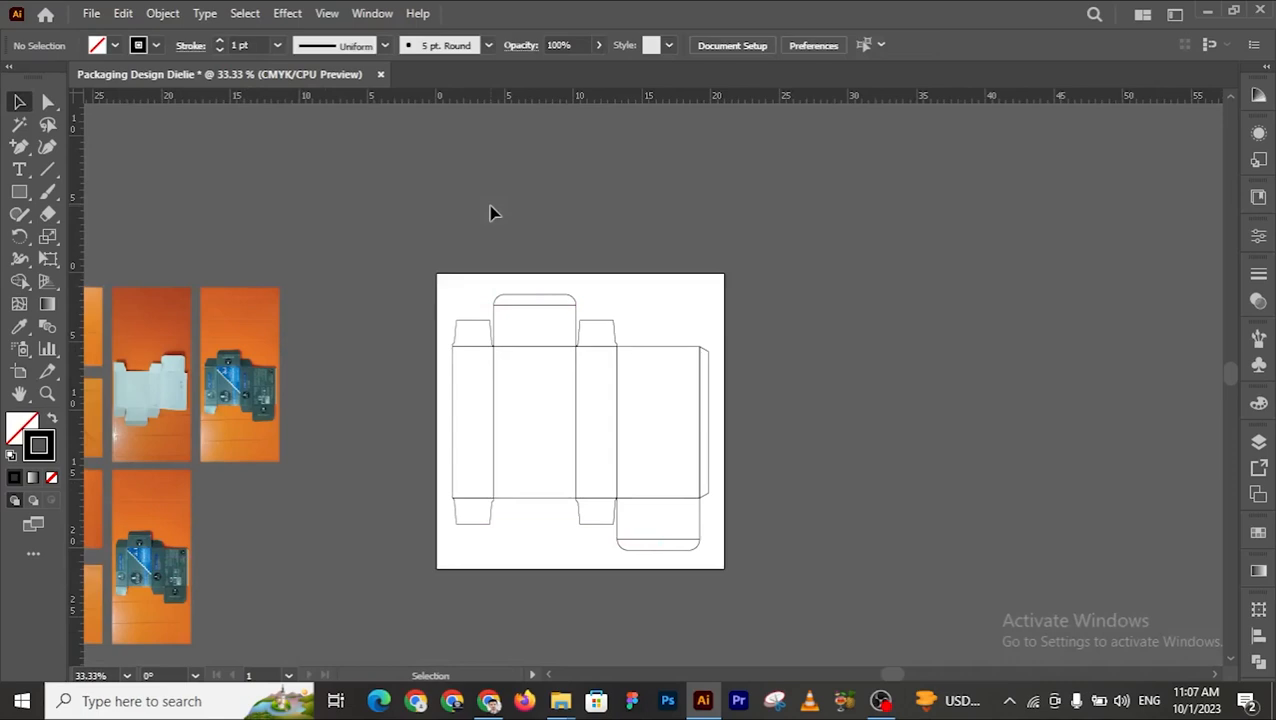
# Step: Examine the dieline and compare it with the reference photo of the unfolded printed soap box, its panels, flaps and folds
pyautogui.press('z')
pyautogui.click(636, 434)
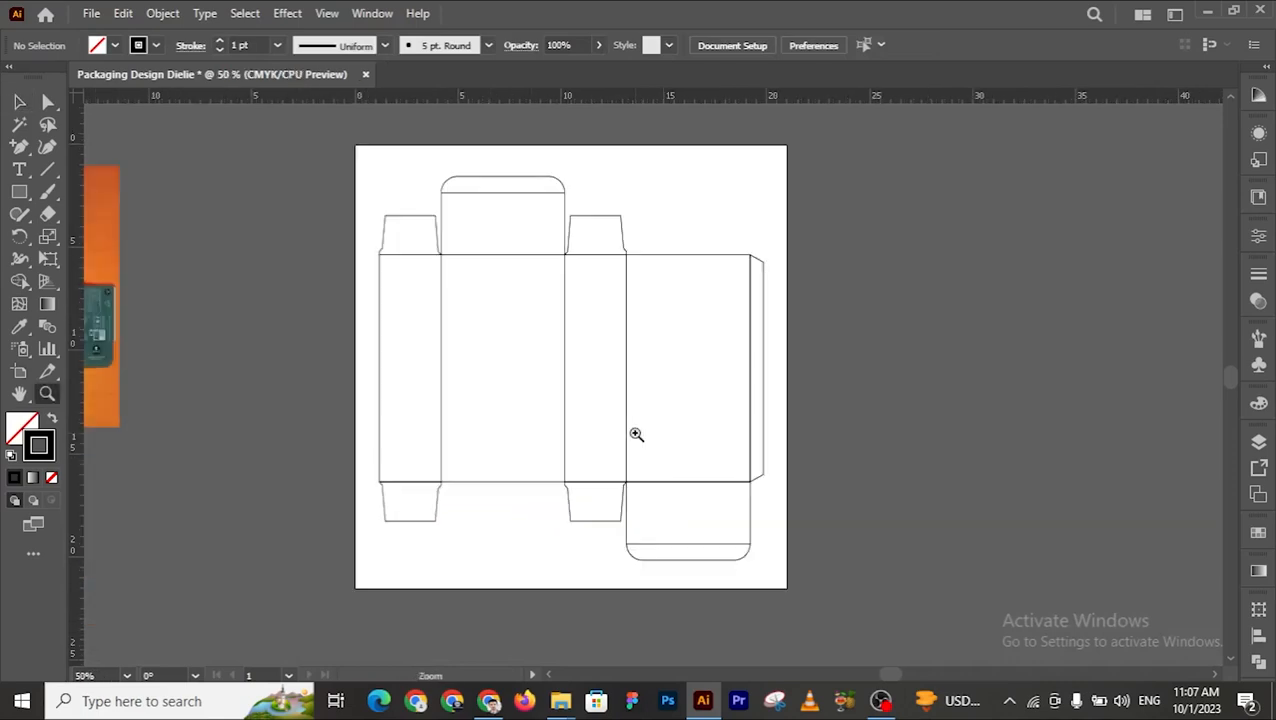
pyautogui.click(609, 421)
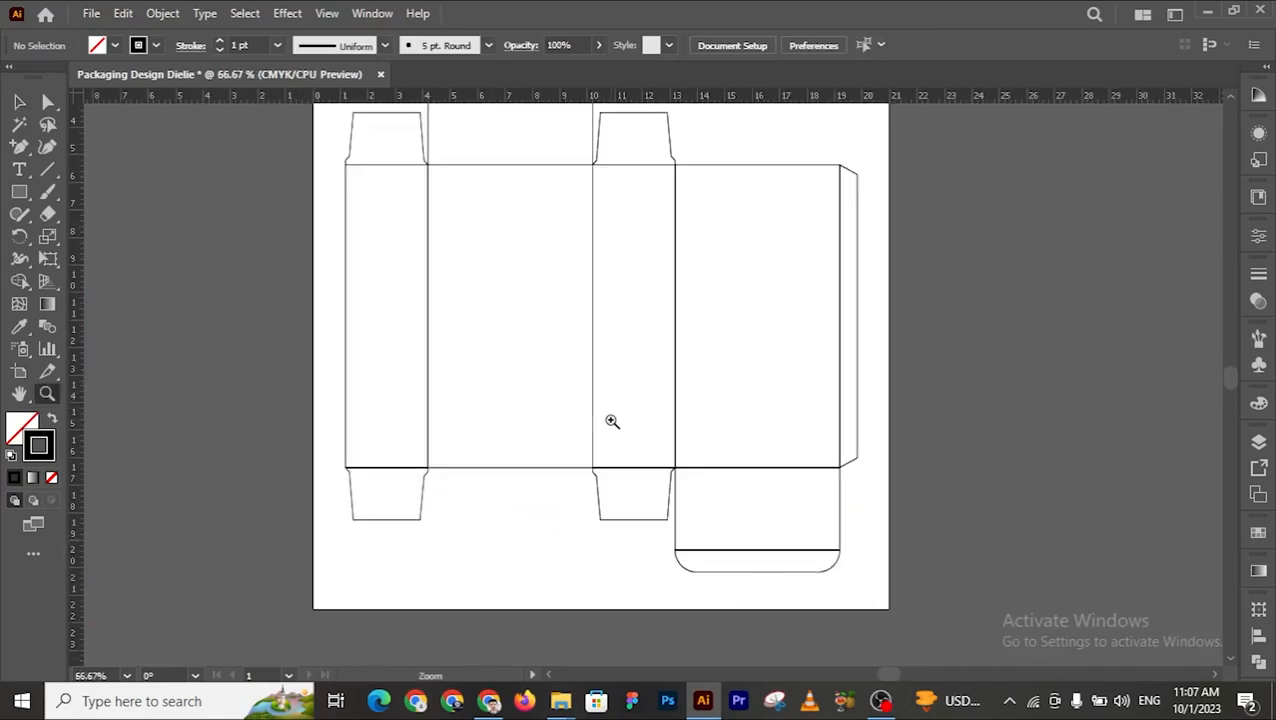
pyautogui.scroll(1, 612, 421)
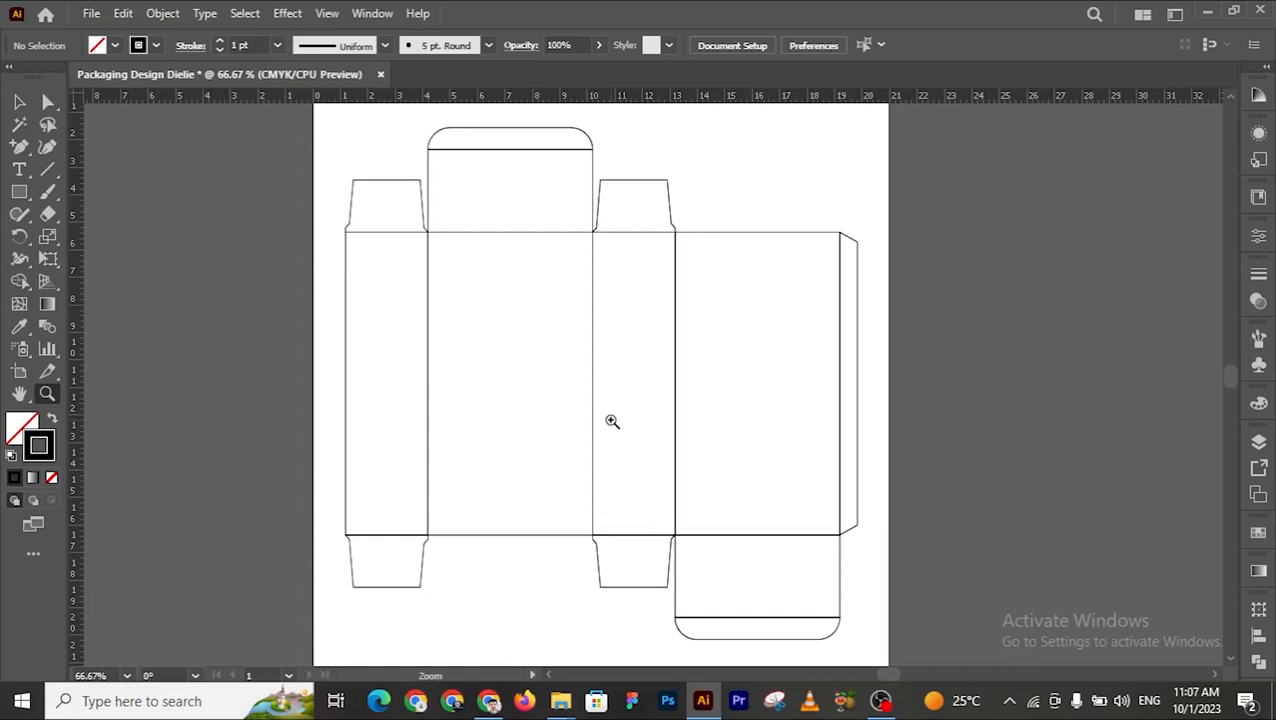
pyautogui.keyDown('alt'); pyautogui.click(612, 421); pyautogui.keyUp('alt')
pyautogui.keyDown('alt'); pyautogui.click(612, 421); pyautogui.keyUp('alt')
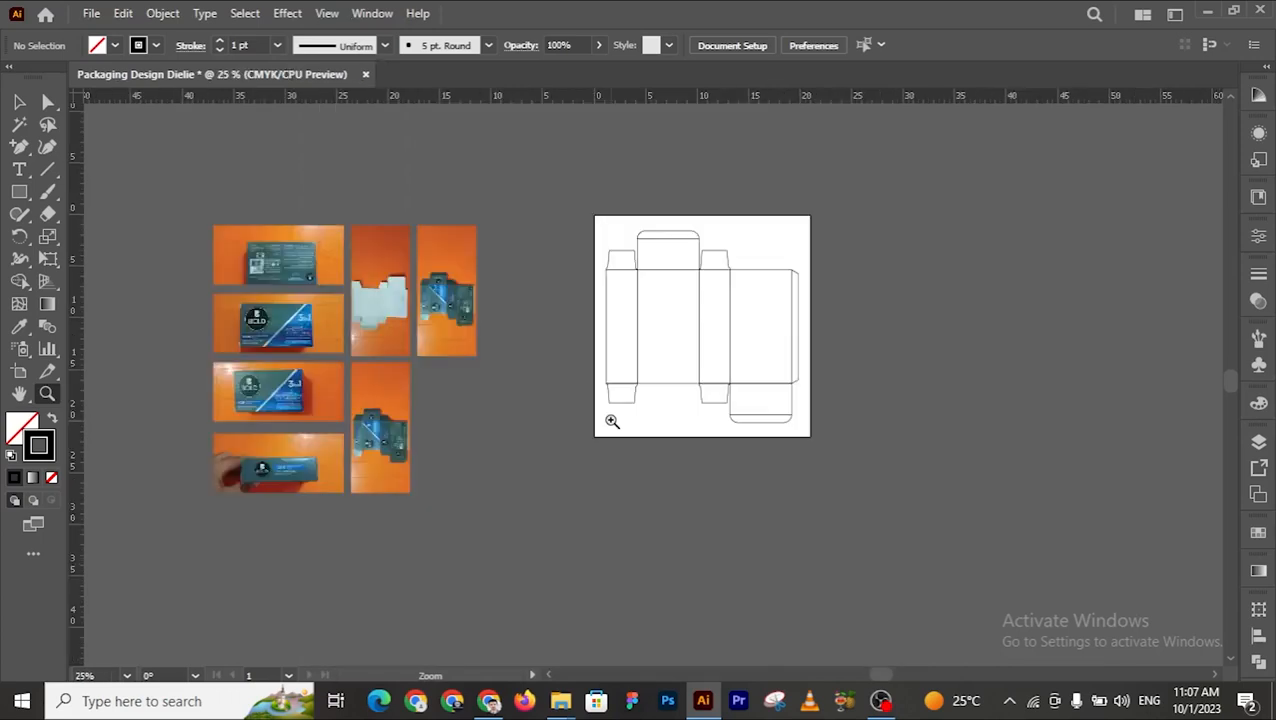
pyautogui.click(470, 325)
pyautogui.click(471, 324)
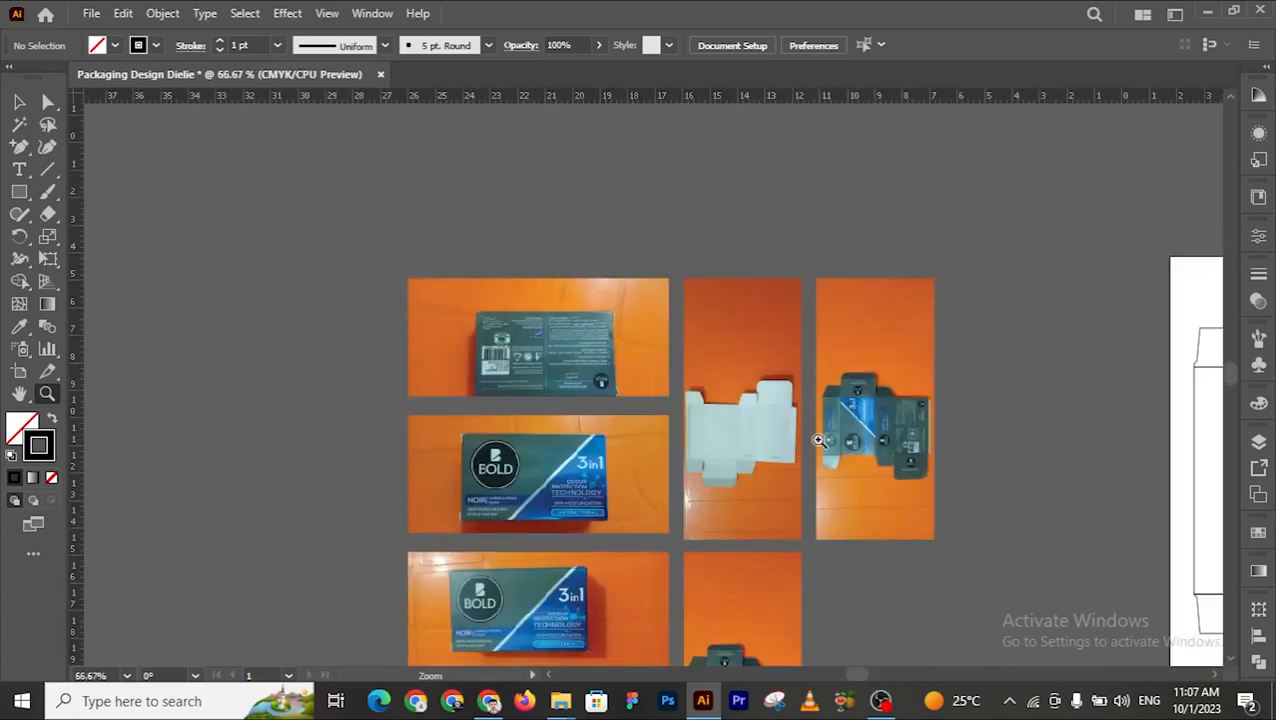
pyautogui.click(818, 440)
pyautogui.click(588, 320)
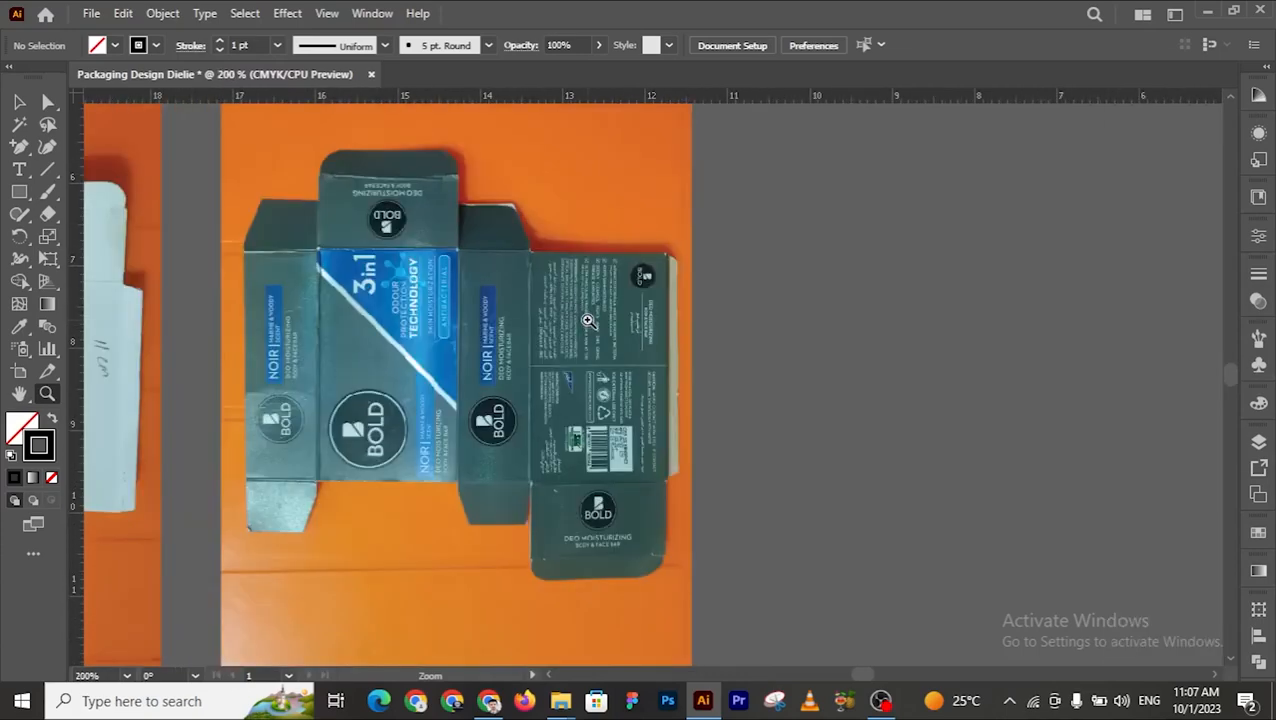
pyautogui.click(588, 320)
pyautogui.scroll(-1, 588, 320)
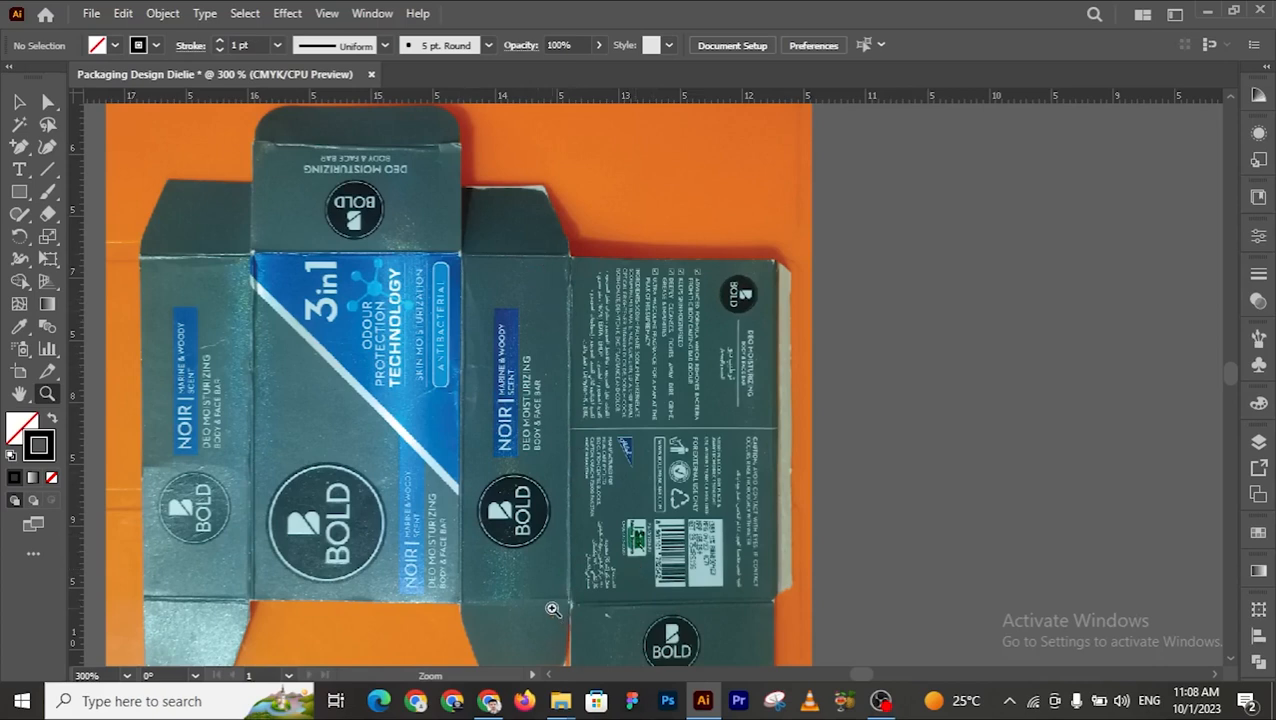
pyautogui.scroll(-1, 307, 580)
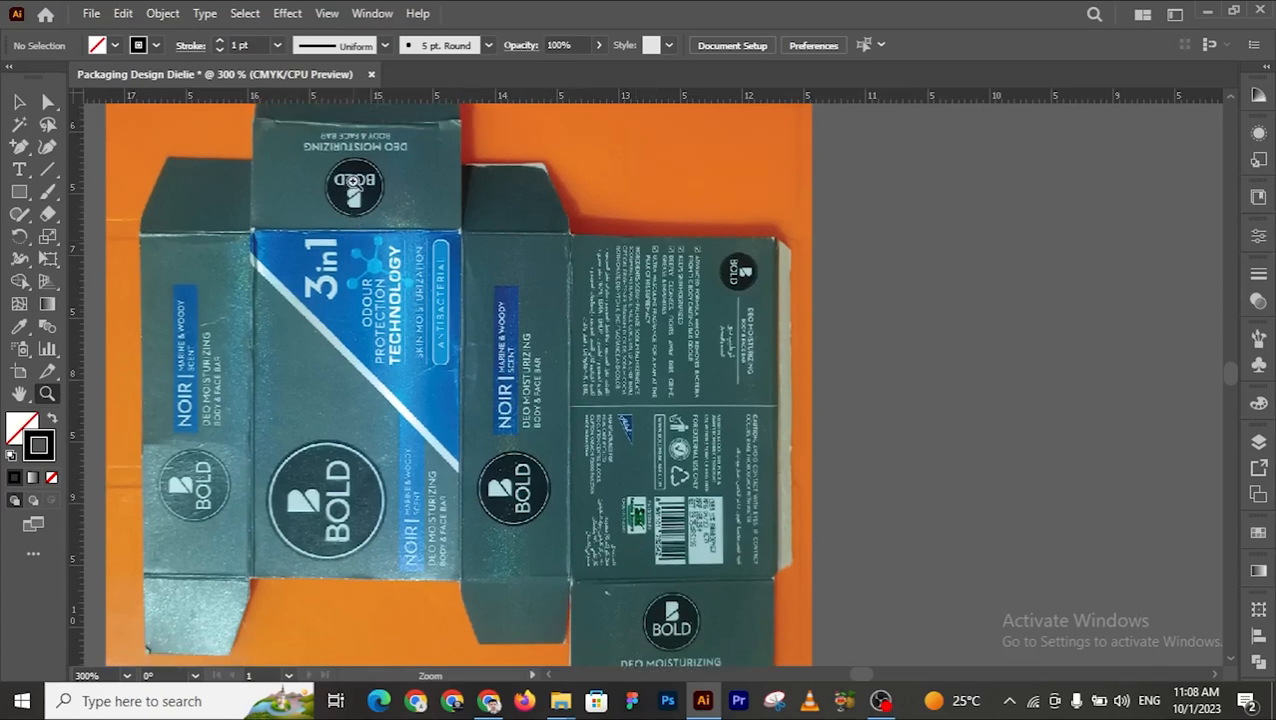
pyautogui.scroll(3, 354, 184)
pyautogui.scroll(-2, 573, 452)
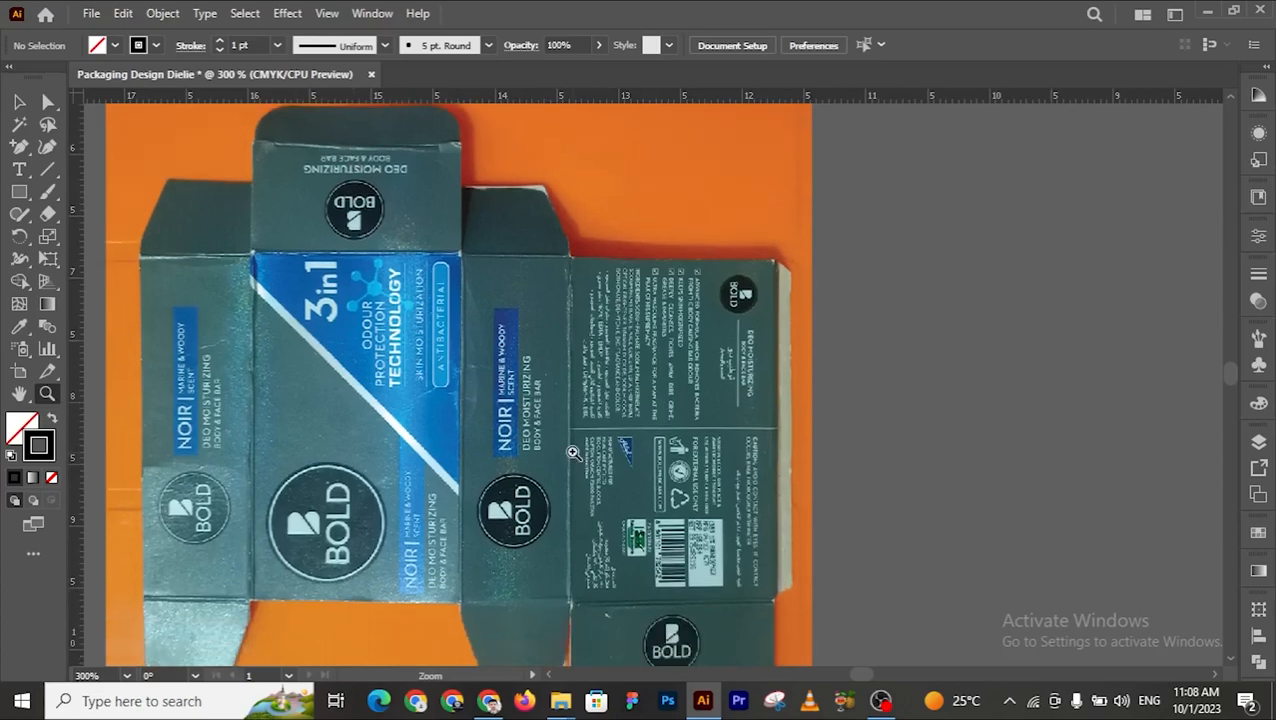
pyautogui.keyDown('alt'); pyautogui.click(706, 453); pyautogui.keyUp('alt')
pyautogui.keyDown('alt'); pyautogui.click(706, 453); pyautogui.keyUp('alt')
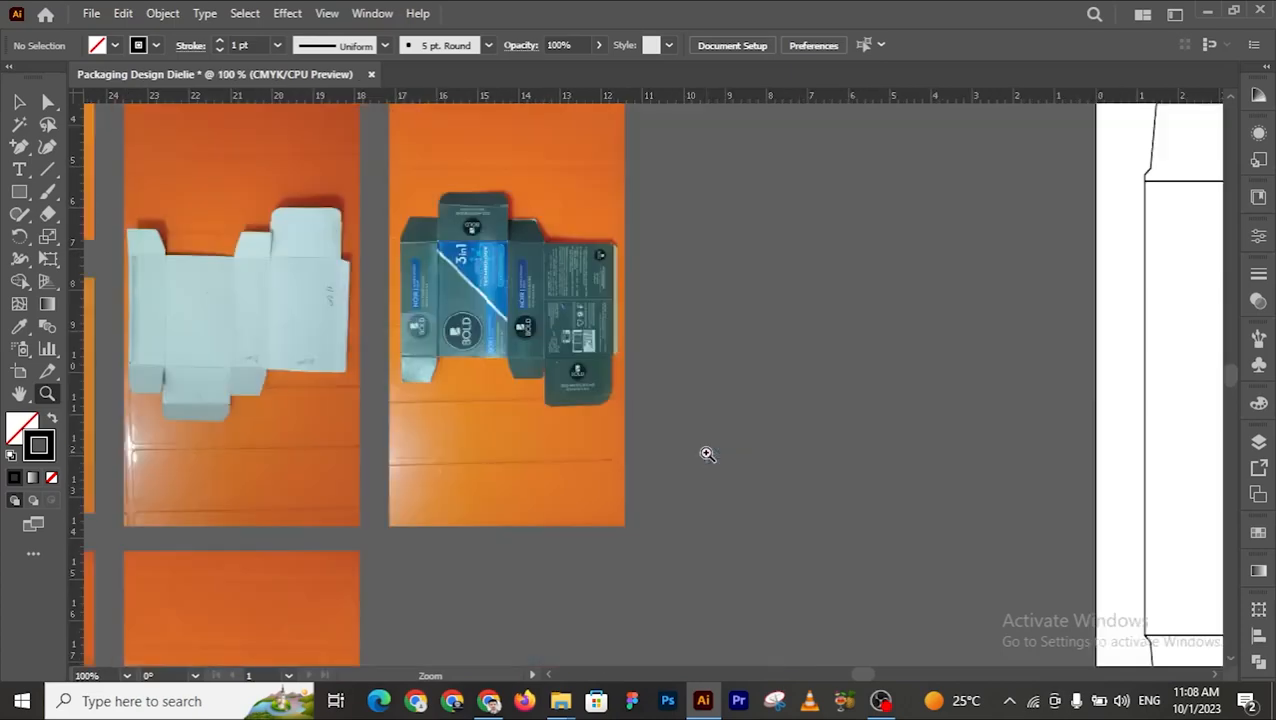
pyautogui.keyDown('alt'); pyautogui.click(655, 396); pyautogui.keyUp('alt')
pyautogui.keyDown('alt'); pyautogui.click(655, 396); pyautogui.keyUp('alt')
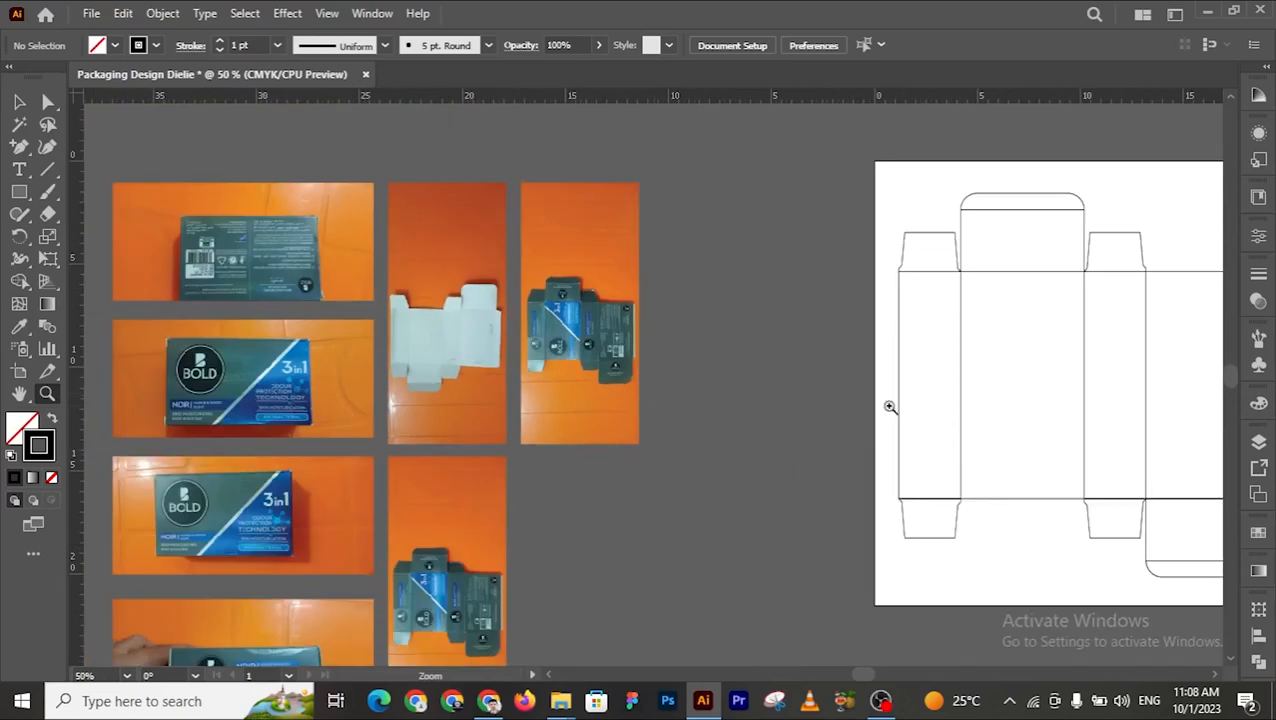
pyautogui.hscroll(3, 903, 405)
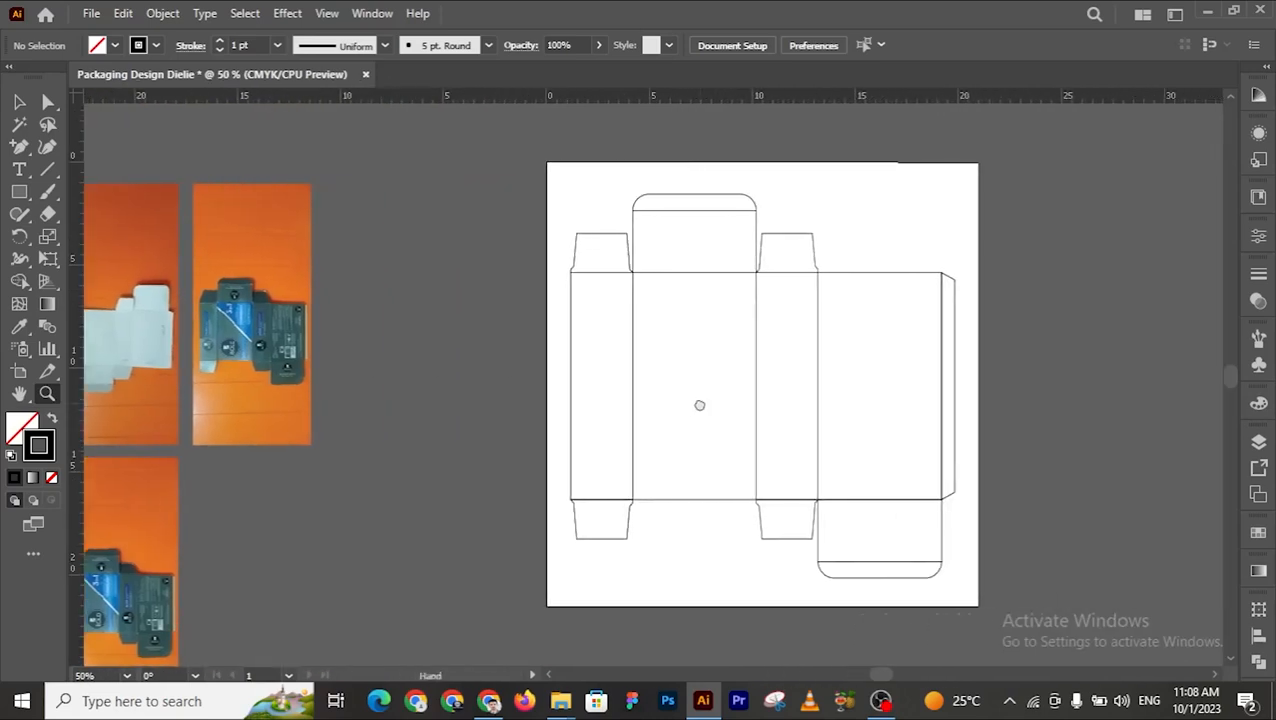
pyautogui.click(700, 404)
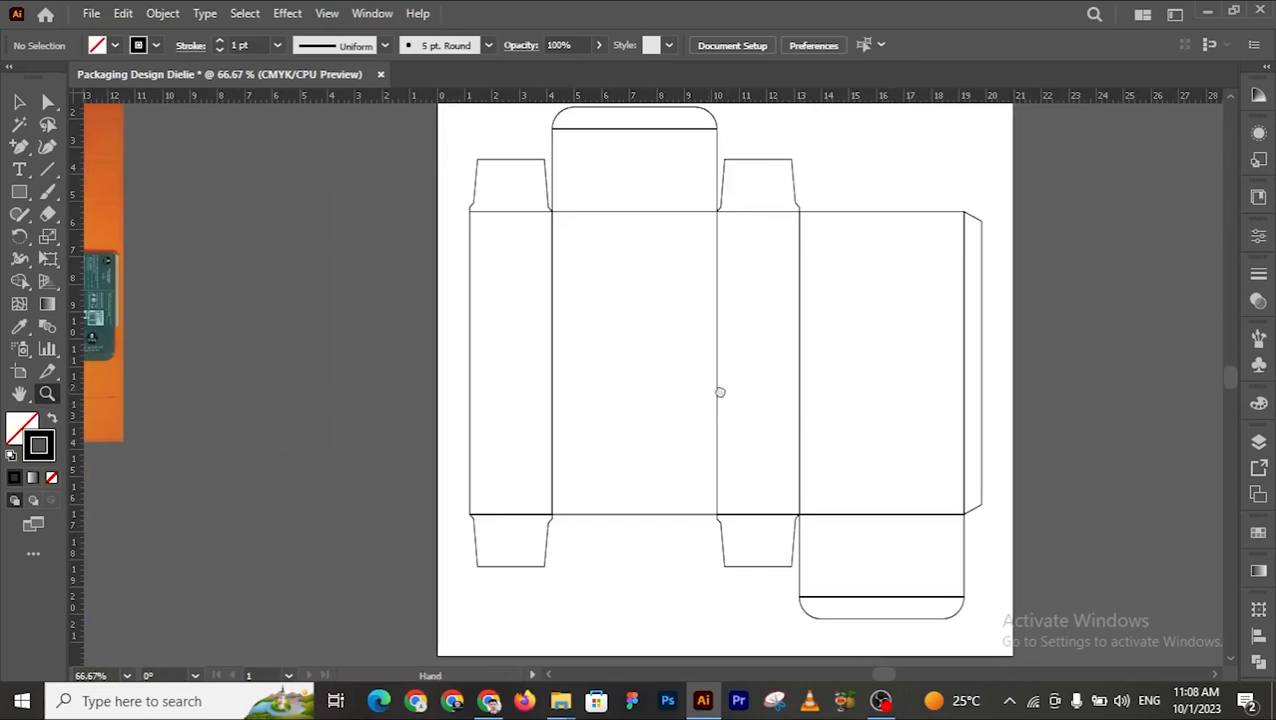
pyautogui.moveTo(718, 394); pyautogui.dragTo(659, 414)
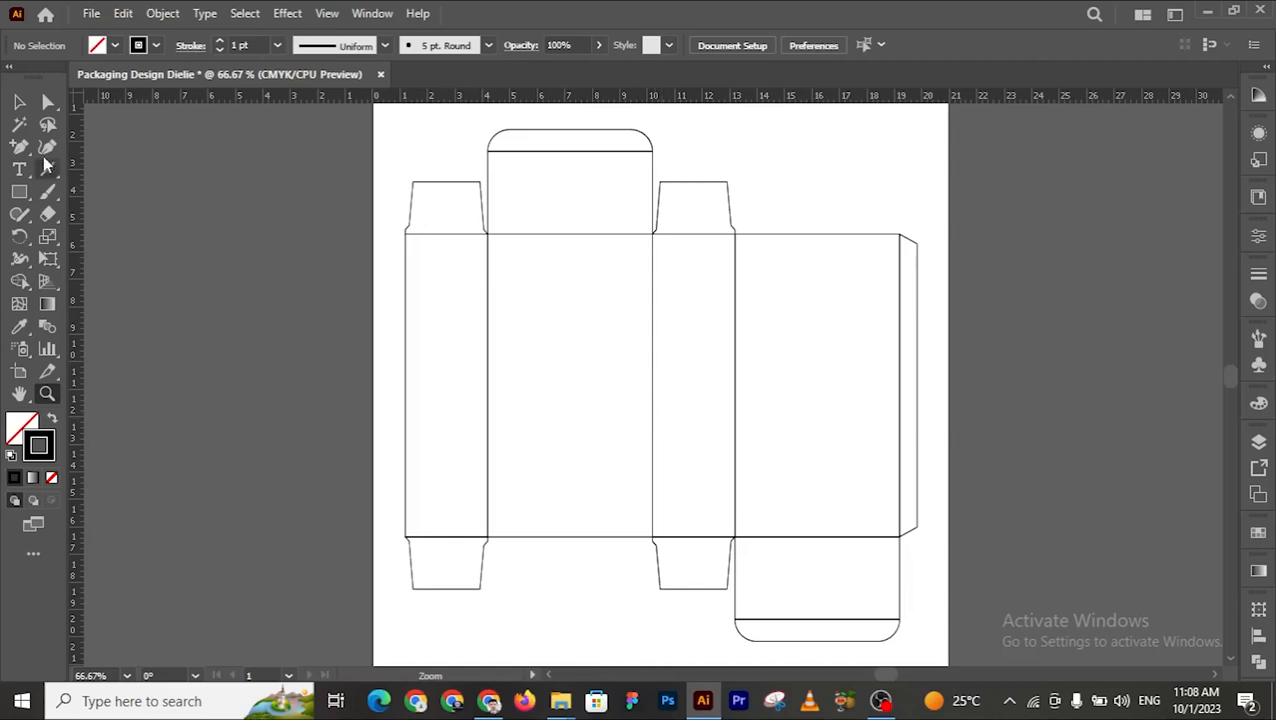
# Step: Select all the dieline's panels, tapered flaps, both lids and the glue flap, and unite them into a single outer outline
pyautogui.click(47, 101)
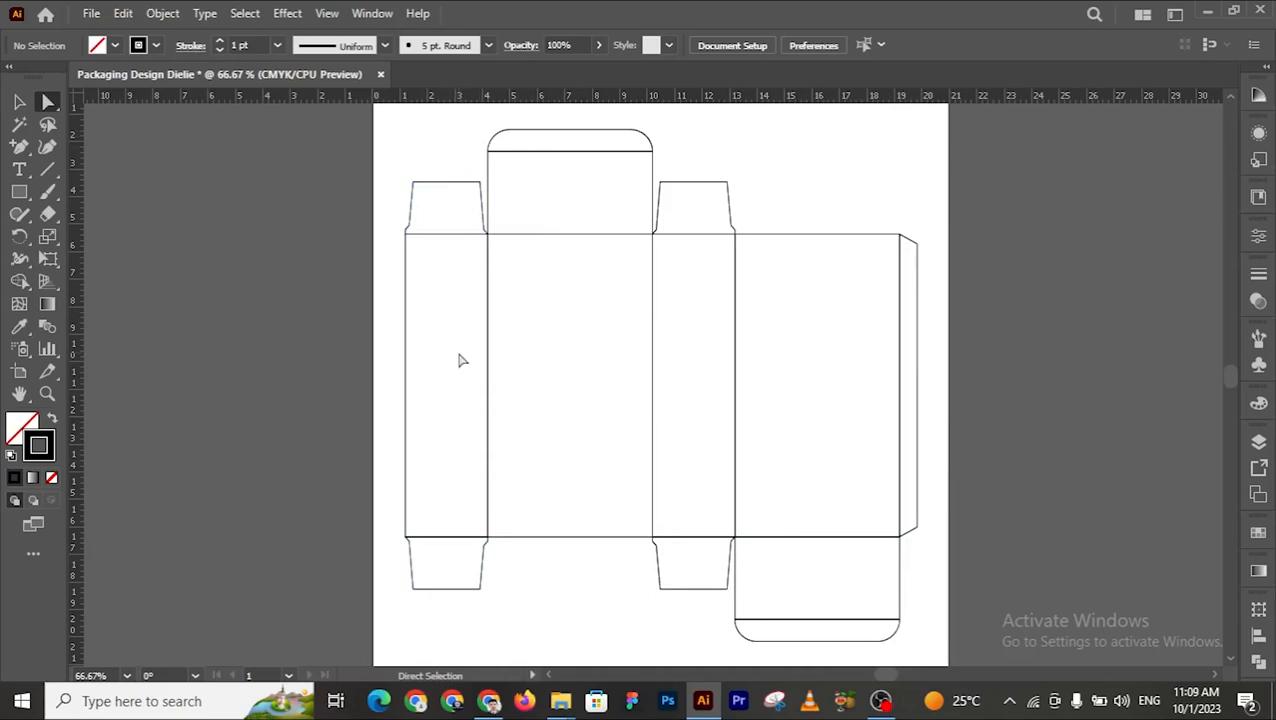
pyautogui.moveTo(459, 354); pyautogui.dragTo(907, 400)
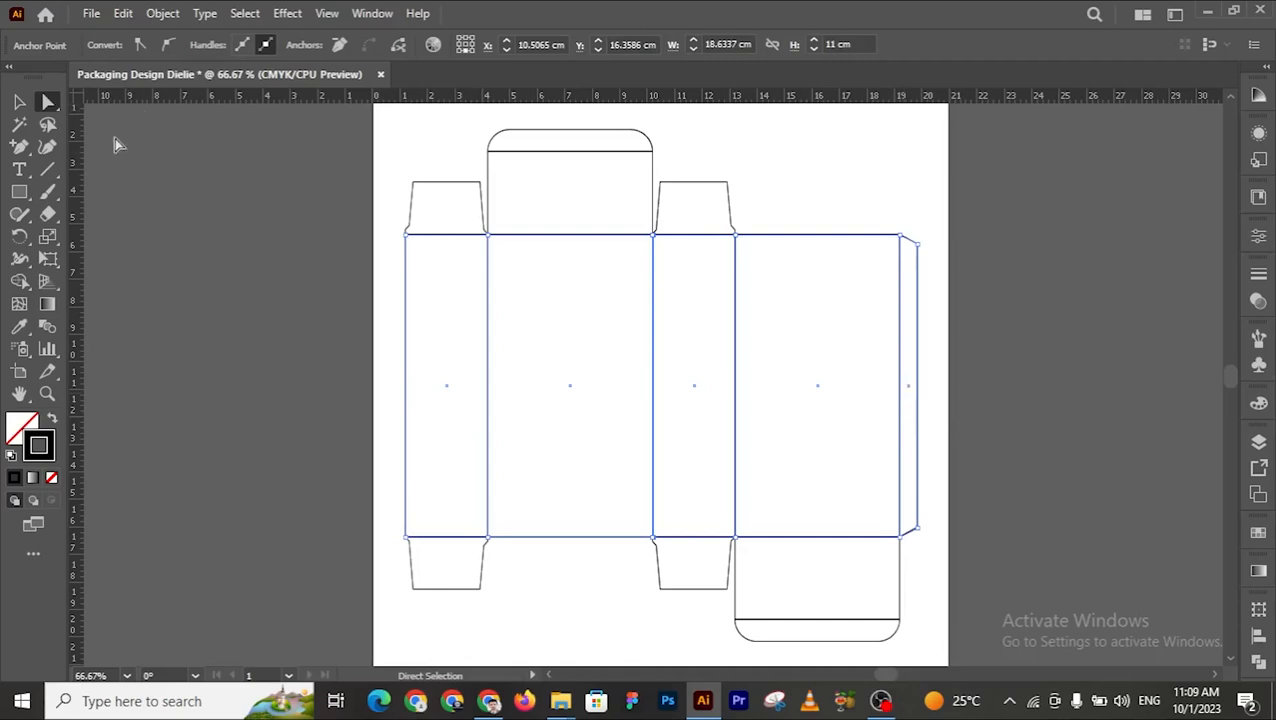
pyautogui.click(362, 184)
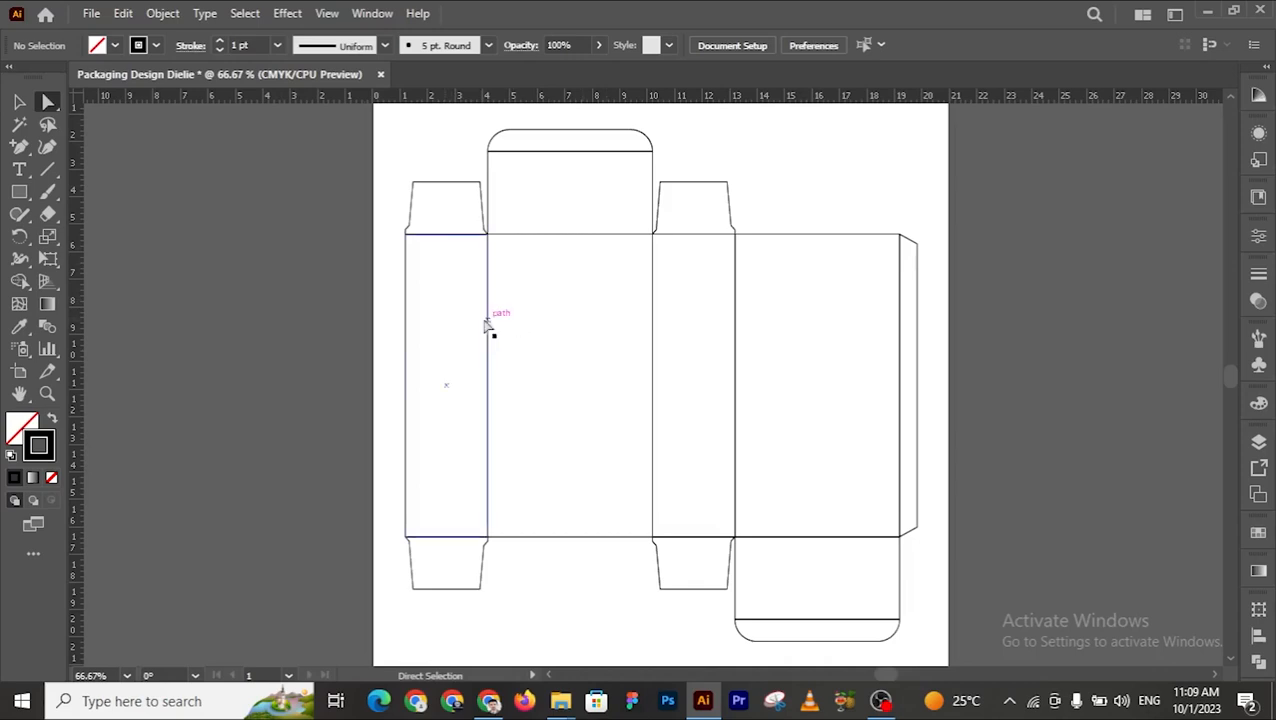
pyautogui.moveTo(443, 291); pyautogui.dragTo(907, 423)
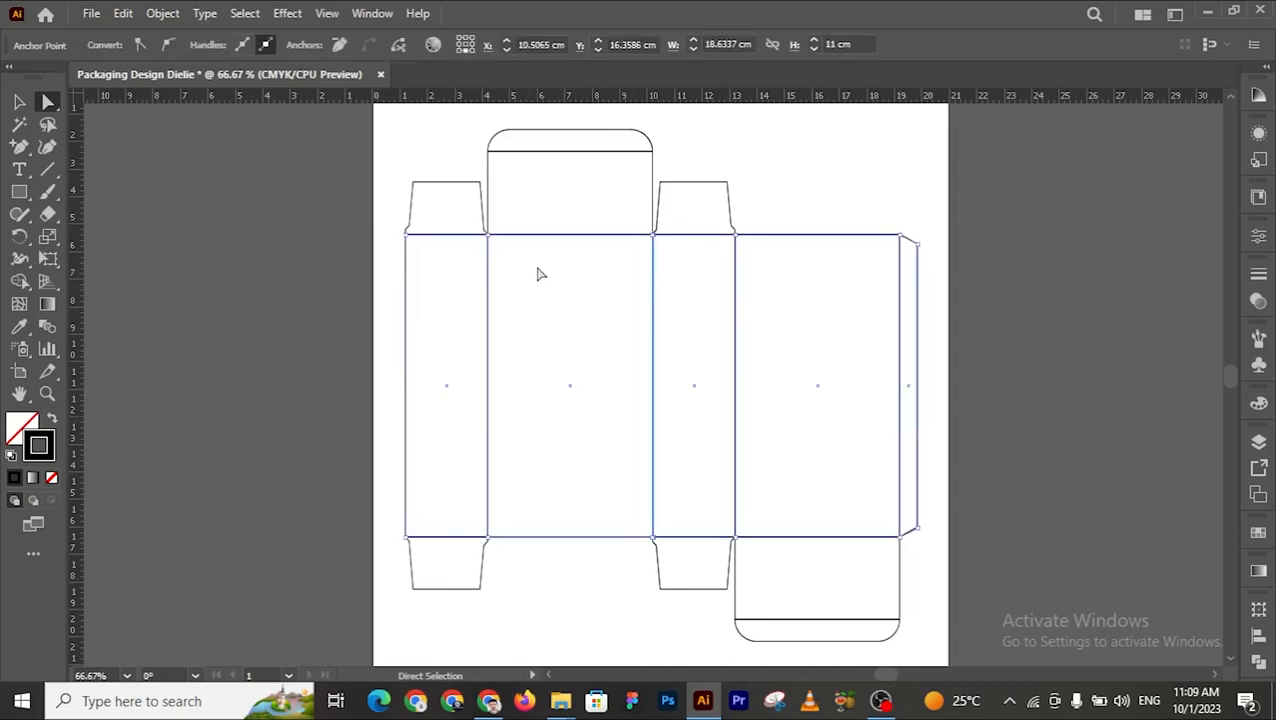
pyautogui.moveTo(538, 268); pyautogui.dragTo(566, 142)
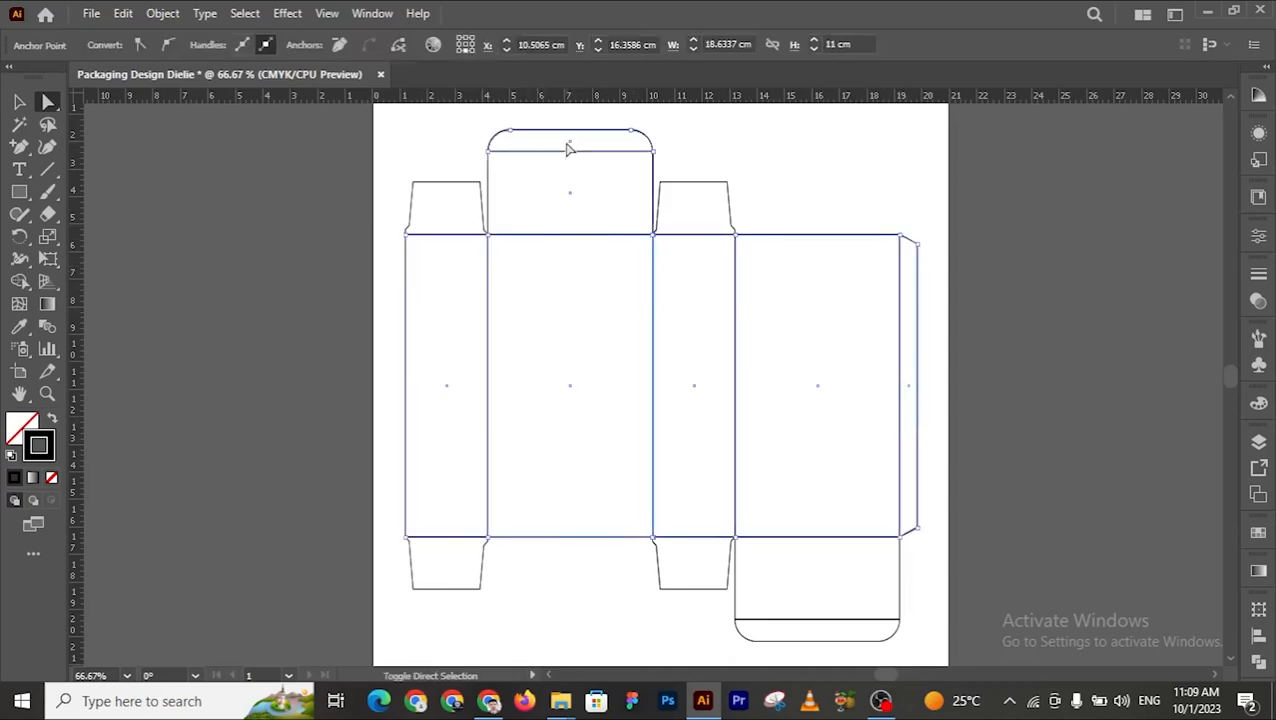
pyautogui.moveTo(441, 252); pyautogui.dragTo(456, 220)
pyautogui.moveTo(441, 492); pyautogui.dragTo(450, 558)
pyautogui.moveTo(692, 279); pyautogui.dragTo(706, 206)
pyautogui.moveTo(697, 476); pyautogui.dragTo(712, 574)
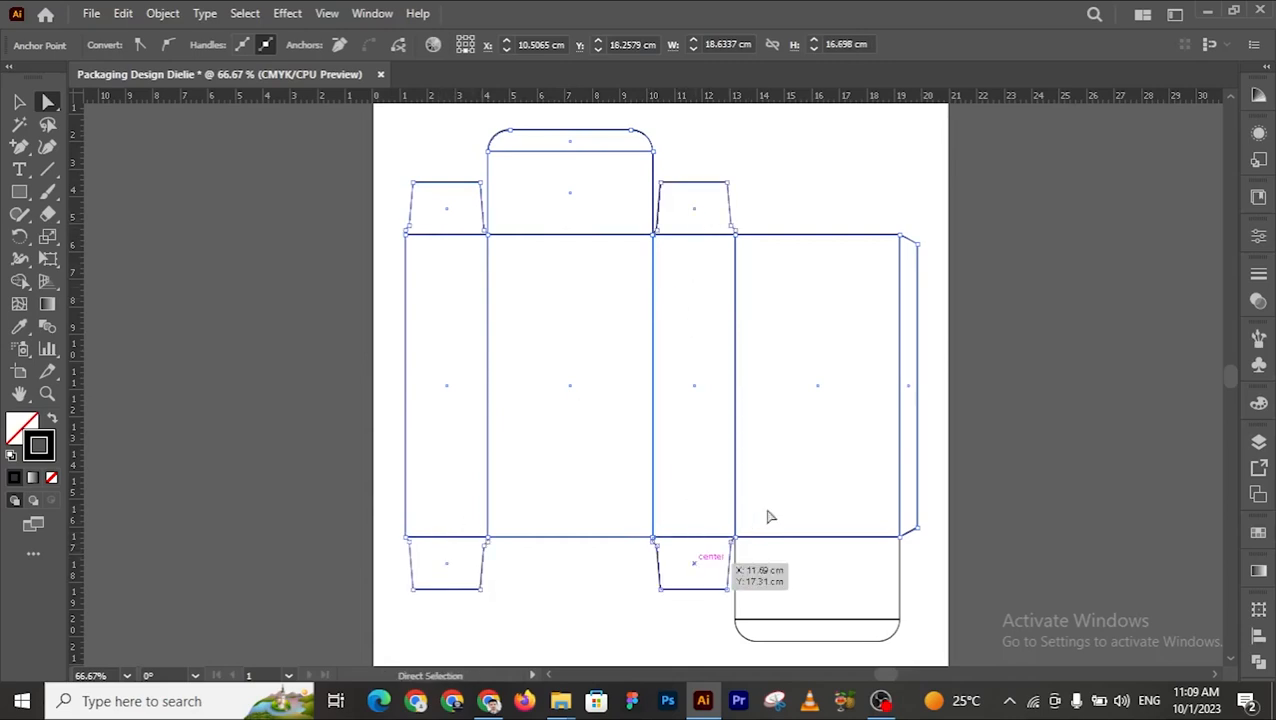
pyautogui.moveTo(794, 490); pyautogui.dragTo(840, 632)
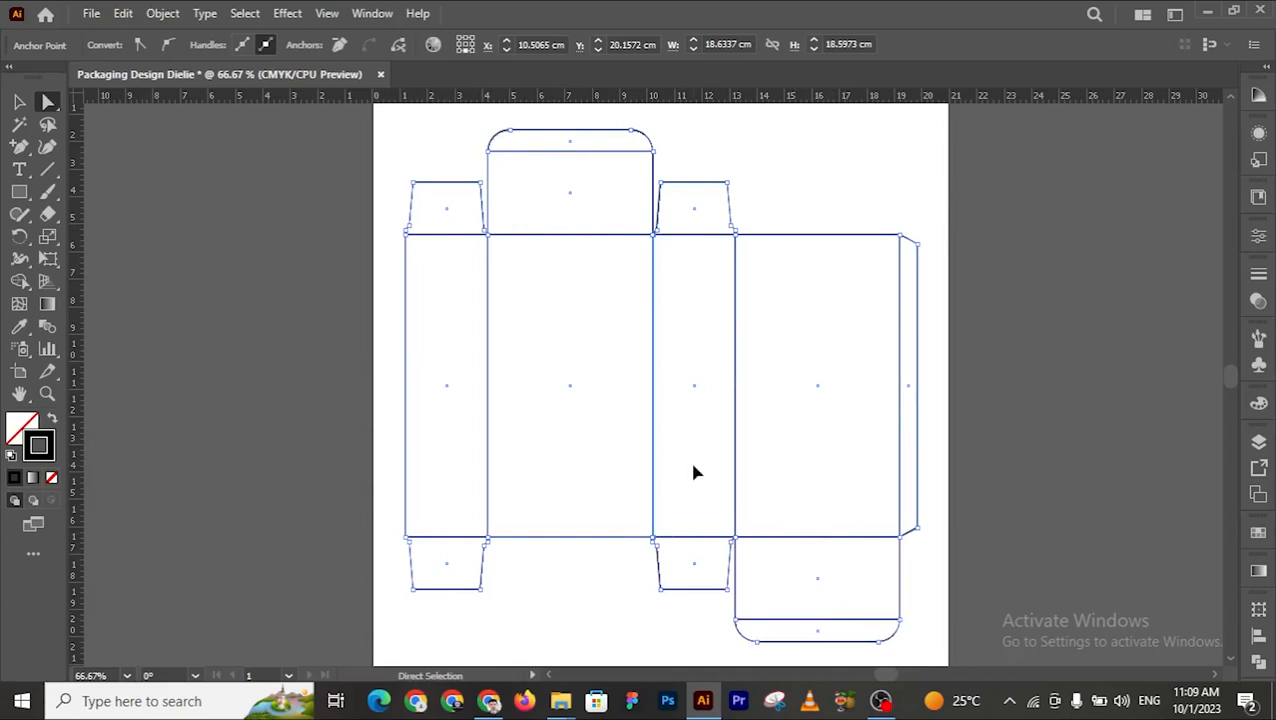
pyautogui.hotkey('ctrl', '4')
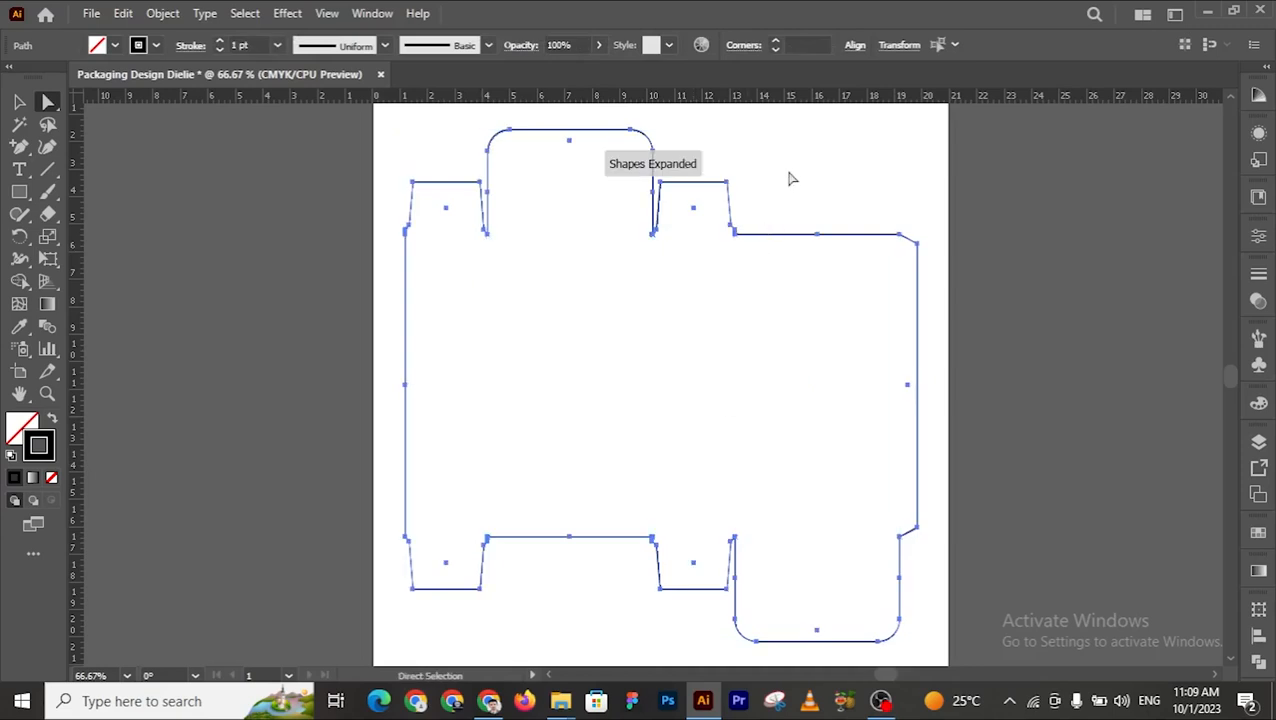
pyautogui.click(790, 176)
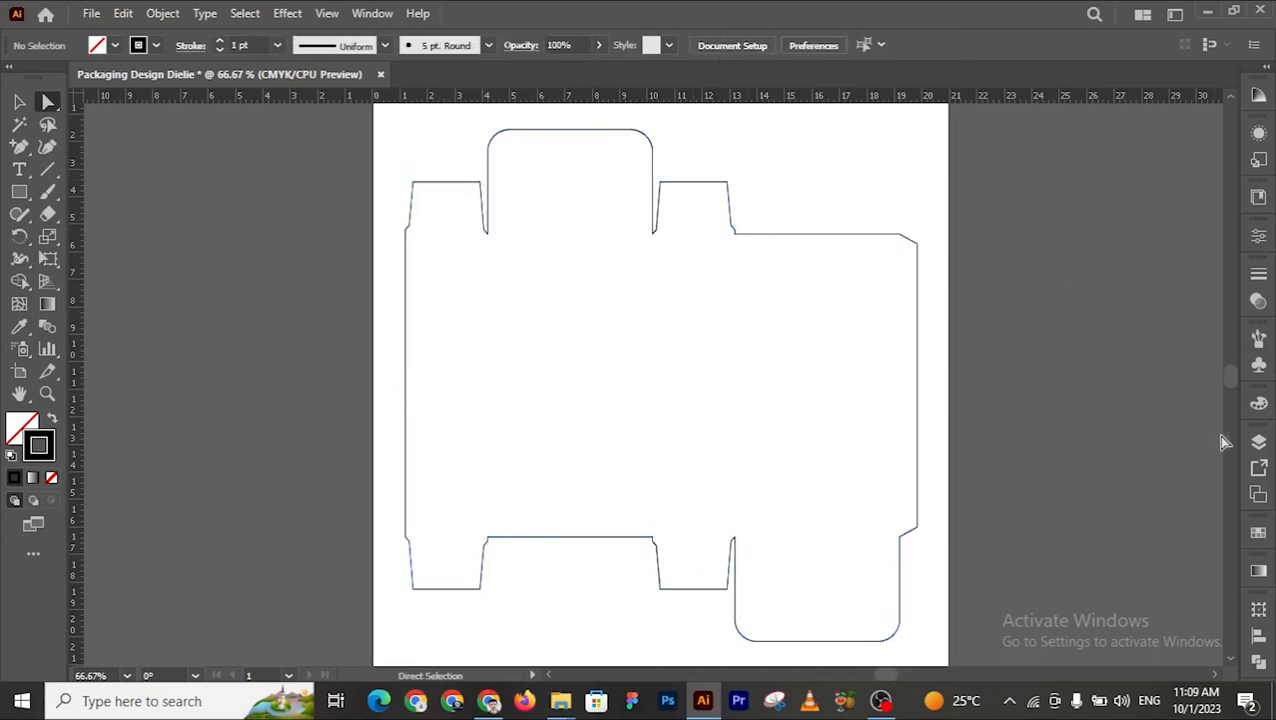
# Step: Create a new layer named Creasing lines above Layer 1 and target it
pyautogui.click(1260, 446)
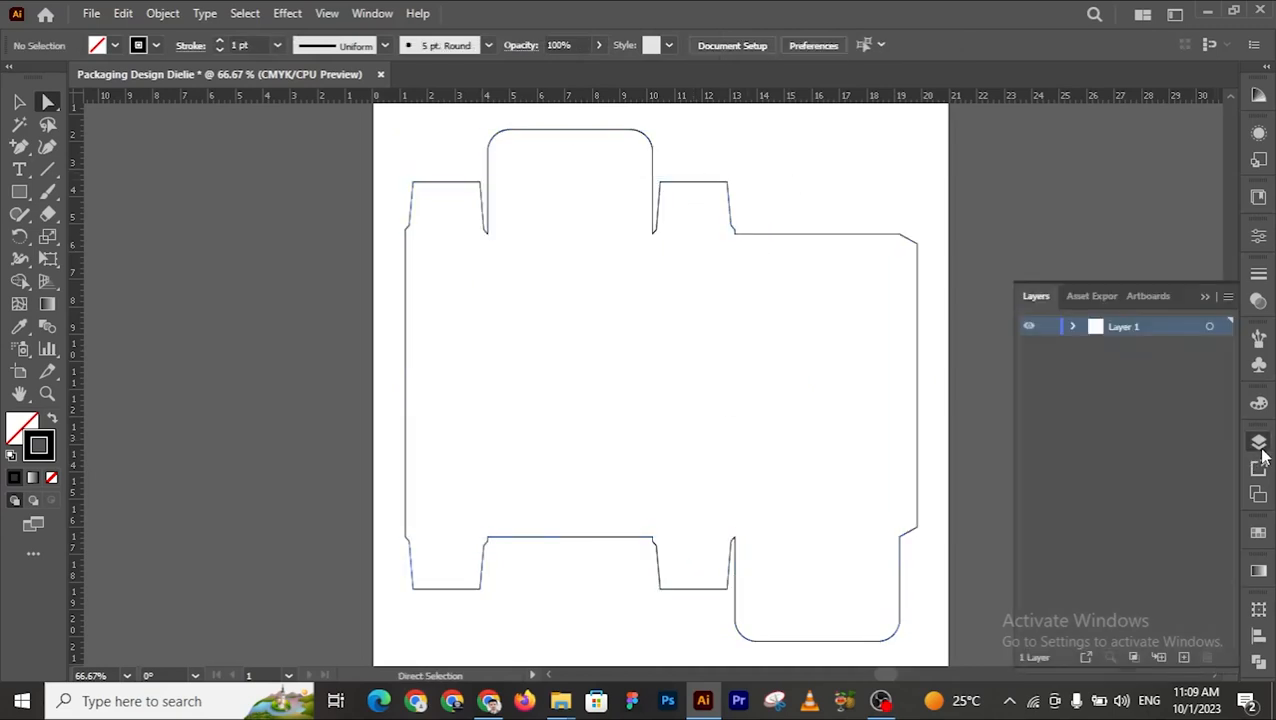
pyautogui.click(1185, 659)
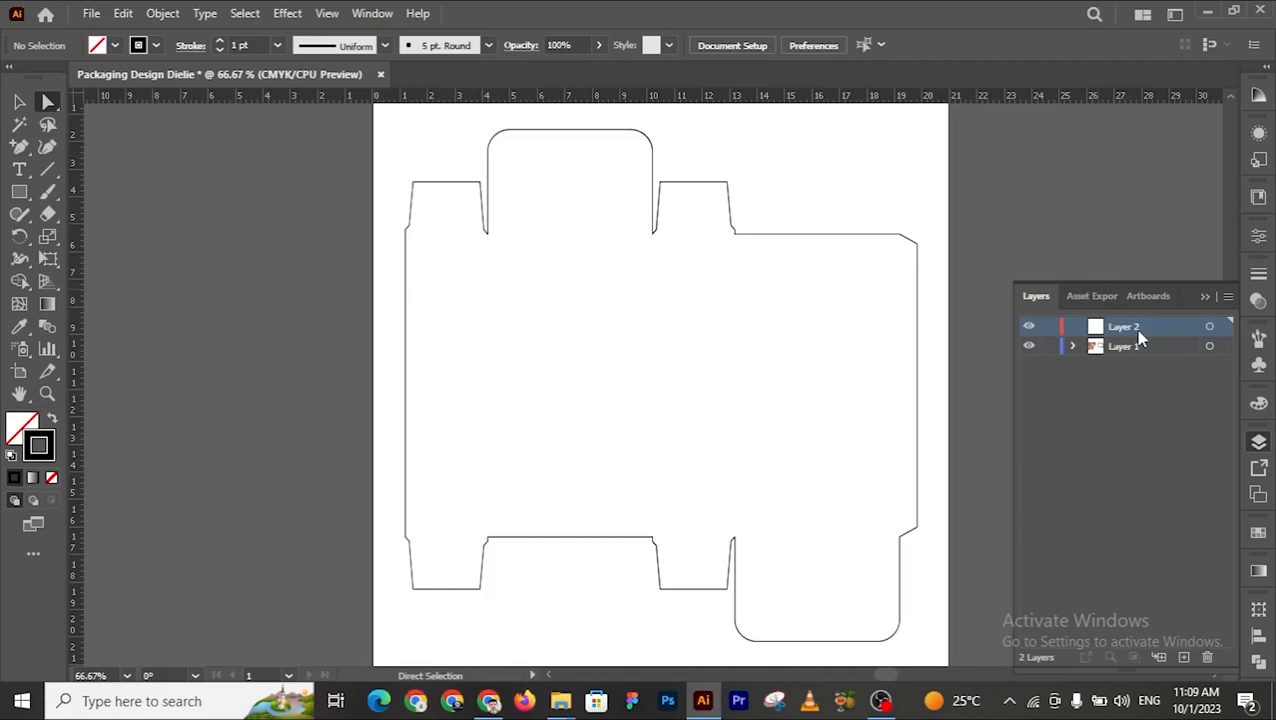
pyautogui.write('Creasing lines')
pyautogui.press('Return')
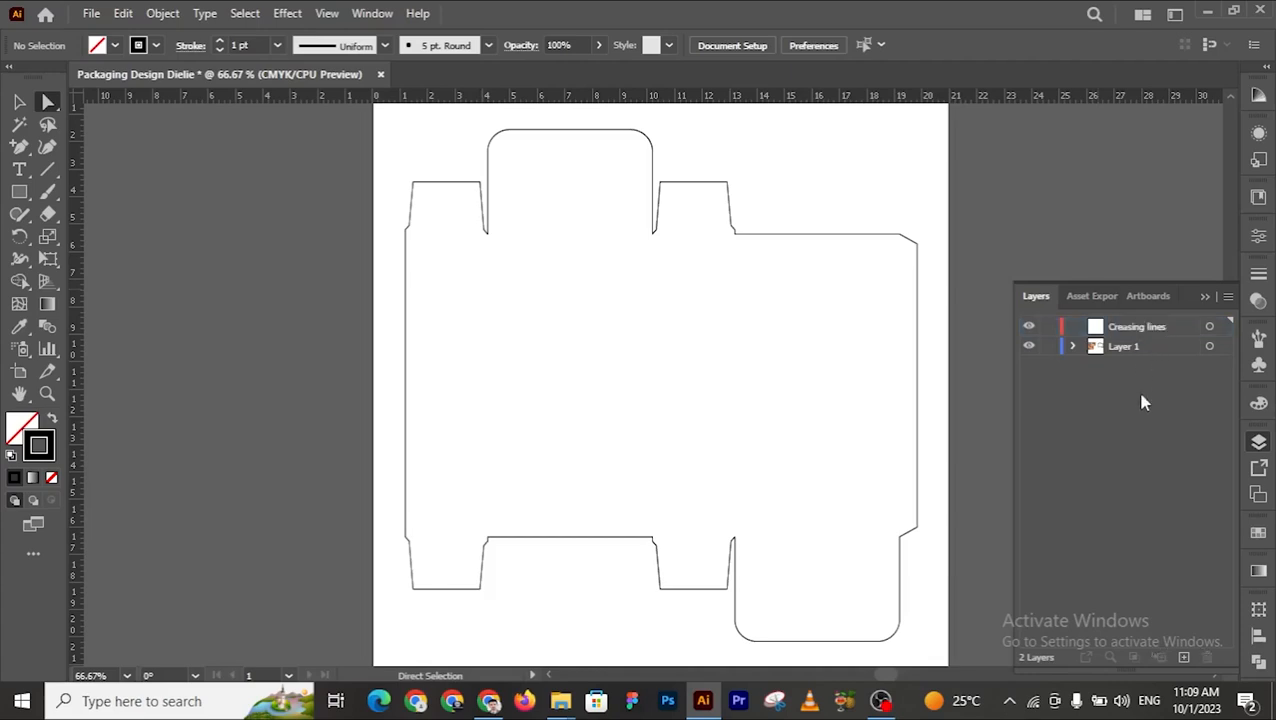
pyautogui.click(1209, 328)
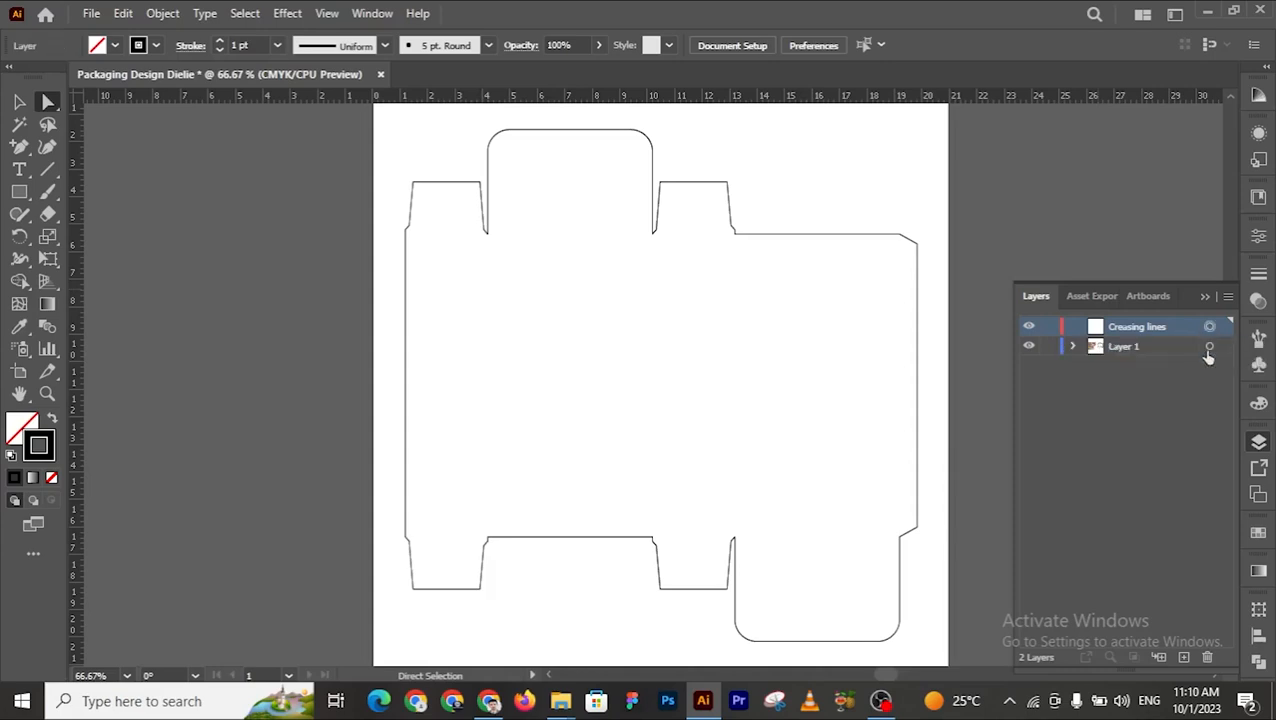
pyautogui.click(1204, 297)
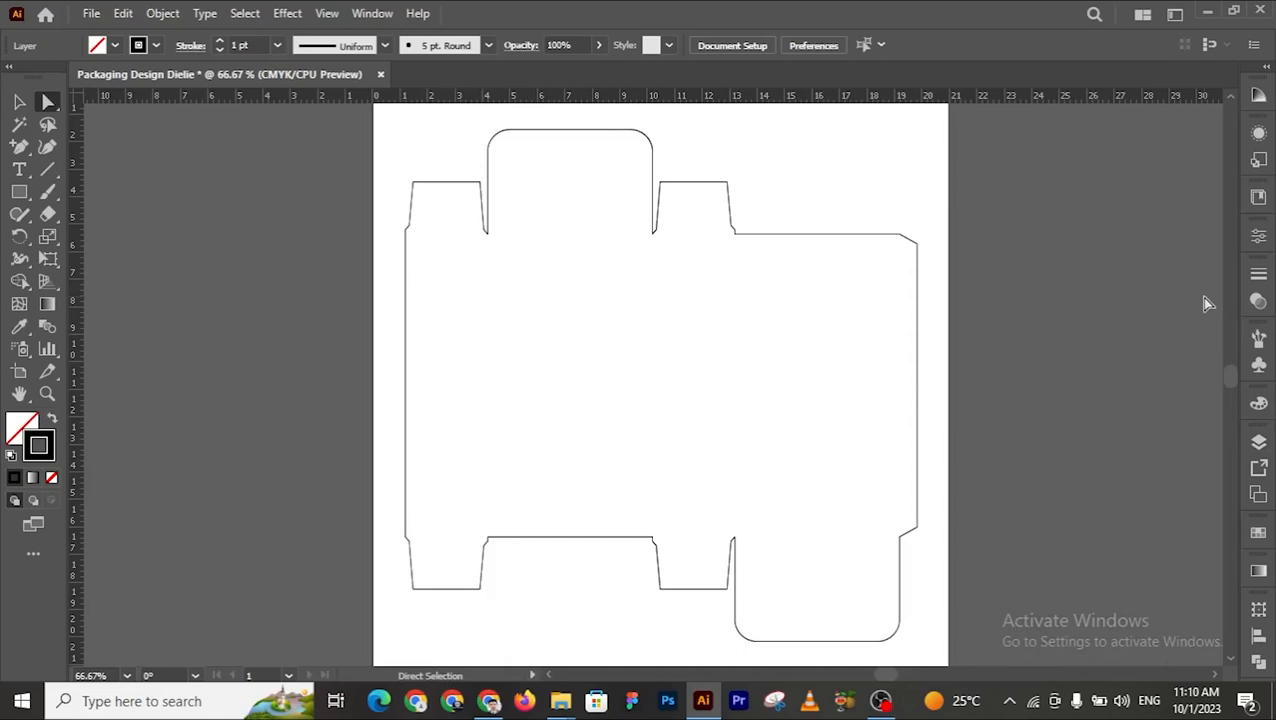
# Step: Paste the crease lines in place on the Creasing lines layer, aligned with the united outline, and deselect them
pyautogui.press('ctrl')
pyautogui.hotkey('ctrl', 'a')
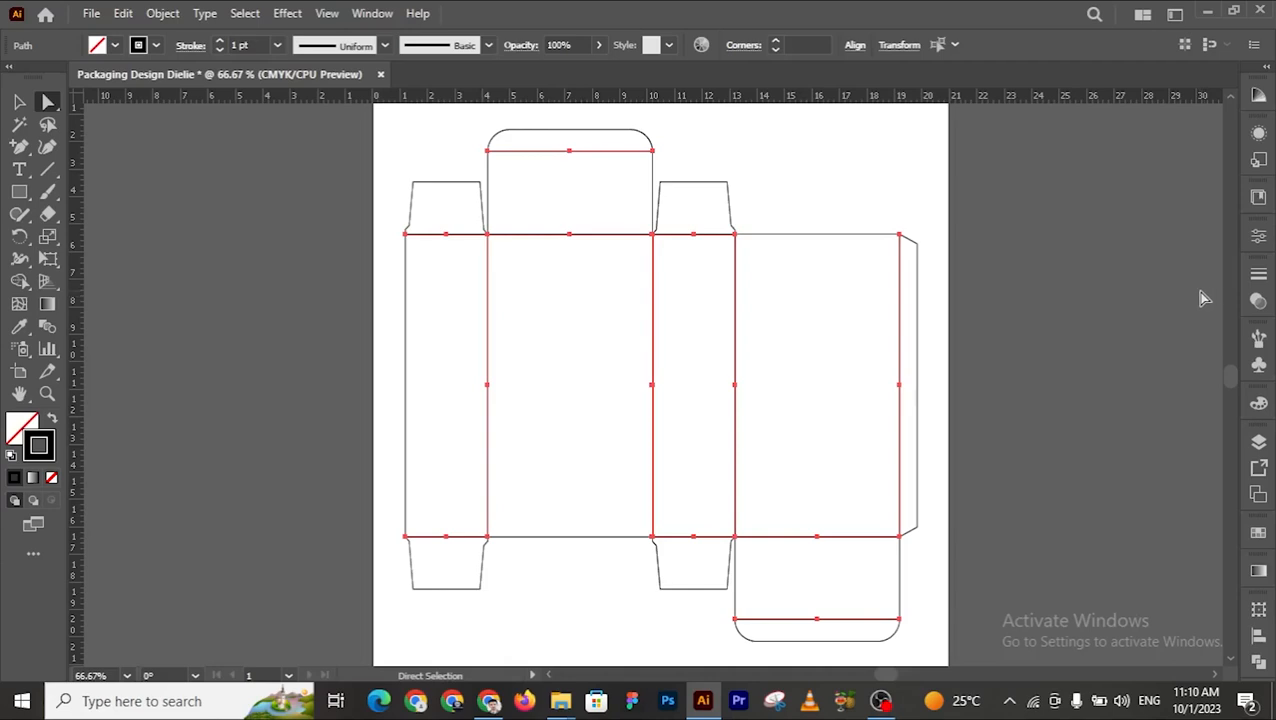
pyautogui.click(1183, 362)
# Step: Check the separation of cut outline and creases by hiding and reshowing Layer 1 and the Creasing lines layer in turn
pyautogui.click(1258, 443)
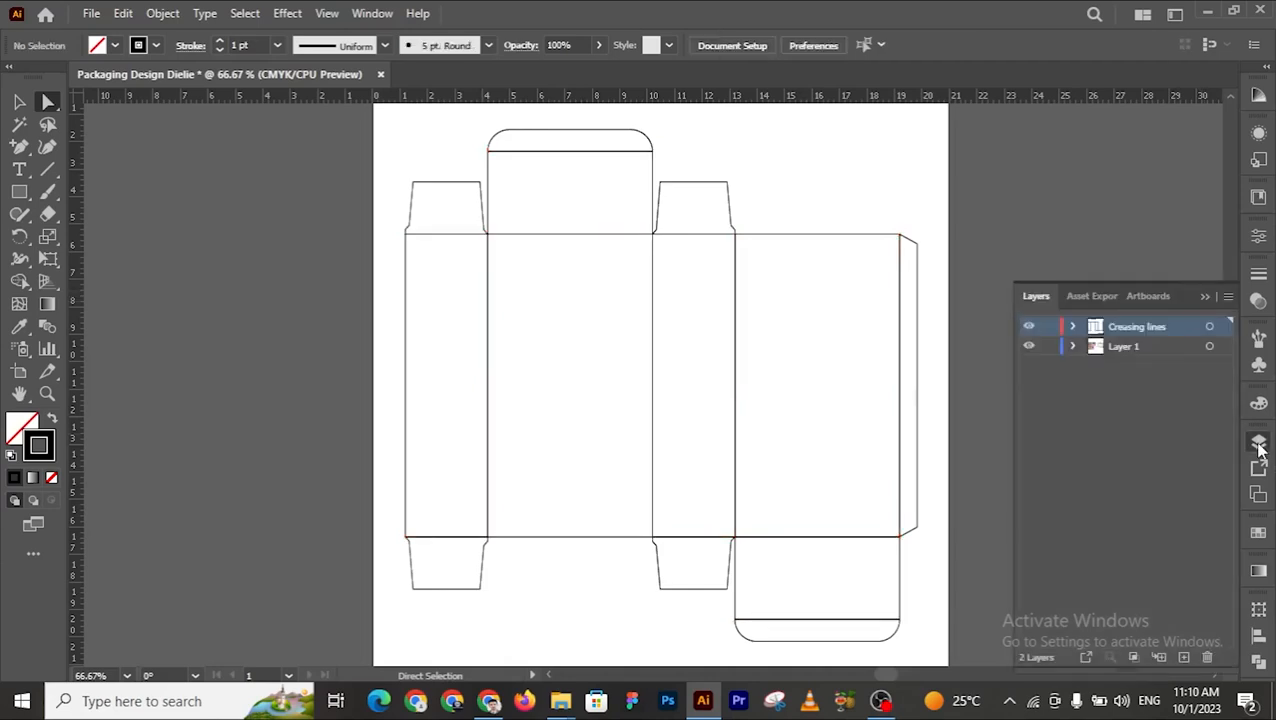
pyautogui.click(1153, 348)
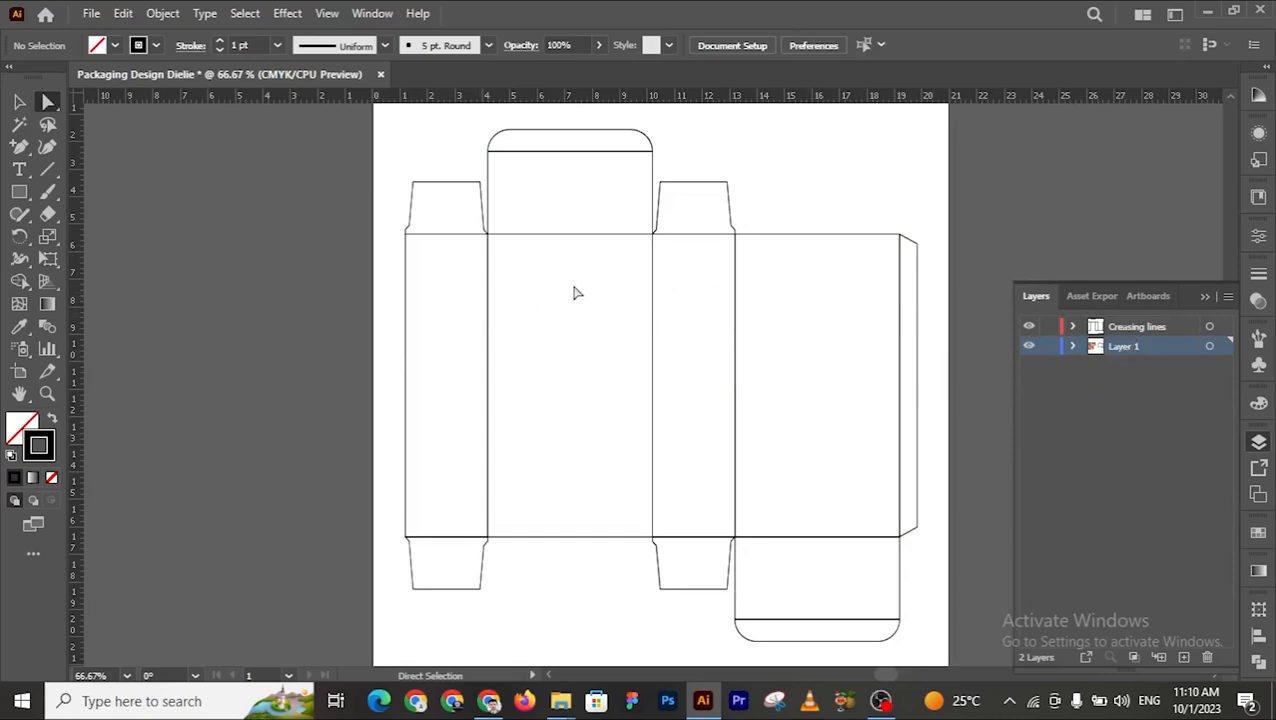
pyautogui.click(1119, 328)
pyautogui.click(1176, 357)
pyautogui.click(1029, 347)
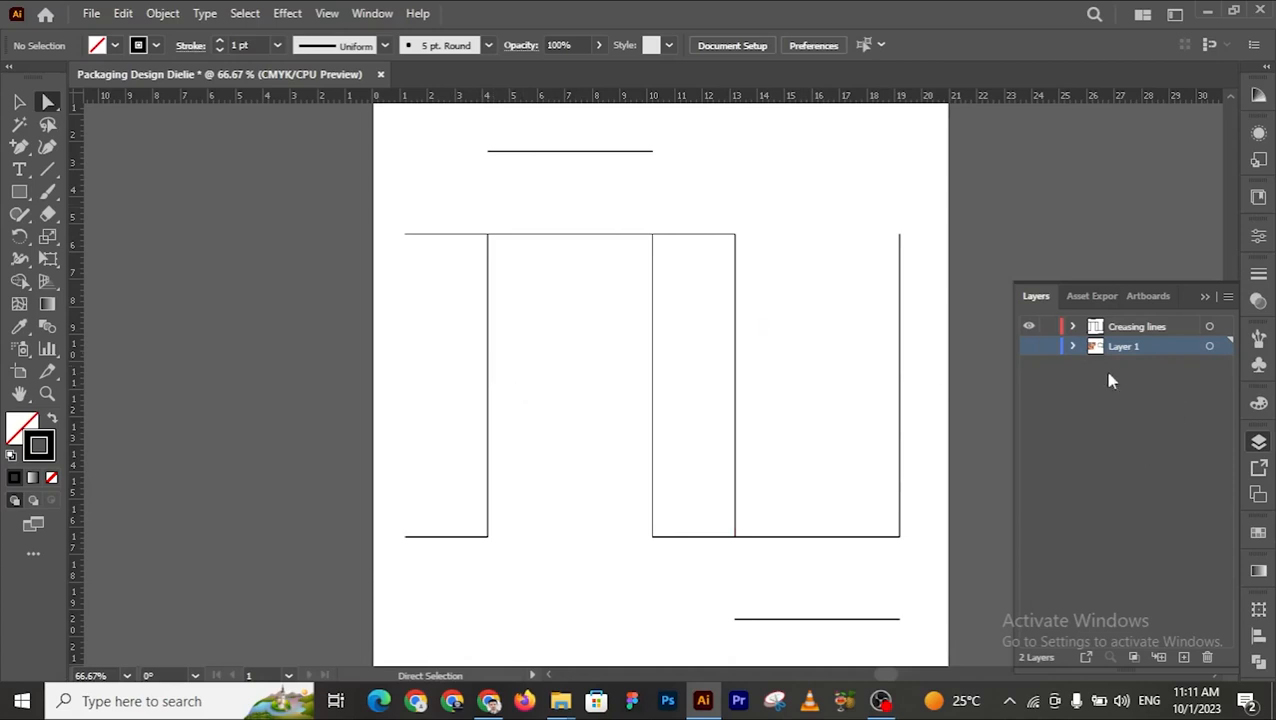
pyautogui.click(1029, 347)
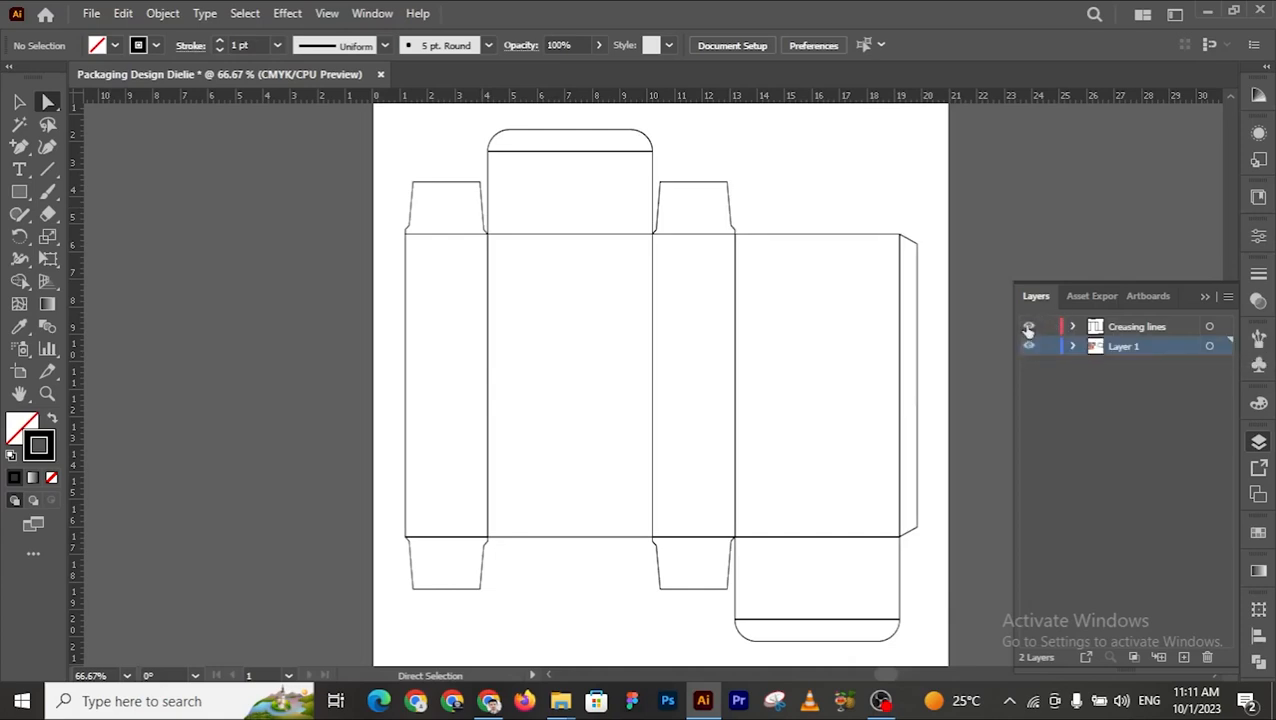
pyautogui.click(1028, 328)
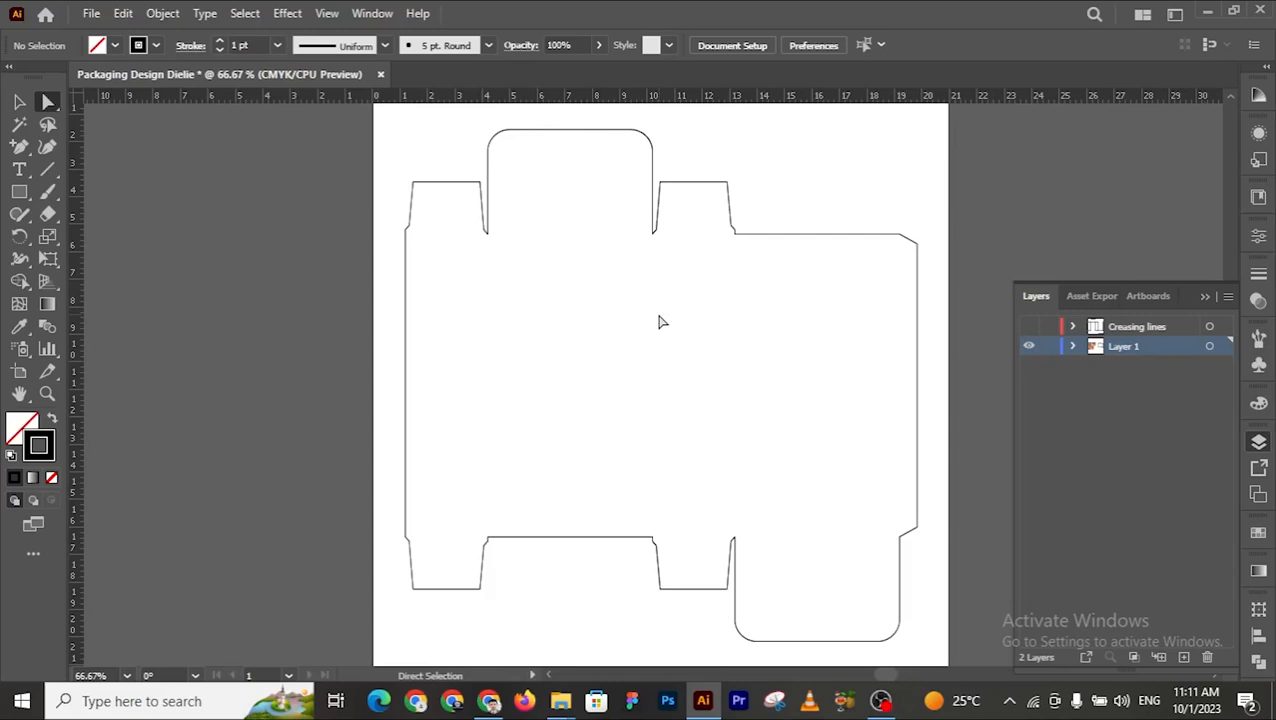
pyautogui.click(1028, 328)
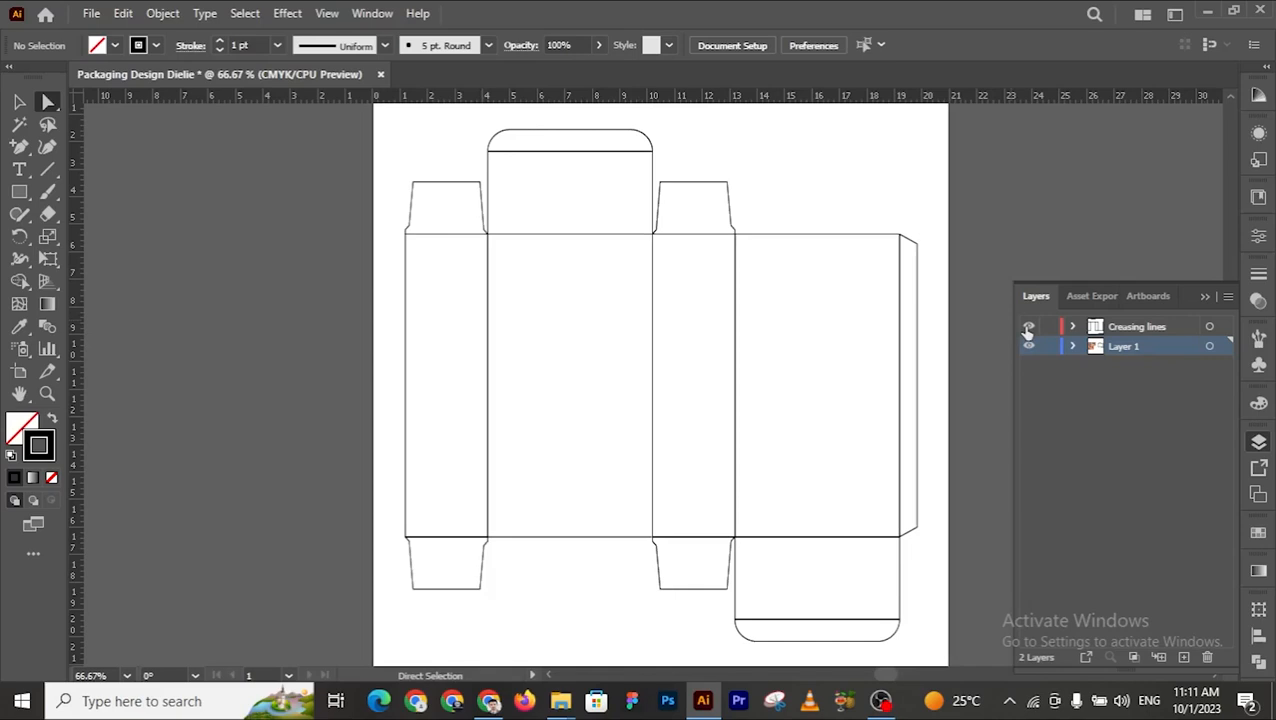
# Step: Select everything on the Creasing lines layer and set its stroke to the red swatch C=15 M=100 Y=90 K=10
pyautogui.click(1165, 331)
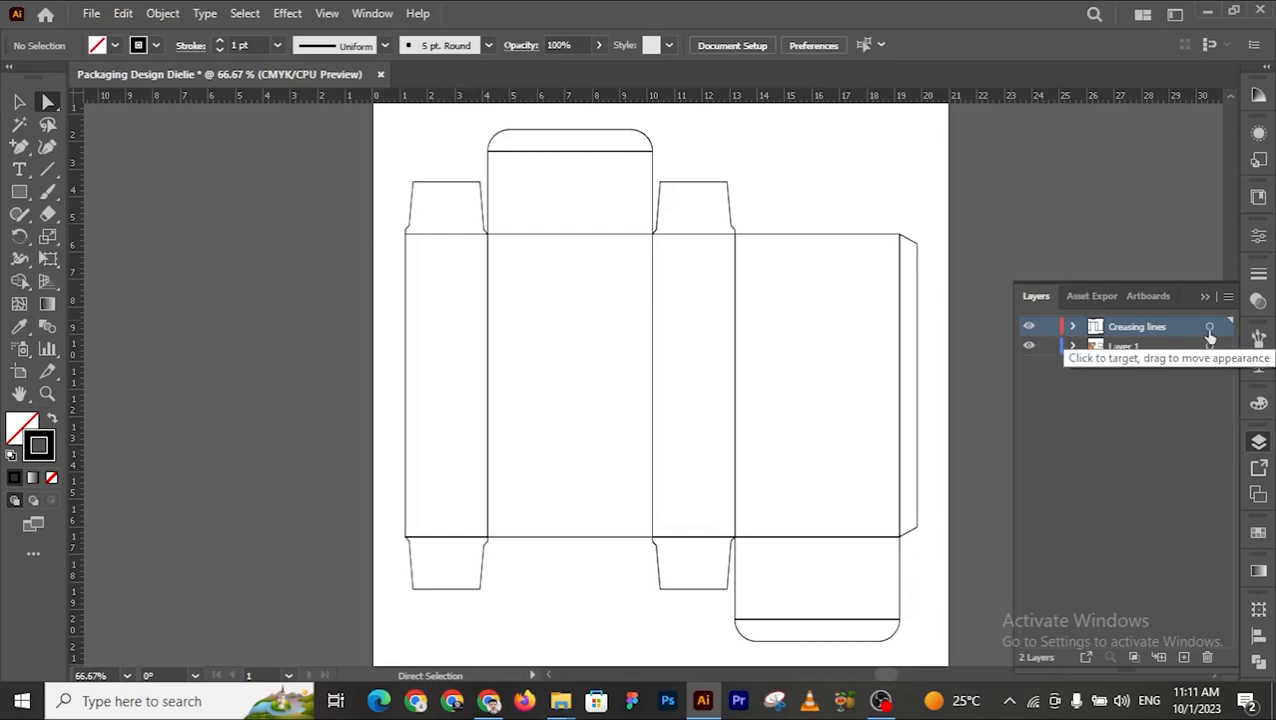
pyautogui.click(1209, 329)
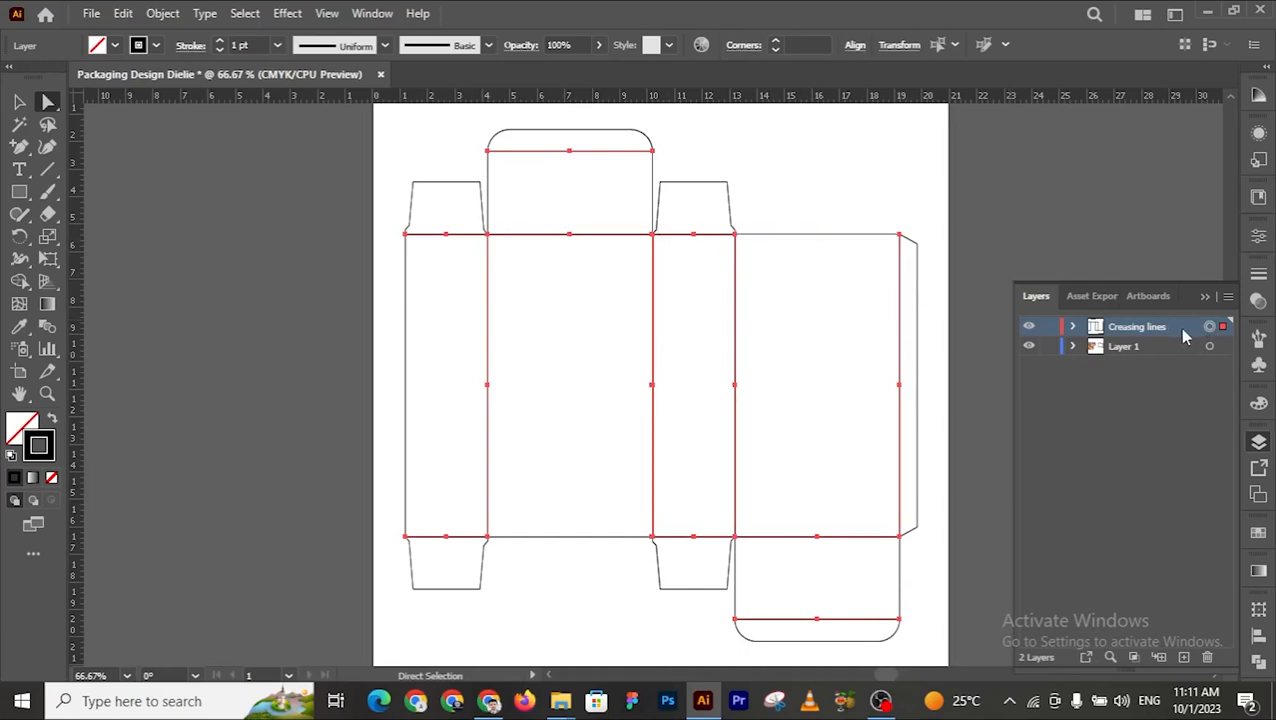
pyautogui.click(1205, 298)
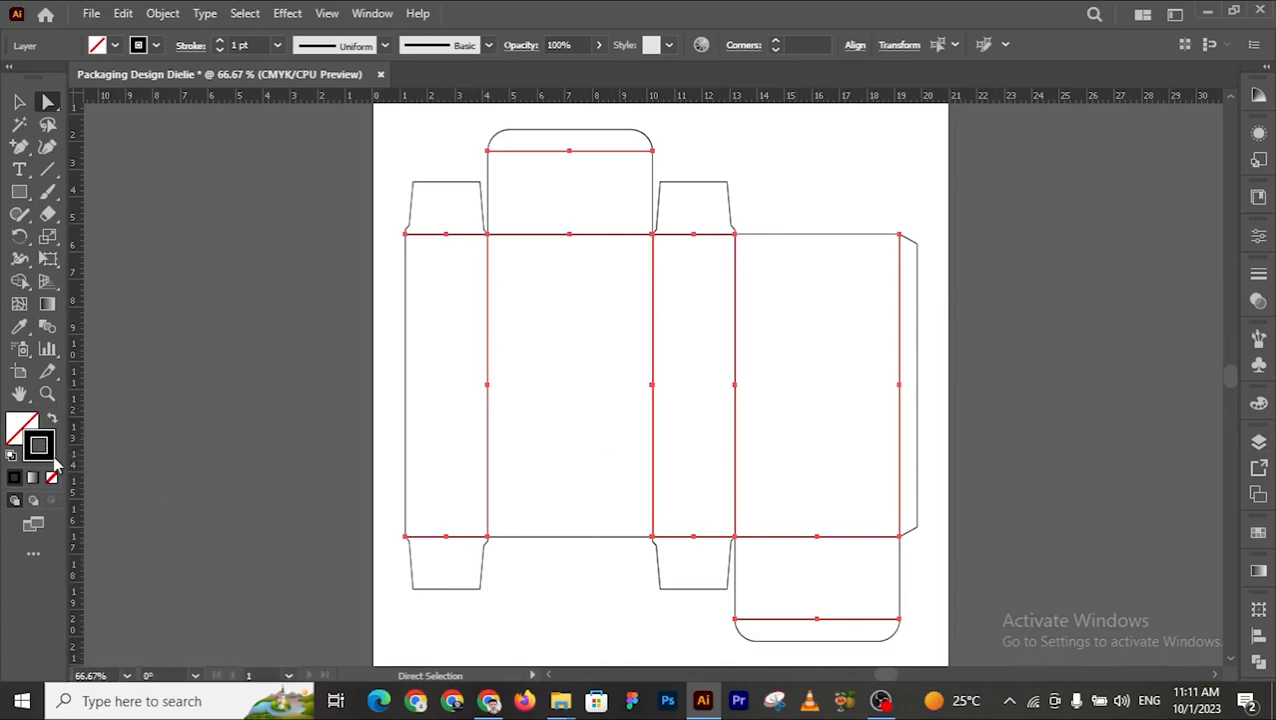
pyautogui.click(1258, 532)
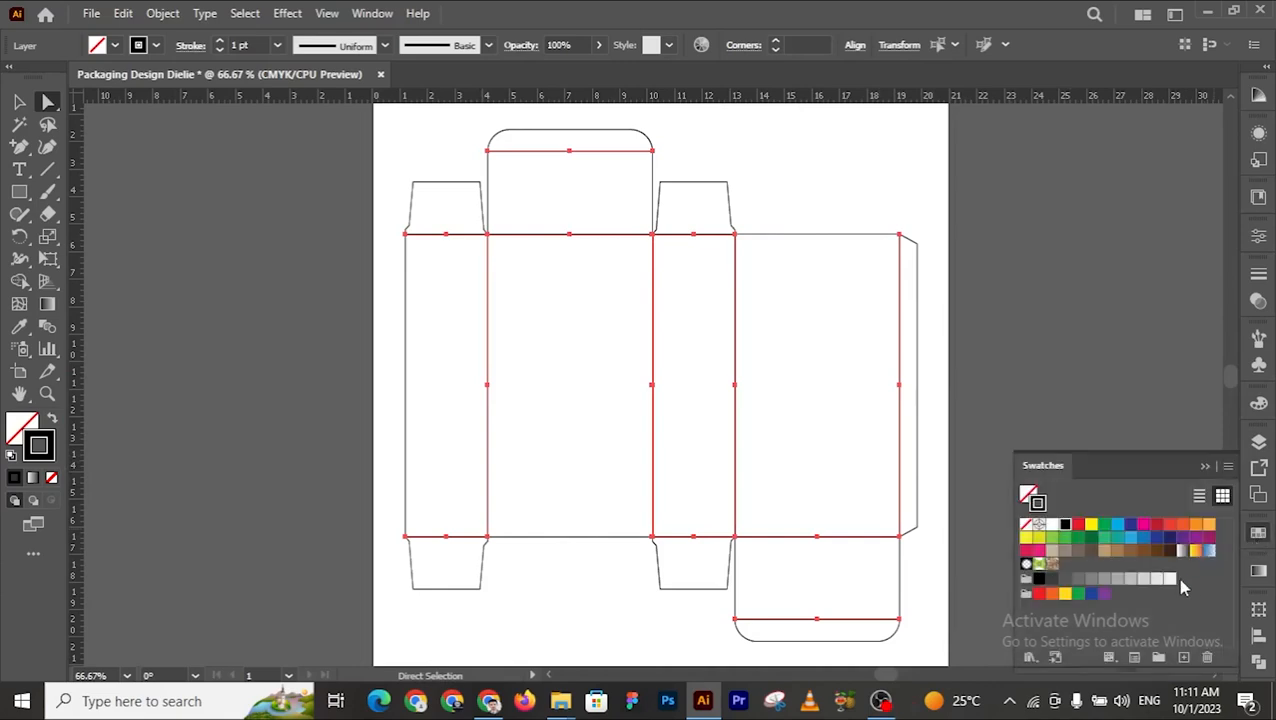
pyautogui.click(1156, 527)
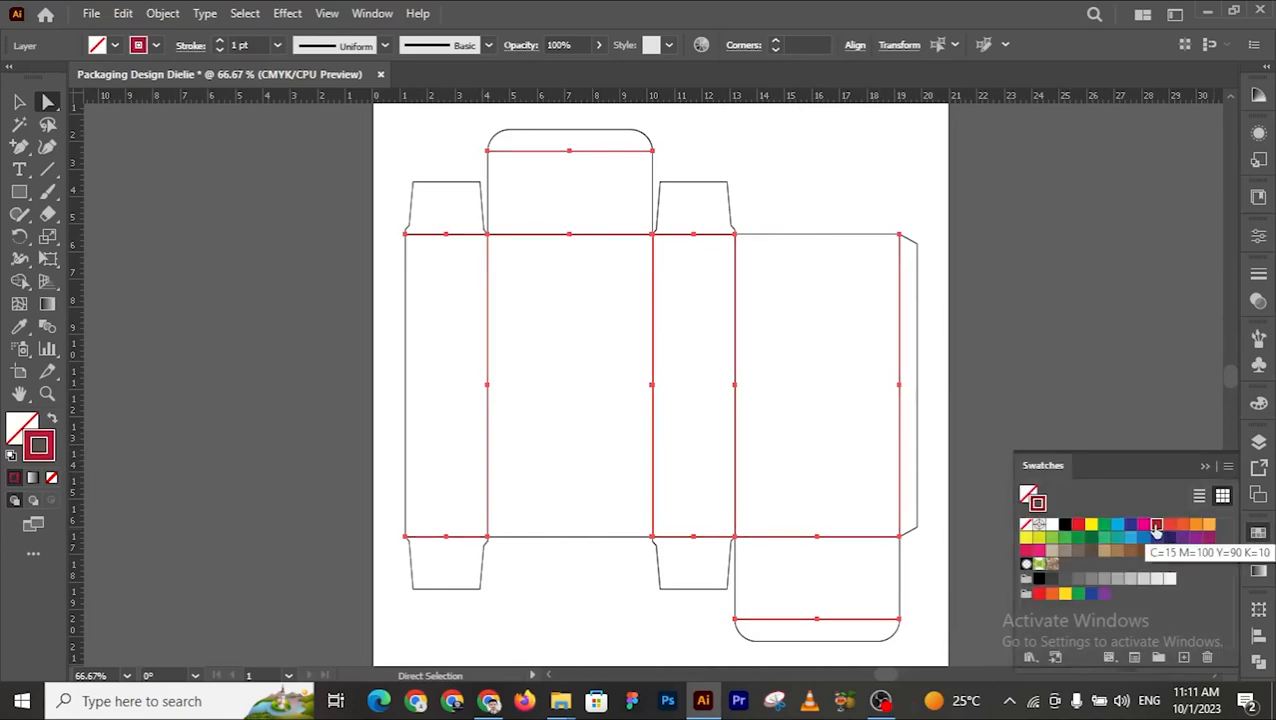
pyautogui.click(1205, 467)
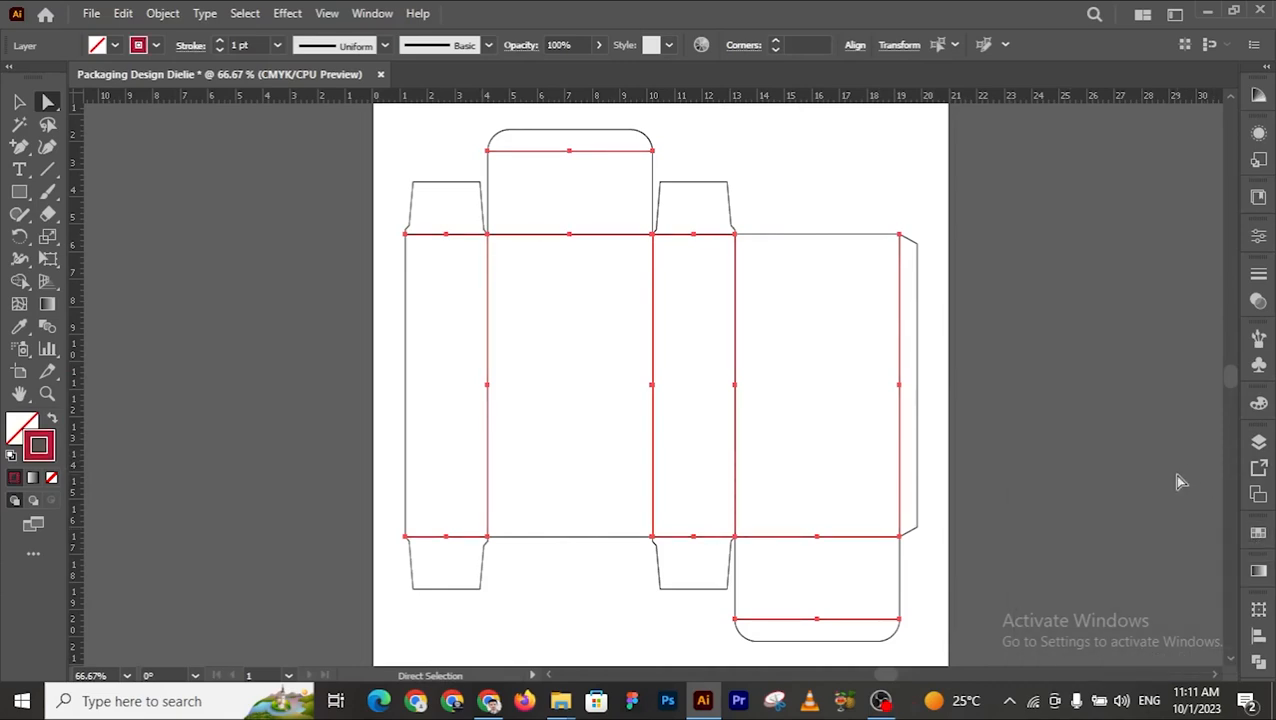
# Step: Turn the creasing lines into dashed strokes with a 3 pt dash and deselect them
pyautogui.click(188, 46)
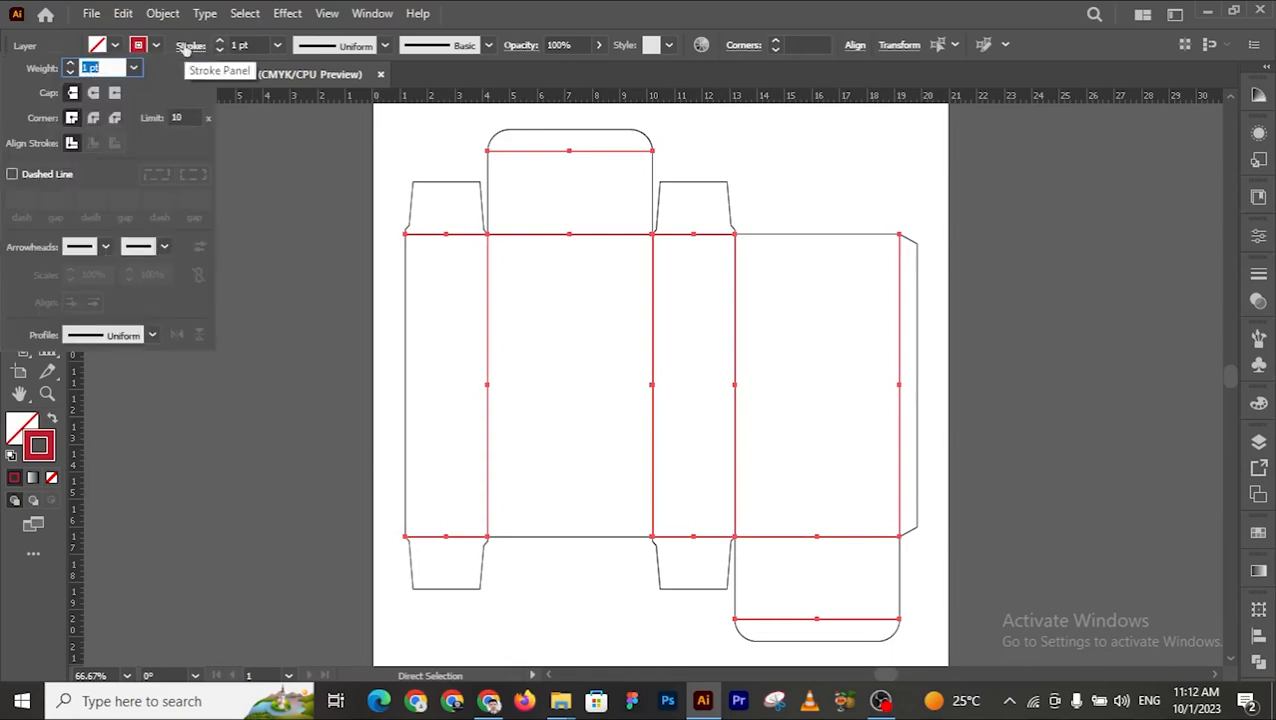
pyautogui.click(12, 175)
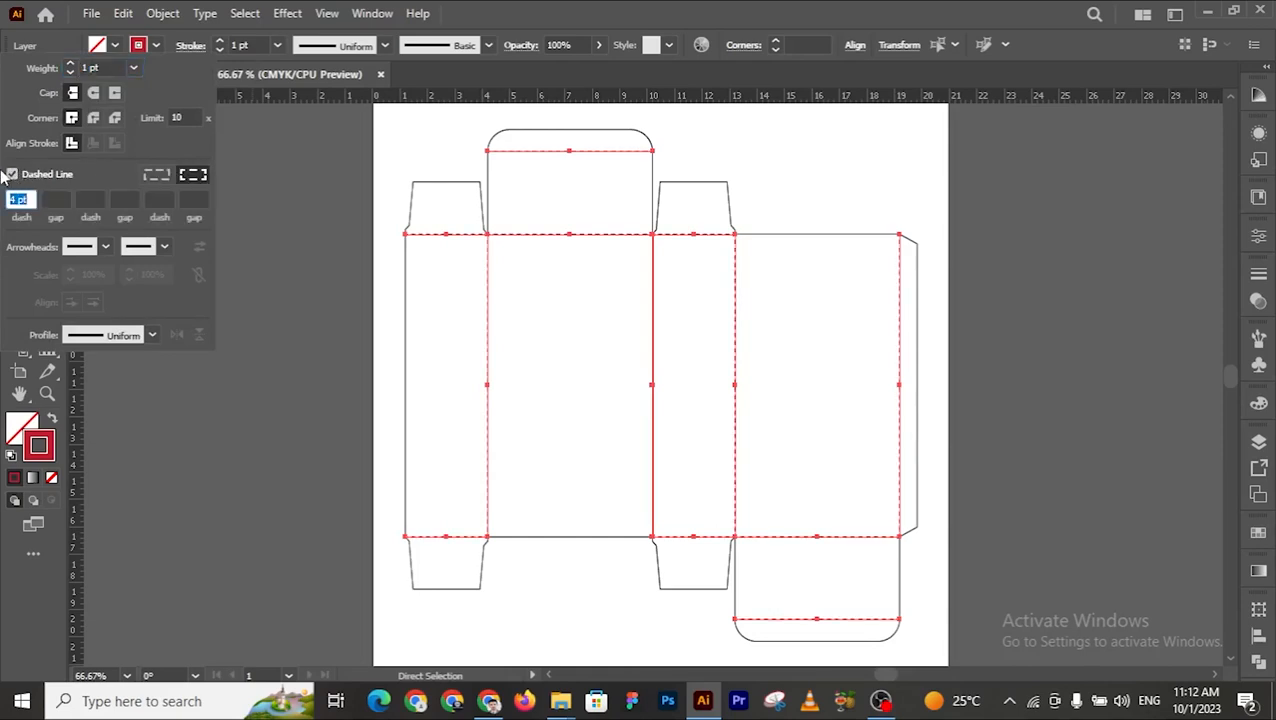
pyautogui.click(16, 199)
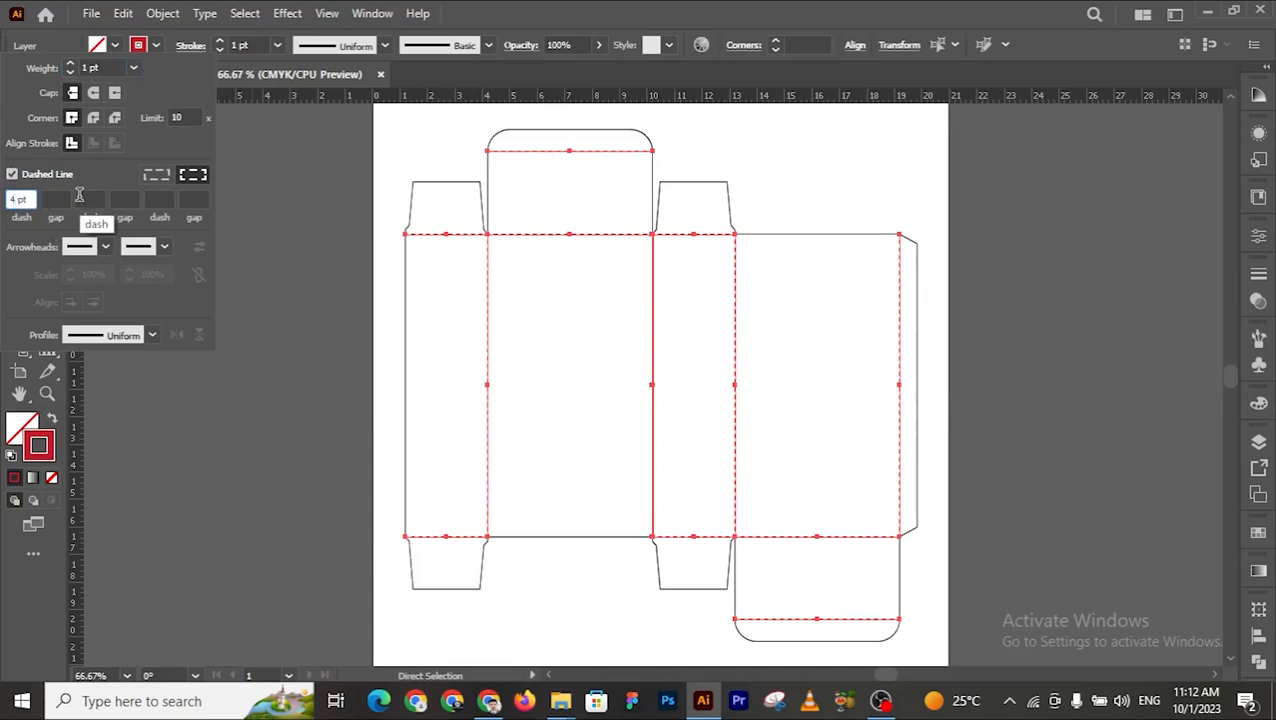
pyautogui.press('BackSpace')
pyautogui.write('3')
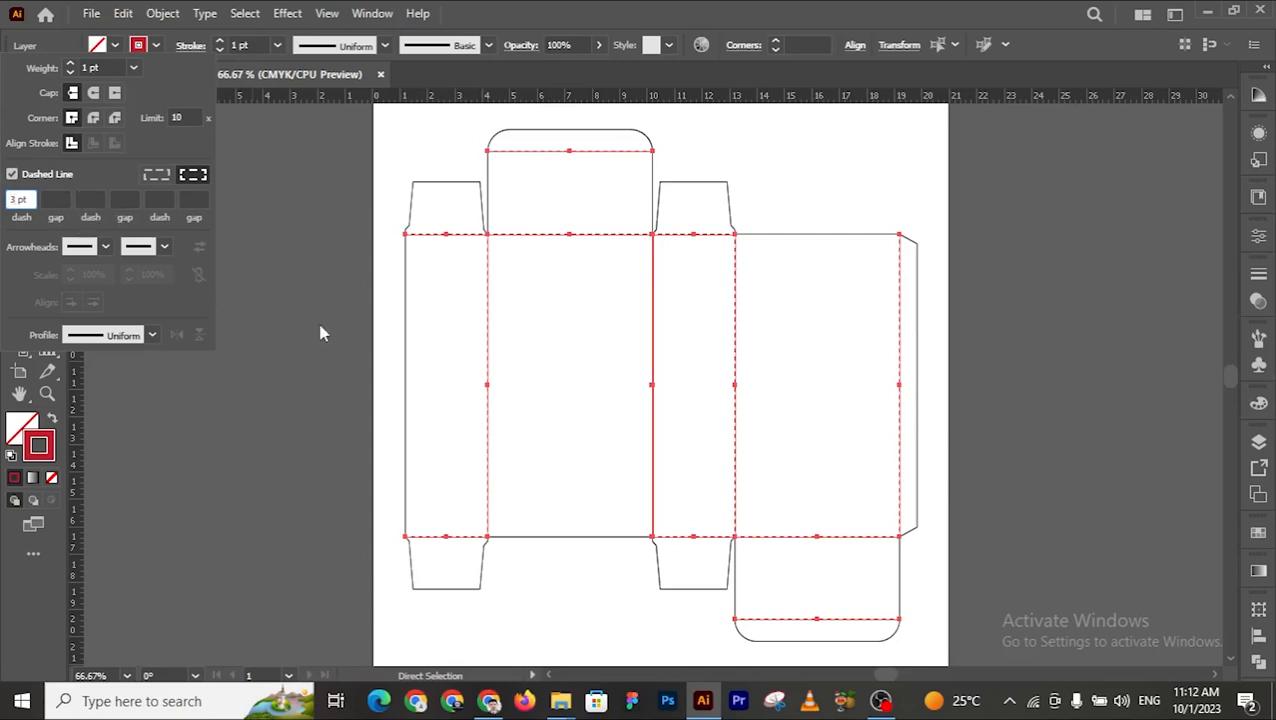
pyautogui.press('Return')
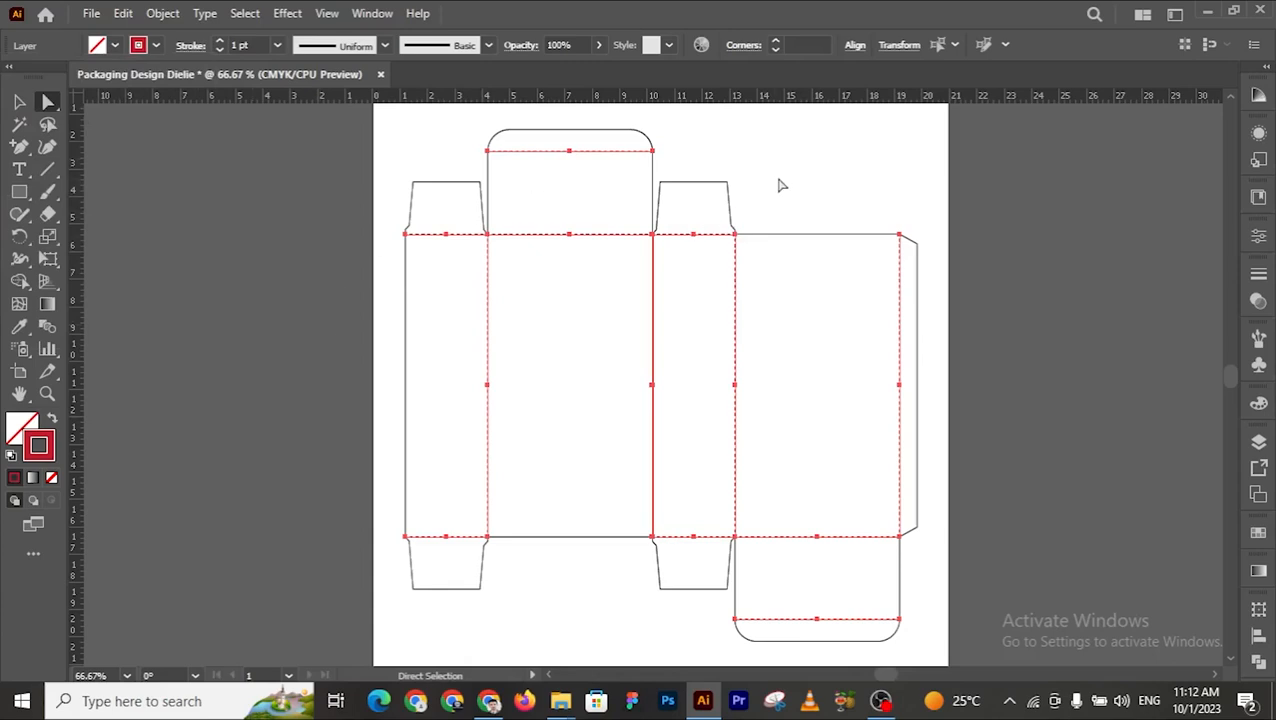
pyautogui.click(782, 185)
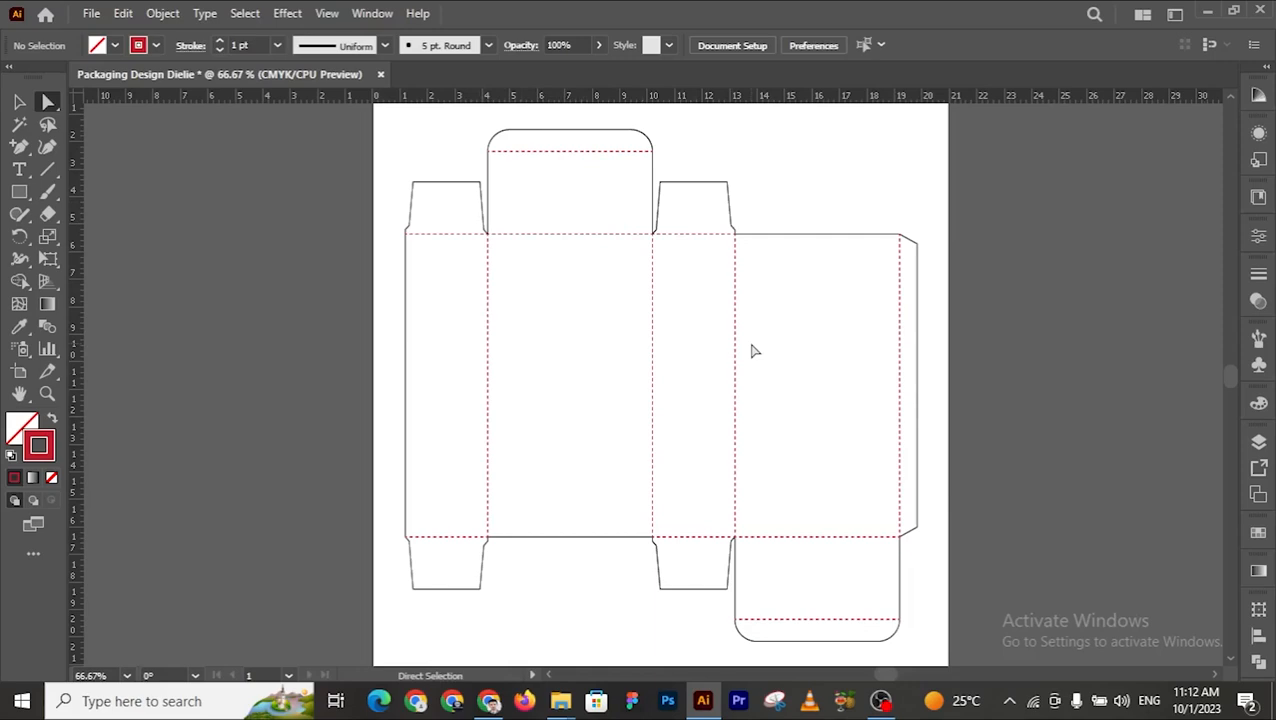
# Step: Rename Layer 1 as Dieline
pyautogui.press('z')
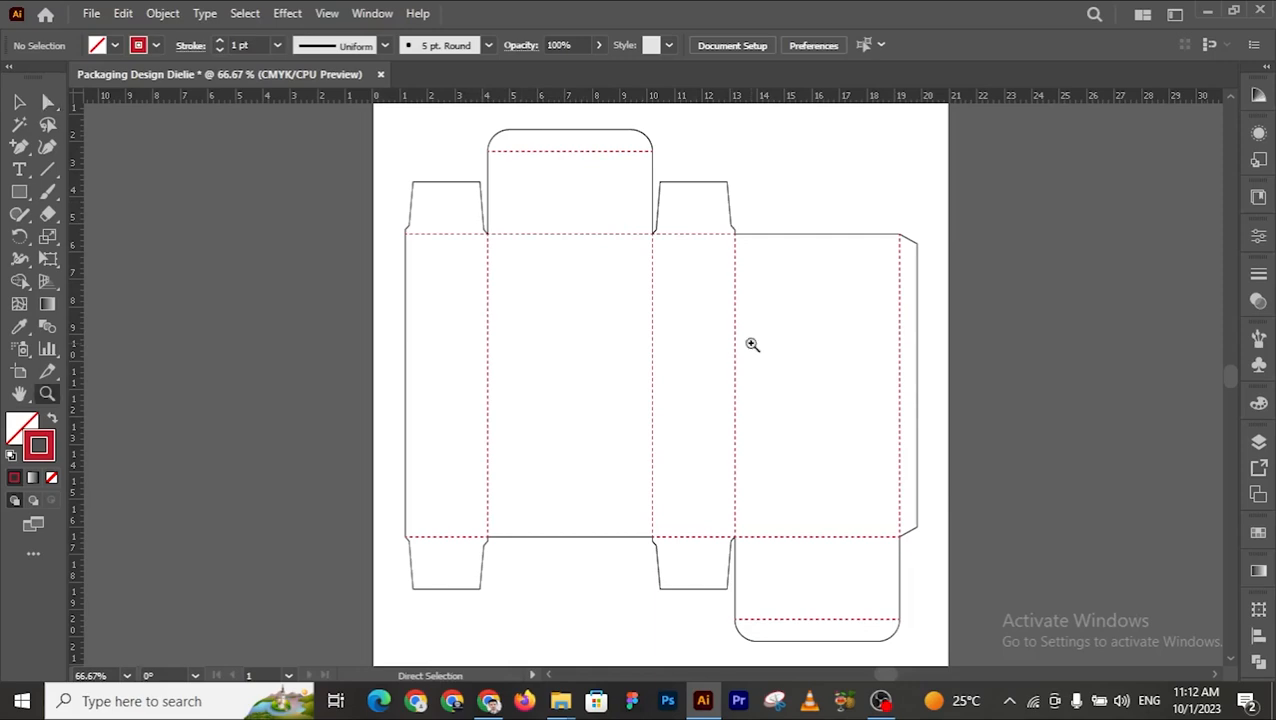
pyautogui.keyDown('alt'); pyautogui.click(741, 399); pyautogui.keyUp('alt')
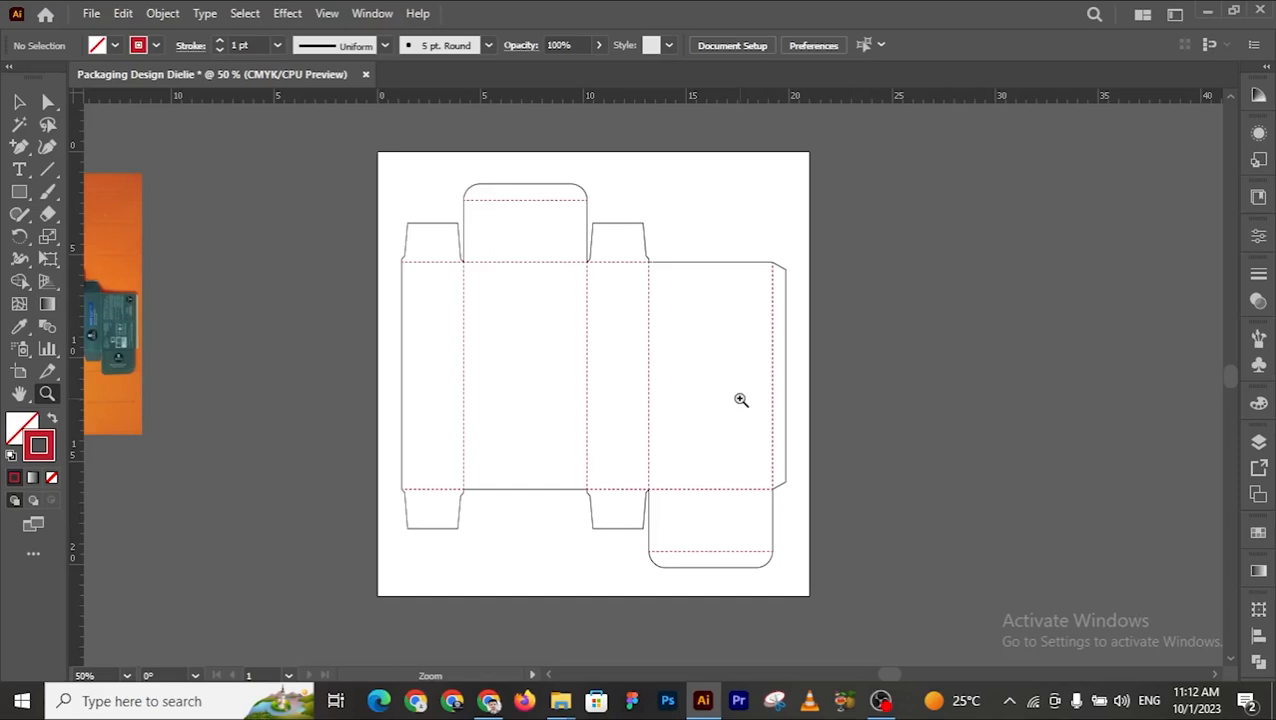
pyautogui.click(1259, 441)
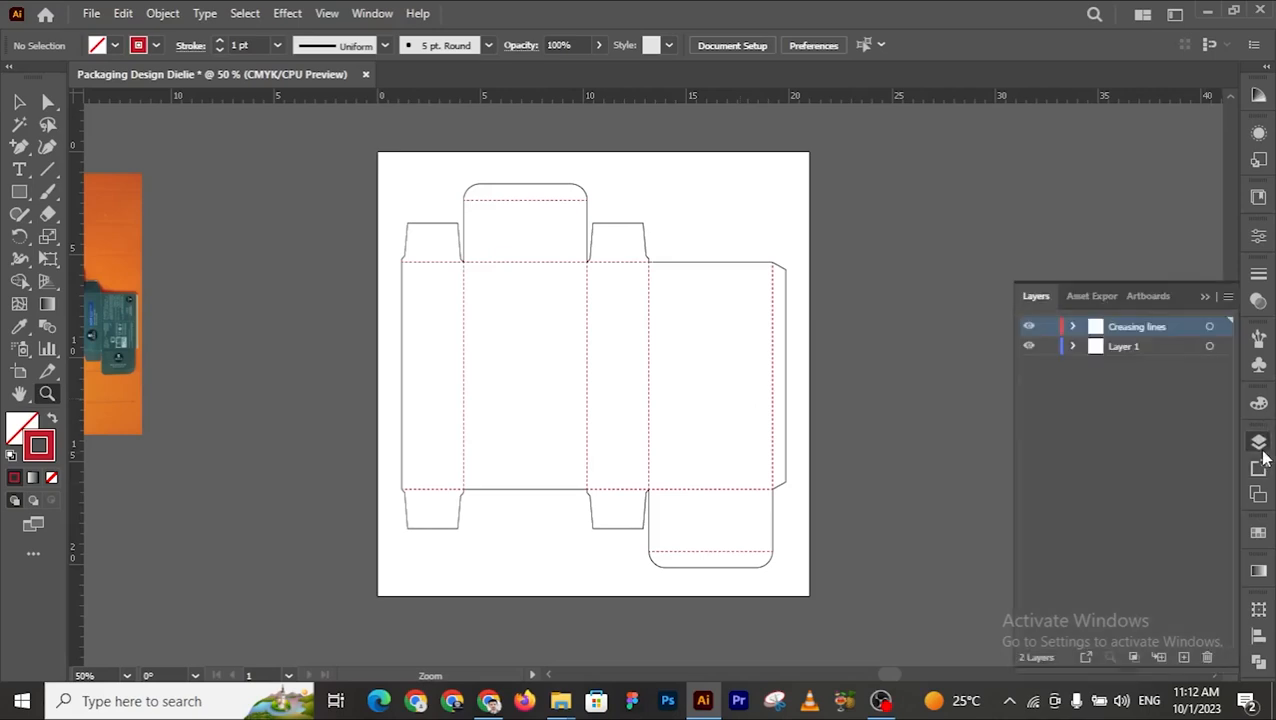
pyautogui.click(1129, 345)
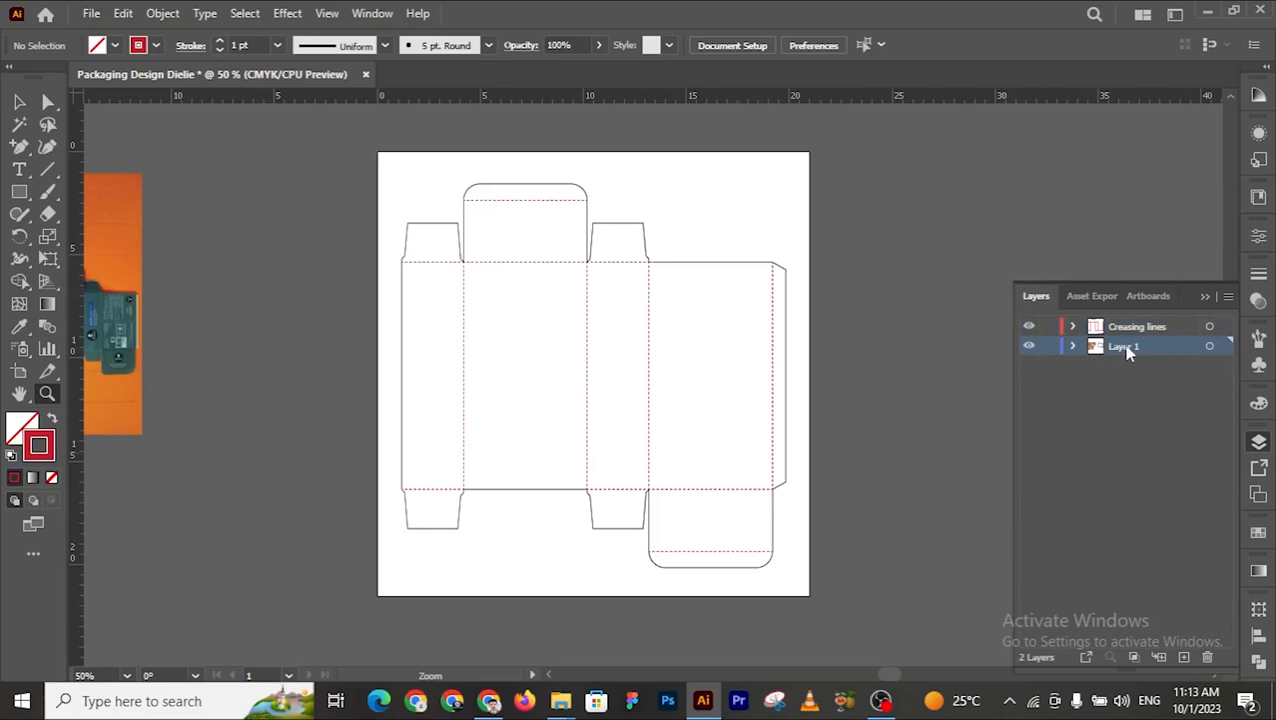
pyautogui.doubleClick(1126, 345)
pyautogui.write('Dieline')
pyautogui.press('Return')
pyautogui.click(1205, 297)
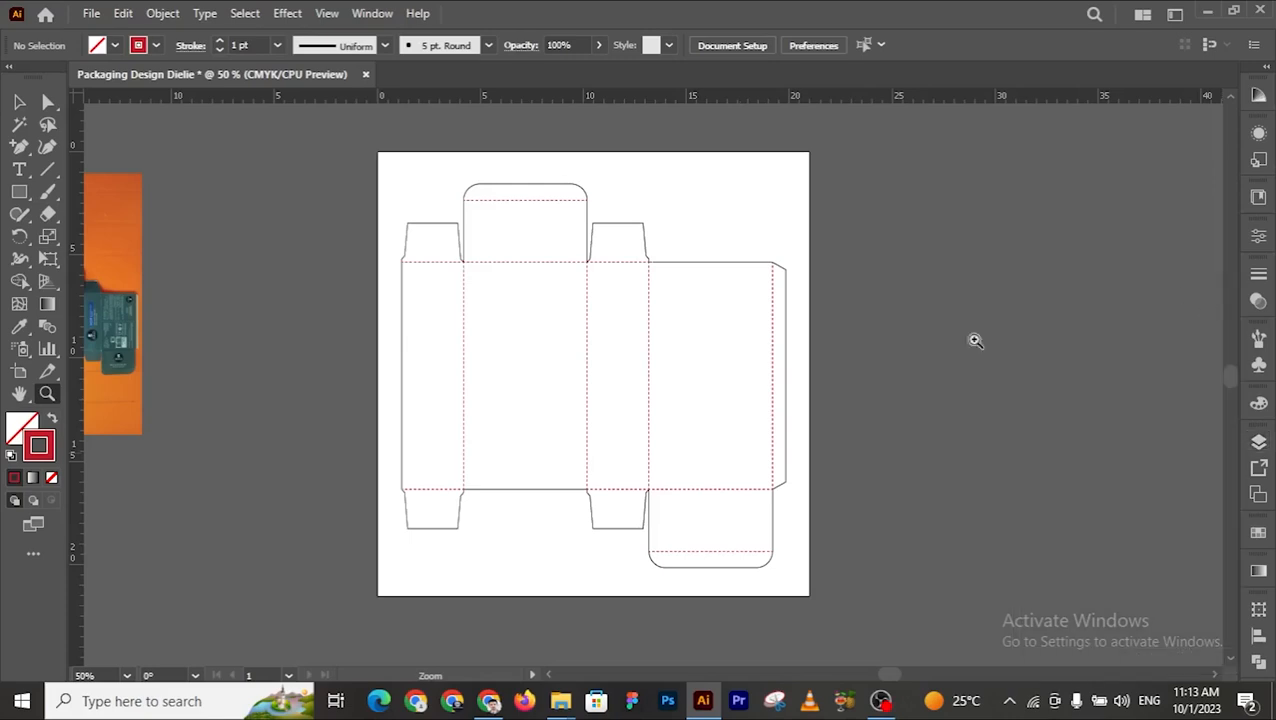
# Step: Select all the reference photos of the soap box beside the artboard and delete them
pyautogui.keyDown('alt'); pyautogui.click(392, 416); pyautogui.keyUp('alt')
pyautogui.keyDown('alt'); pyautogui.click(392, 416); pyautogui.keyUp('alt')
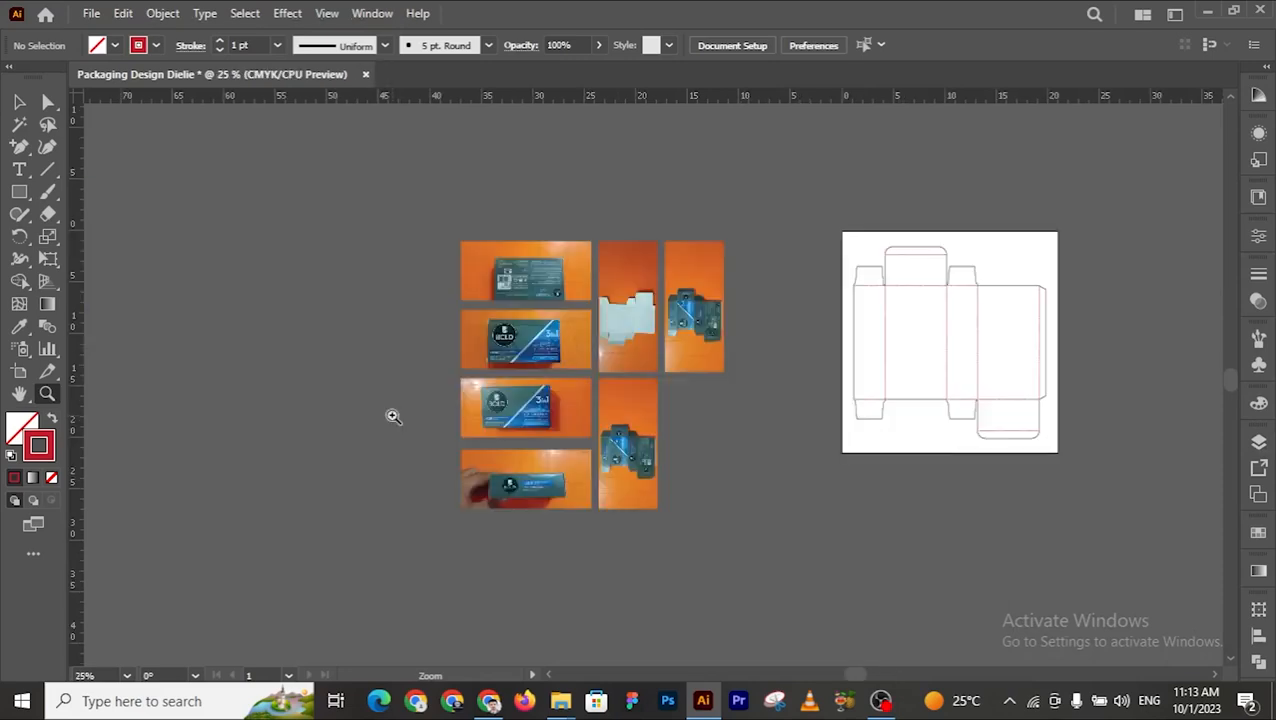
pyautogui.keyDown('alt'); pyautogui.click(392, 416); pyautogui.keyUp('alt')
pyautogui.click(817, 323)
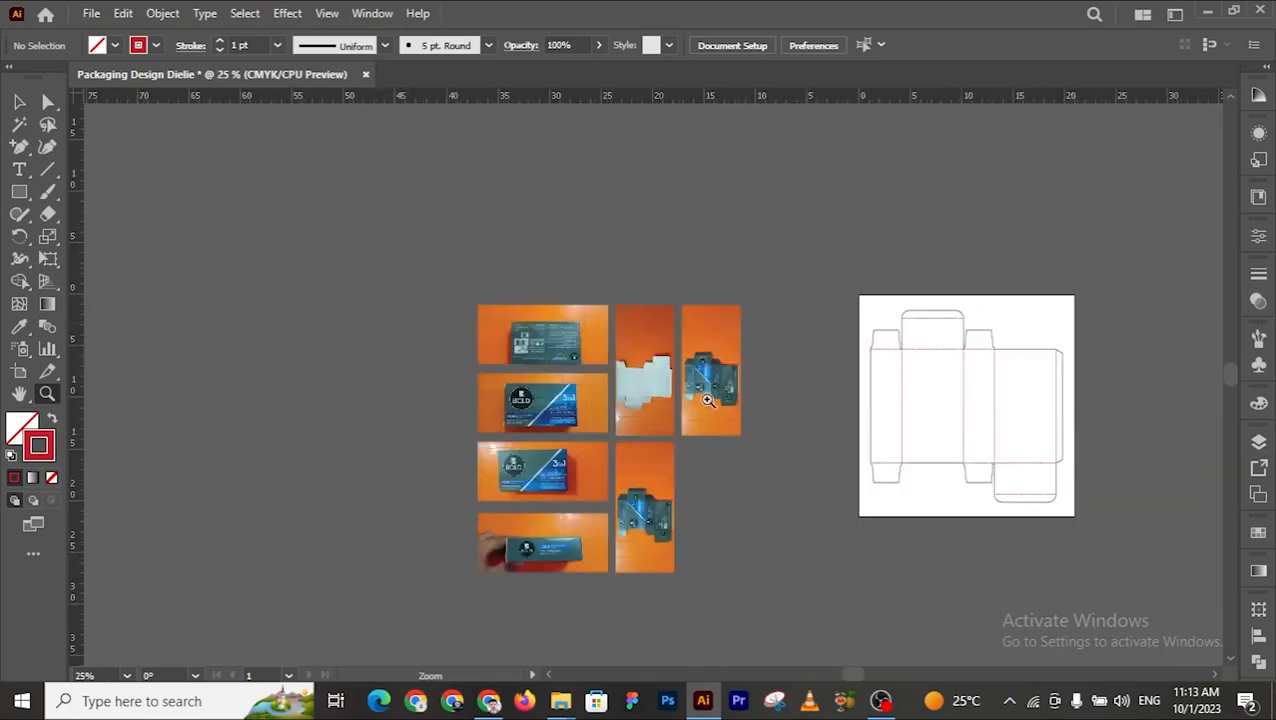
pyautogui.scroll(-1, 704, 393)
pyautogui.click(727, 352)
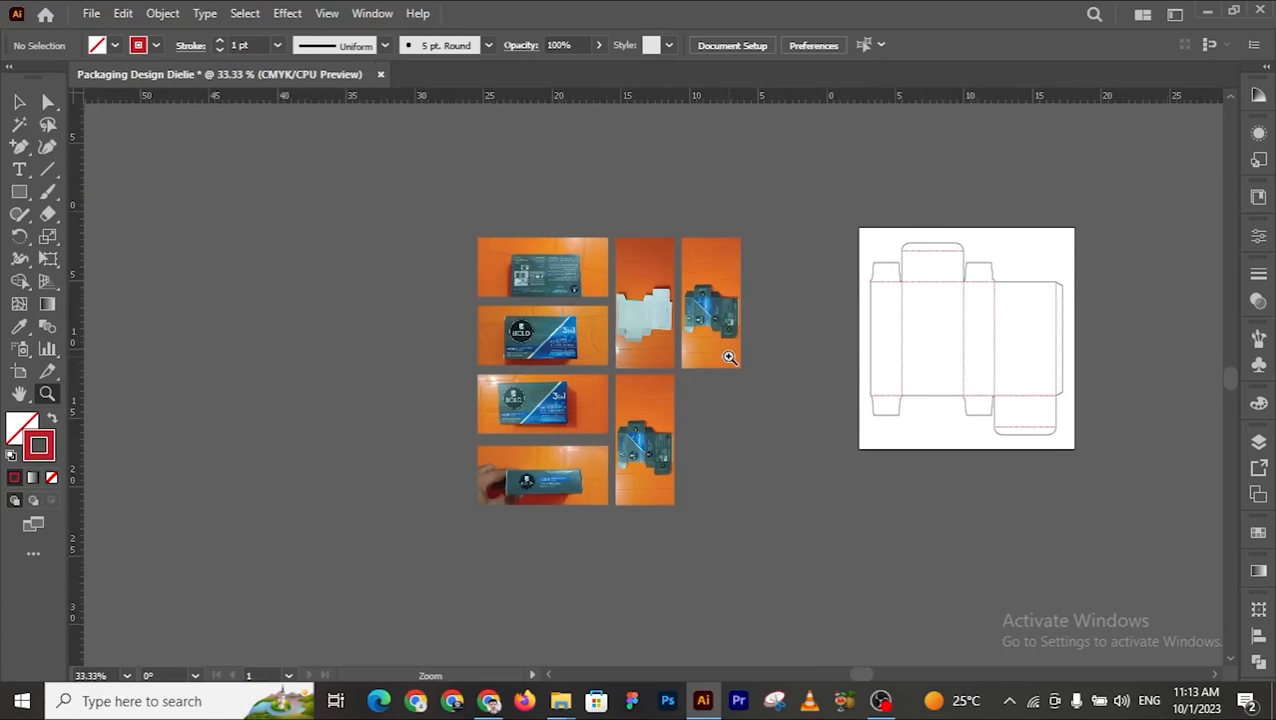
pyautogui.click(19, 101)
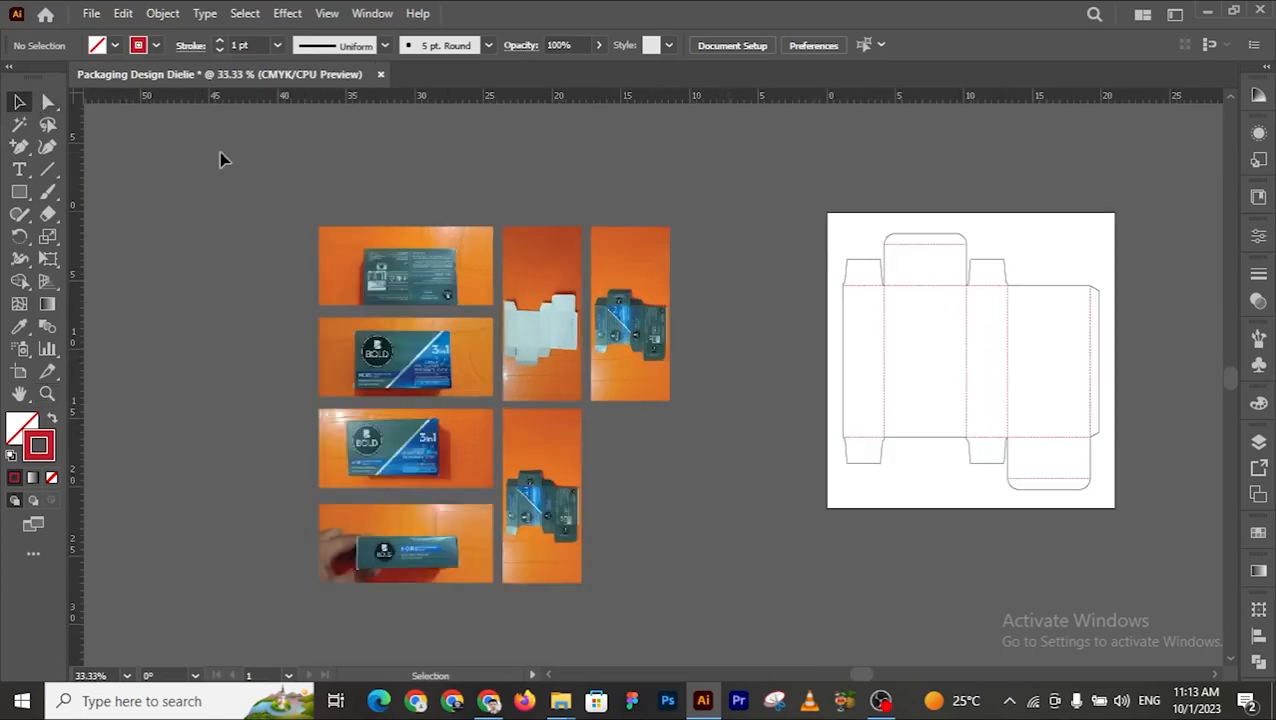
pyautogui.moveTo(197, 192); pyautogui.dragTo(746, 630)
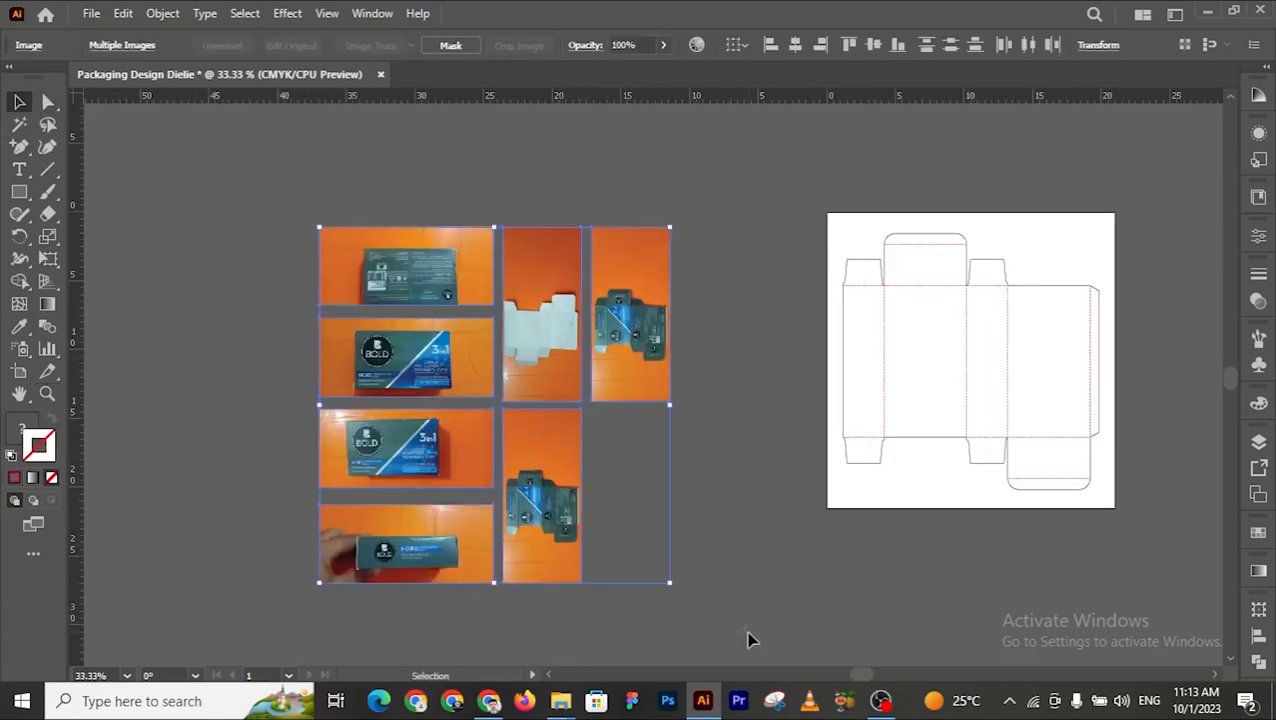
pyautogui.press('Delete')
# Step: Duplicate the Dieline layer with its outline, placing the copy directly below the original layer
pyautogui.press('z')
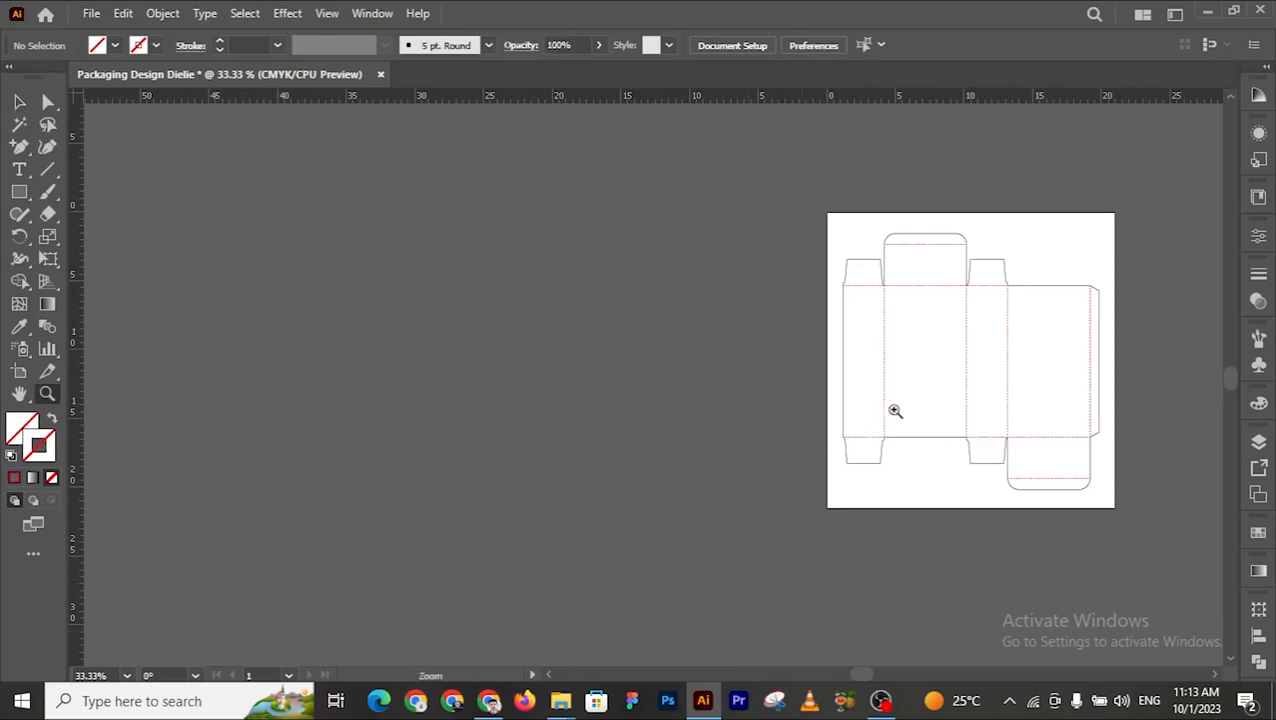
pyautogui.click(909, 396)
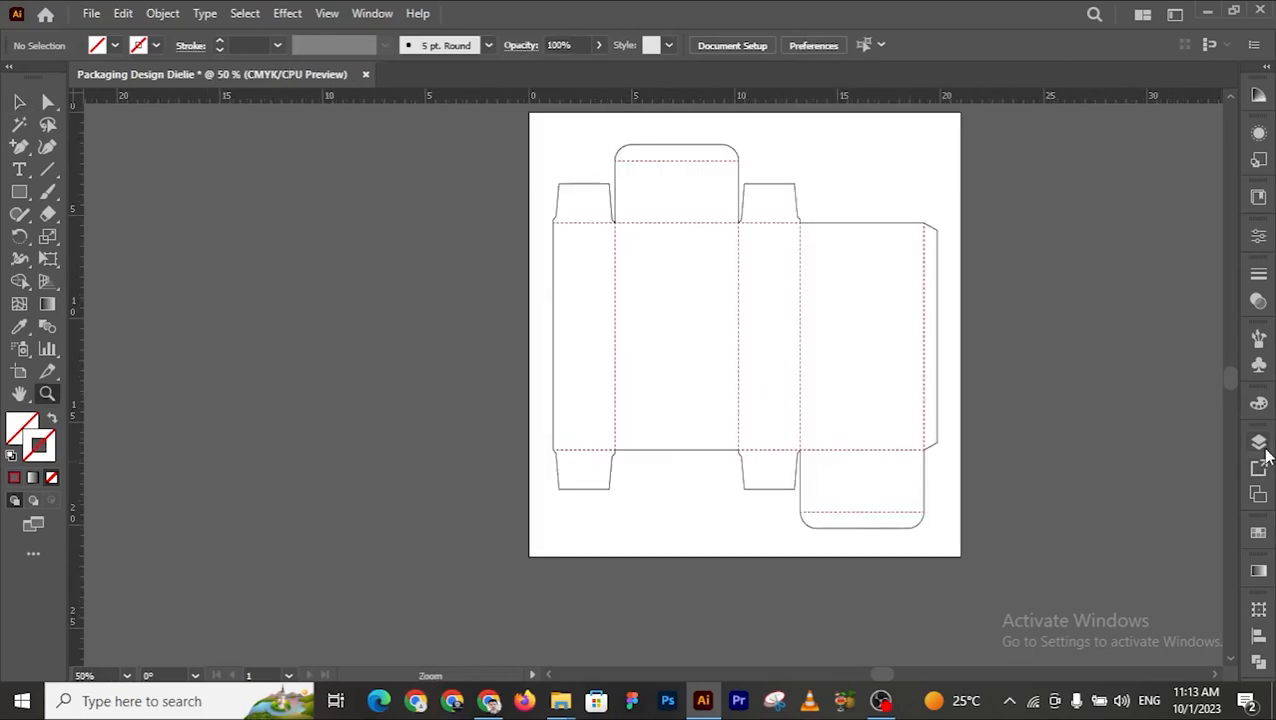
pyautogui.click(1258, 442)
pyautogui.click(1136, 431)
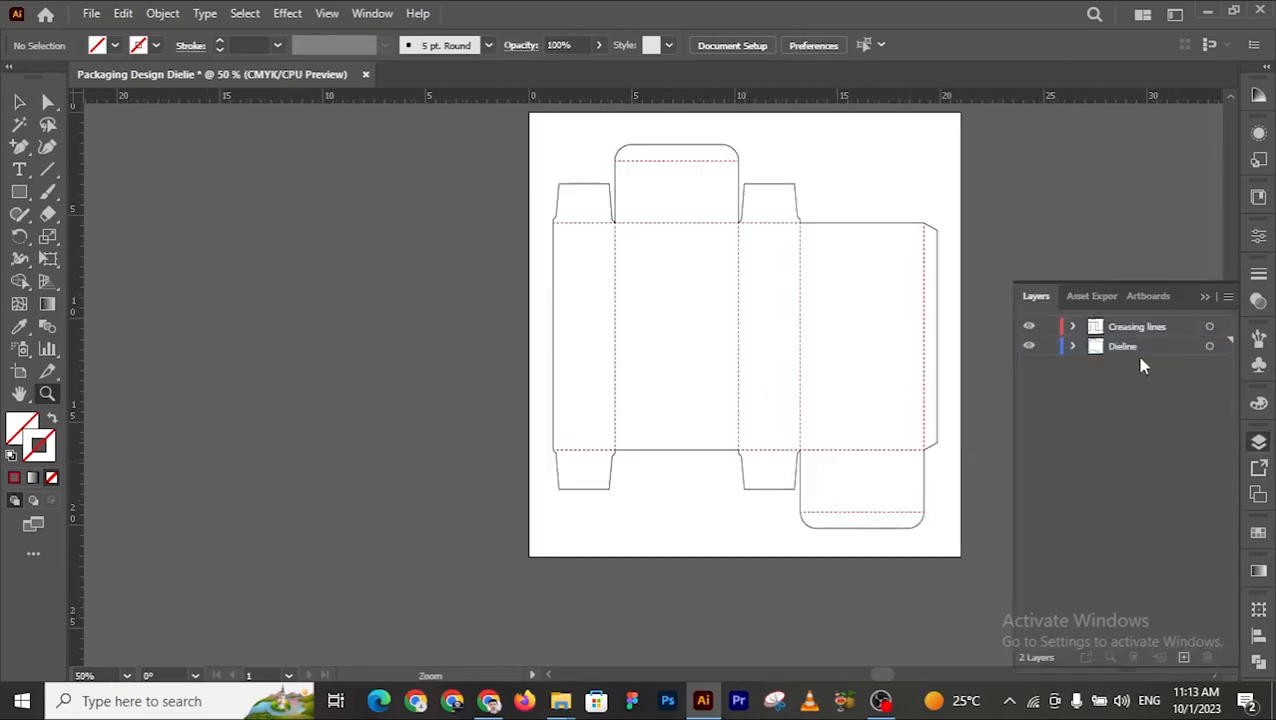
pyautogui.click(1138, 349)
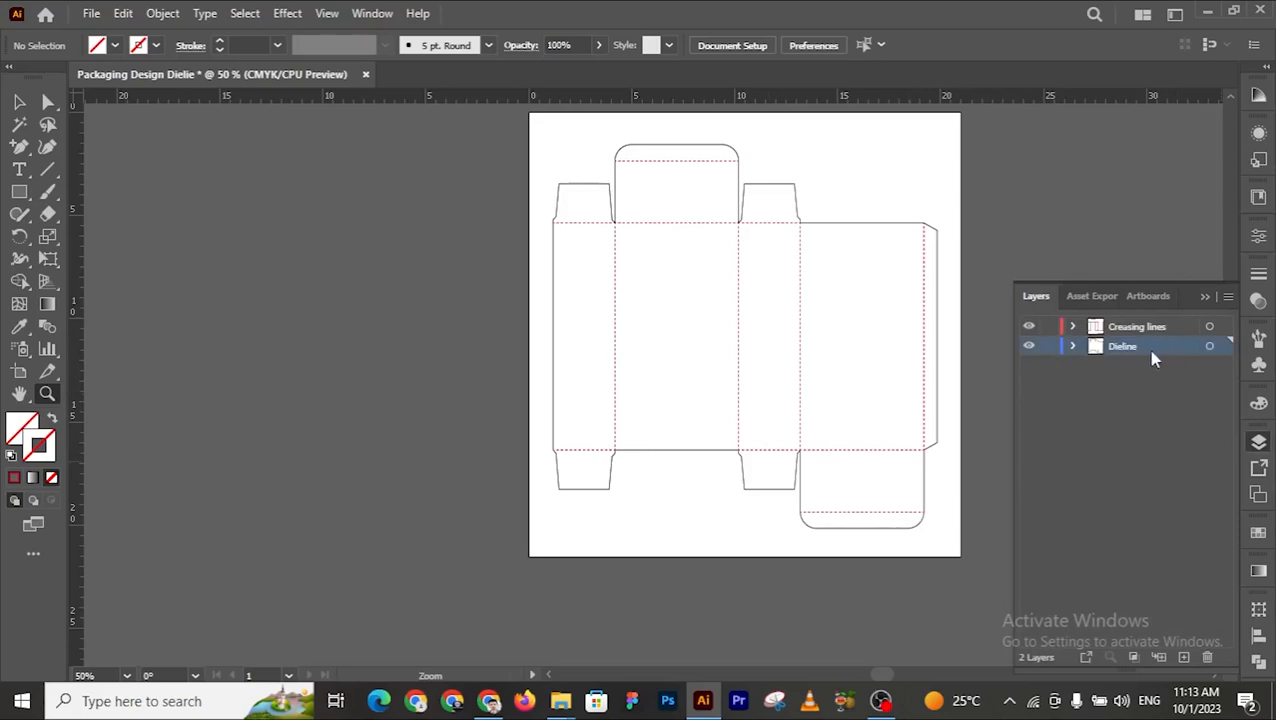
pyautogui.keyDown('alt'); pyautogui.click(1148, 350); pyautogui.keyUp('alt')
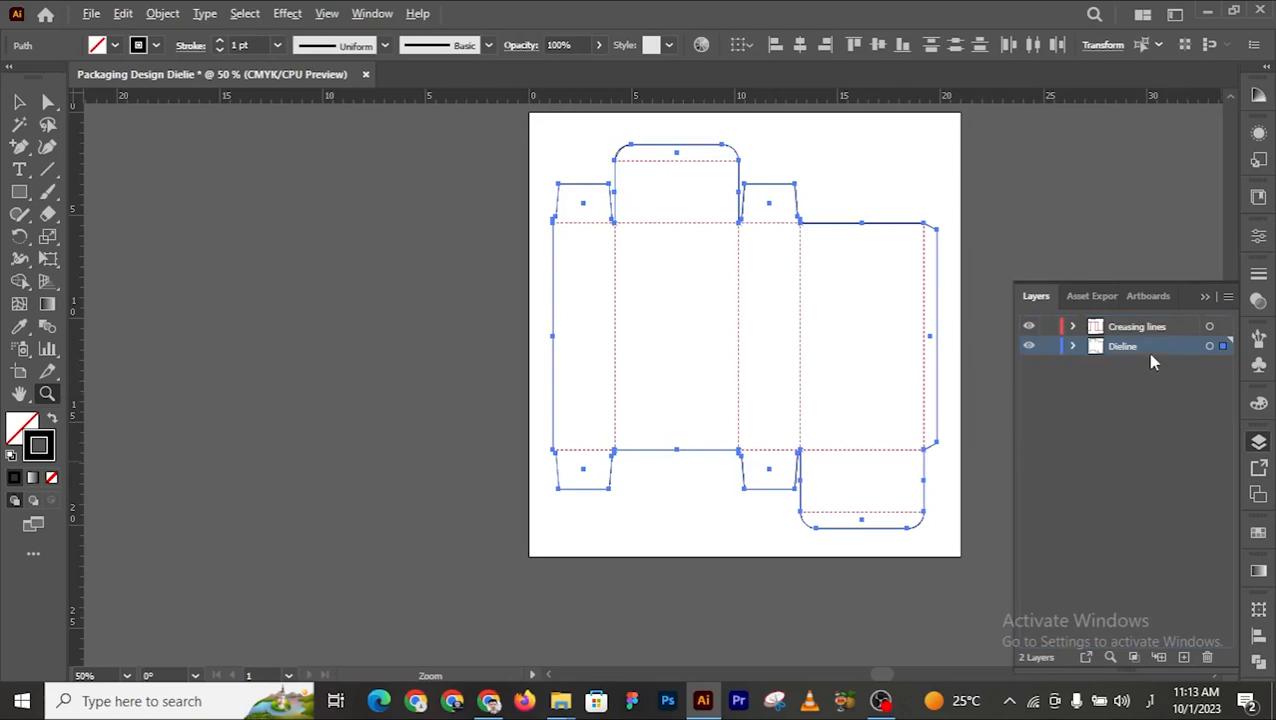
pyautogui.moveTo(1154, 408); pyautogui.dragTo(1151, 404)
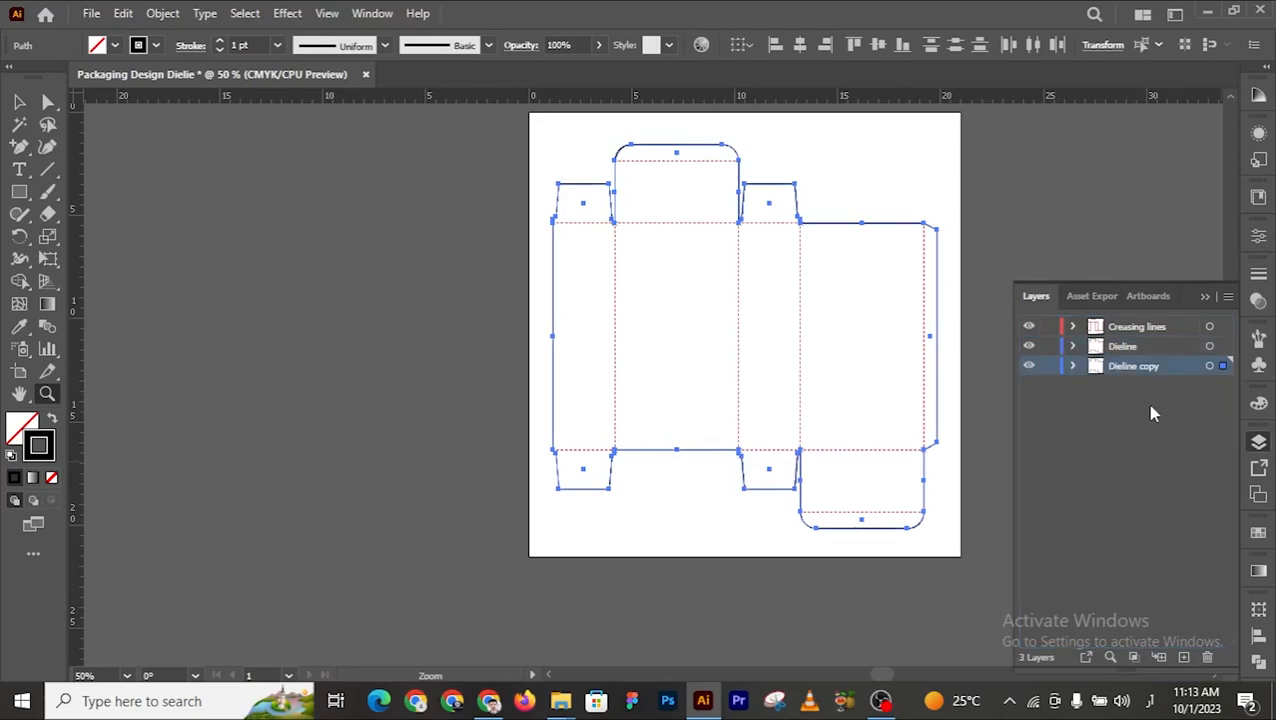
# Step: Rename the Dieline copy layer as Cutting Margins
pyautogui.click(1150, 406)
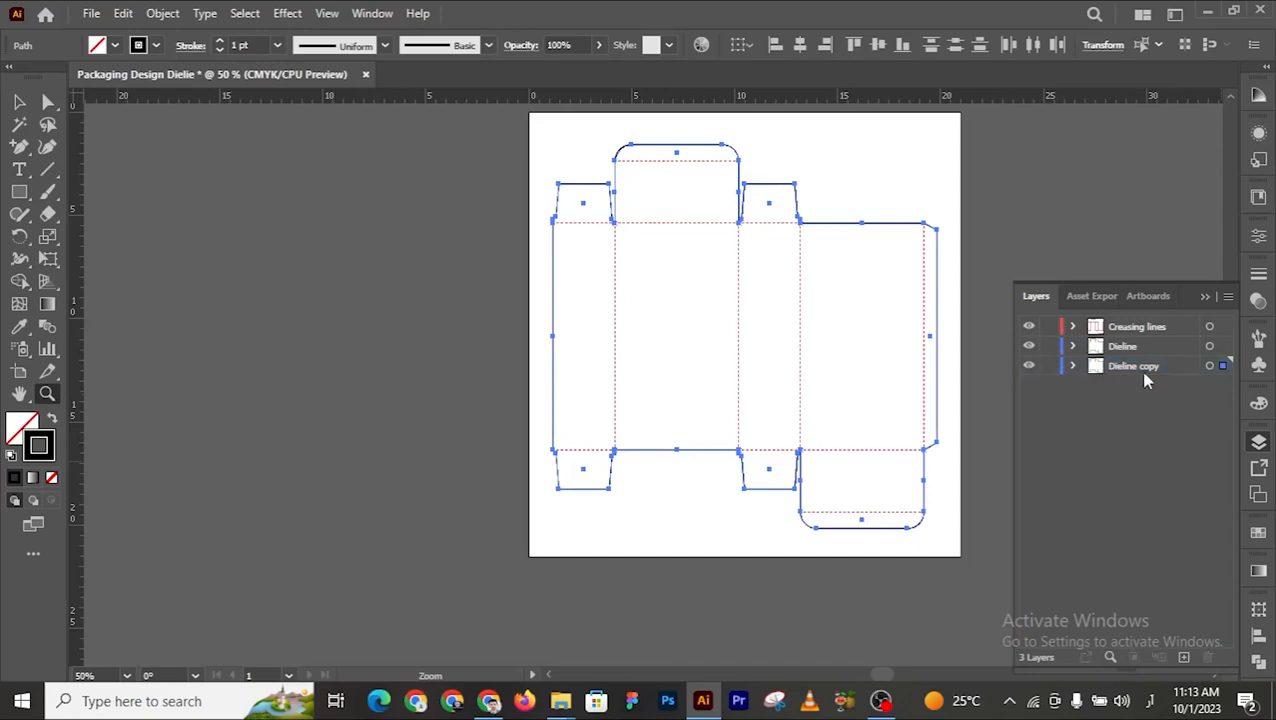
pyautogui.click(1145, 370)
pyautogui.doubleClick(1145, 372)
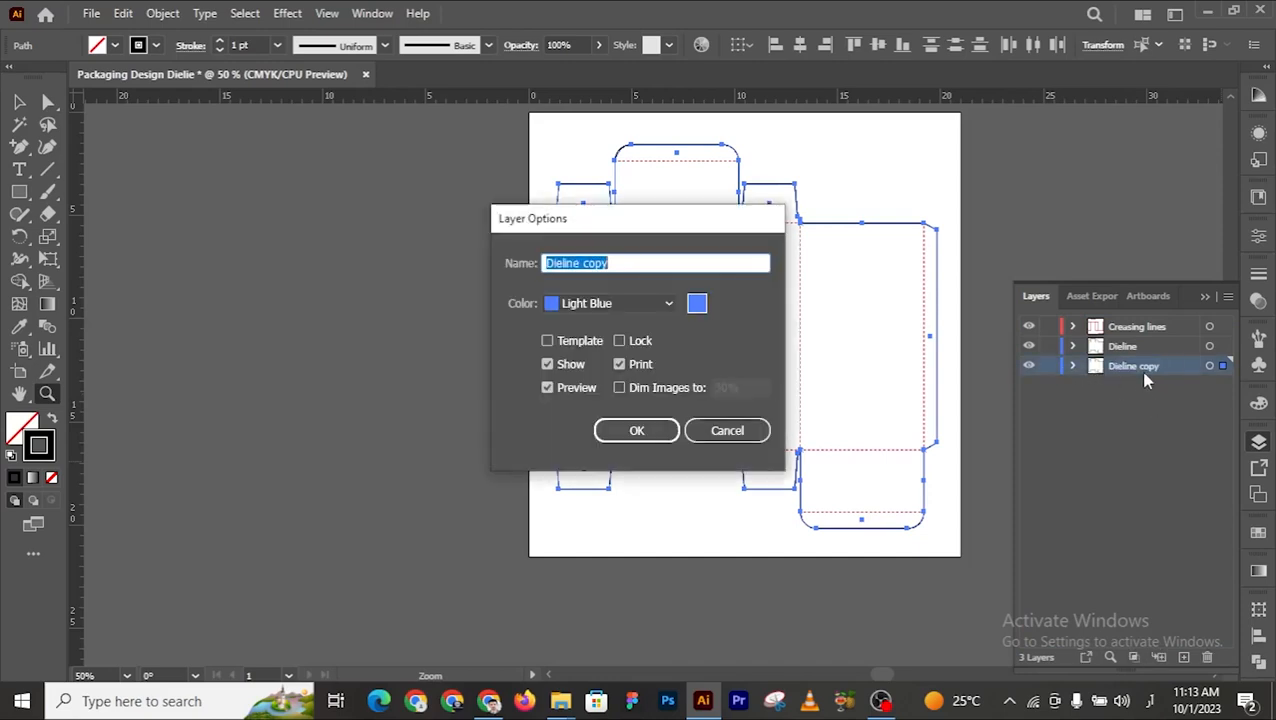
pyautogui.press('BackSpace')
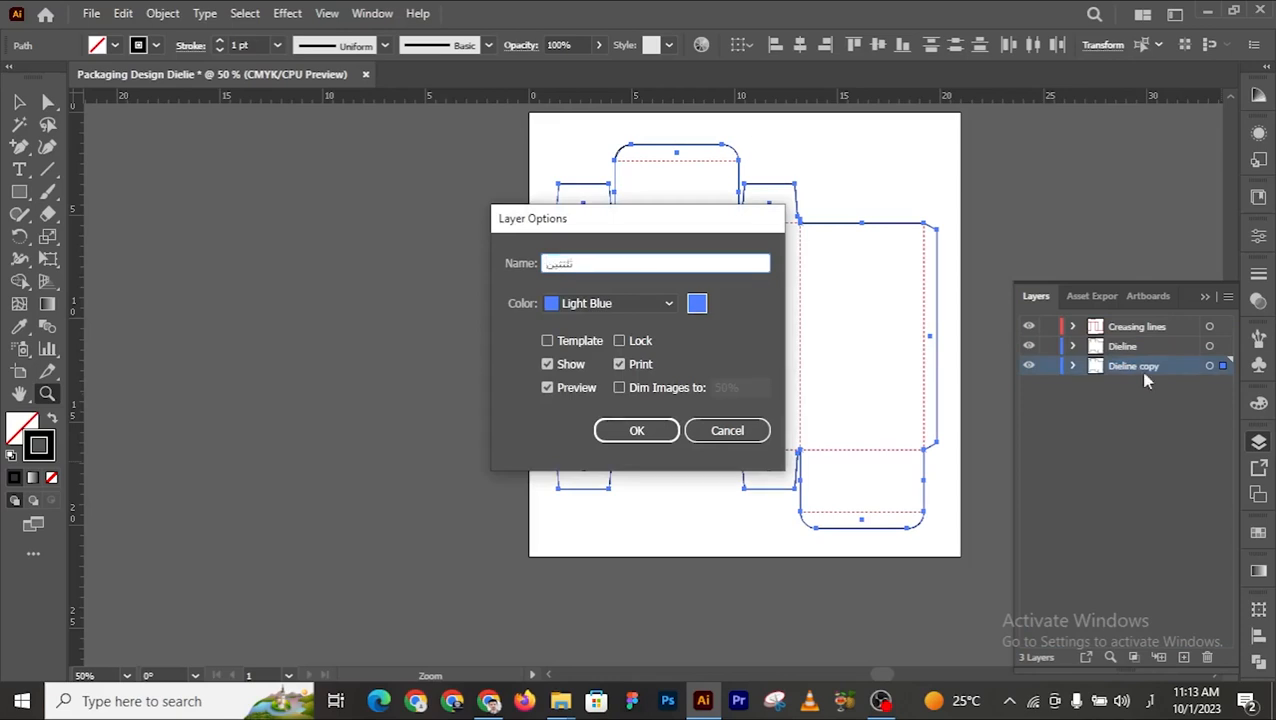
pyautogui.press('BackSpace')
pyautogui.press('BackSpace')
pyautogui.press('BackSpace')
pyautogui.hotkey('alt', 'shift')
pyautogui.write('Cutting Margins')
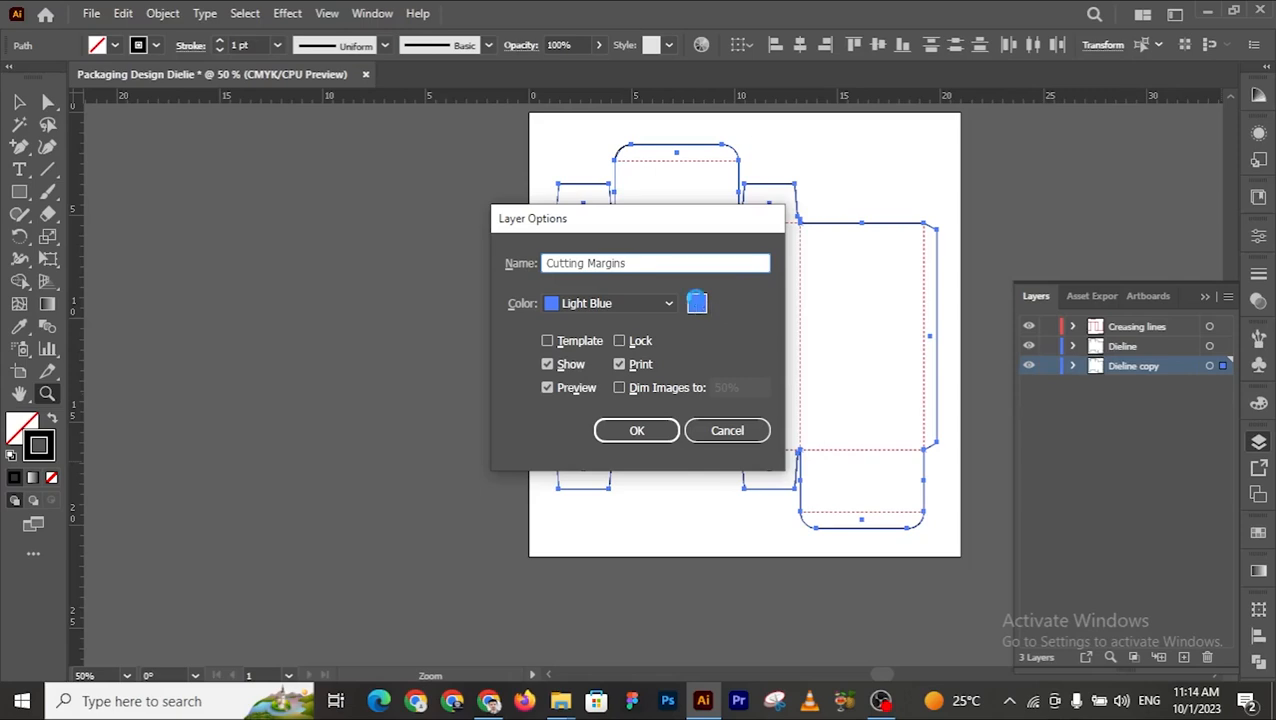
# Step: Change the Cutting Margins layer's color from the basic colors to bright green and apply the layer options
pyautogui.doubleClick(697, 303)
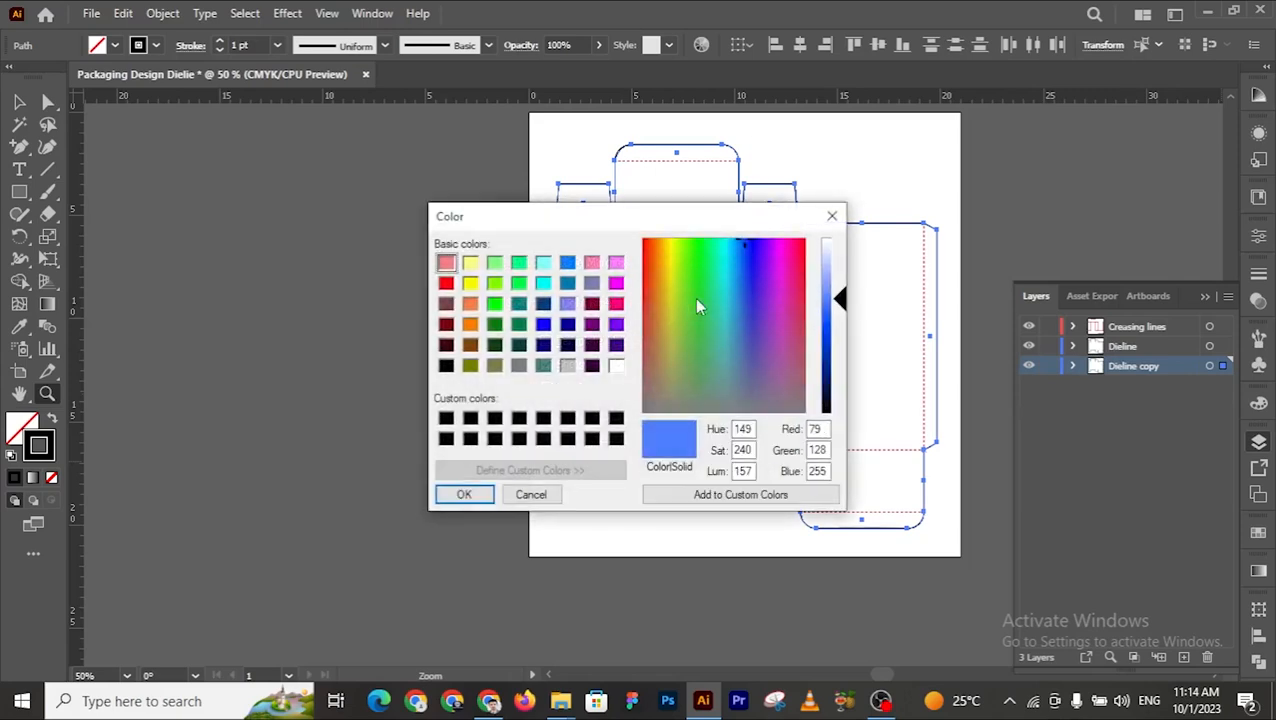
pyautogui.click(494, 303)
pyautogui.click(470, 495)
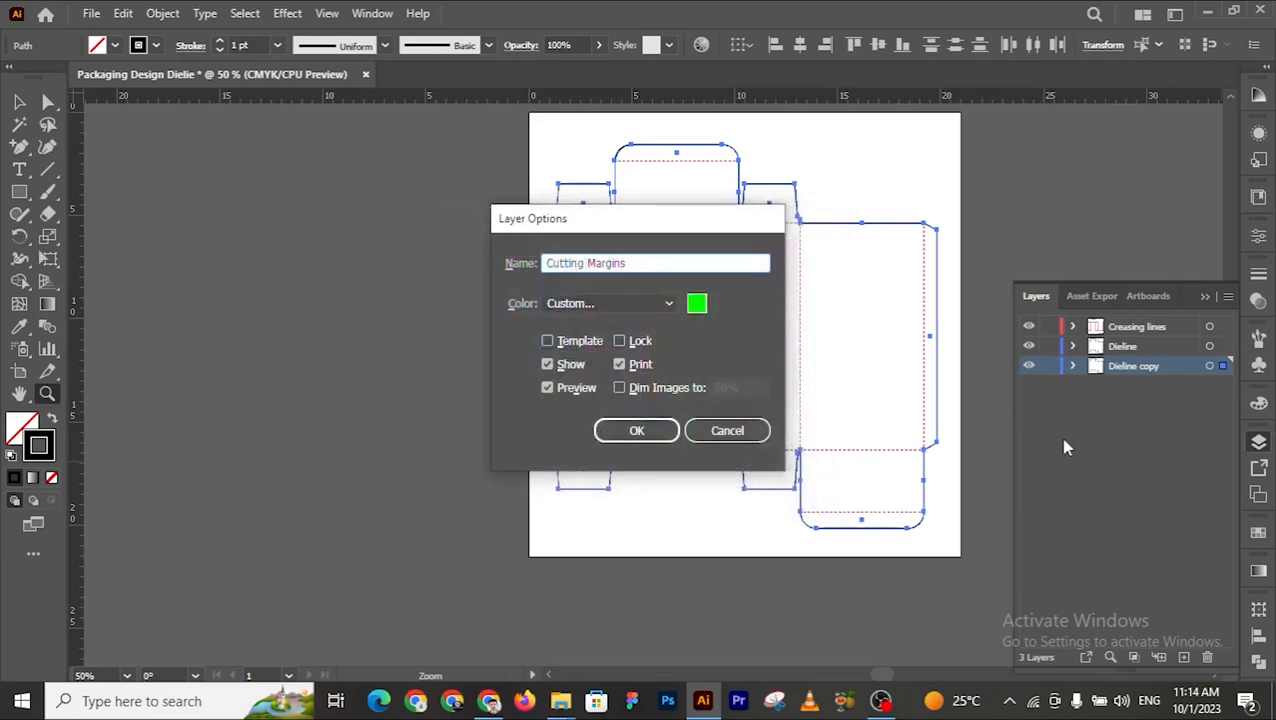
pyautogui.click(650, 431)
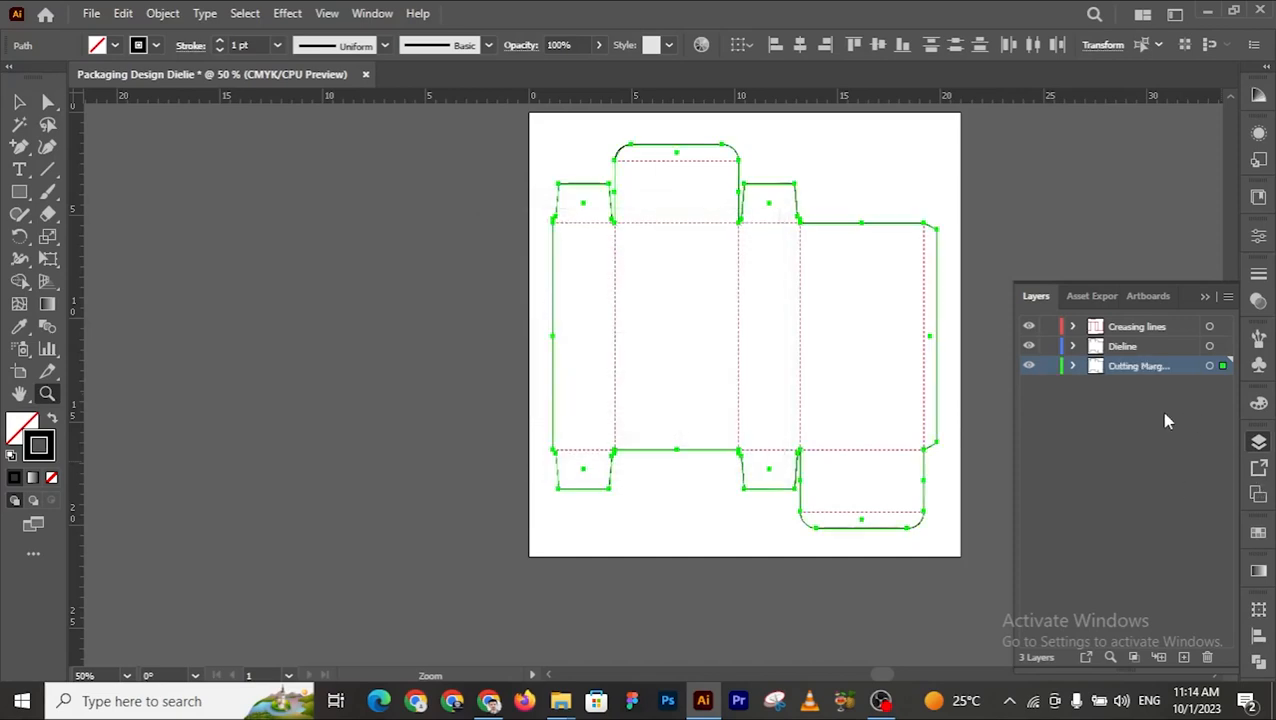
pyautogui.click(1150, 445)
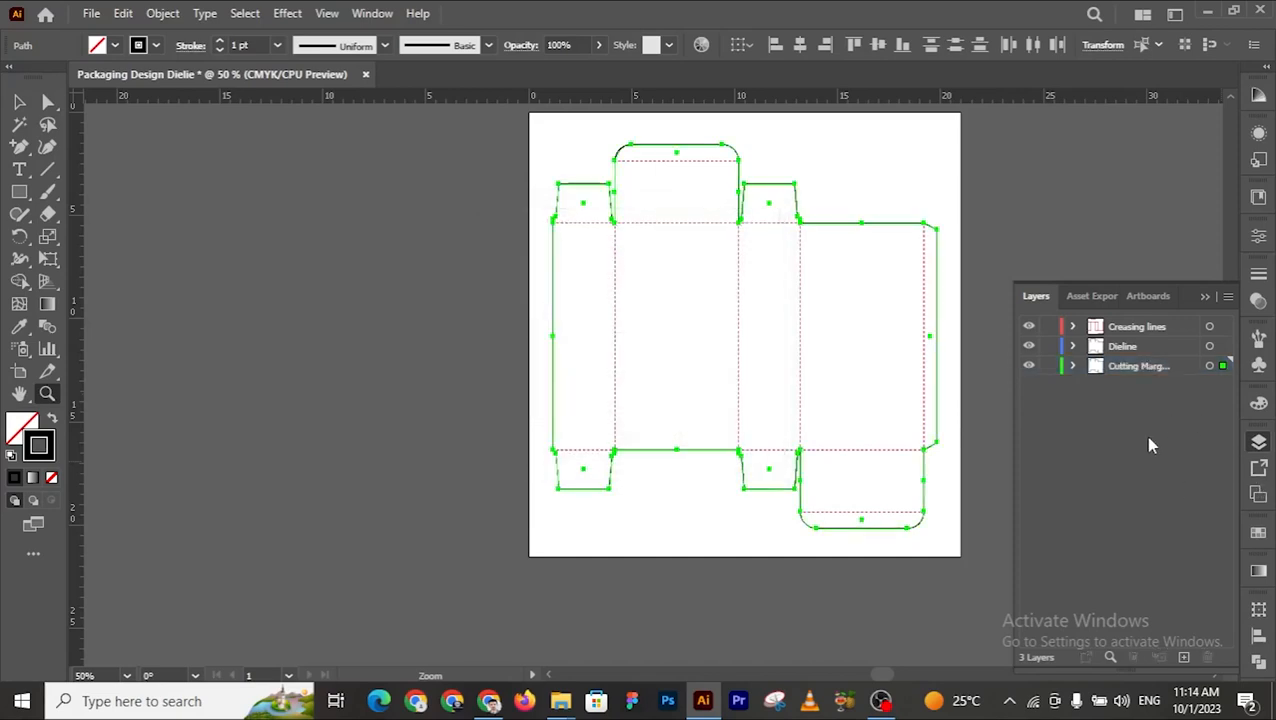
# Step: Deselect the outline, then lock and hide the Dieline and Creasing lines layers
pyautogui.click(926, 185)
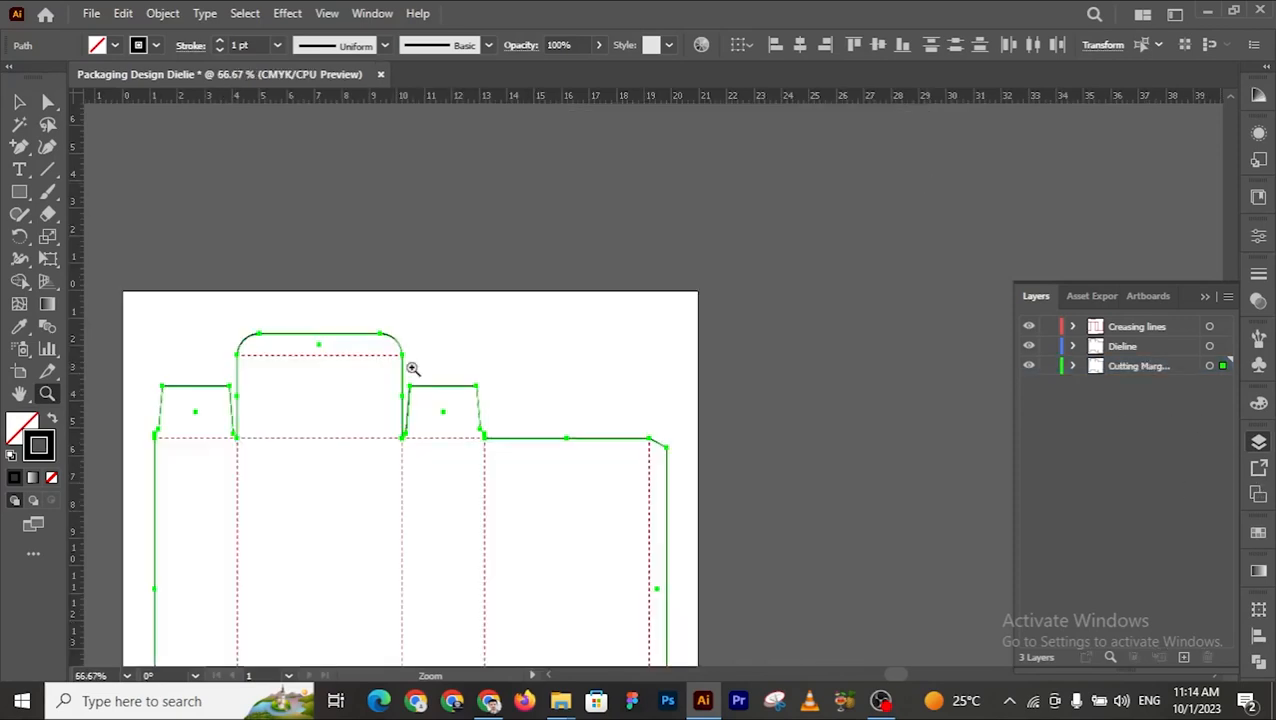
pyautogui.keyDown('alt'); pyautogui.click(501, 447); pyautogui.keyUp('alt')
pyautogui.scroll(-1, 628, 419)
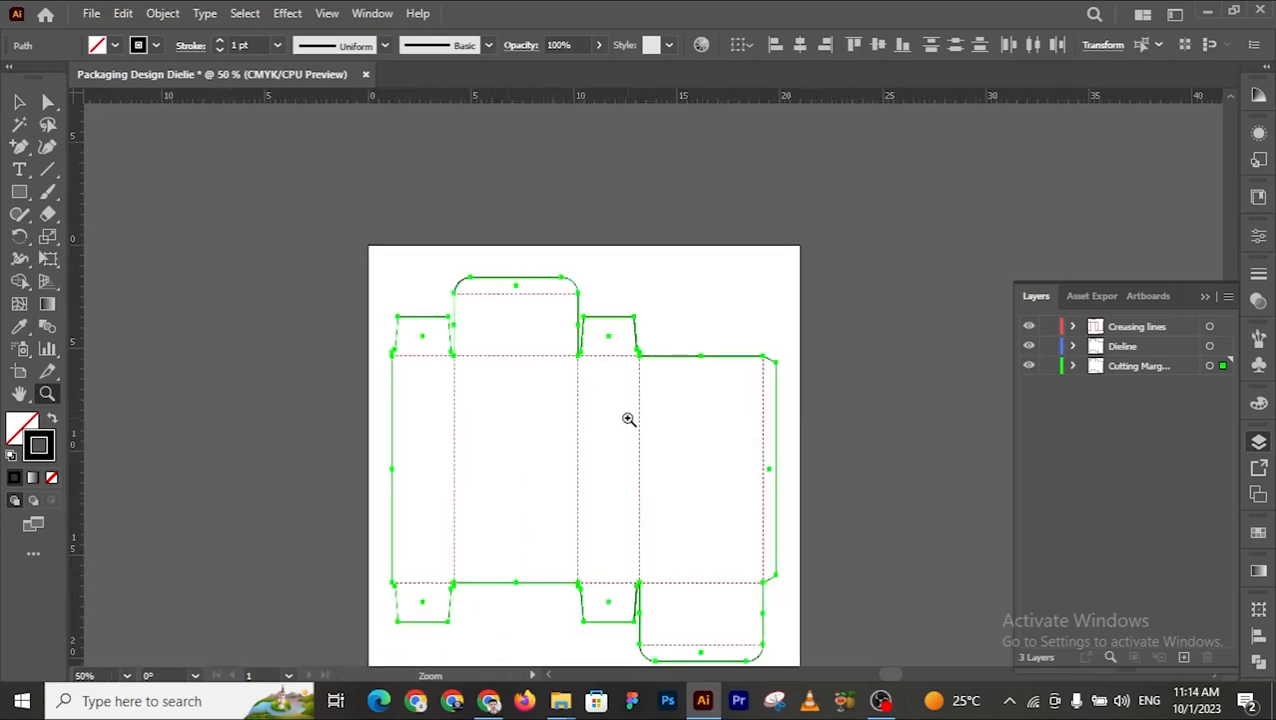
pyautogui.scroll(-1, 628, 419)
pyautogui.press('v')
pyautogui.click(743, 214)
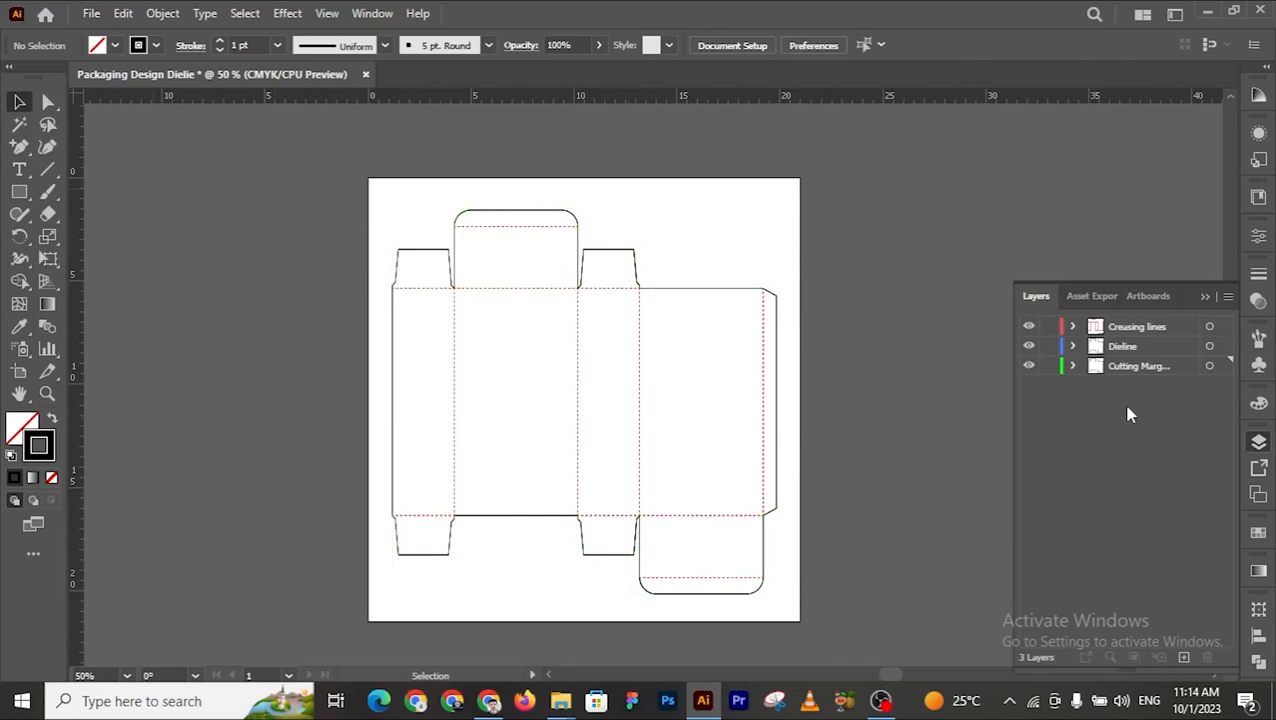
pyautogui.click(1048, 346)
pyautogui.click(1048, 328)
pyautogui.click(1028, 327)
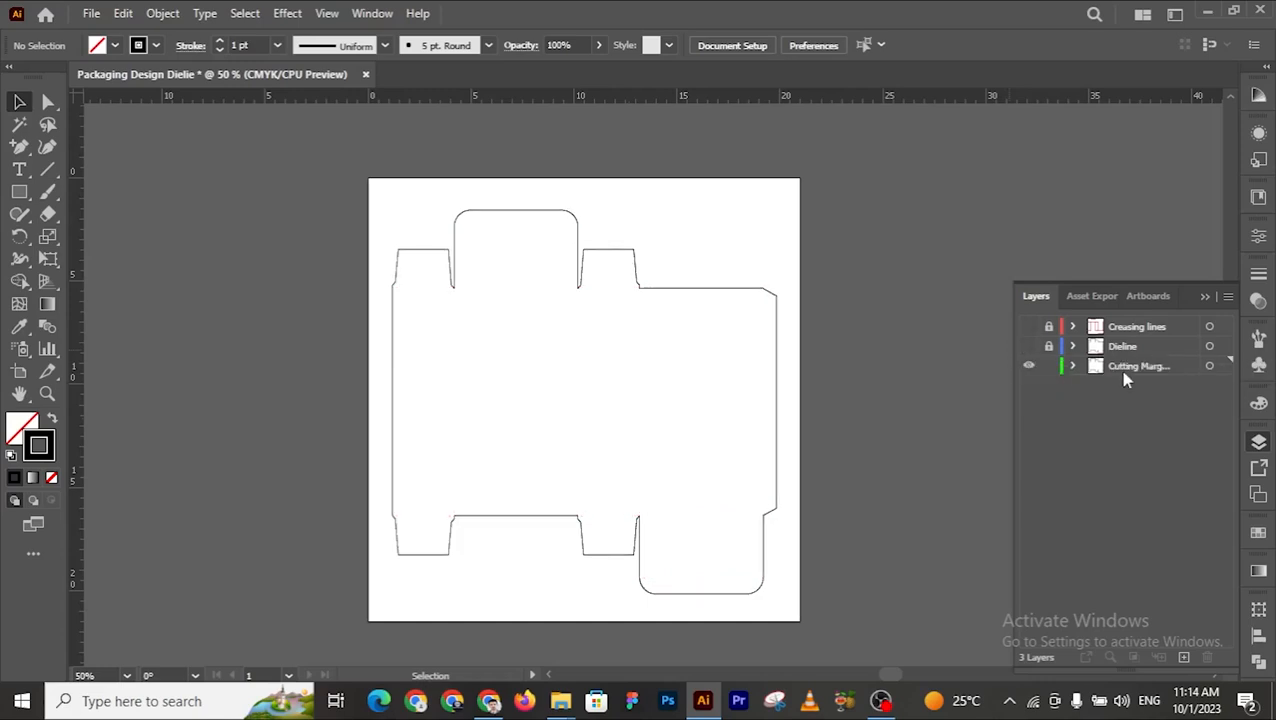
# Step: Make Cutting Margins the active layer, collapse the Layers panel and clear the selection
pyautogui.click(1124, 372)
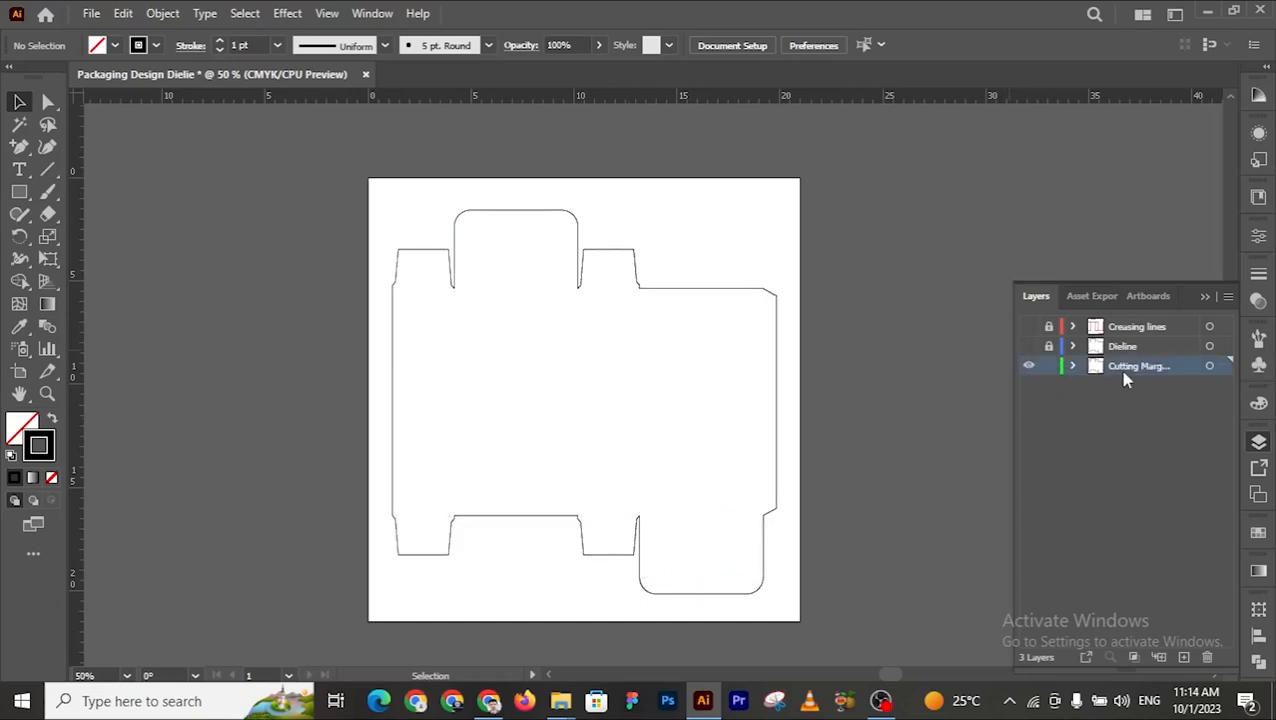
pyautogui.click(1208, 368)
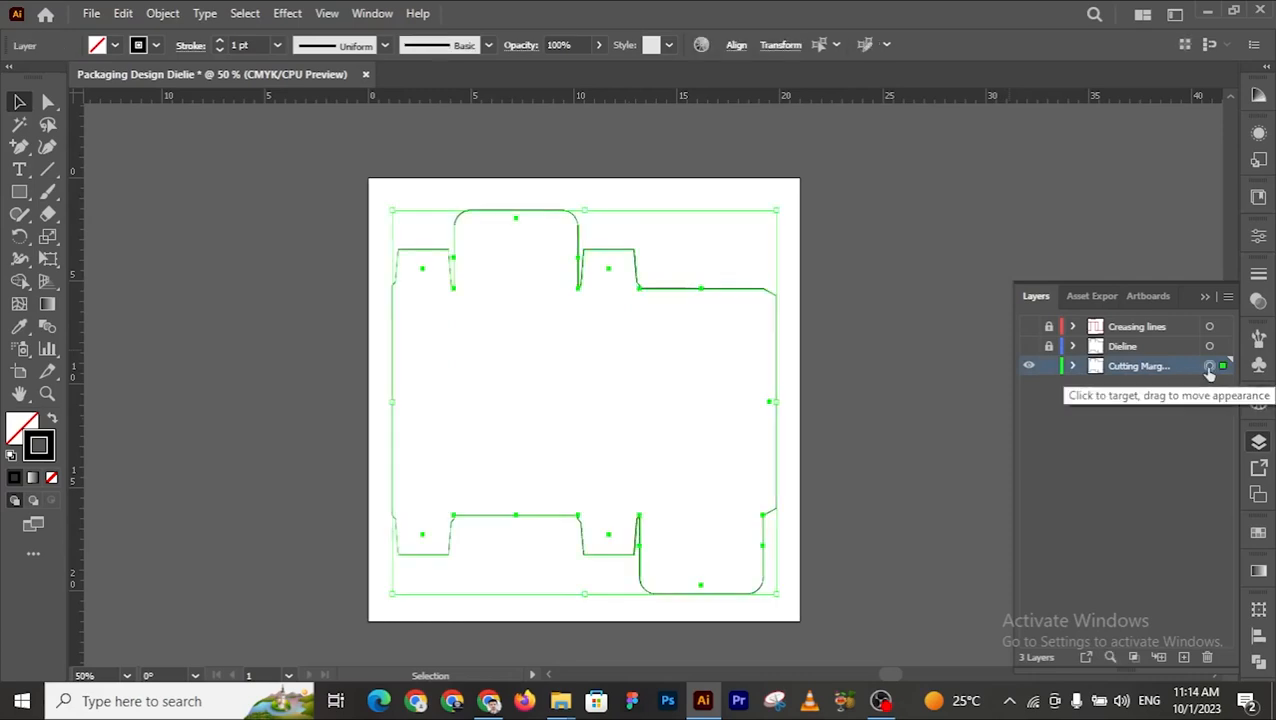
pyautogui.click(1206, 297)
pyautogui.click(960, 326)
pyautogui.scroll(-1, 962, 328)
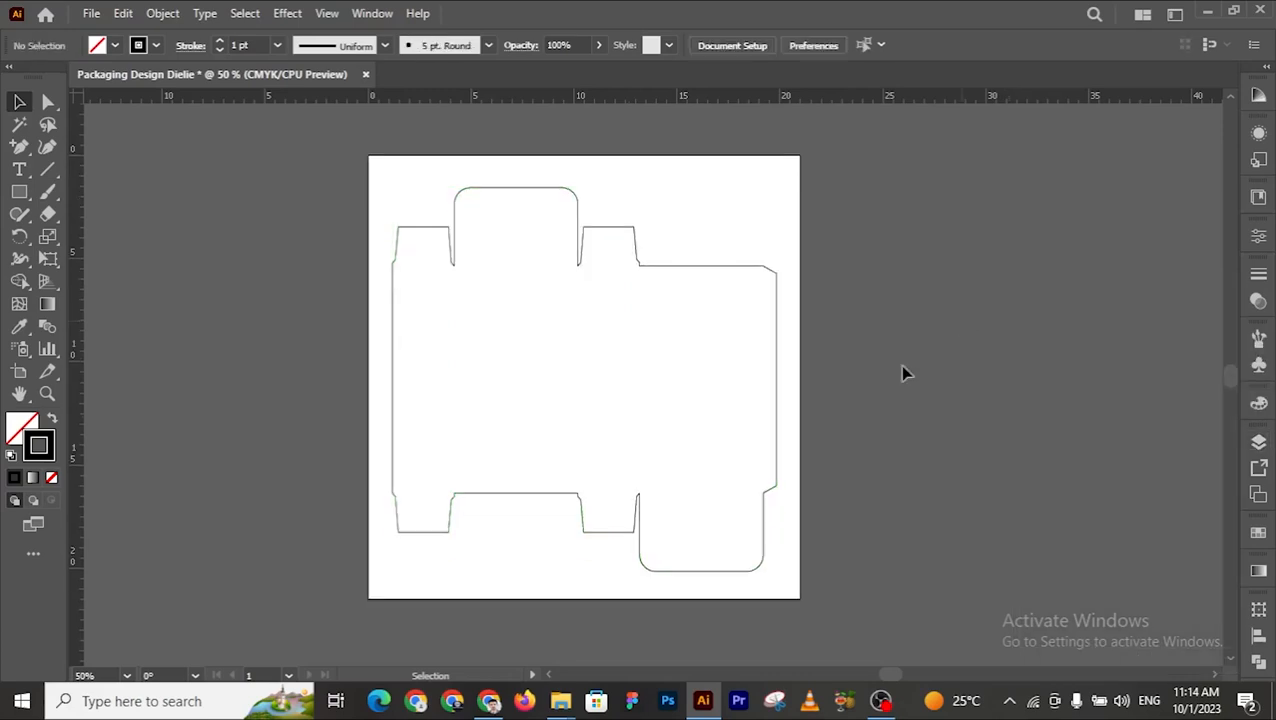
# Step: Examine the lower edge of the cutting outline up close where it meets the small bottom flaps
pyautogui.press('z')
pyautogui.click(572, 436)
pyautogui.click(519, 438)
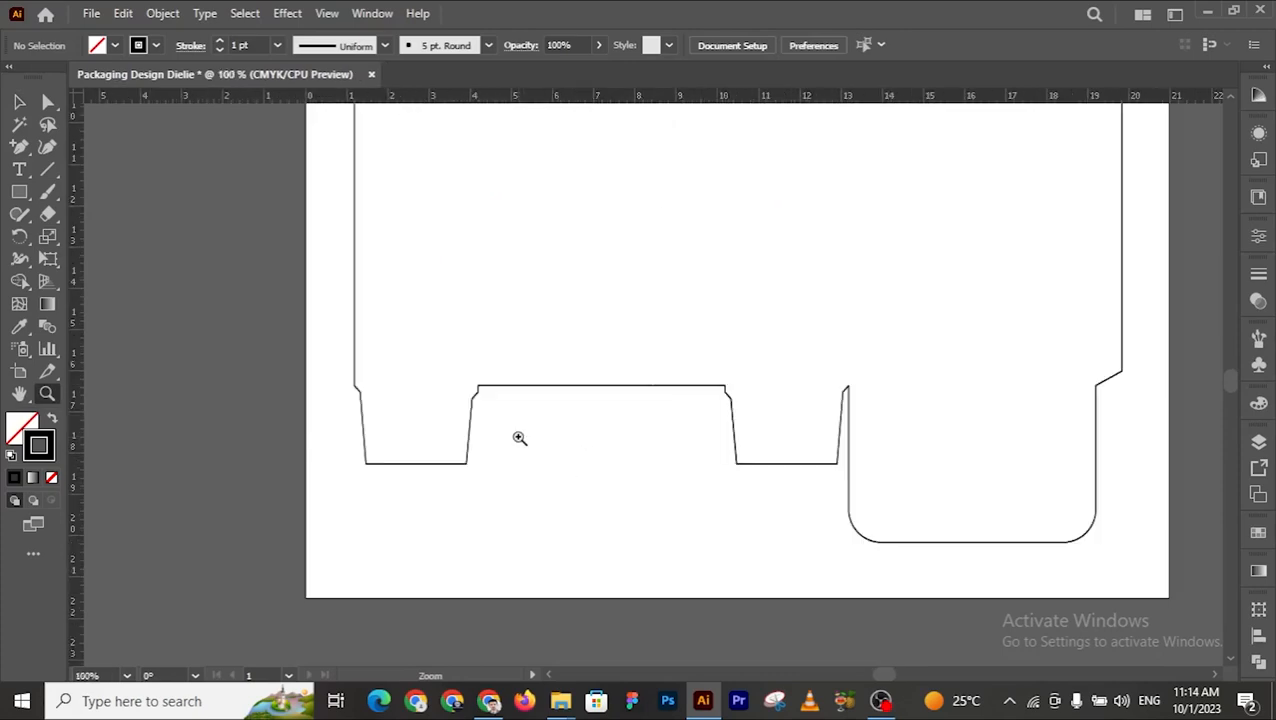
pyautogui.click(648, 380)
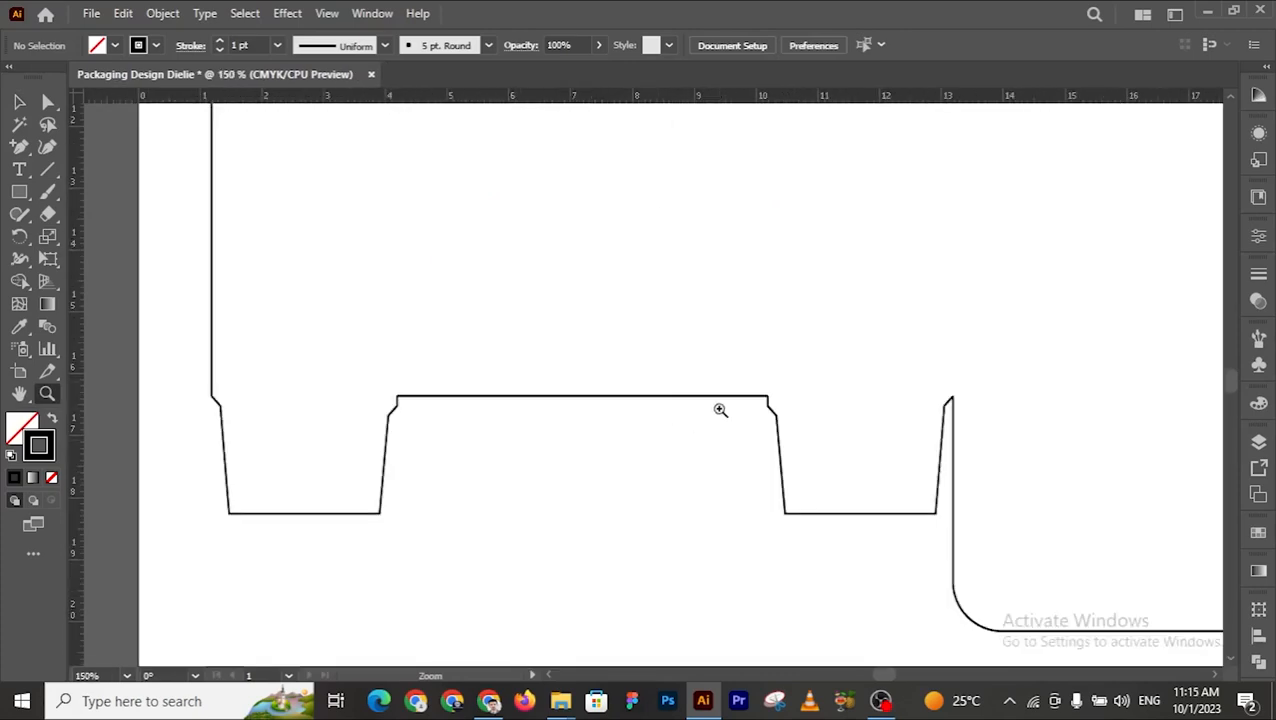
pyautogui.click(720, 410)
pyautogui.click(621, 396)
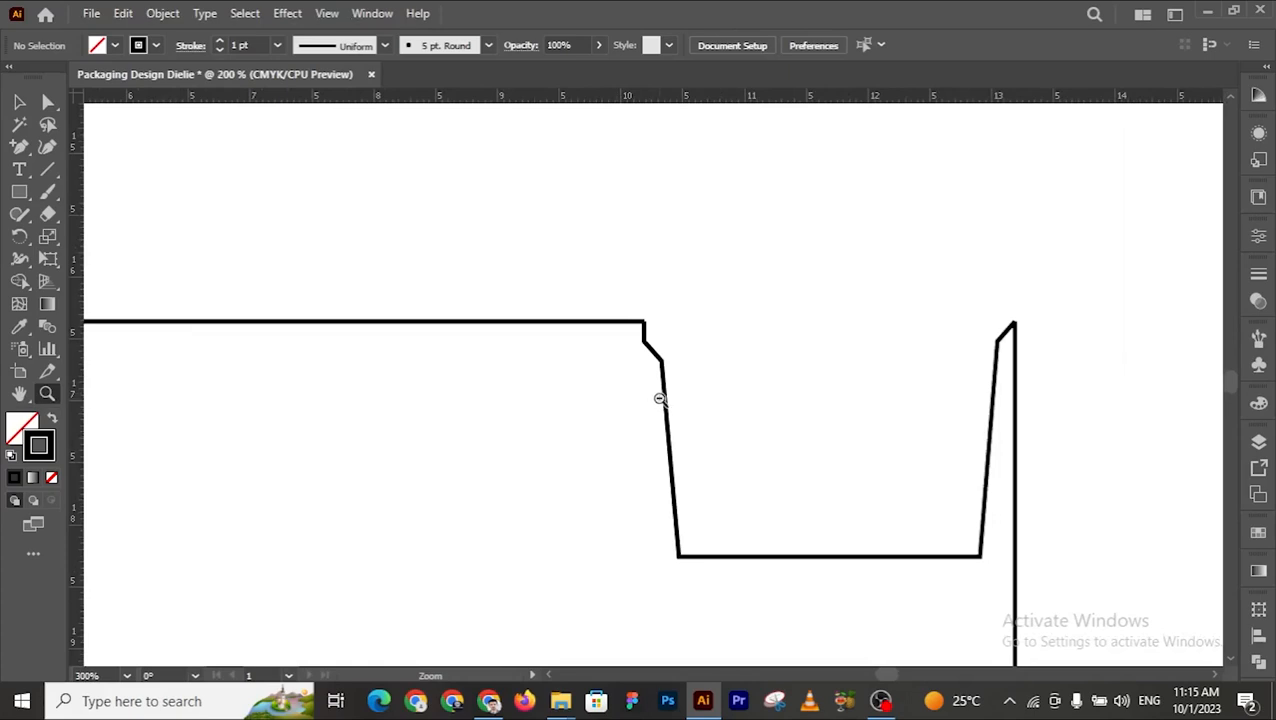
pyautogui.keyDown('alt'); pyautogui.click(659, 399); pyautogui.keyUp('alt')
pyautogui.keyDown('alt'); pyautogui.click(659, 399); pyautogui.keyUp('alt')
pyautogui.keyDown('alt'); pyautogui.click(659, 399); pyautogui.keyUp('alt')
pyautogui.scroll(5, 659, 399)
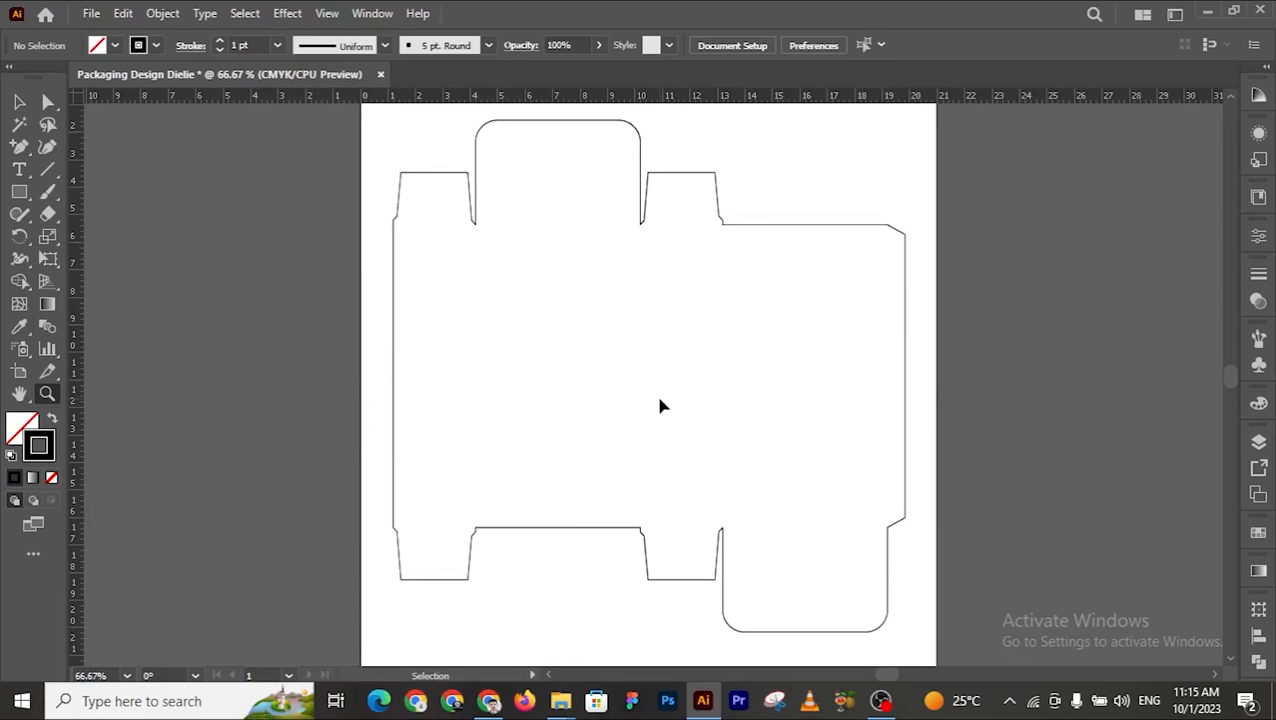
# Step: Show the artwork in outline view and inspect how the paths meet at the lower edge's corner with the second bottom flap
pyautogui.hotkey('ctrl', 'y')
pyautogui.scroll(-2, 650, 410)
pyautogui.moveTo(647, 423); pyautogui.dragTo(694, 301)
pyautogui.click(695, 300)
pyautogui.click(696, 290)
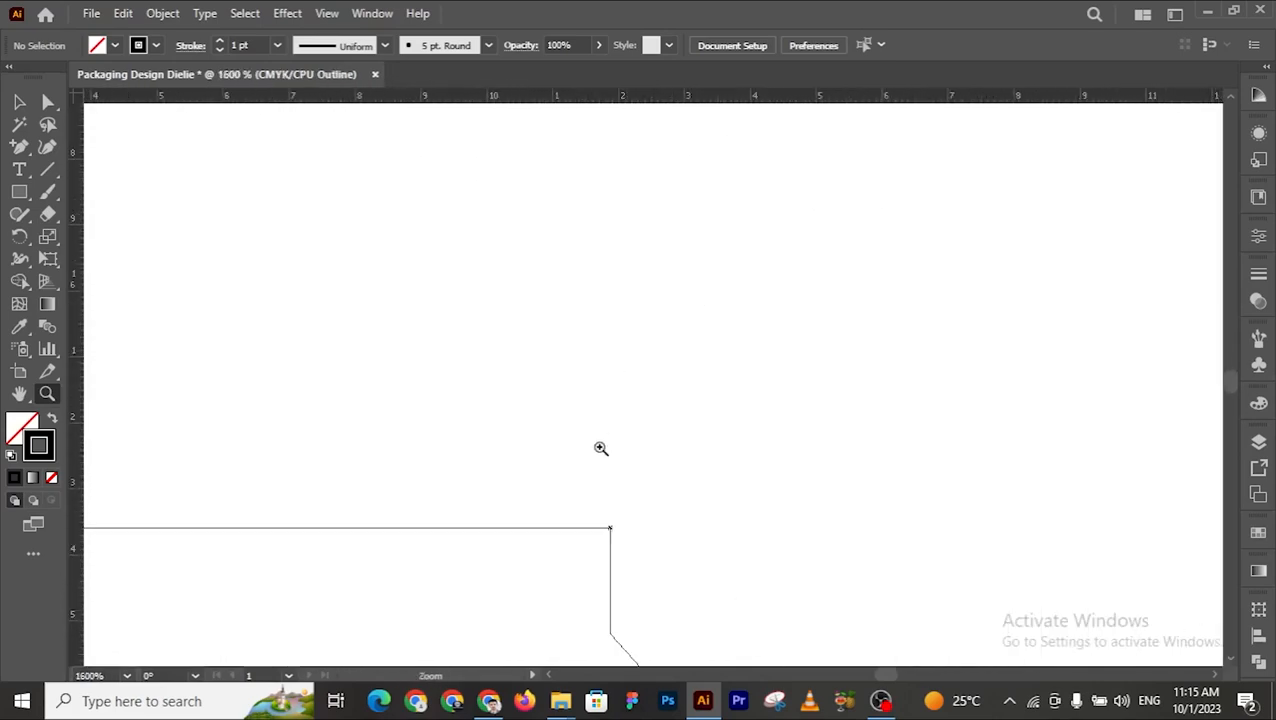
pyautogui.click(606, 484)
pyautogui.click(606, 484)
pyautogui.click(608, 472)
pyautogui.click(654, 394)
pyautogui.scroll(6, 769, 402)
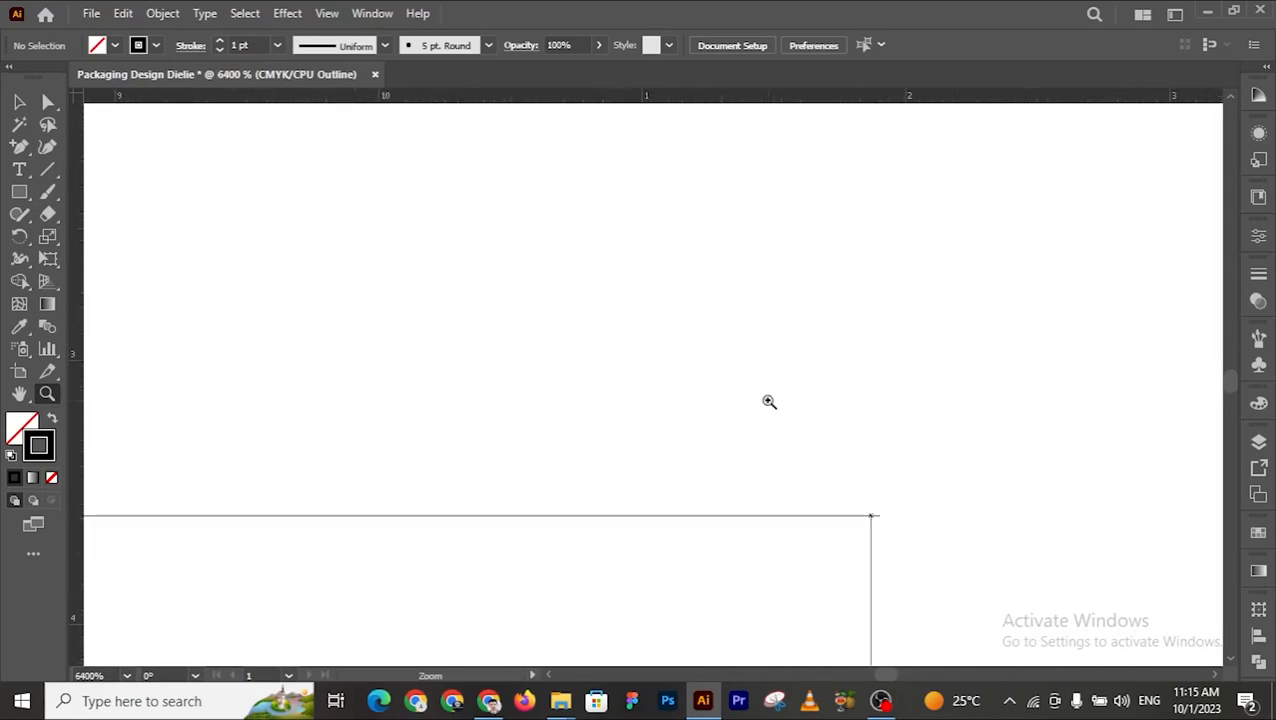
pyautogui.scroll(-1, 800, 525)
pyautogui.click(863, 524)
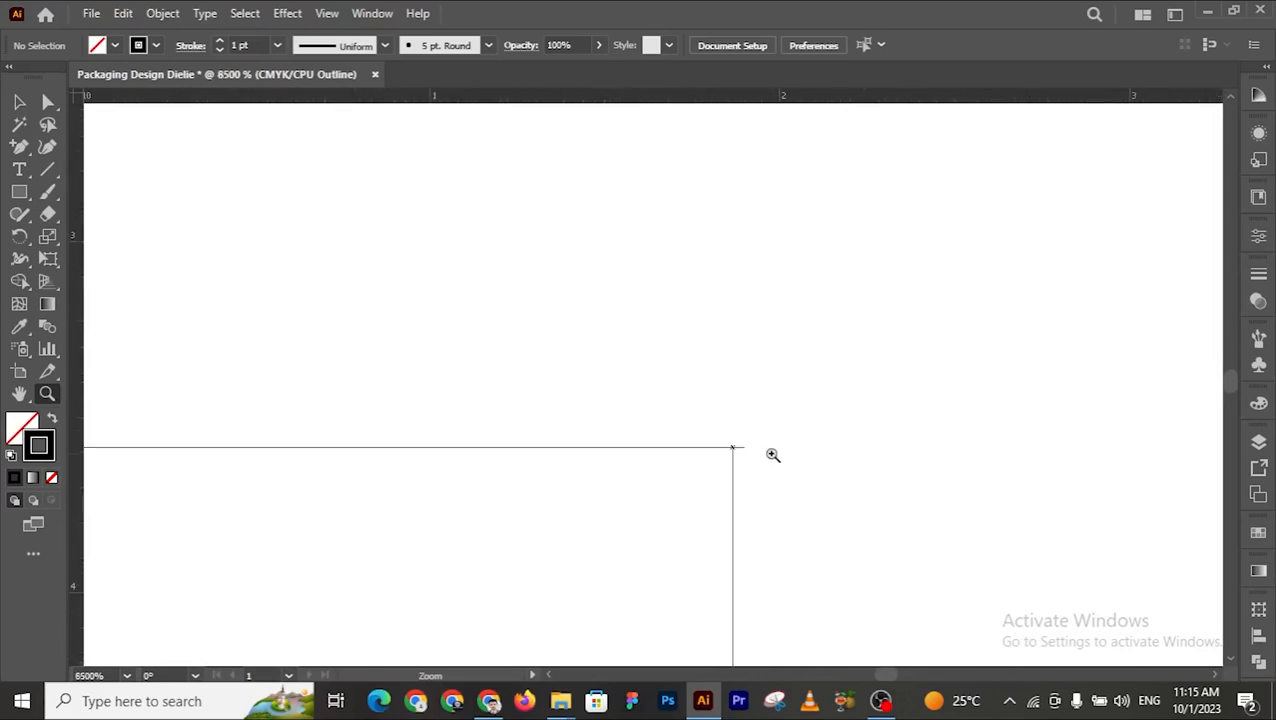
pyautogui.click(772, 453)
pyautogui.click(626, 450)
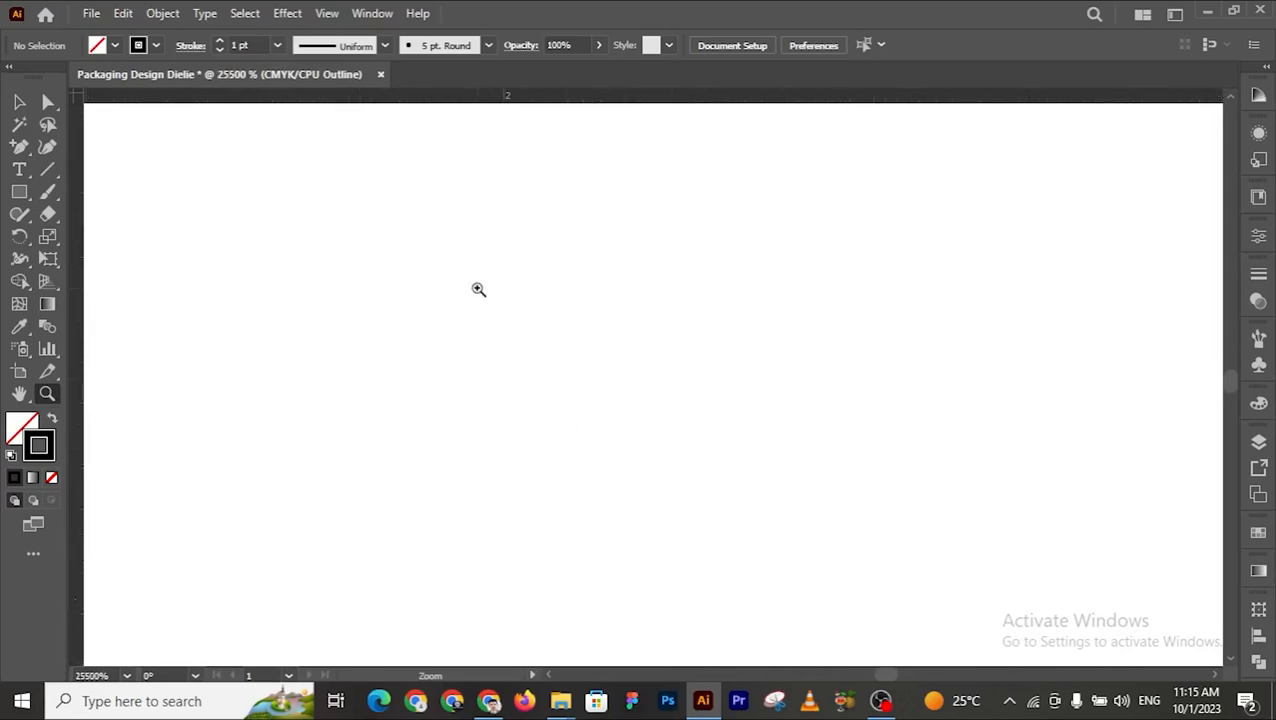
# Step: Re-examine the same bottom flap corner at lower magnification in outline view, then return to the normal preview
pyautogui.keyDown('alt'); pyautogui.click(478, 302); pyautogui.keyUp('alt')
pyautogui.keyDown('alt'); pyautogui.click(653, 432); pyautogui.keyUp('alt')
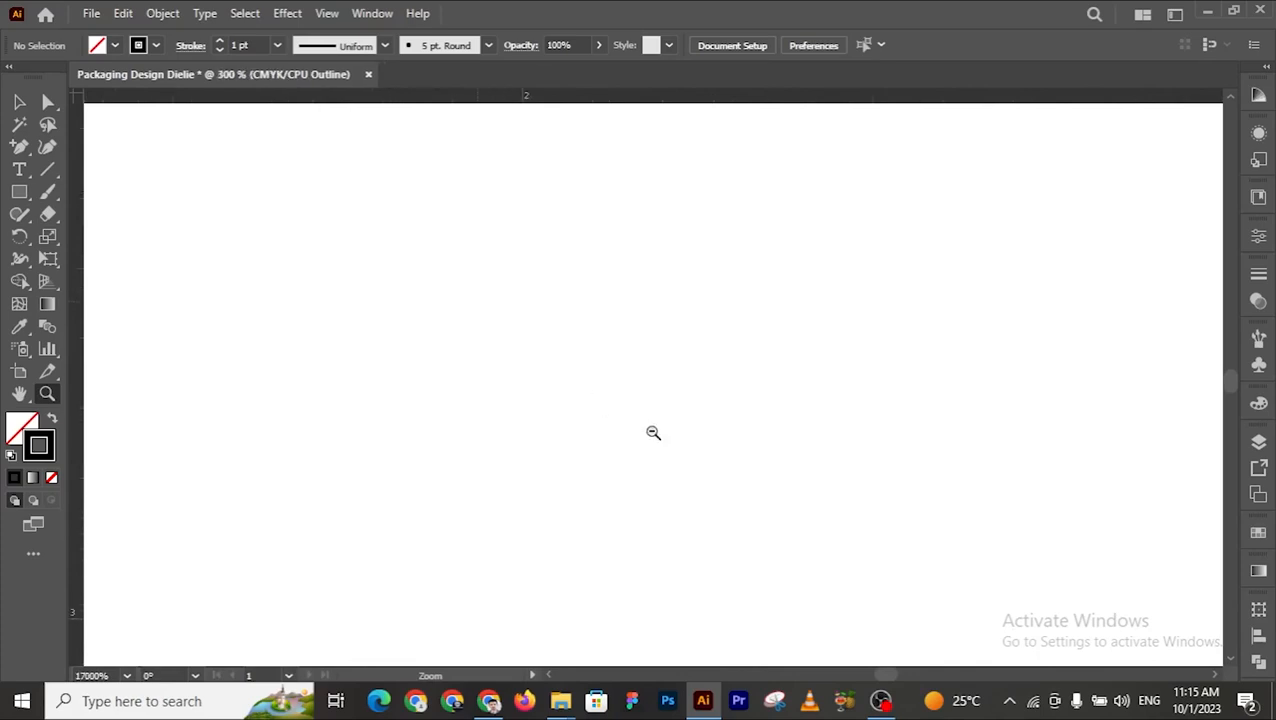
pyautogui.scroll(-8, 652, 432)
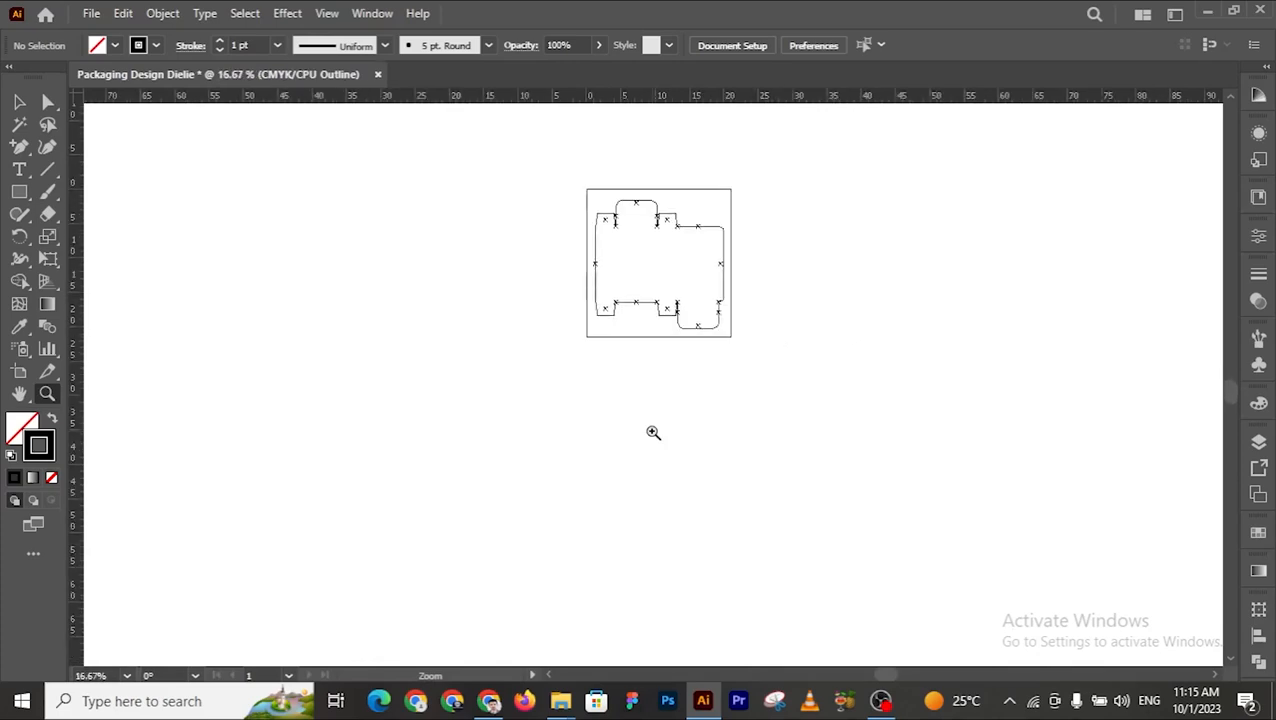
pyautogui.scroll(2, 652, 412)
pyautogui.scroll(2, 664, 335)
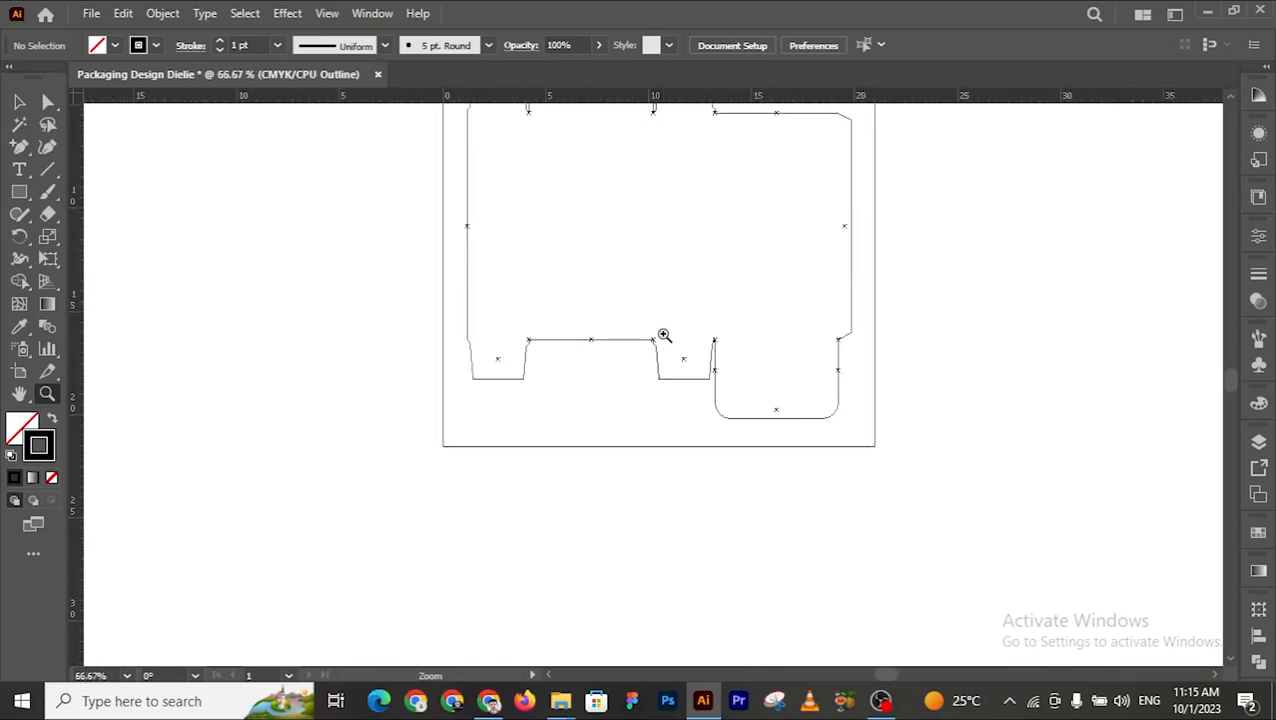
pyautogui.scroll(3, 664, 335)
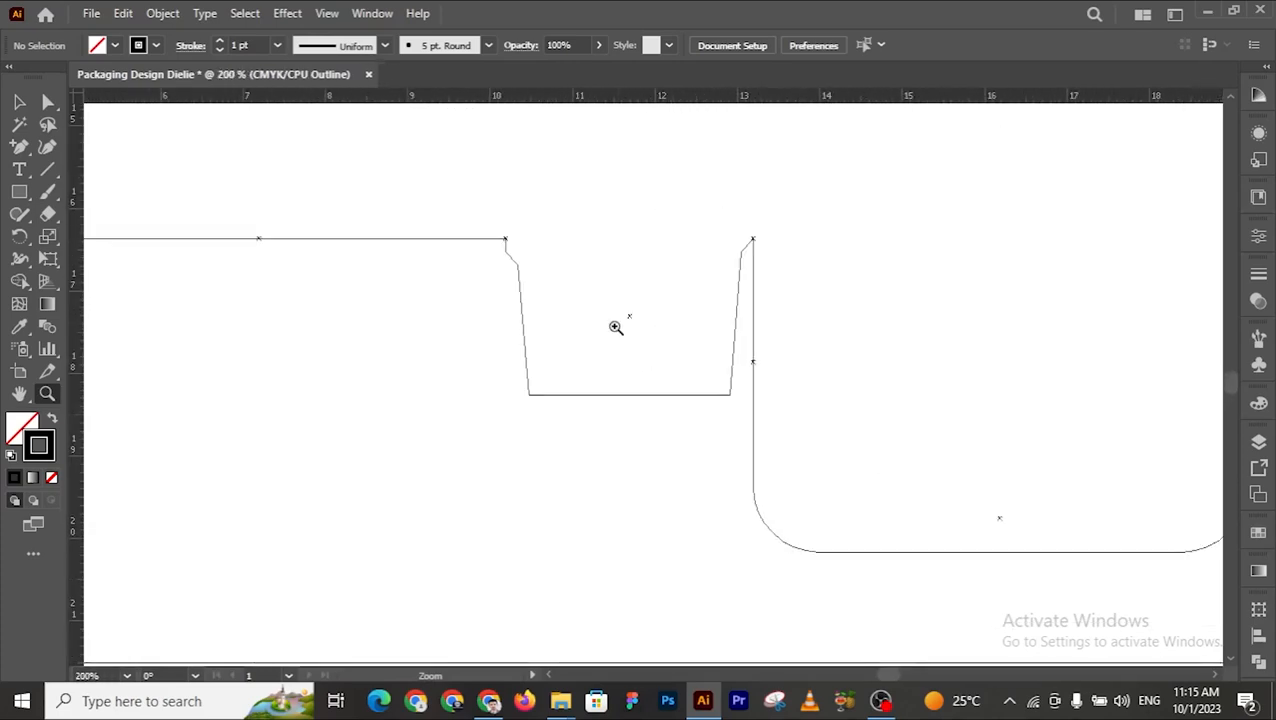
pyautogui.scroll(3, 616, 327)
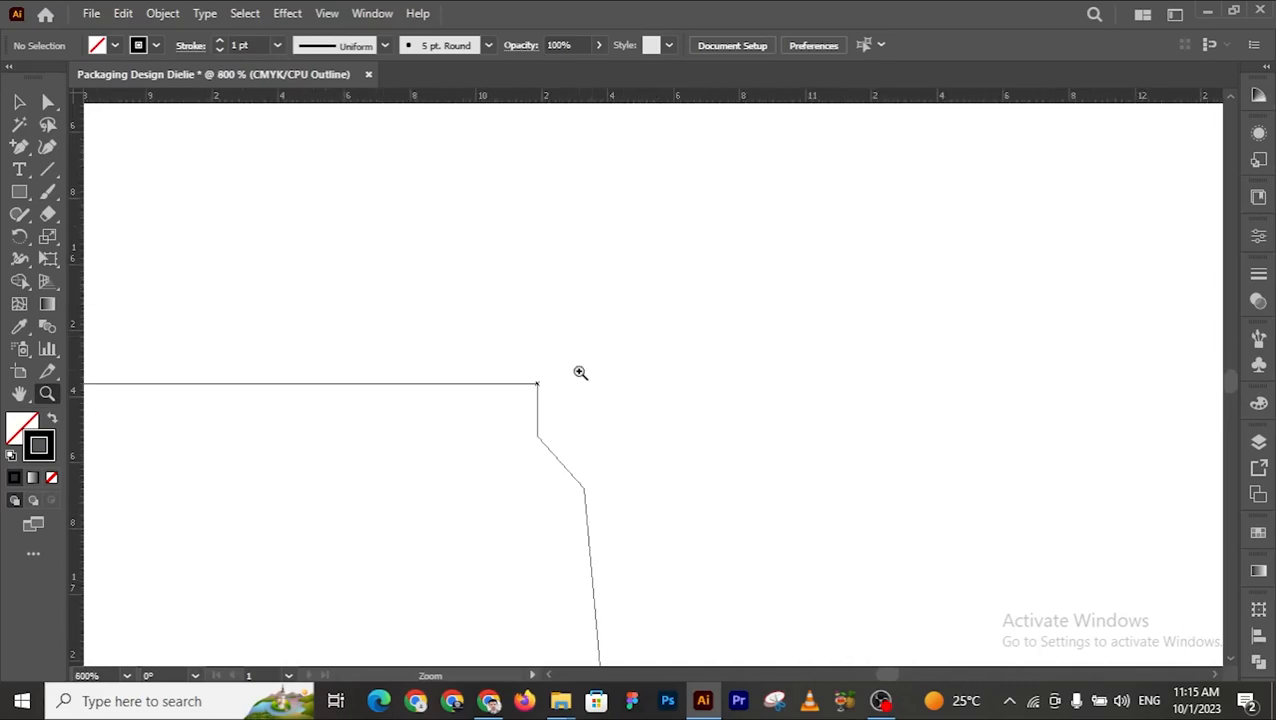
pyautogui.scroll(2, 580, 372)
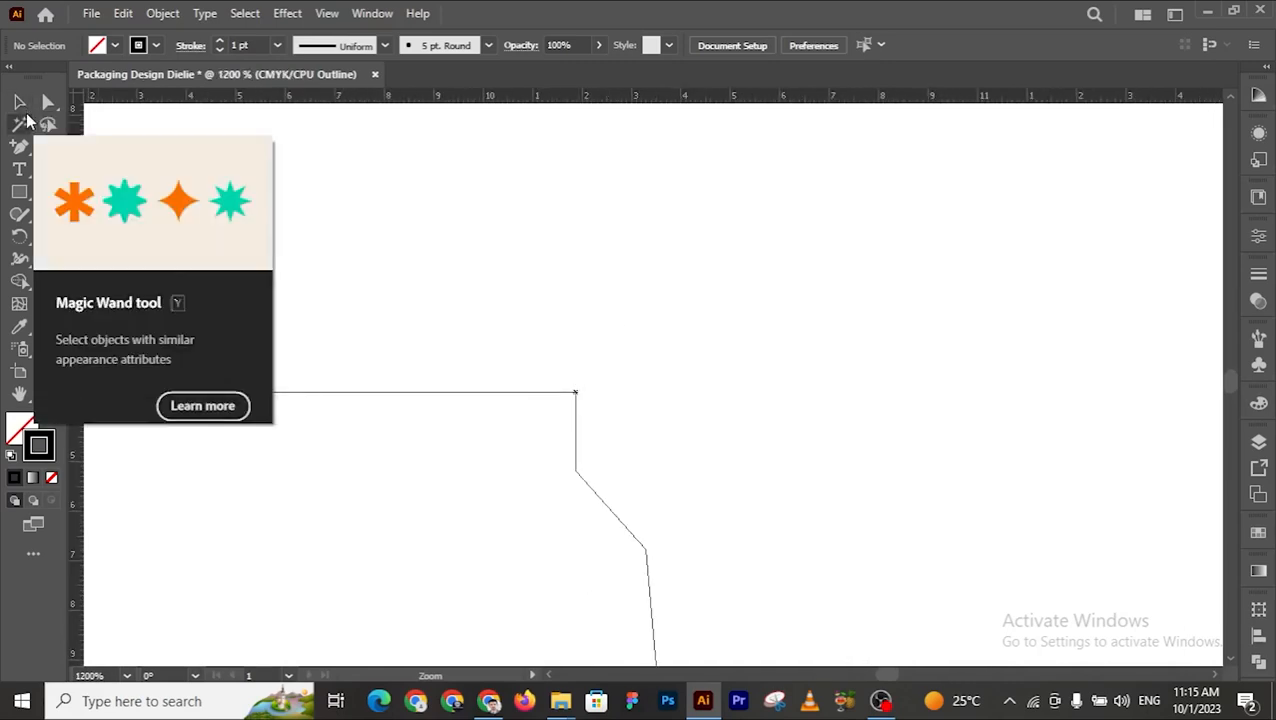
pyautogui.hotkey('ctrl', 'y')
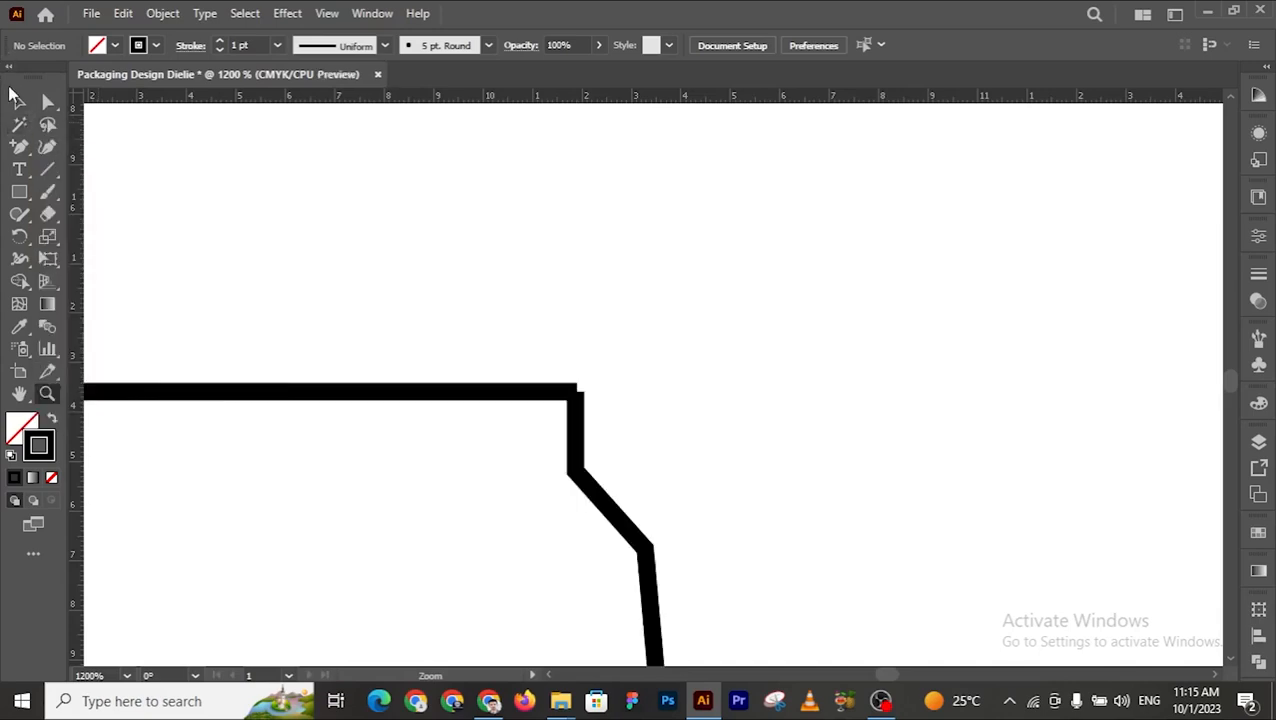
# Step: Select all paths of the box outline on the Cutting Margins layer
pyautogui.press('a')
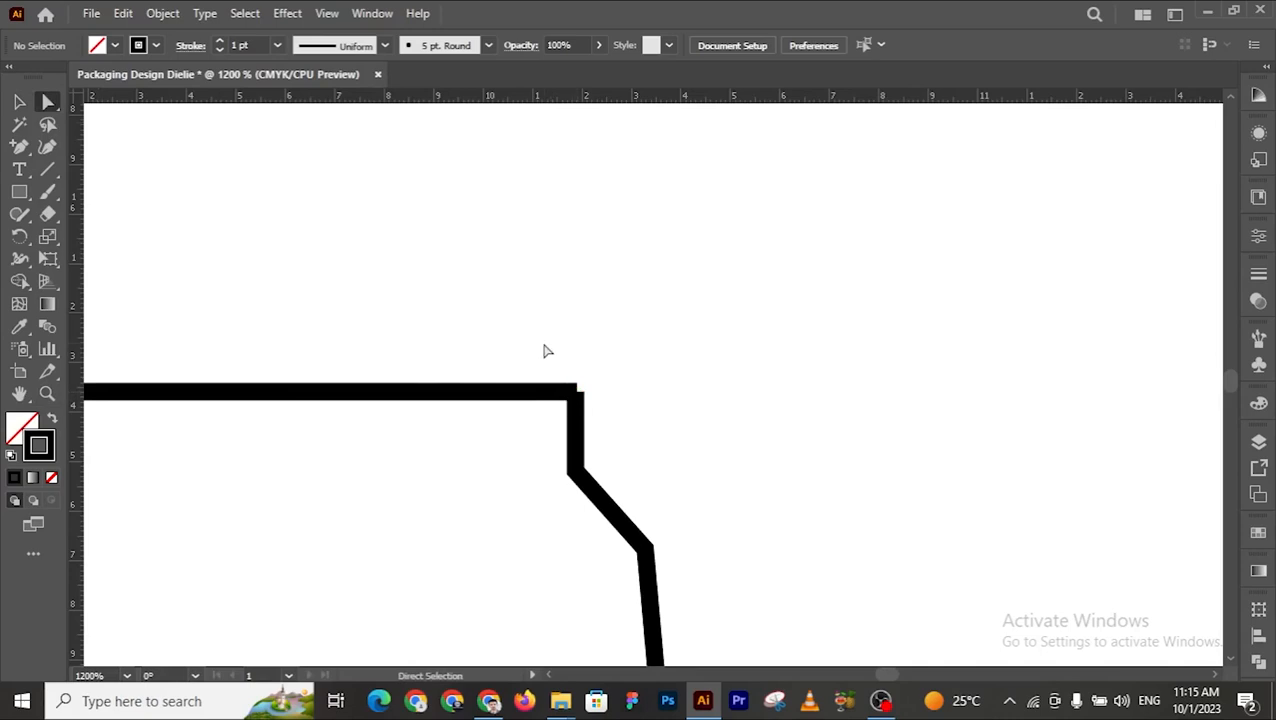
pyautogui.press('z')
pyautogui.keyDown('alt'); pyautogui.click(691, 487); pyautogui.keyUp('alt')
pyautogui.keyDown('alt'); pyautogui.click(691, 487); pyautogui.keyUp('alt')
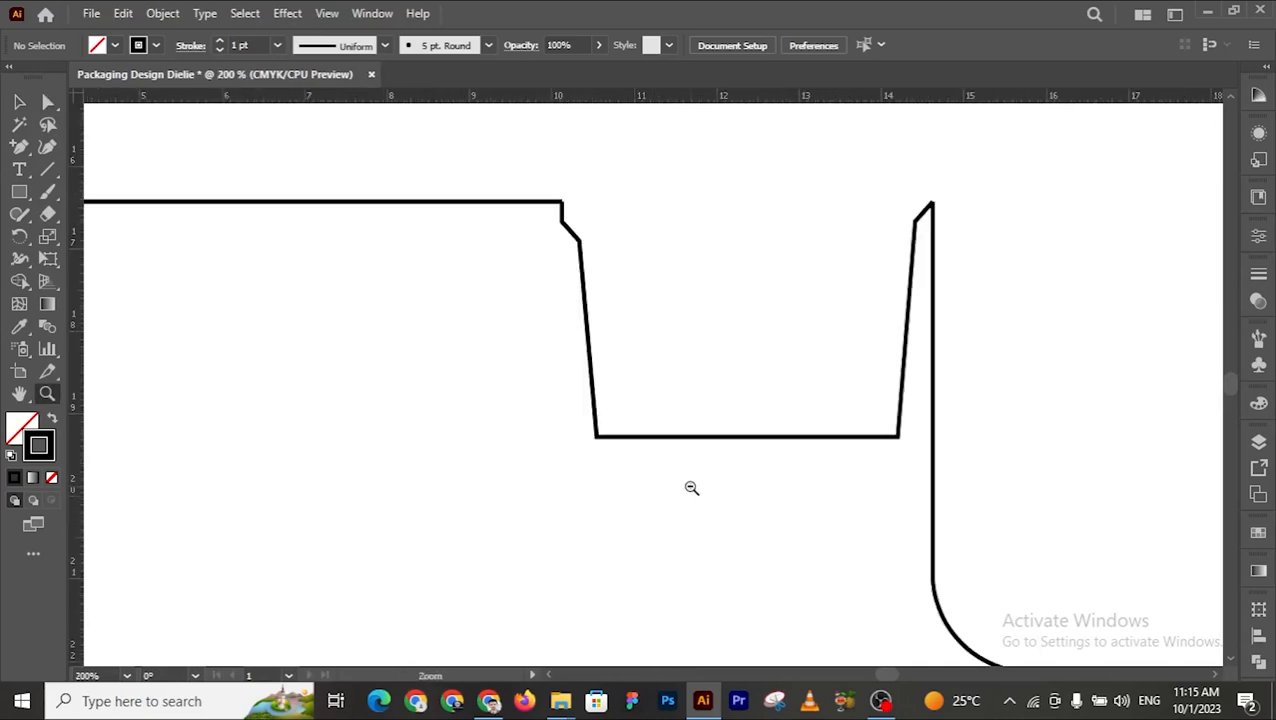
pyautogui.keyDown('alt'); pyautogui.click(689, 433); pyautogui.keyUp('alt')
pyautogui.keyDown('alt'); pyautogui.click(689, 433); pyautogui.keyUp('alt')
pyautogui.keyDown('alt'); pyautogui.click(691, 432); pyautogui.keyUp('alt')
pyautogui.scroll(3, 691, 432)
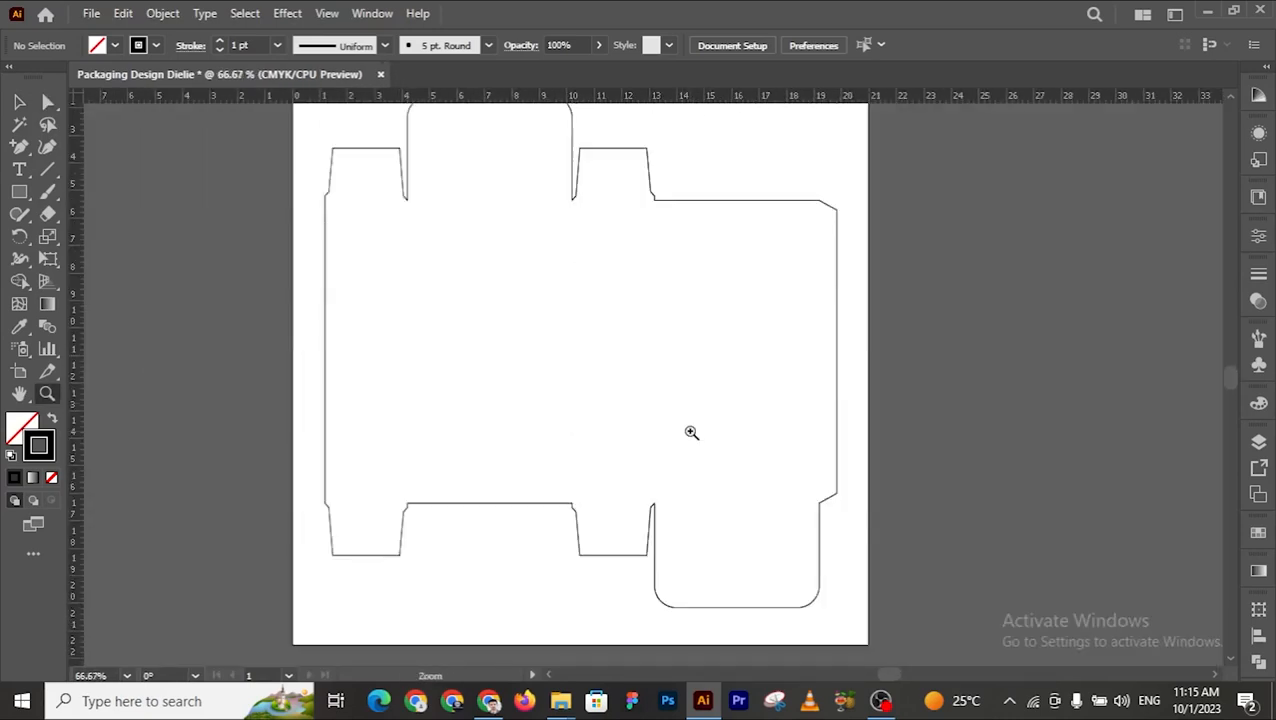
pyautogui.keyDown('alt'); pyautogui.click(691, 432); pyautogui.keyUp('alt')
pyautogui.scroll(1, 691, 432)
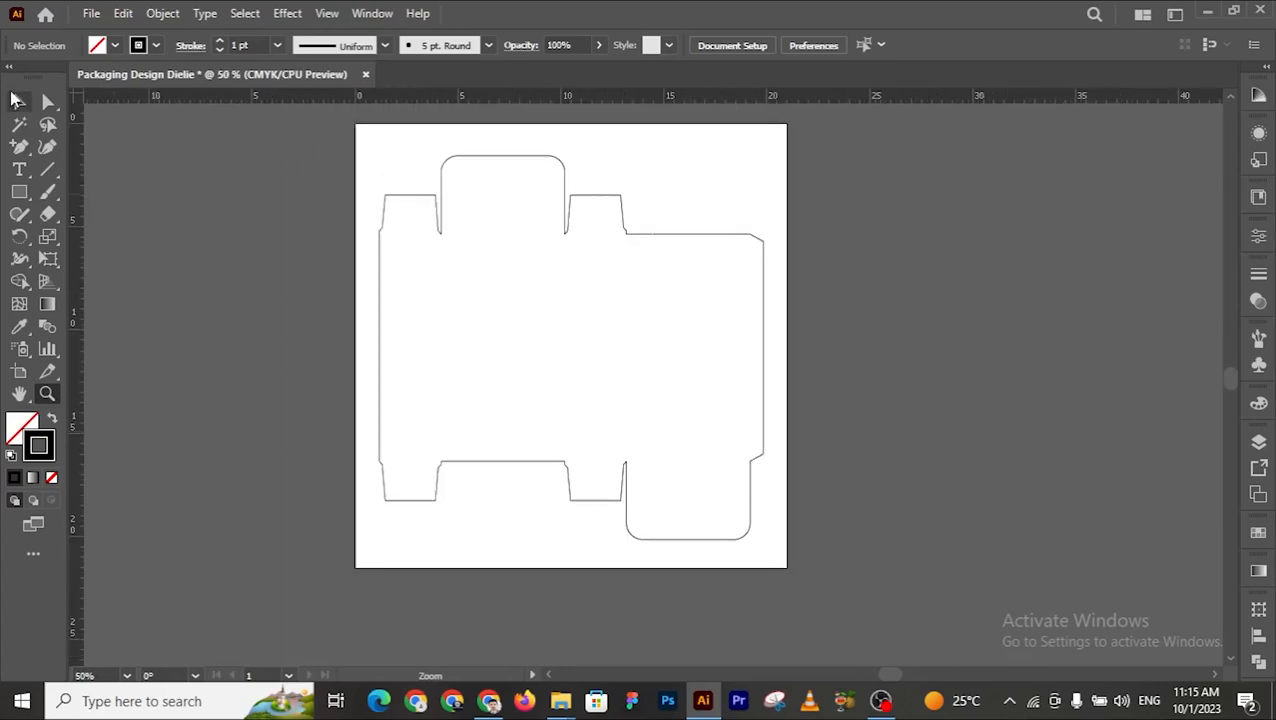
pyautogui.press('v')
pyautogui.moveTo(277, 140); pyautogui.dragTo(793, 586)
pyautogui.scroll(2, 789, 580)
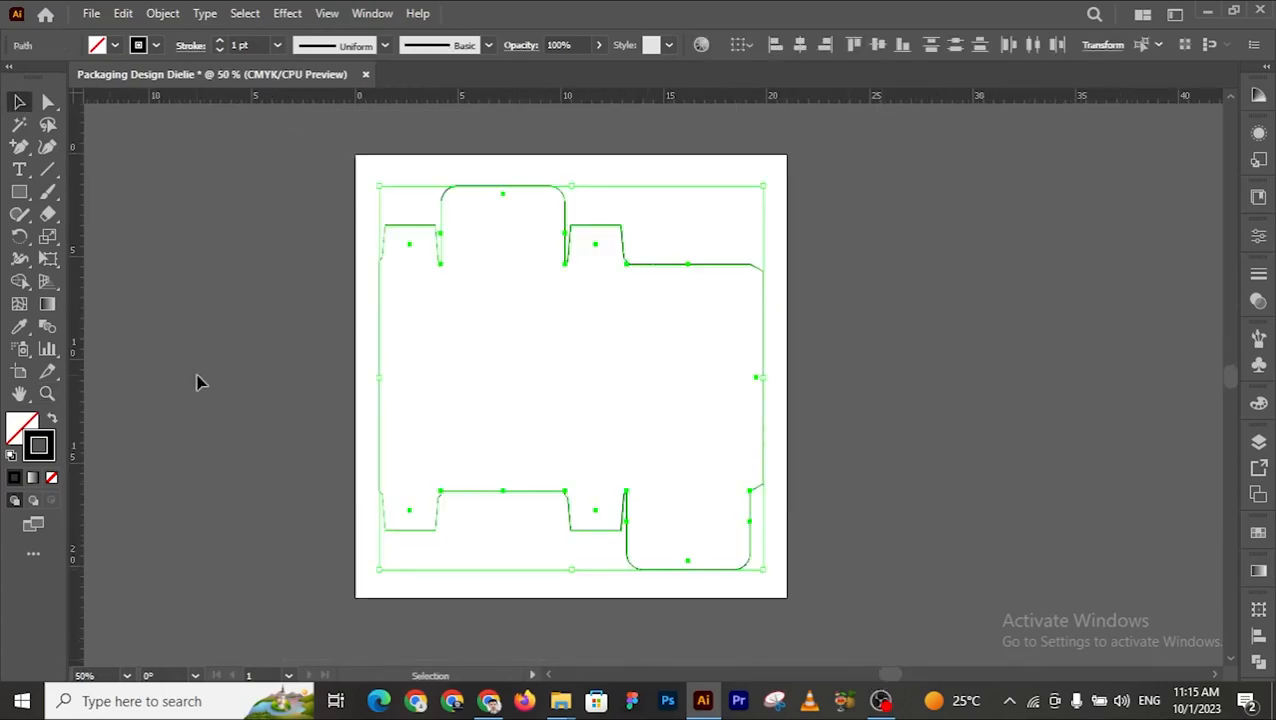
# Step: Swap the fill and stroke of all box outline paths so they have a black fill and no stroke
pyautogui.moveTo(313, 191); pyautogui.dragTo(886, 615)
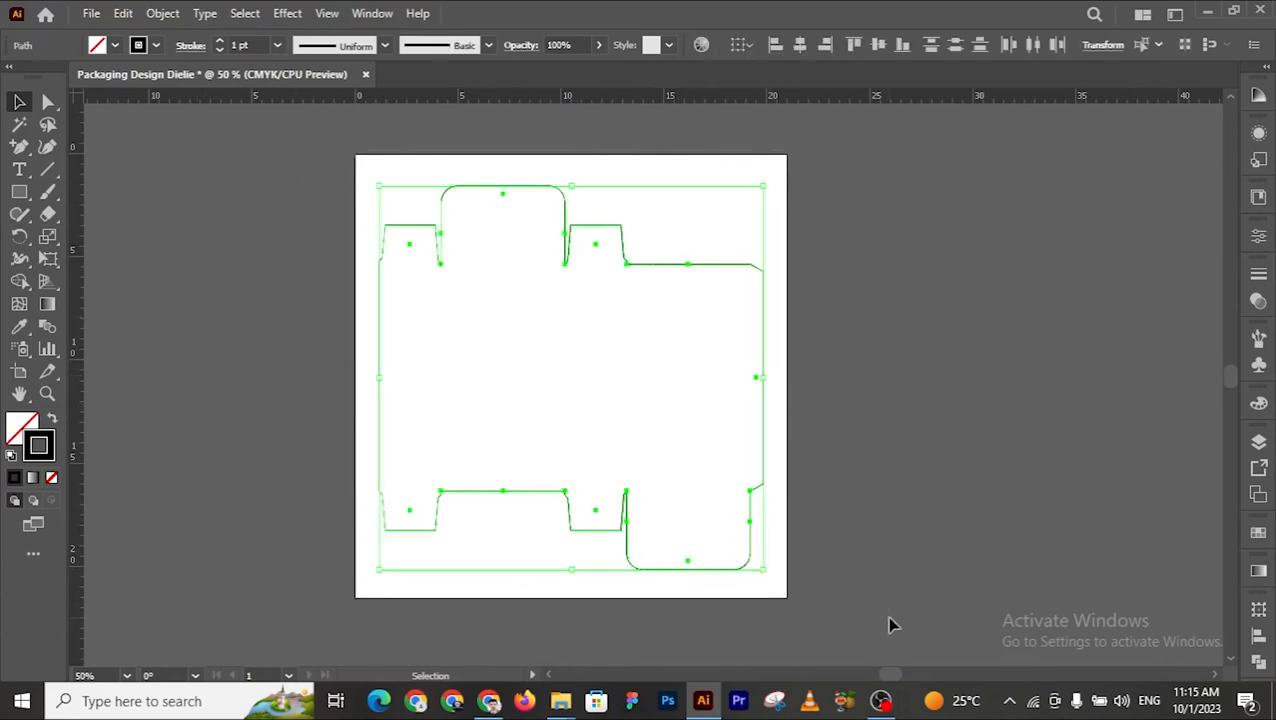
pyautogui.click(53, 421)
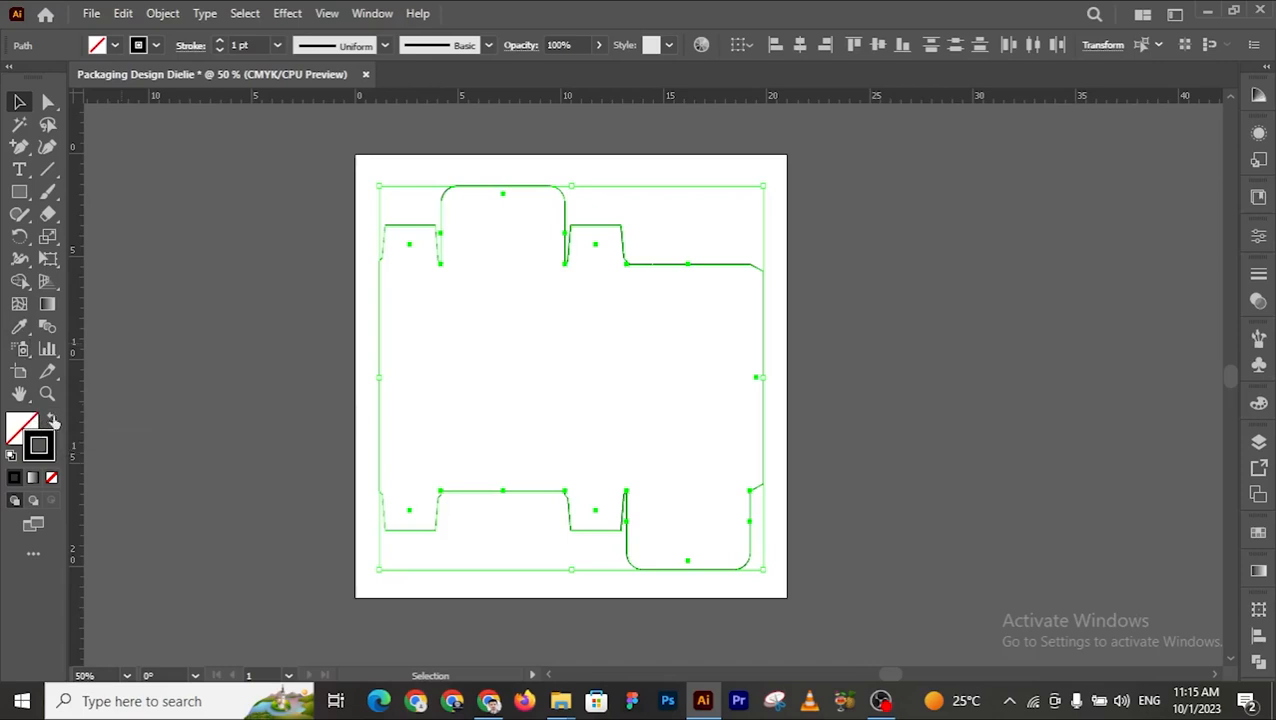
pyautogui.click(277, 402)
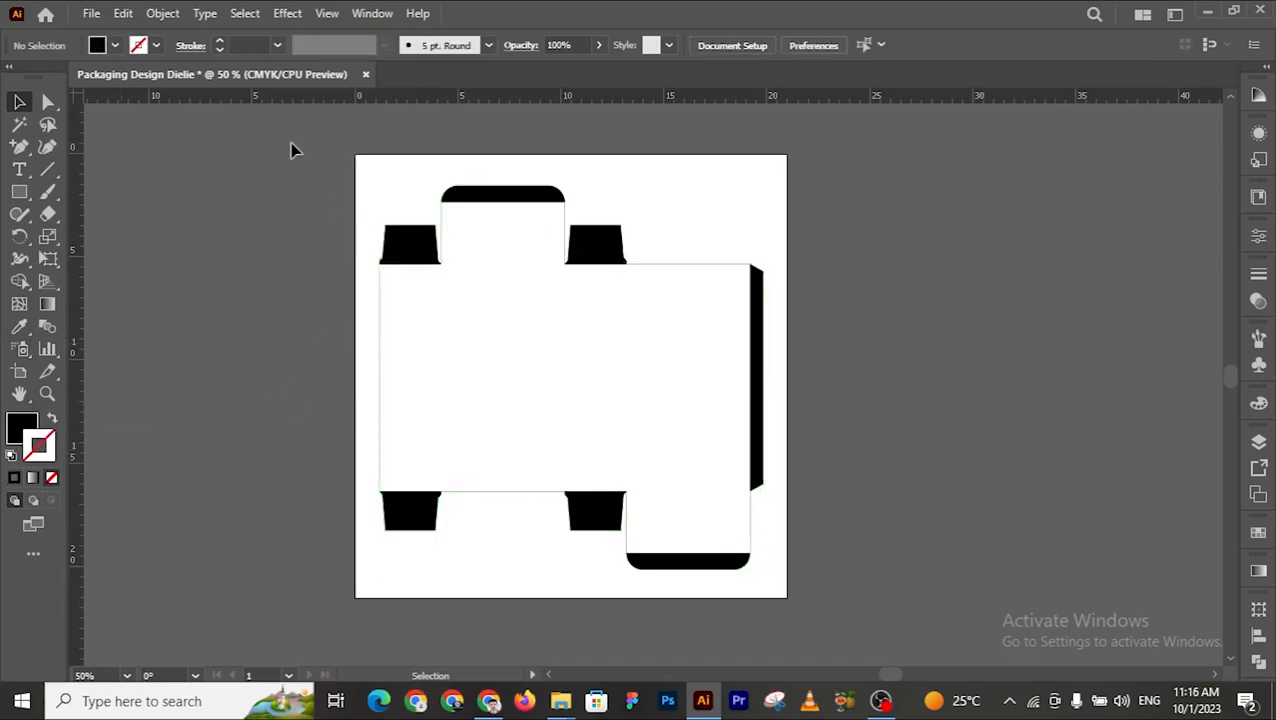
# Step: Apply an Offset Path effect to all the outline paths with a 0.3528 cm offset, Miter joins and a miter limit of 4
pyautogui.moveTo(291, 146); pyautogui.dragTo(827, 630)
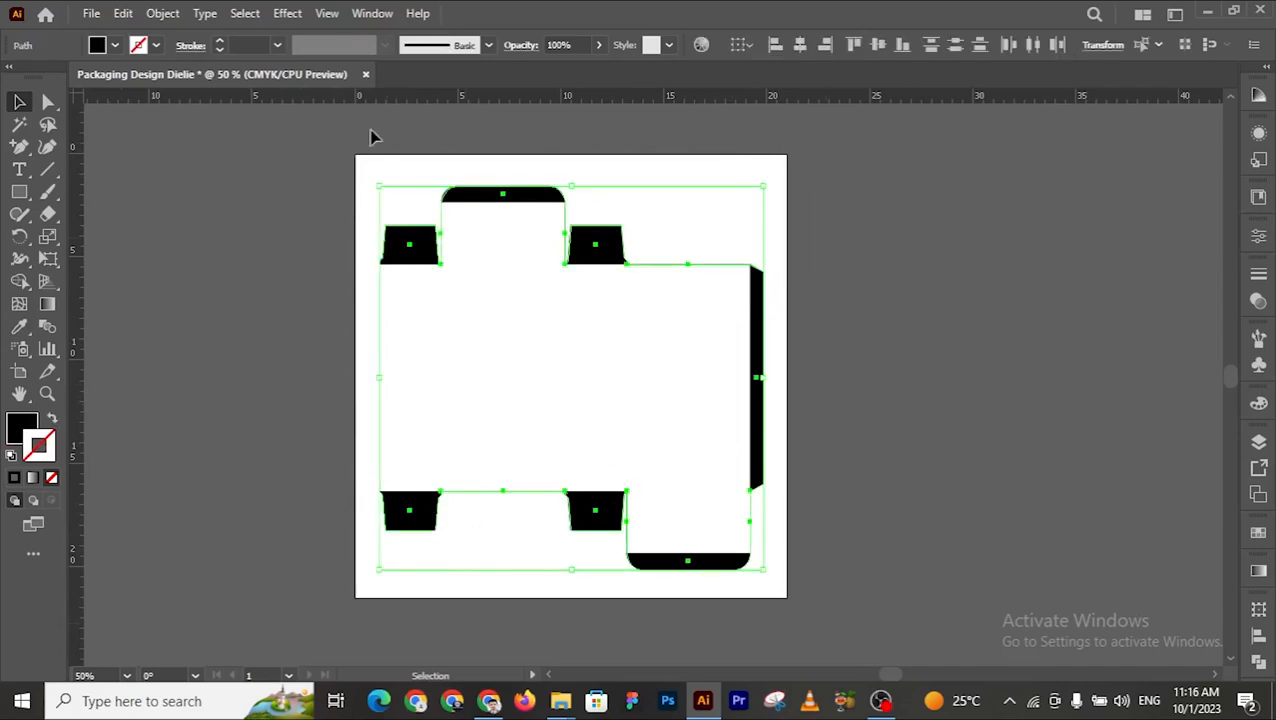
pyautogui.click(289, 14)
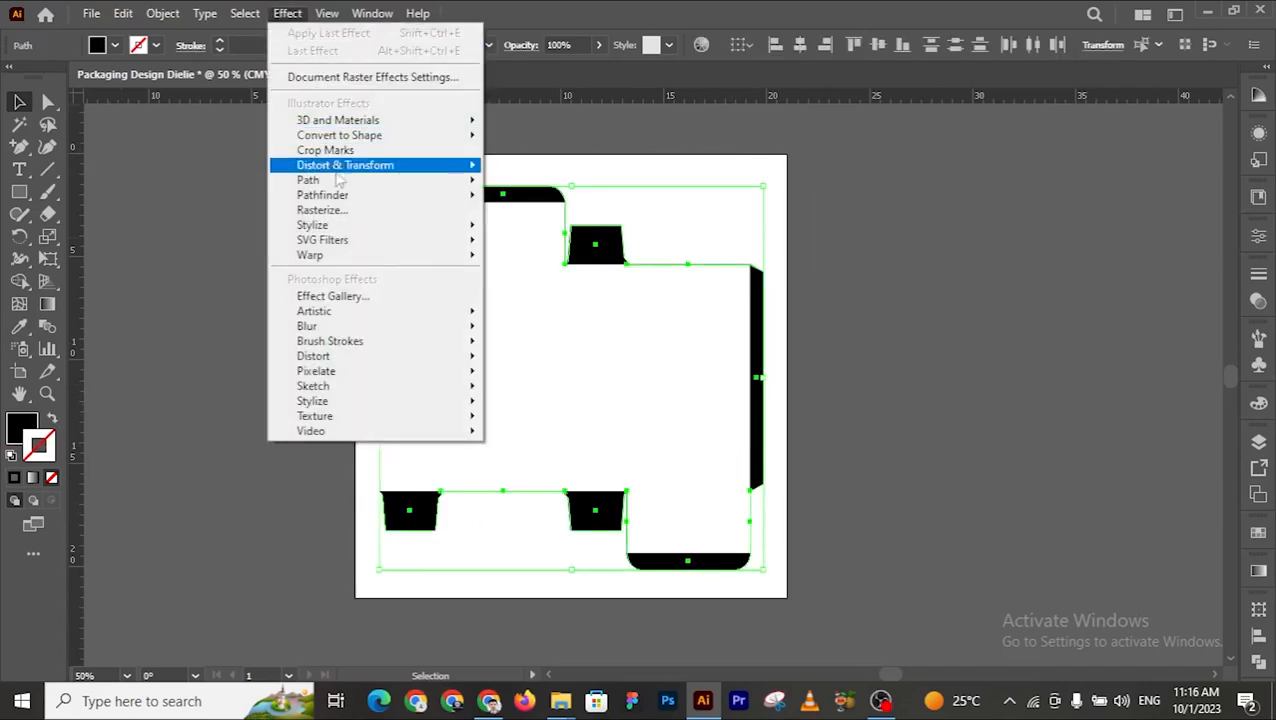
pyautogui.moveTo(332, 182)
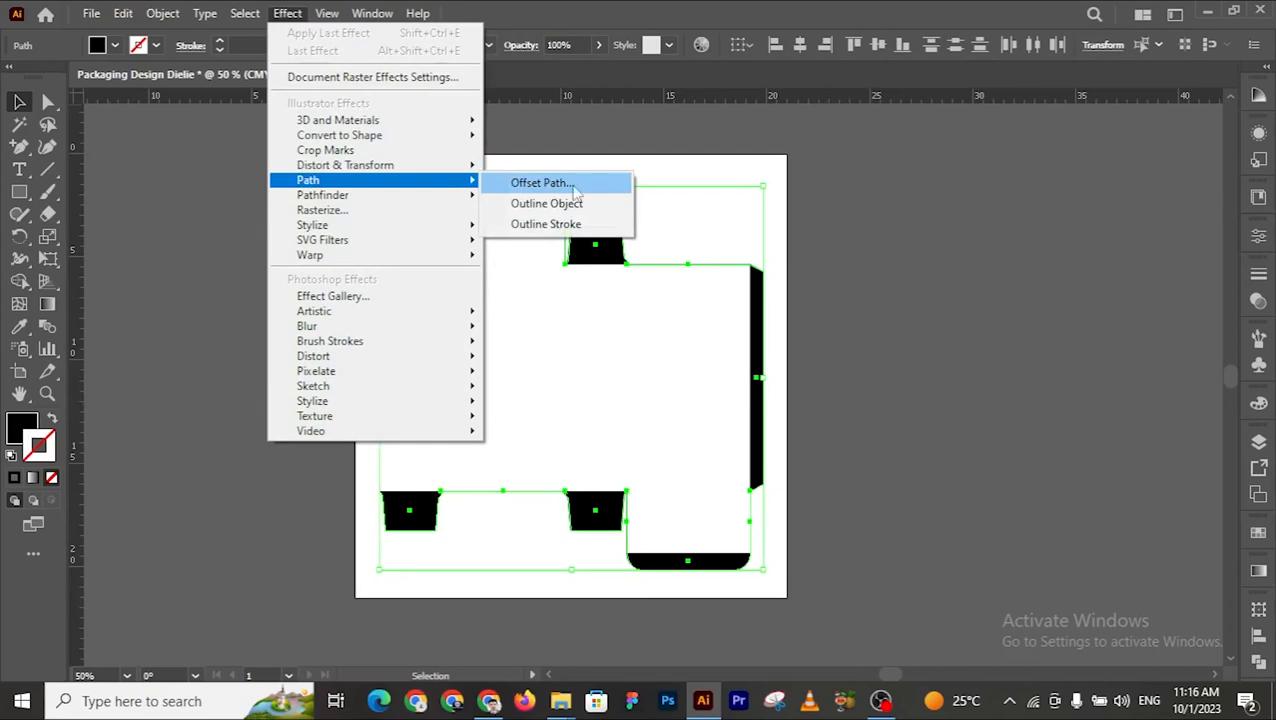
pyautogui.click(541, 185)
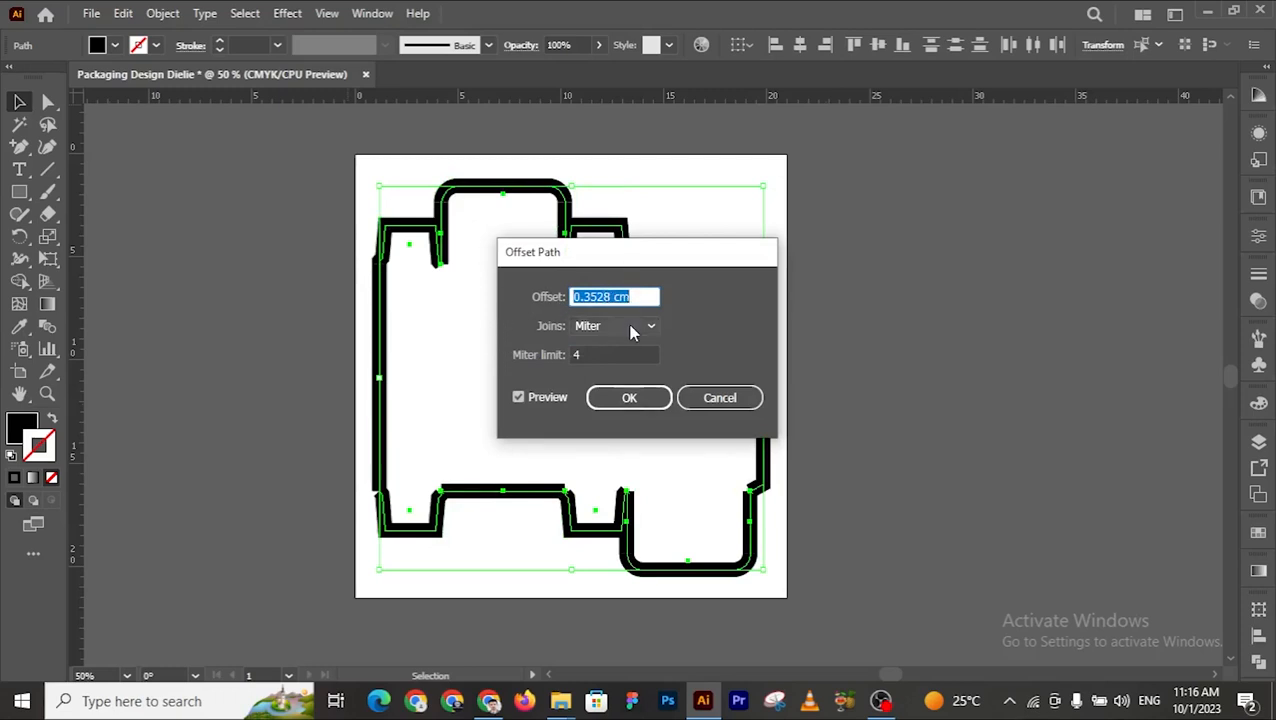
pyautogui.click(646, 401)
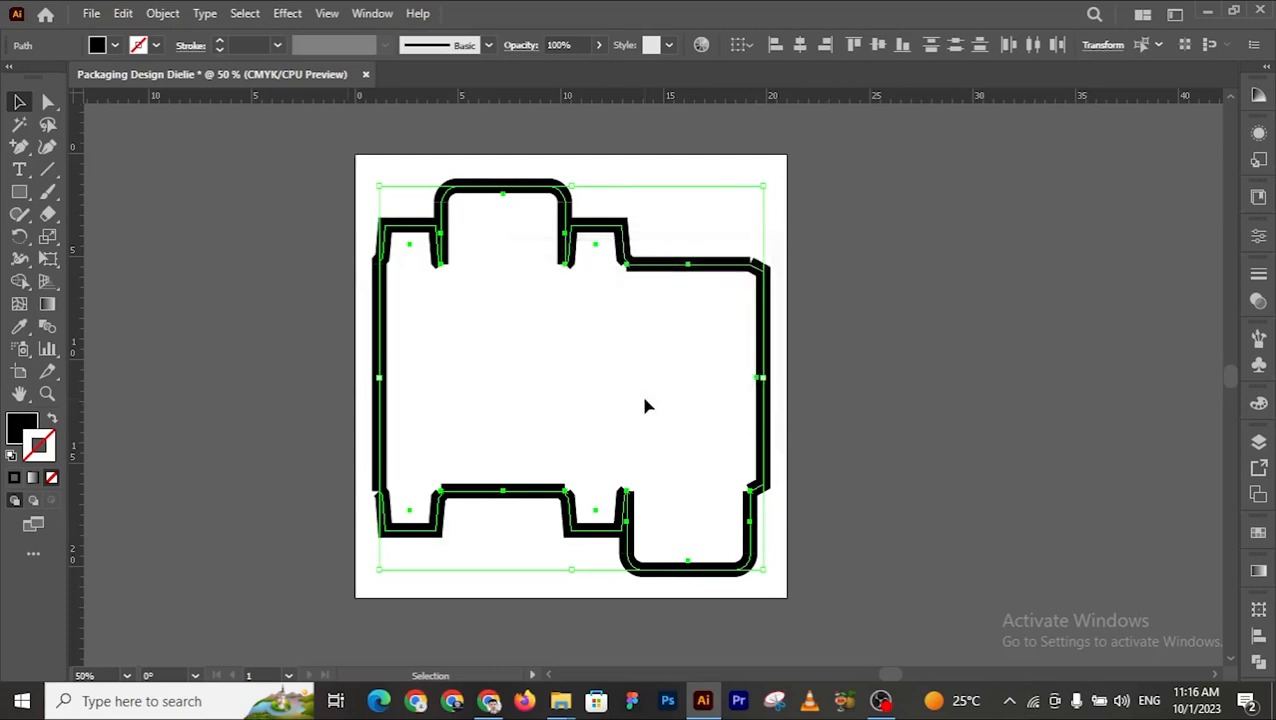
# Step: Expand the appearance of the offset outline paths
pyautogui.click(166, 14)
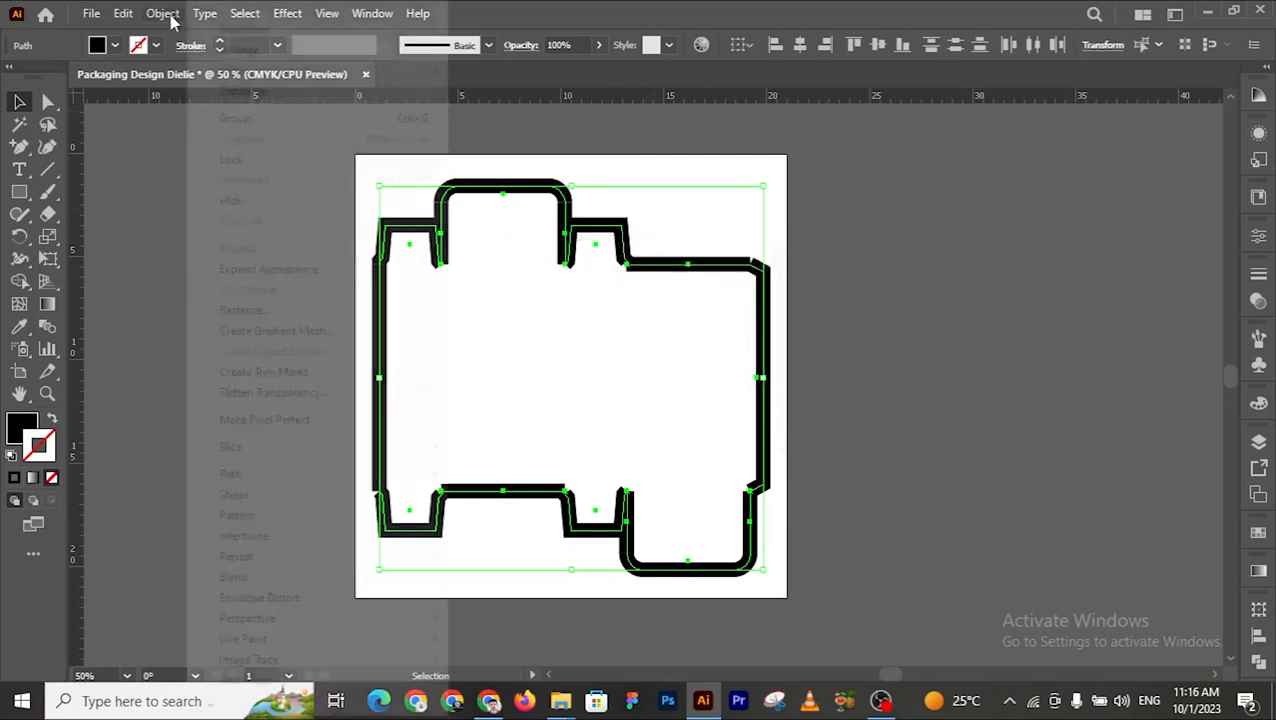
pyautogui.click(301, 276)
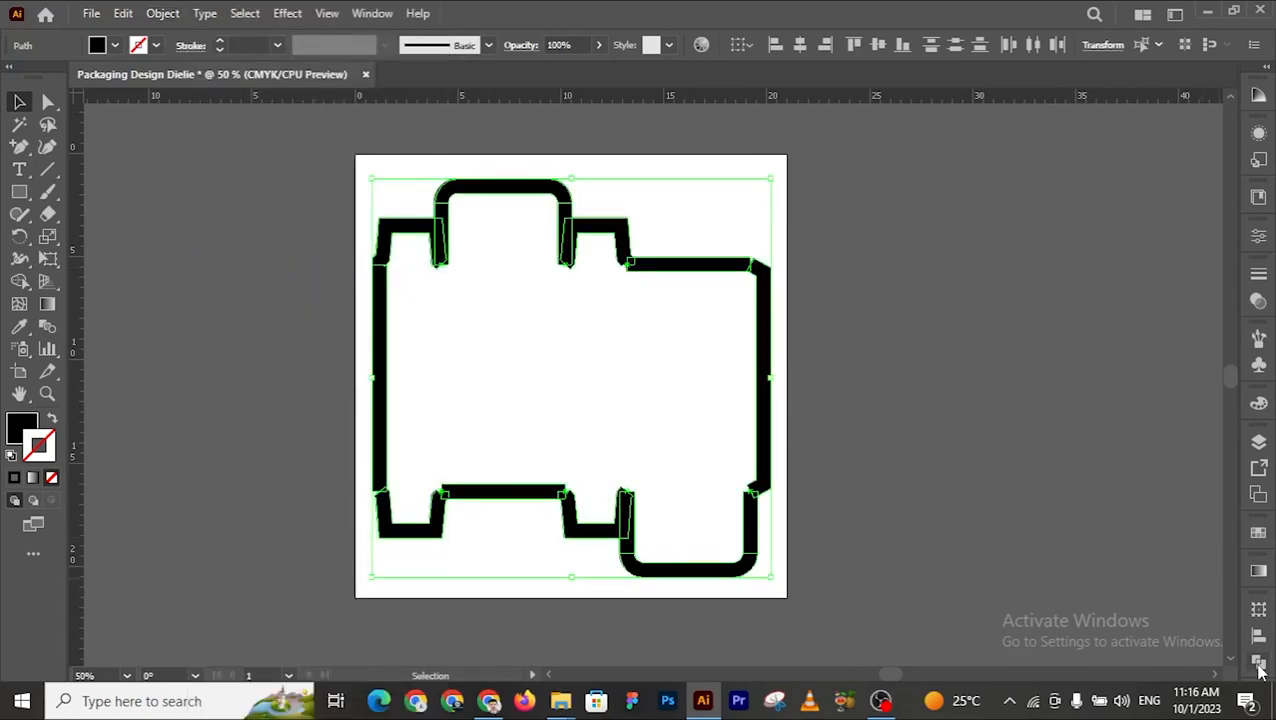
pyautogui.click(160, 13)
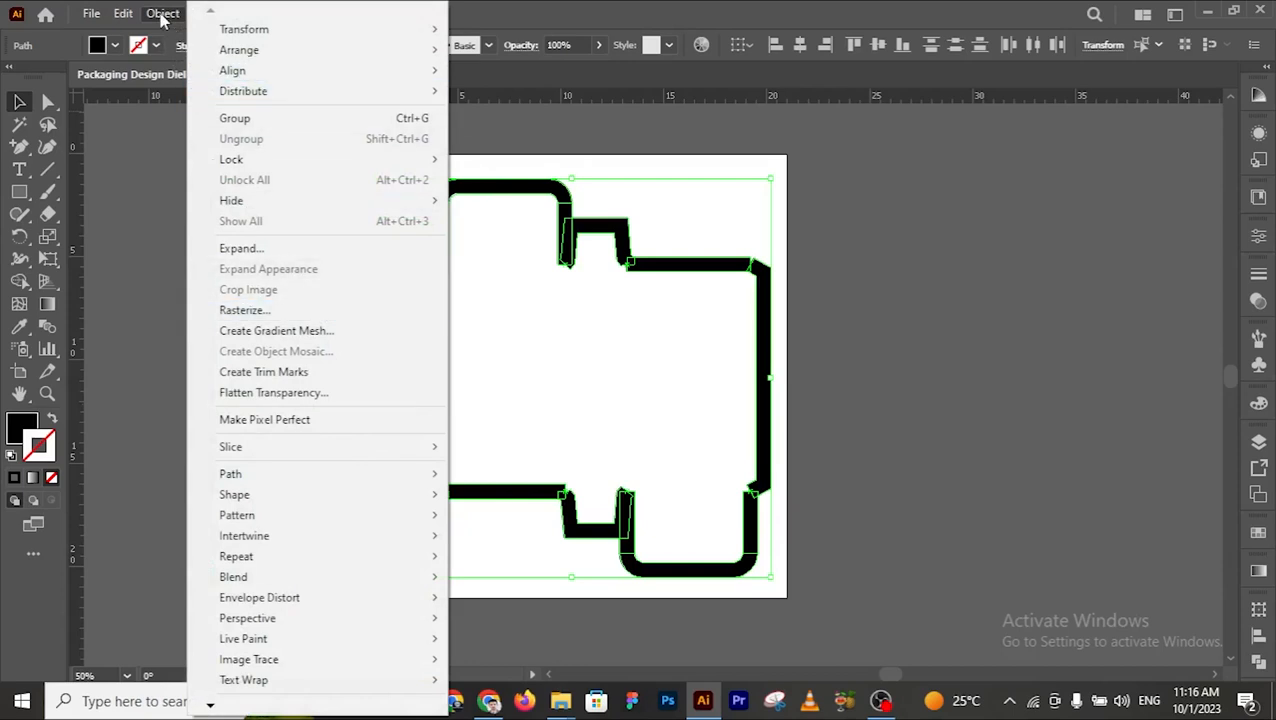
pyautogui.click(161, 15)
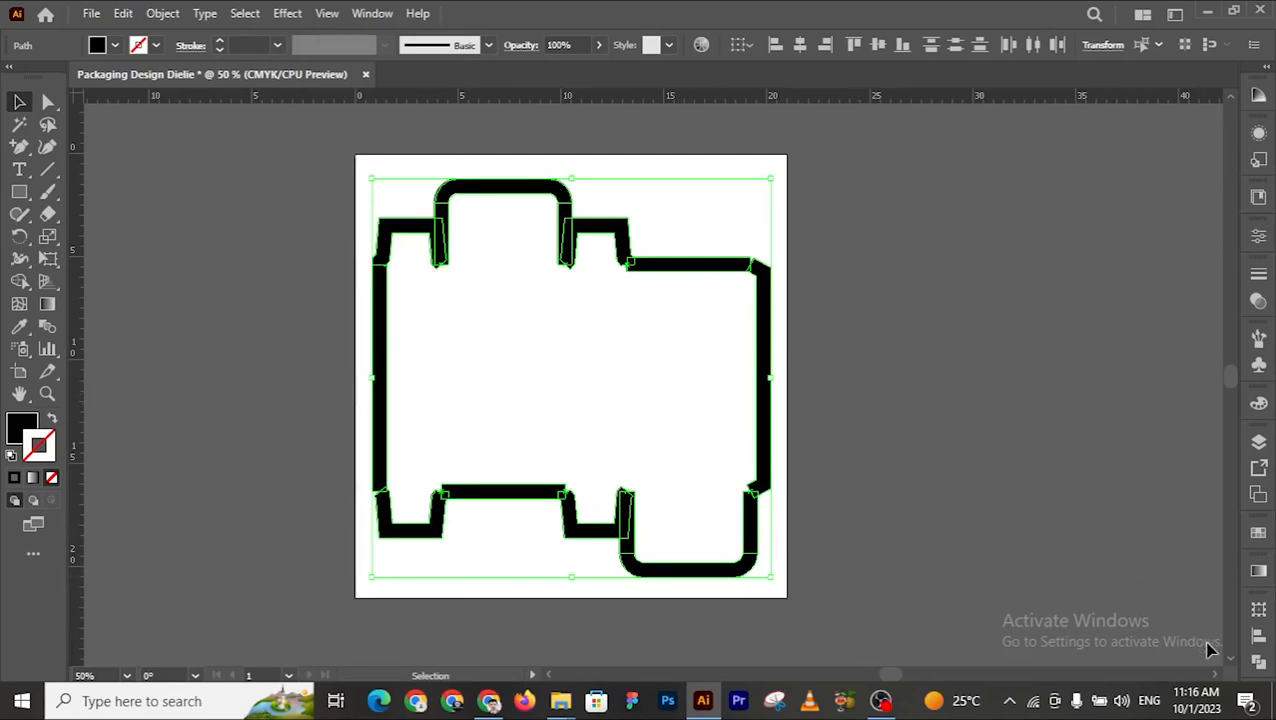
# Step: Unite the expanded offset pieces into a single compound path with Pathfinder
pyautogui.click(1259, 664)
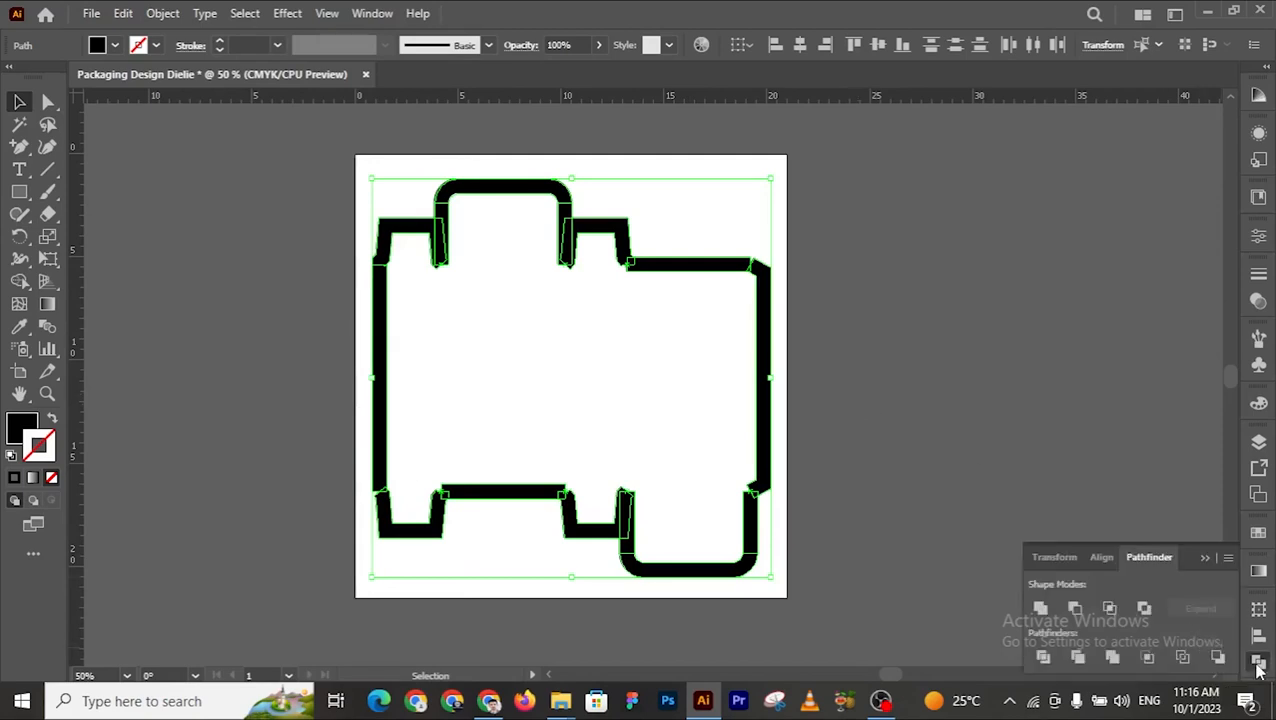
pyautogui.click(1040, 610)
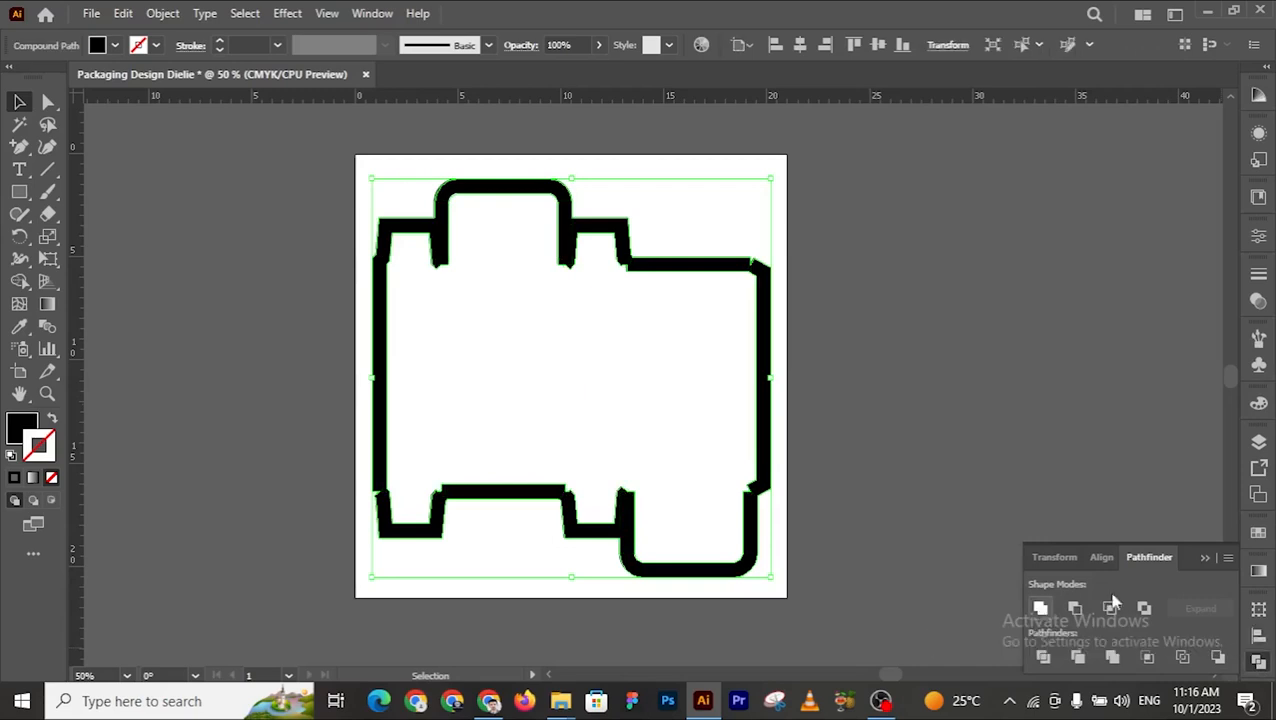
pyautogui.click(1205, 557)
# Step: Release the united outline's compound path into separate filled shapes
pyautogui.rightClick(650, 385)
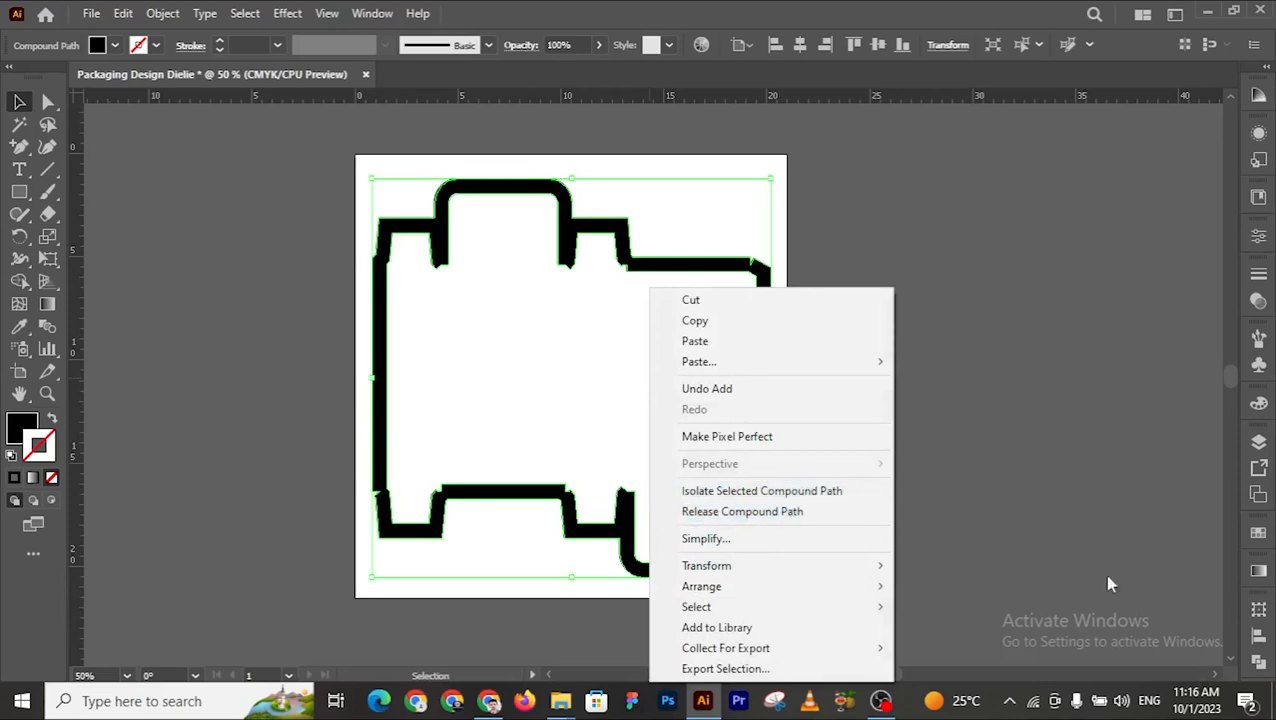
pyautogui.click(1259, 665)
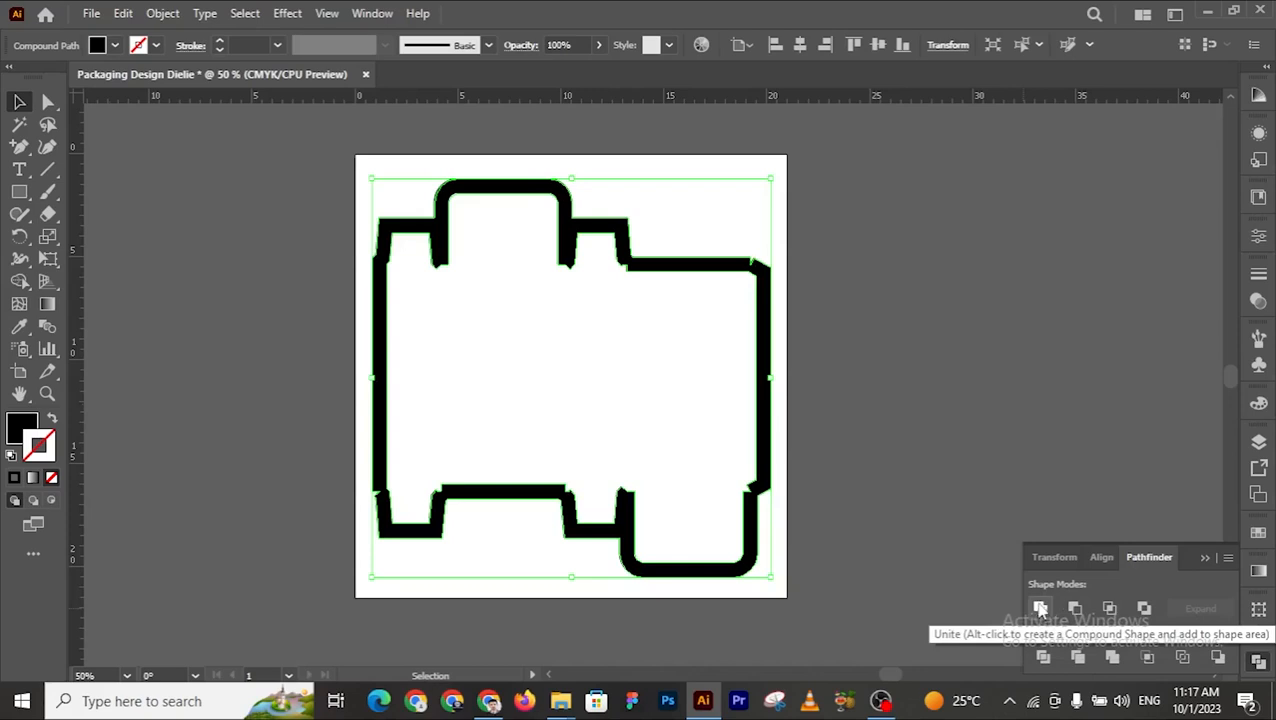
pyautogui.click(1201, 560)
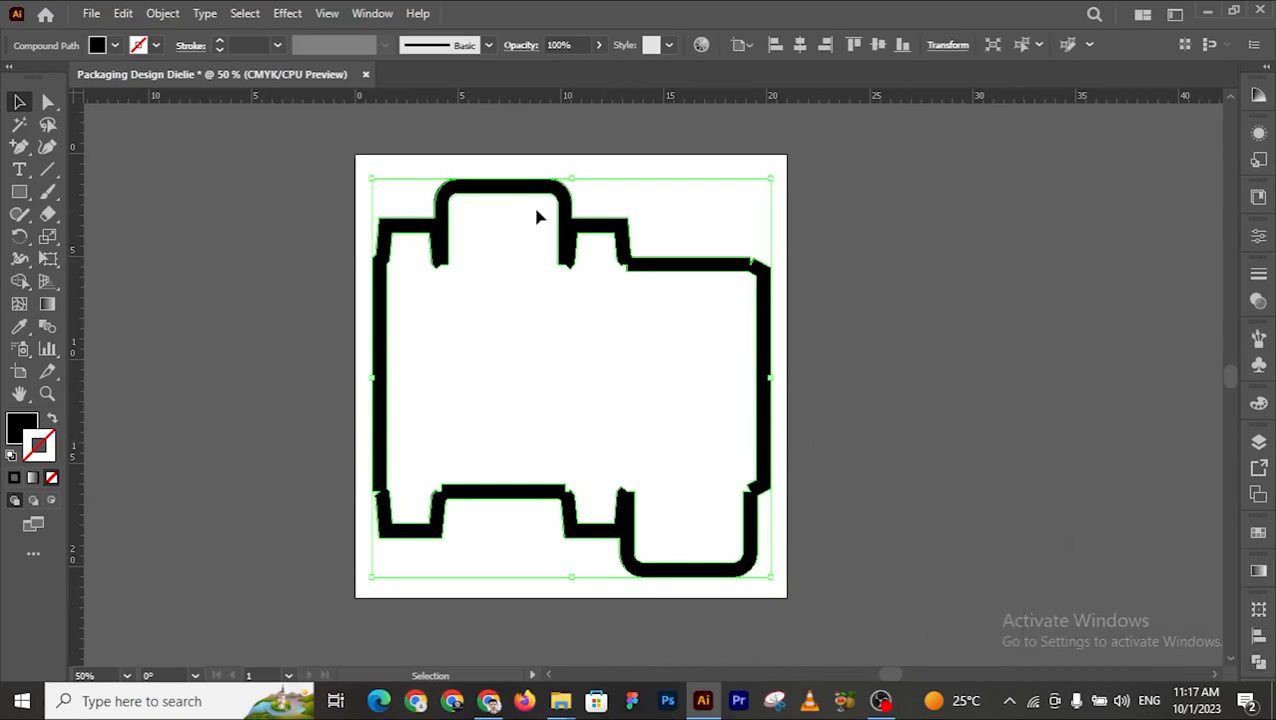
pyautogui.rightClick(597, 313)
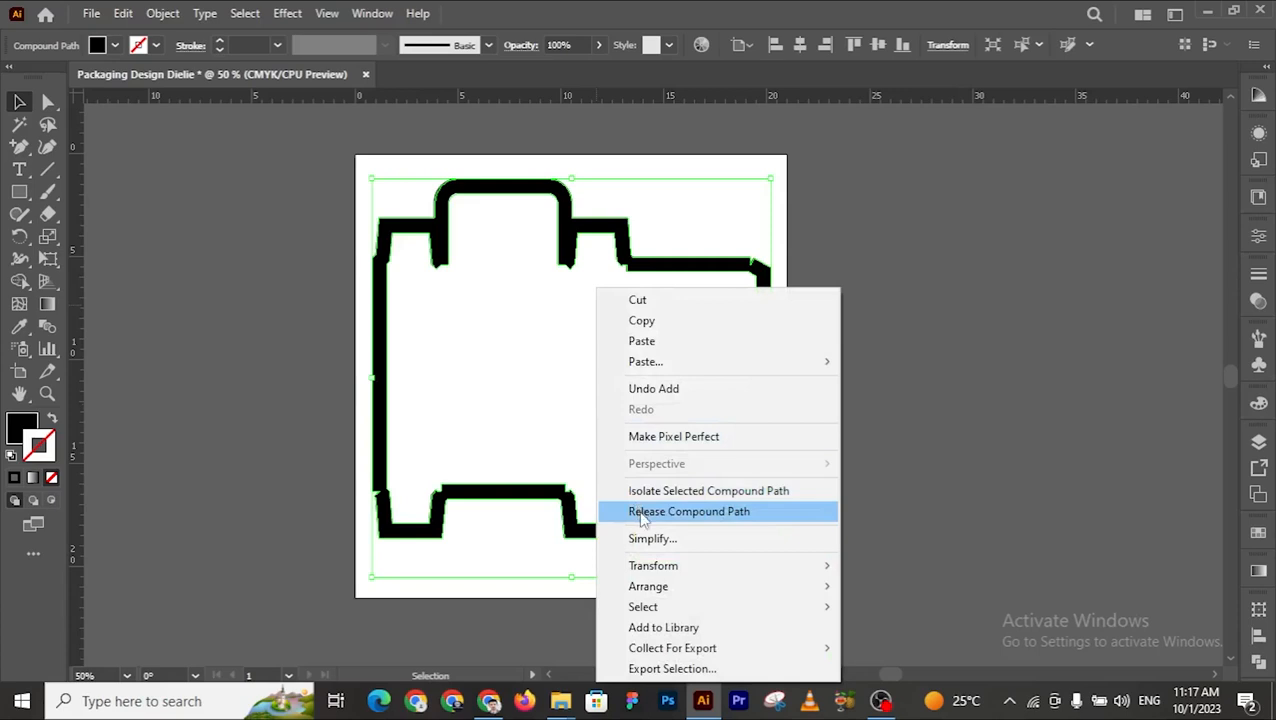
pyautogui.click(762, 519)
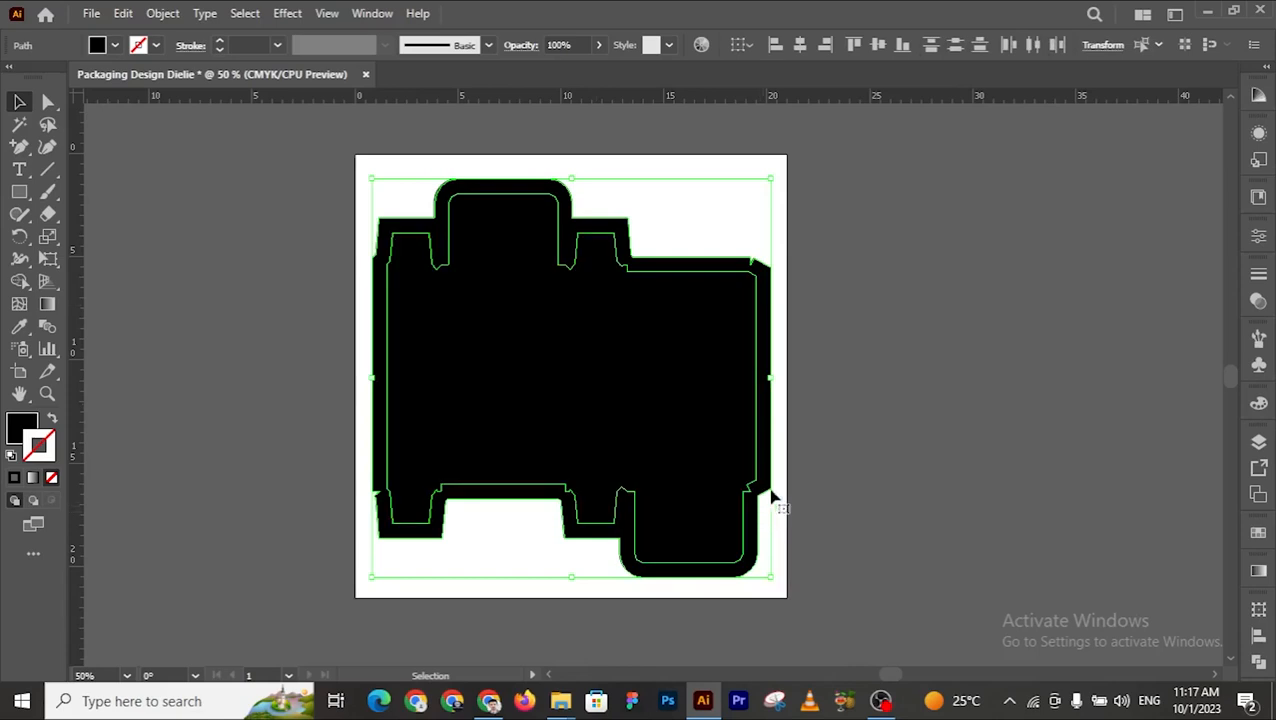
# Step: Select both released box shapes and unite them into one solid silhouette with Pathfinder
pyautogui.click(827, 312)
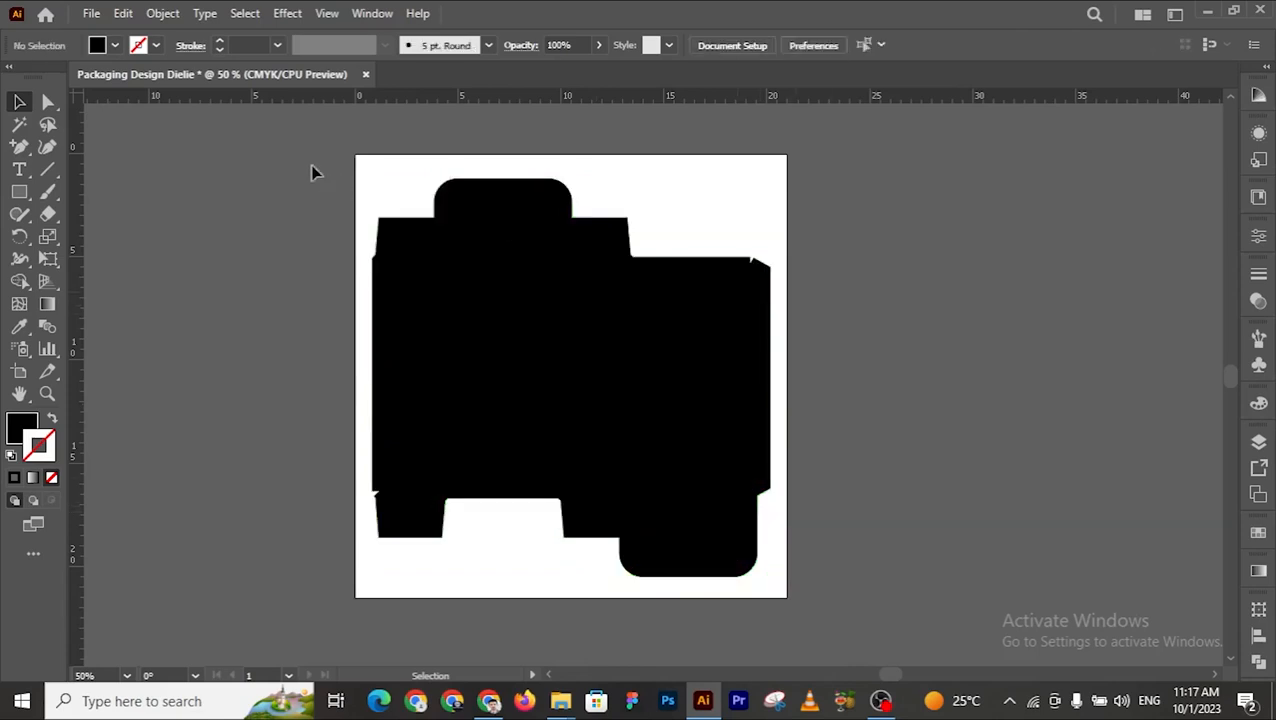
pyautogui.moveTo(285, 131); pyautogui.dragTo(858, 578)
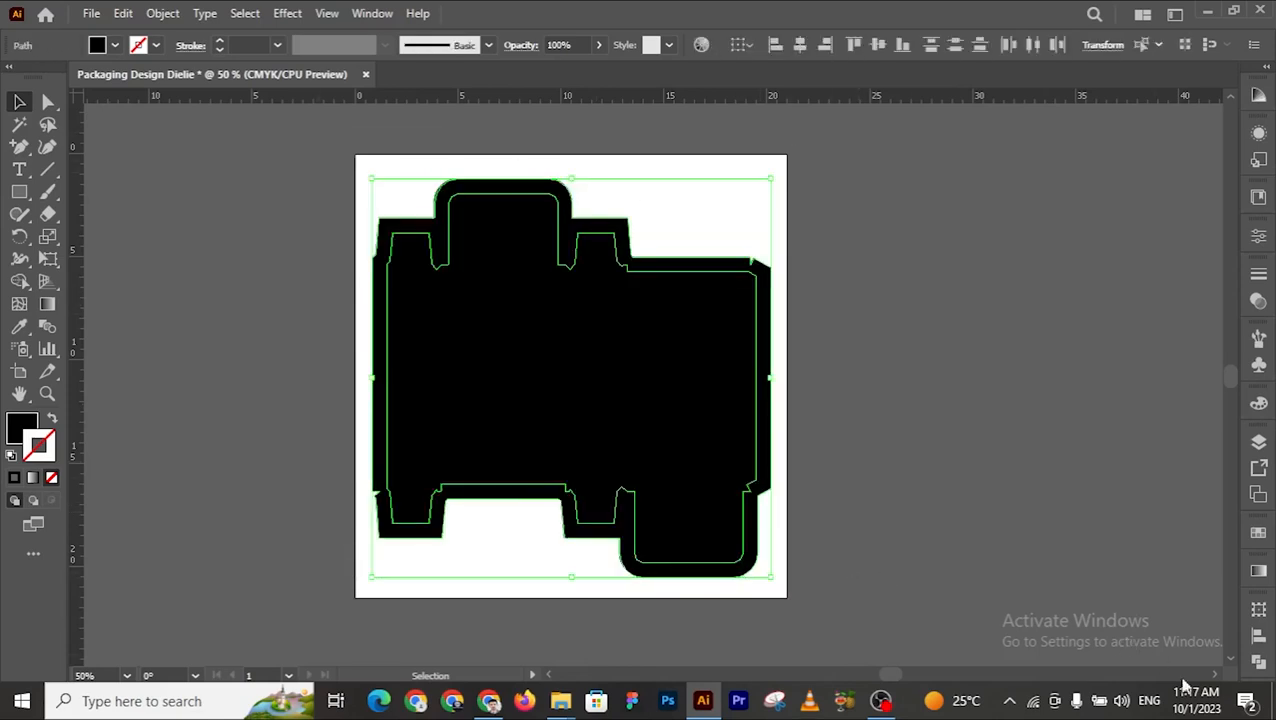
pyautogui.click(1259, 664)
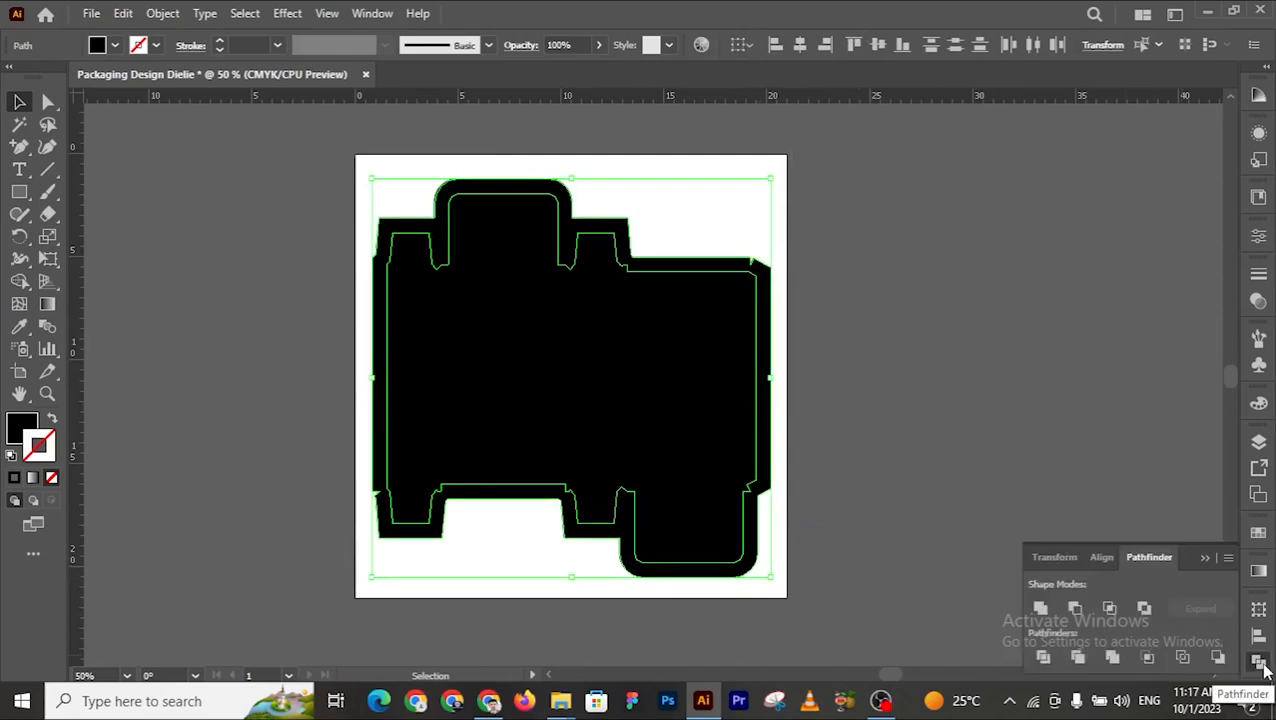
pyautogui.click(1040, 608)
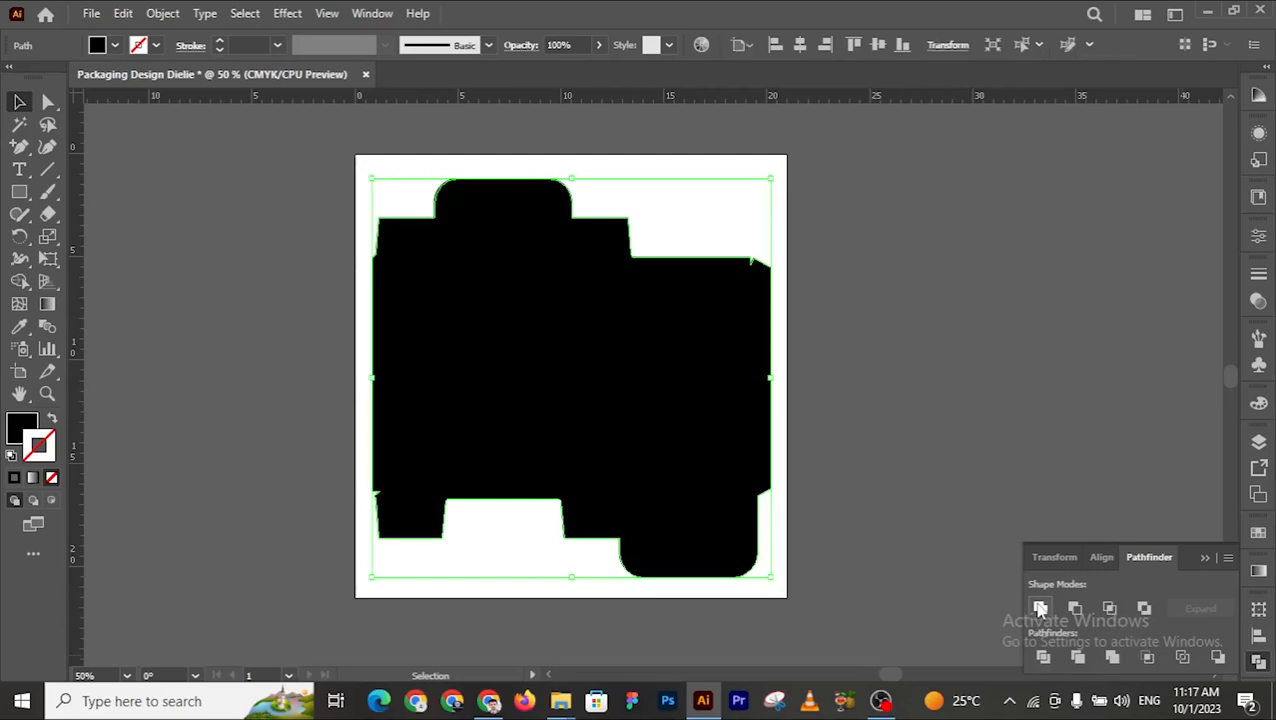
pyautogui.click(1206, 560)
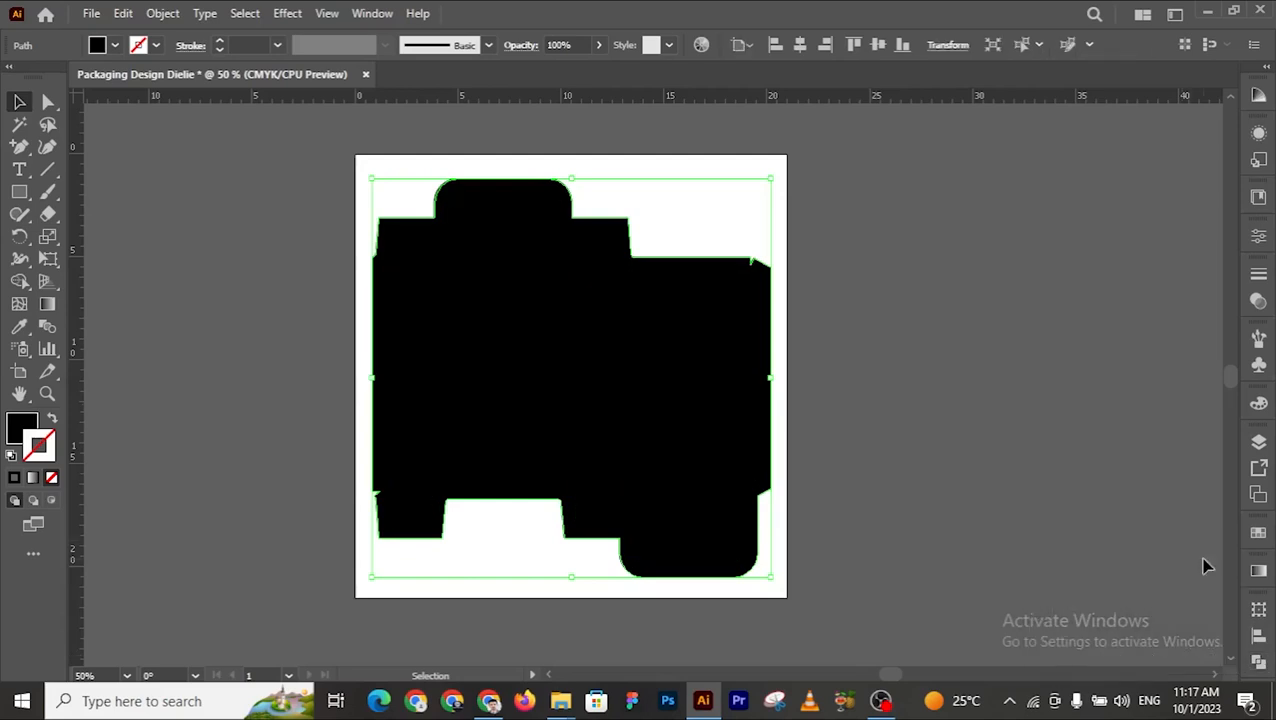
# Step: Fill the united box silhouette with a light grey swatch from the grays group
pyautogui.click(21, 427)
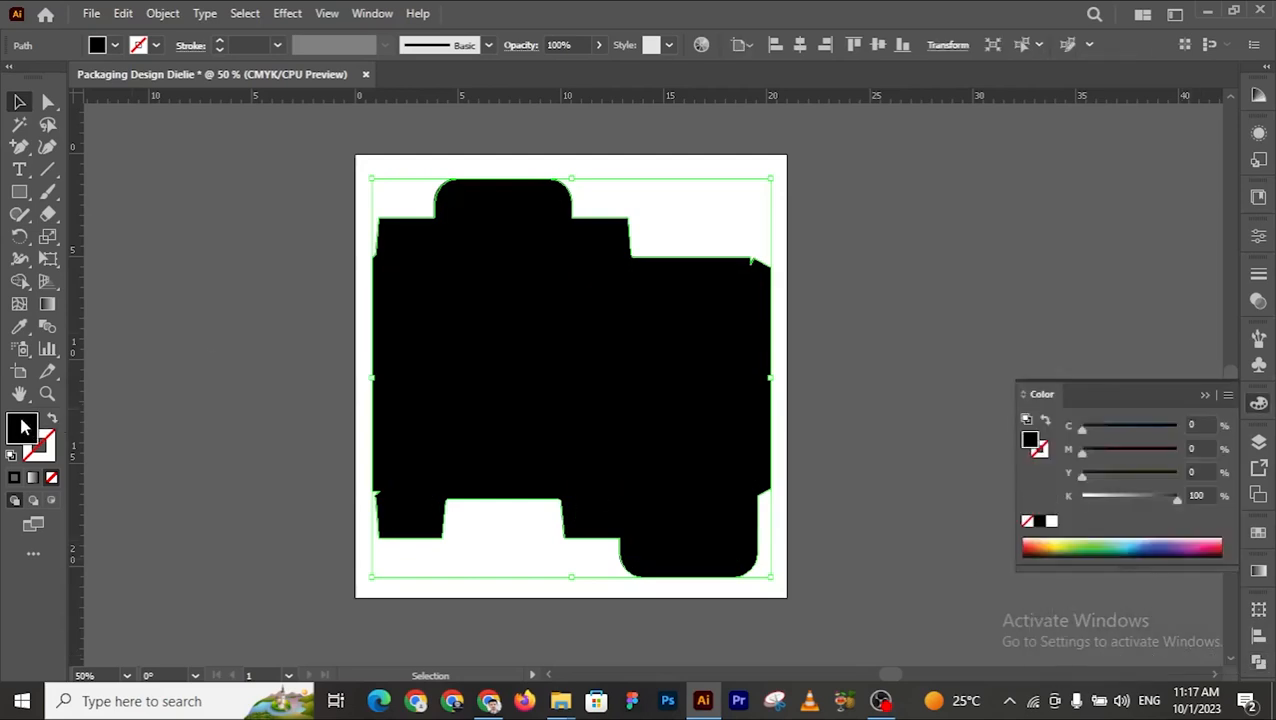
pyautogui.click(1205, 395)
pyautogui.click(1259, 534)
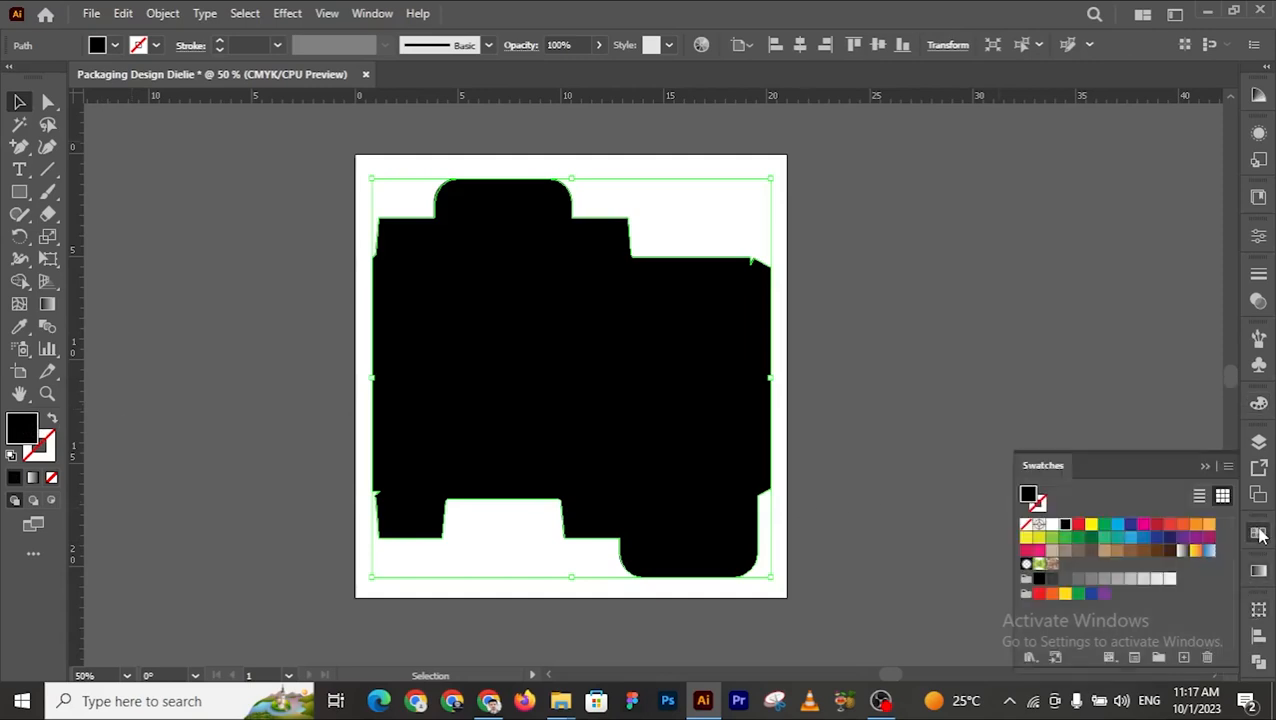
pyautogui.click(1145, 589)
pyautogui.click(1156, 579)
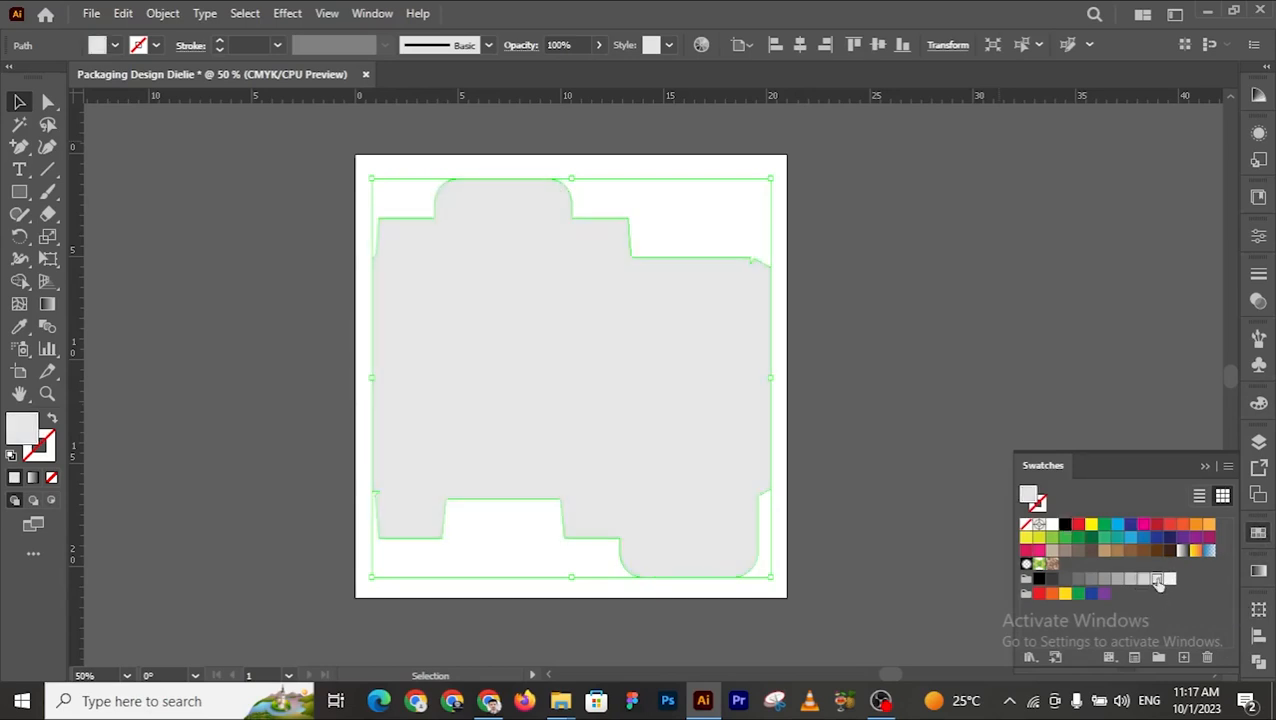
# Step: Make the Dieline and Creasing lines layers visible above the grey cutting margin shape and clear the selection
pyautogui.click(1259, 443)
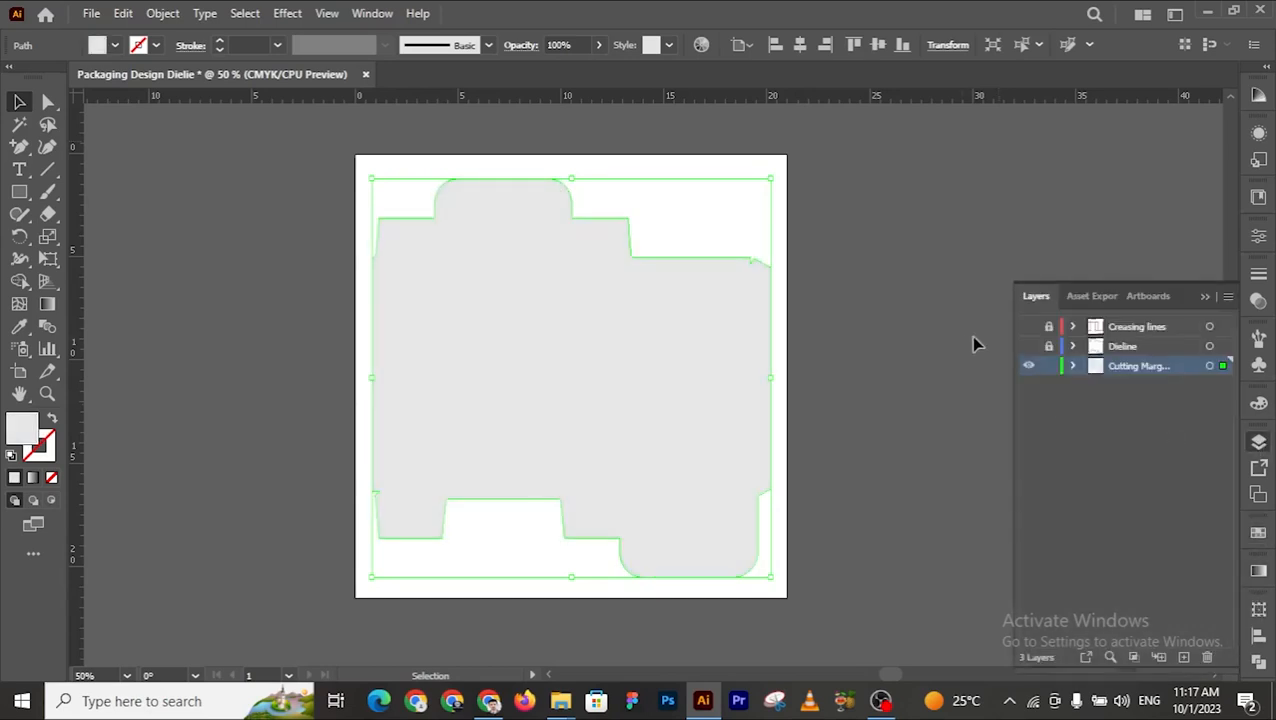
pyautogui.click(1028, 346)
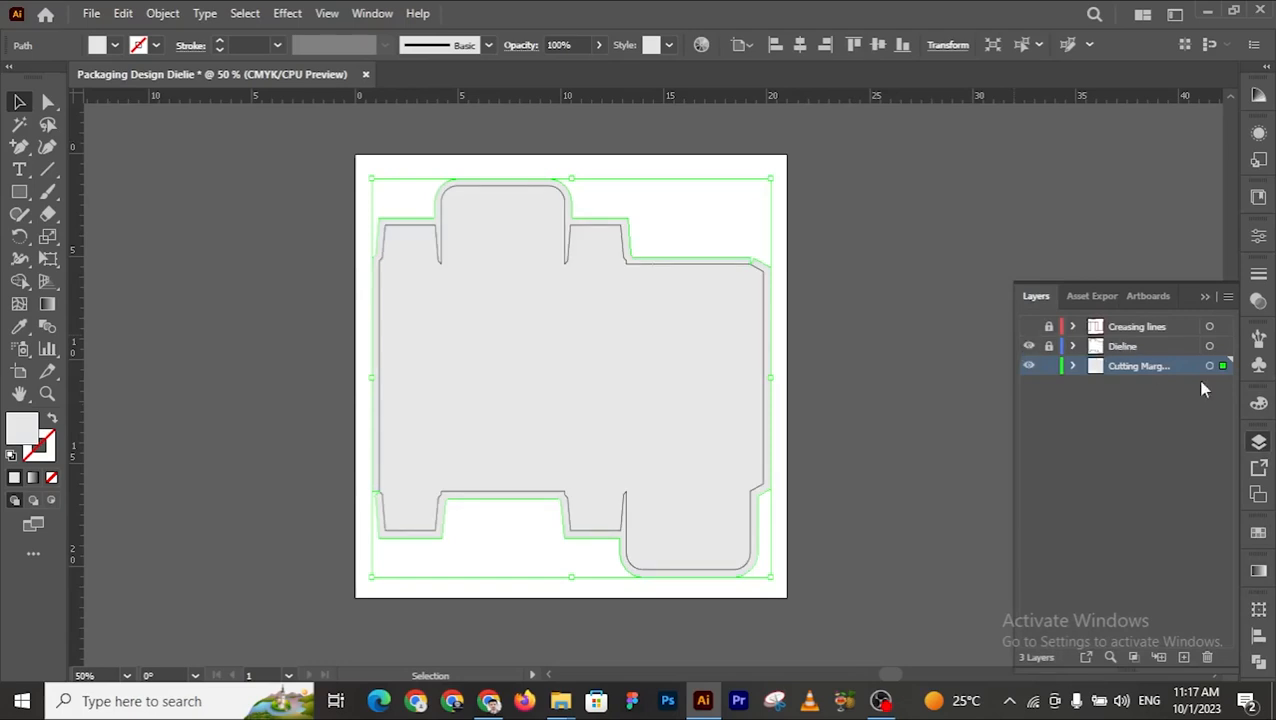
pyautogui.click(1028, 326)
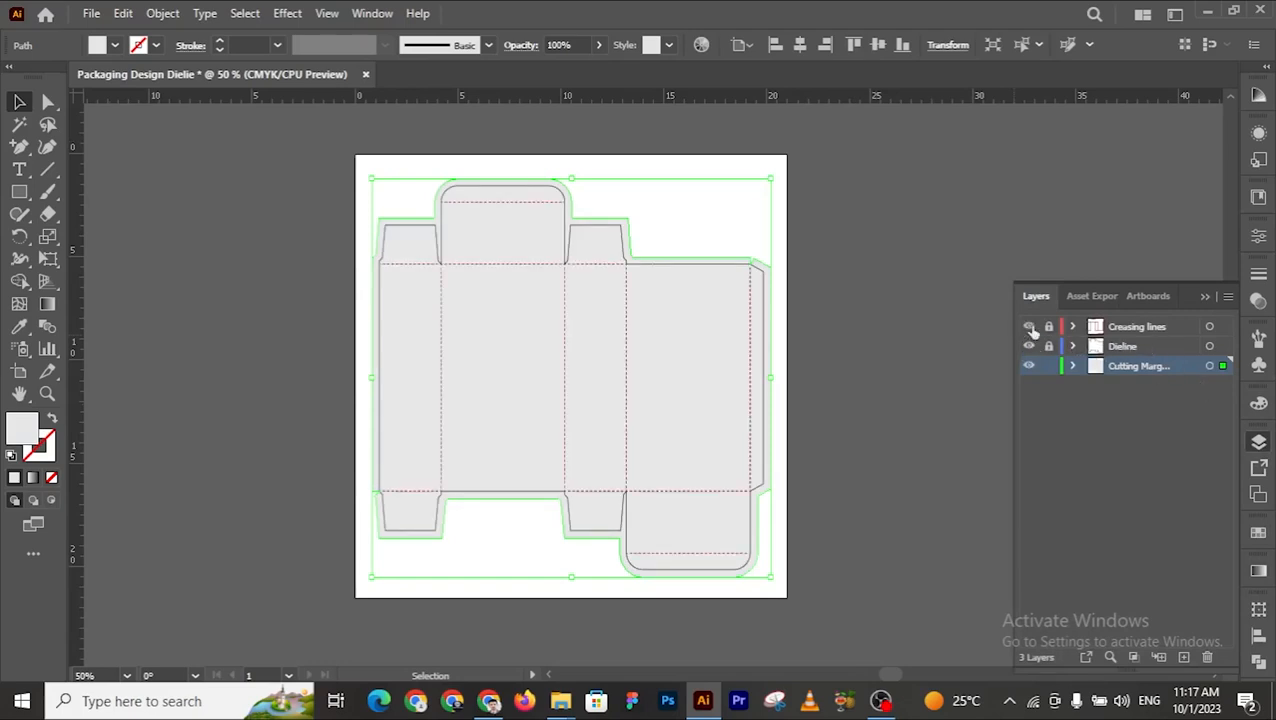
pyautogui.click(1204, 297)
pyautogui.click(935, 362)
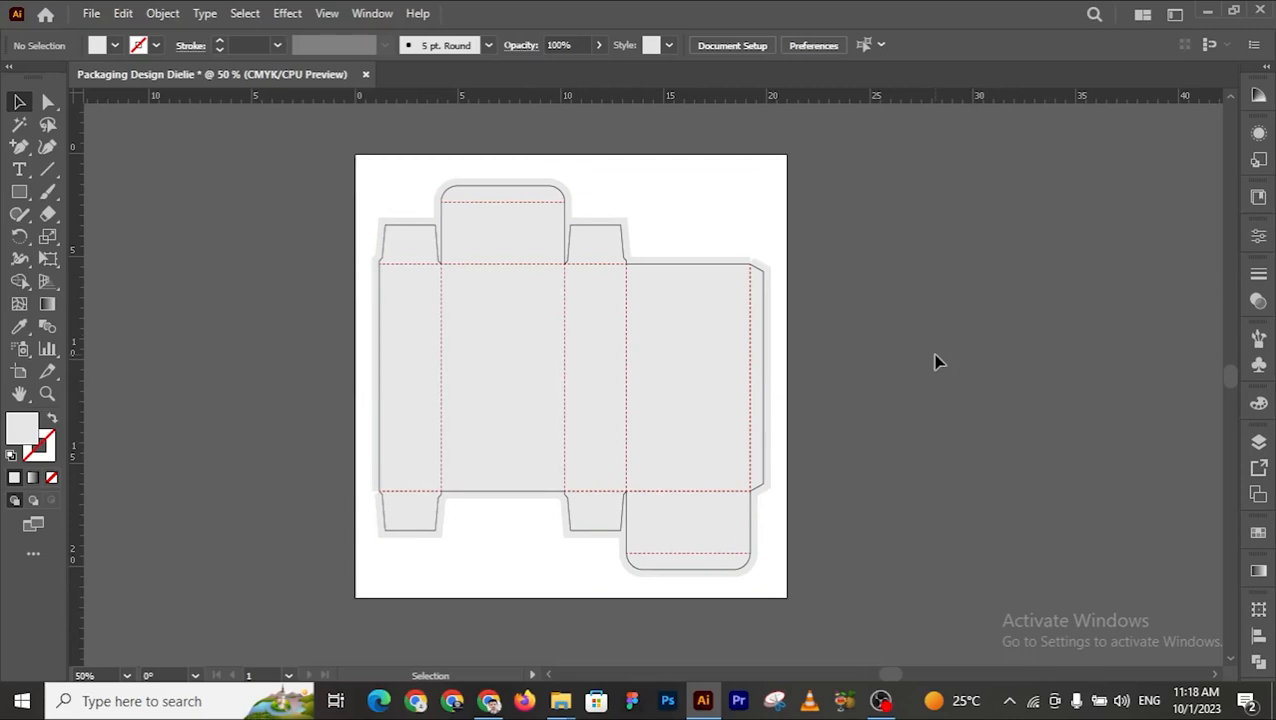
# Step: Inspect the grey cutting margin up close around the dieline's flaps, side panels and glue tab
pyautogui.press('z')
pyautogui.click(681, 366)
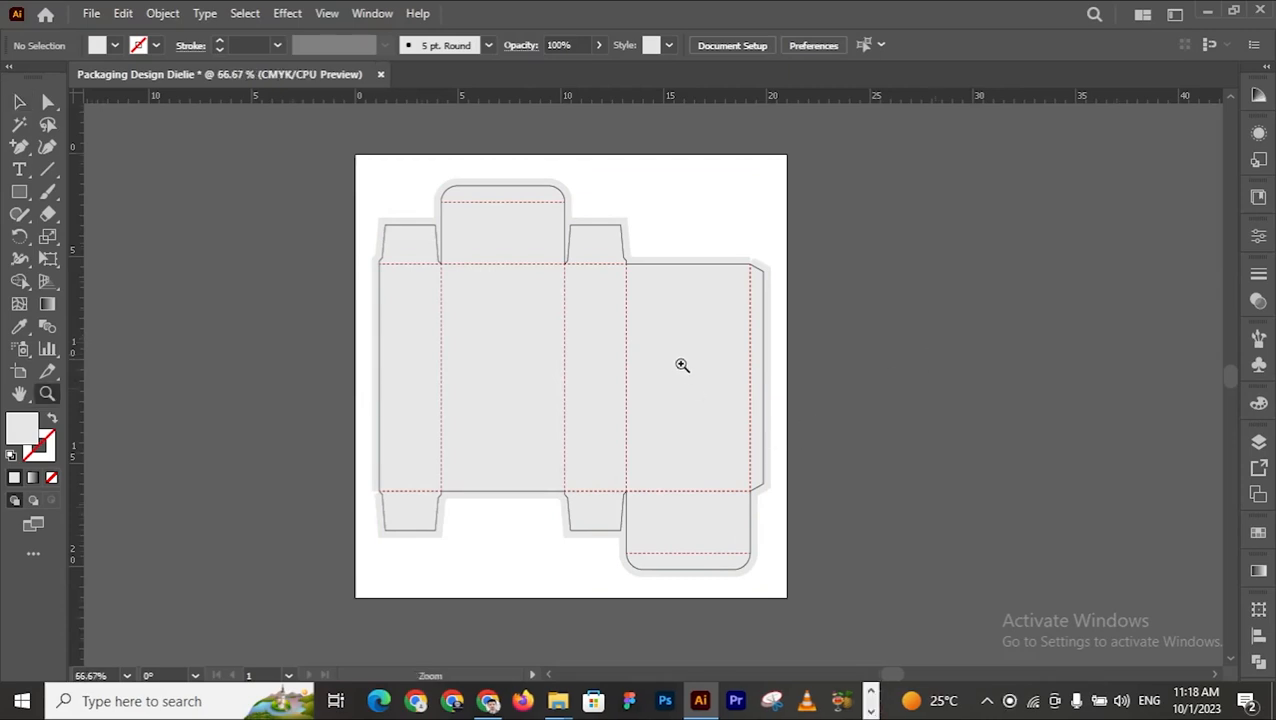
pyautogui.scroll(1, 513, 326)
pyautogui.click(515, 273)
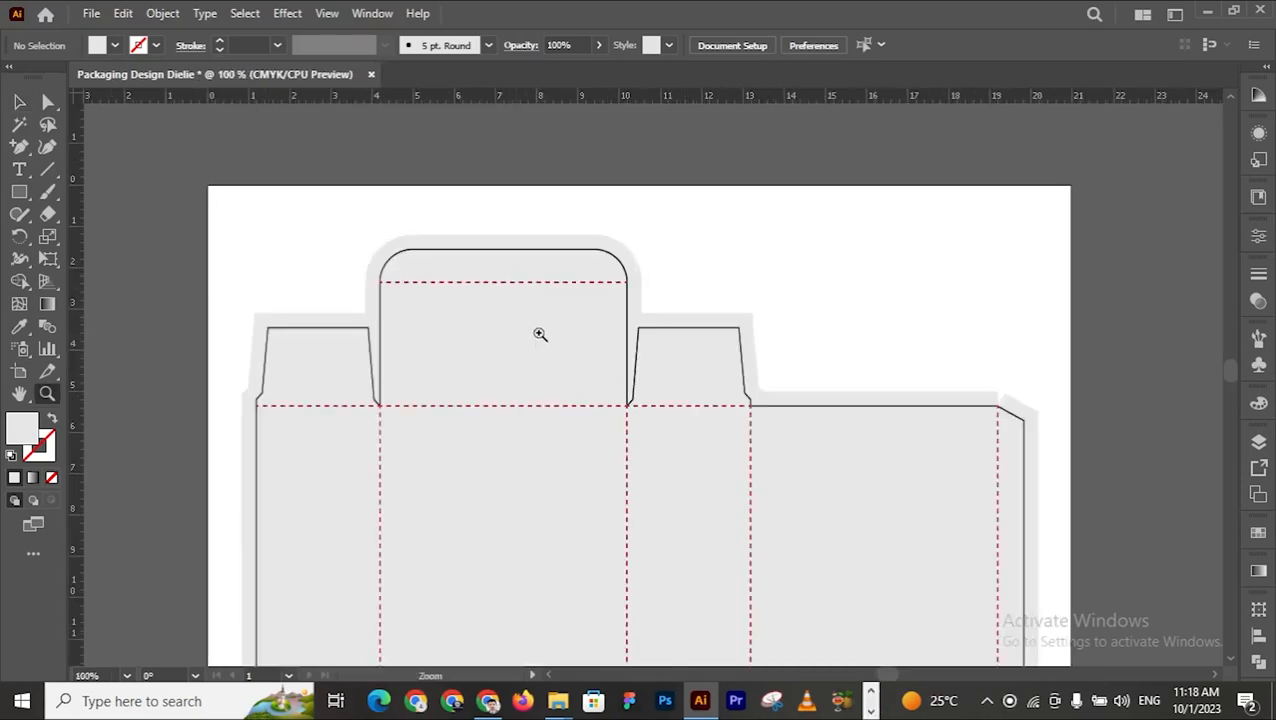
pyautogui.scroll(-1, 536, 333)
pyautogui.scroll(-1, 536, 333)
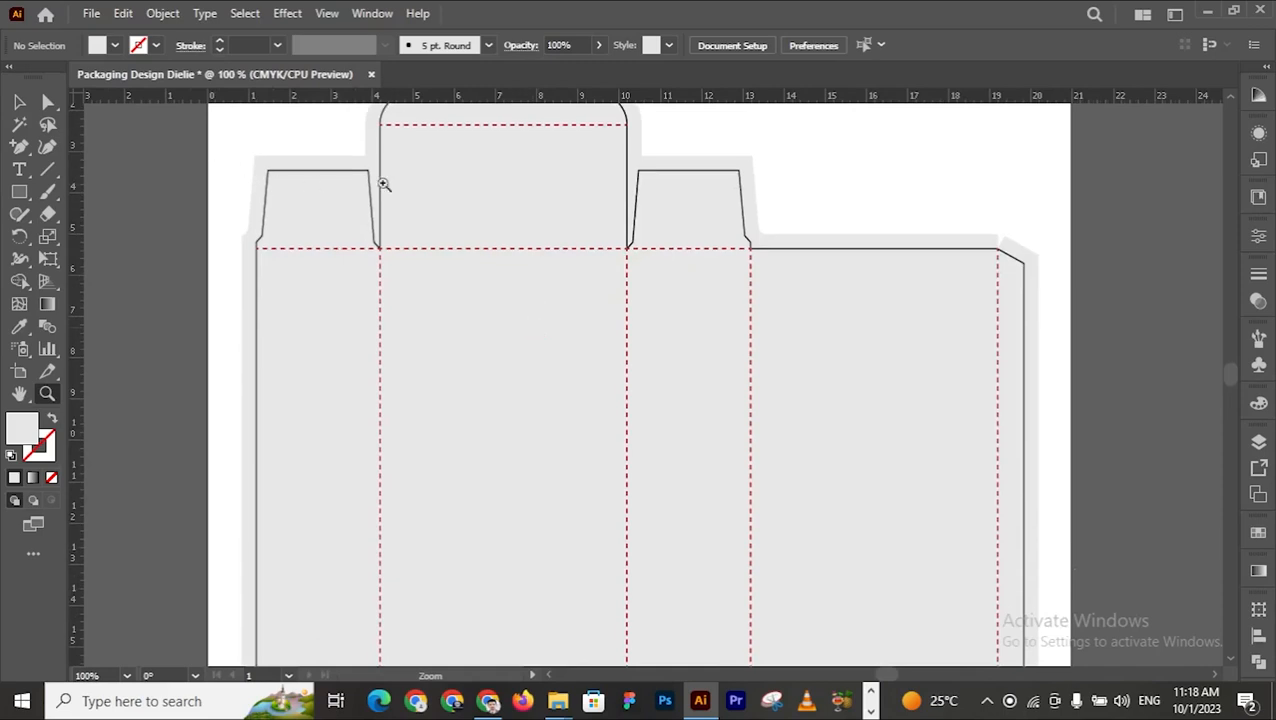
pyautogui.scroll(-3, 271, 322)
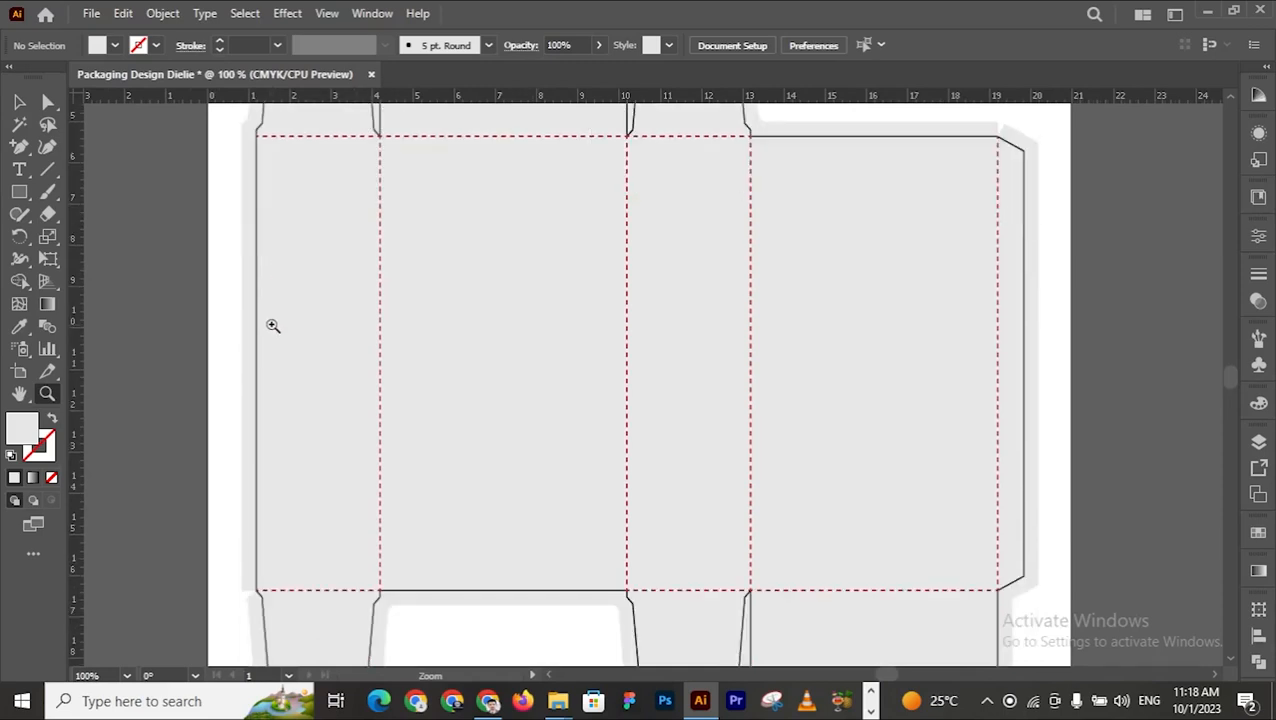
pyautogui.scroll(2, 803, 442)
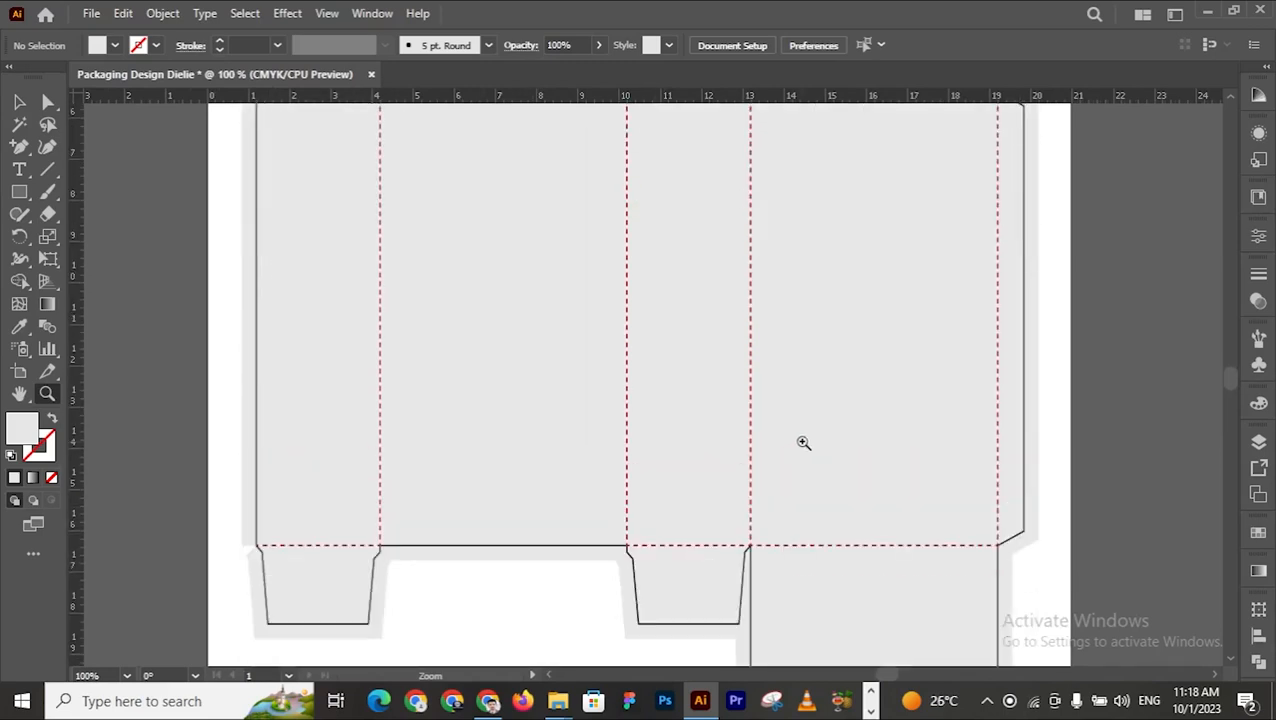
pyautogui.scroll(1, 803, 442)
pyautogui.scroll(-1, 803, 442)
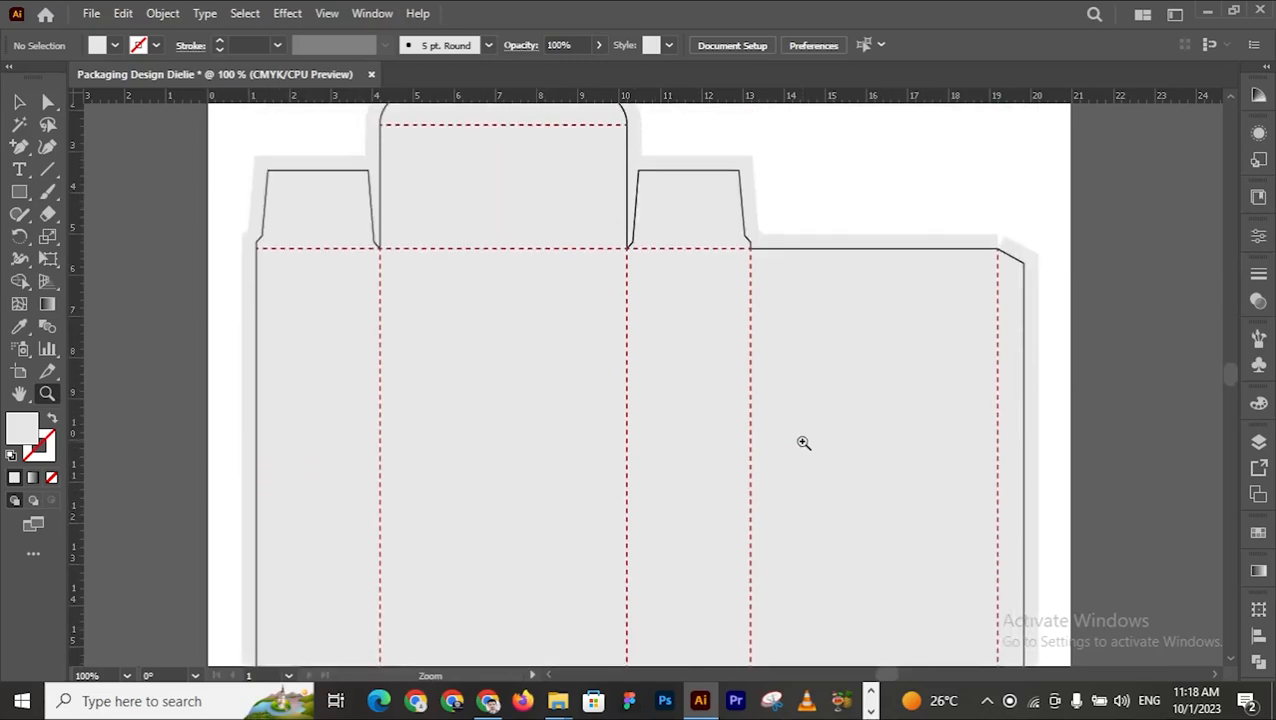
# Step: Unlock the Dieline layer and recolour the stroke of all its outlines with the CMYK Cyan swatch
pyautogui.click(1258, 441)
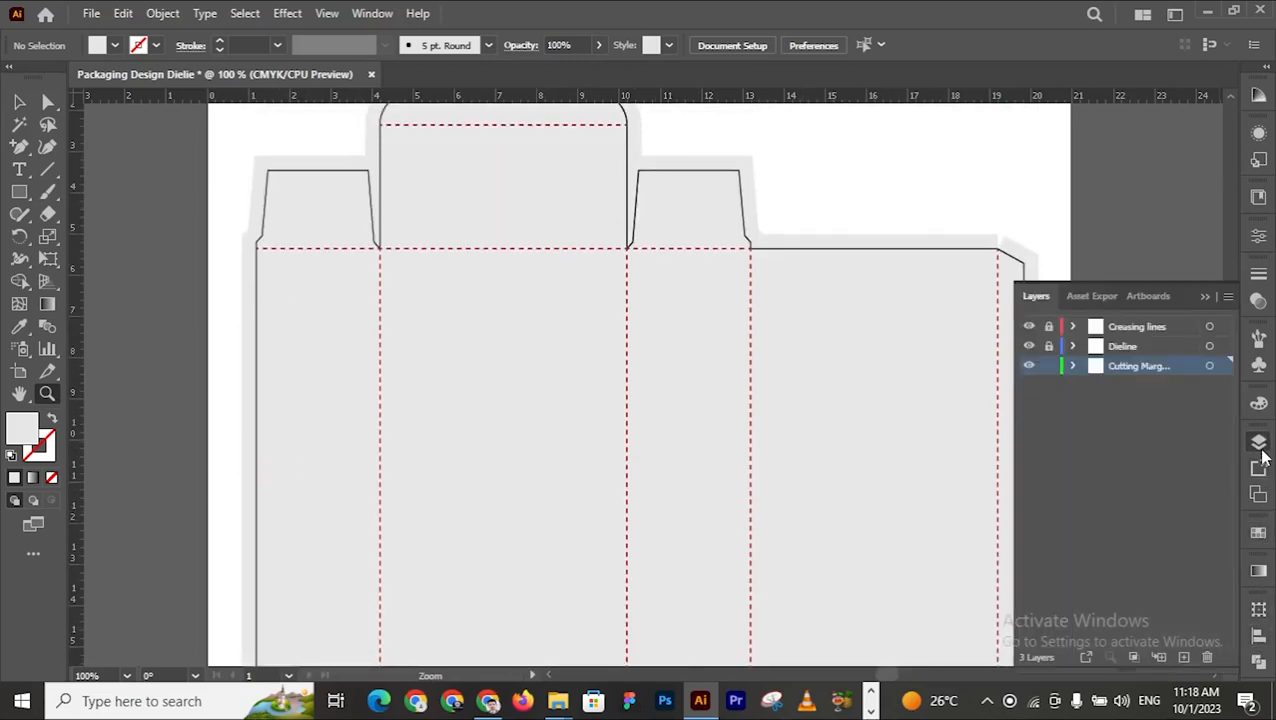
pyautogui.click(1141, 350)
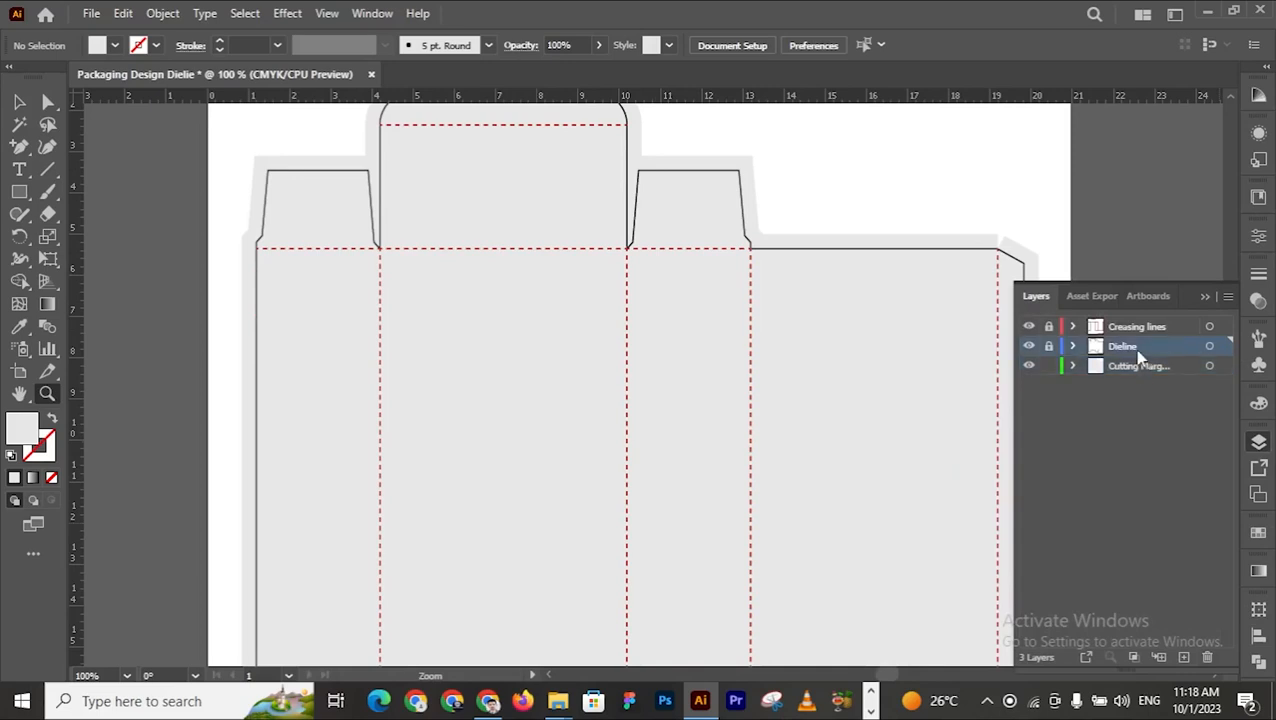
pyautogui.click(1049, 347)
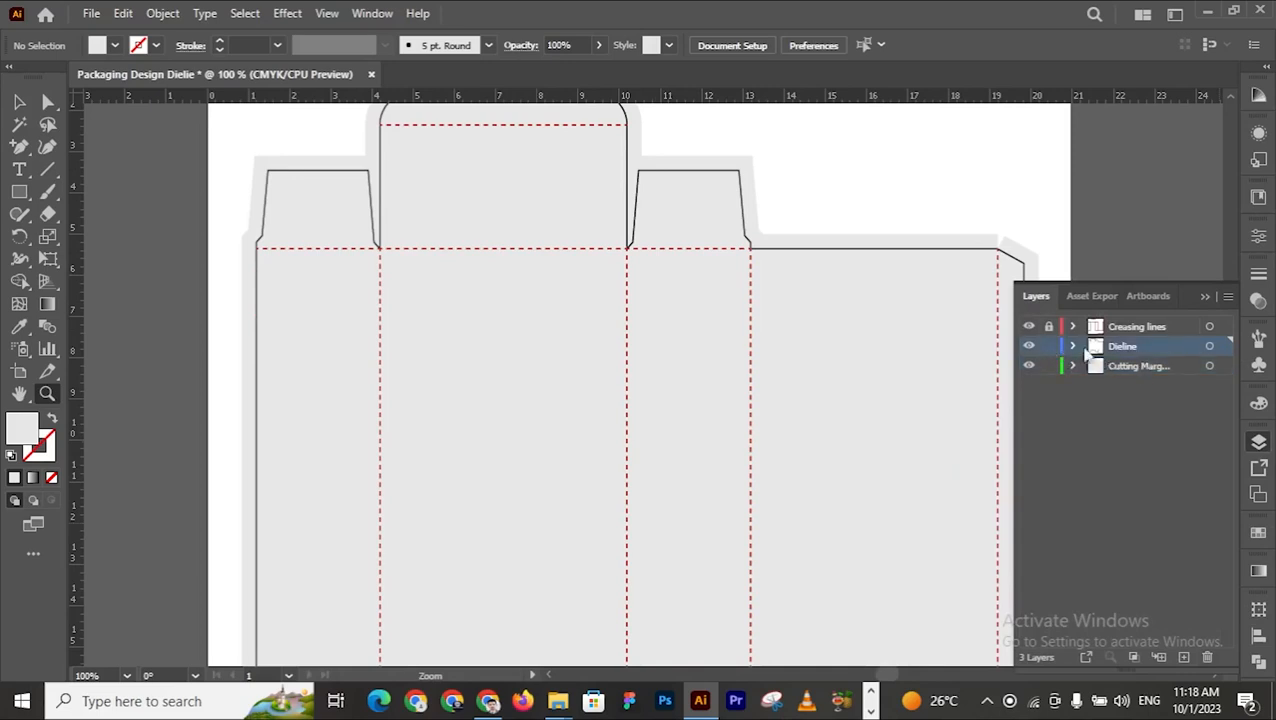
pyautogui.click(1210, 347)
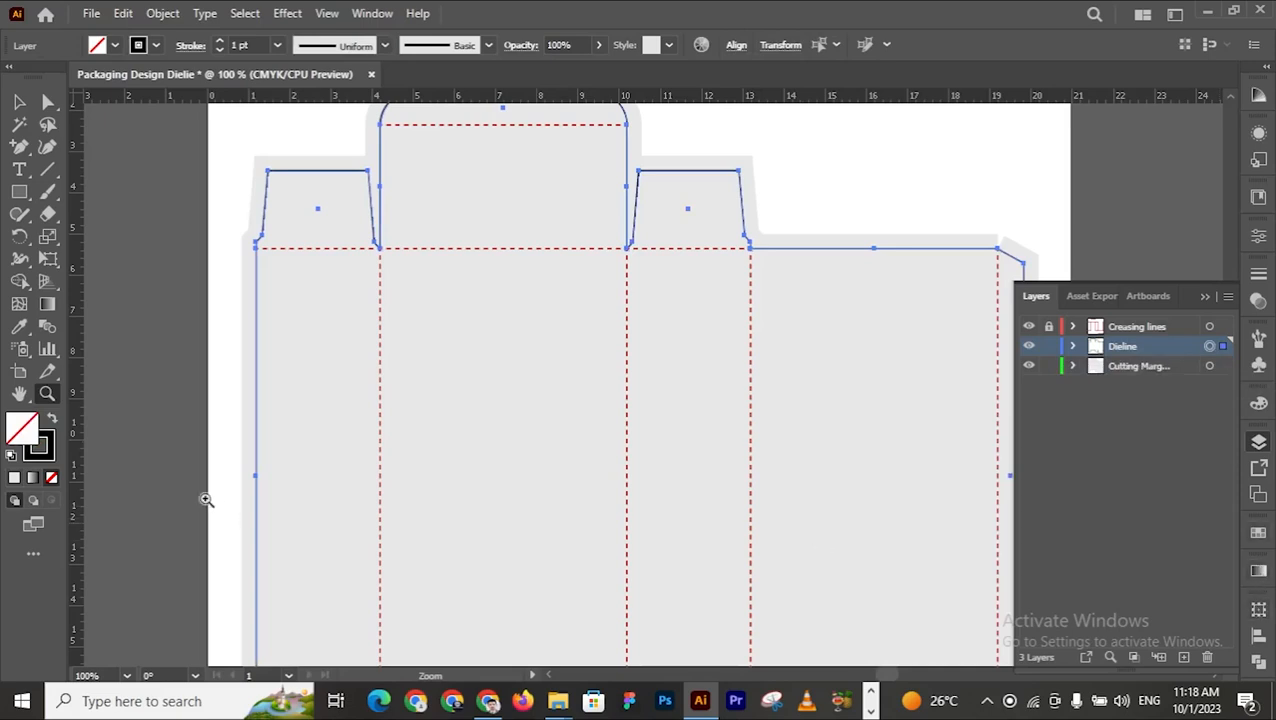
pyautogui.click(40, 446)
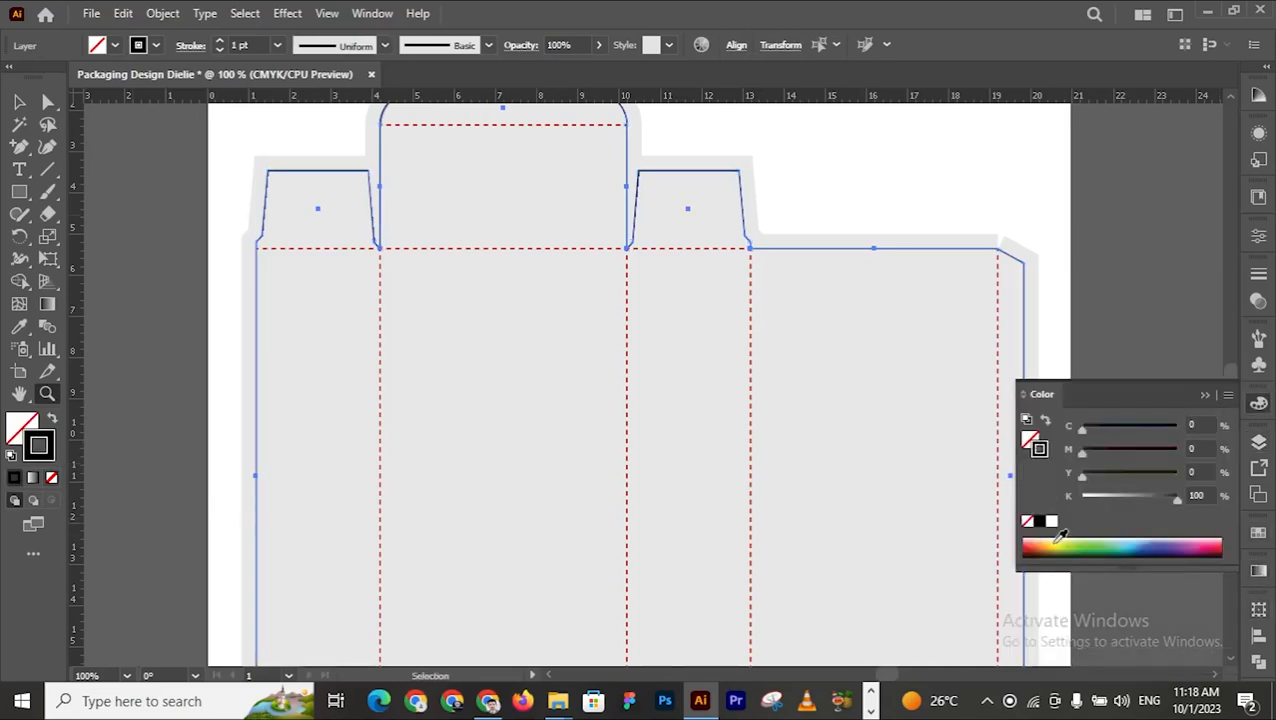
pyautogui.click(1258, 532)
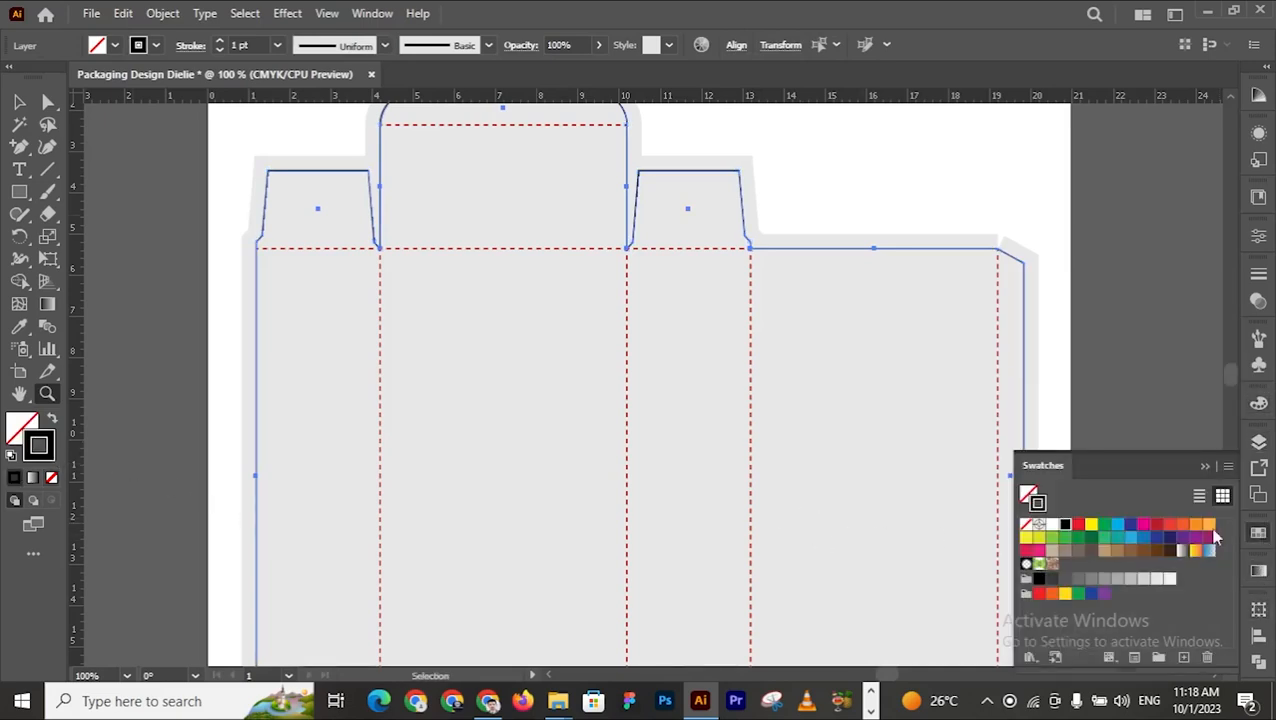
pyautogui.click(1118, 525)
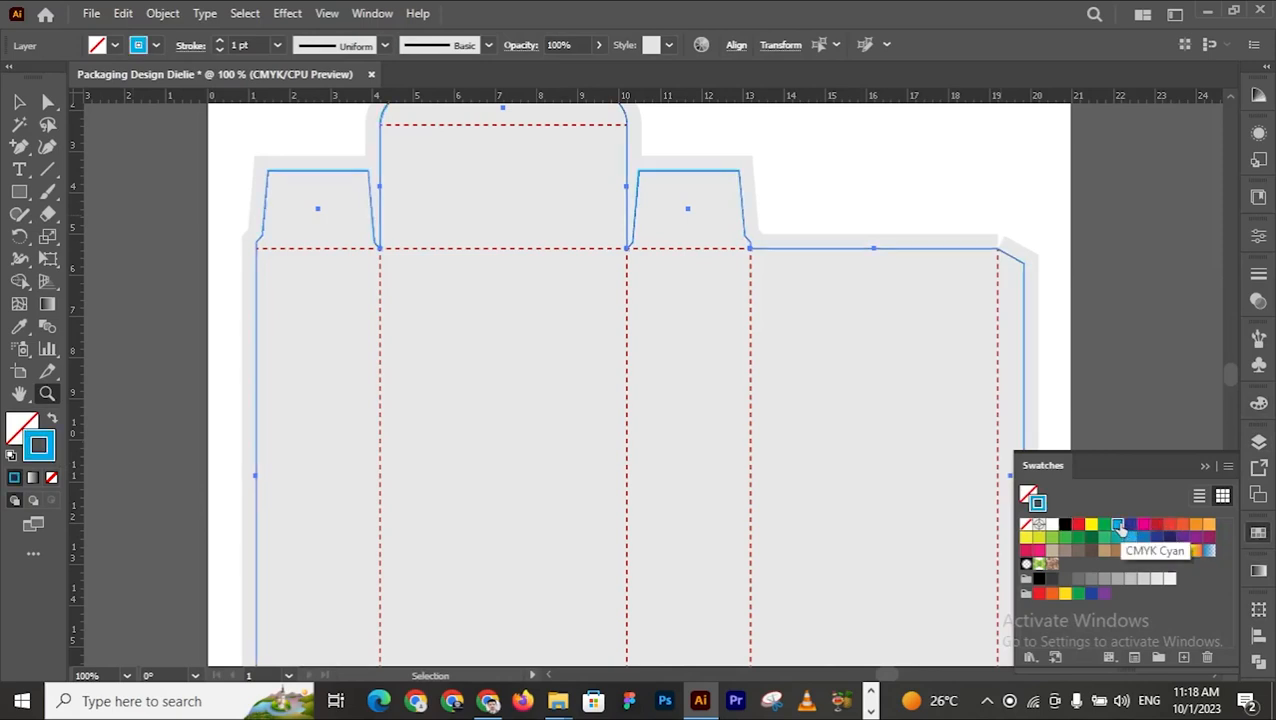
pyautogui.click(1205, 467)
# Step: Lock the Dieline layer again and make the Cutting Margins layer active
pyautogui.click(1258, 441)
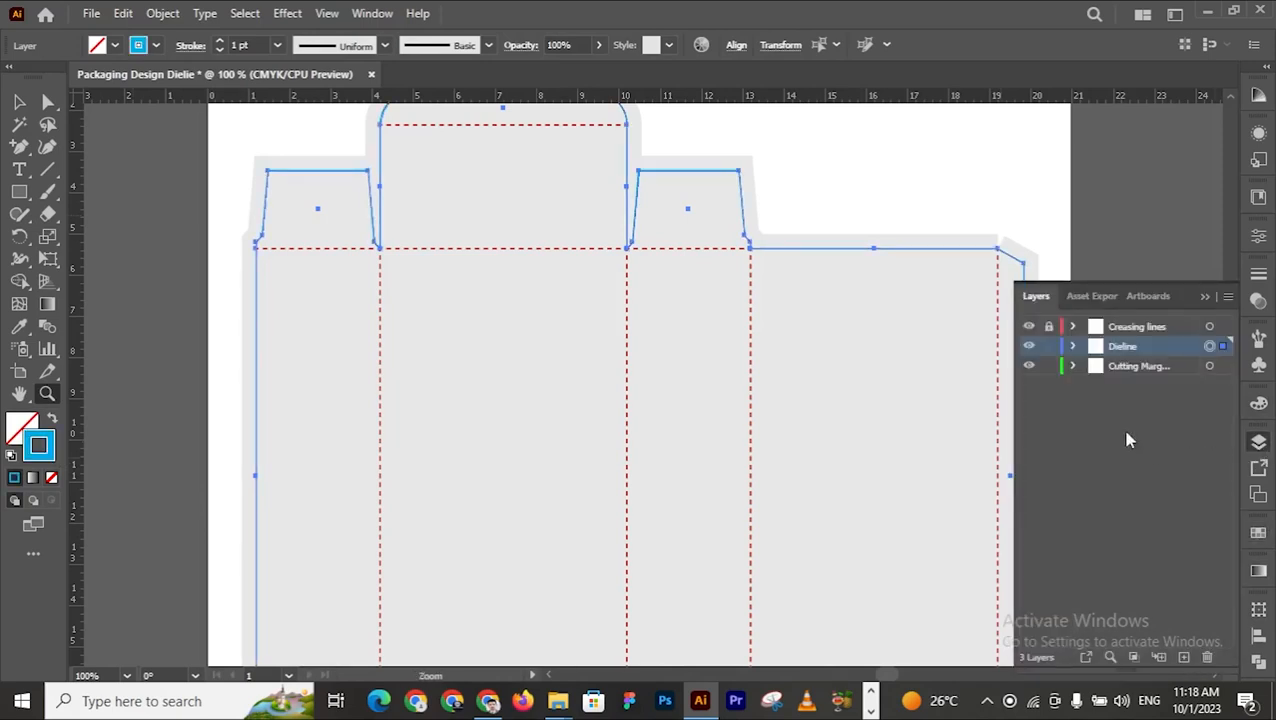
pyautogui.click(1048, 346)
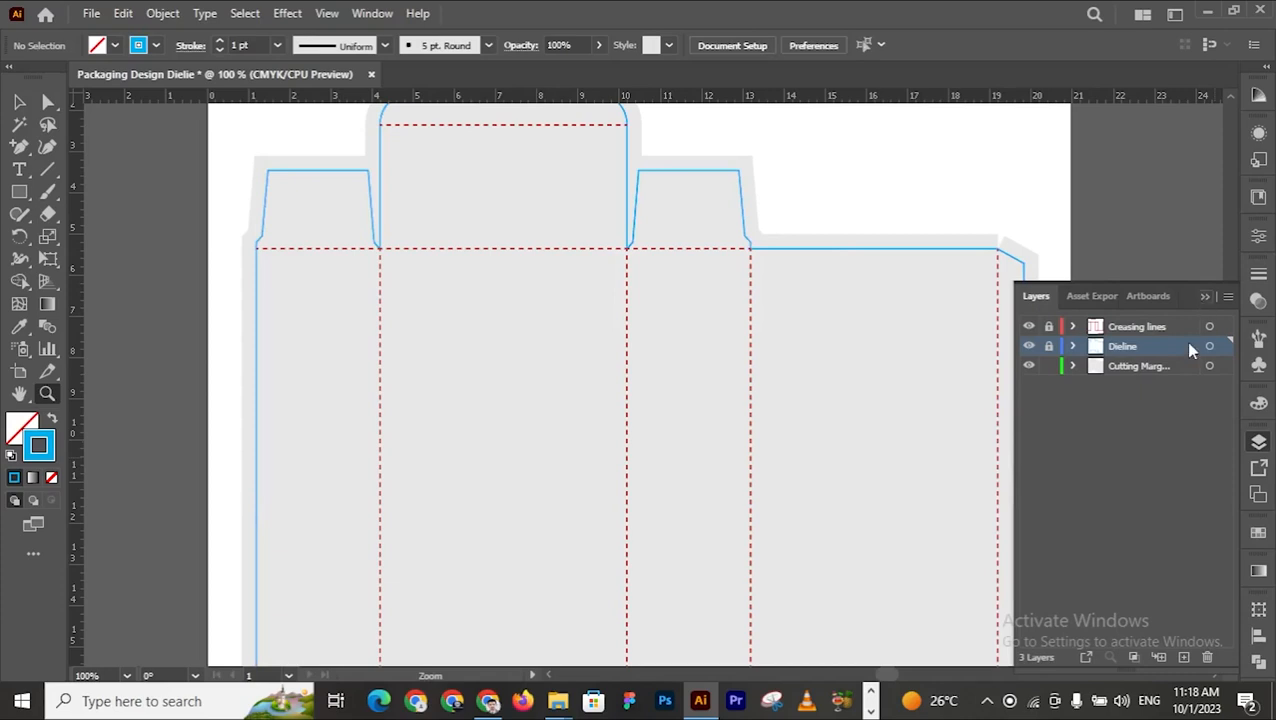
pyautogui.click(1185, 366)
pyautogui.click(1205, 296)
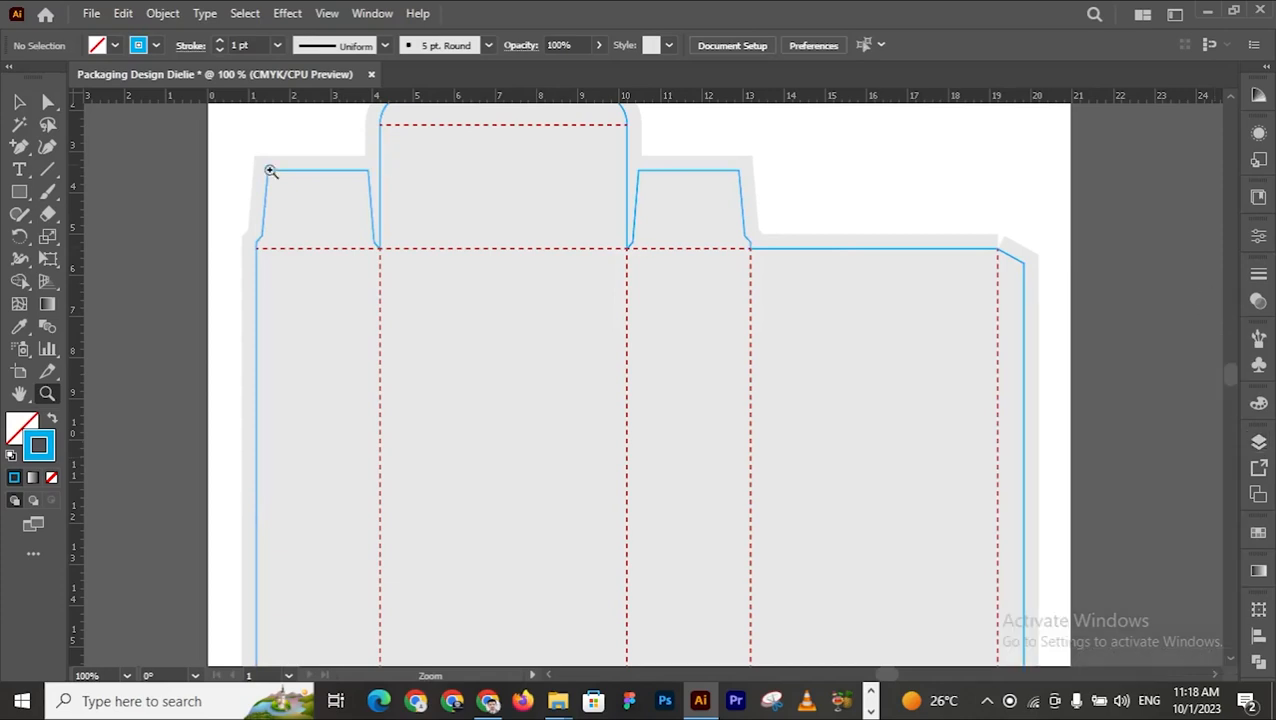
# Step: Examine the cyan dieline, red dashed creasing lines and grey margin along the box's upper and lower flaps
pyautogui.click(20, 103)
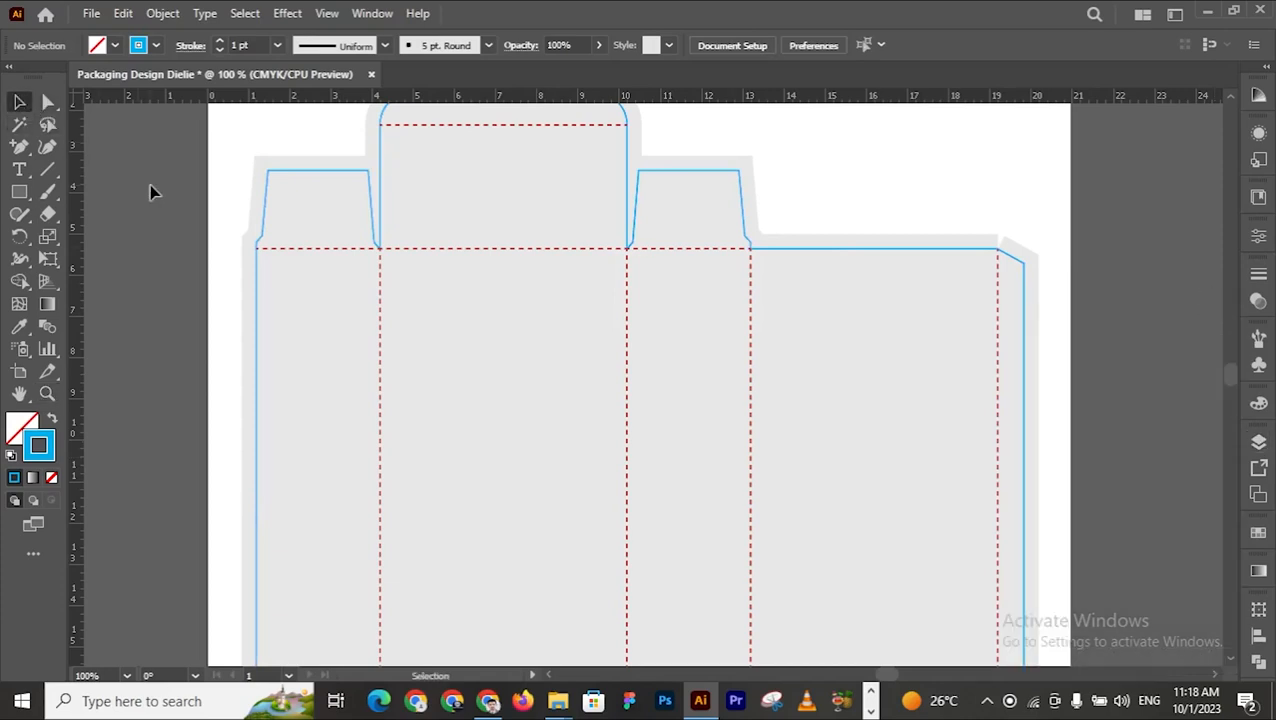
pyautogui.scroll(2, 150, 190)
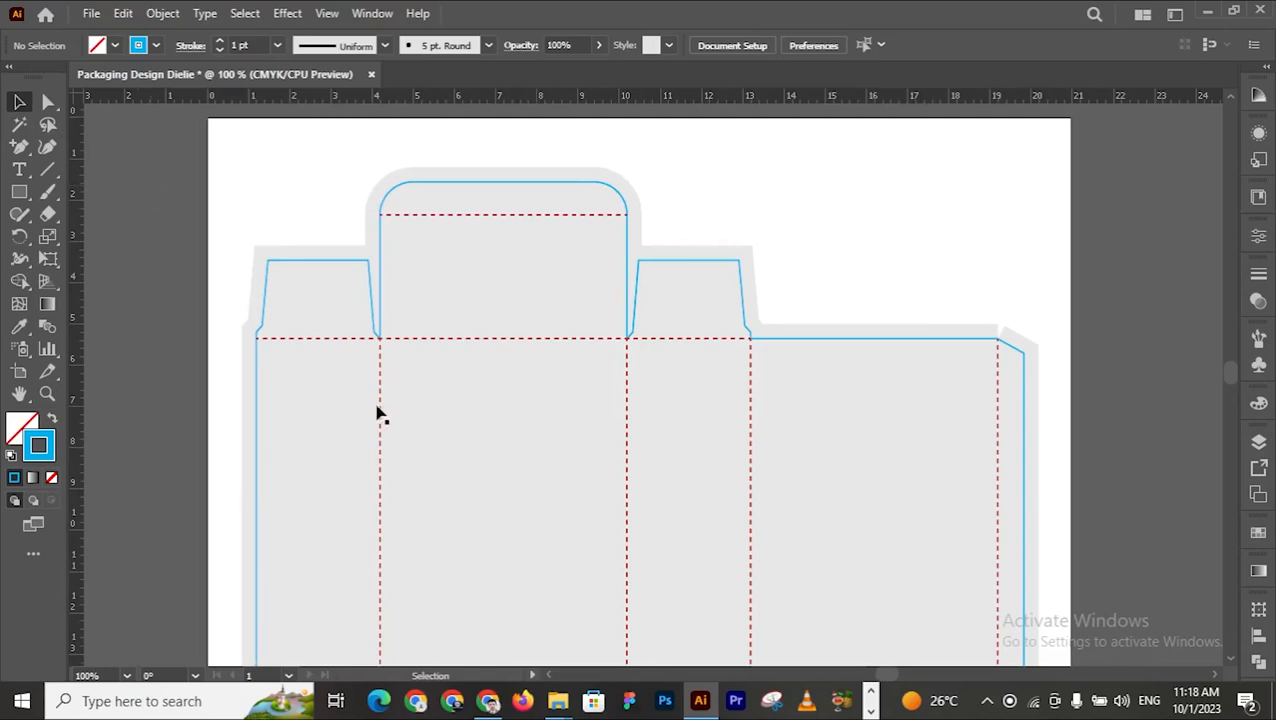
pyautogui.scroll(-4, 380, 412)
pyautogui.scroll(-4, 380, 412)
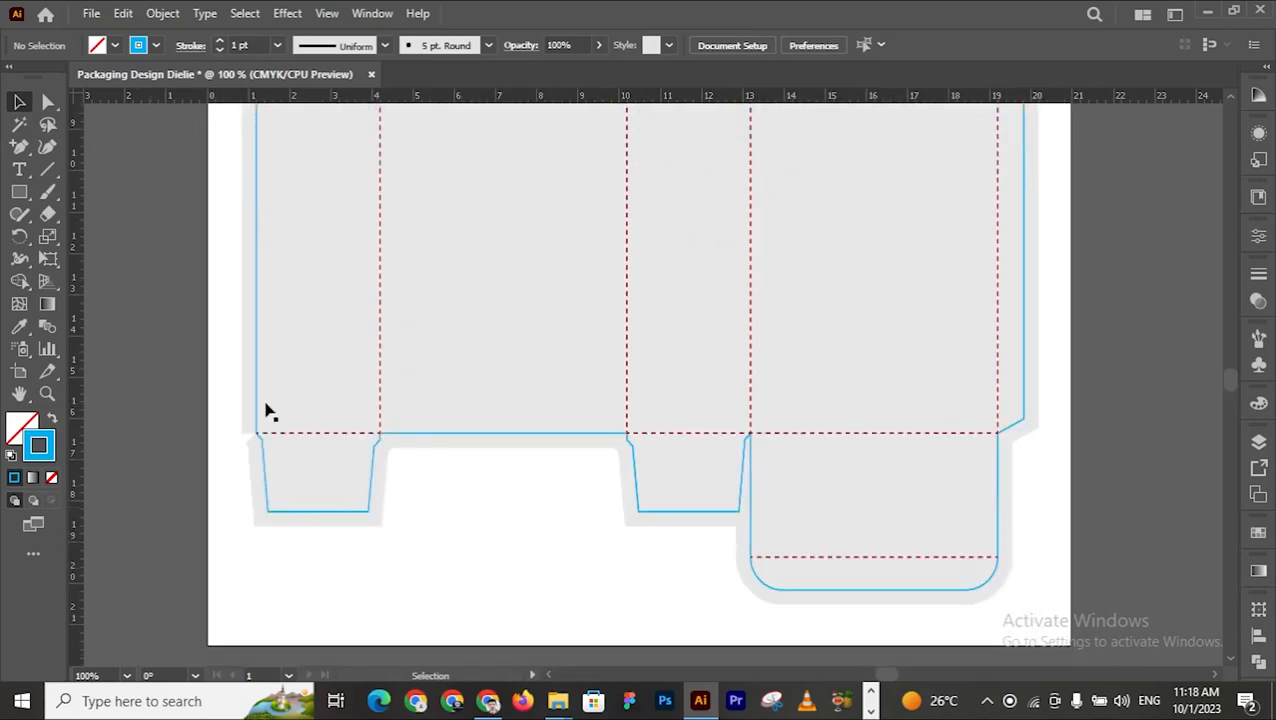
pyautogui.scroll(5, 664, 428)
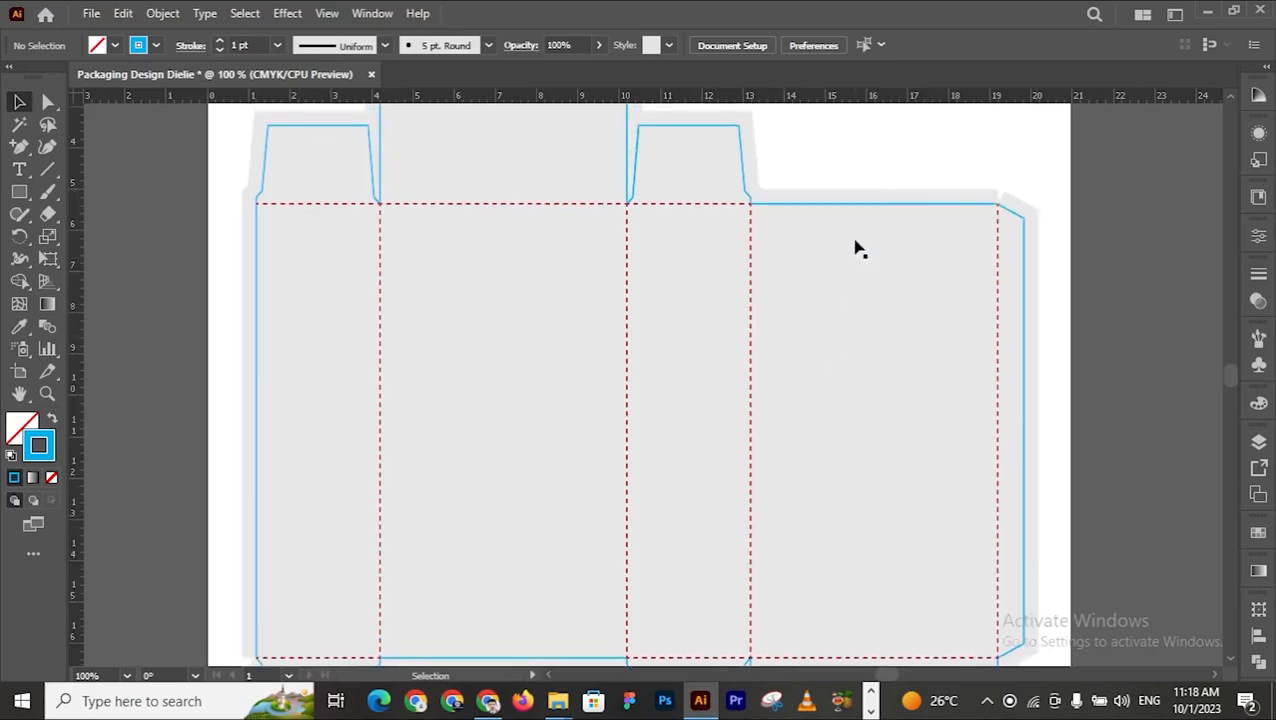
pyautogui.scroll(2, 854, 248)
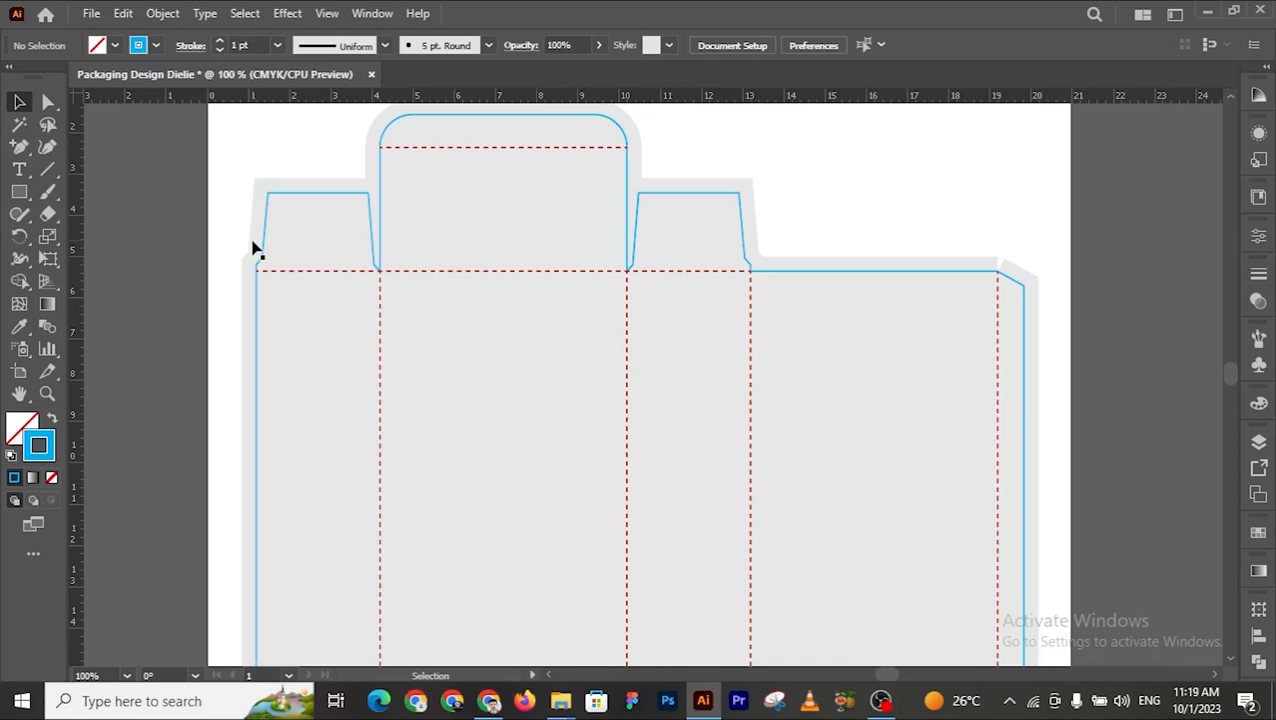
pyautogui.scroll(2, 255, 250)
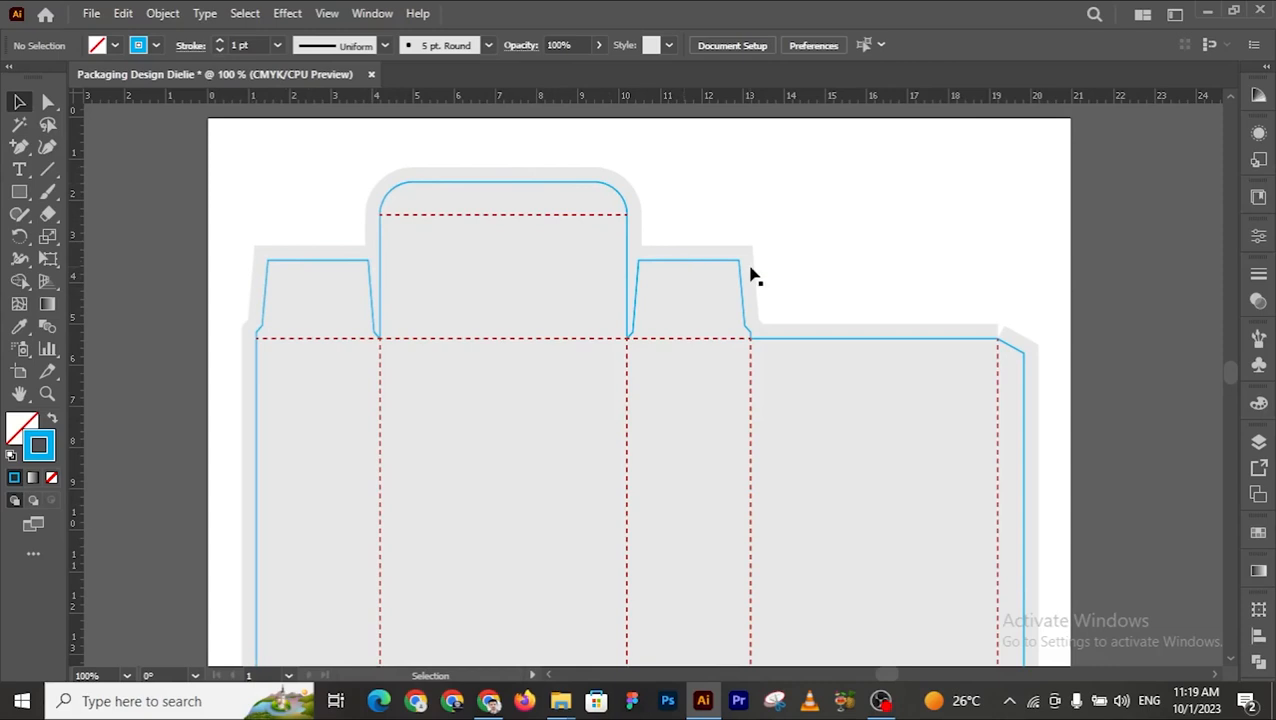
pyautogui.scroll(-3, 751, 273)
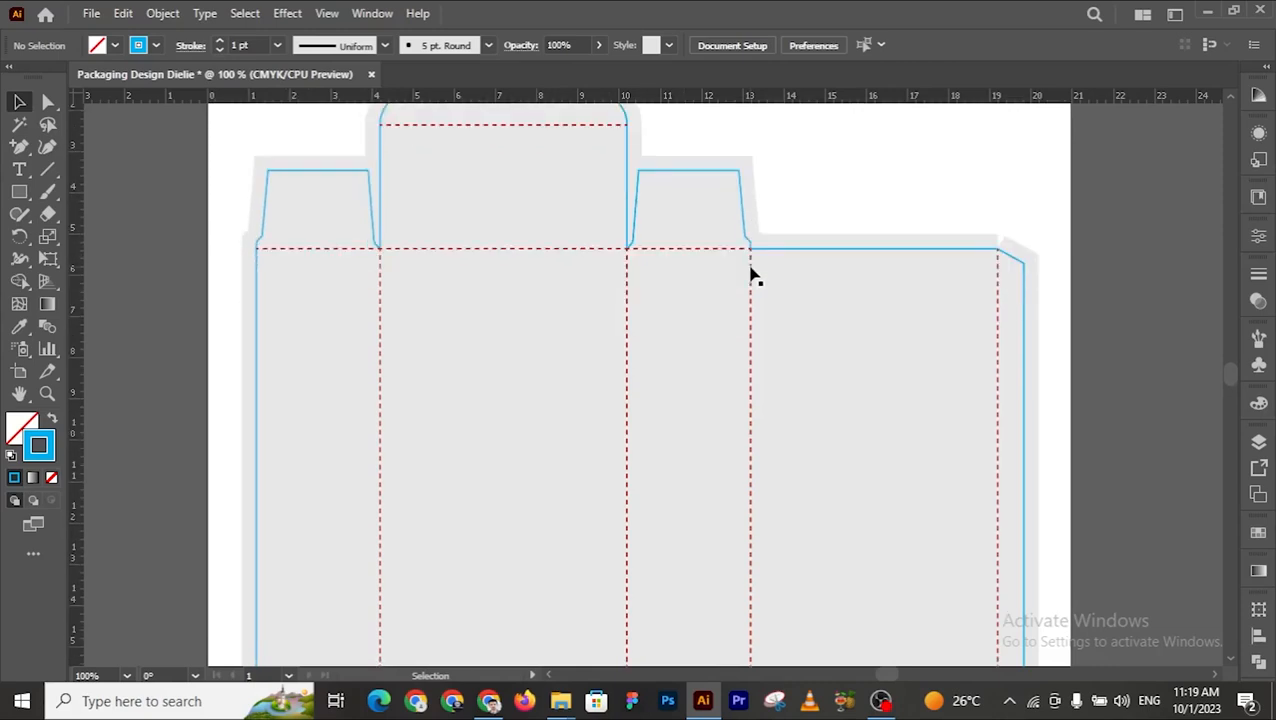
# Step: Review the complete box layout on the artboard, comparing the cut outline, creases and surrounding margin as a whole
pyautogui.press('z')
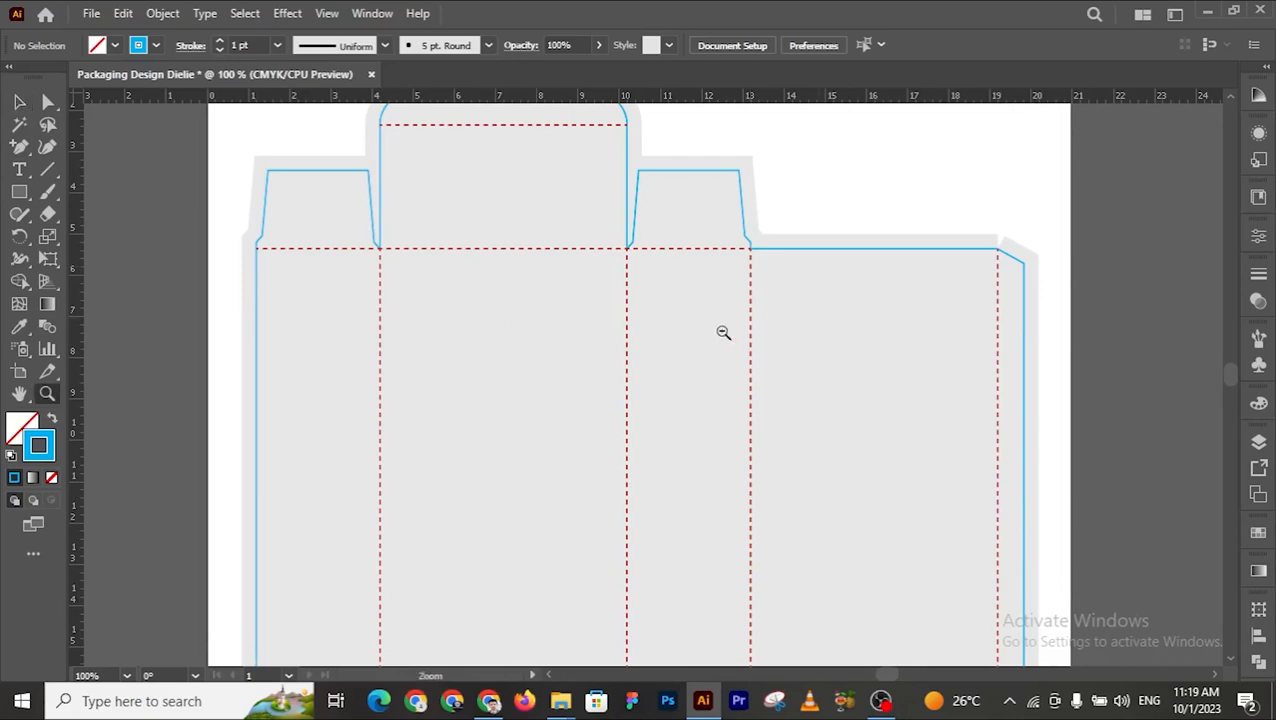
pyautogui.keyDown('alt'); pyautogui.click(720, 333); pyautogui.keyUp('alt')
pyautogui.scroll(-1, 718, 335)
pyautogui.scroll(-2, 718, 335)
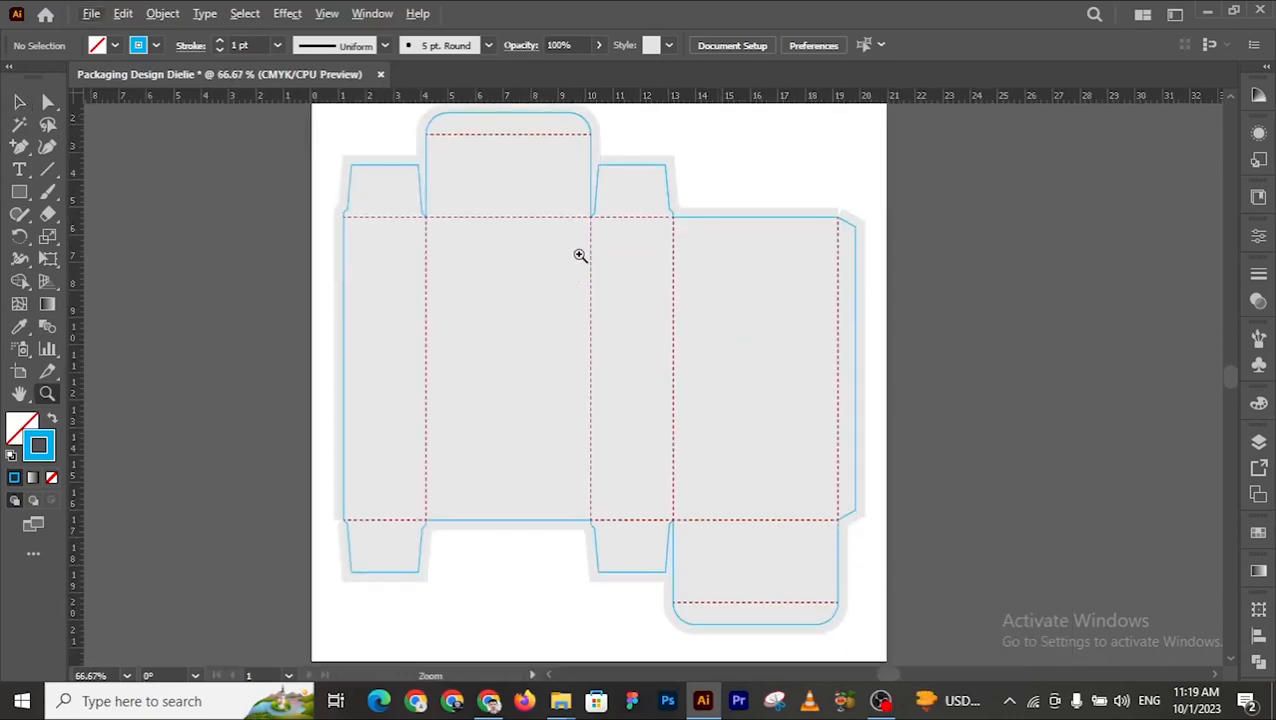
pyautogui.scroll(-1, 580, 255)
pyautogui.scroll(2, 580, 255)
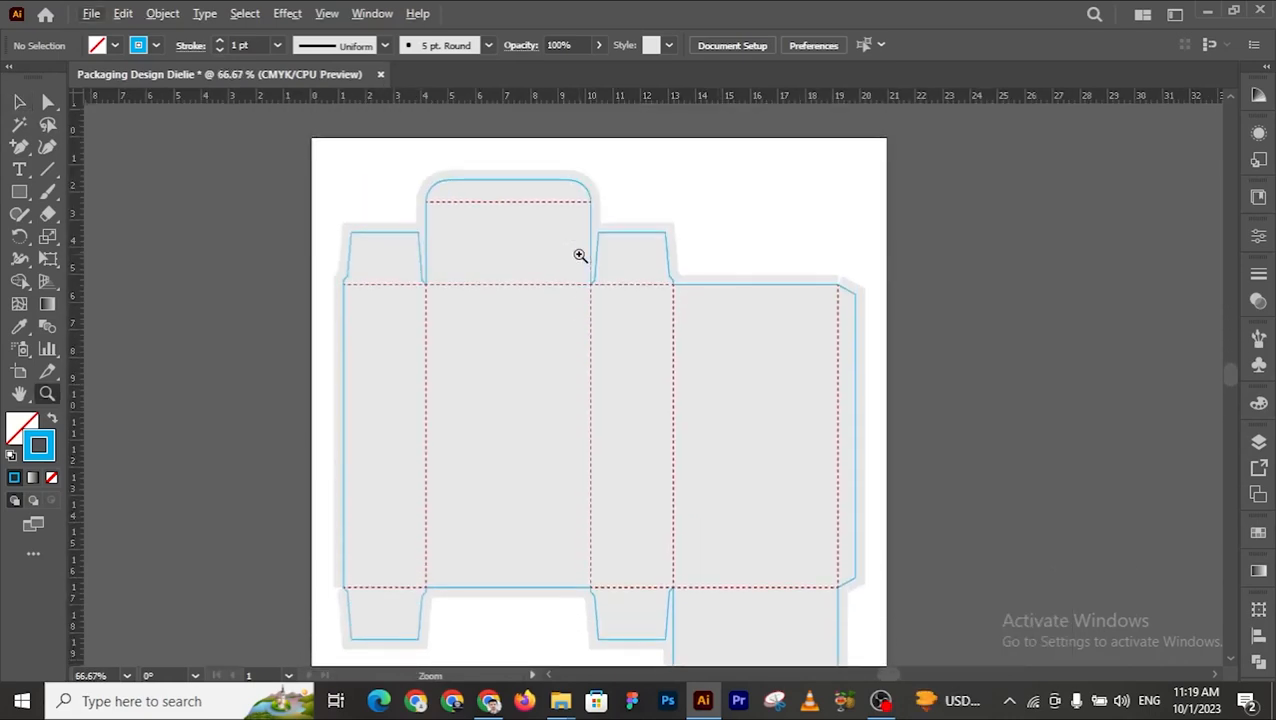
pyautogui.scroll(-1, 645, 217)
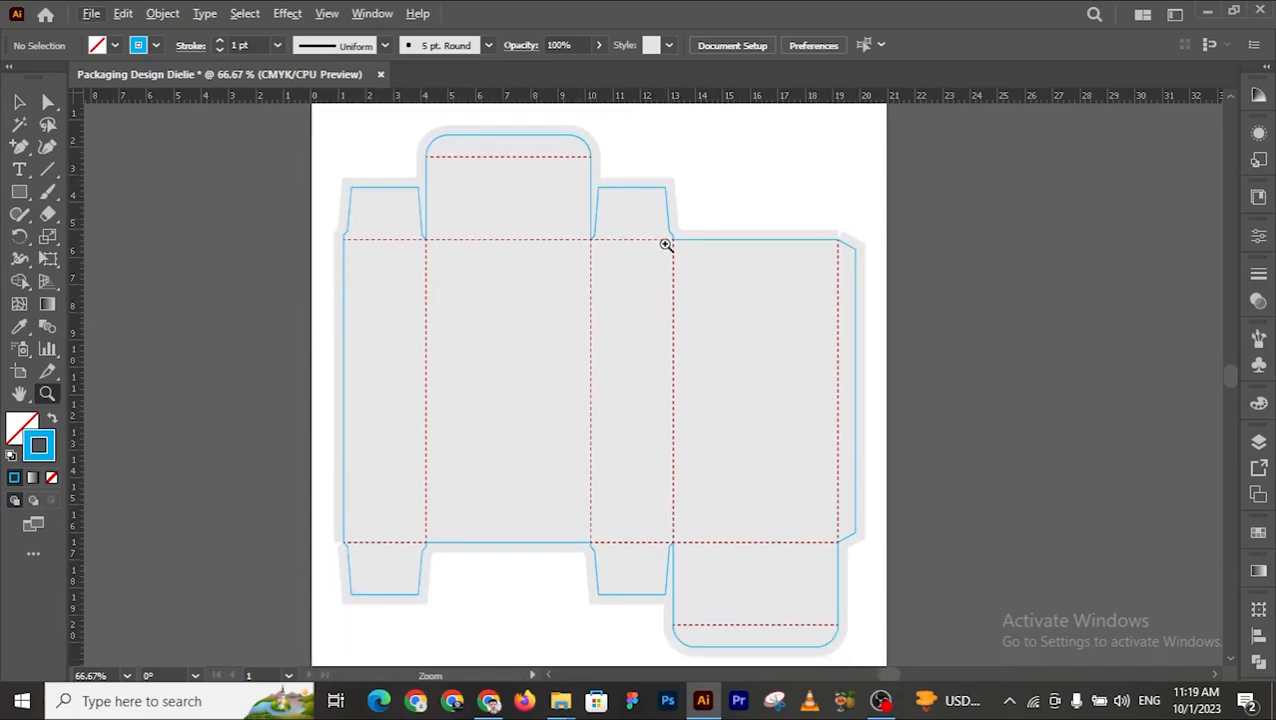
pyautogui.keyDown('alt'); pyautogui.click(722, 357); pyautogui.keyUp('alt')
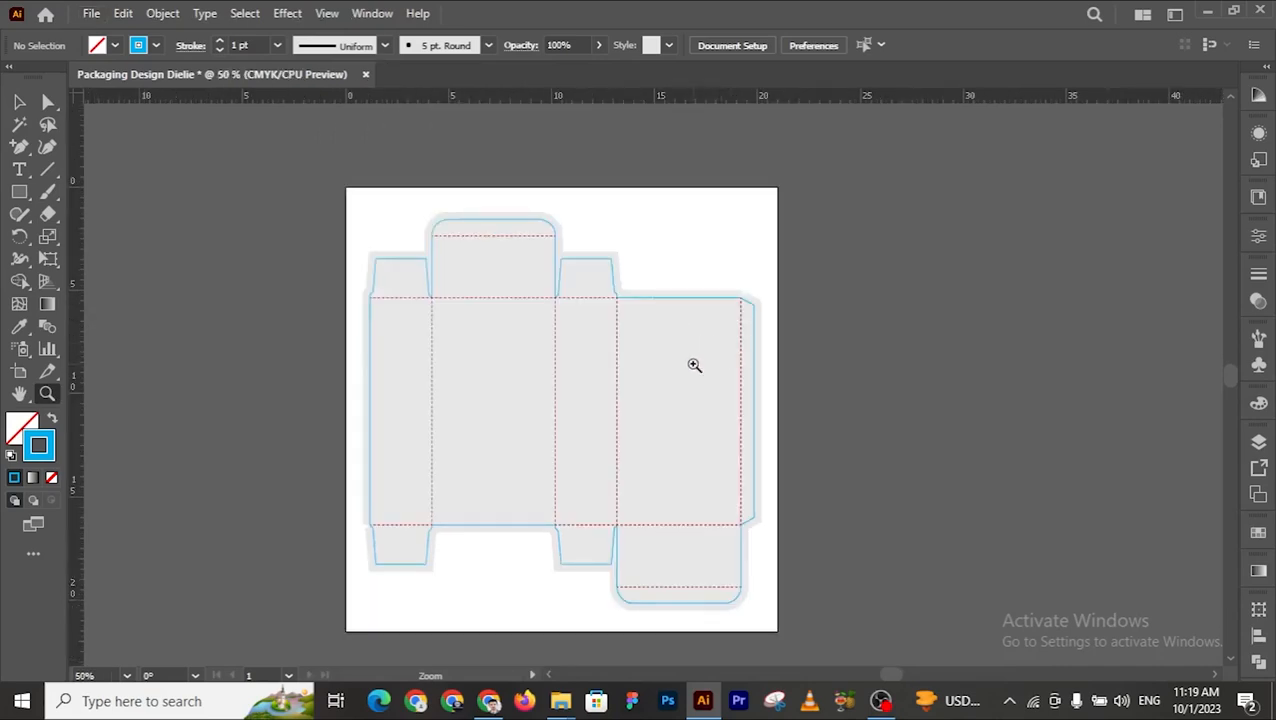
pyautogui.click(672, 496)
pyautogui.scroll(3, 630, 447)
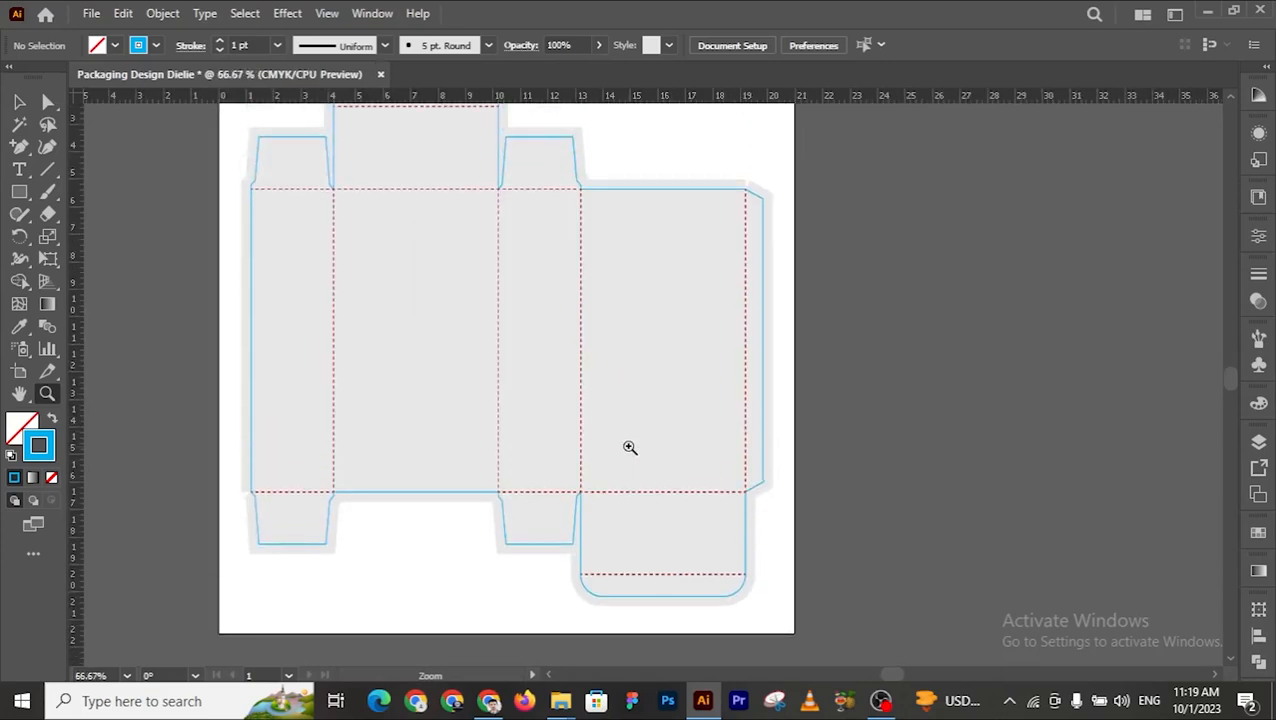
pyautogui.keyDown('alt'); pyautogui.click(630, 447); pyautogui.keyUp('alt')
pyautogui.scroll(1, 629, 435)
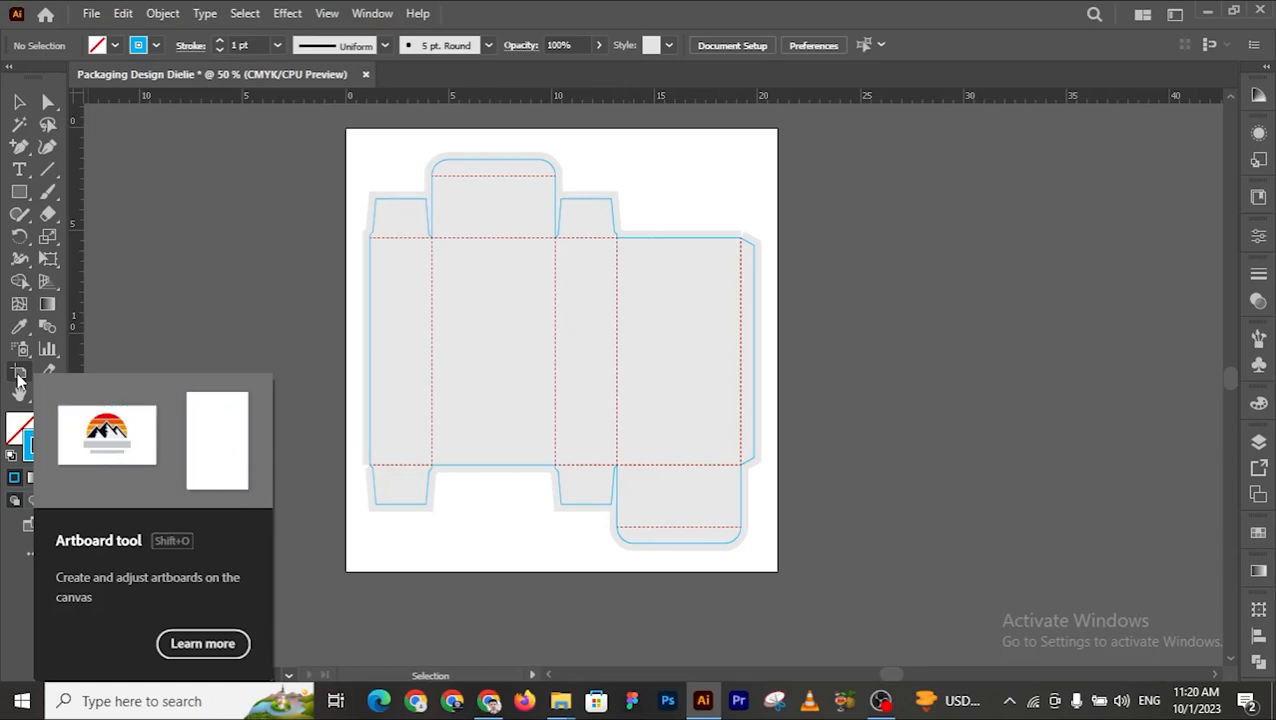
pyautogui.press('z')
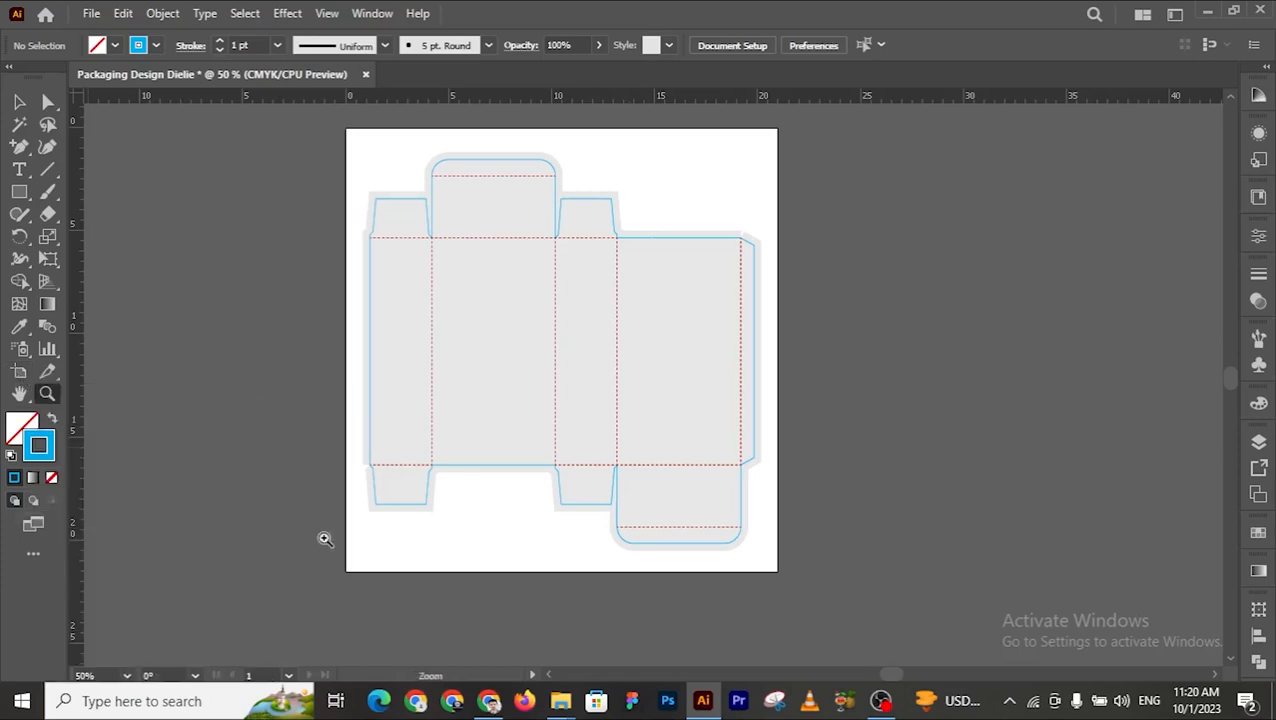